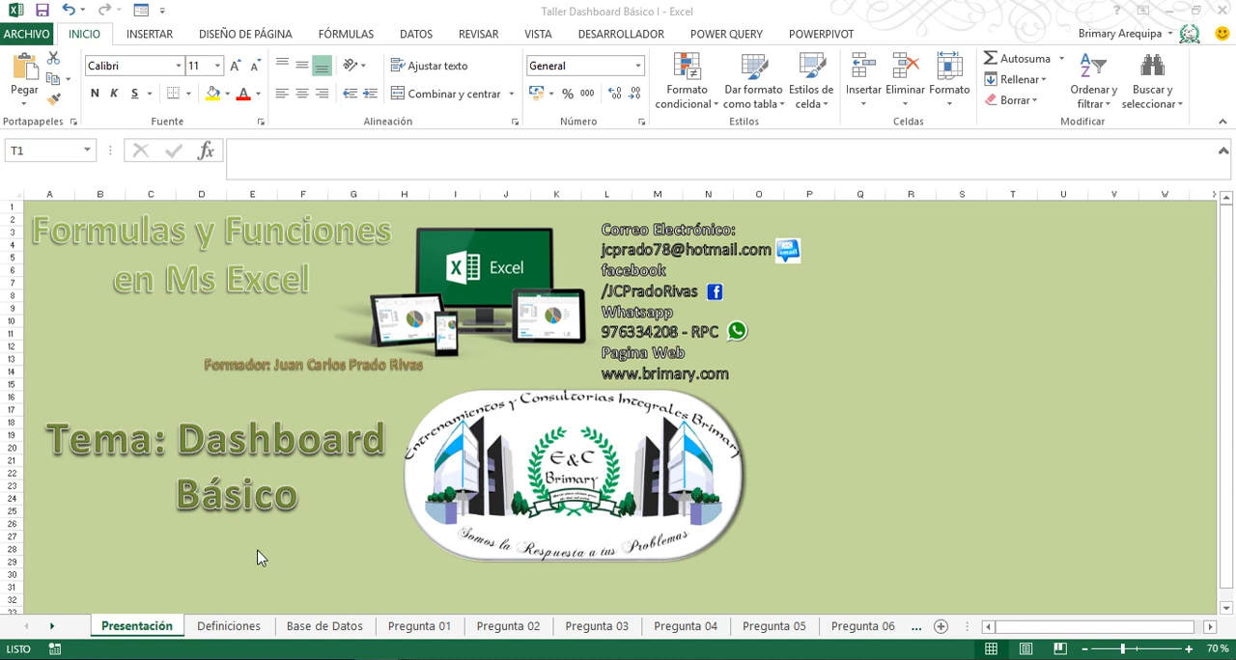
- Review the dashboard concept on the Definiciones sheet and the patient table's columns through Neto a Pagar on the Base de Datos sheet
click(246, 636)
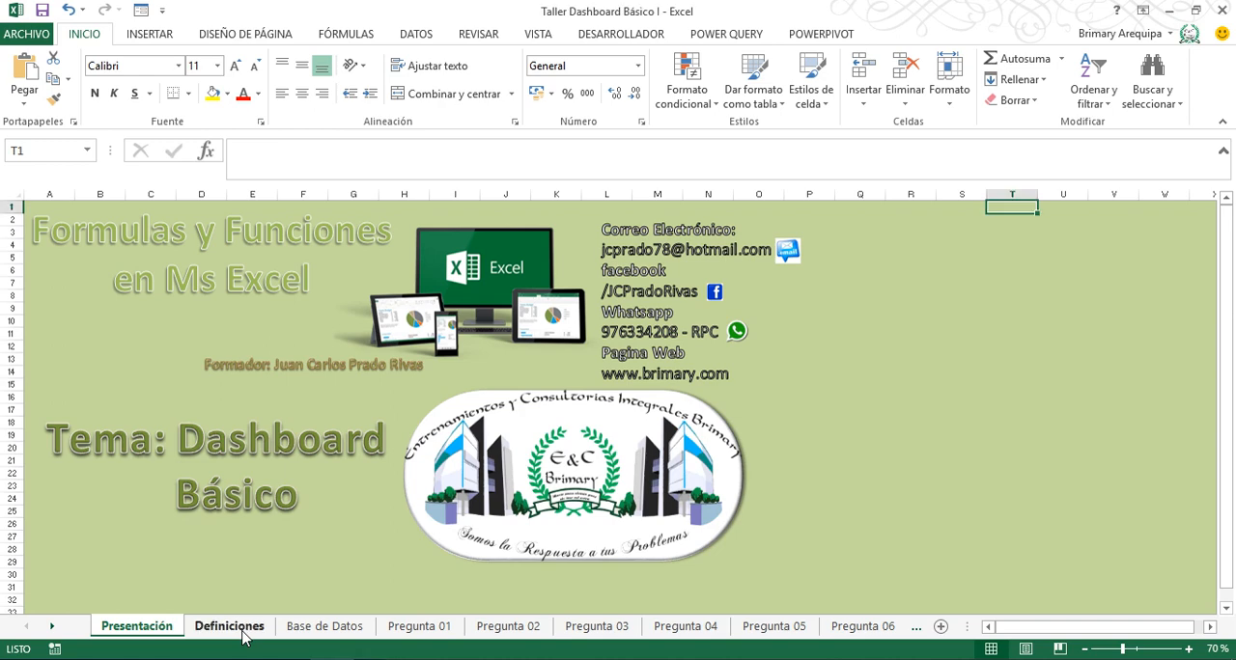
click(243, 635)
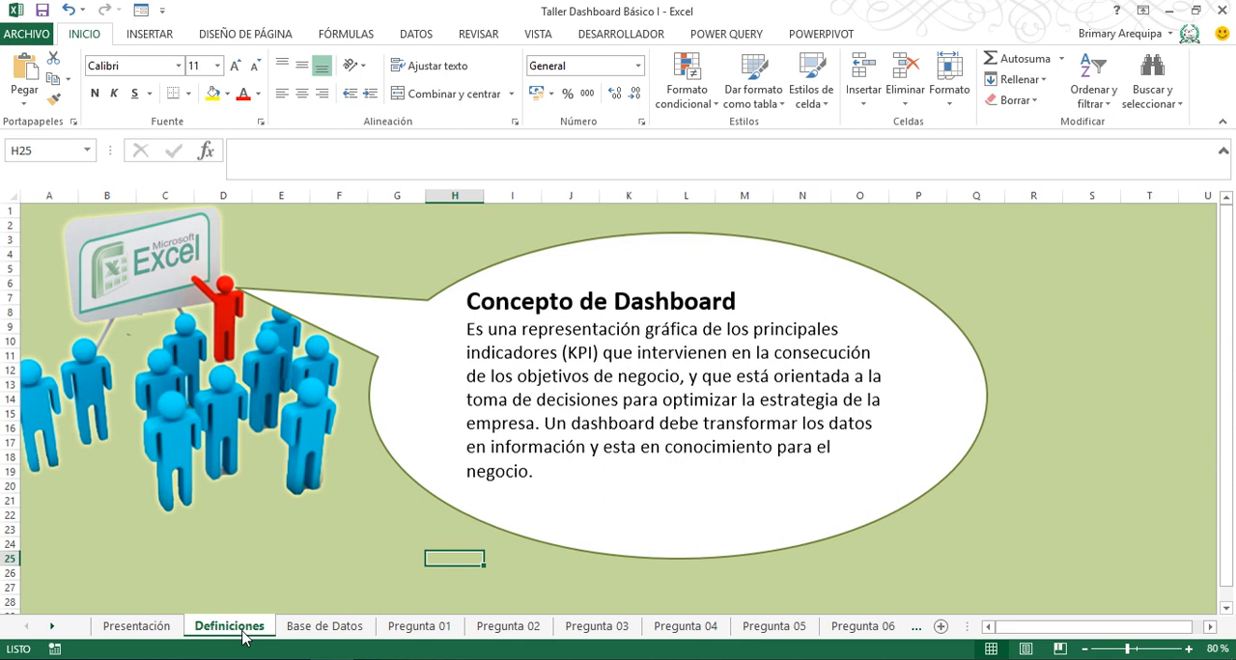
click(305, 628)
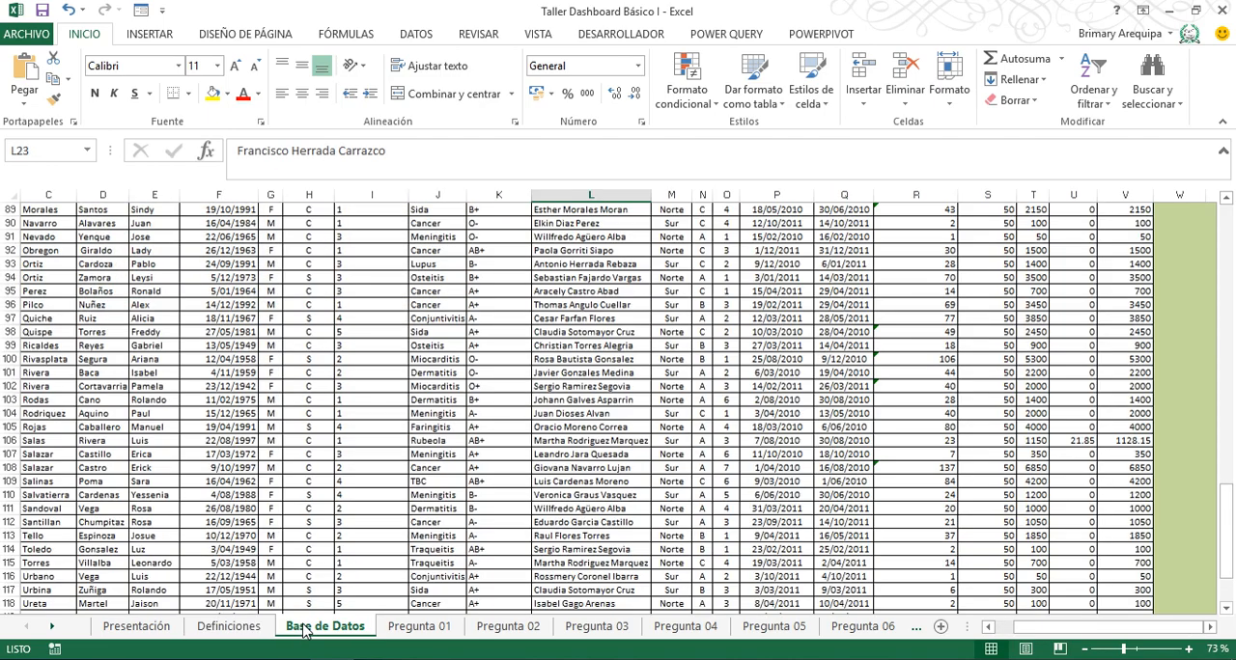
click(304, 428)
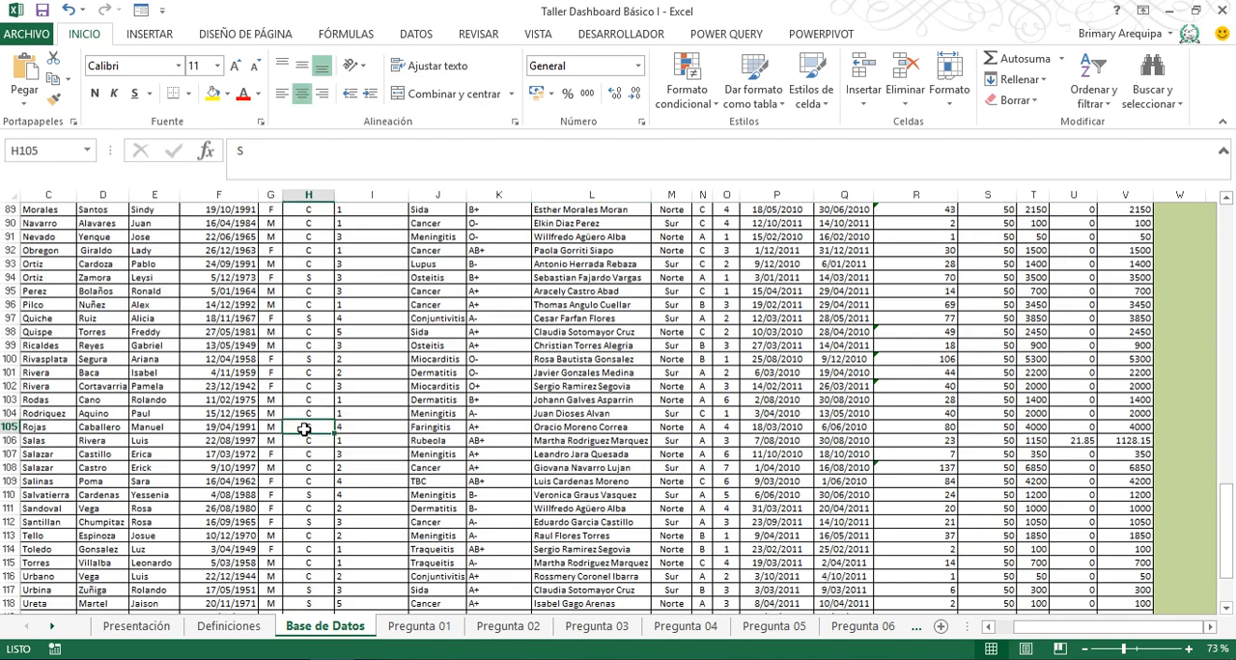
key(ctrl+Home)
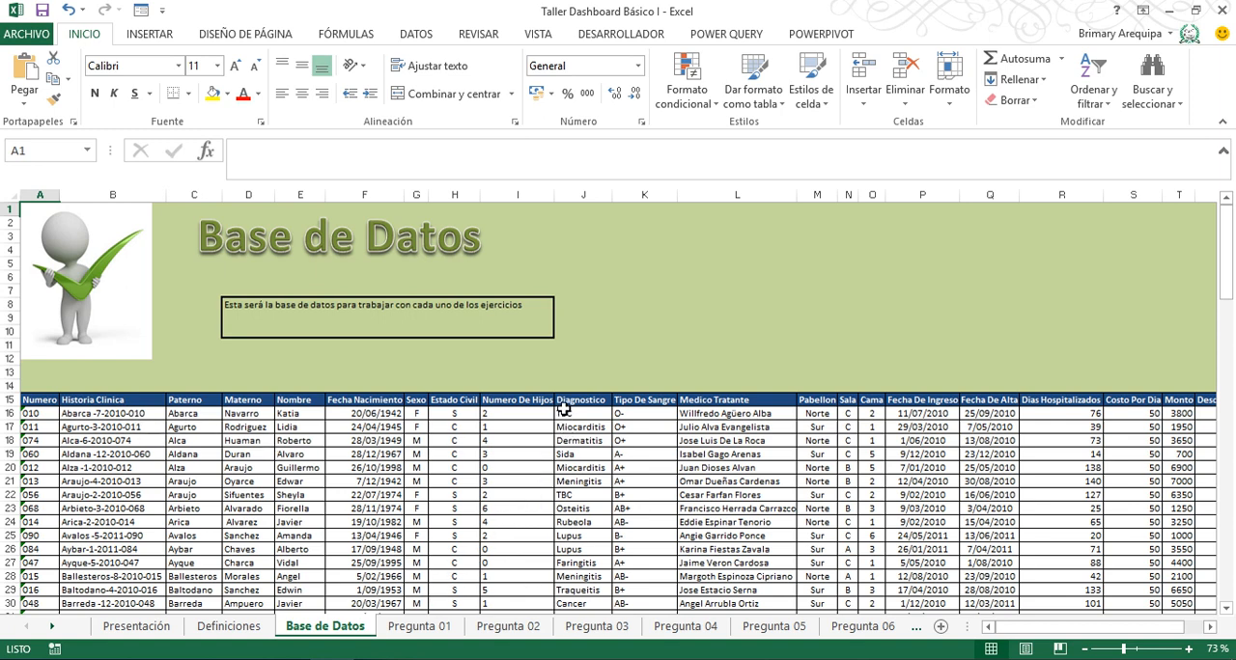
click(580, 535)
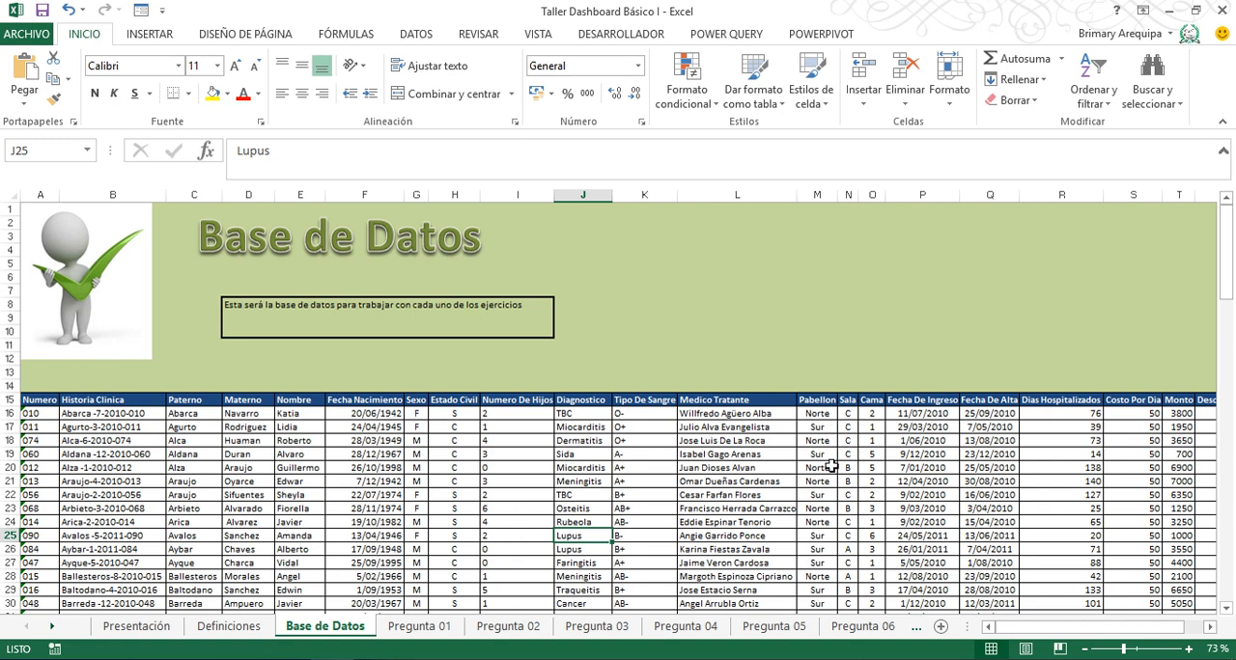
click(917, 469)
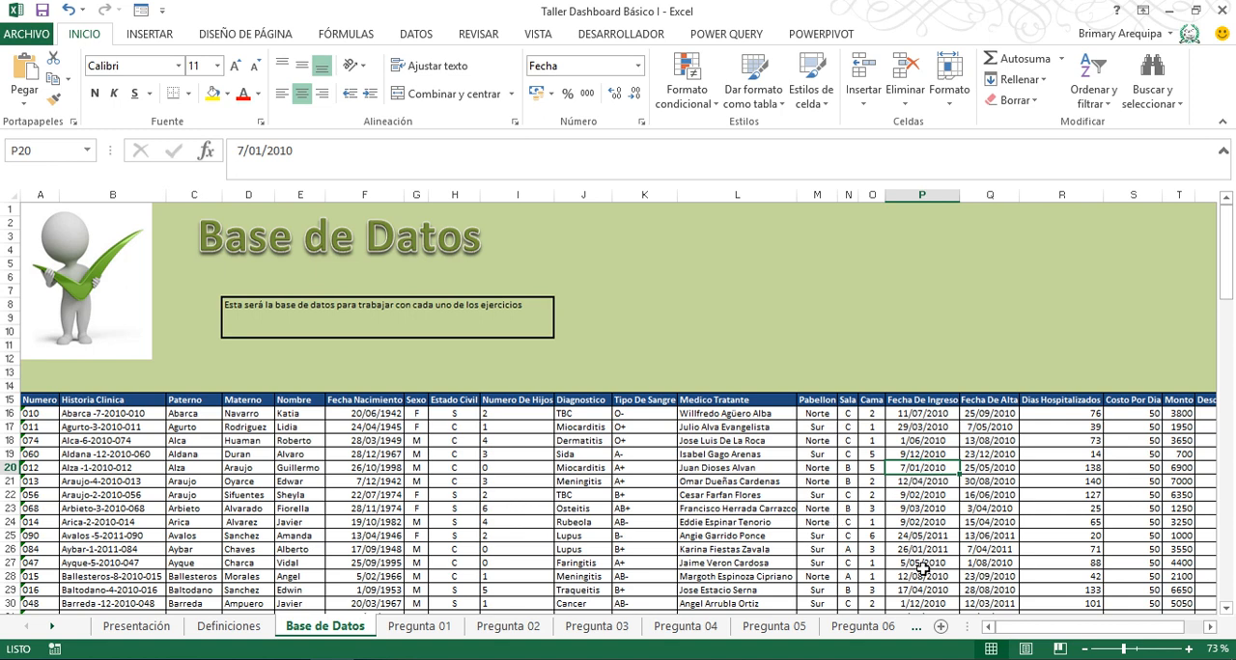
click(1212, 632)
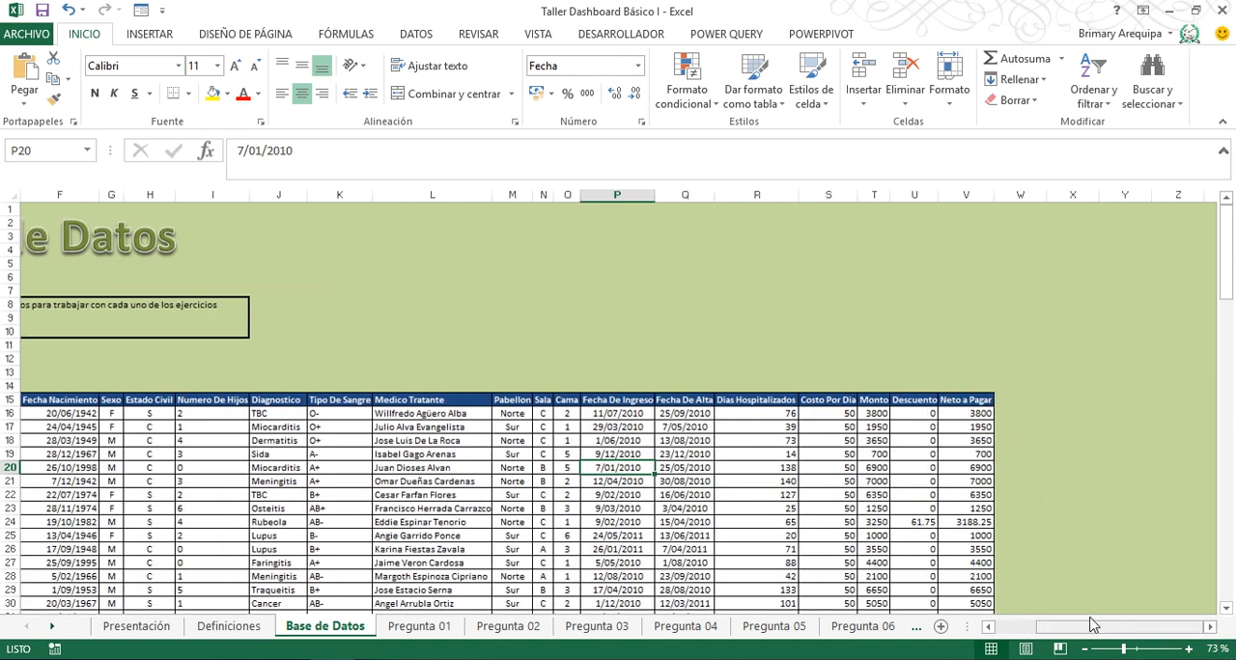
click(988, 627)
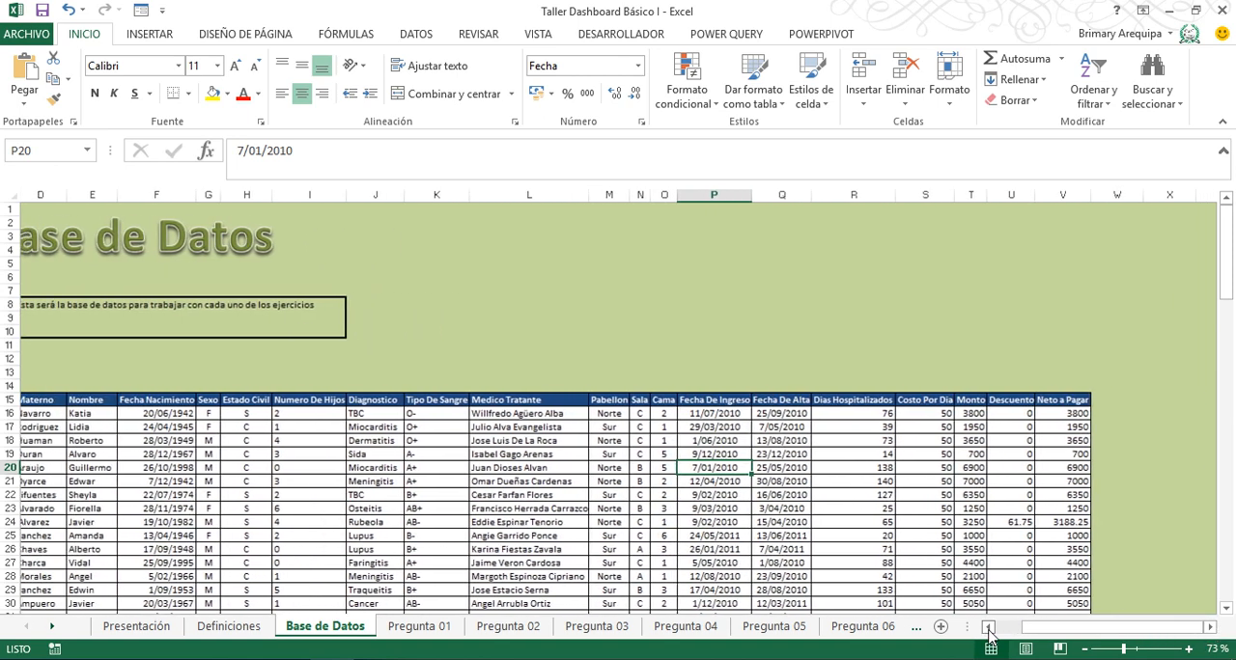
click(989, 628)
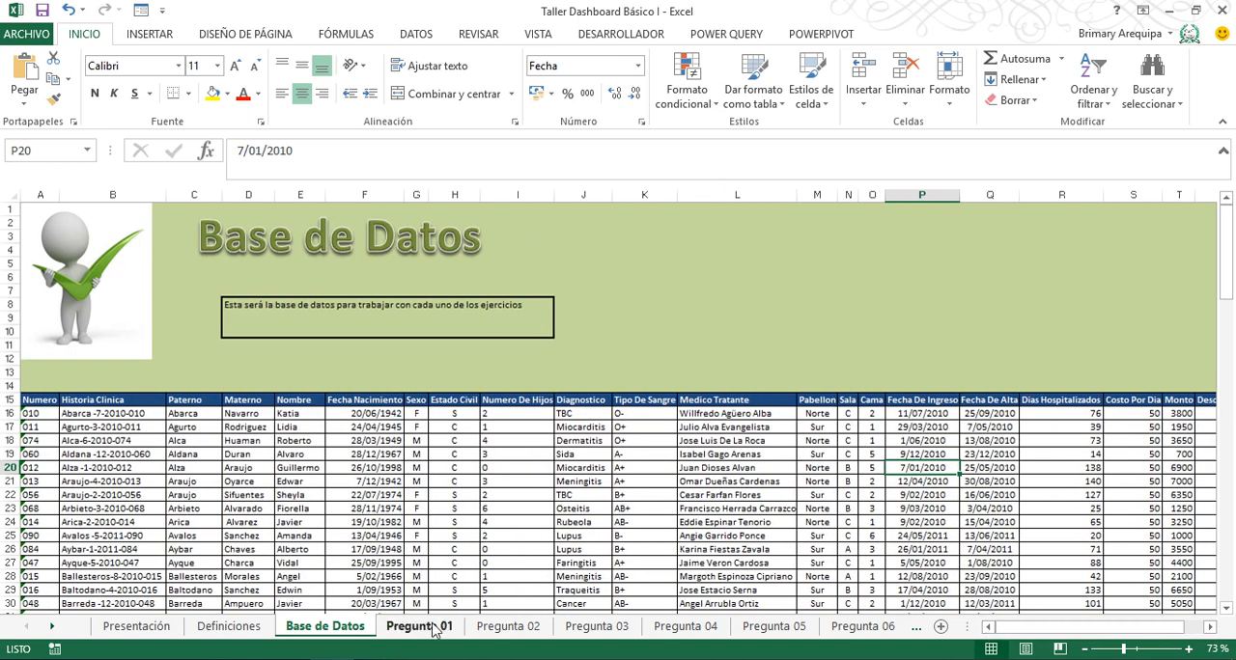
- Examine the Pregunta 01 sheet's Pabellon and Sala criteria cells and its empty Cantidad de Pacientes and Neto a Pagar cells
click(431, 629)
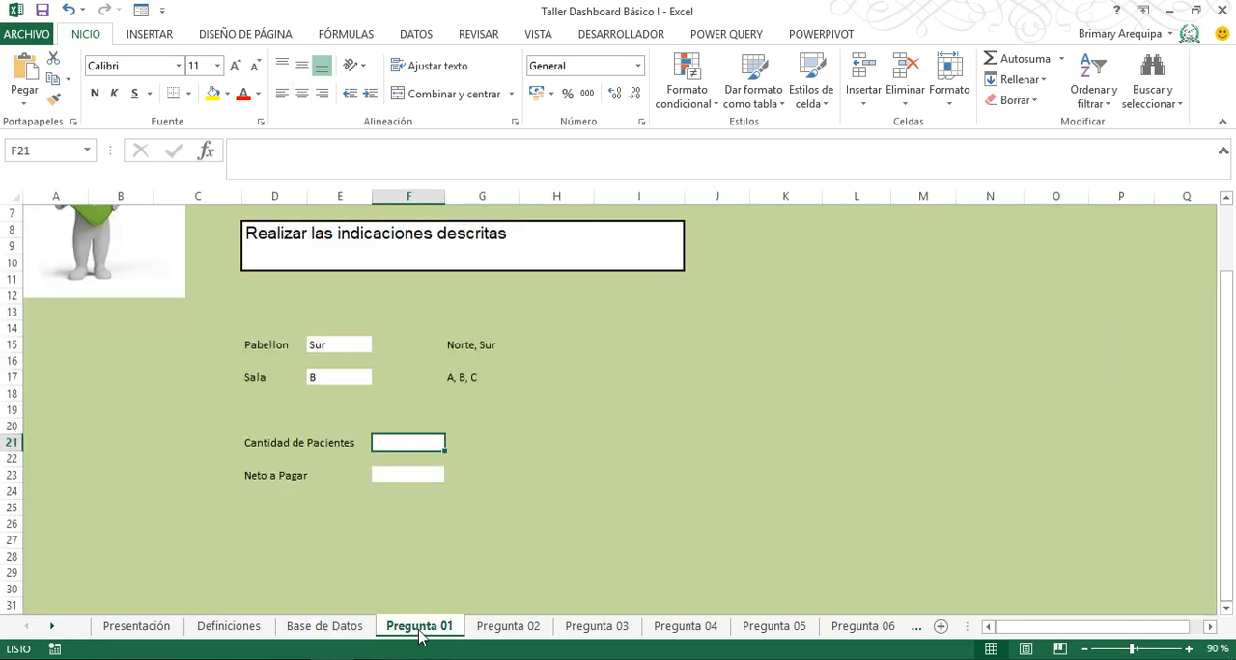
click(404, 521)
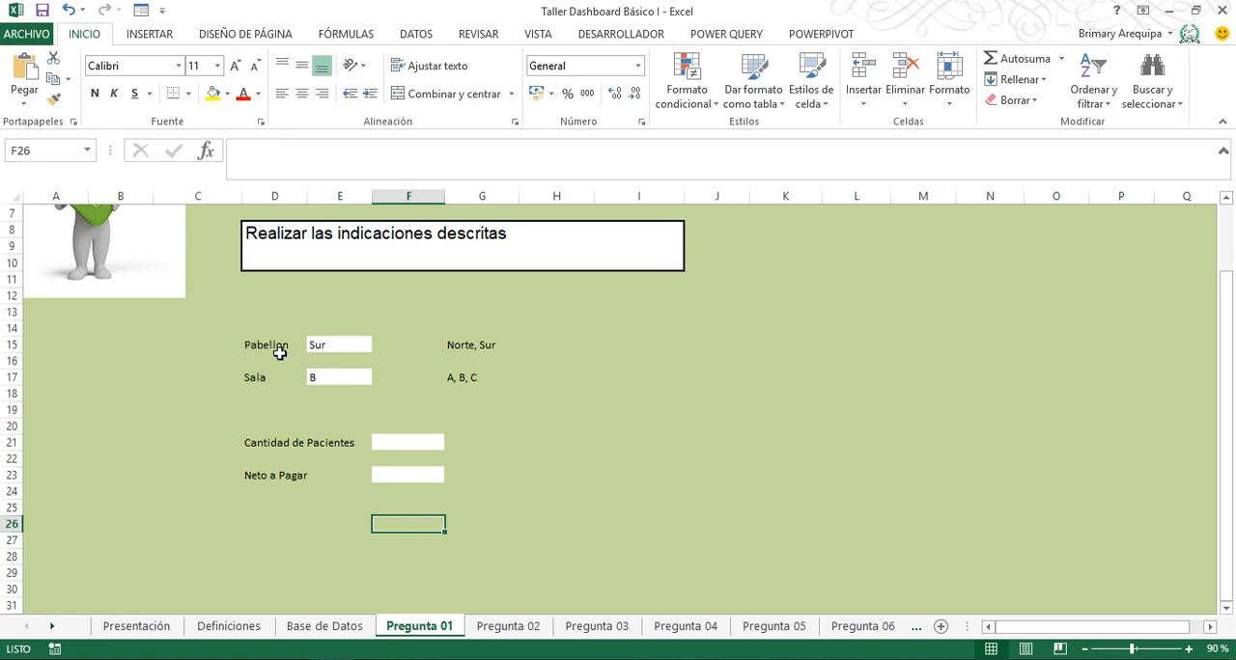
click(332, 347)
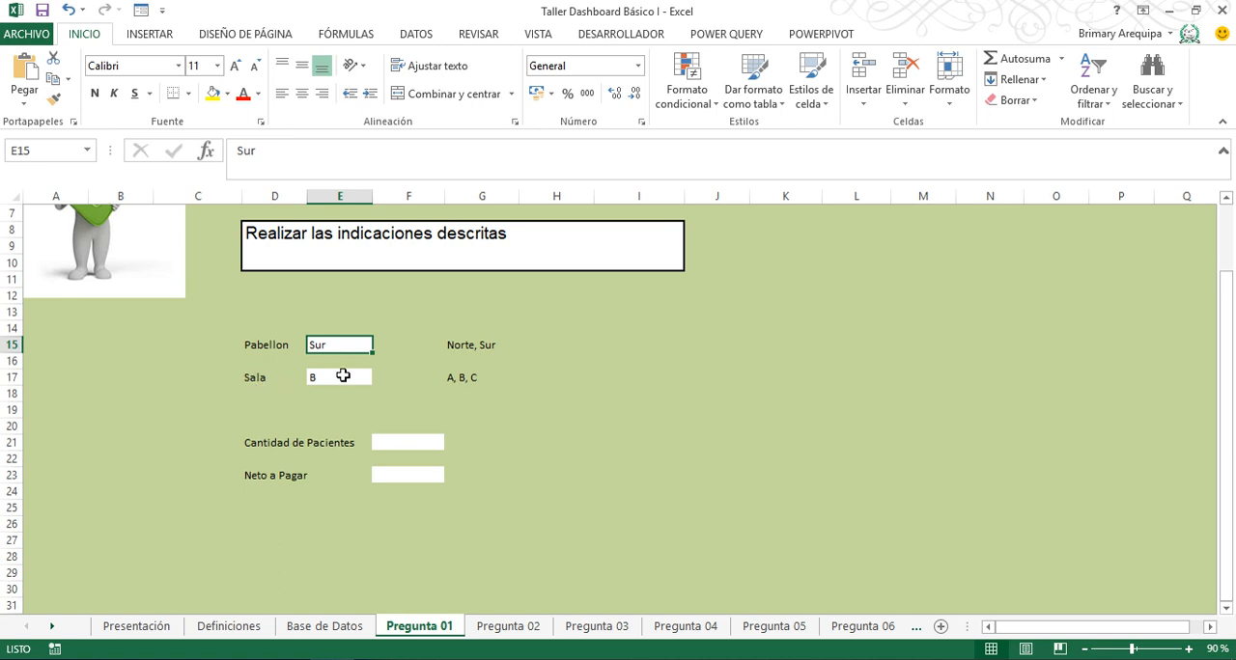
click(331, 377)
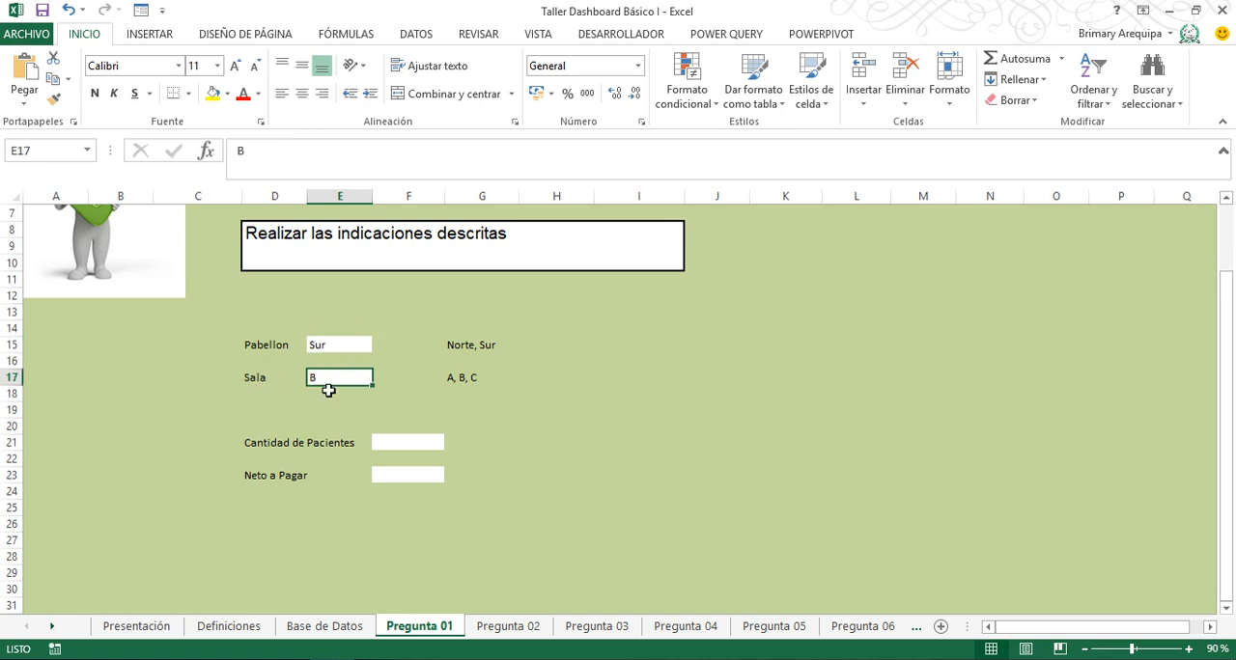
click(410, 441)
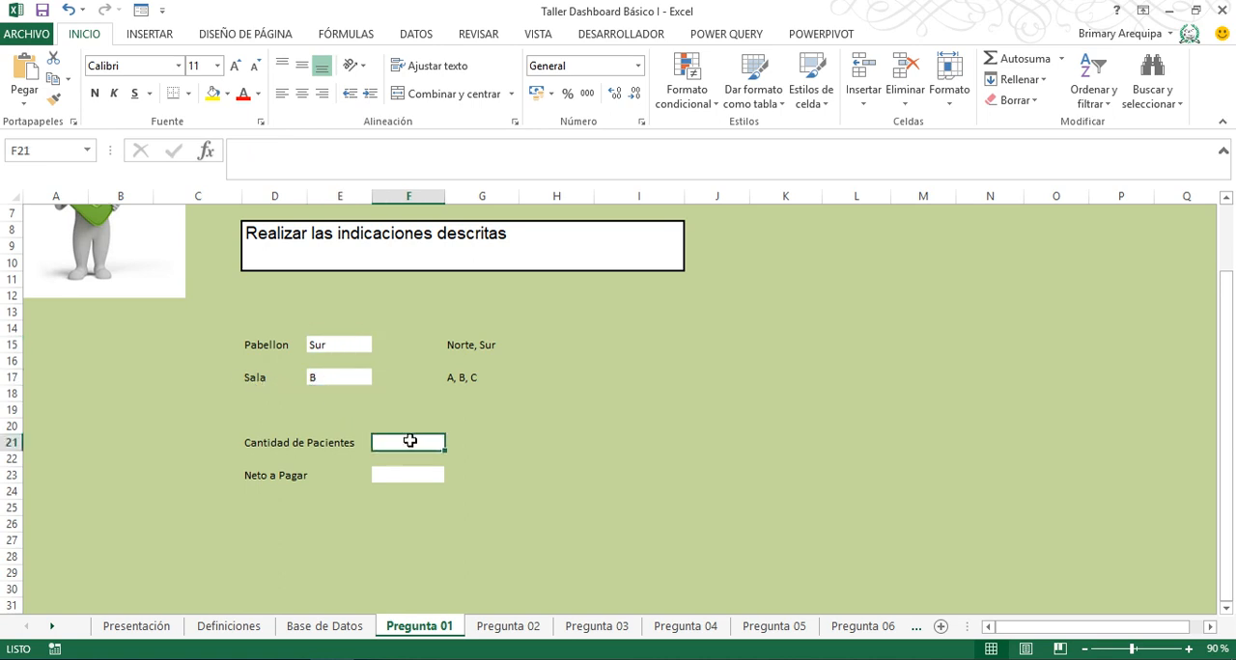
click(409, 490)
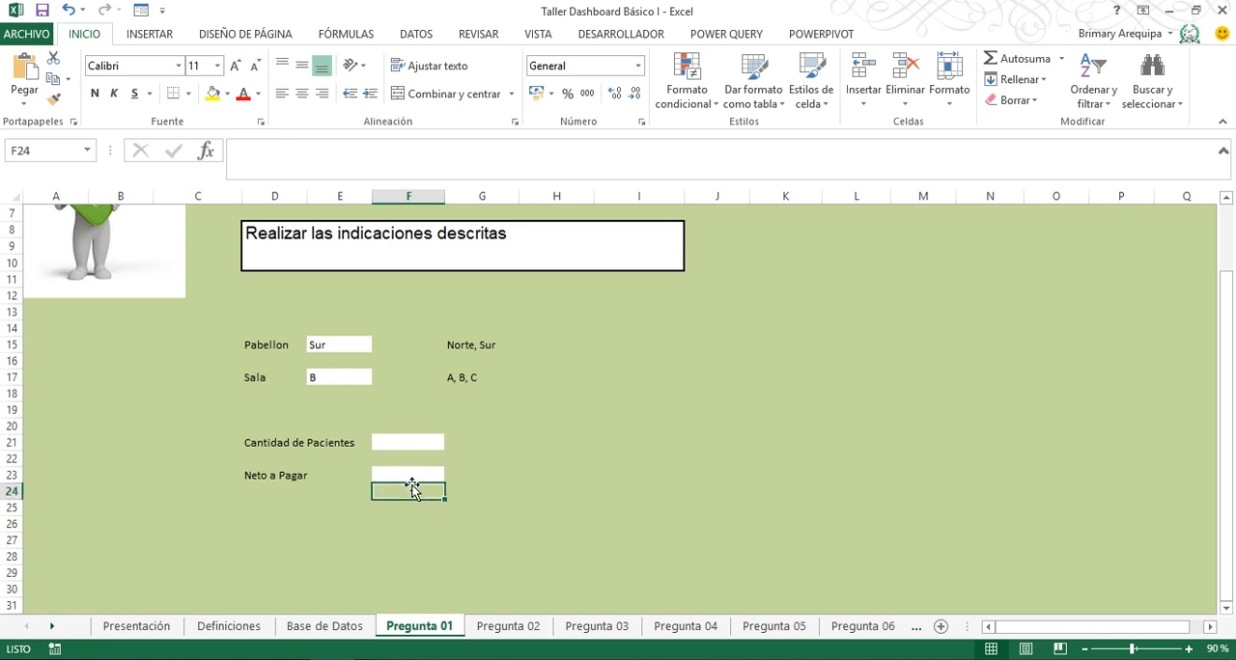
click(409, 445)
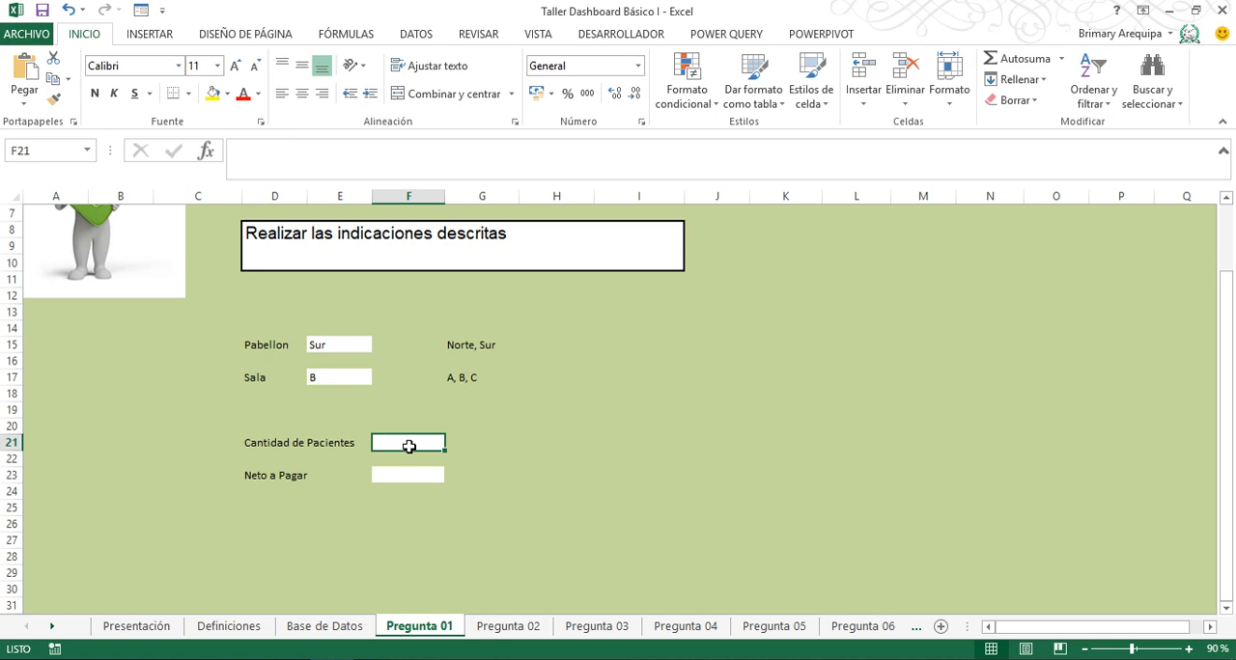
key(ctrl+Home)
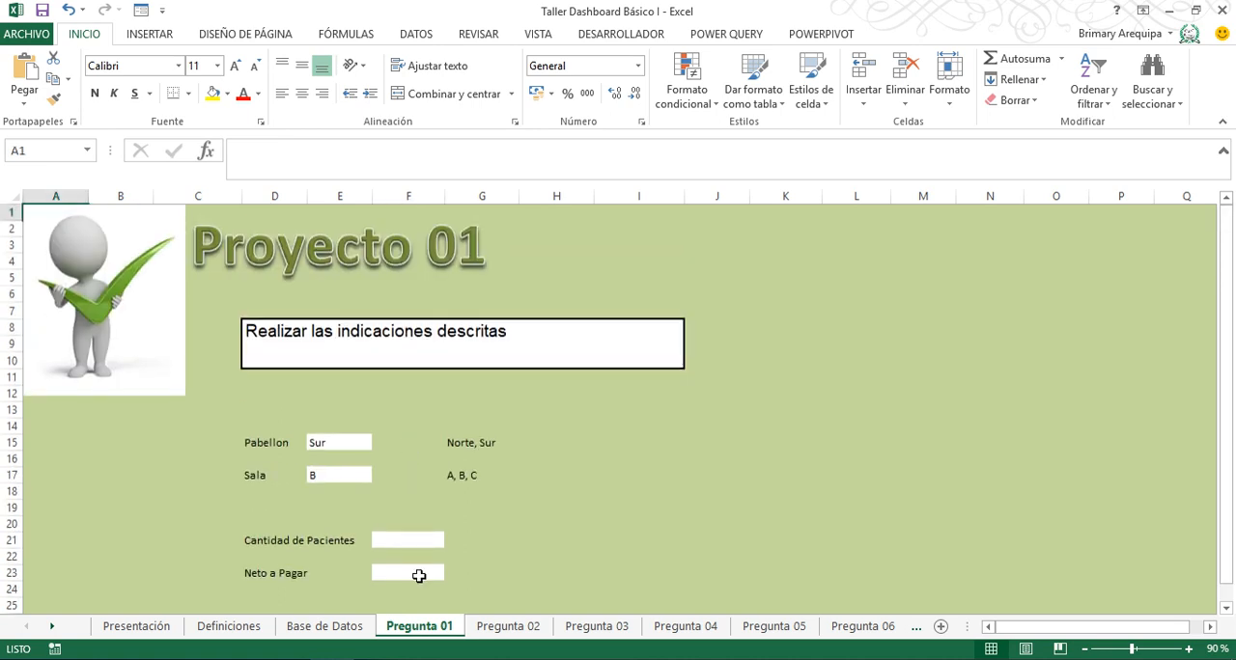
- Start a CONTAR.SI.CONJUNTO formula in the Cantidad de Pacientes cell F21 on the Pregunta 01 sheet
click(395, 539)
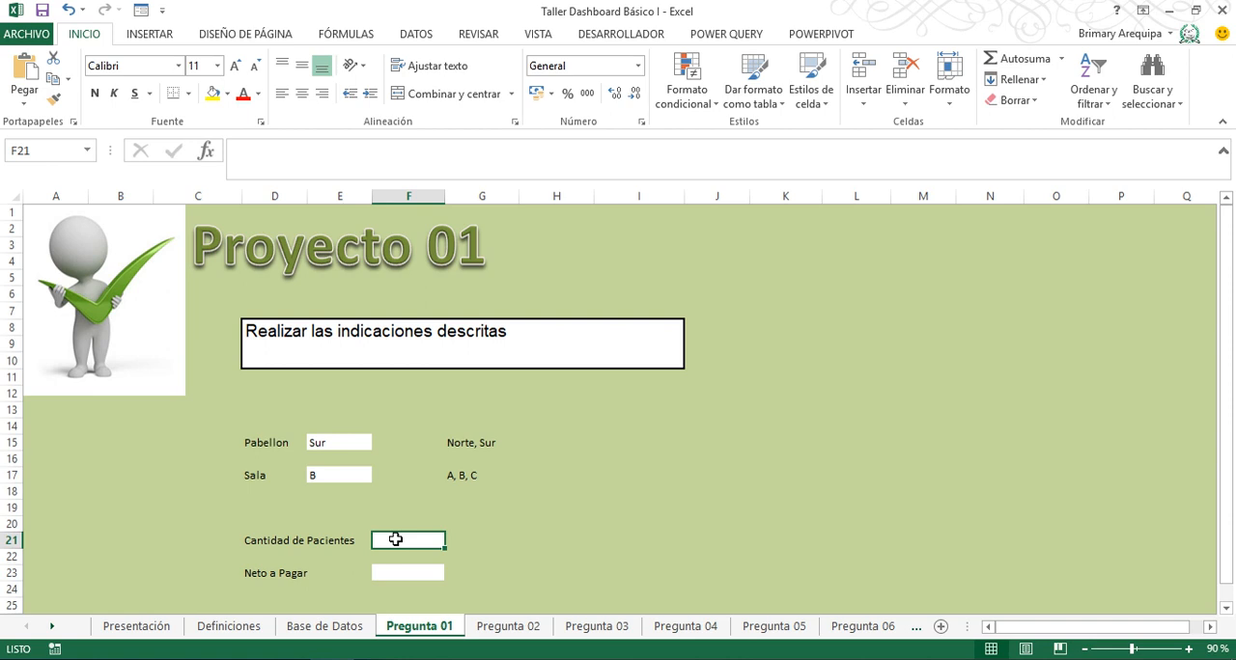
text(=con)
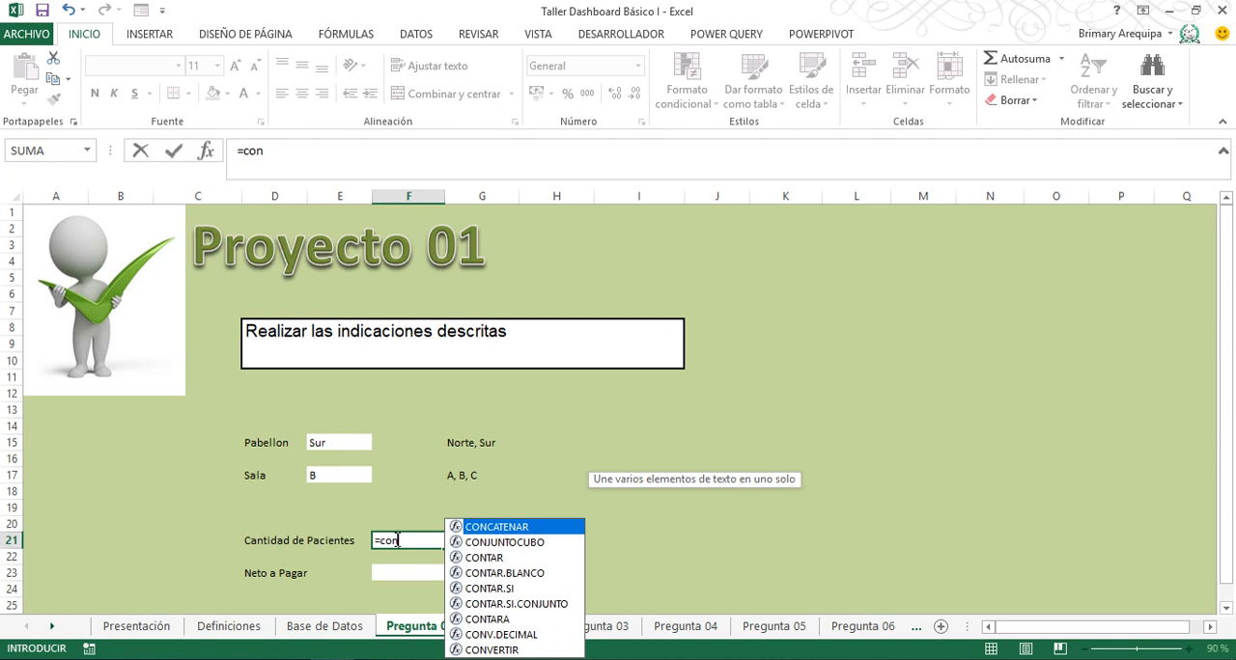
key(Down)
key(Down)
key(Down)
key(Down)
key(Down)
key(Tab)
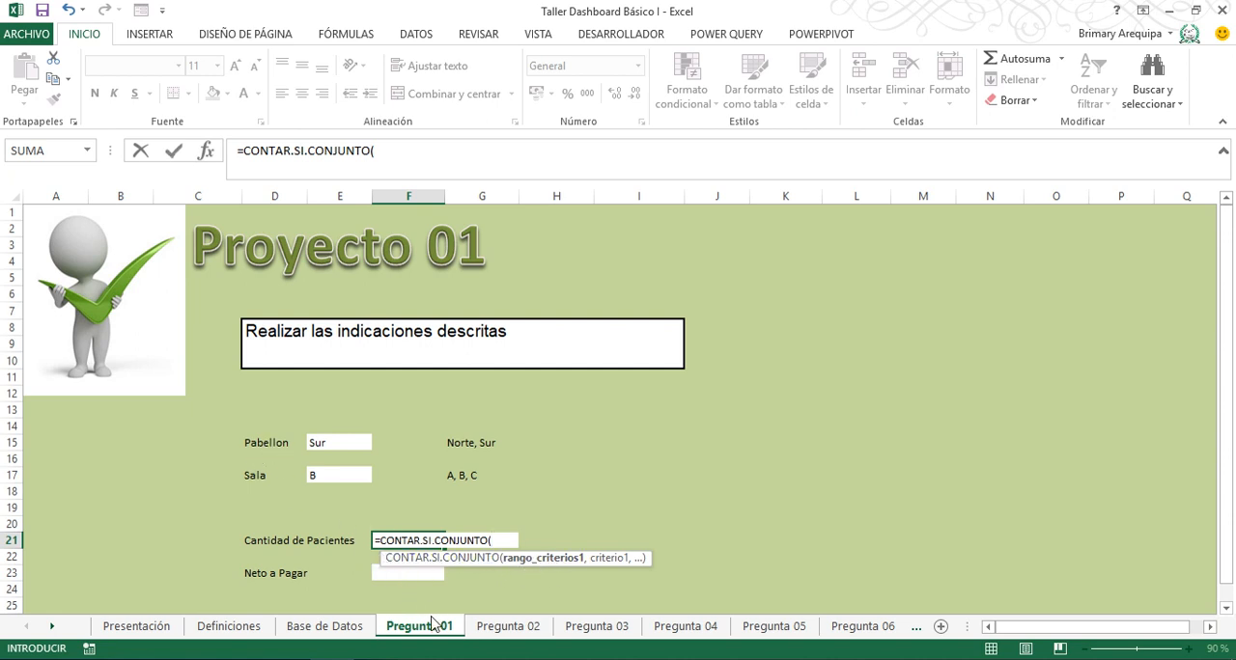
- Set the formula's first criteria range to the Pabellon data M16:M125 on Base de Datos, with Pregunta 01 cell E15 as its criterion
click(336, 628)
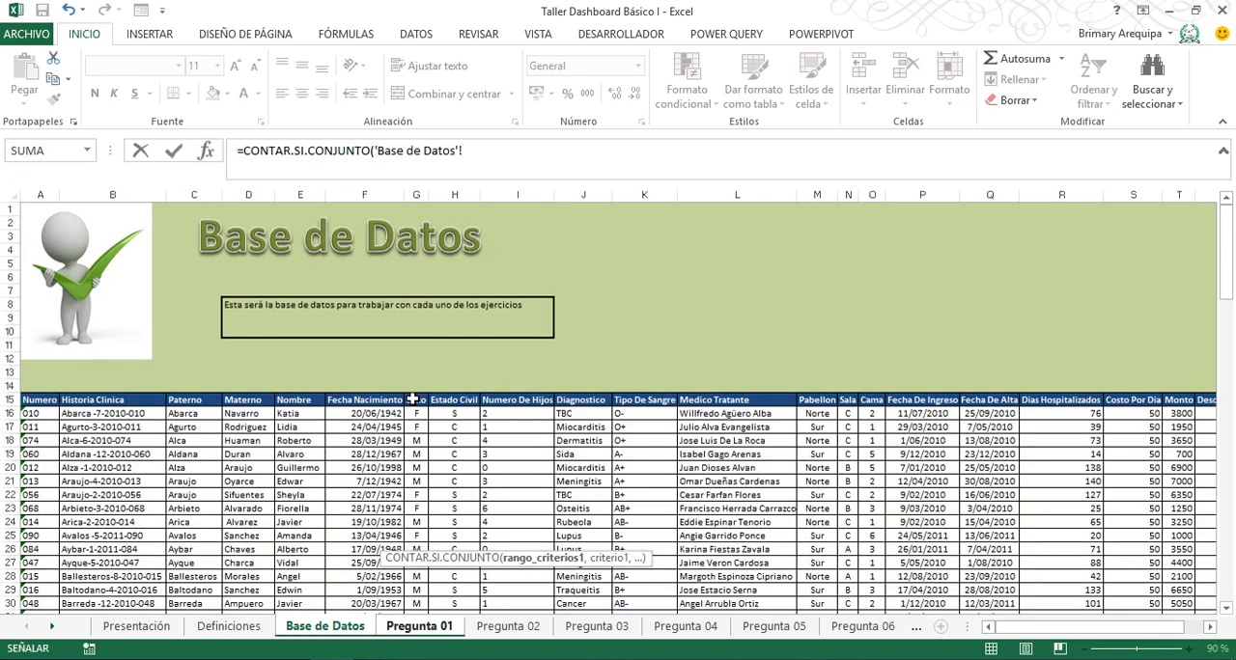
click(814, 414)
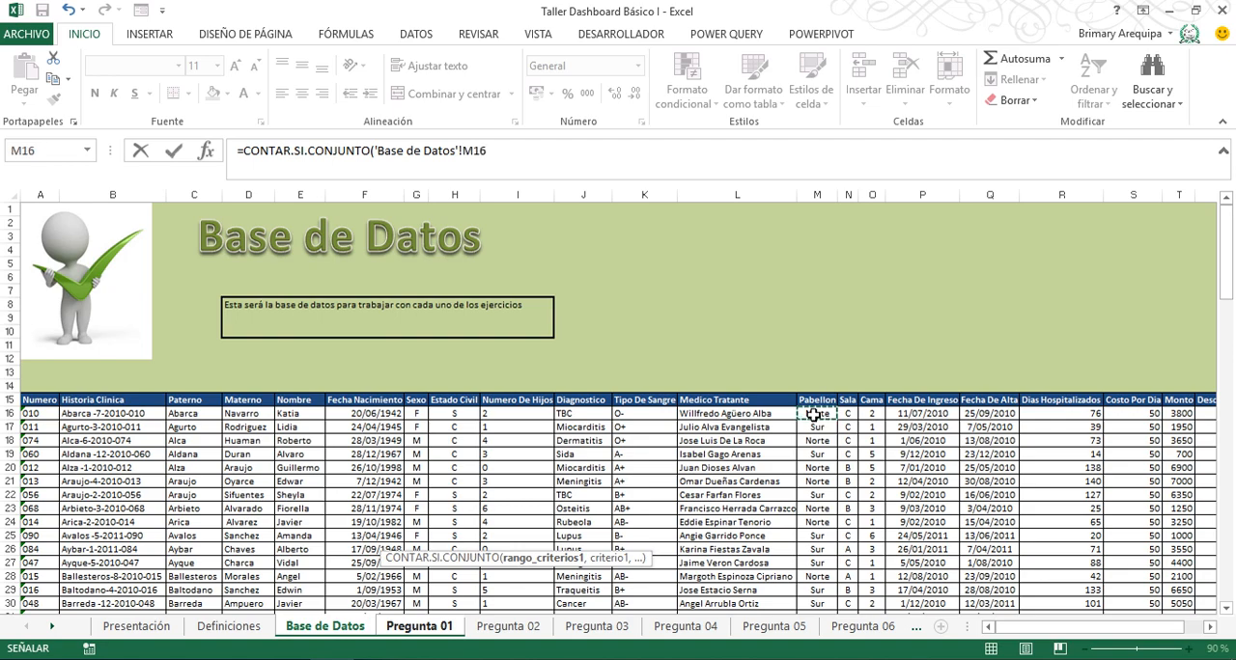
key(ctrl+shift+Down)
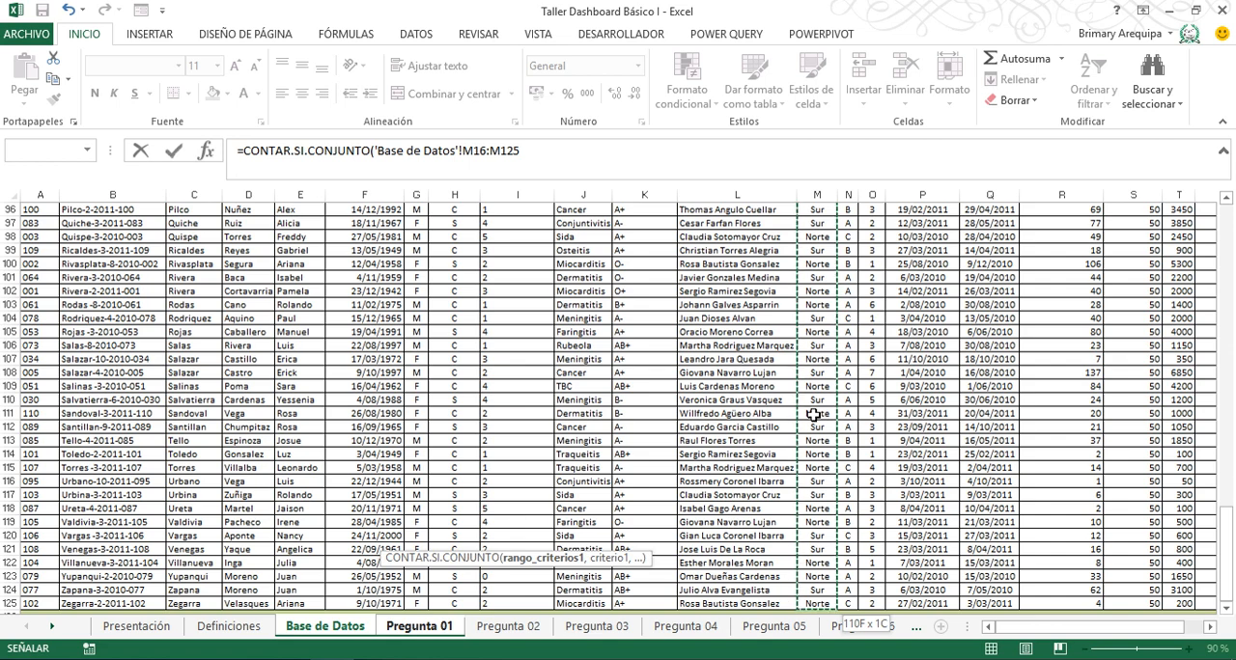
text(,)
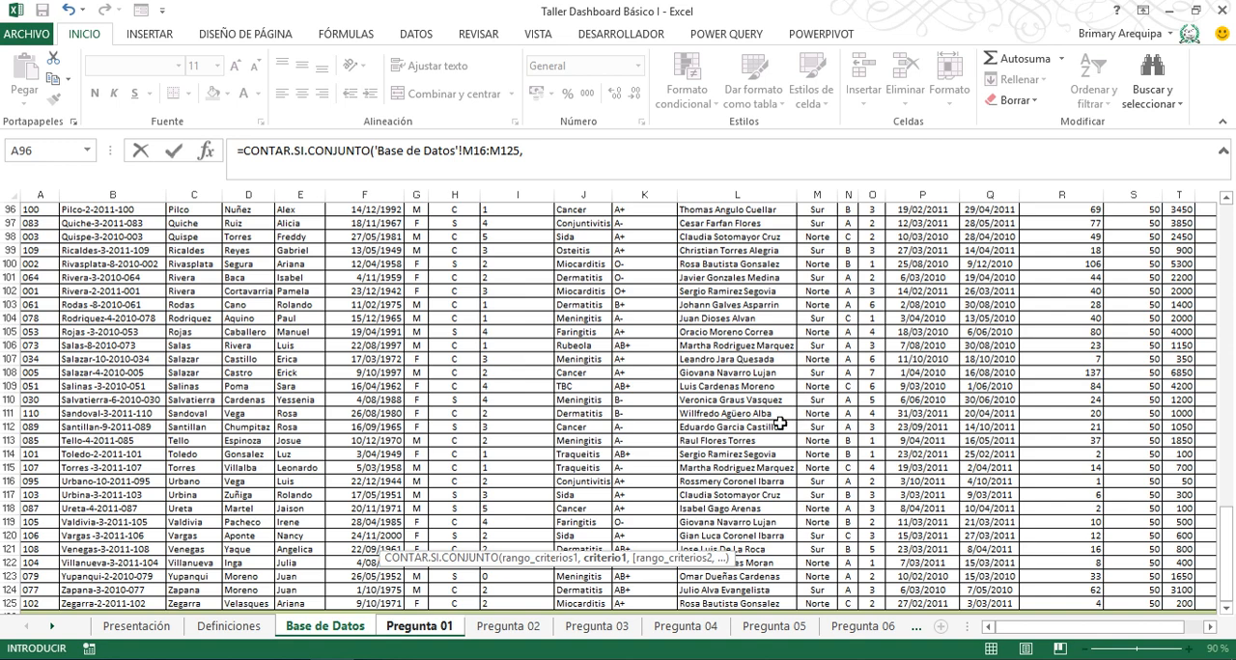
click(443, 634)
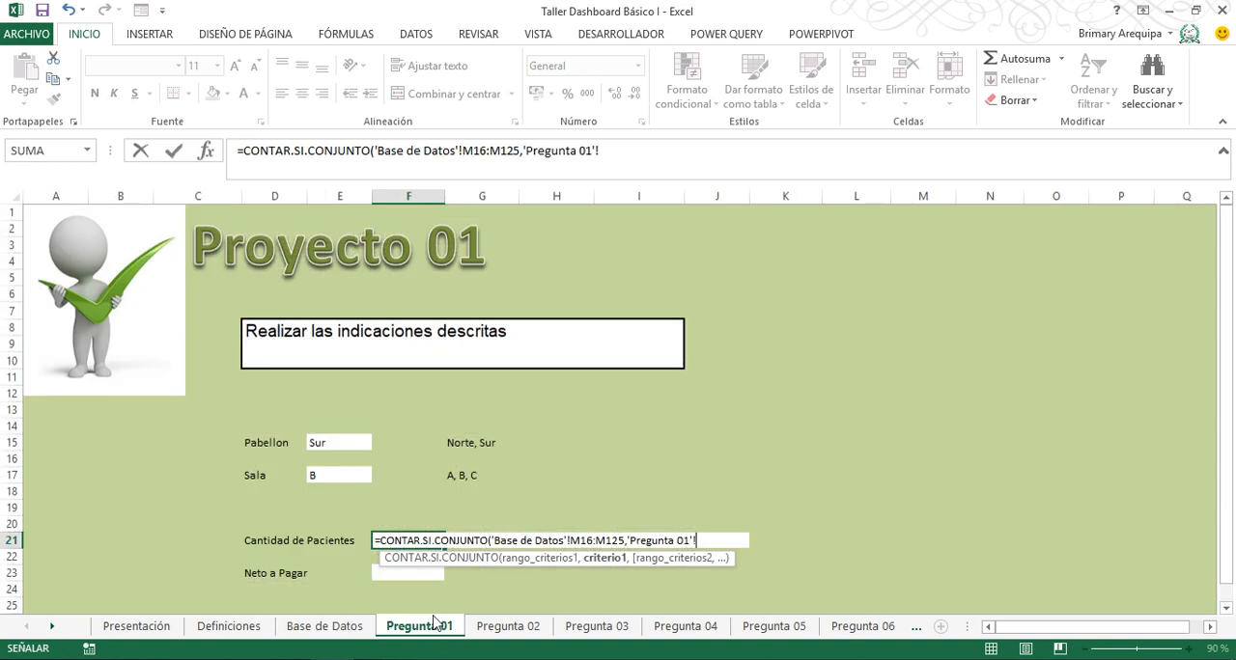
click(347, 443)
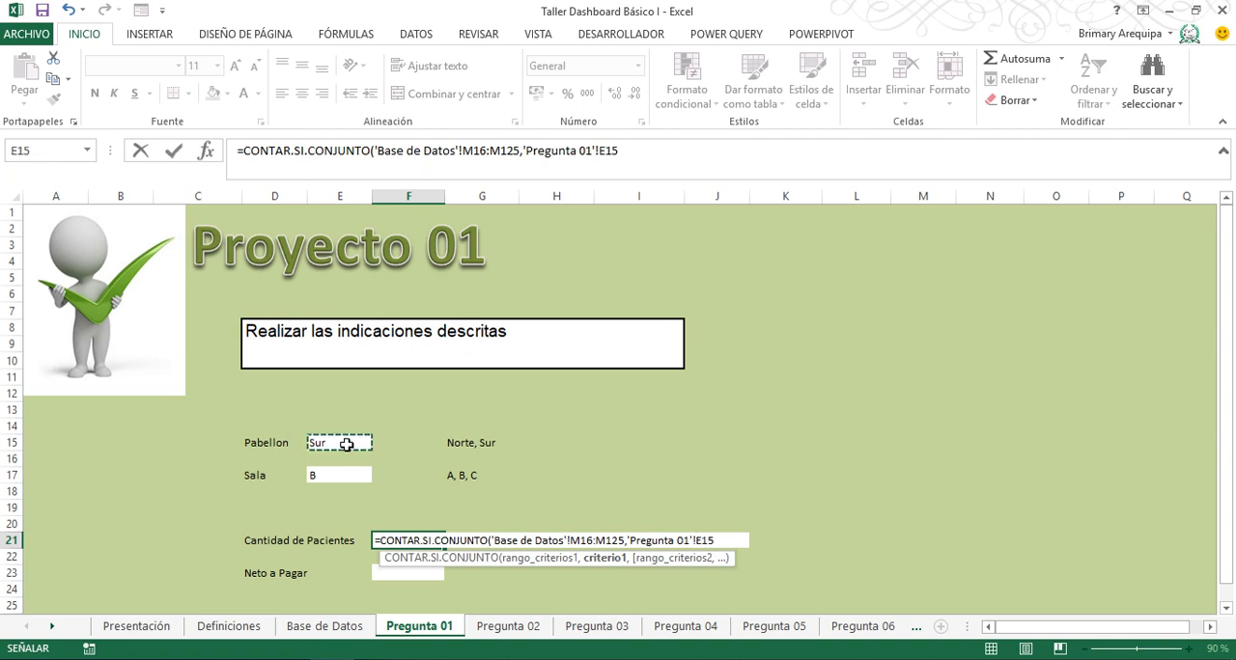
text(,)
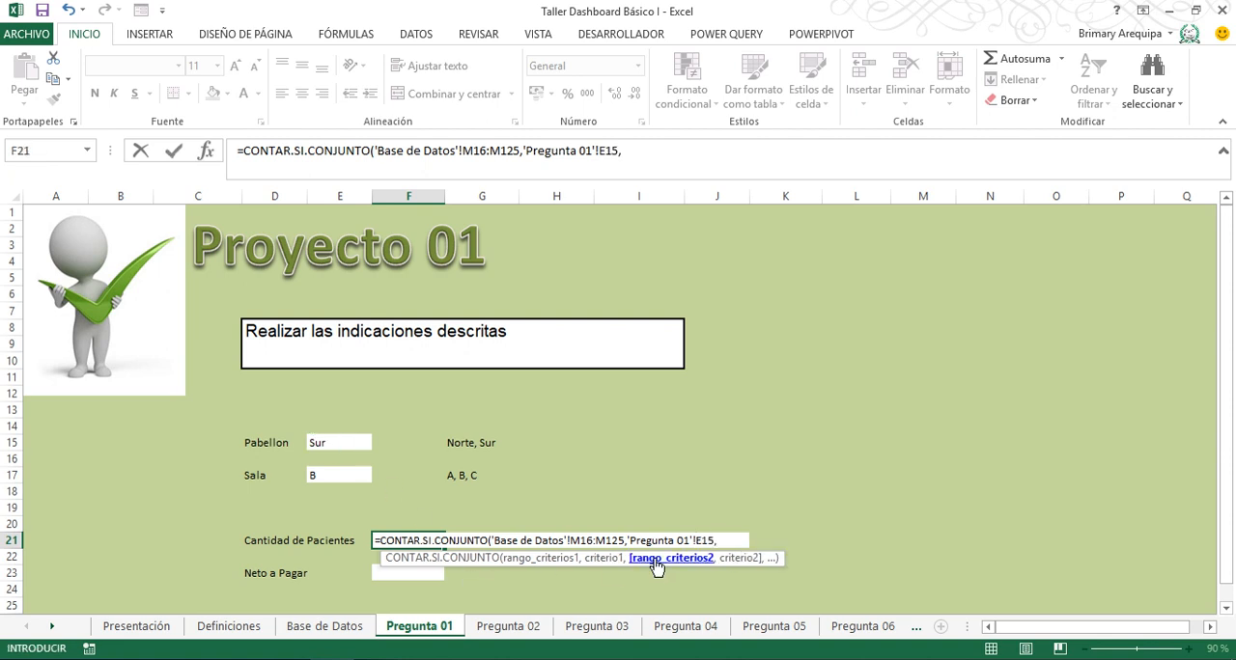
- Add the Sala data N16:N125 on Base de Datos as the second criteria range of the CONTAR.SI.CONJUNTO formula
click(342, 630)
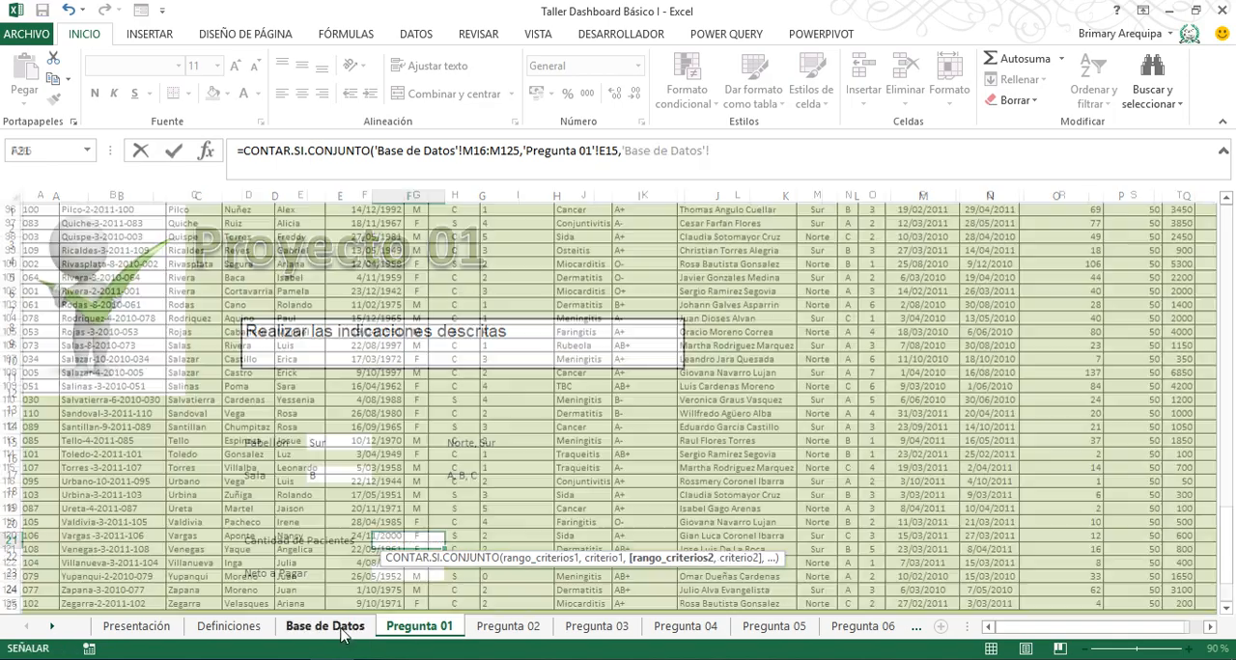
click(610, 386)
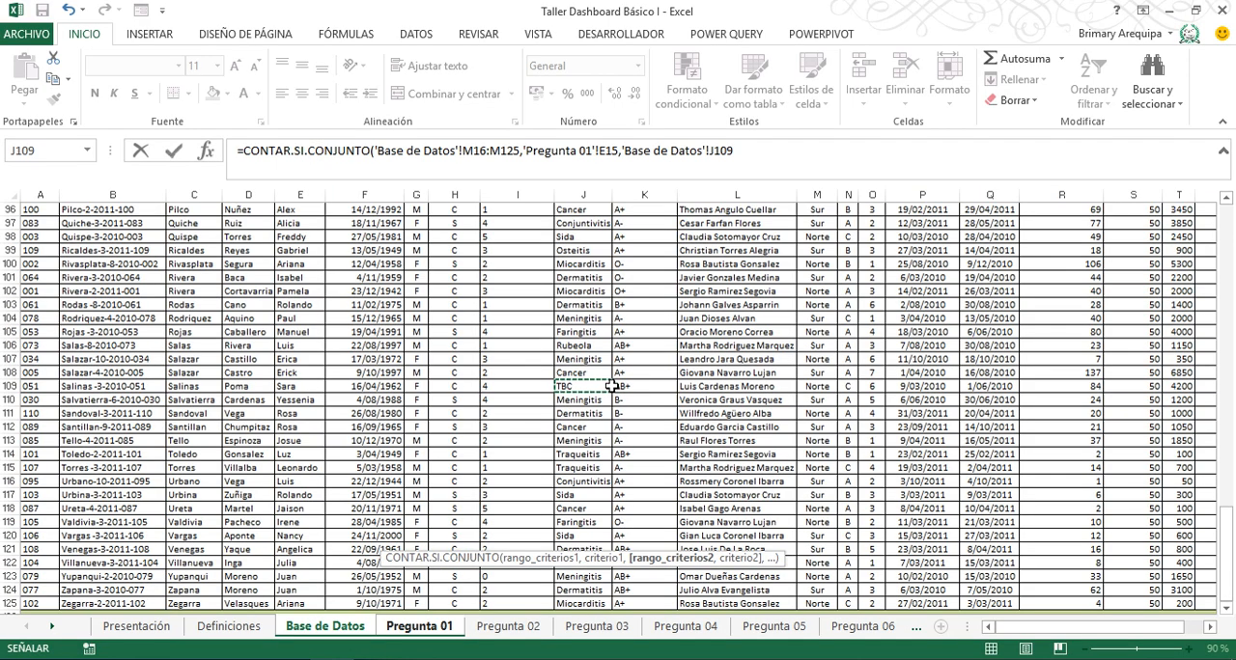
key(ctrl+Up)
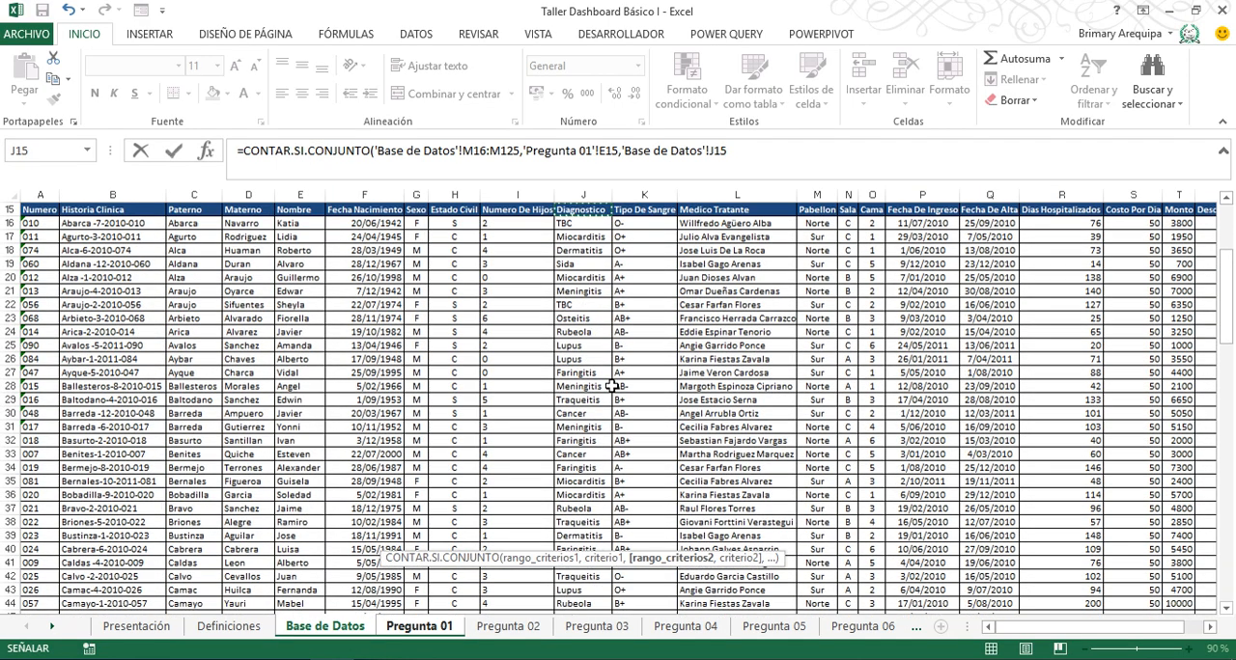
click(847, 223)
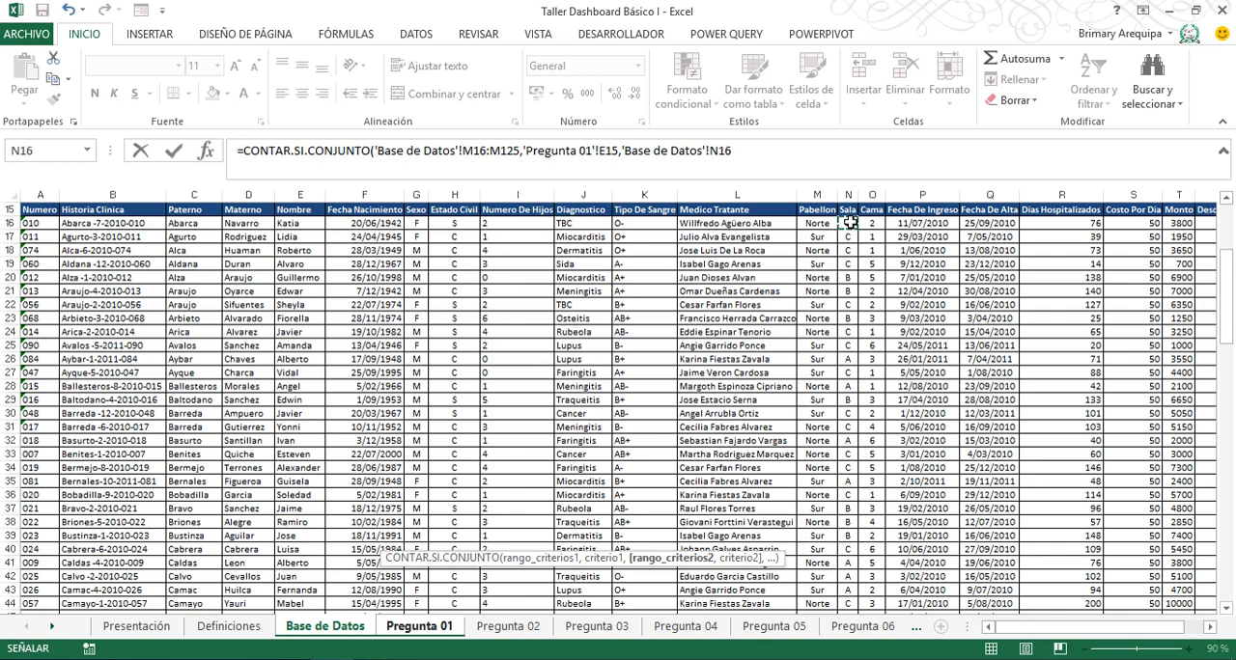
key(ctrl+shift+Down)
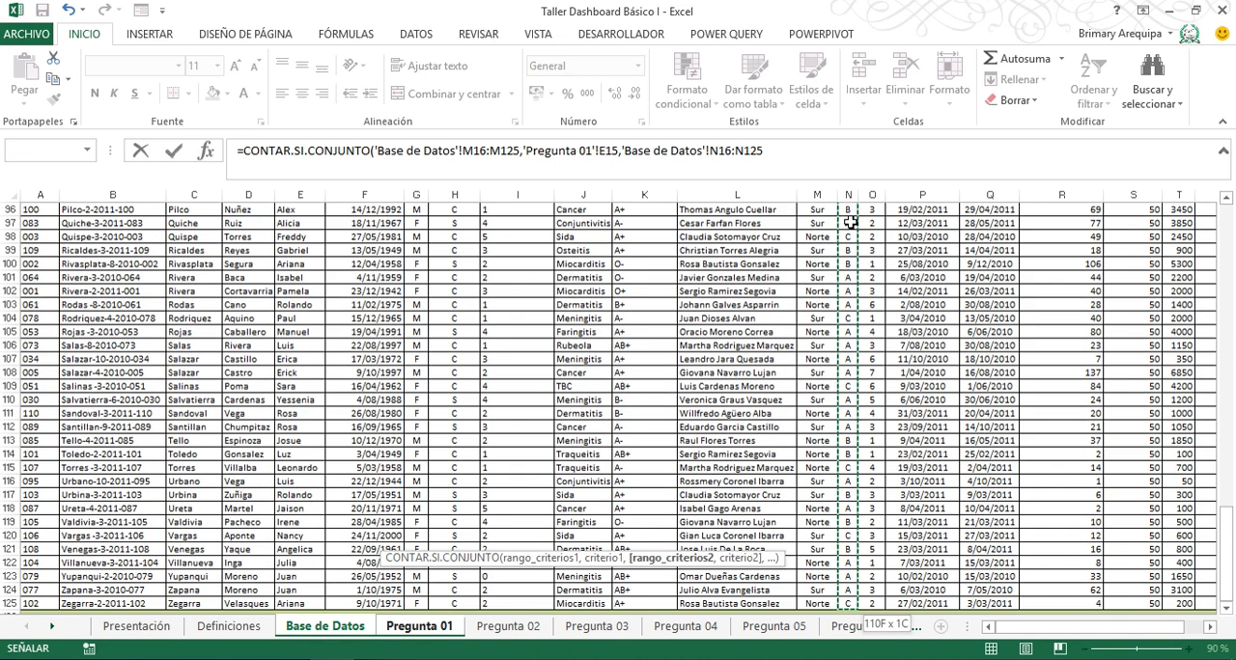
text(,)
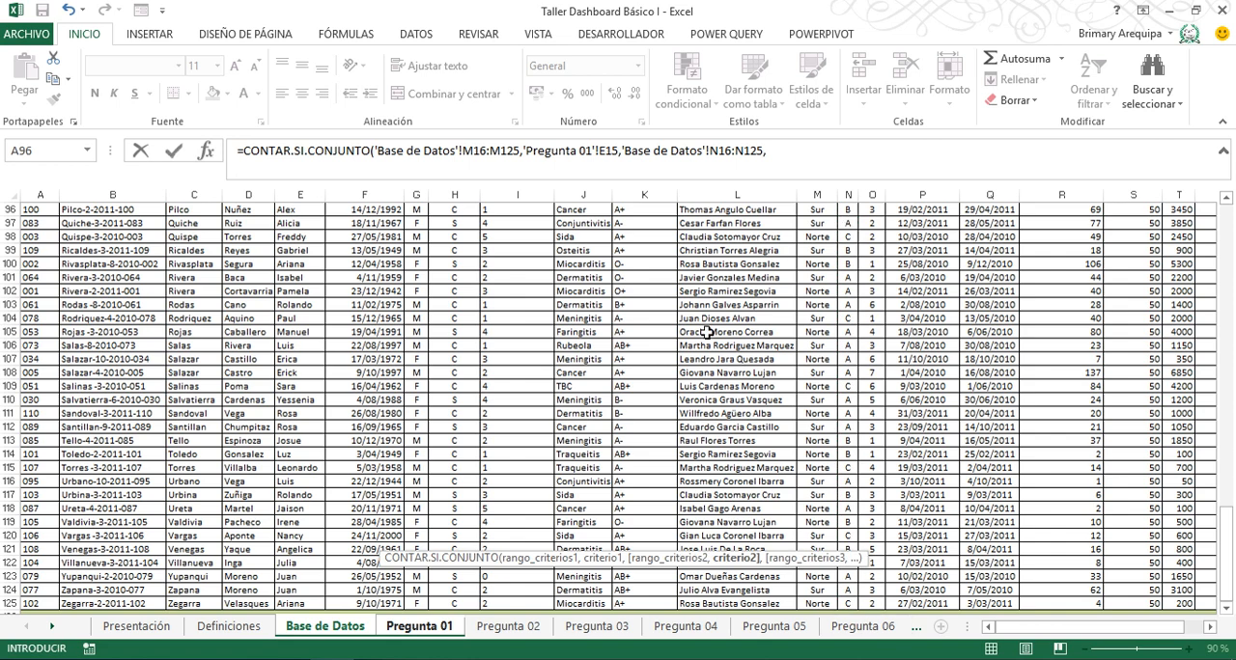
- Use the Sala cell E17 on Pregunta 01 as the second criterion and complete the patient count formula
click(454, 630)
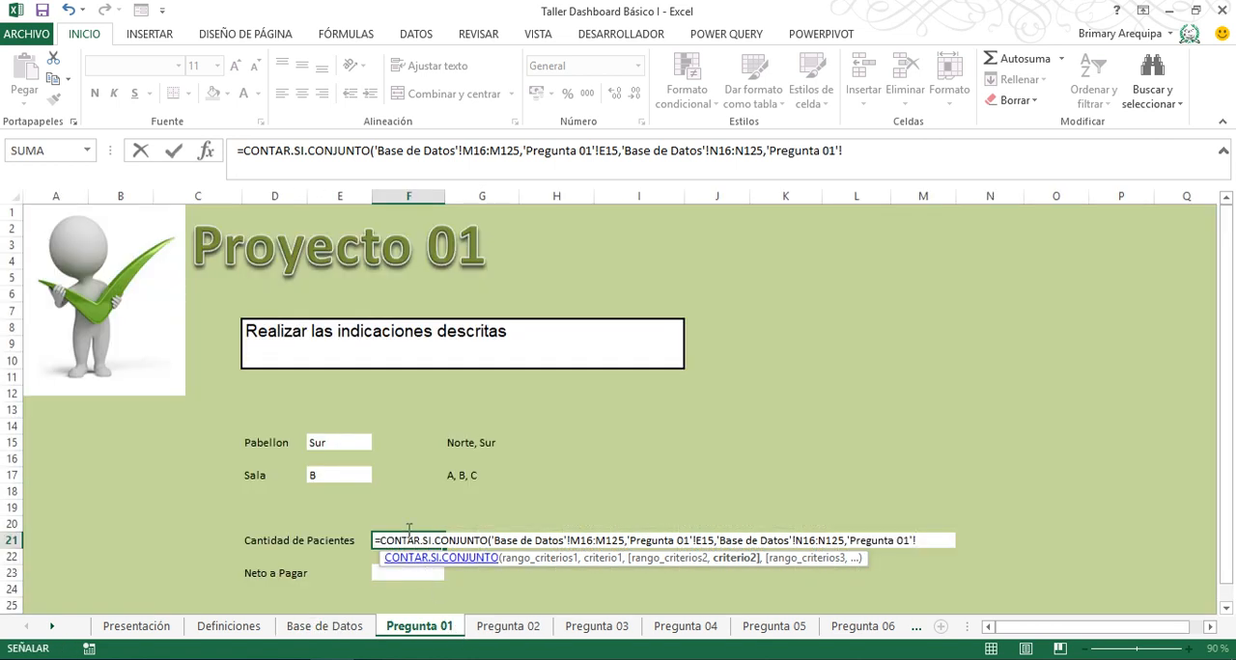
click(340, 476)
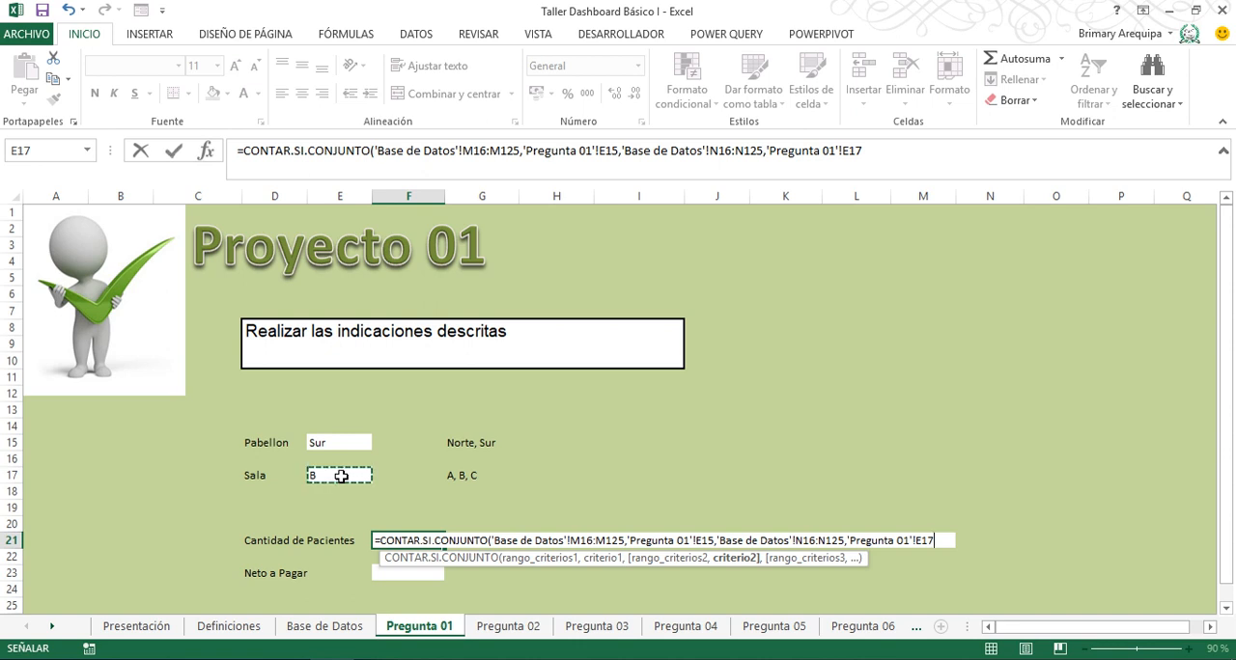
text())
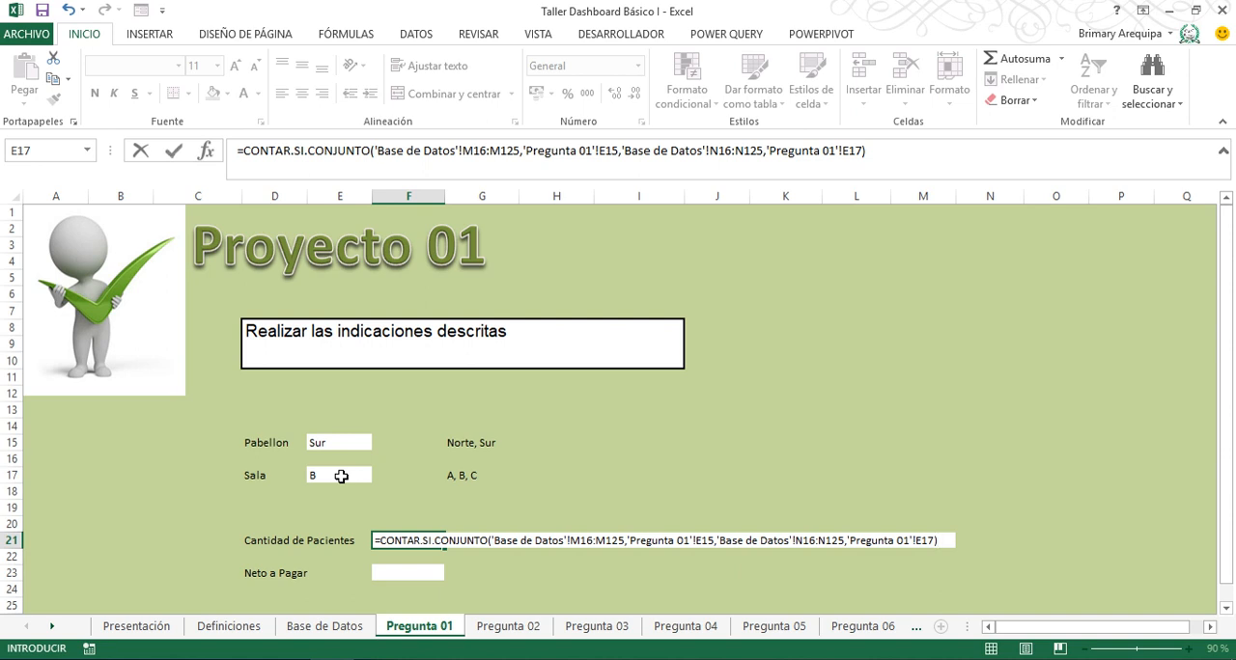
key(Return)
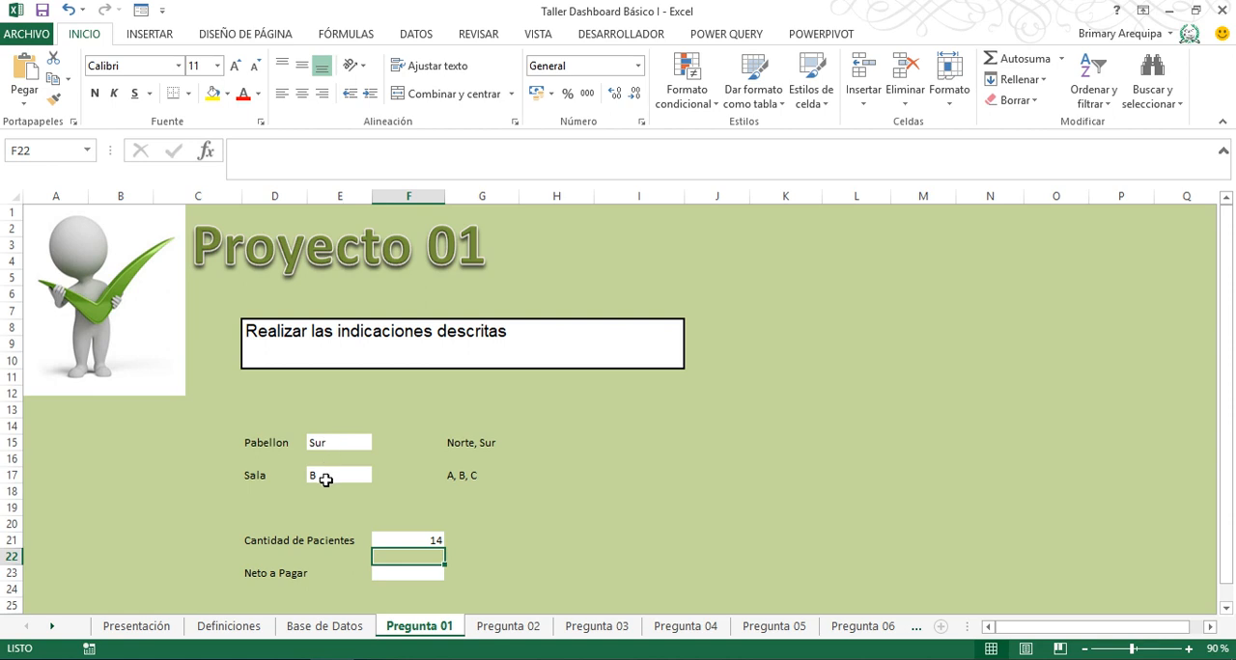
- Change the Pabellon criterion in cell E15 to Norte
click(345, 445)
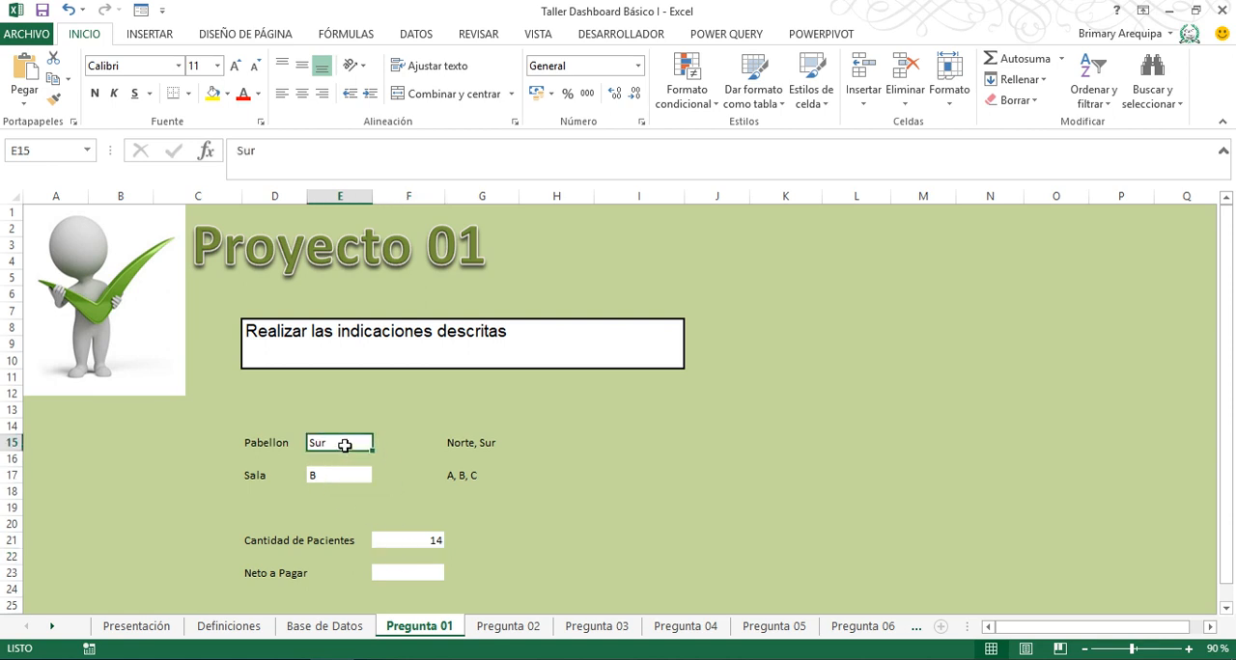
text(Norte)
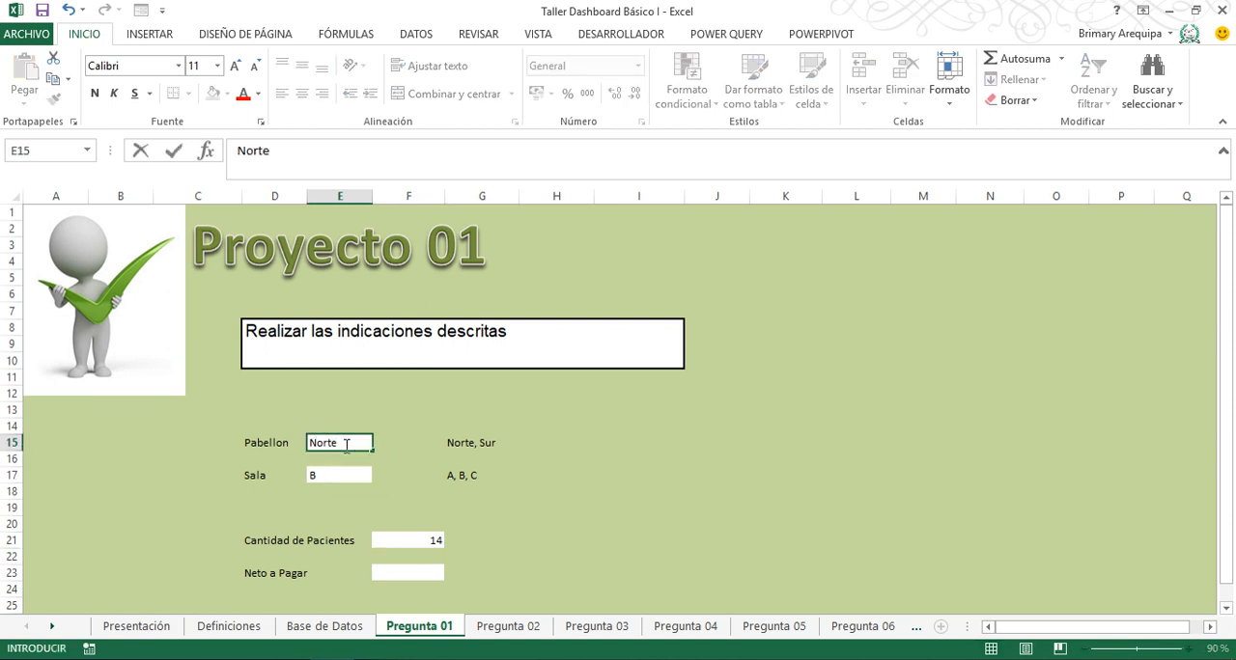
key(Return)
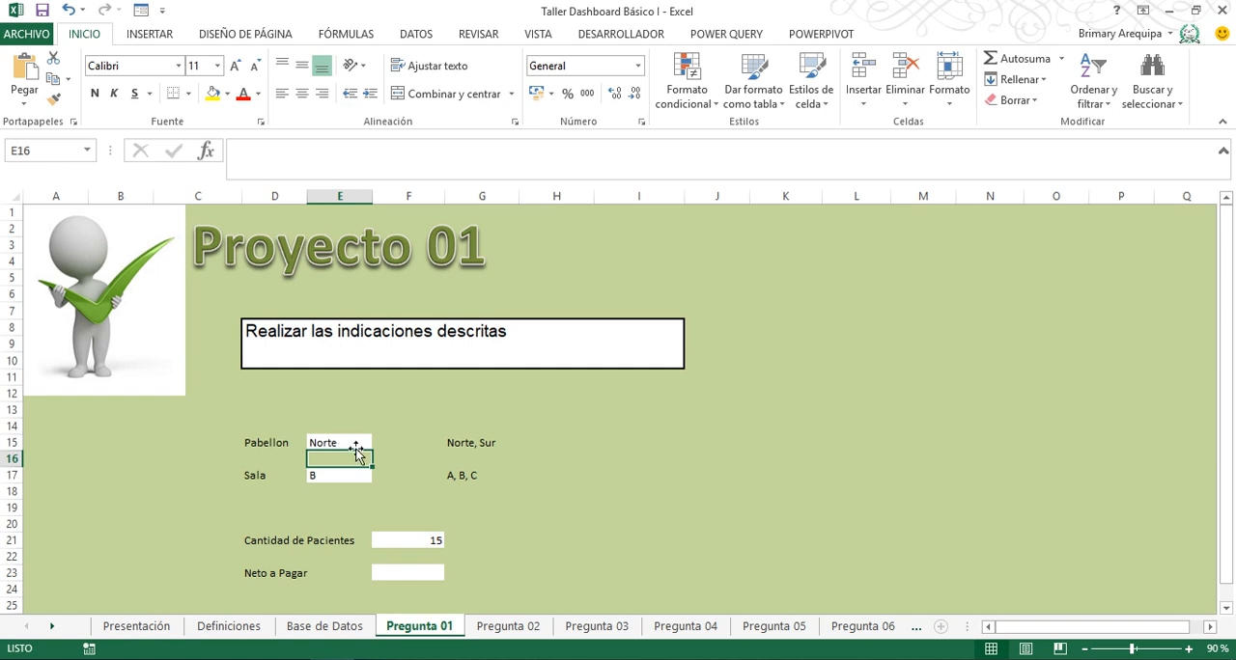
- Locate the Neto a Pagar column on Base de Datos and start a SUMAR.SI.CONJUNTO formula in Pregunta 01's Neto a Pagar cell F23
click(417, 576)
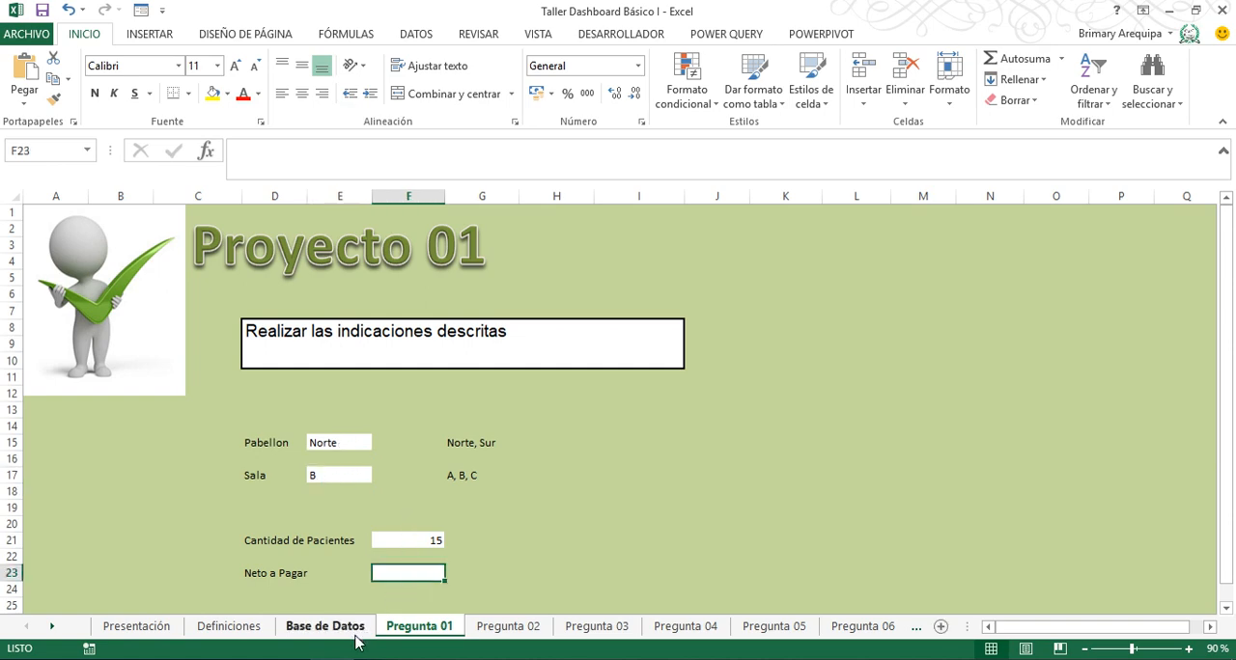
click(324, 625)
click(520, 371)
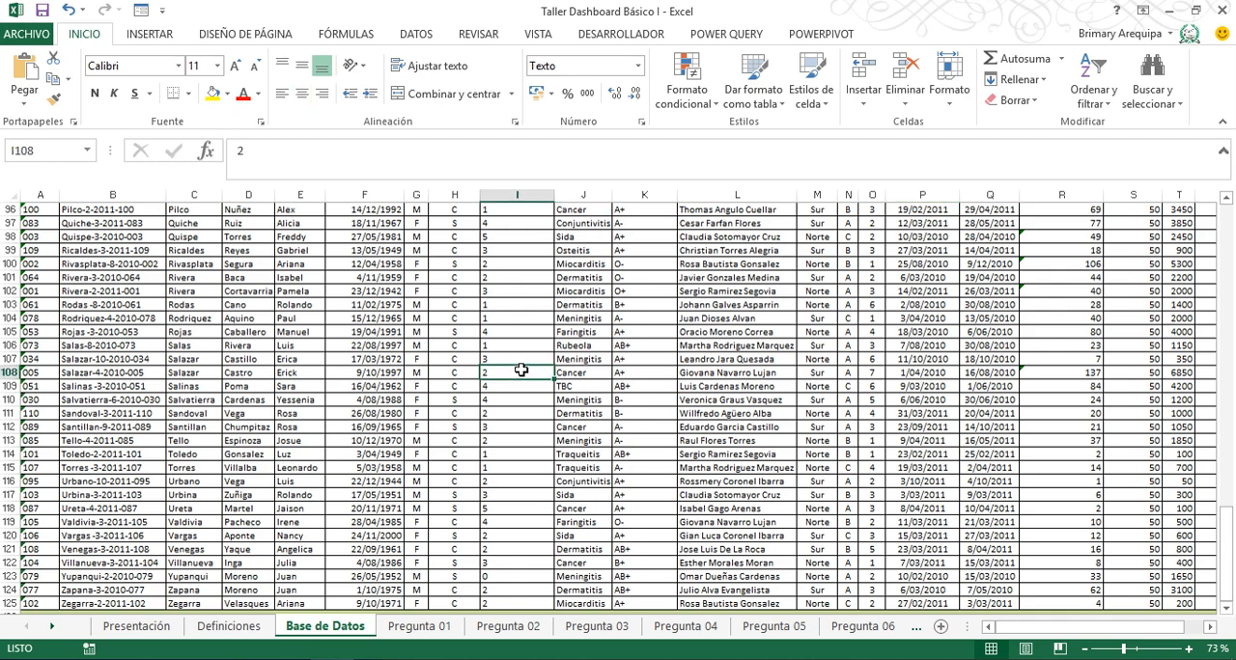
key(ctrl+Up)
key(ctrl+Right)
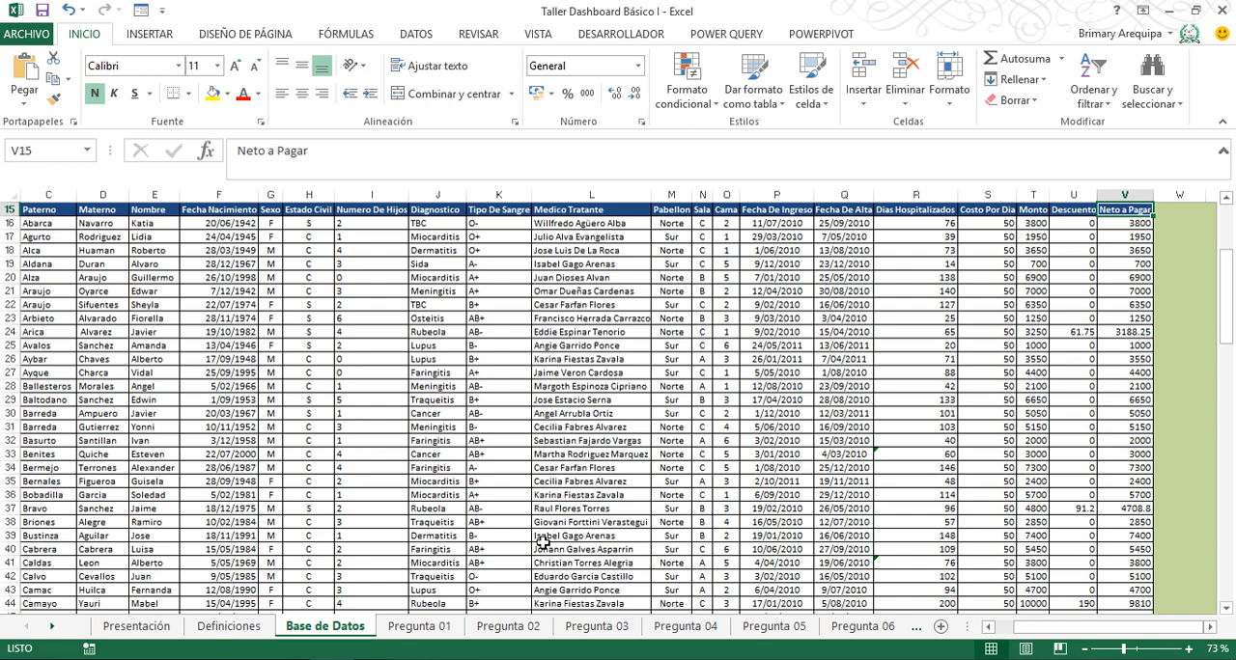
click(426, 629)
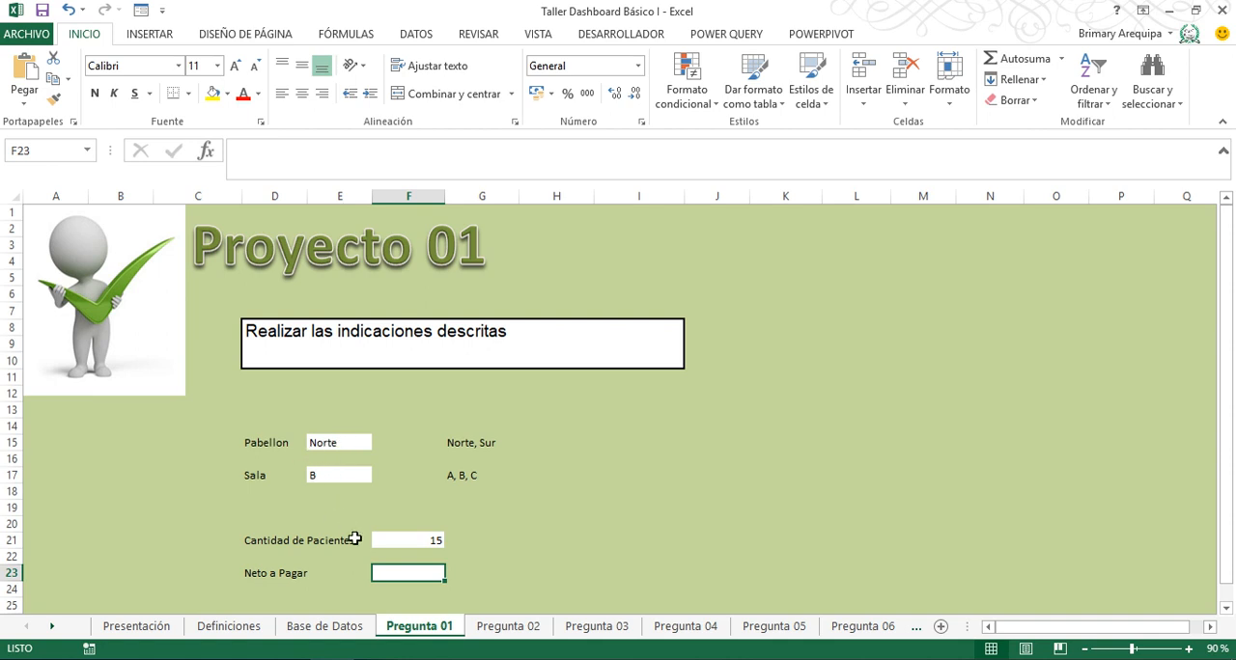
text(=suma)
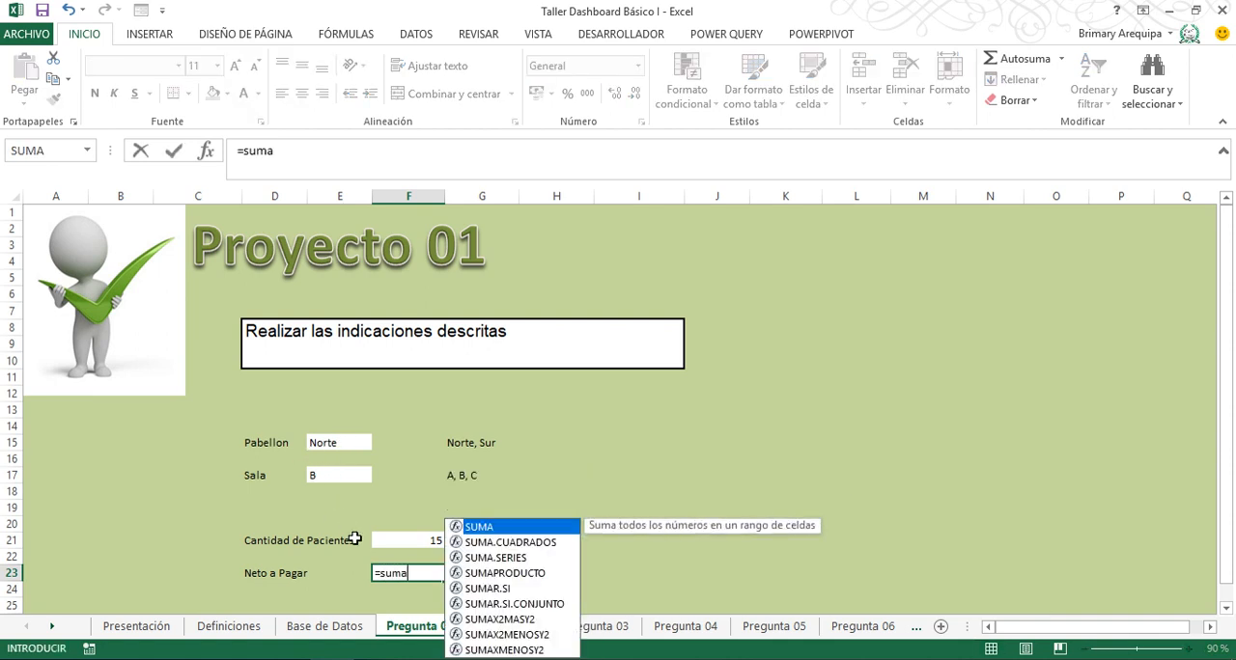
key(Down)
key(Down)
key(Down)
key(Down)
key(Down)
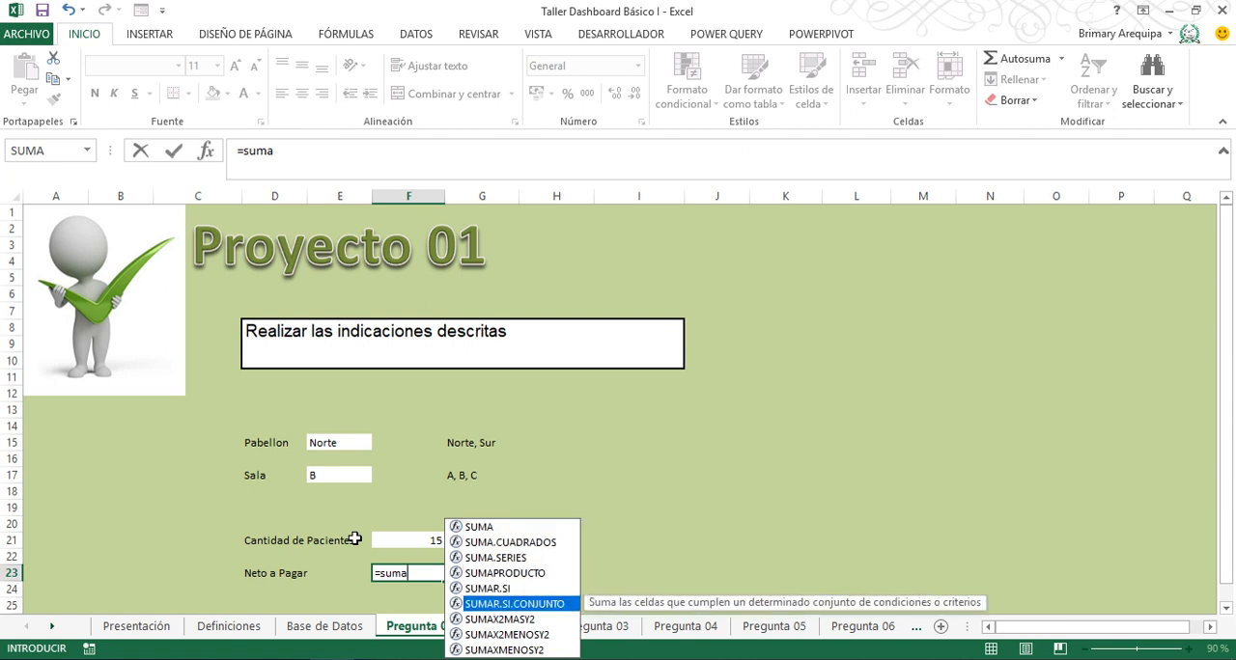
key(Tab)
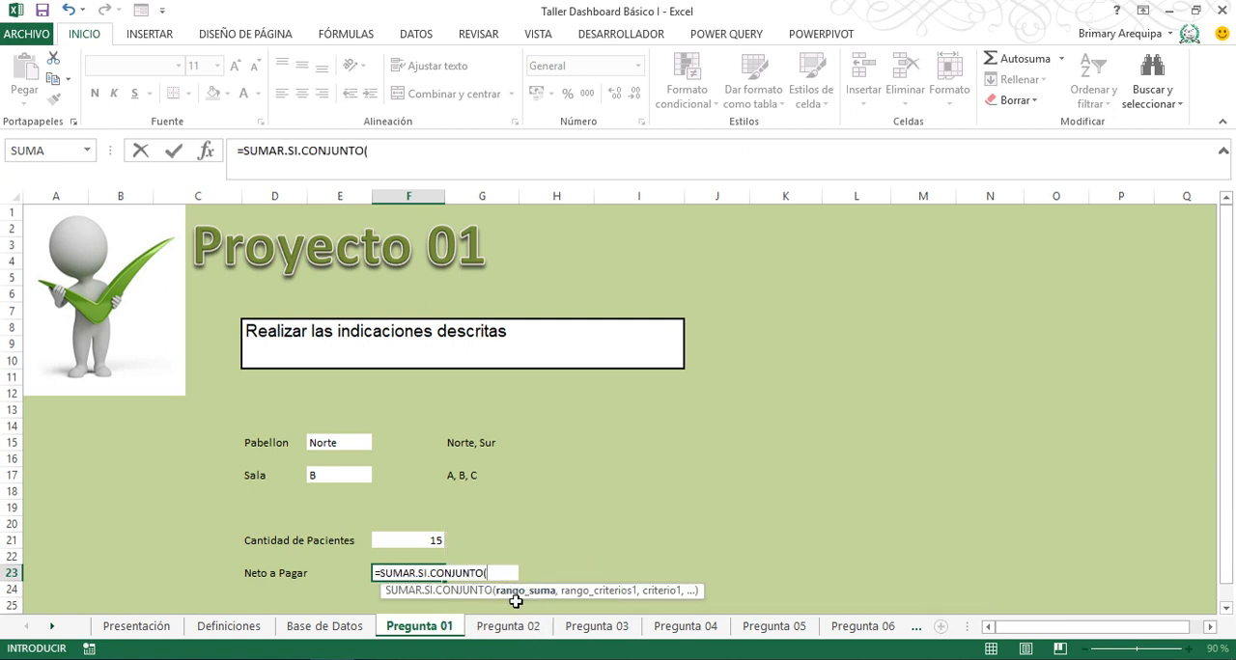
- Set the formula's sum range to the Neto a Pagar data V16:V125 on Base de Datos
click(354, 635)
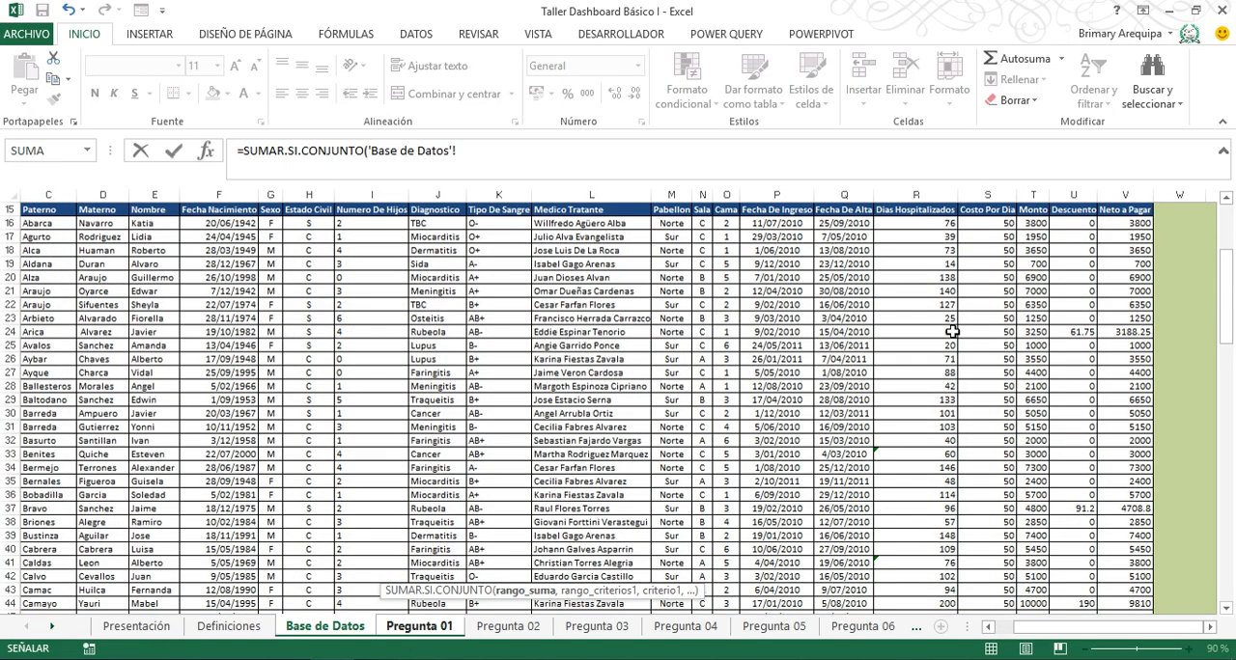
click(1116, 225)
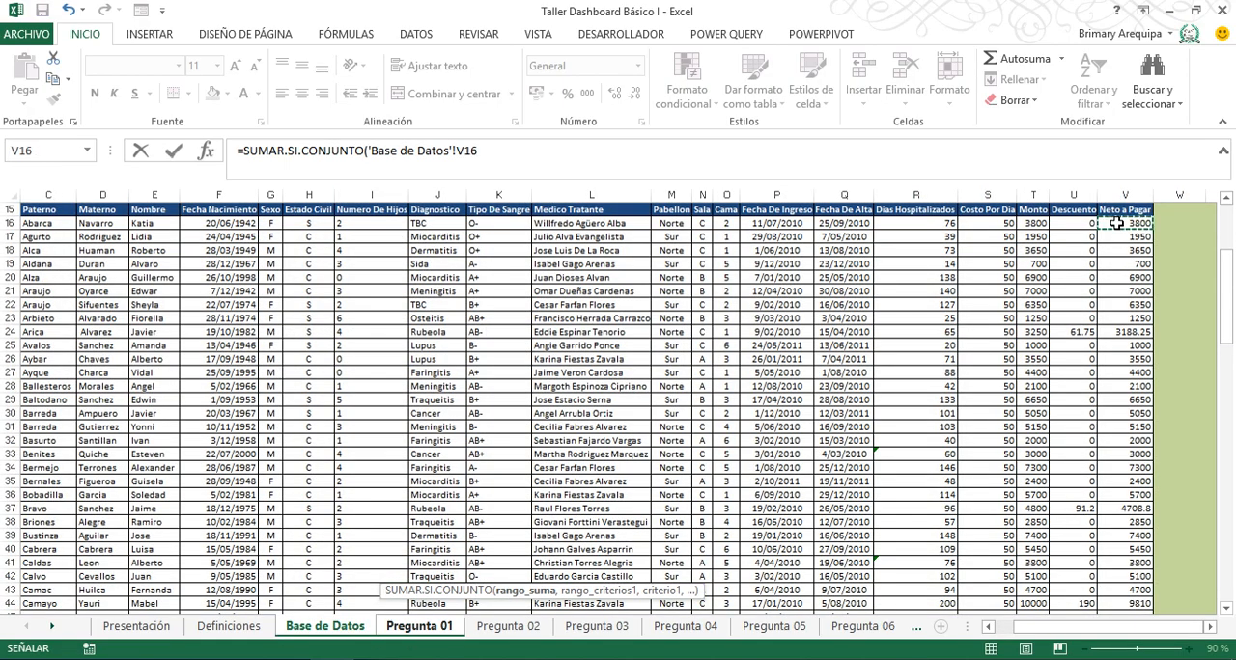
key(ctrl+shift+Down)
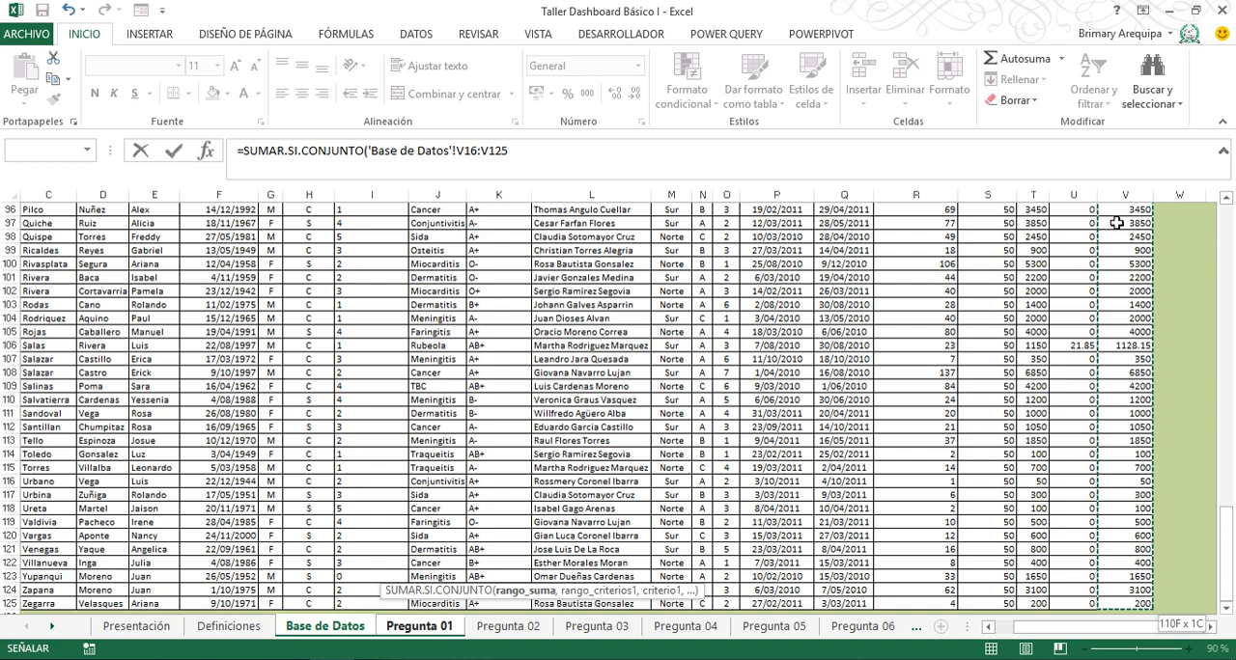
text(,)
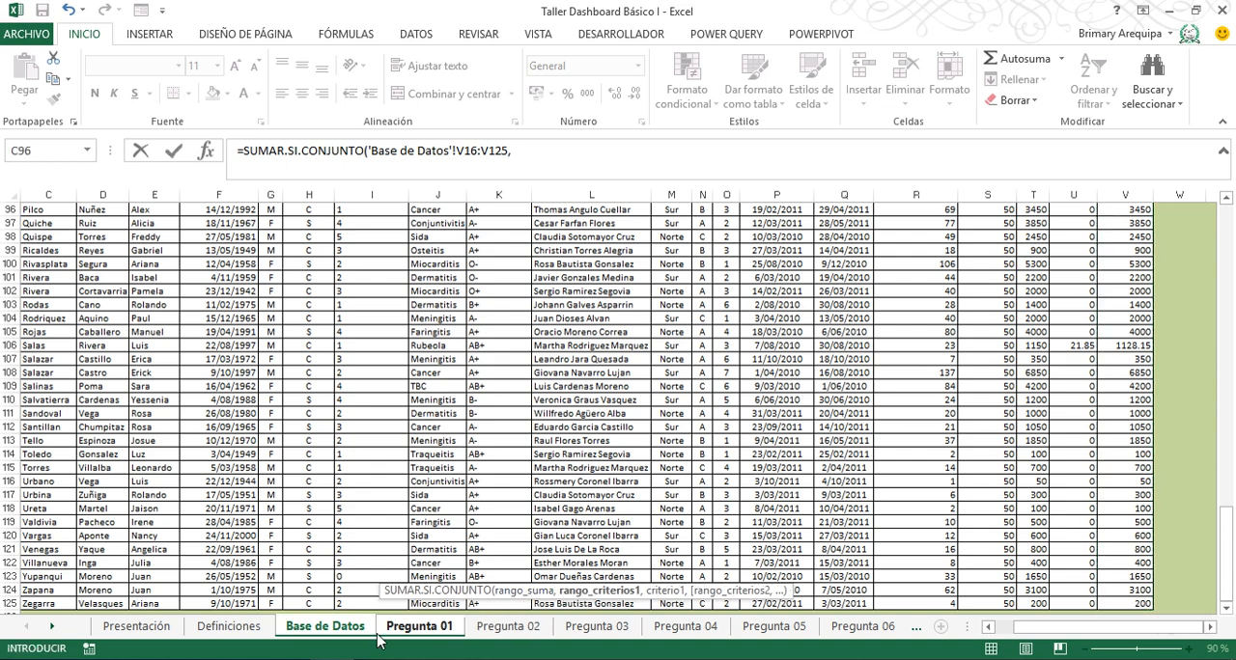
- Set the SUMAR.SI.CONJUNTO formula's first criteria range to the Pabellon data M16:M125 on Base de Datos
click(418, 627)
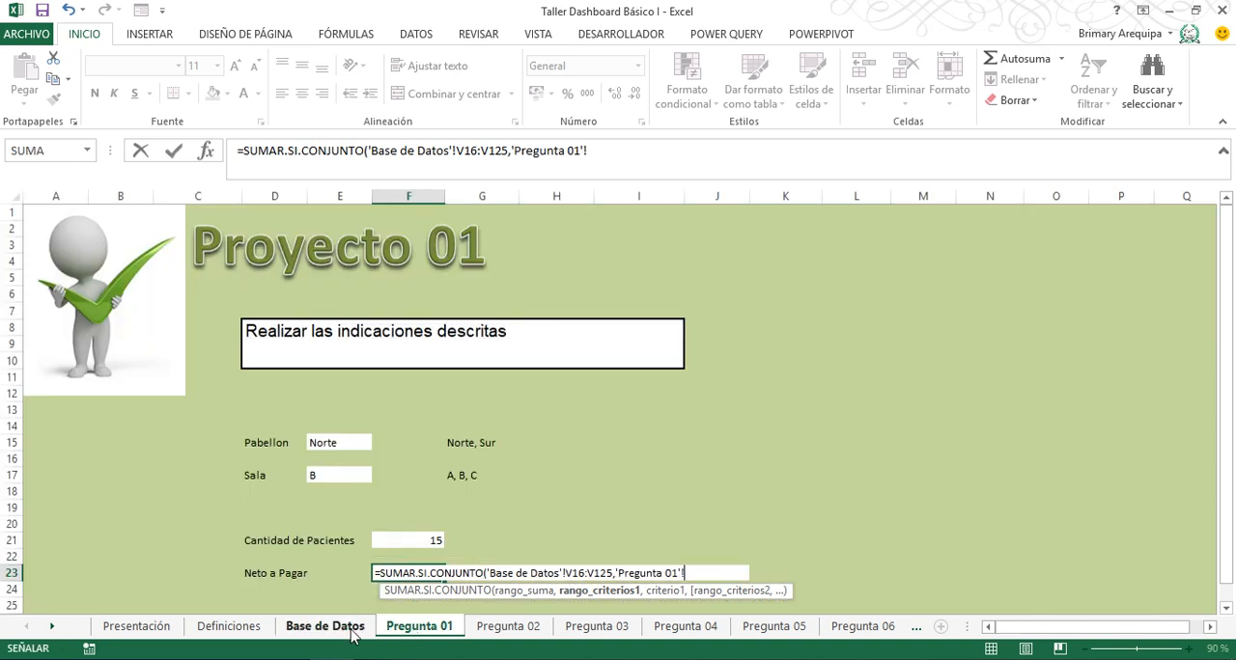
click(328, 627)
drag(1227, 554, 1233, 259)
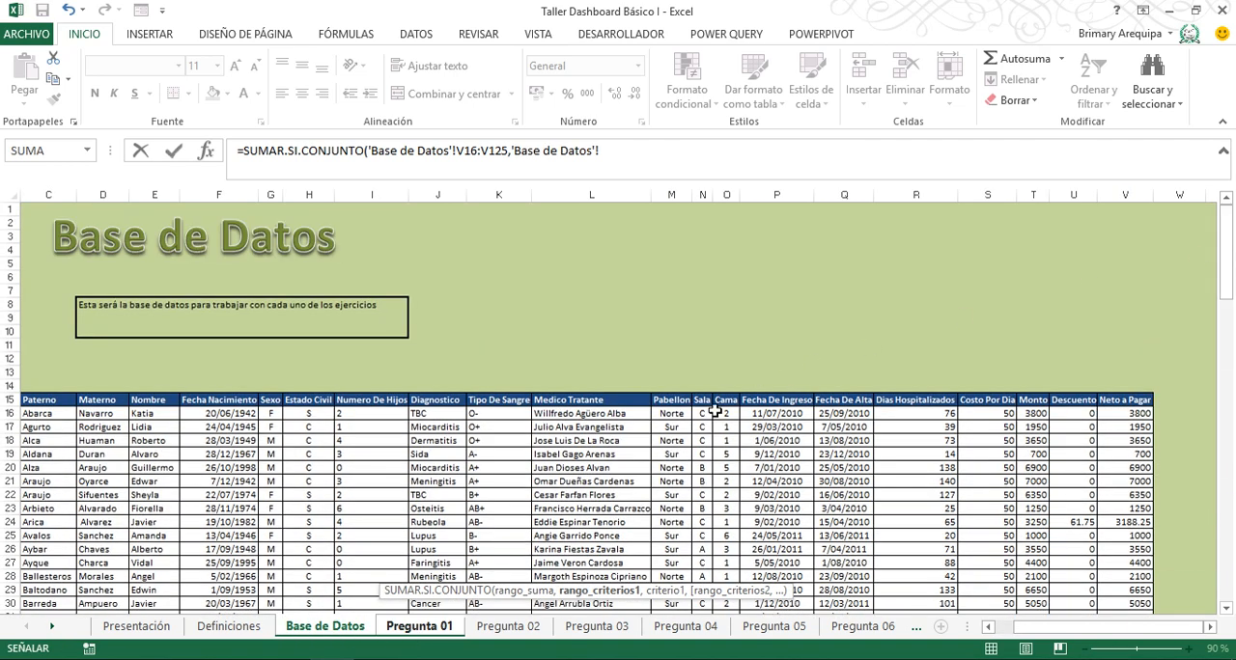
click(667, 412)
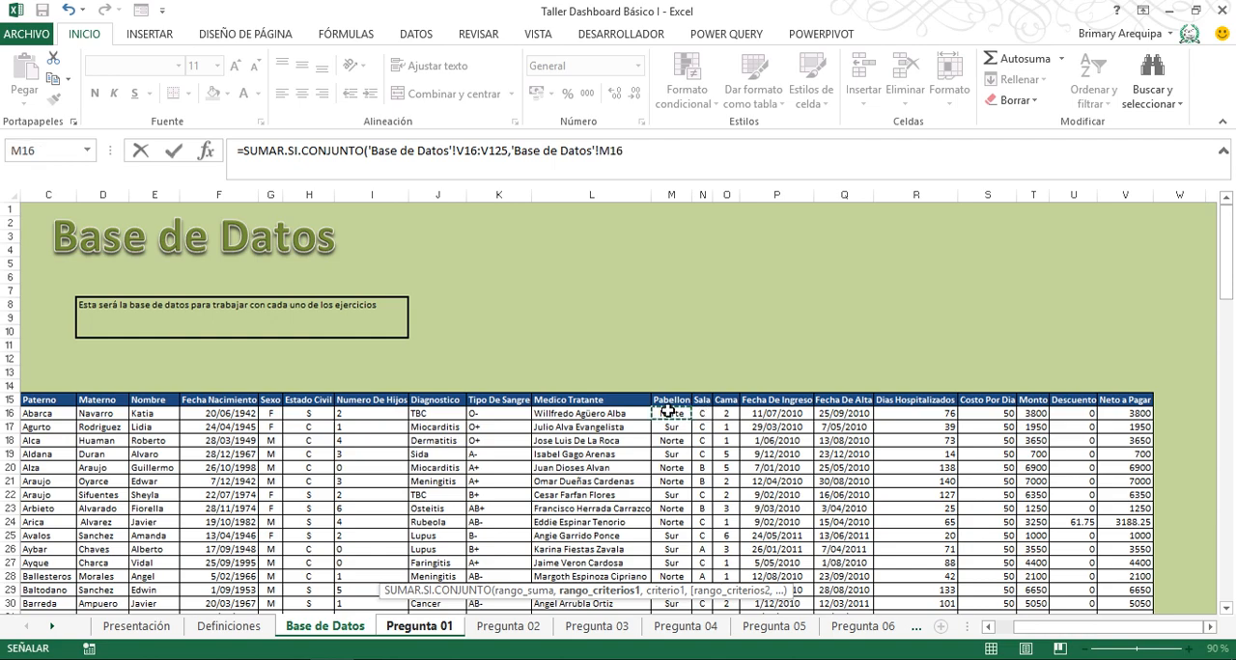
key(ctrl+shift+Down)
text(,)
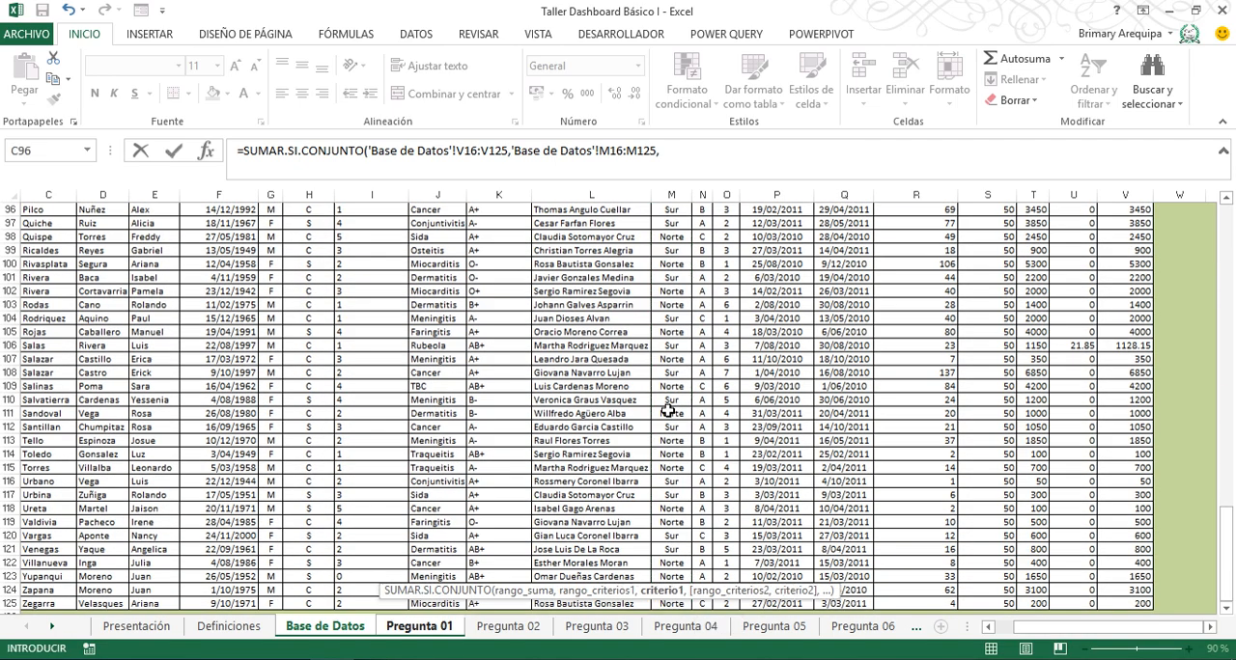
- Use the Pabellon cell E15 on Pregunta 01 as the first criterion of the SUMAR.SI.CONJUNTO formula
click(518, 626)
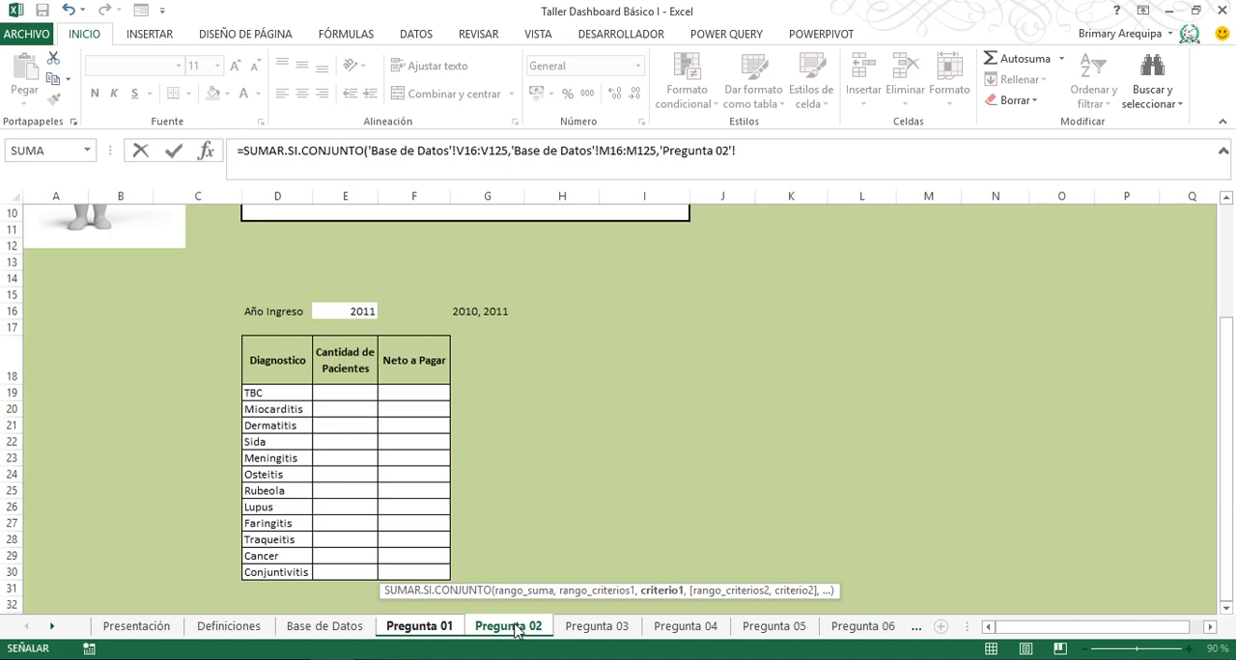
click(418, 626)
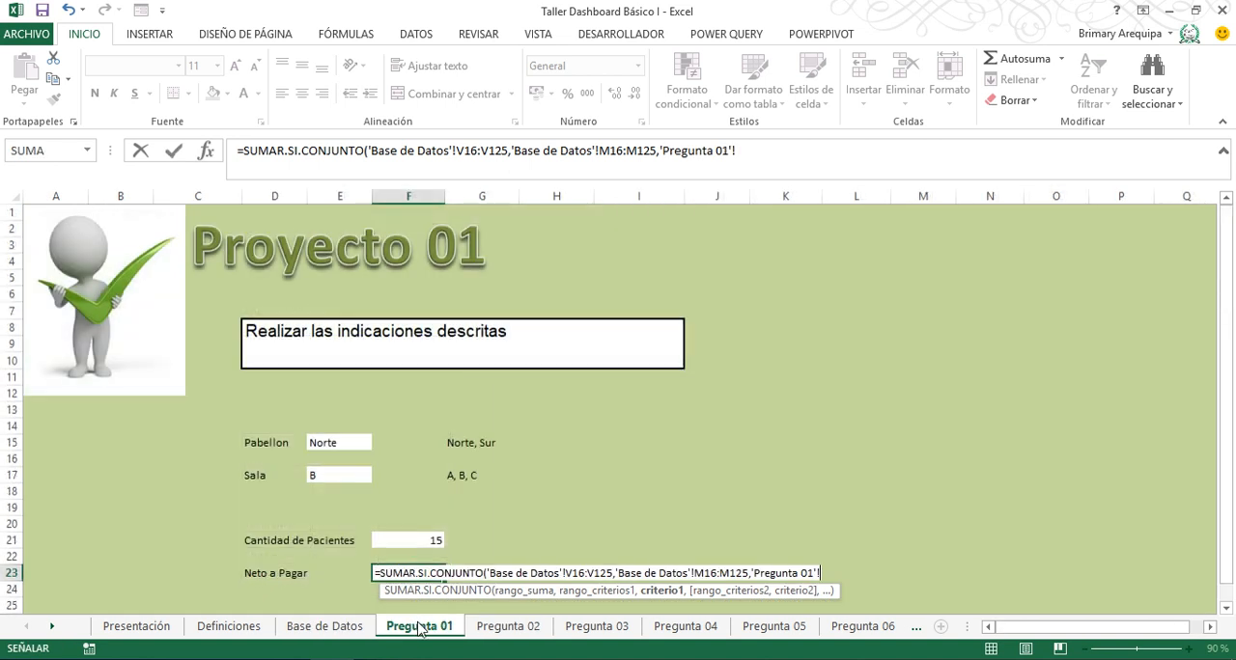
click(338, 442)
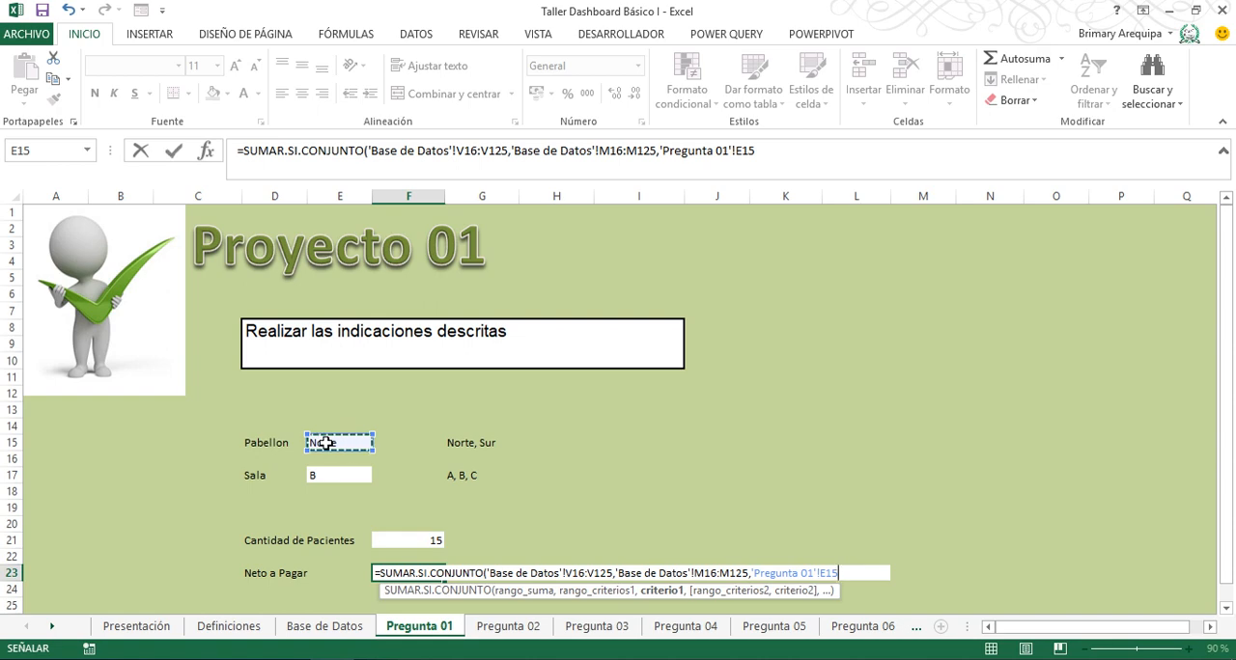
text(,)
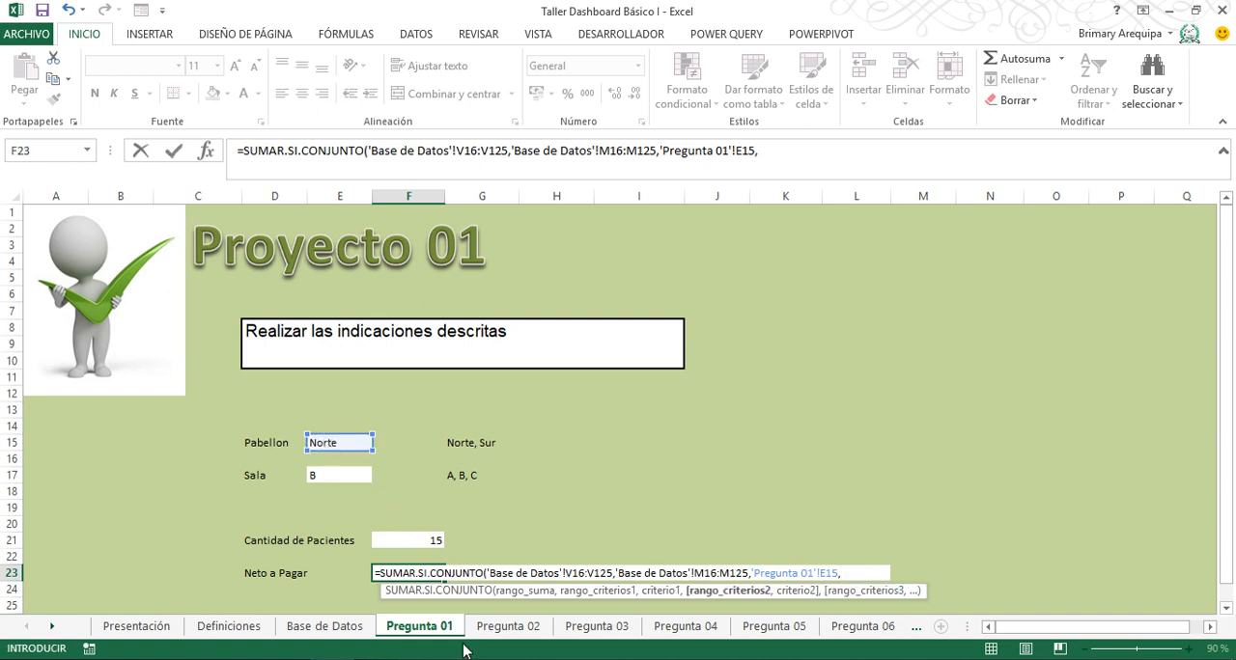
- Set the SUMAR.SI.CONJUNTO formula's second criteria range to the Sala data N16:N125 on Base de Datos
click(325, 626)
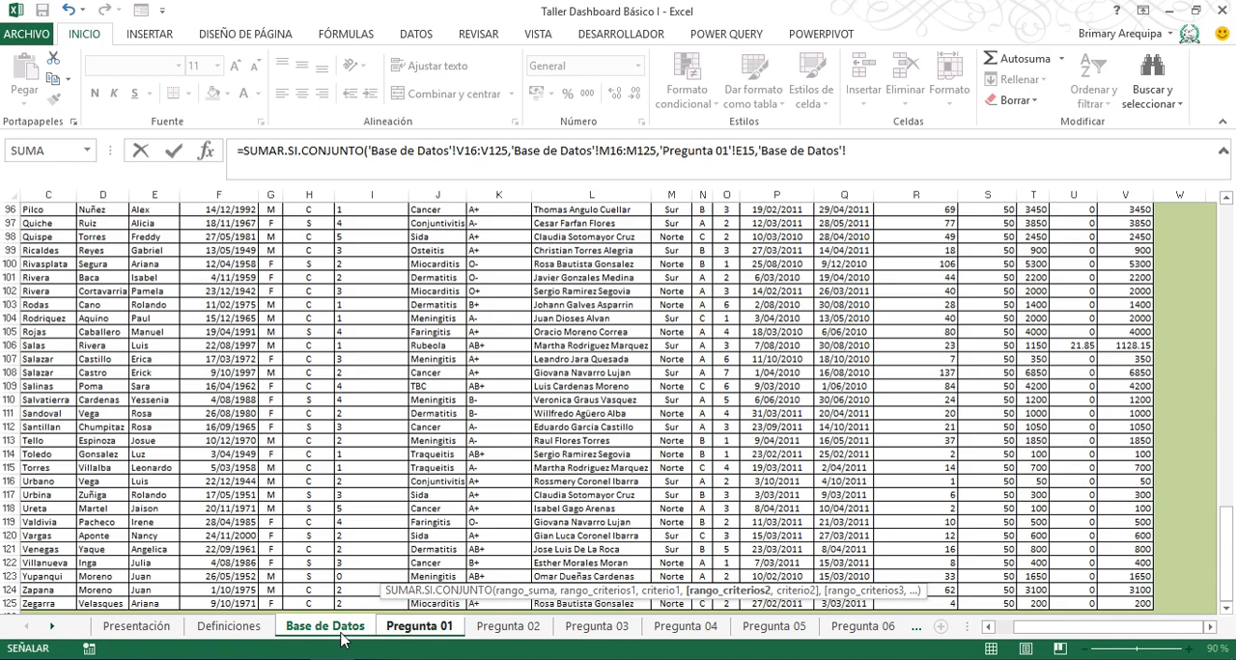
click(577, 481)
key(ctrl+Up)
key(Down)
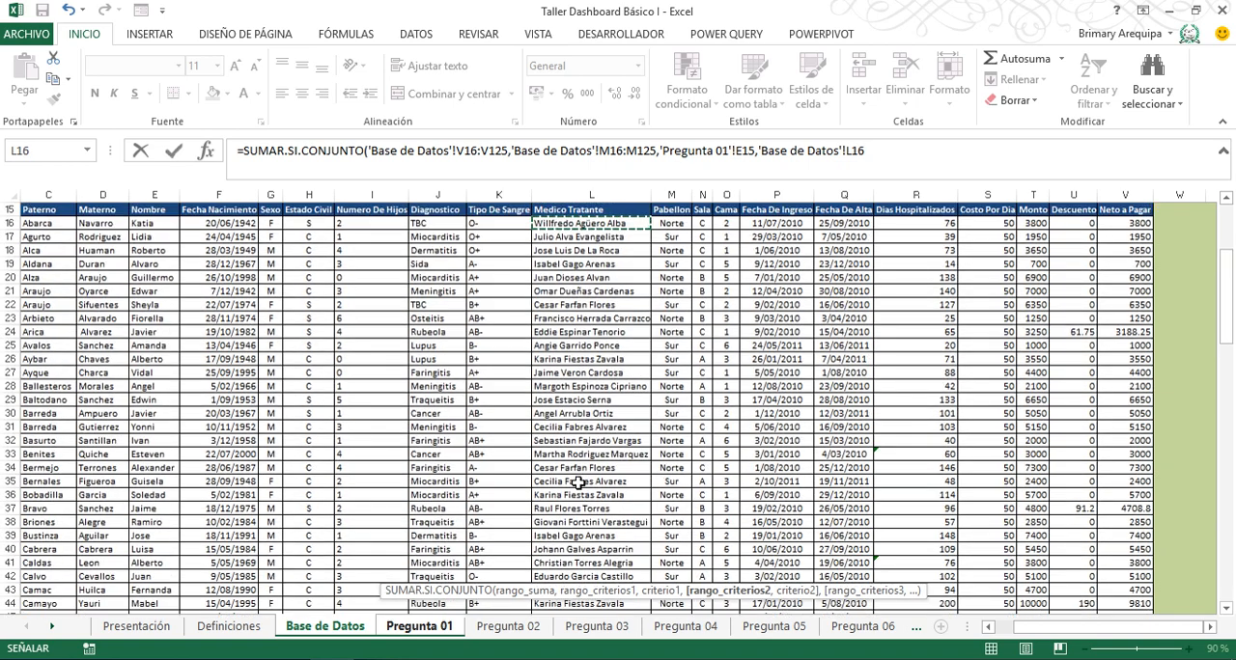
key(Right)
key(Right)
key(ctrl+shift+Down)
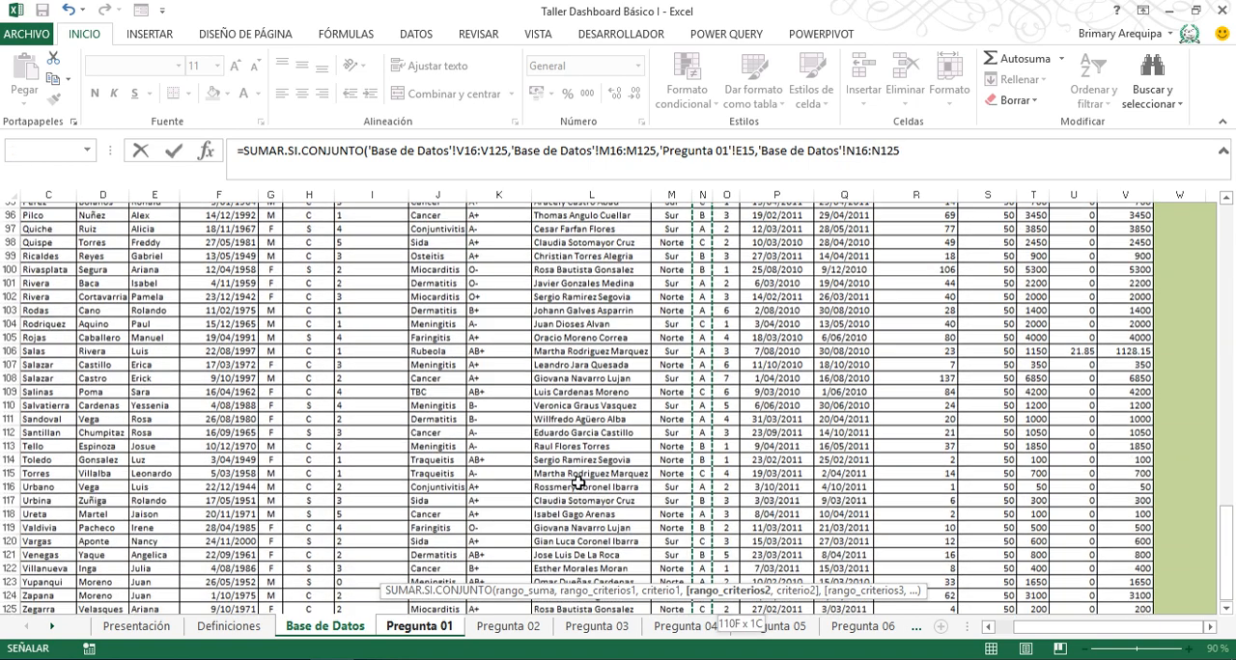
- Complete the SUMAR.SI.CONJUNTO formula with Sala cell E17 on Pregunta 01 as the second criterion, and apply the accounting format to the Neto a Pagar cell
text(,)
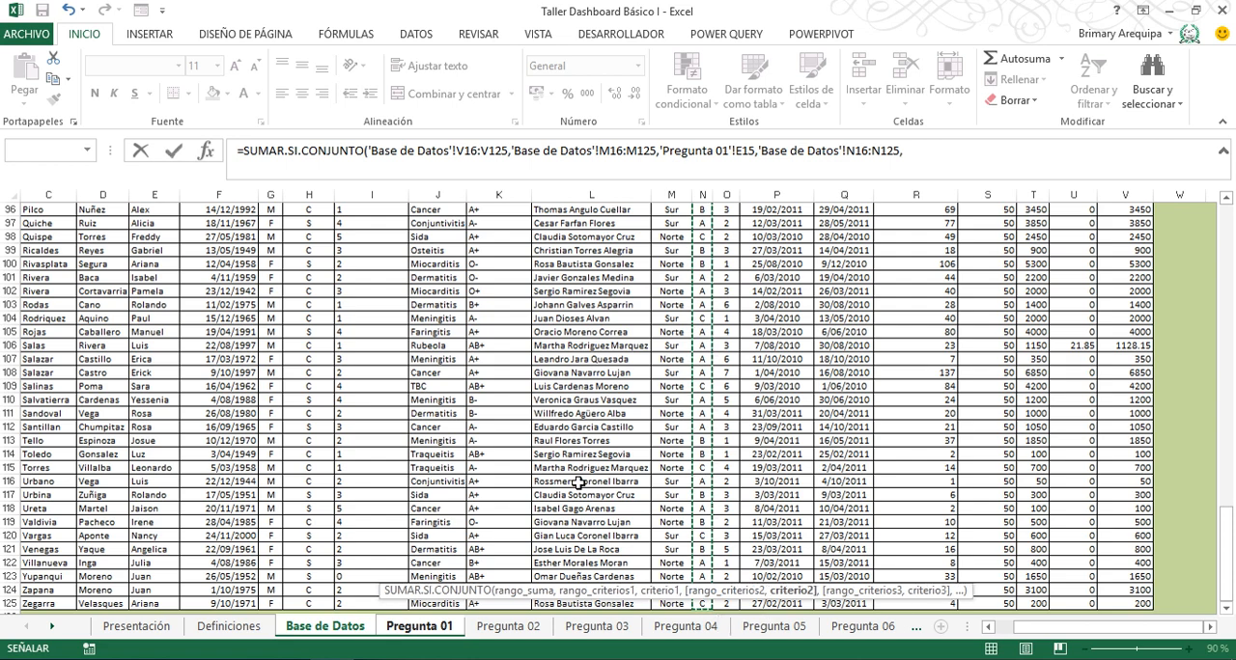
click(430, 633)
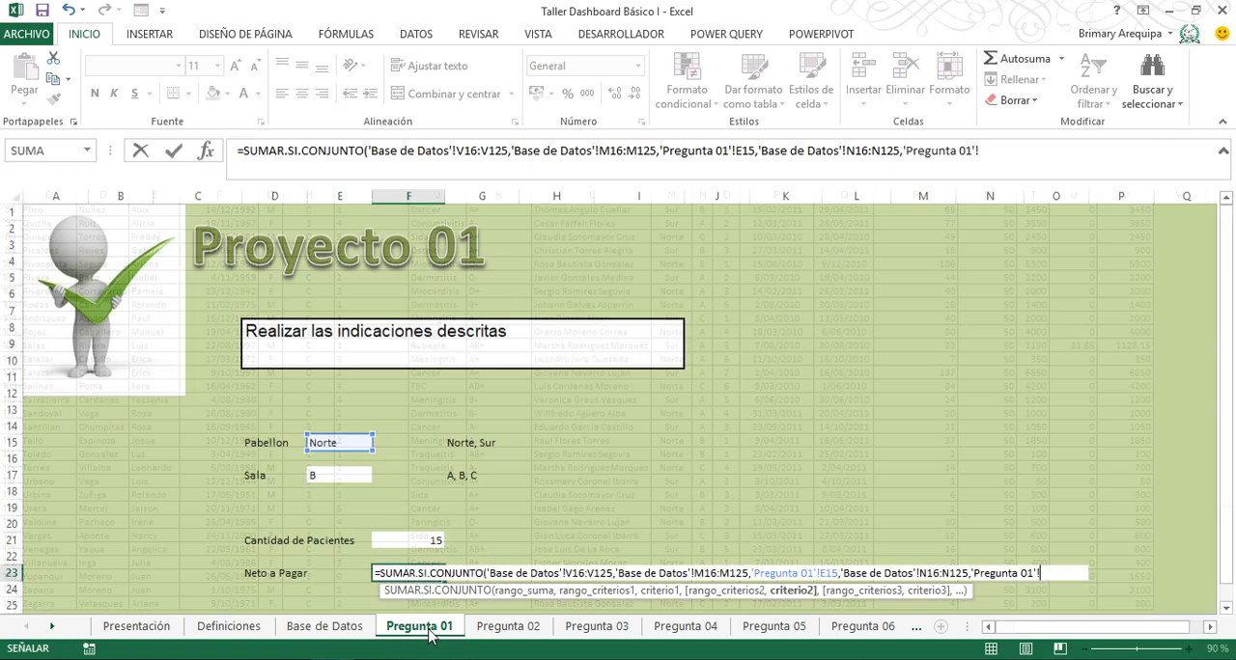
click(343, 474)
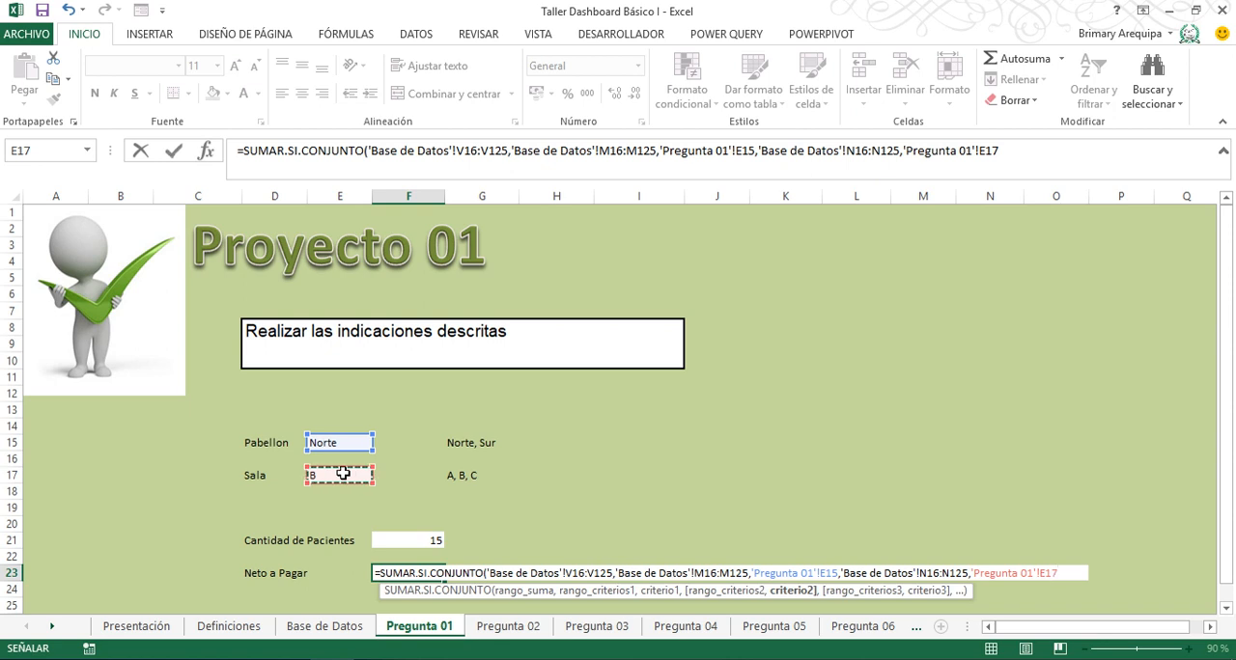
text())
key(Return)
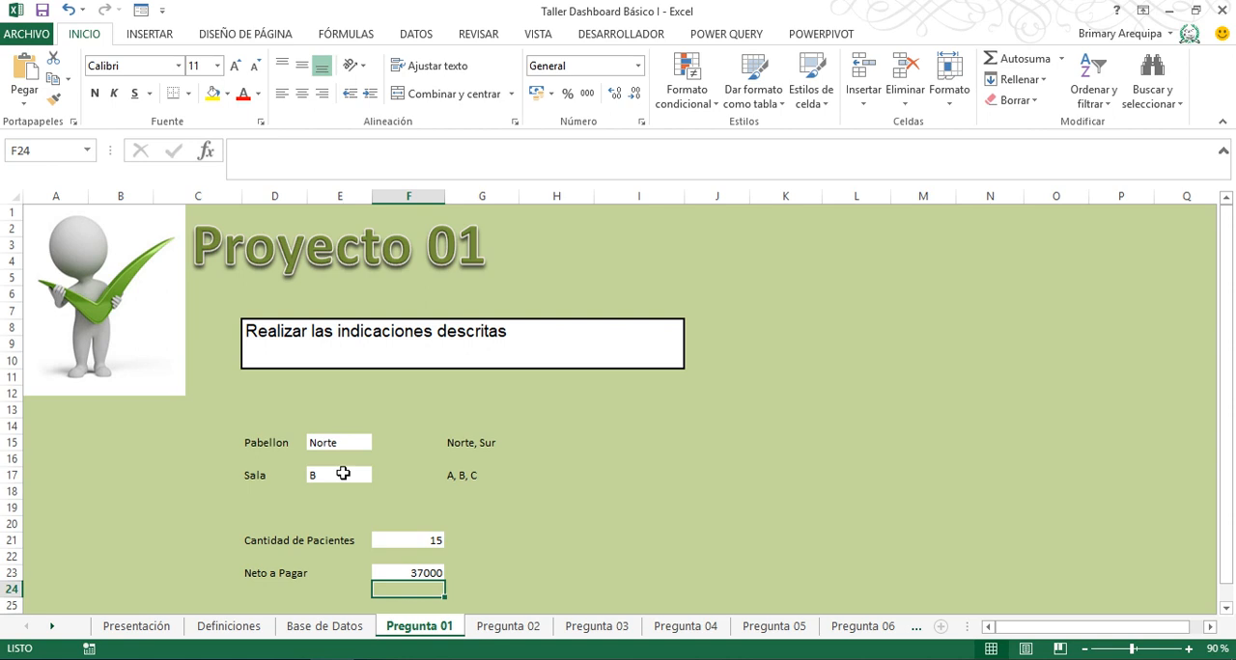
click(414, 575)
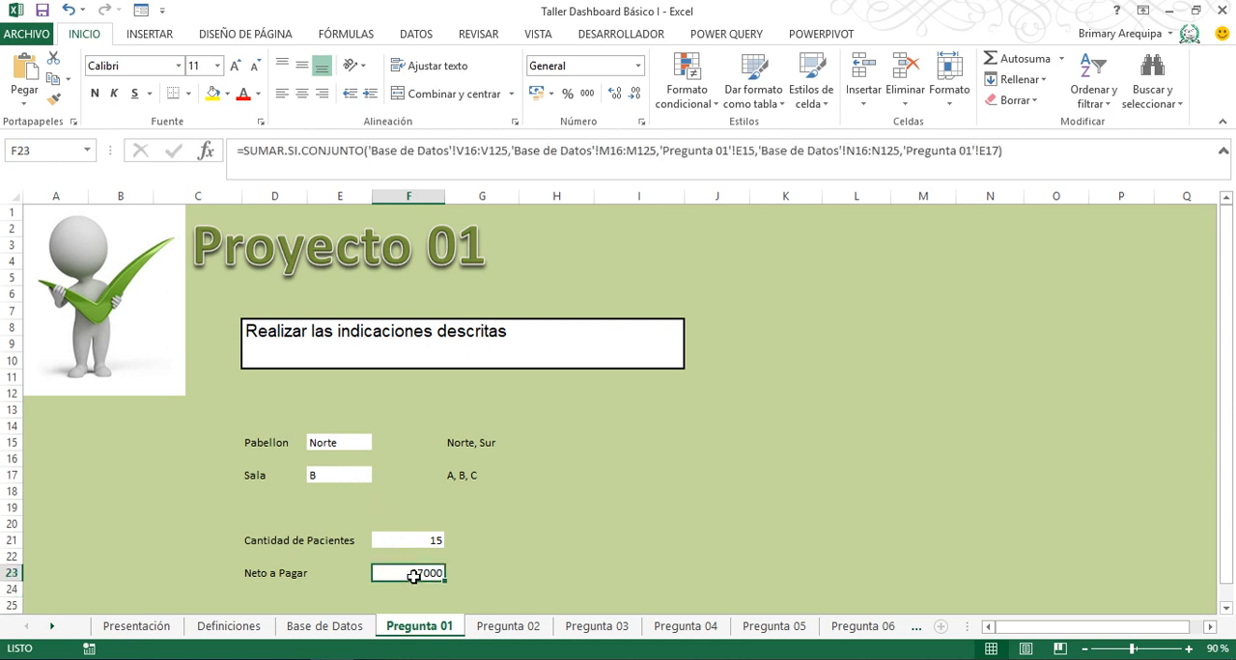
click(537, 93)
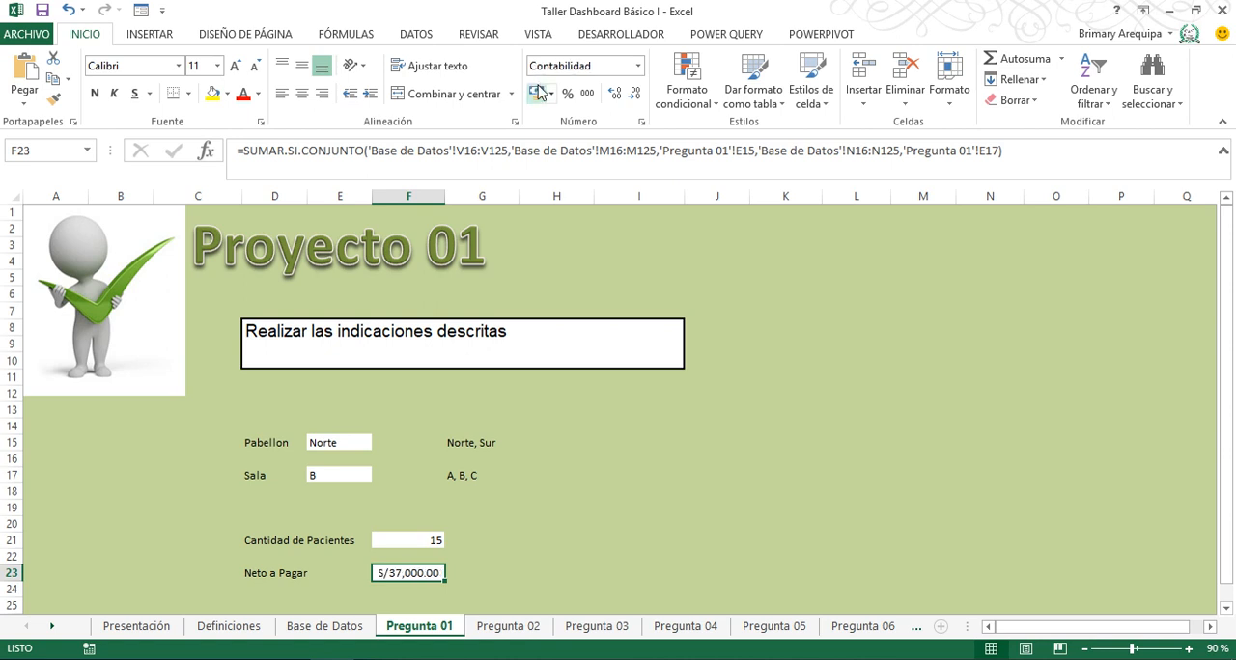
- Test the Pregunta 01 formulas by trying Sala A and C with Pabellon Norte
click(338, 474)
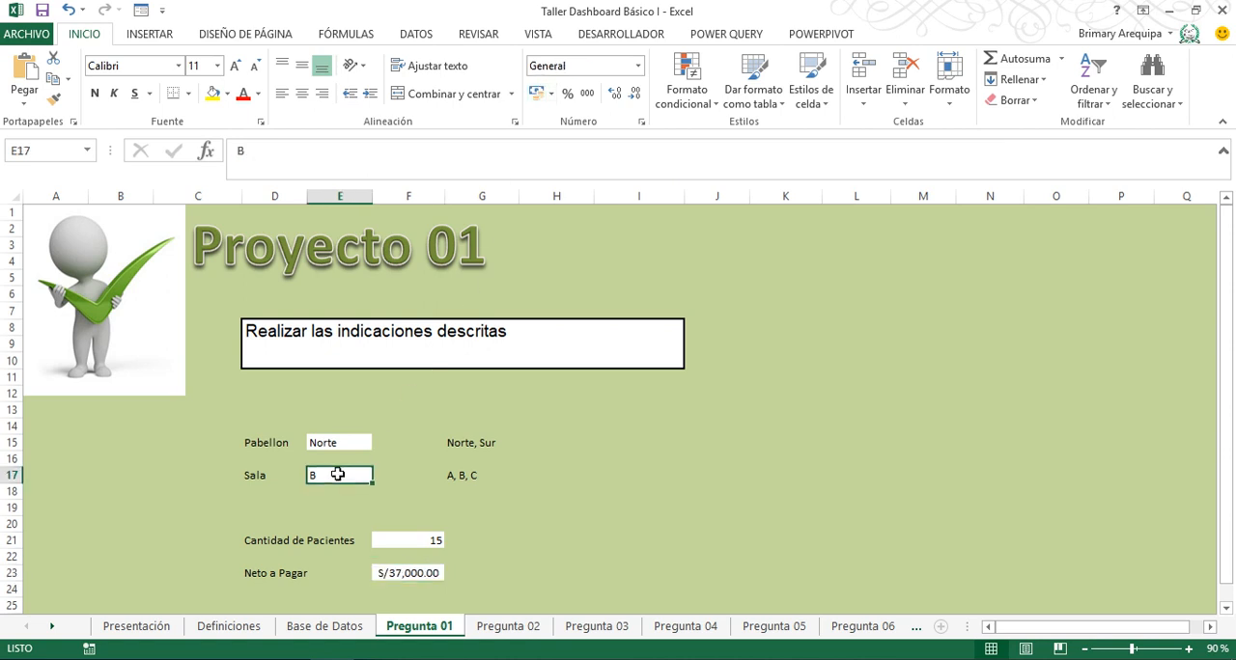
text(A)
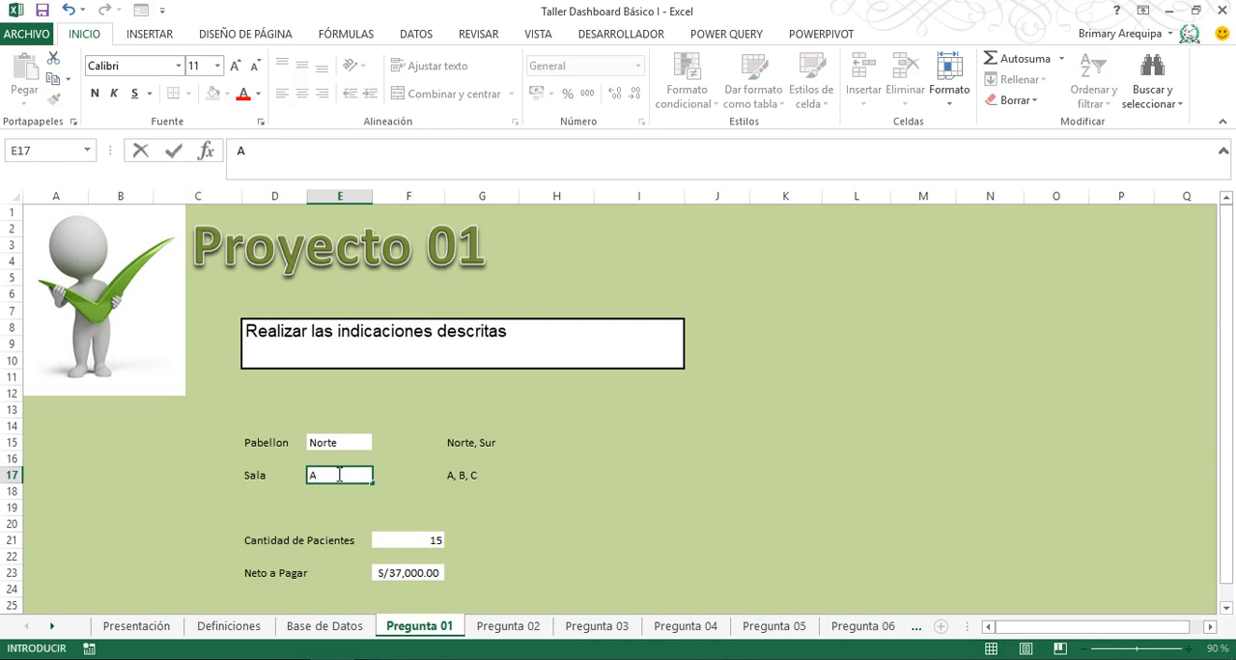
click(337, 474)
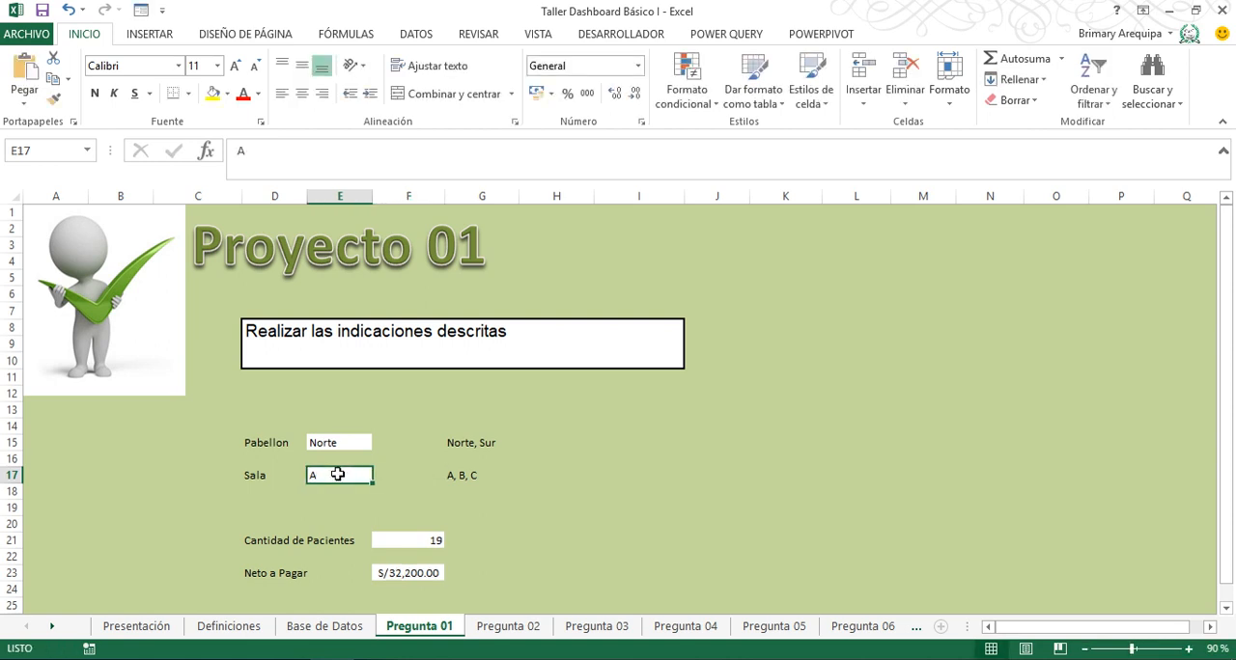
text(C)
key(Tab)
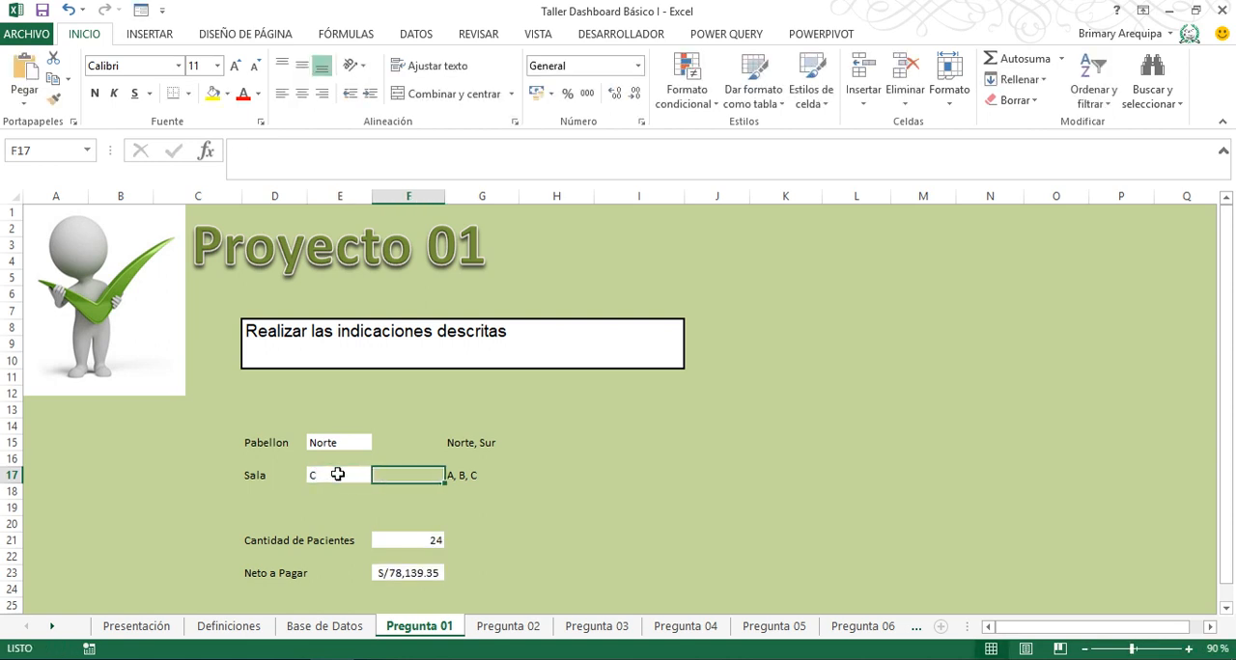
- Set the Pabellon in cell E15 on Pregunta 01 to Sur
key(Left)
key(Up)
key(Up)
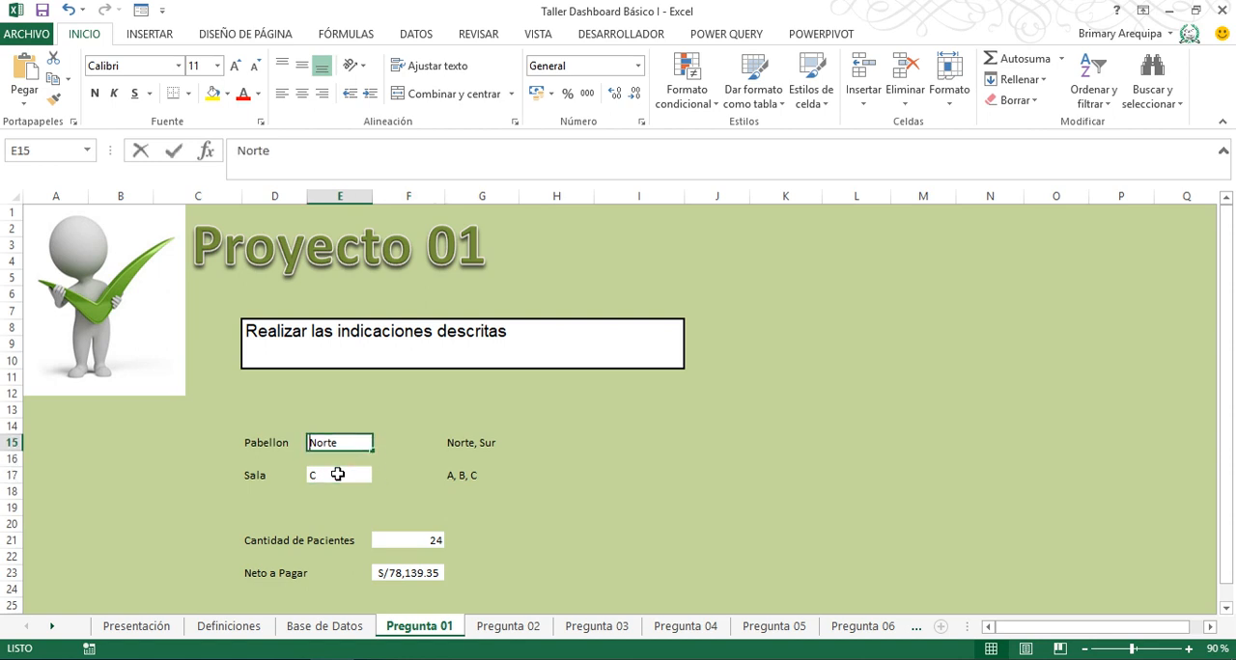
text(Sur)
click(338, 474)
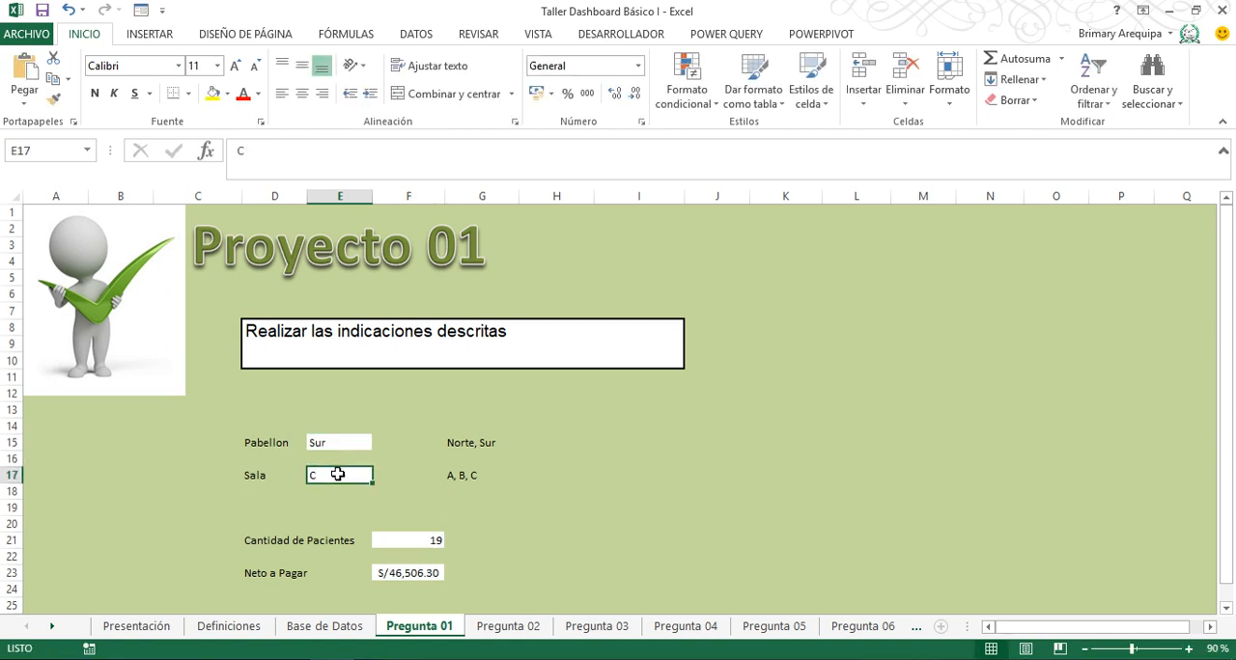
- Try Sala A for Pabellon Sur, and finish with Sala set to B
text(A)
key(Return)
click(338, 474)
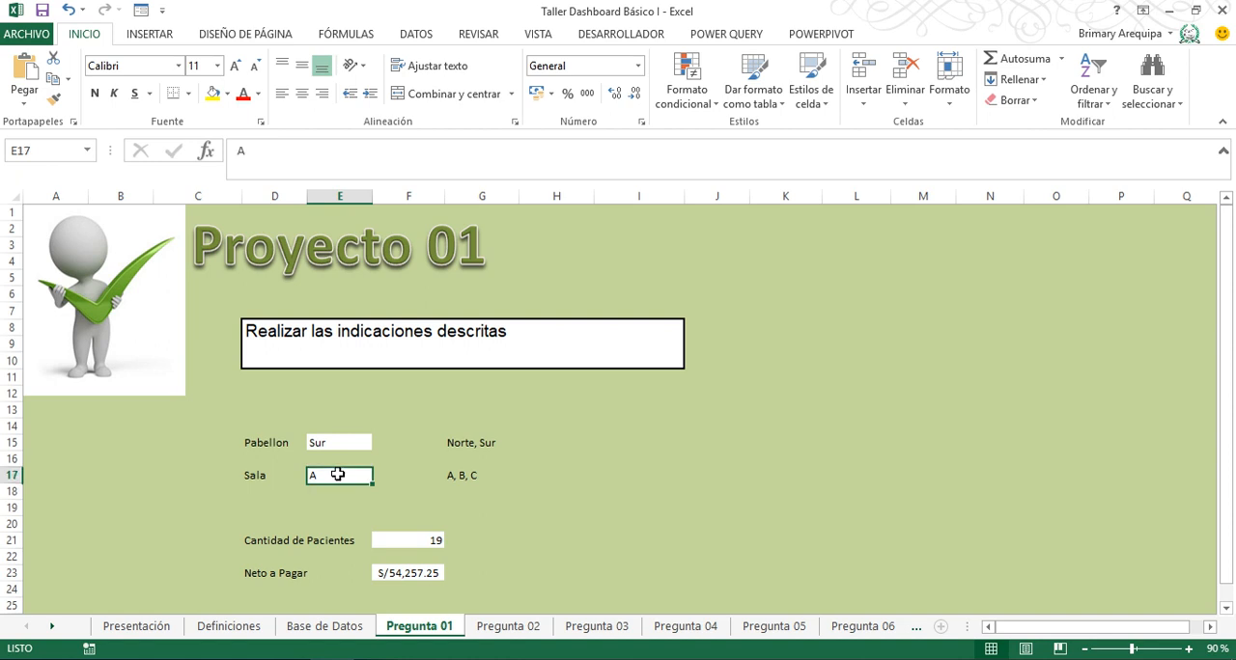
text(B)
key(Return)
click(338, 474)
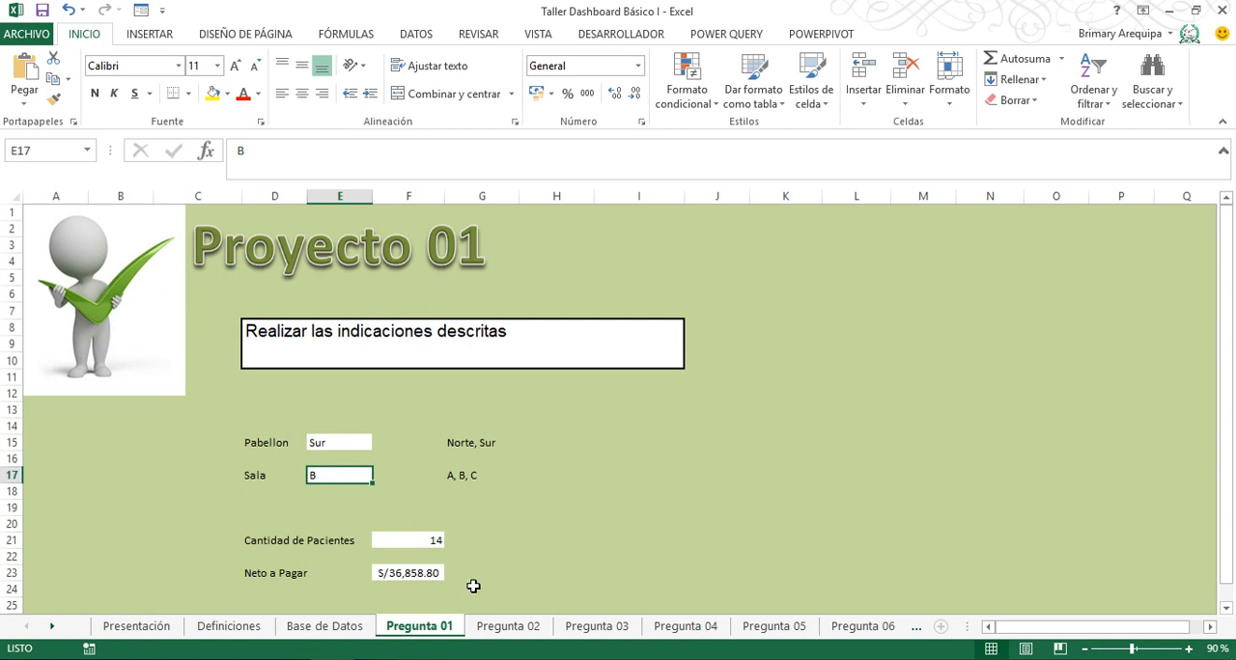
- Open the Pregunta 02 sheet and examine its instructions, the Año Ingreso cell and the table of patients and Neto a Pagar by Diagnostico
click(504, 627)
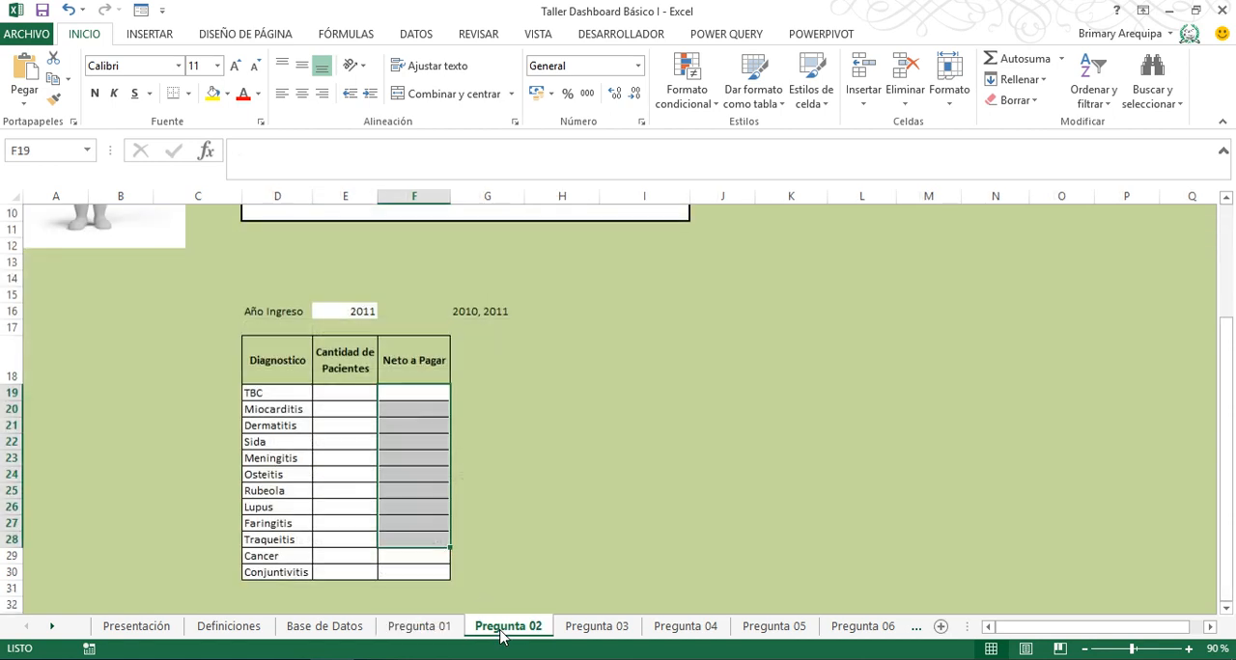
key(Left)
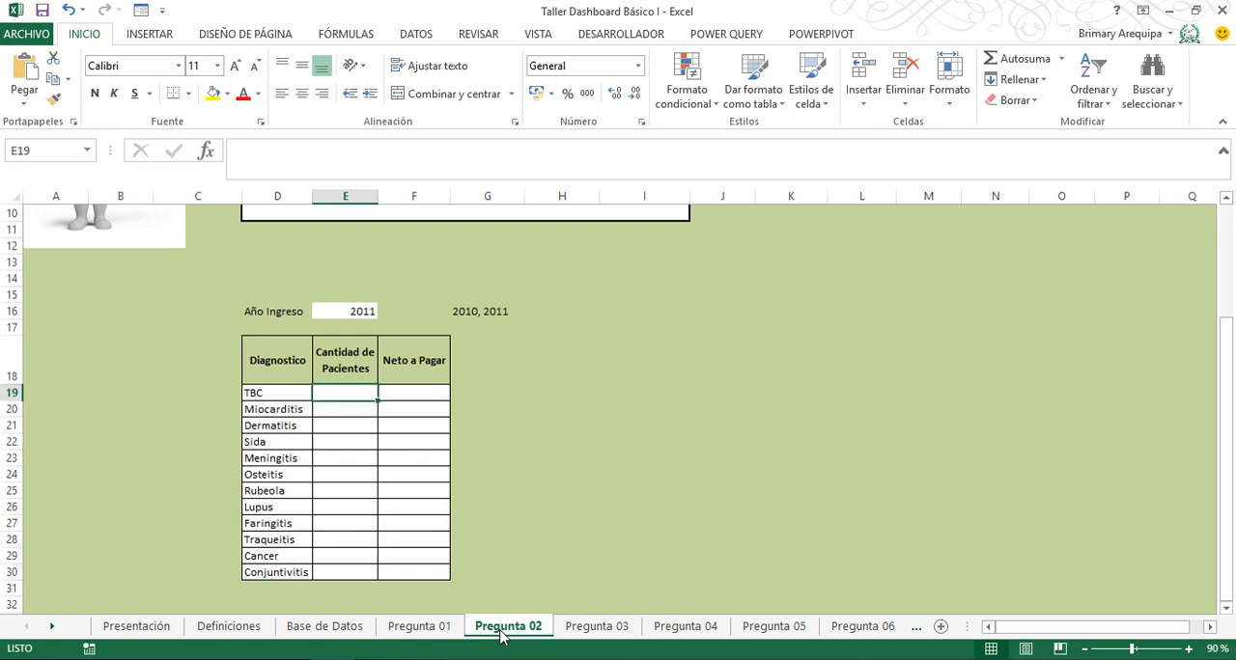
key(Up)
key(Up)
key(Up)
key(Up)
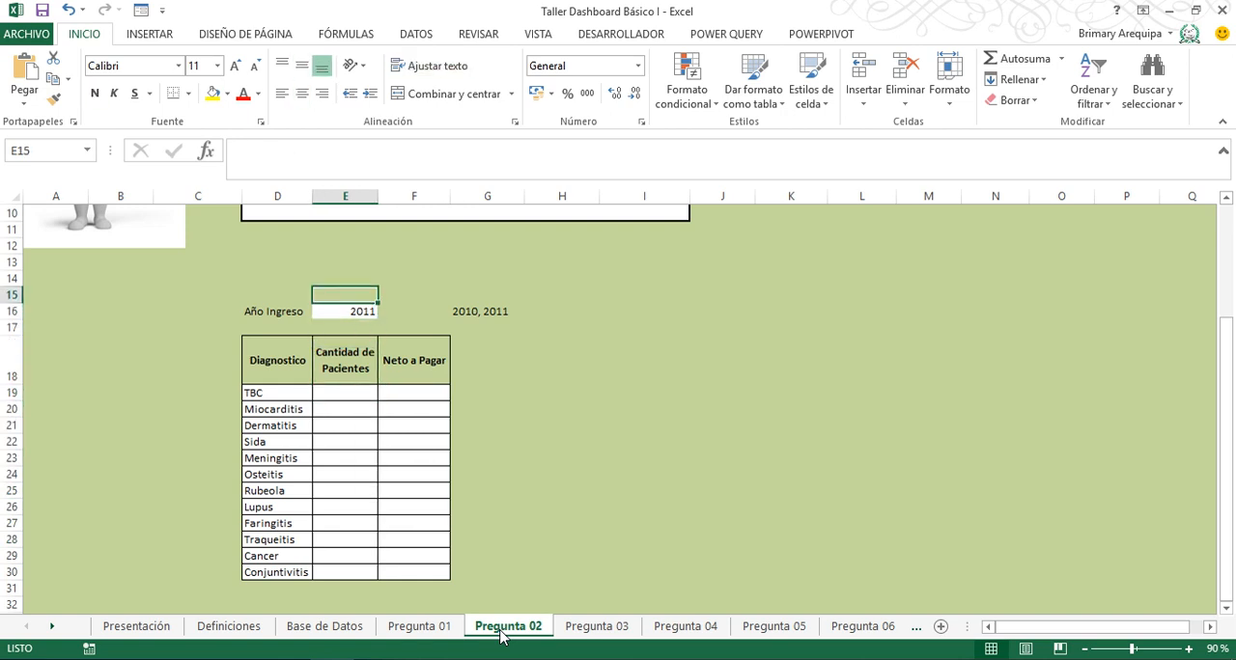
key(Up)
key(Up)
key(Up)
key(Up)
key(Up)
key(Up)
key(Up)
key(Up)
key(Up)
key(Up)
key(Up)
key(Up)
key(Up)
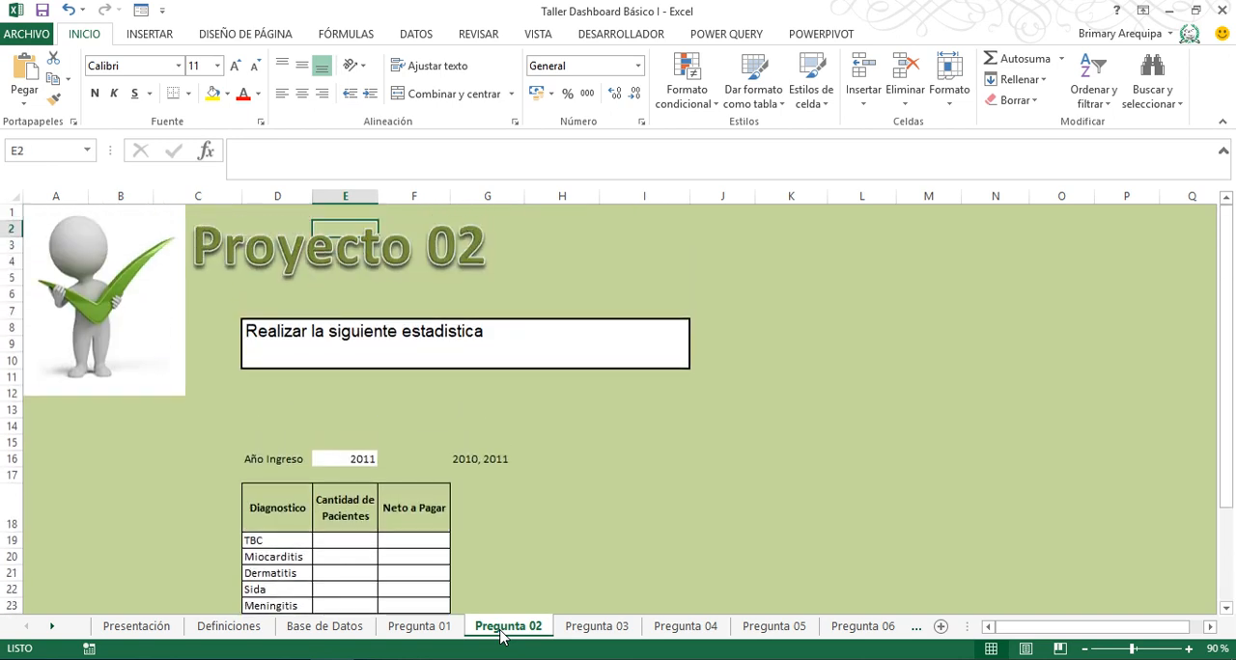
key(Down)
key(Down)
key(Down)
key(Down)
key(Down)
key(Down)
key(Down)
key(Down)
key(Down)
key(Down)
key(Down)
key(Down)
key(Down)
key(Down)
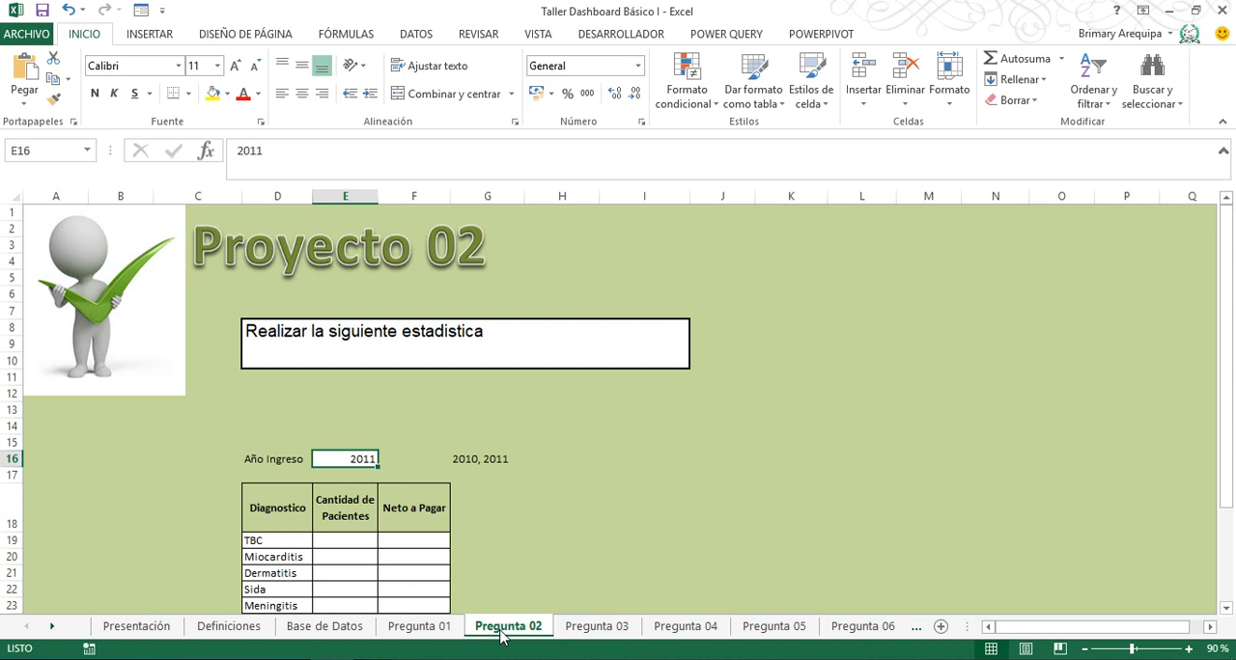
key(Down)
key(Down)
key(Down)
key(Down)
key(Down)
key(Down)
key(Down)
key(Down)
key(Down)
key(Down)
key(Down)
key(Down)
key(Down)
key(Down)
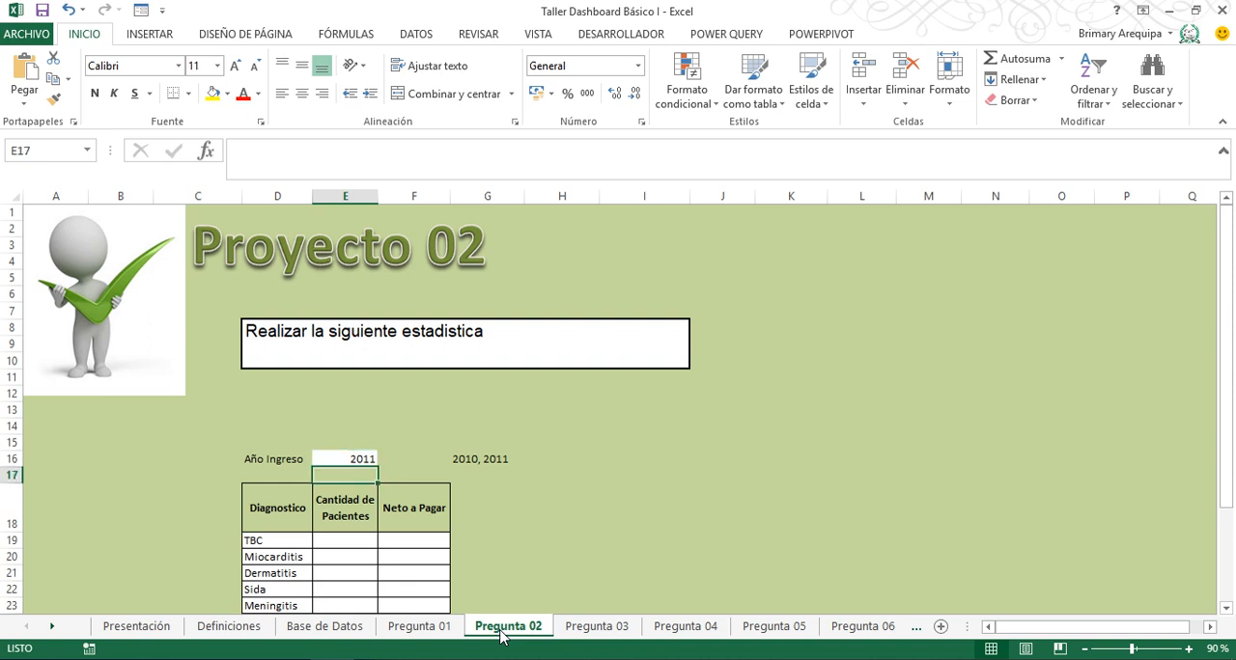
key(Down)
key(Down)
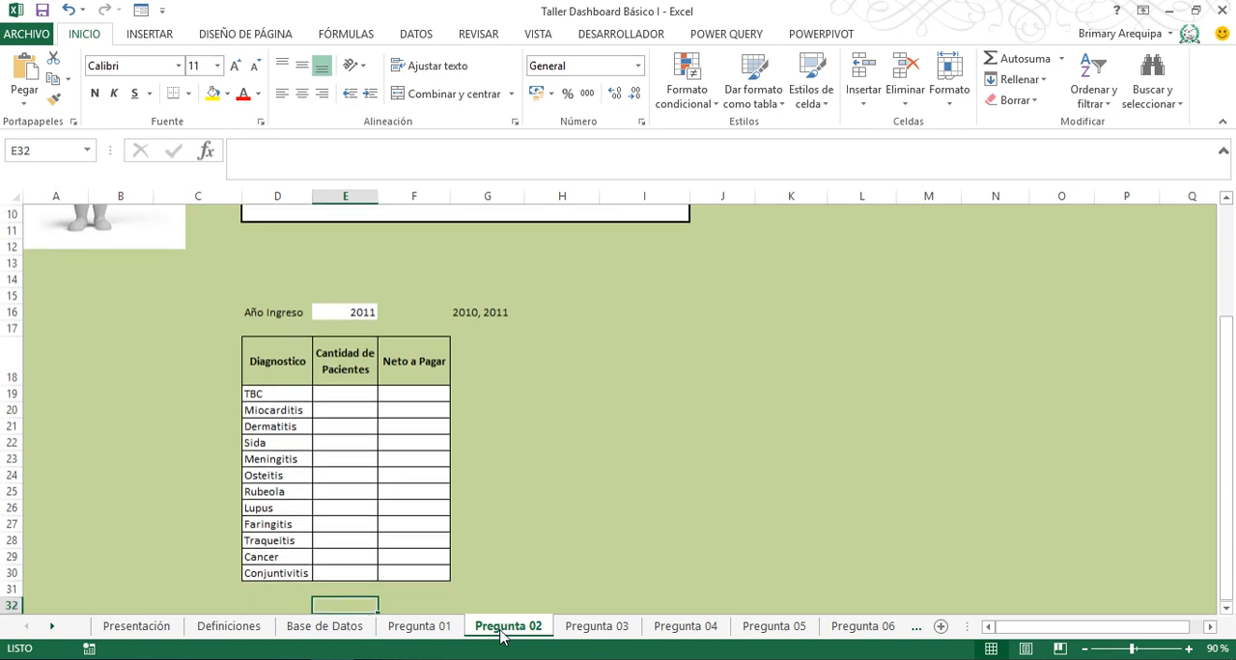
key(Up)
key(Up)
key(Up)
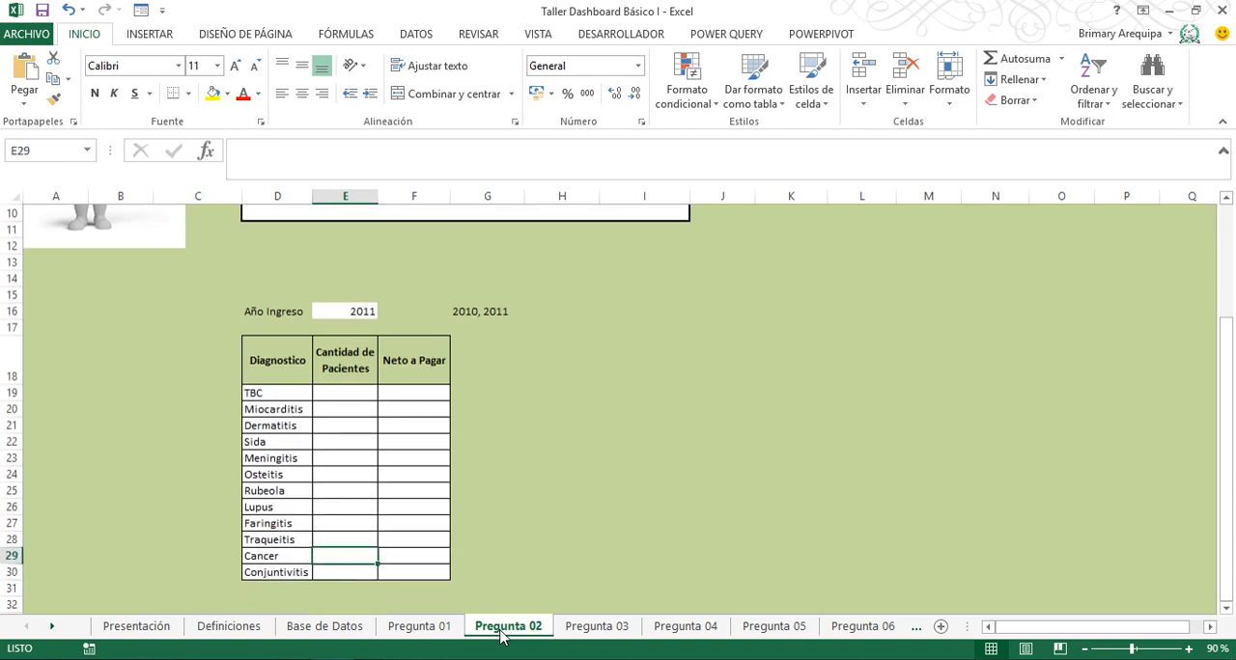
key(Up)
key(Up)
key(Up)
key(Up)
key(Up)
key(Up)
key(Up)
key(Up)
key(Up)
key(Up)
key(Up)
key(Up)
- Begin a CONTAR.SI.CONJUNTO formula in cell E19, the Cantidad de Pacientes for TBC on Pregunta 02
key(Down)
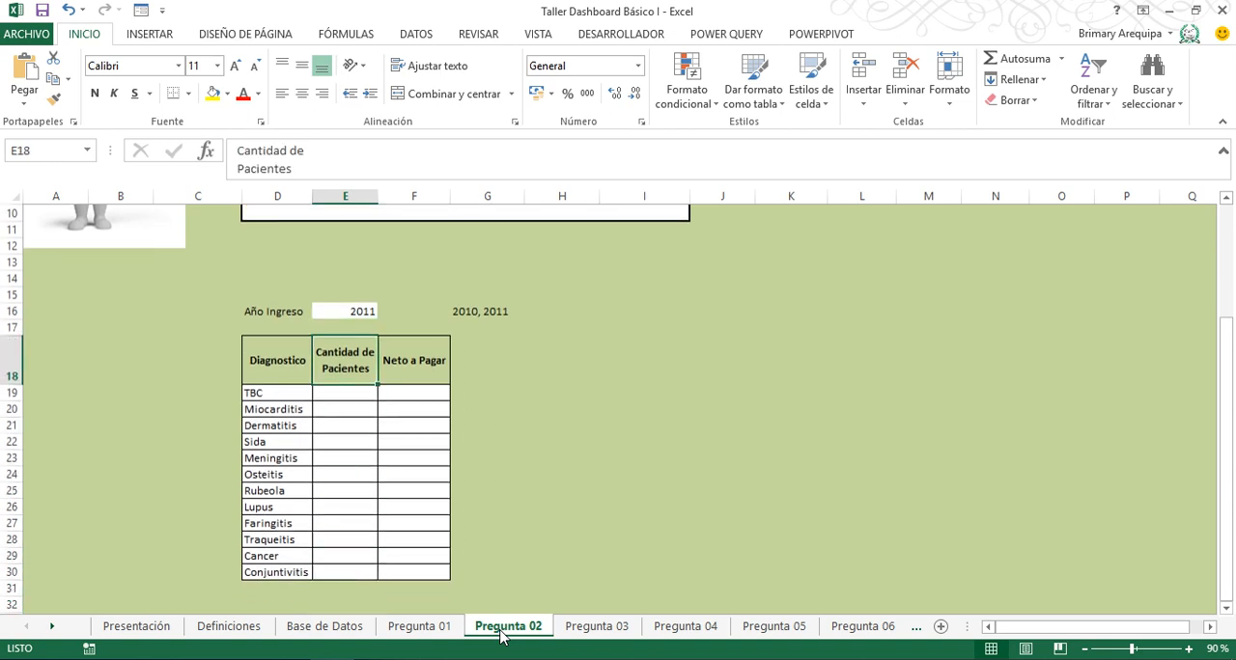
key(Down)
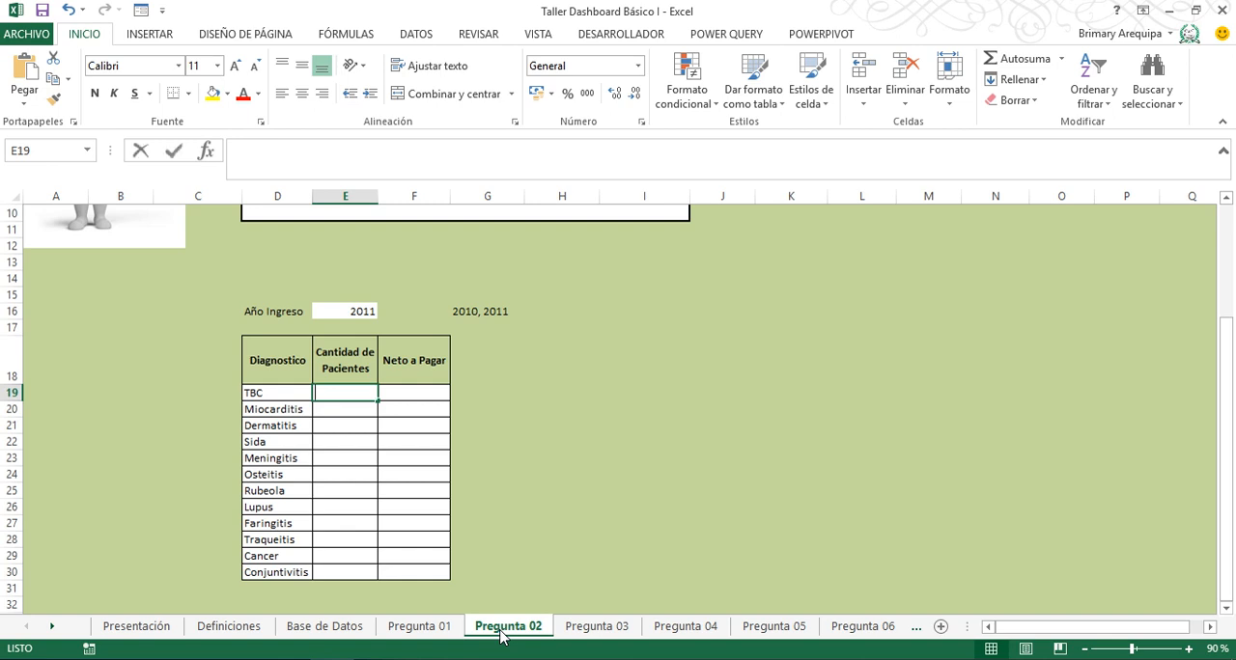
text(=)
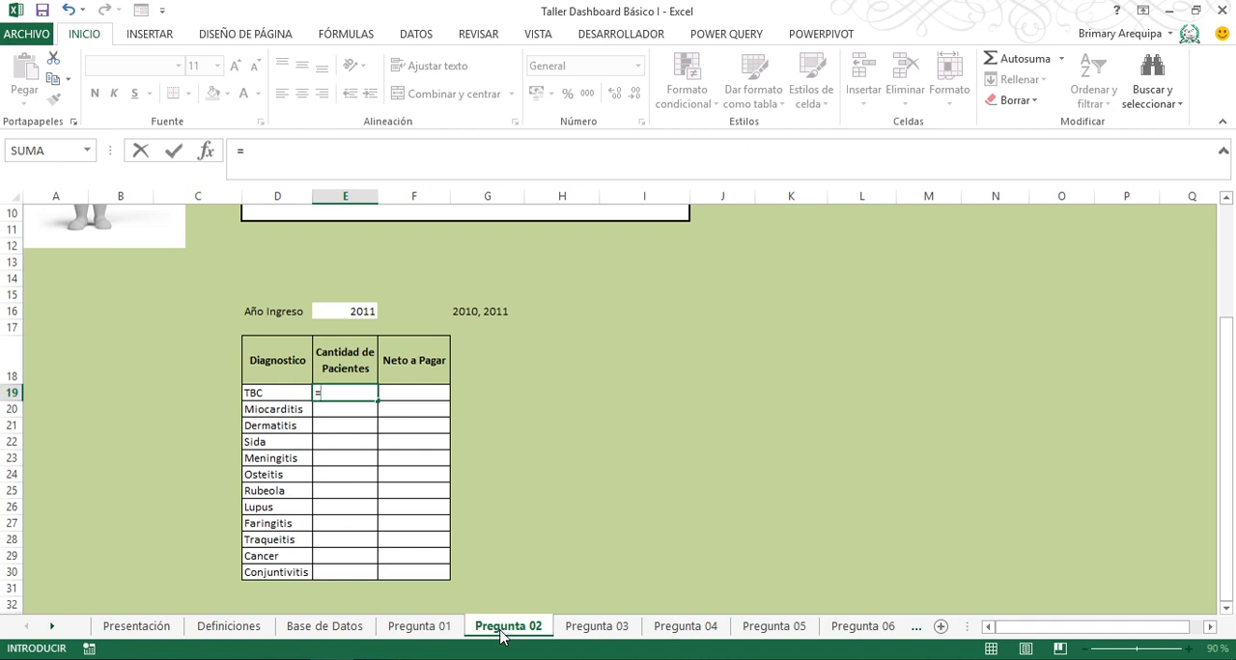
text(conta)
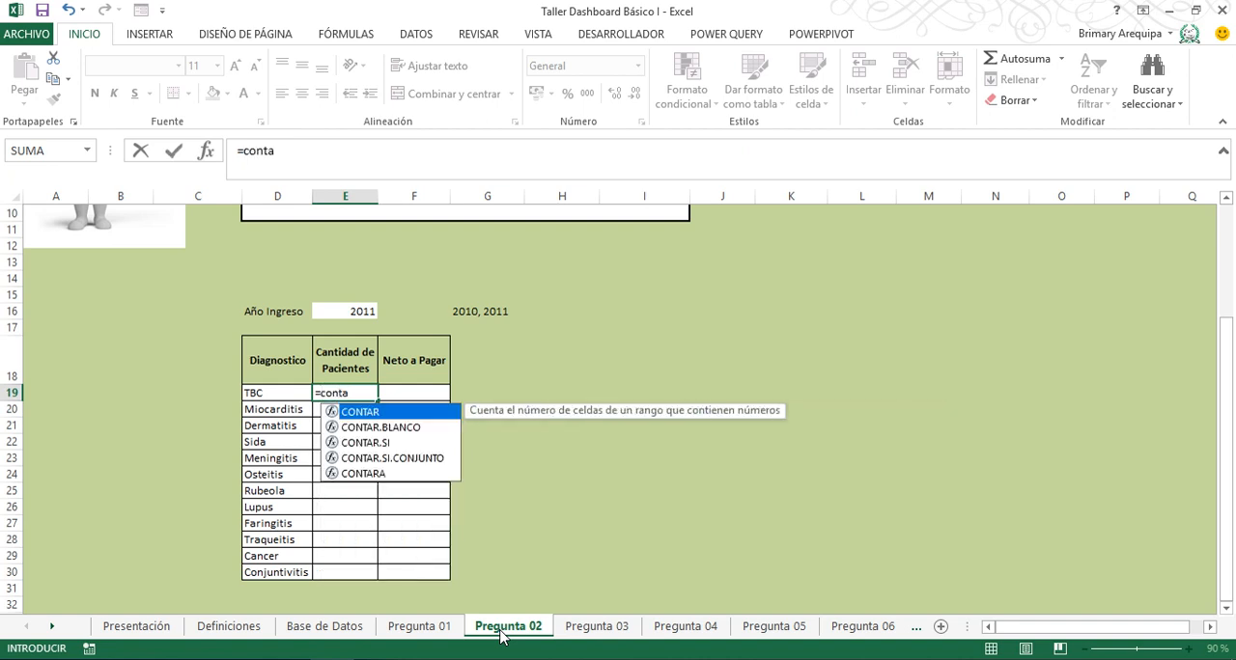
key(Down)
key(Down)
key(Down)
key(Tab)
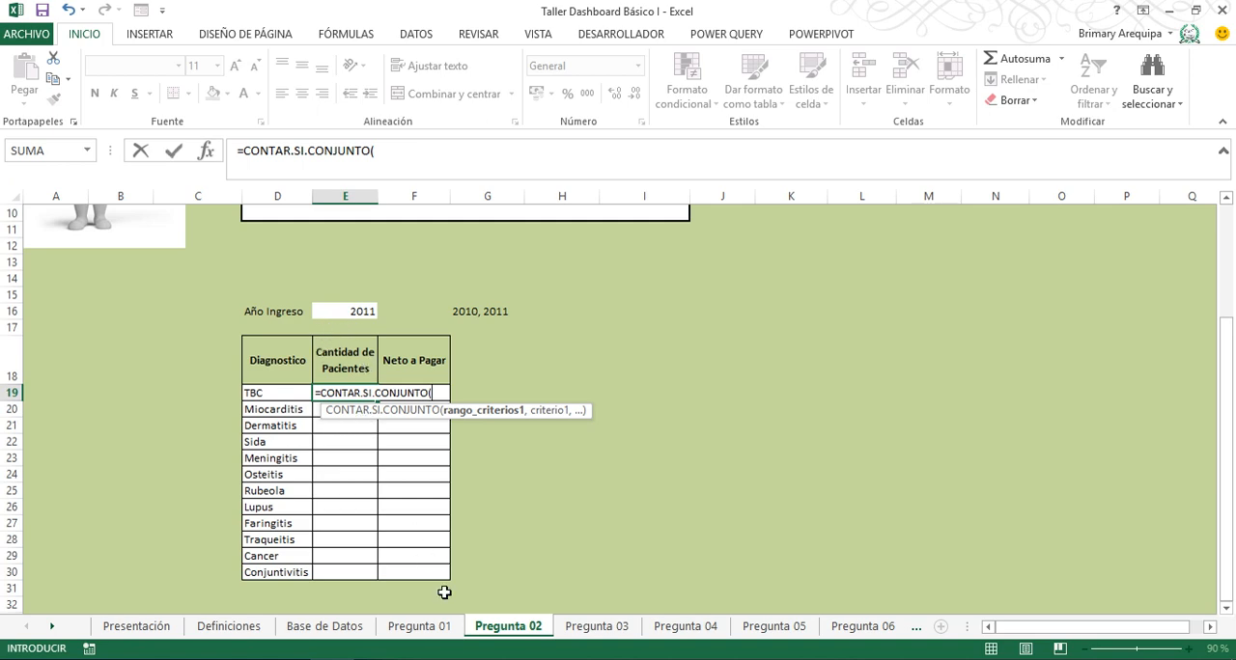
- Set the CONTAR.SI.CONJUNTO formula's first criteria range to the Fecha De Ingreso data P16:P125 on Base de Datos, as an absolute reference
click(324, 626)
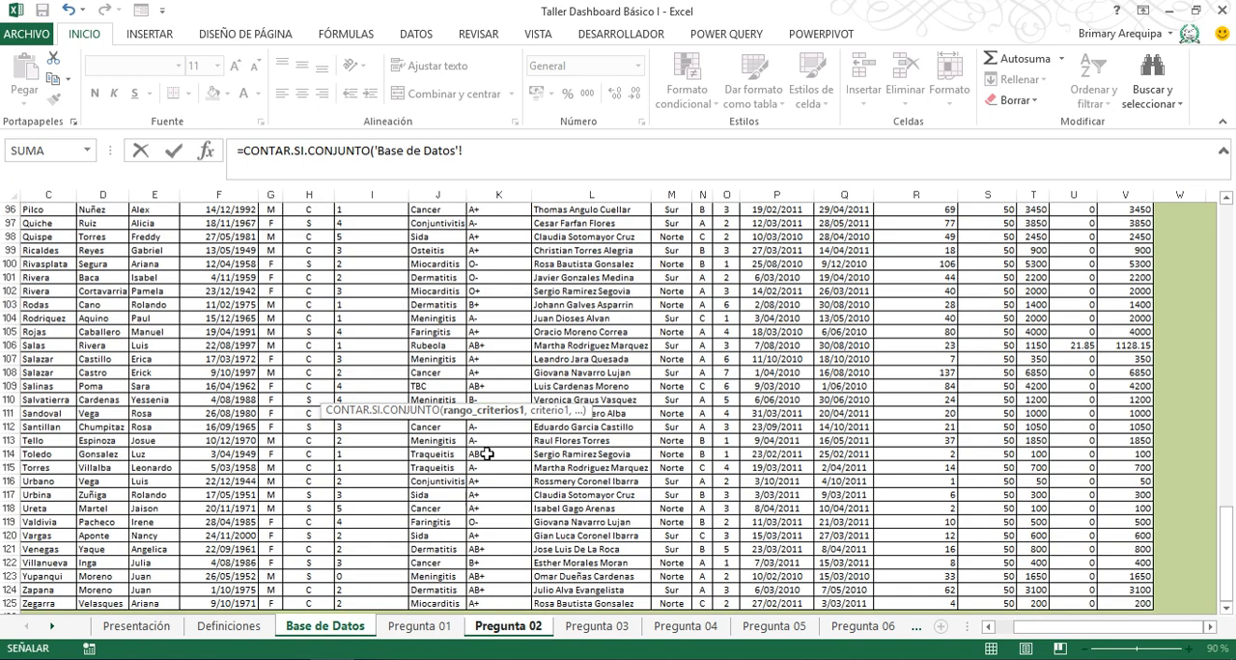
click(587, 335)
key(ctrl+Up)
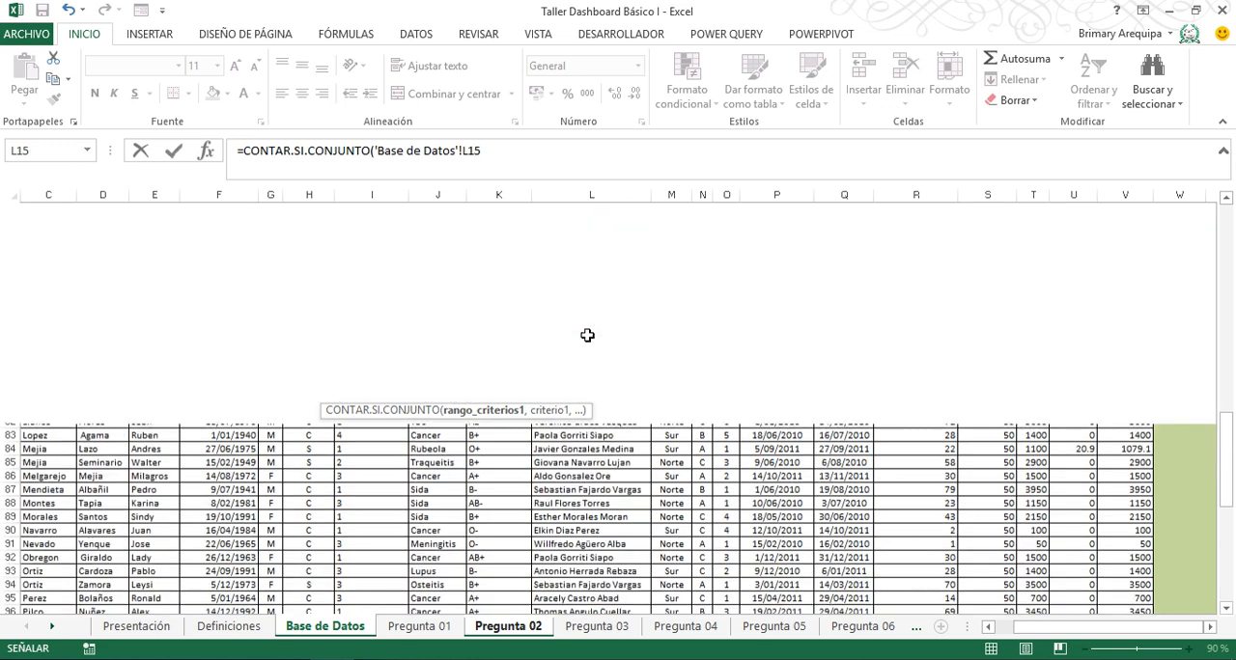
key(Down)
key(Right)
key(Right)
key(Right)
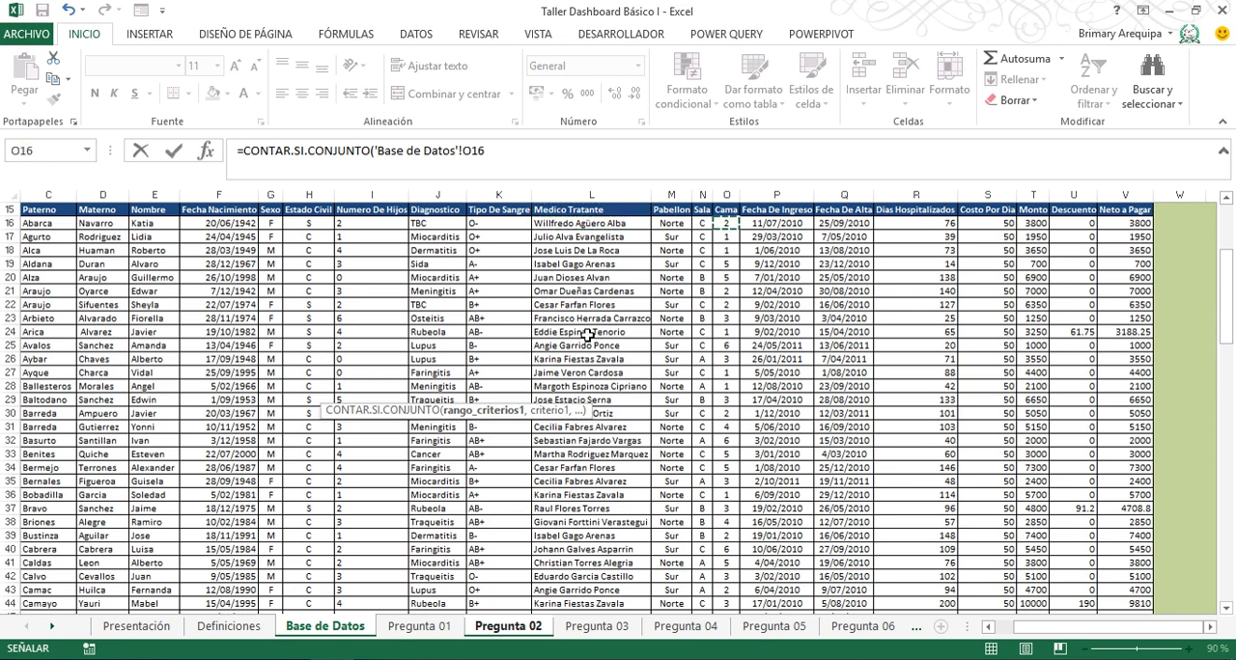
key(Right)
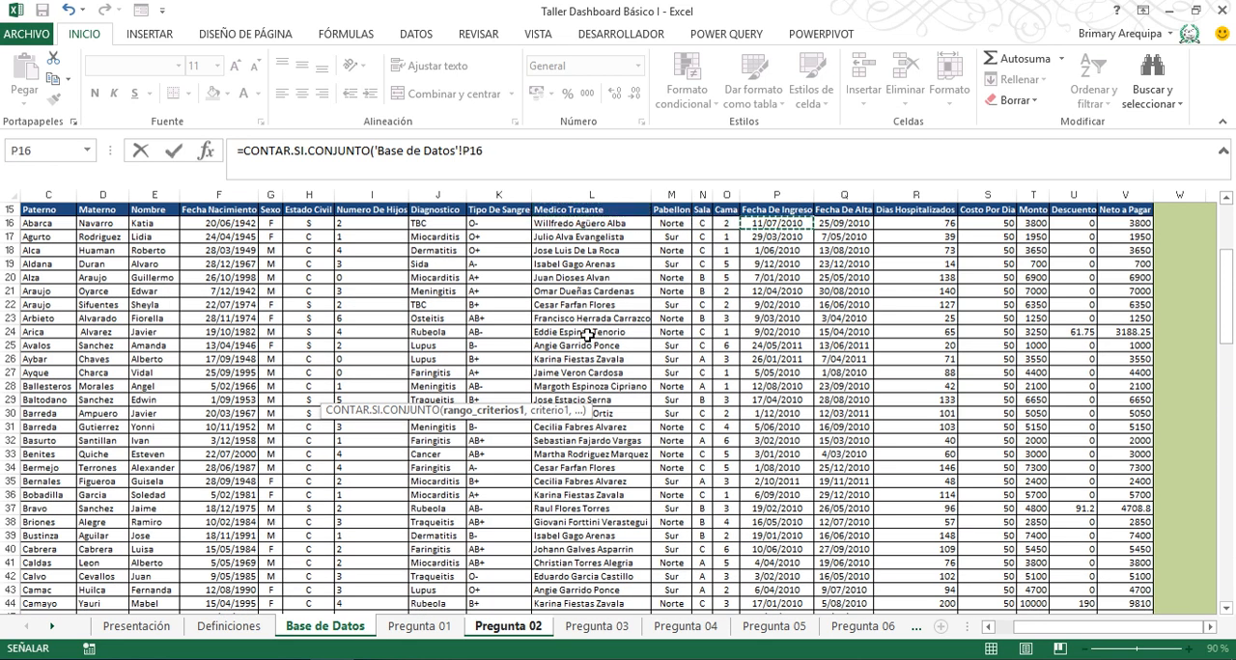
key(ctrl+shift+Down)
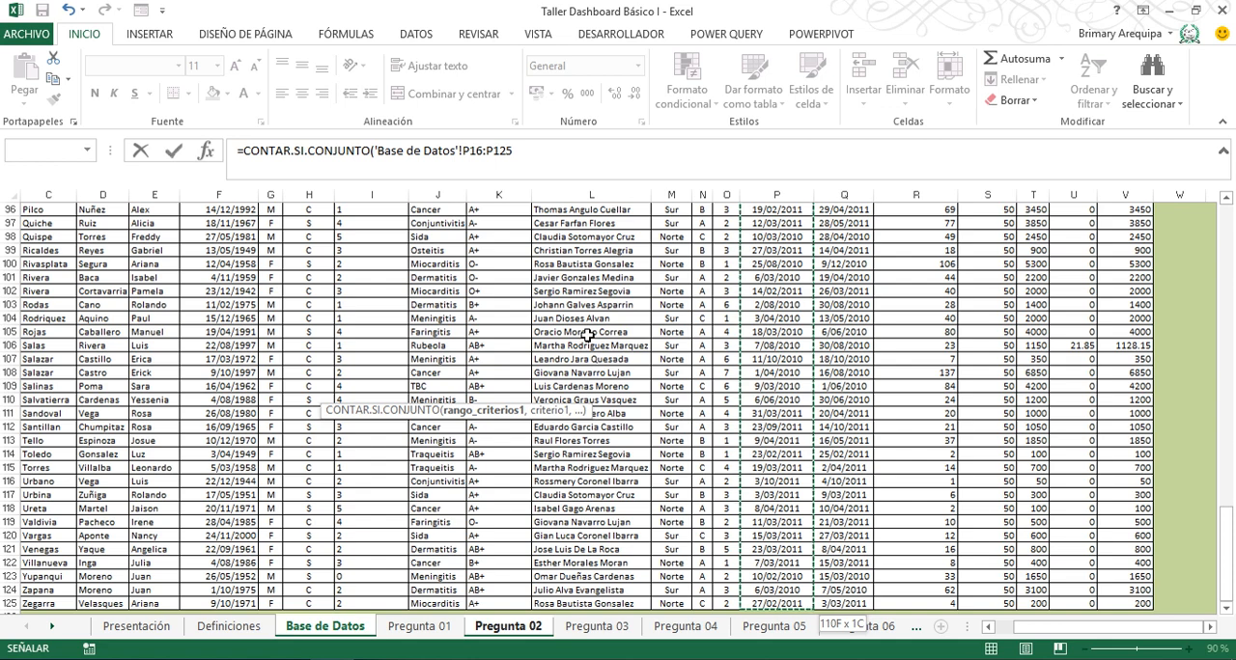
key(F4)
- Set the formula's first criterion to ">=01/01/"& joined with the Año Ingreso cell E16 on Pregunta 02, as an absolute reference
text(,">=01/01/"&)
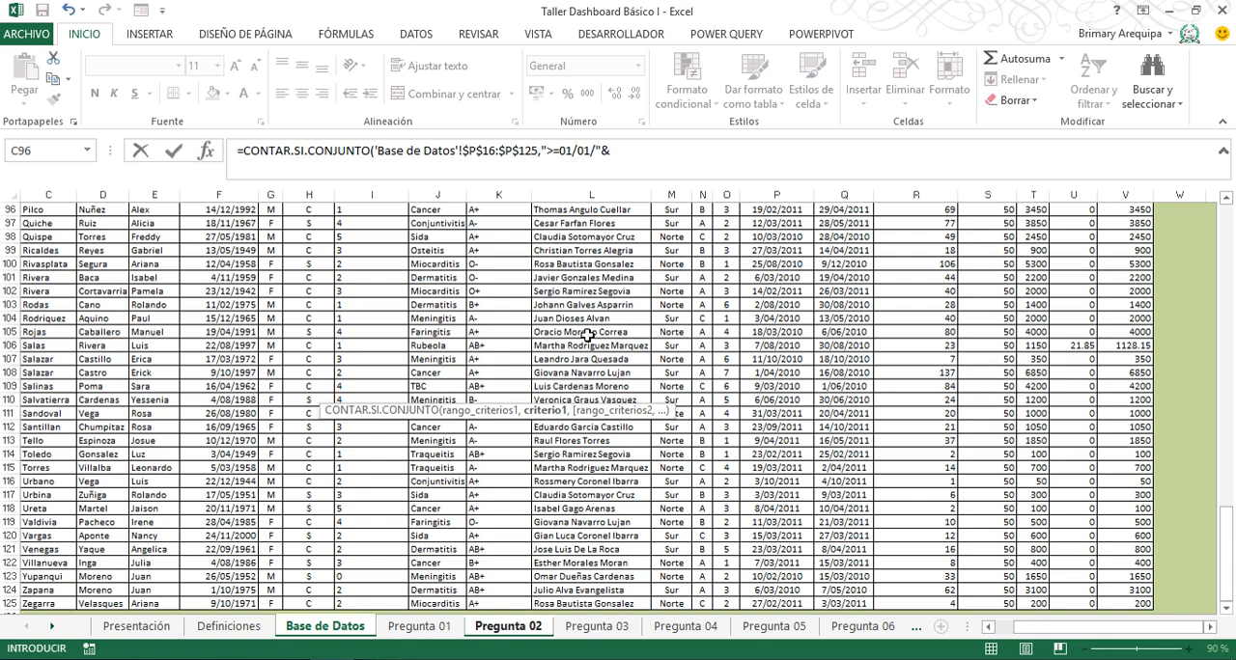
click(495, 626)
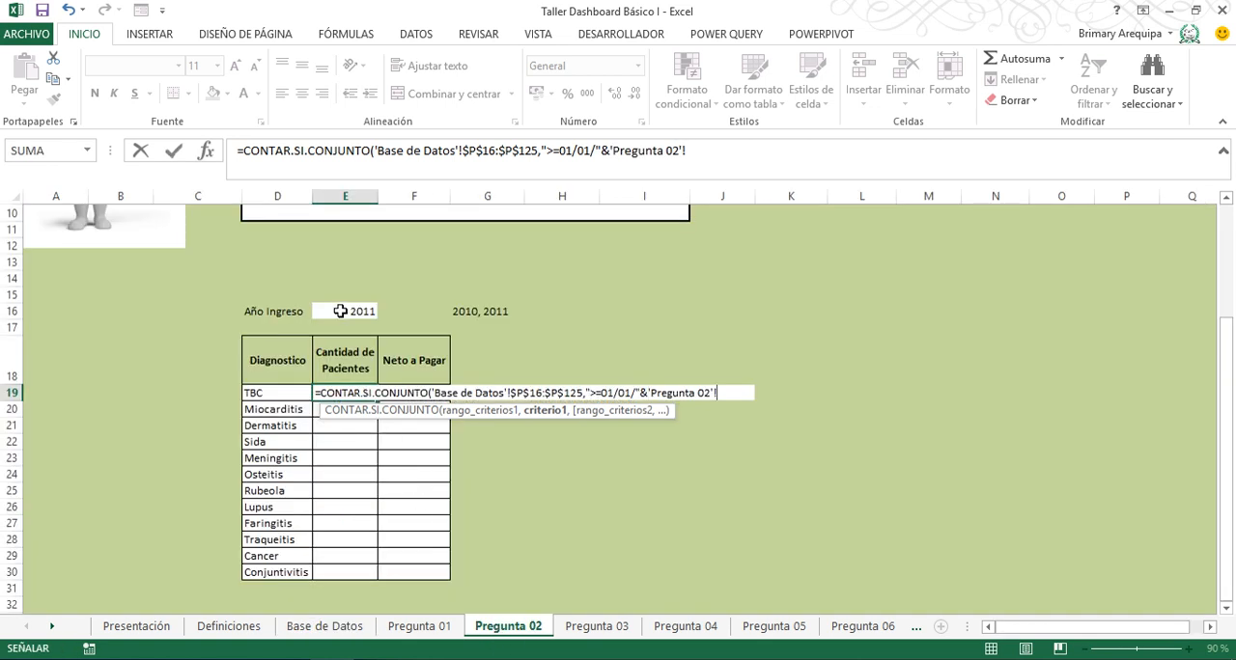
click(340, 309)
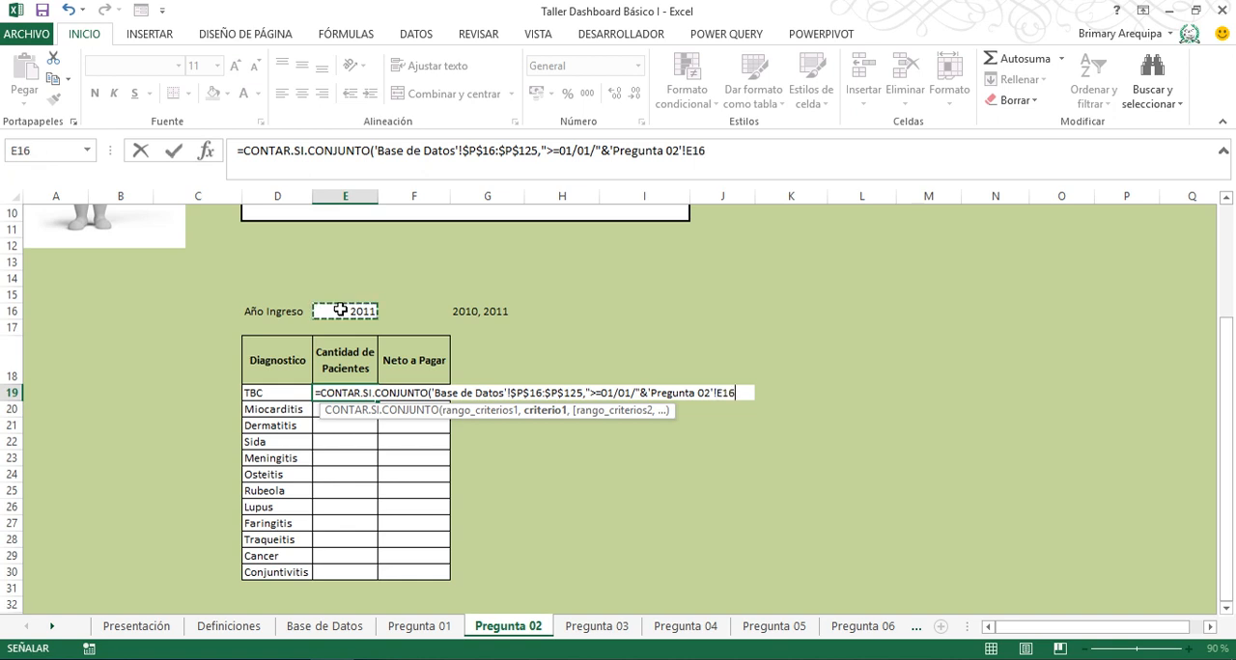
key(F4)
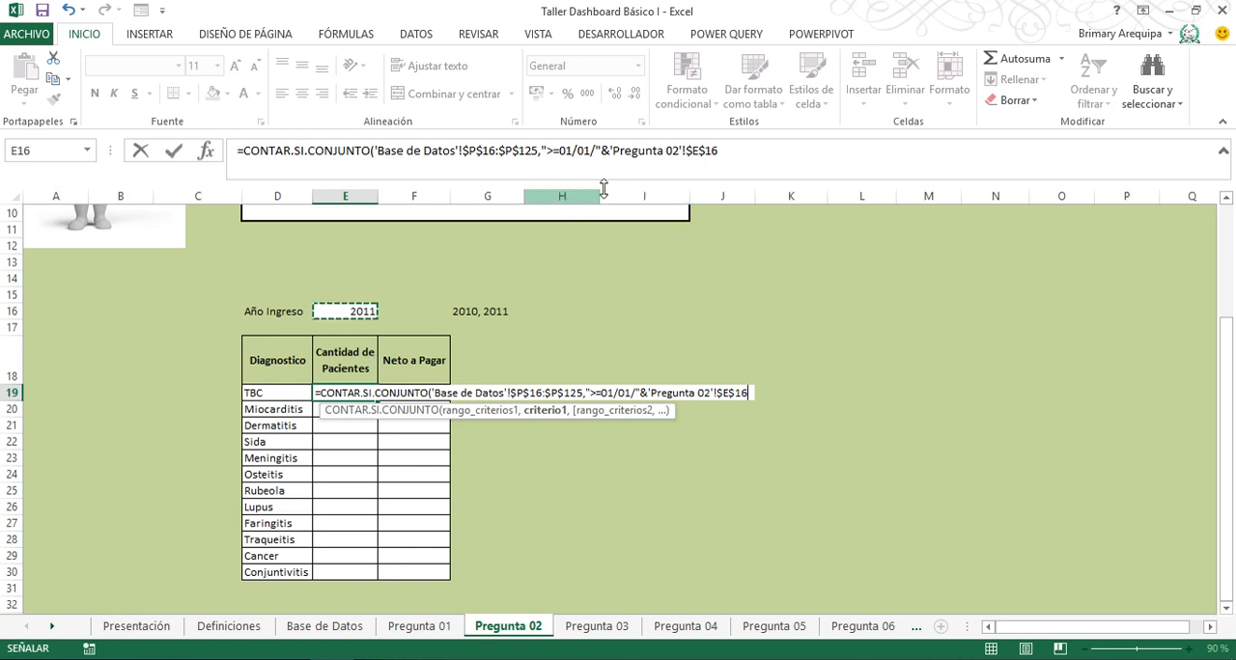
click(740, 152)
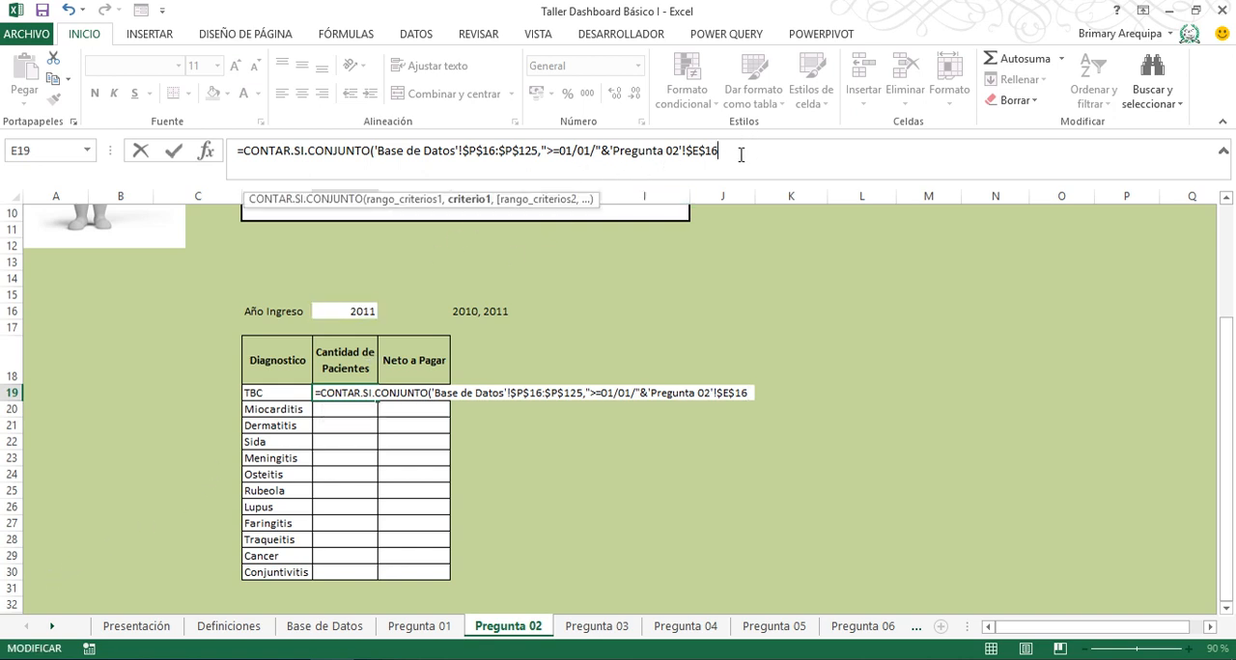
- Set the second criteria range to the Fecha De Ingreso data P16:P125 on Base de Datos, as an absolute reference
text(,)
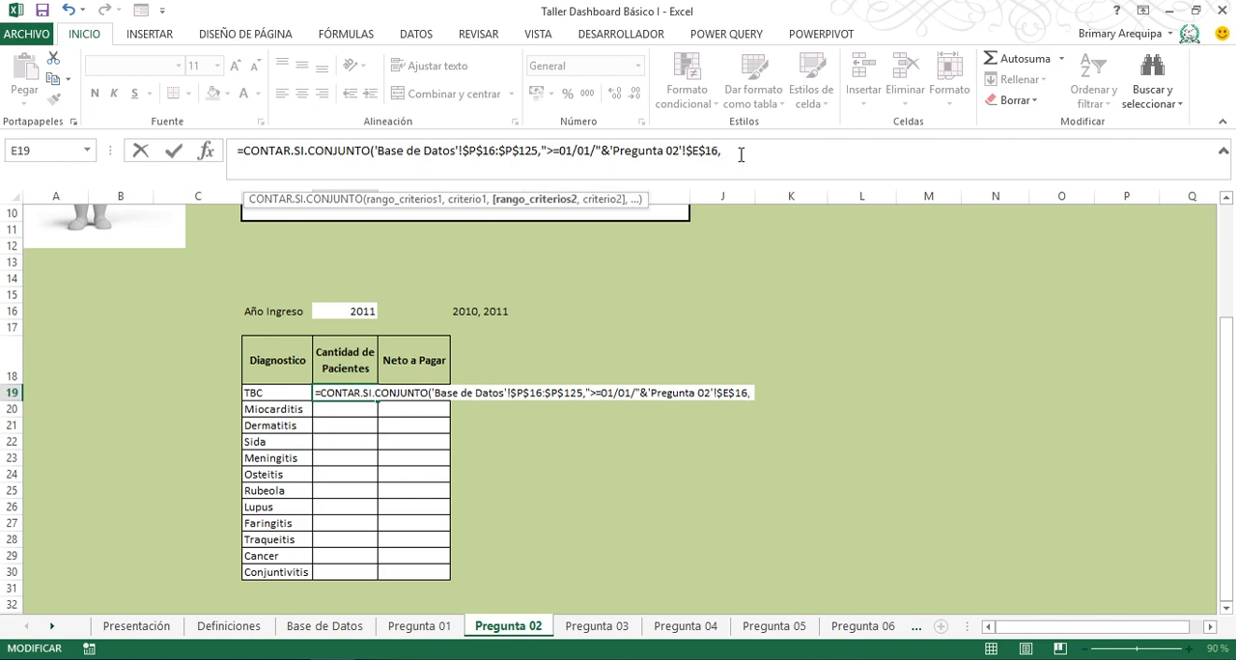
click(337, 632)
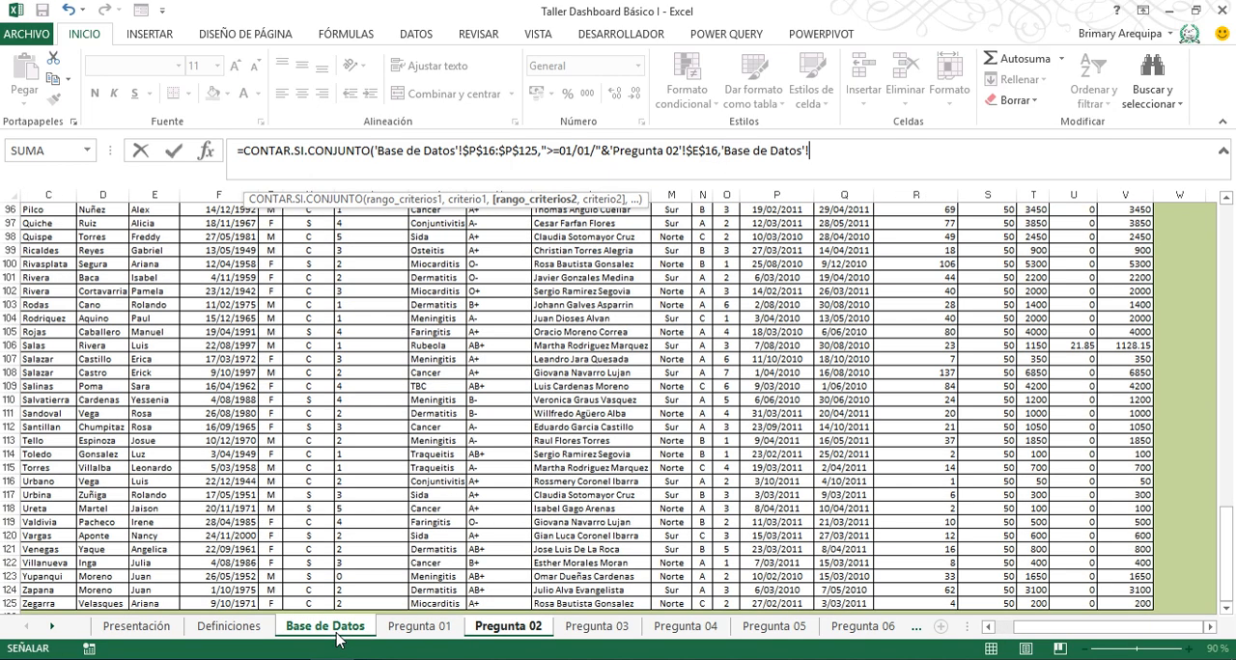
click(756, 457)
key(ctrl+Up)
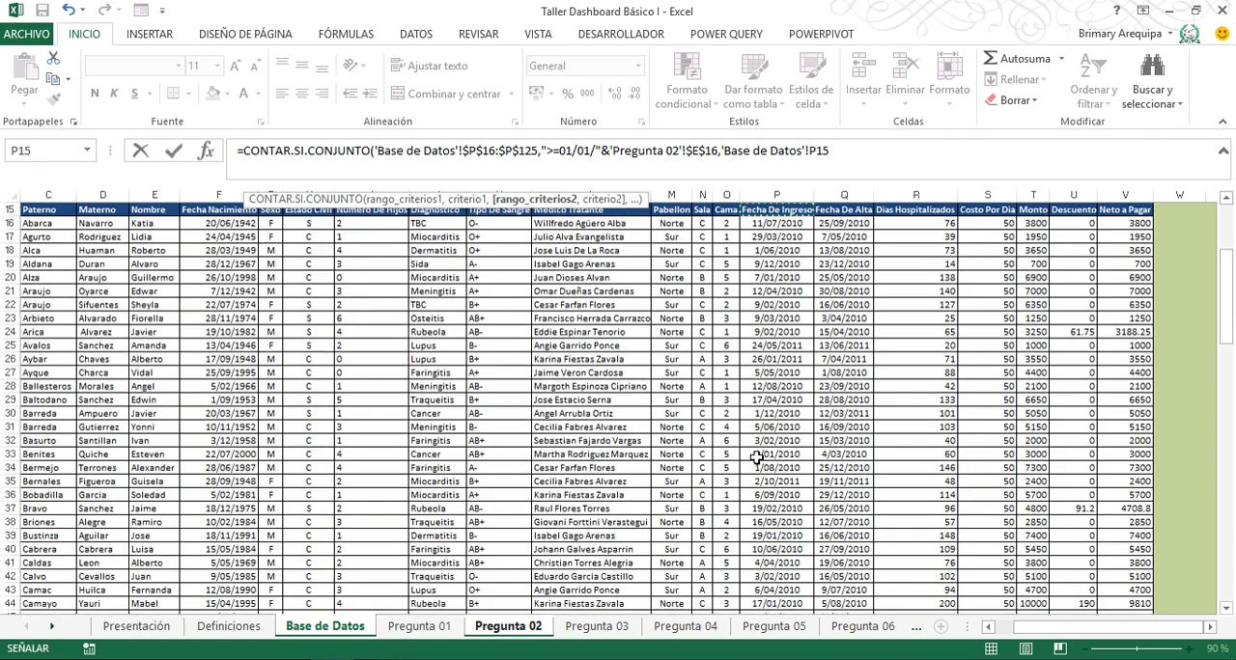
key(Down)
key(ctrl+shift+Down)
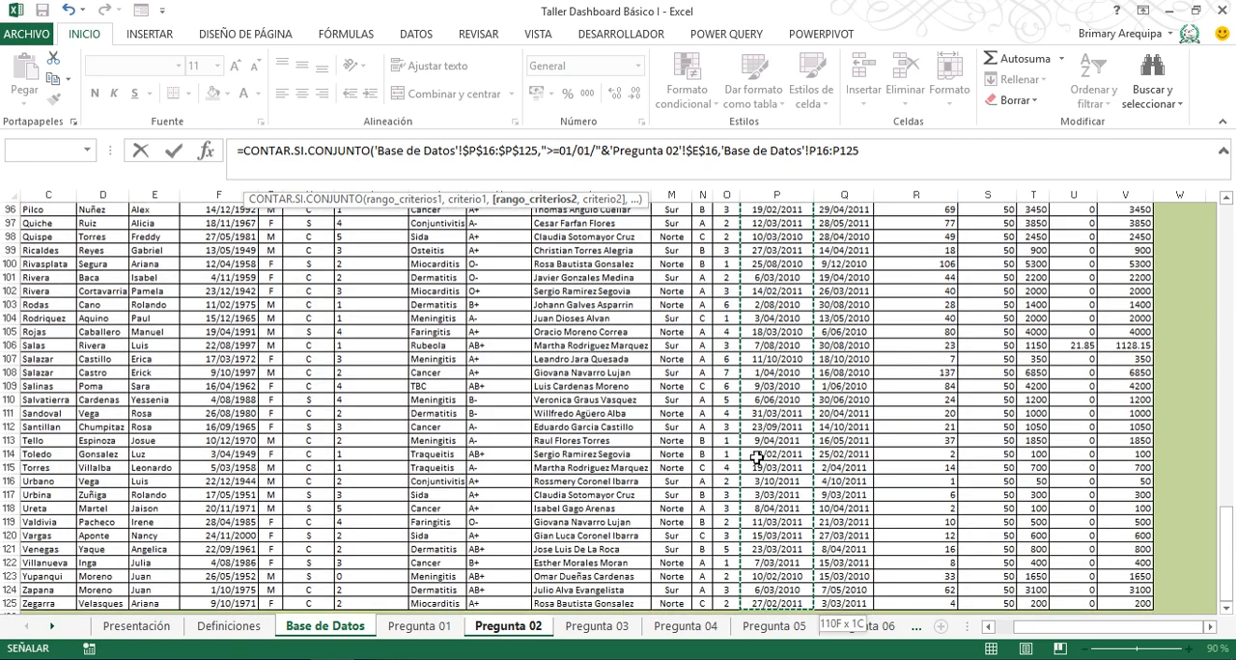
key(F4)
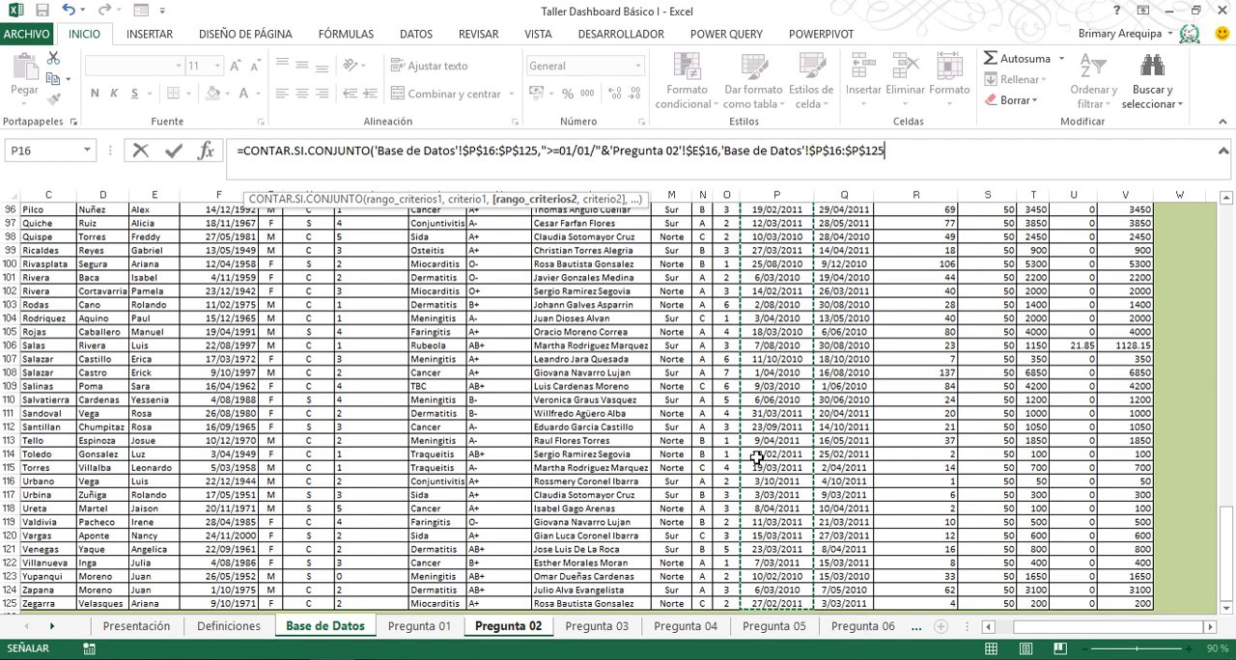
- Set the second criterion to "<=31/12/"& joined with the Año Ingreso cell E16 on Pregunta 02, as an absolute reference
text(,"<=31/12/"&)
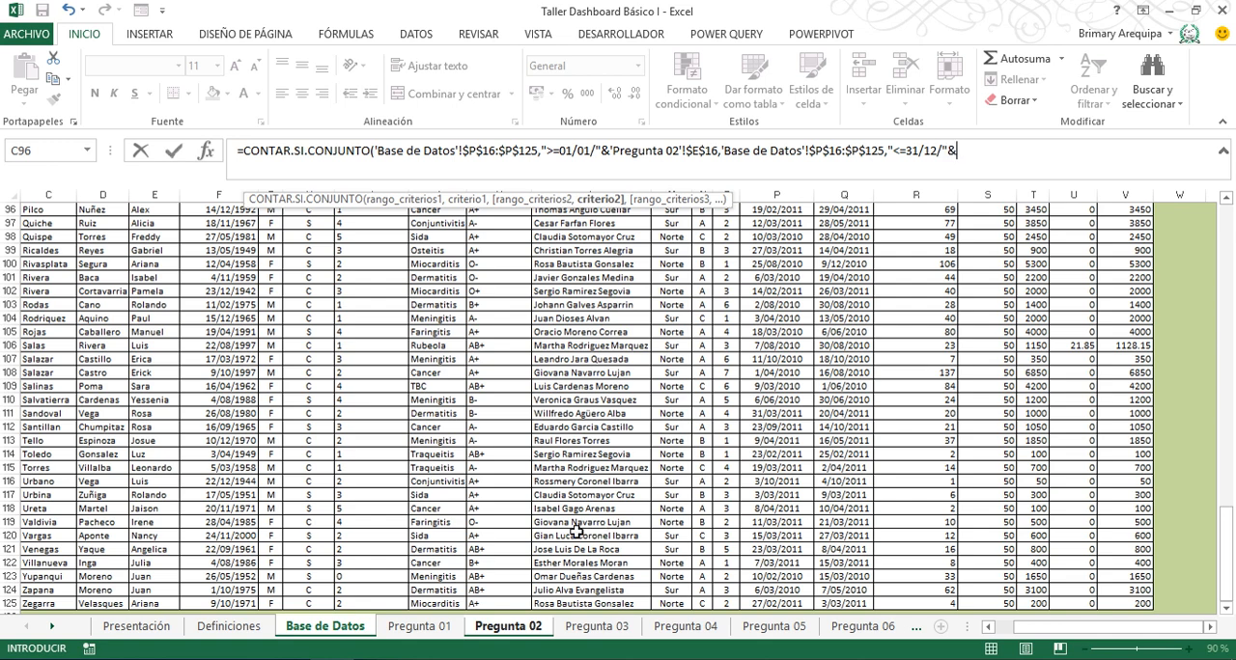
click(507, 625)
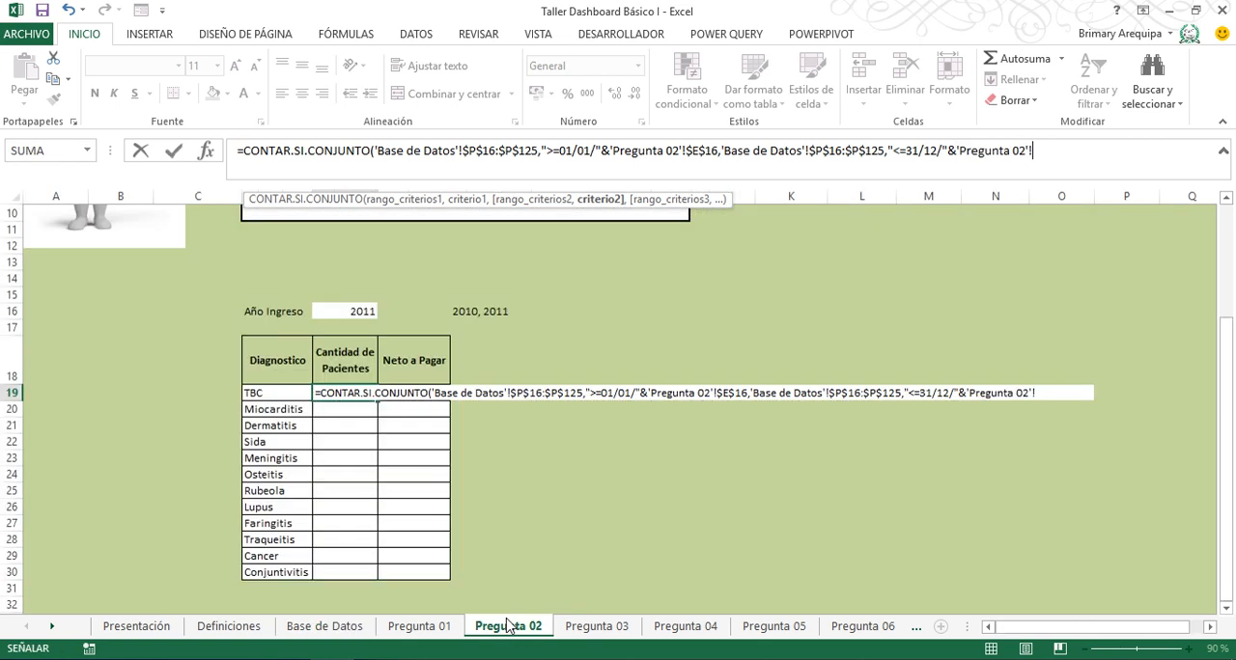
click(357, 311)
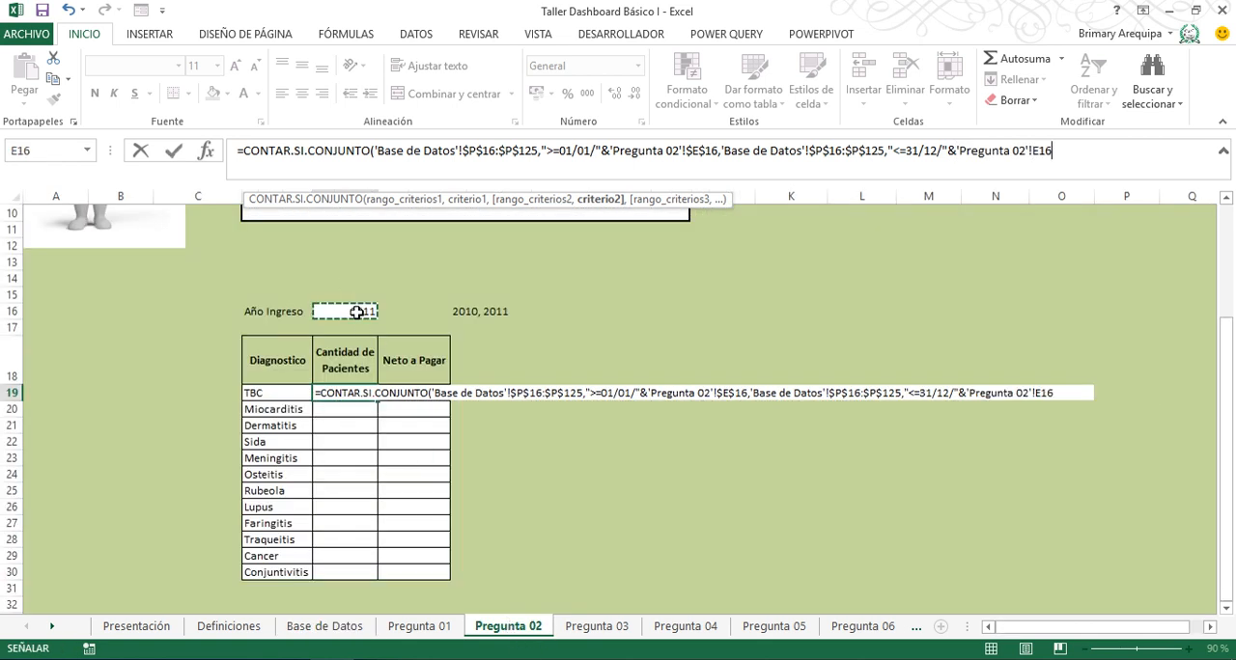
key(F4)
- Set the third criteria range to the Diagnostico data J16:J125 on Base de Datos, as an absolute reference
text(,)
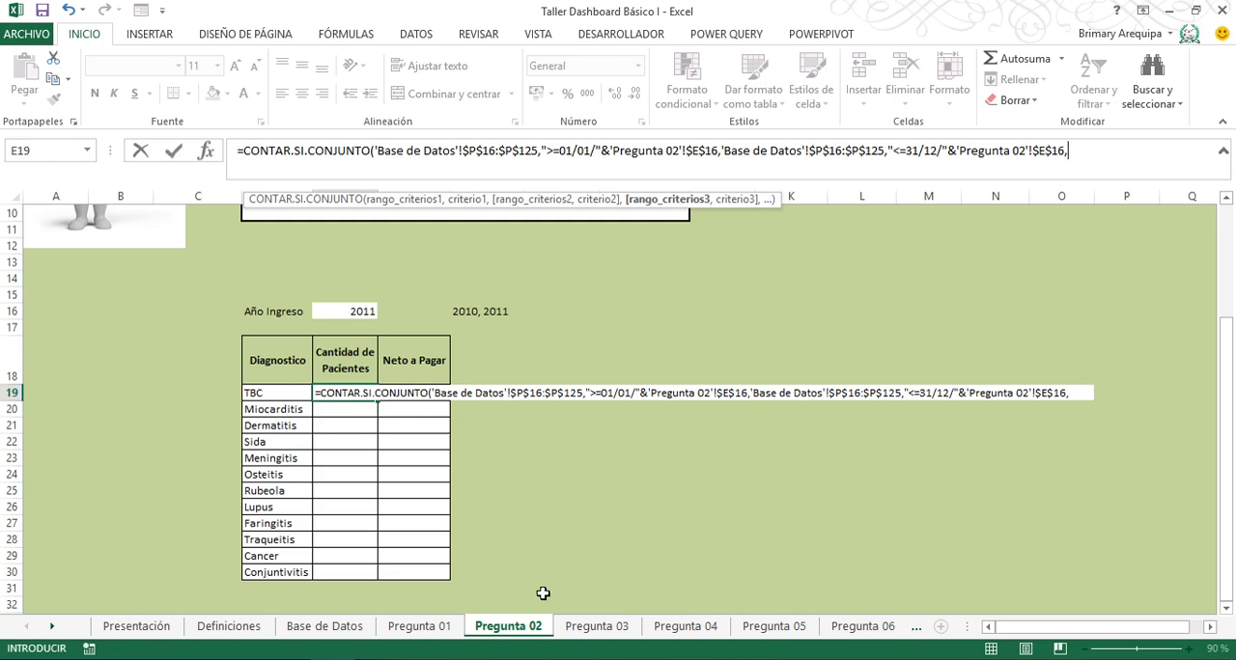
click(346, 628)
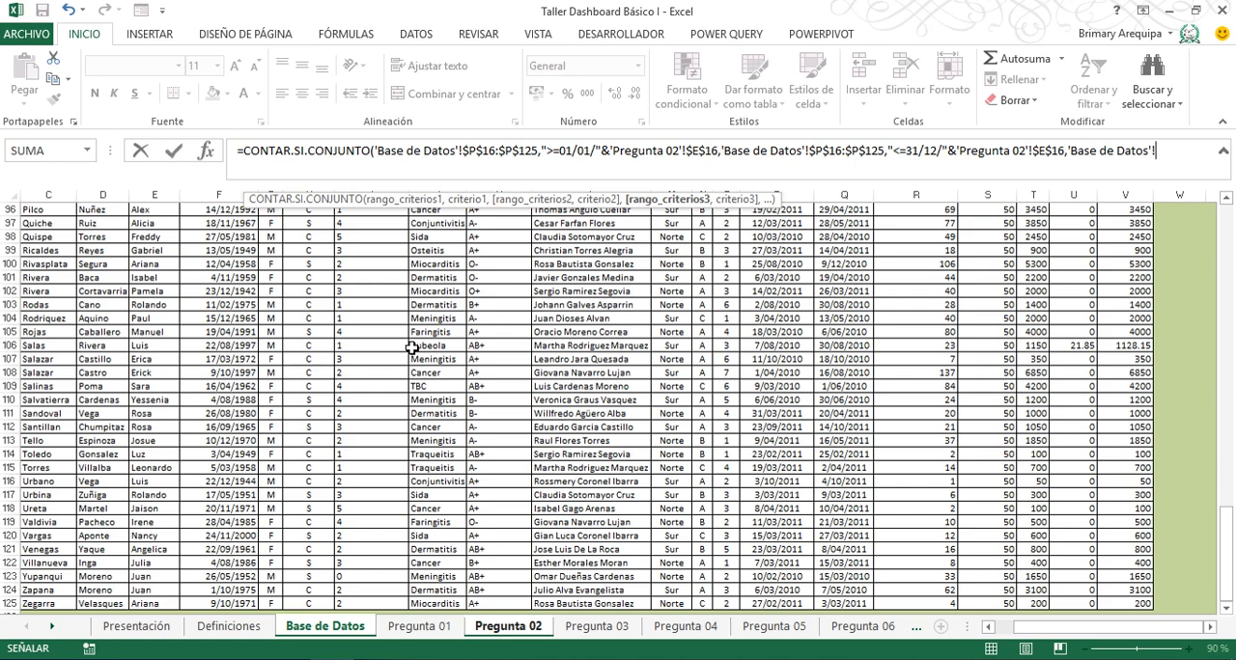
click(413, 346)
key(ctrl+Up)
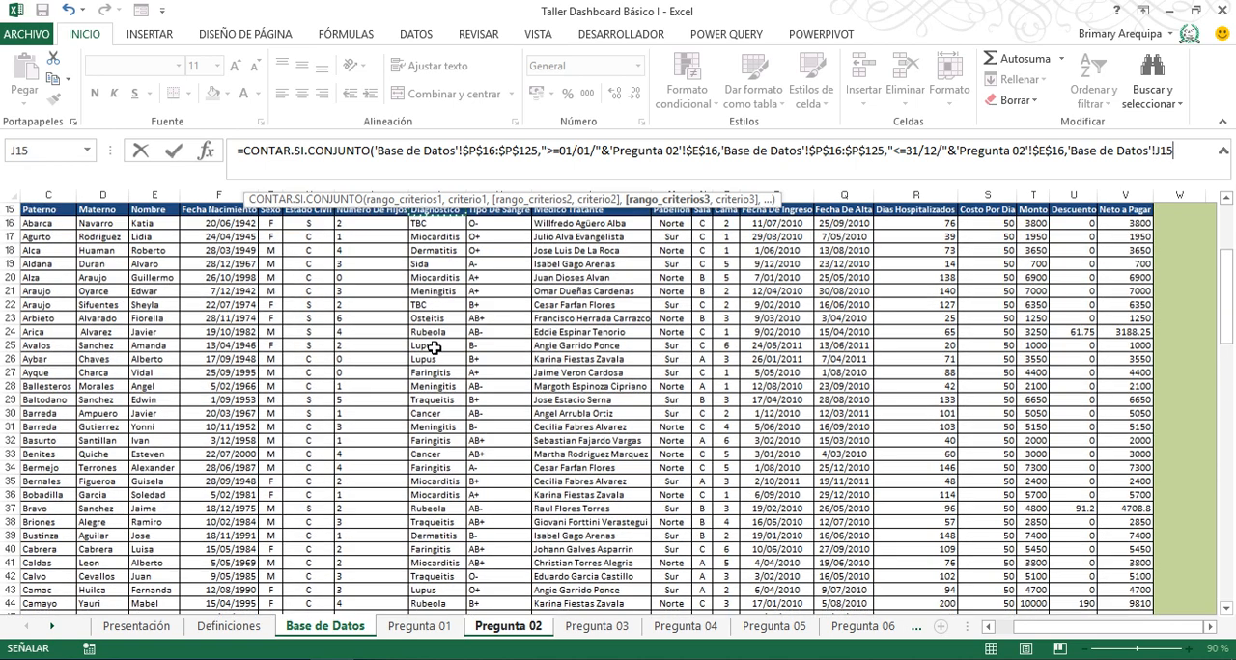
key(Down)
key(ctrl+shift+Down)
key(F4)
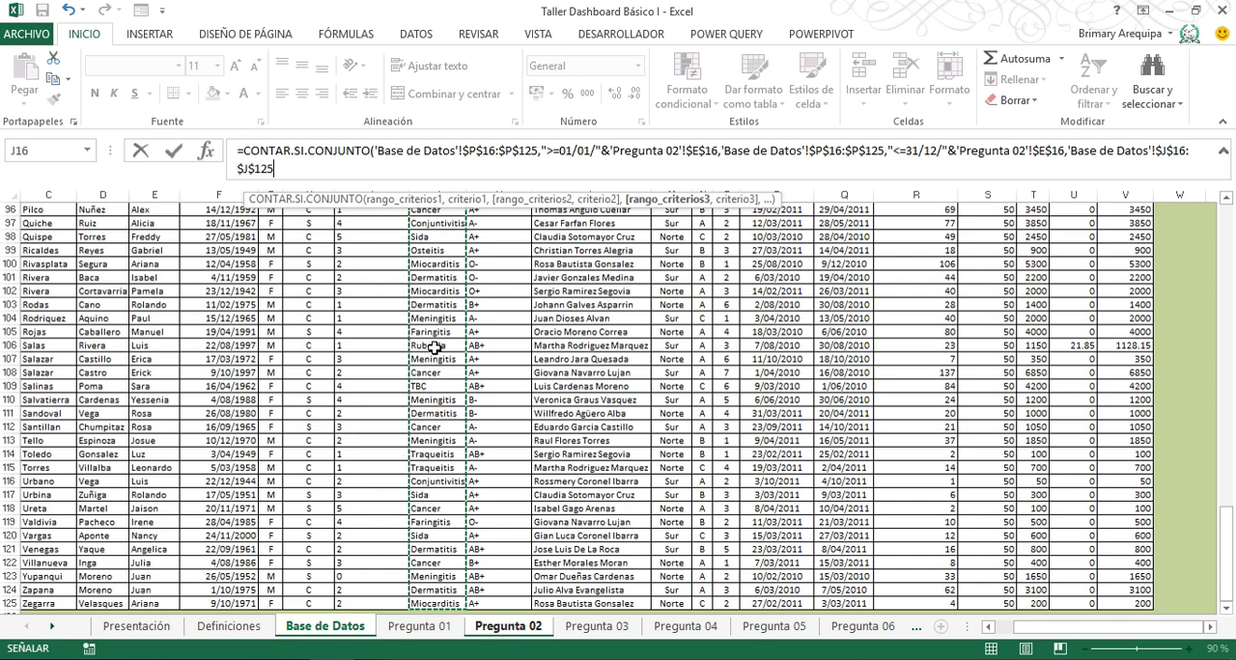
- Use the TBC cell D19 on Pregunta 02 as the third criterion, kept relative, and enter the formula
text(,)
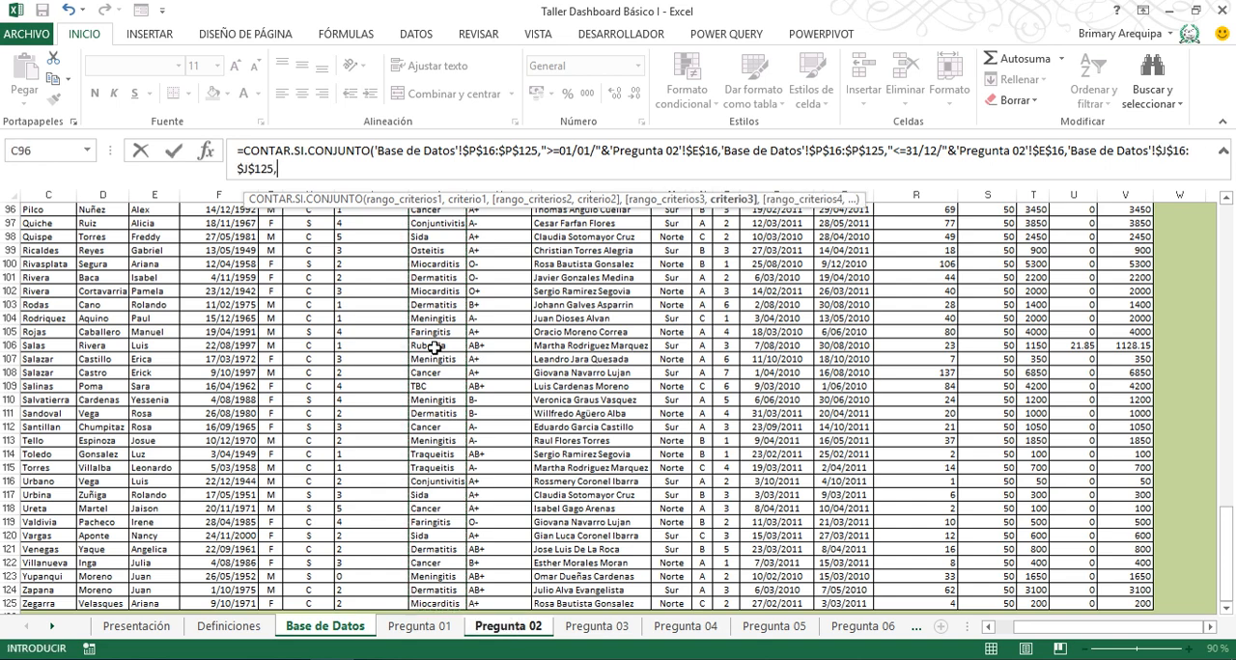
click(534, 629)
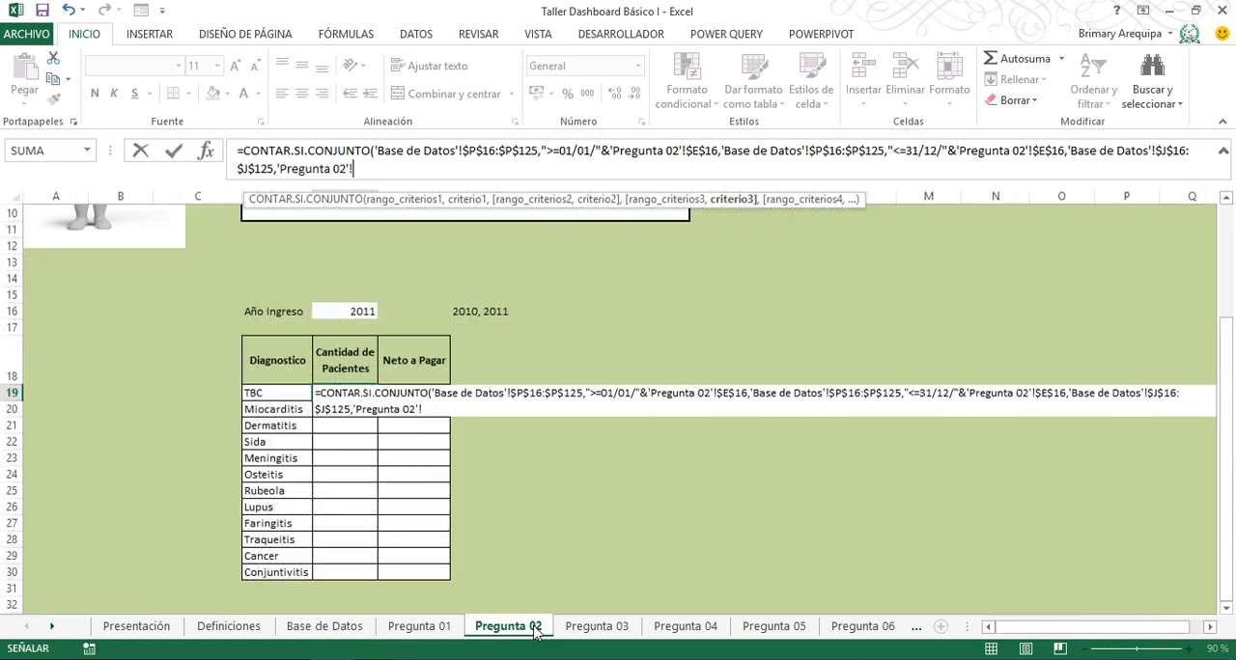
click(257, 395)
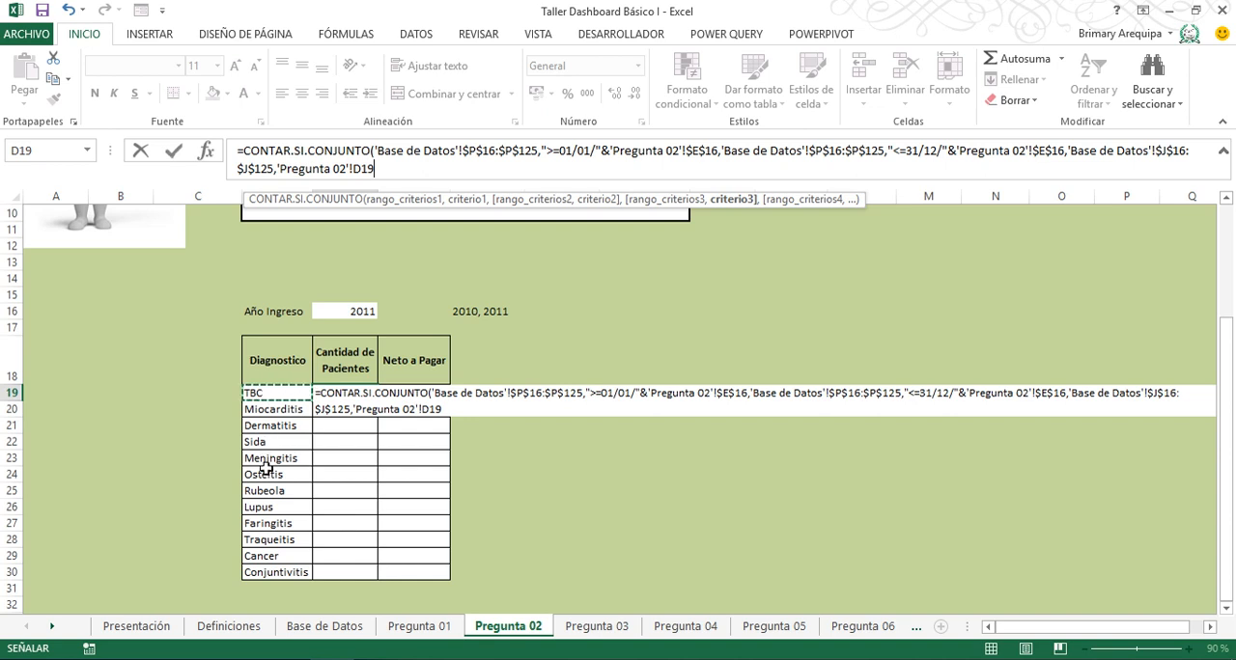
key(ctrl+Return)
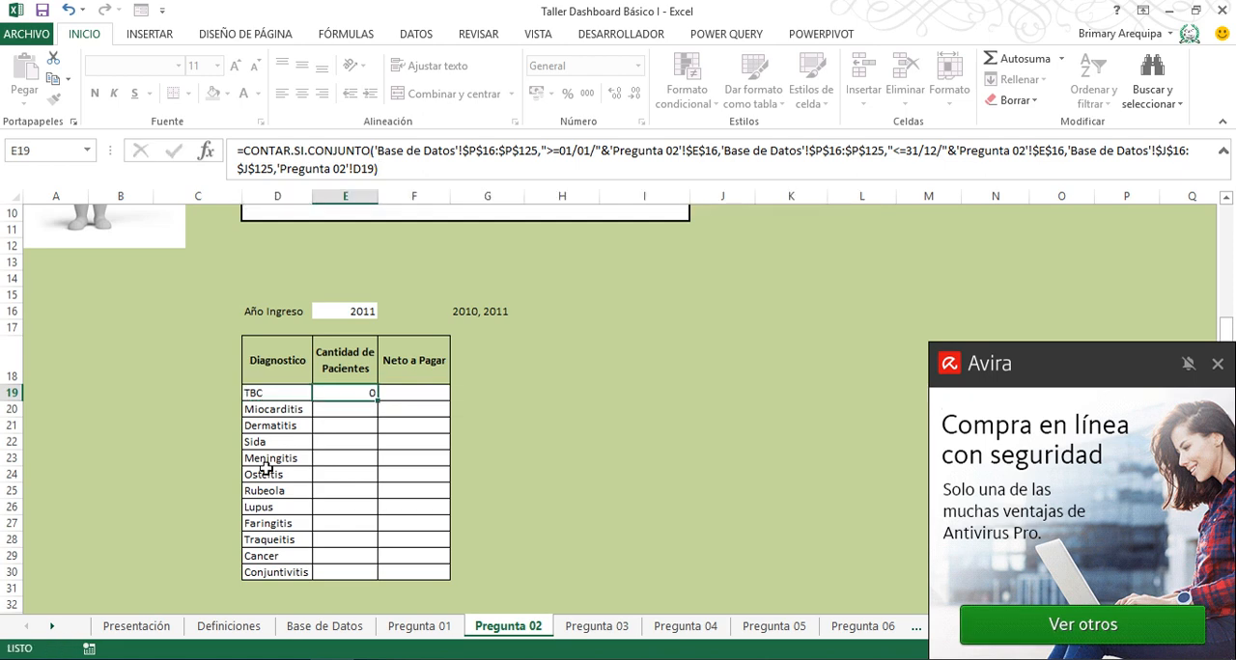
key(Return)
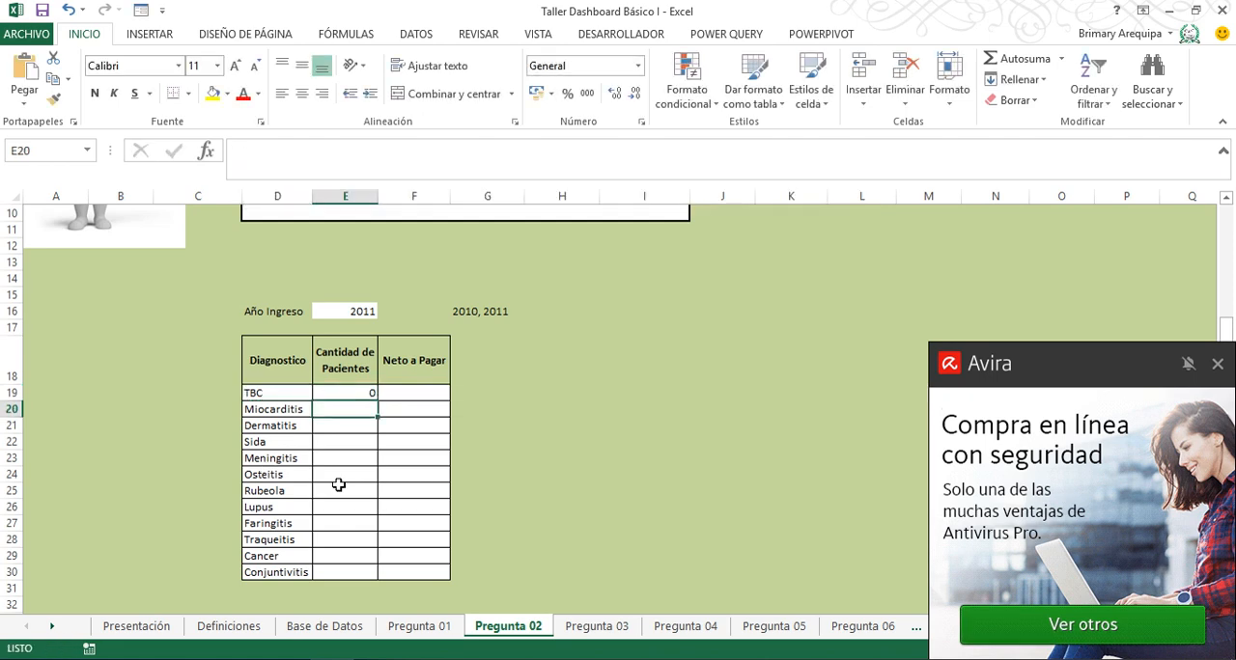
- Dismiss the Avira advert and fill the Cantidad de Pacientes formula from E19 down to E30 for every Diagnostico
click(1217, 367)
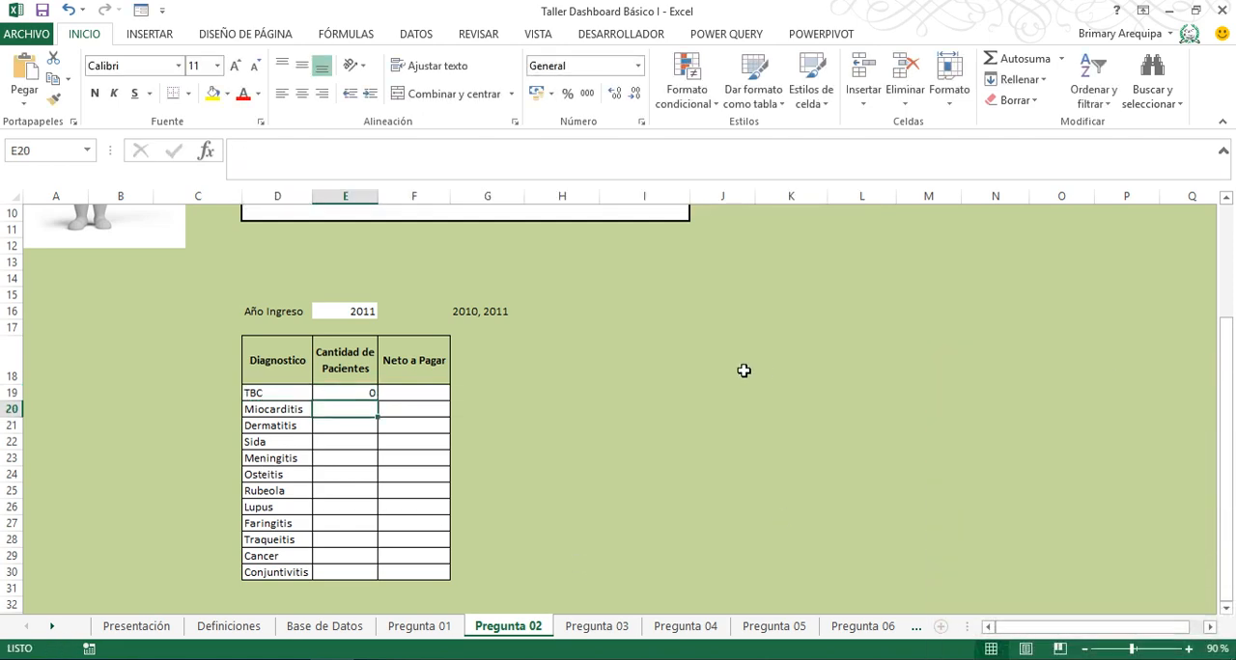
click(352, 392)
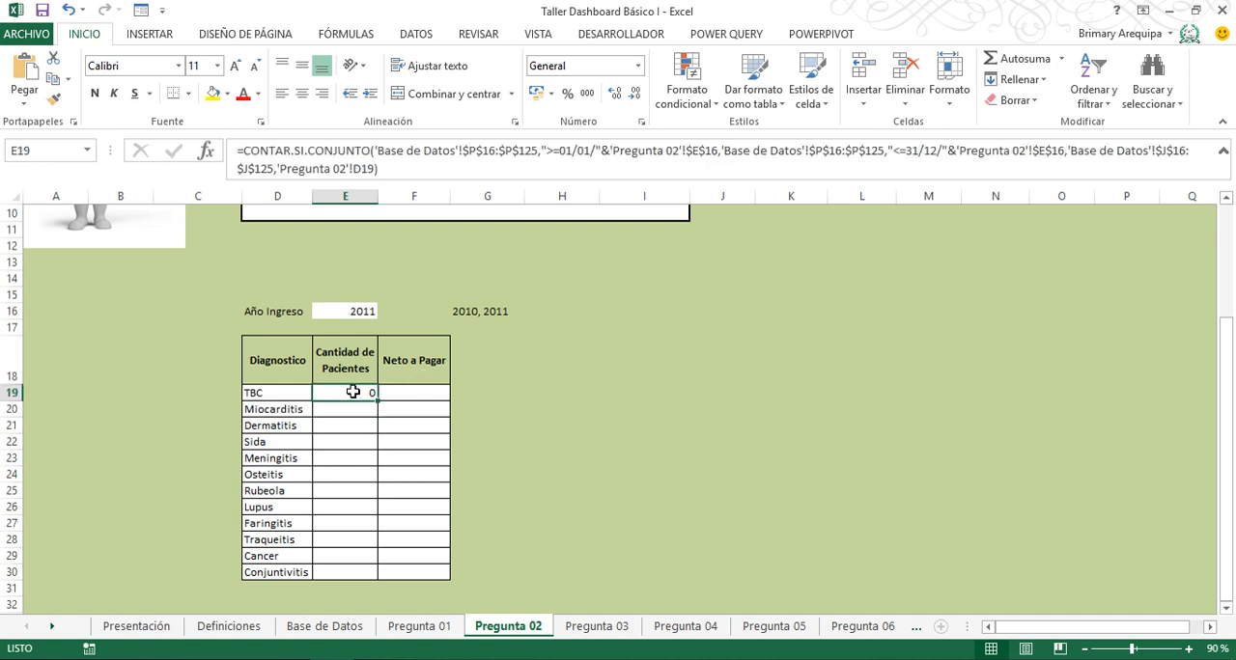
drag(380, 402, 372, 575)
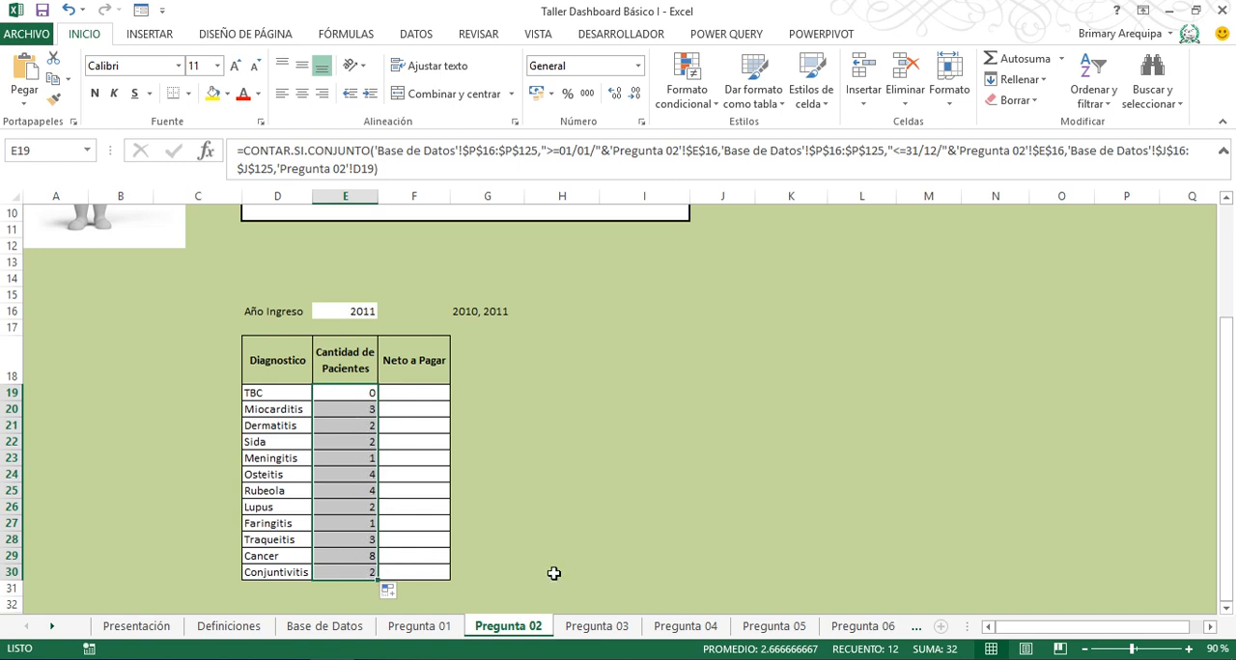
- Begin a SUMA formula in cell E32, below the Cantidad de Pacientes column
click(1227, 609)
click(1227, 609)
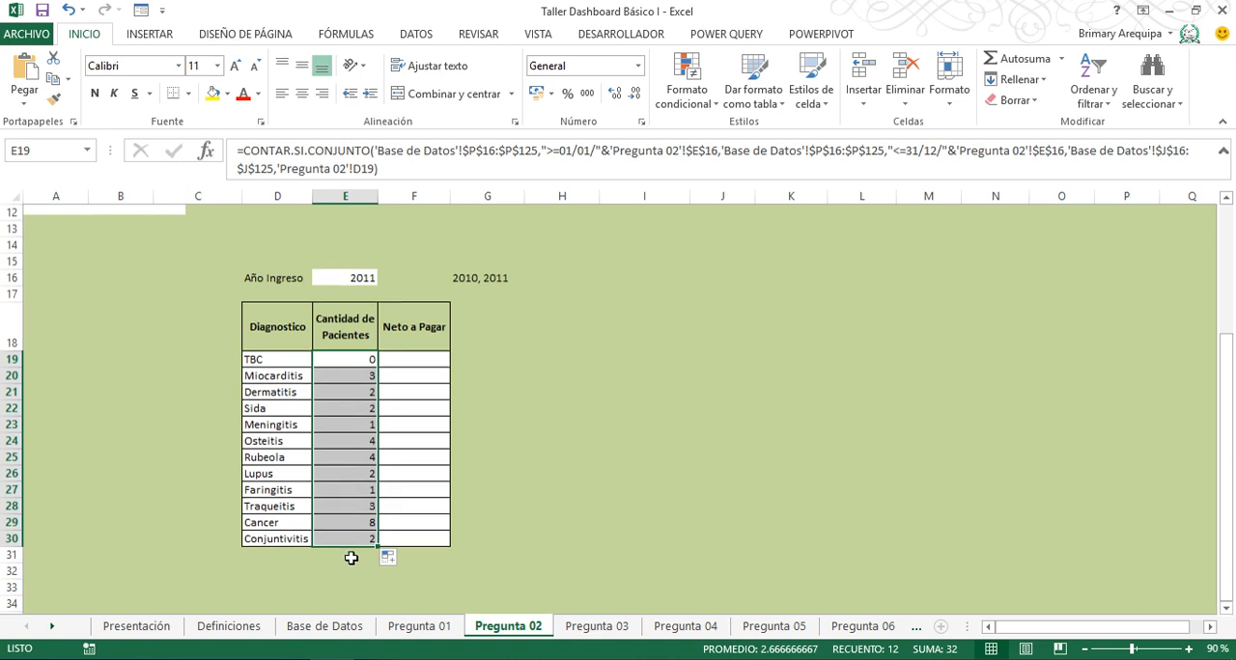
click(339, 571)
text(=suma()
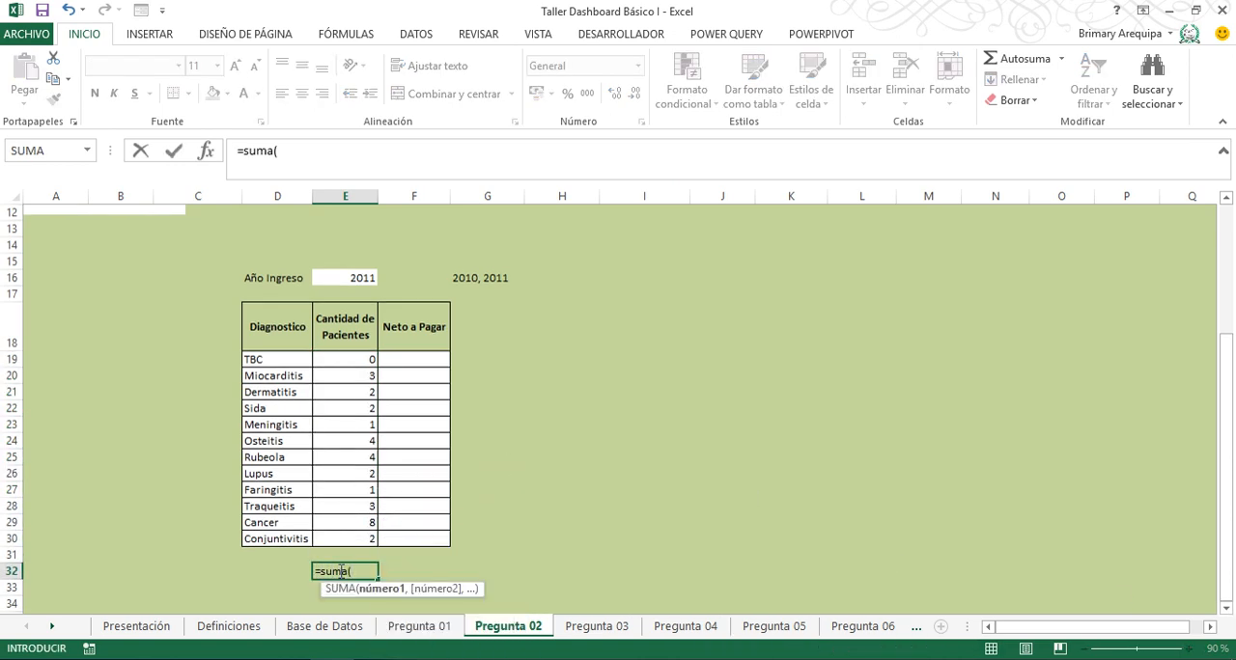
key(Up)
key(Up)
key(ctrl+shift+Up)
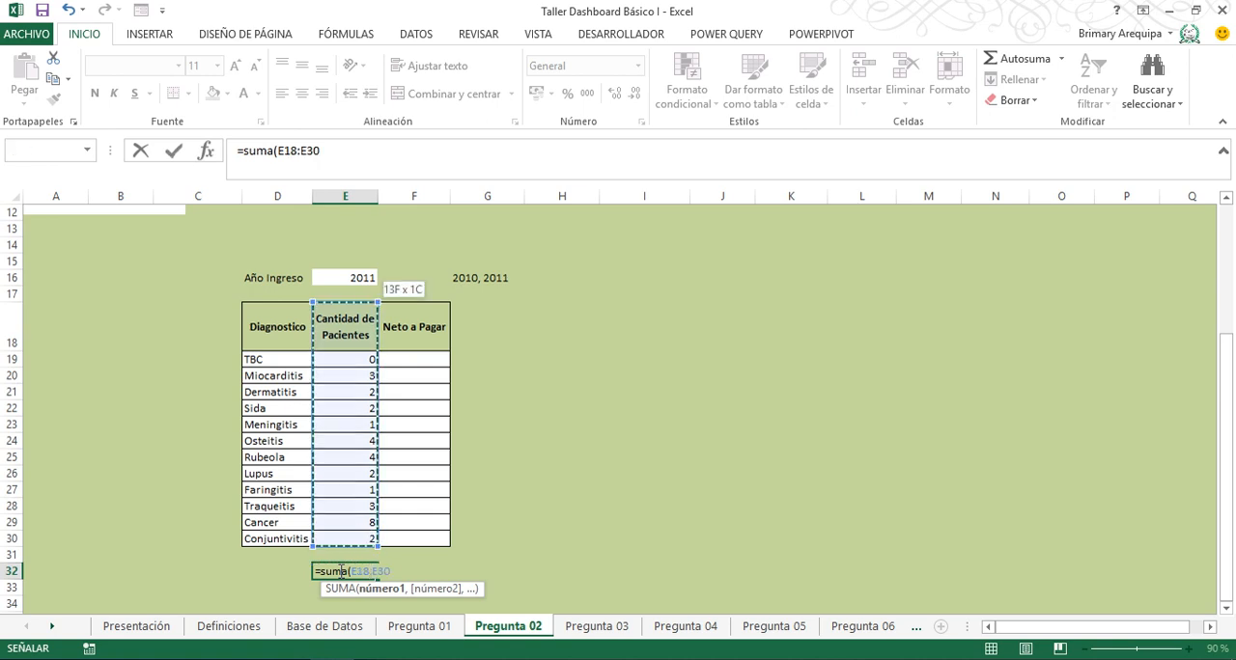
key(shift+Down)
key(Up)
text(9)
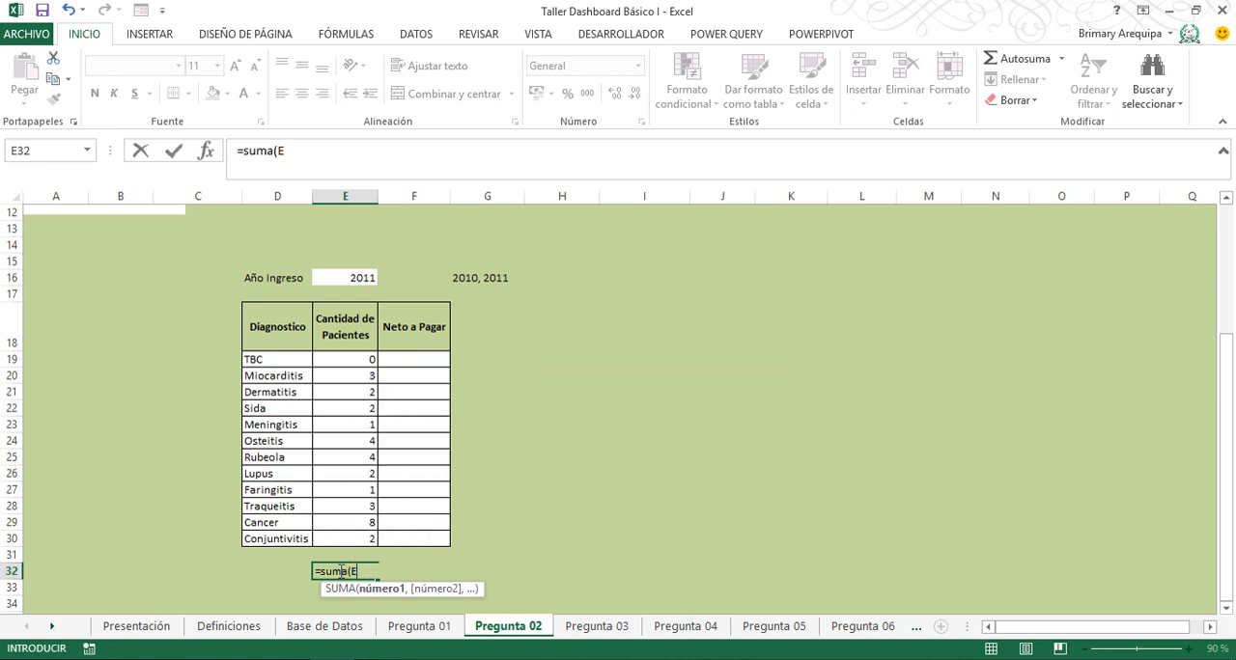
- Complete the SUMA formula with the Cantidad de Pacientes range E19:E30 and enter it
drag(357, 359, 350, 539)
text())
key(Return)
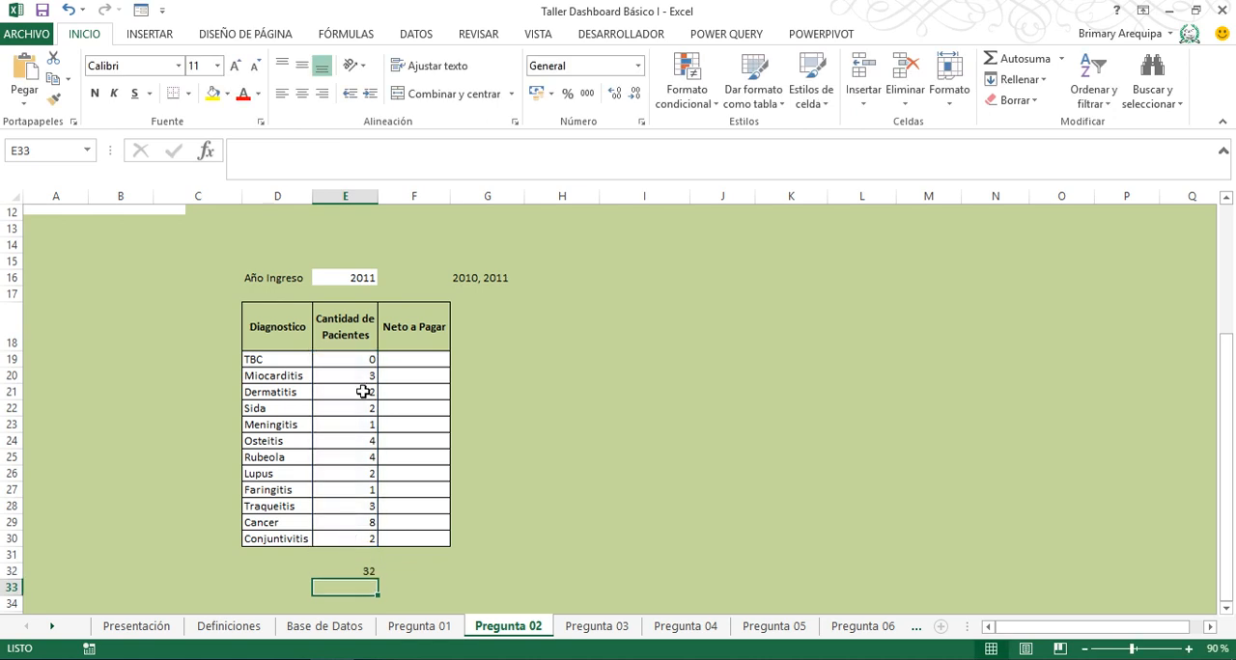
- Test the patient counts with Año Ingreso set to 2010, and return it to 2011
click(356, 278)
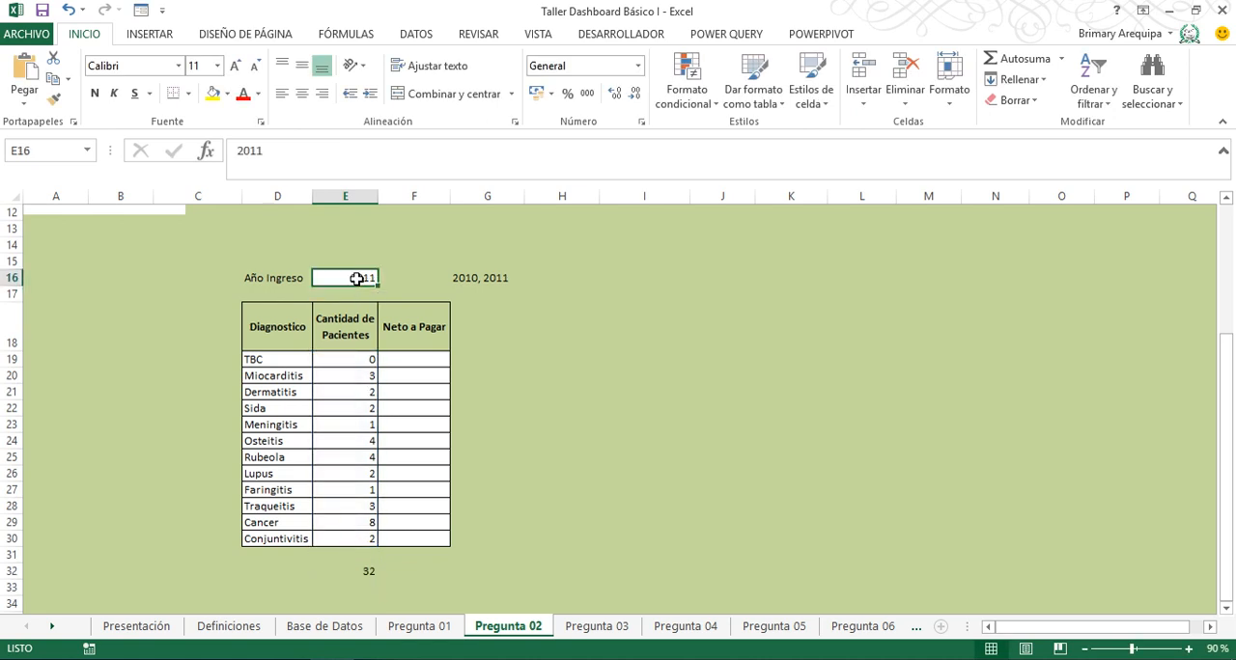
text(2010)
key(Return)
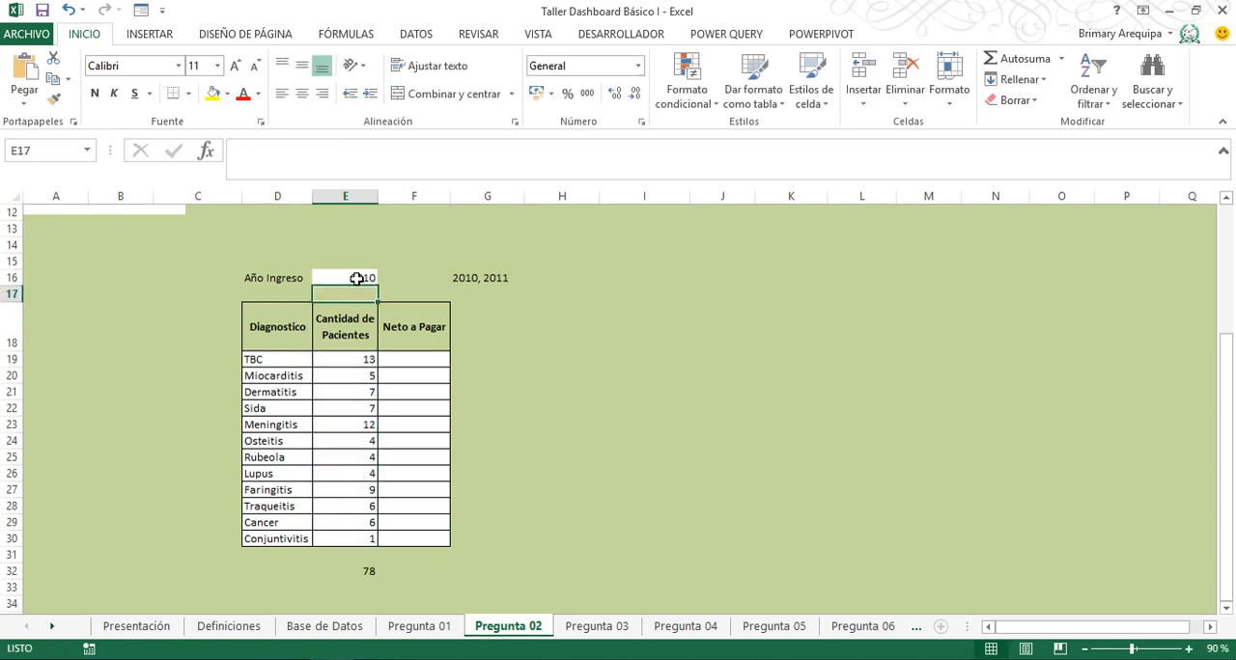
key(Up)
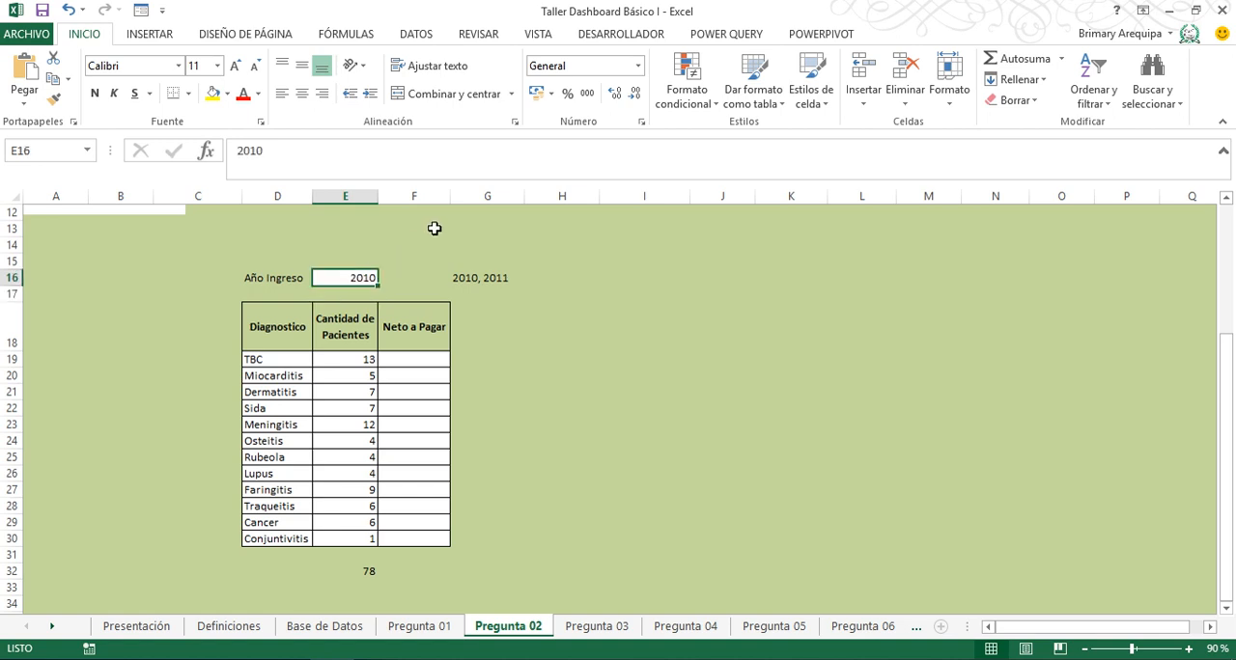
text(2011)
key(Return)
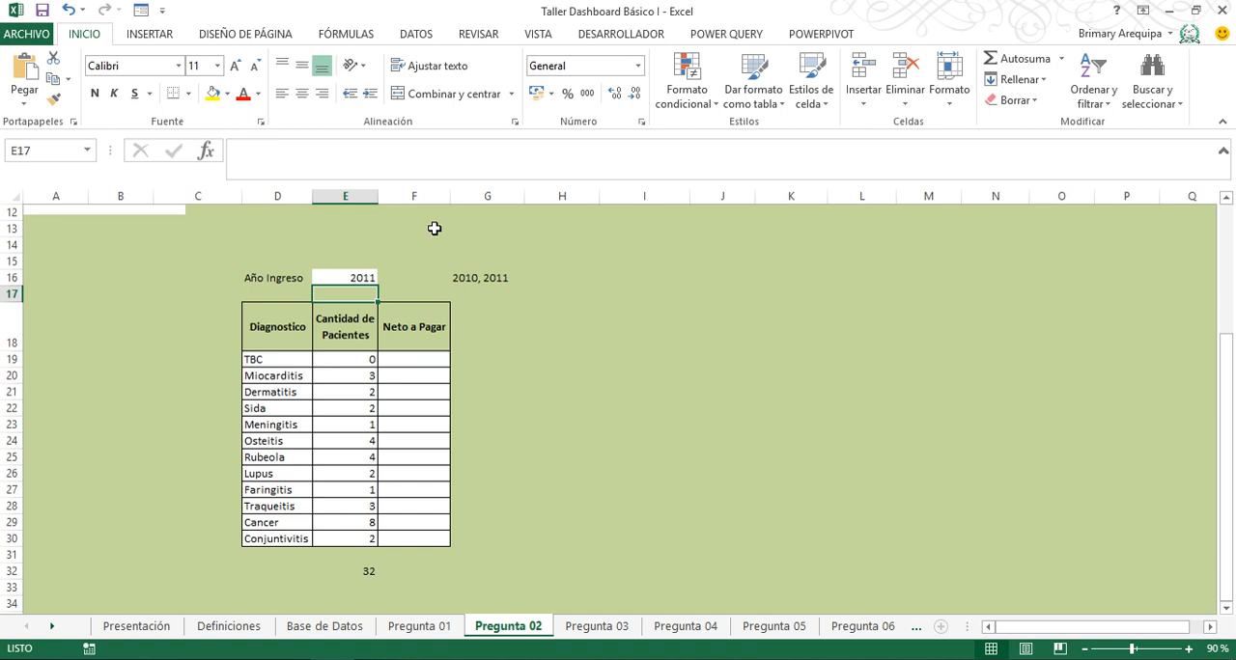
- Start a SUMAR.SI.CONJUNTO formula in F19 with the Neto a Pagar range $V$16:$V$125 from Base de Datos as the sum range
click(412, 362)
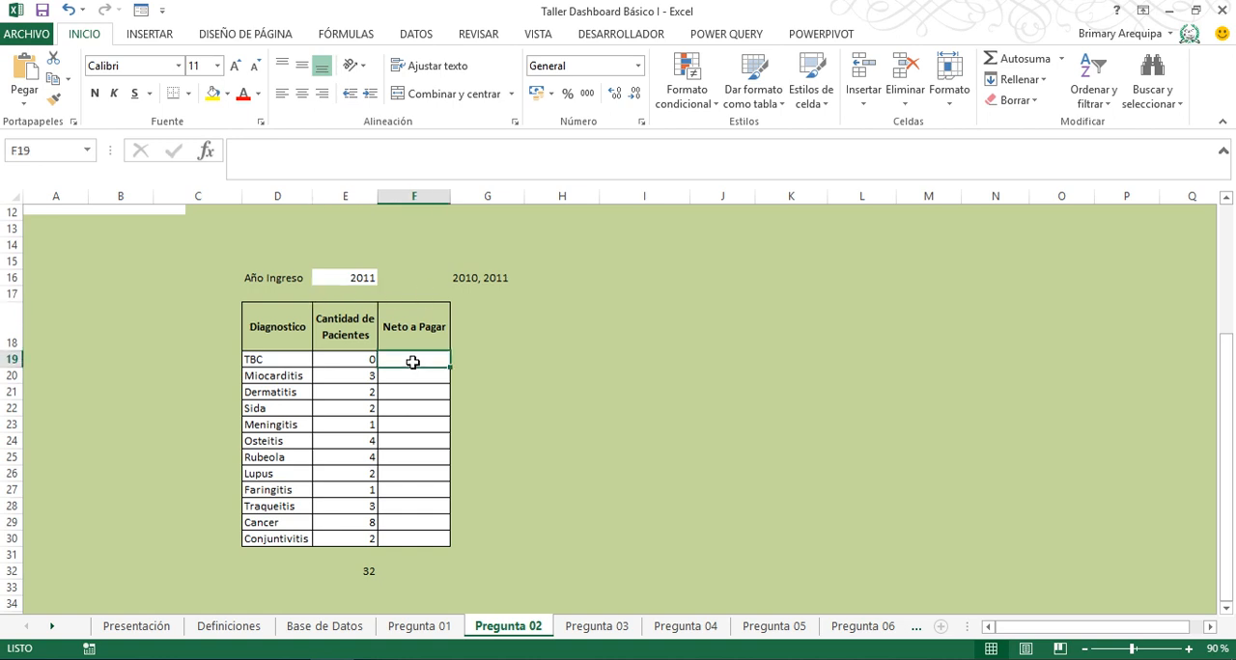
text(=sum)
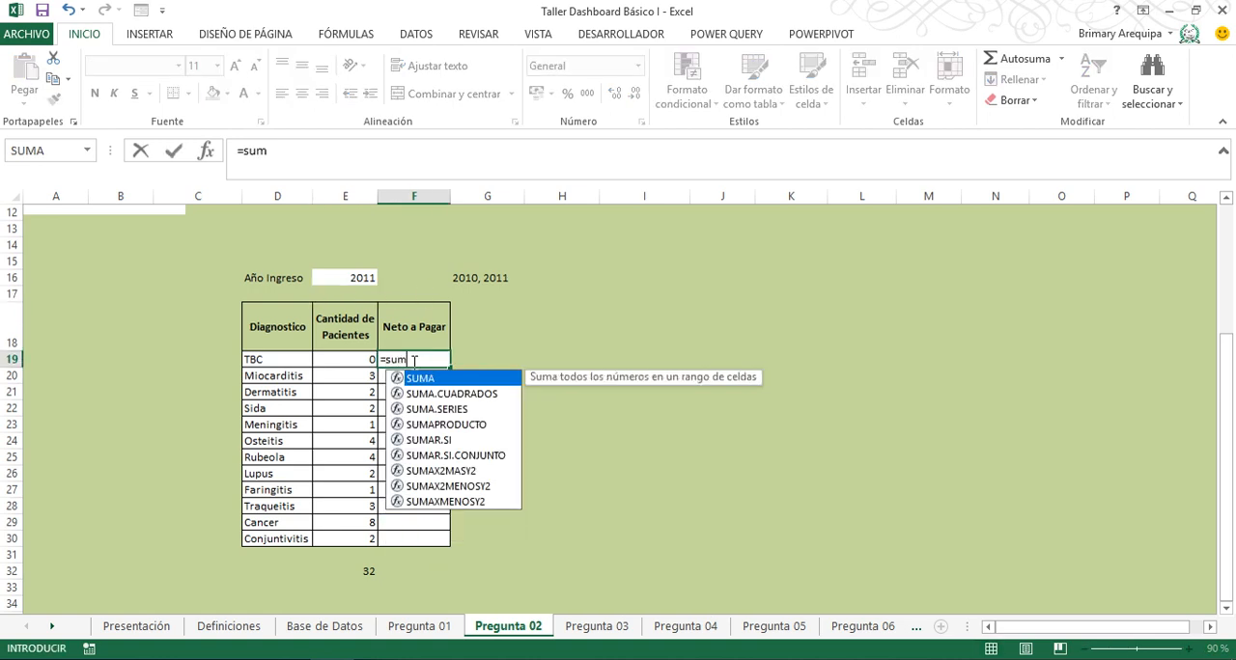
key(Down)
key(Down)
key(Down)
key(Down)
key(Down)
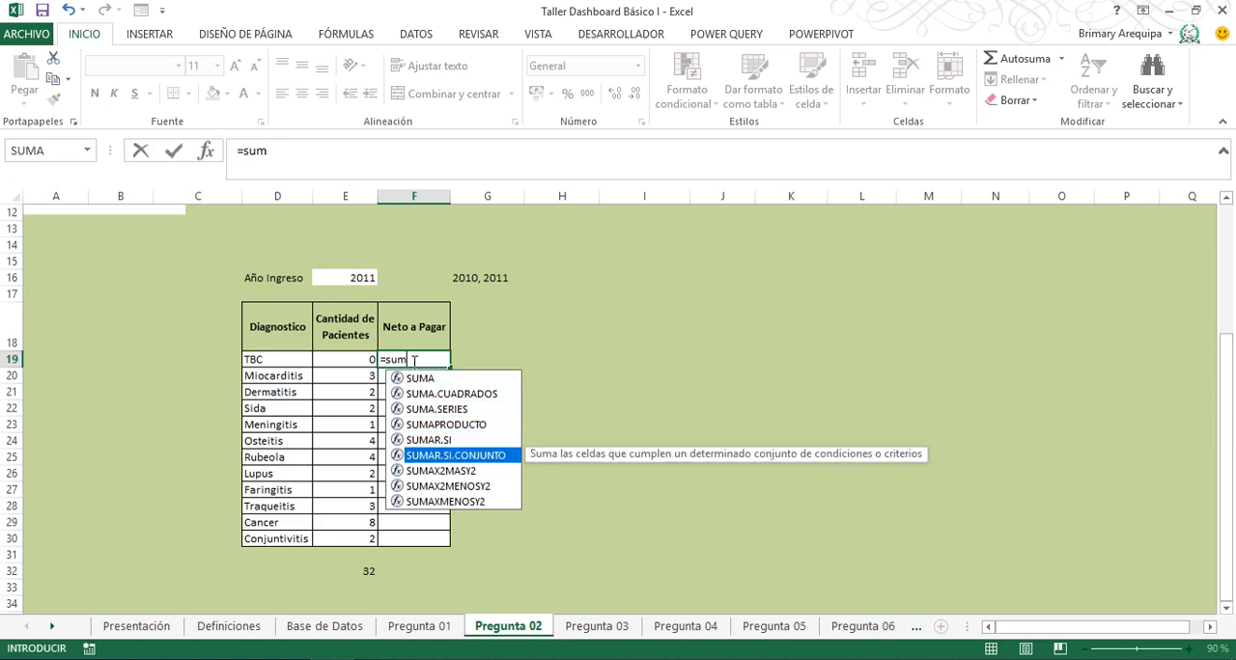
key(Tab)
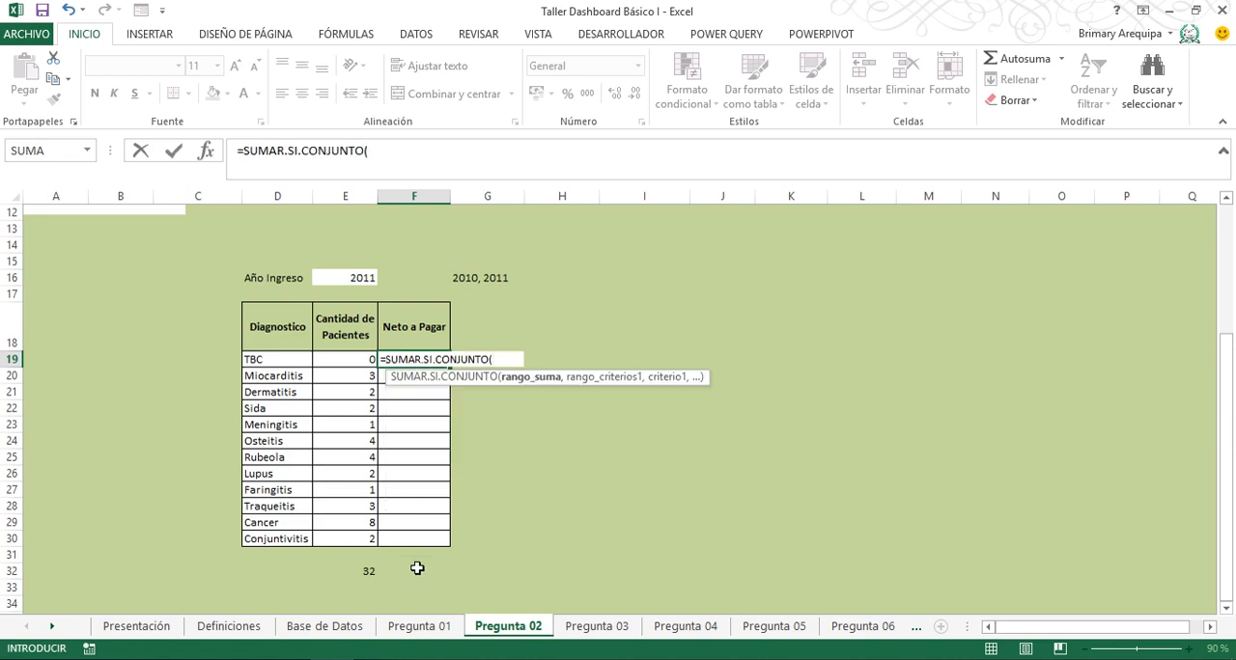
click(357, 628)
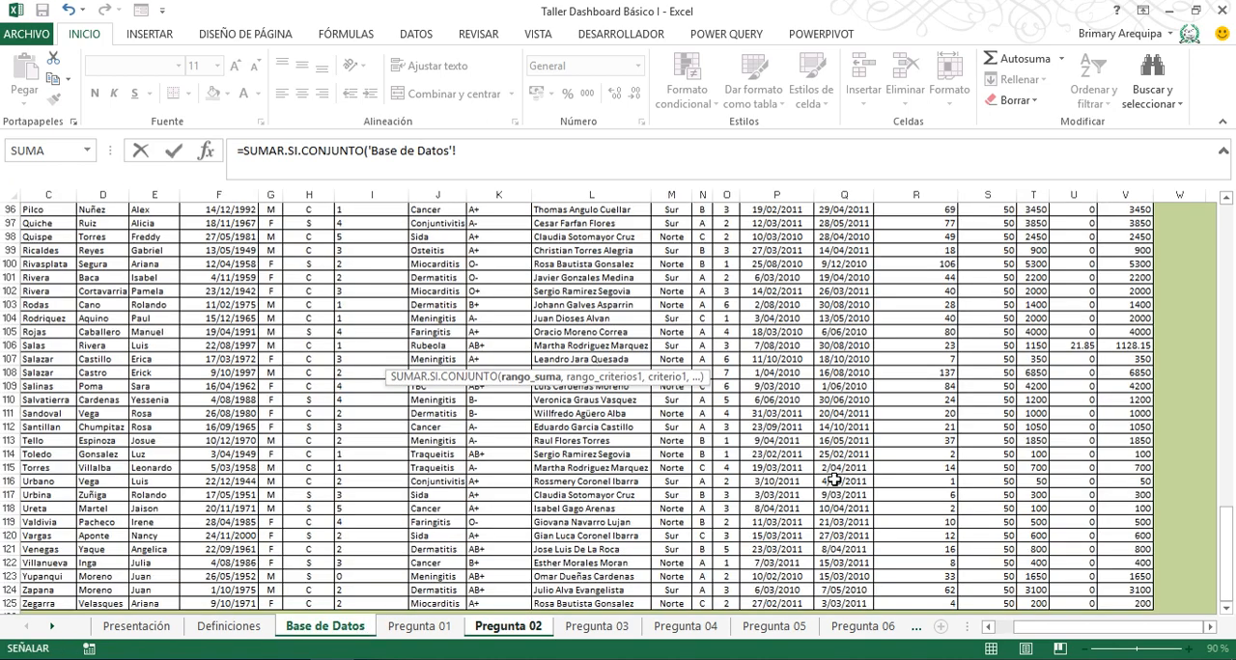
key(ctrl+Up)
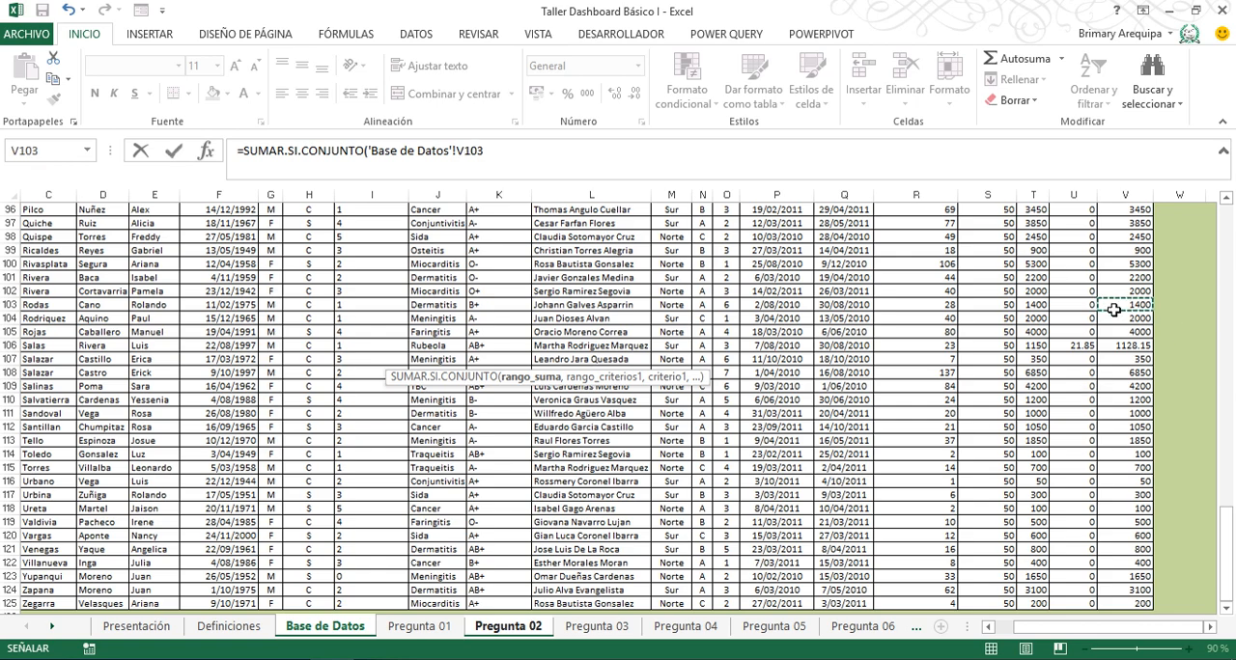
key(Down)
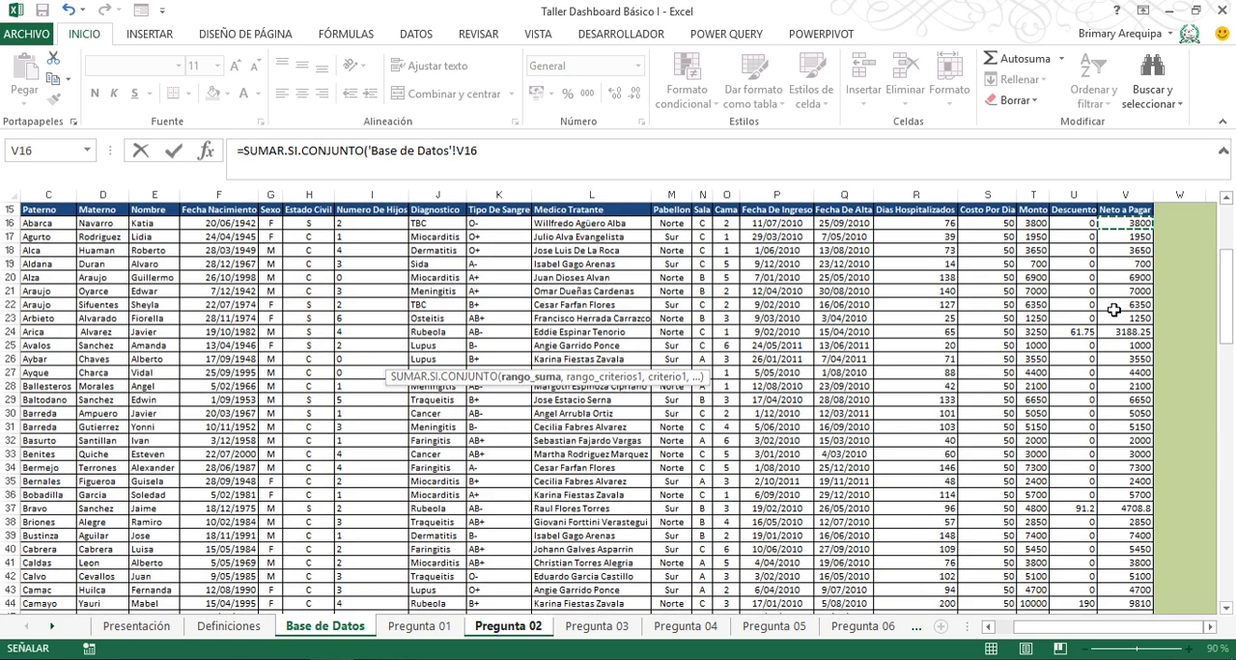
key(ctrl+shift+Down)
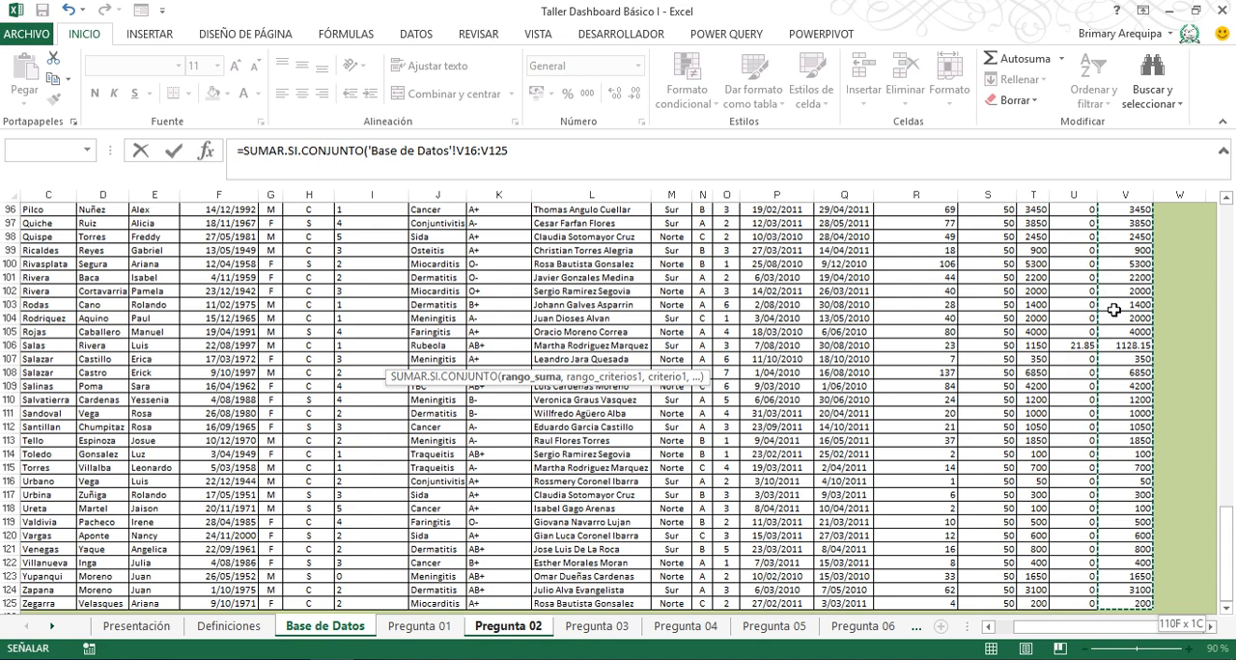
key(F4)
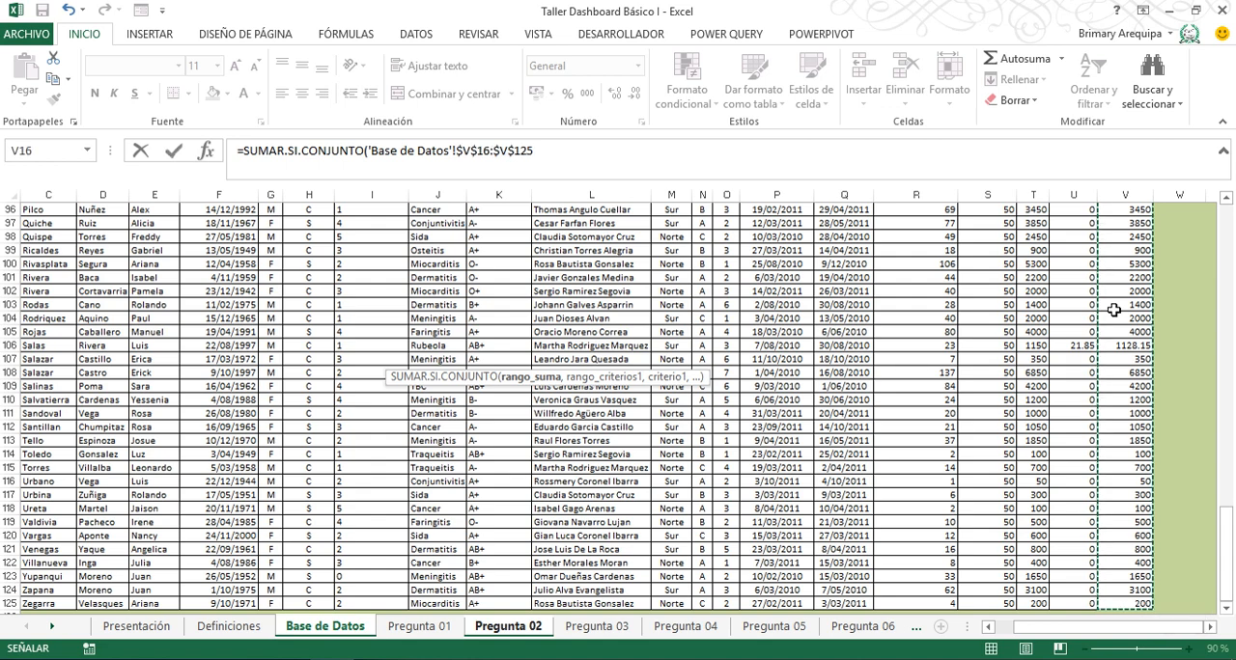
text(,)
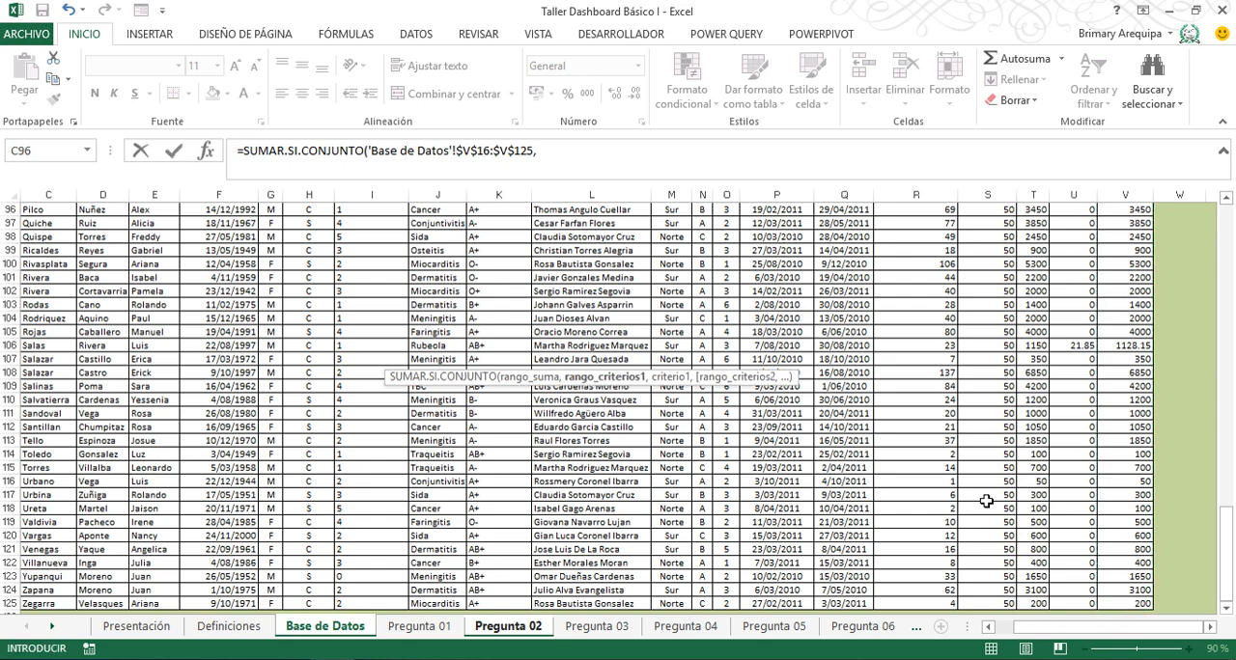
- Add the Fecha De Ingreso range $P$16:$P$125 from Base de Datos as the first criteria range, with absolute references
click(779, 289)
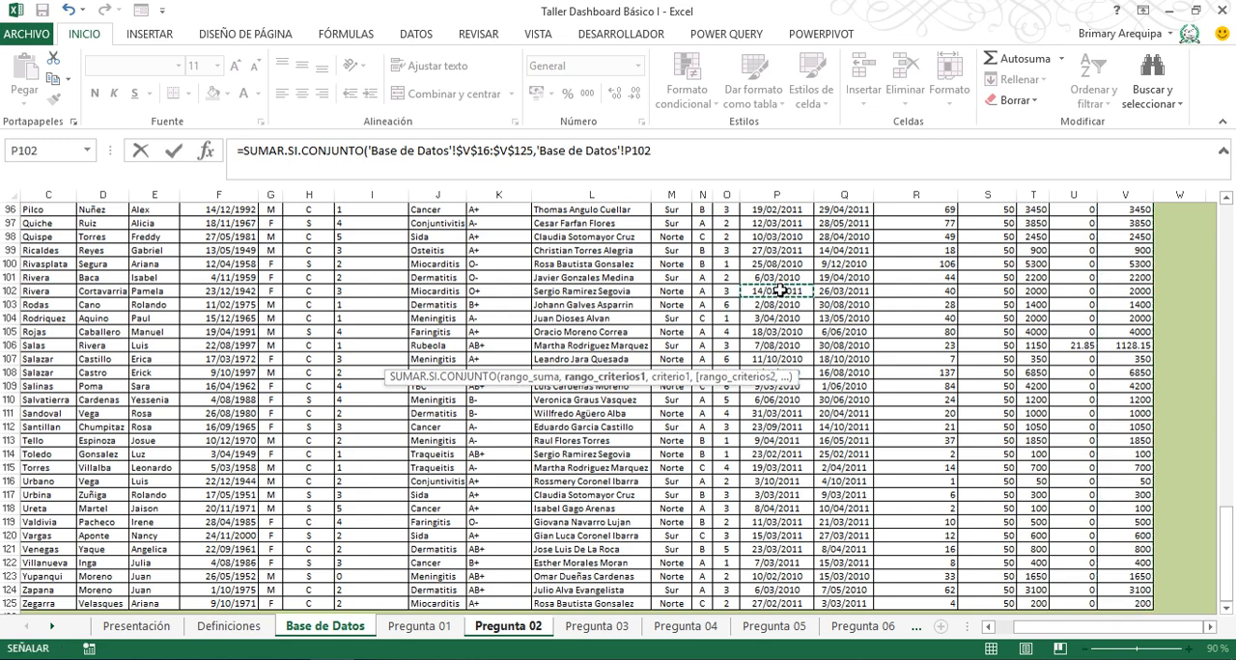
key(ctrl+Up)
key(Down)
key(ctrl+shift+Down)
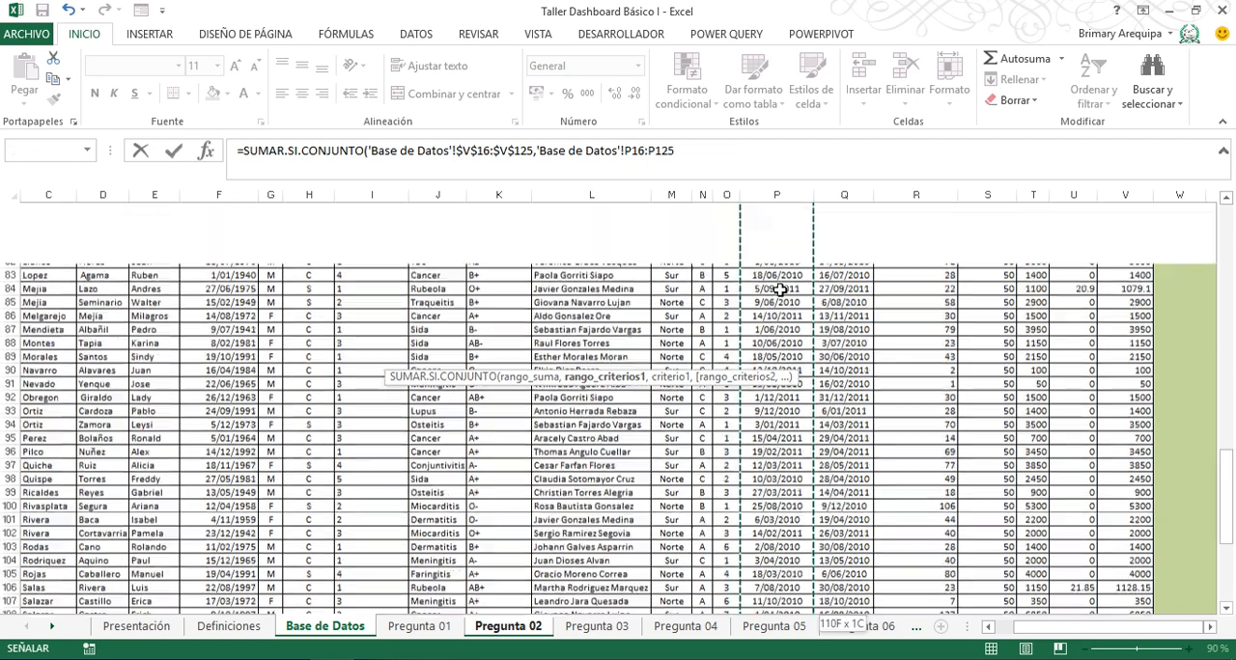
key(F4)
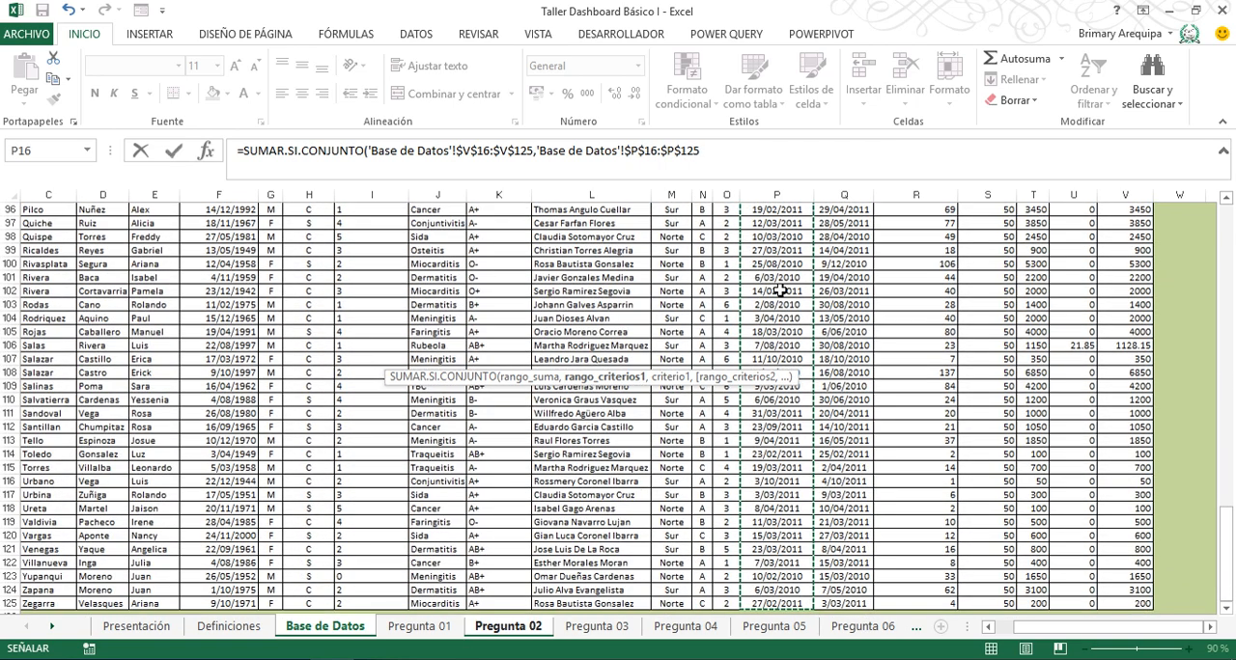
- Set the first criterion to ">=01/01/"& joined with the absolute Año Ingreso cell $E$16 on Pregunta 02
text(,">=01/01/"&)
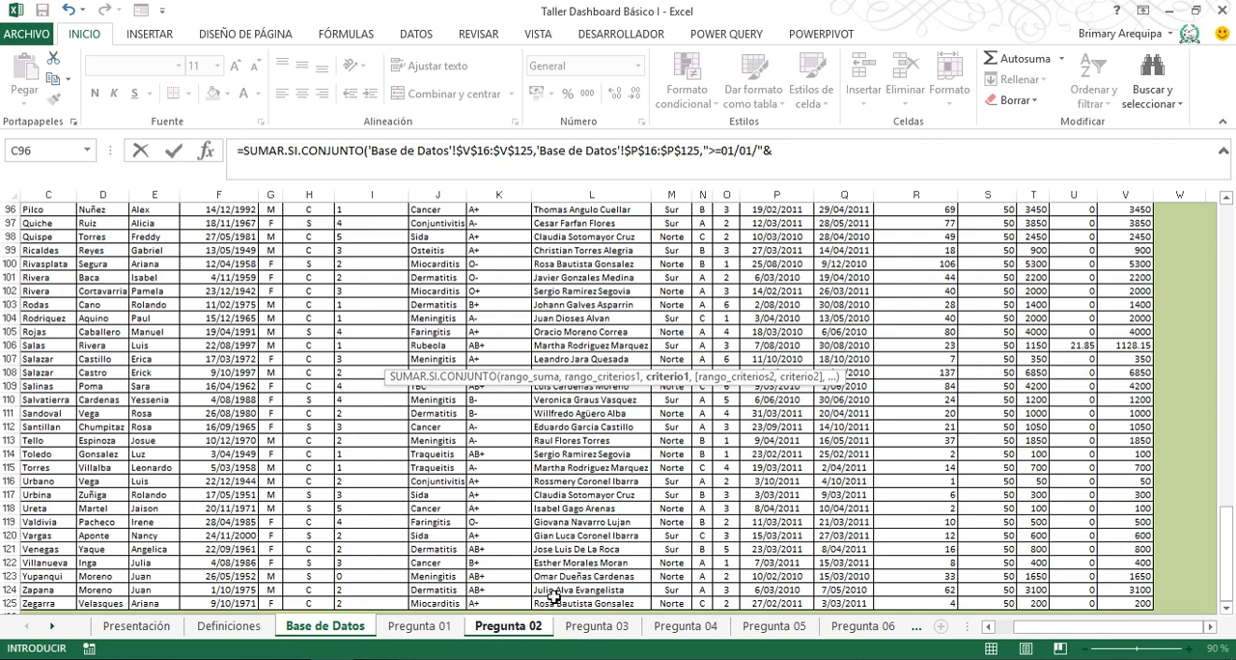
click(518, 628)
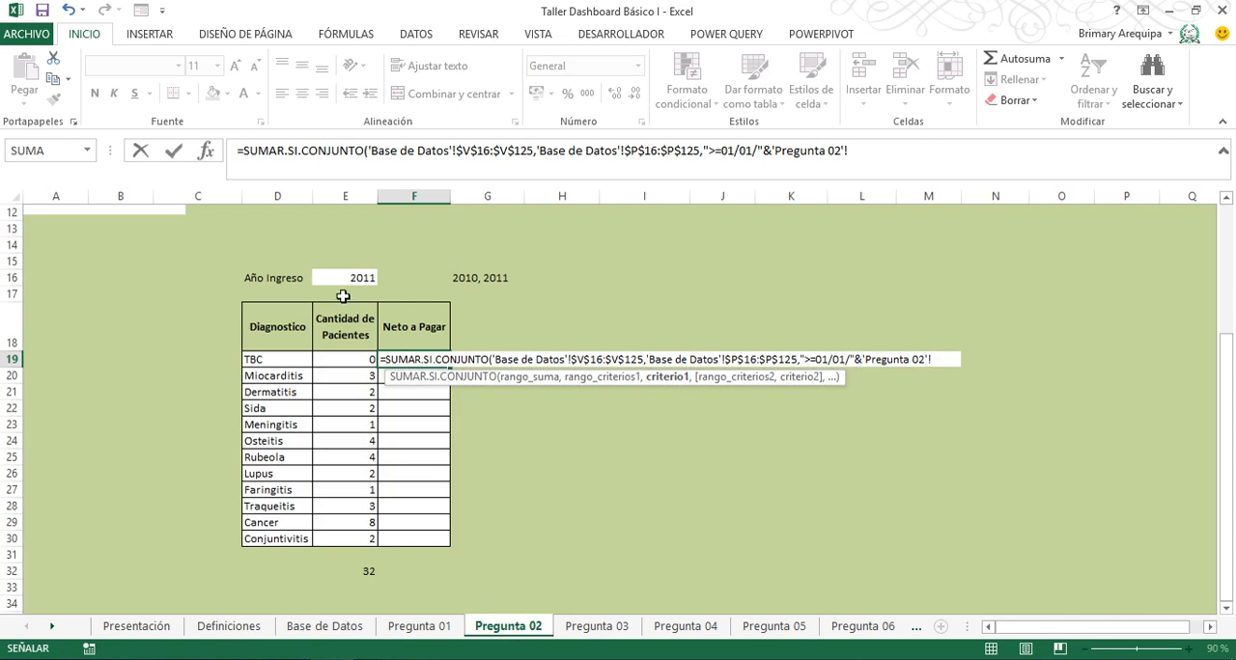
click(342, 277)
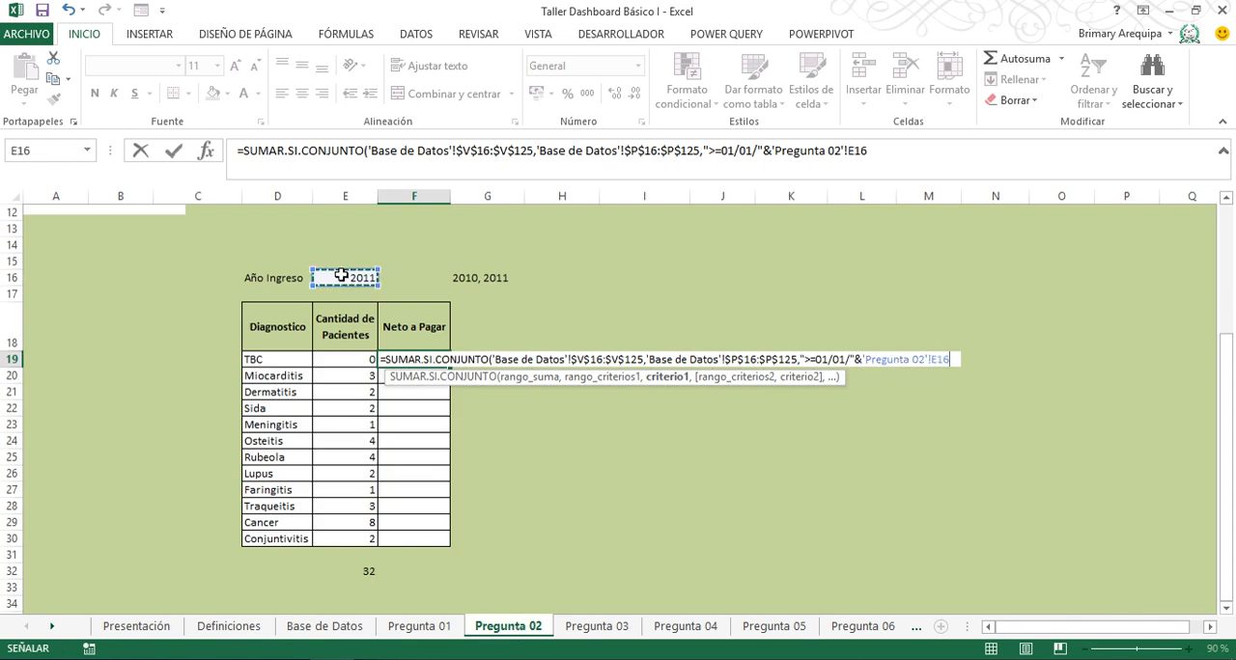
key(F4)
text(,)
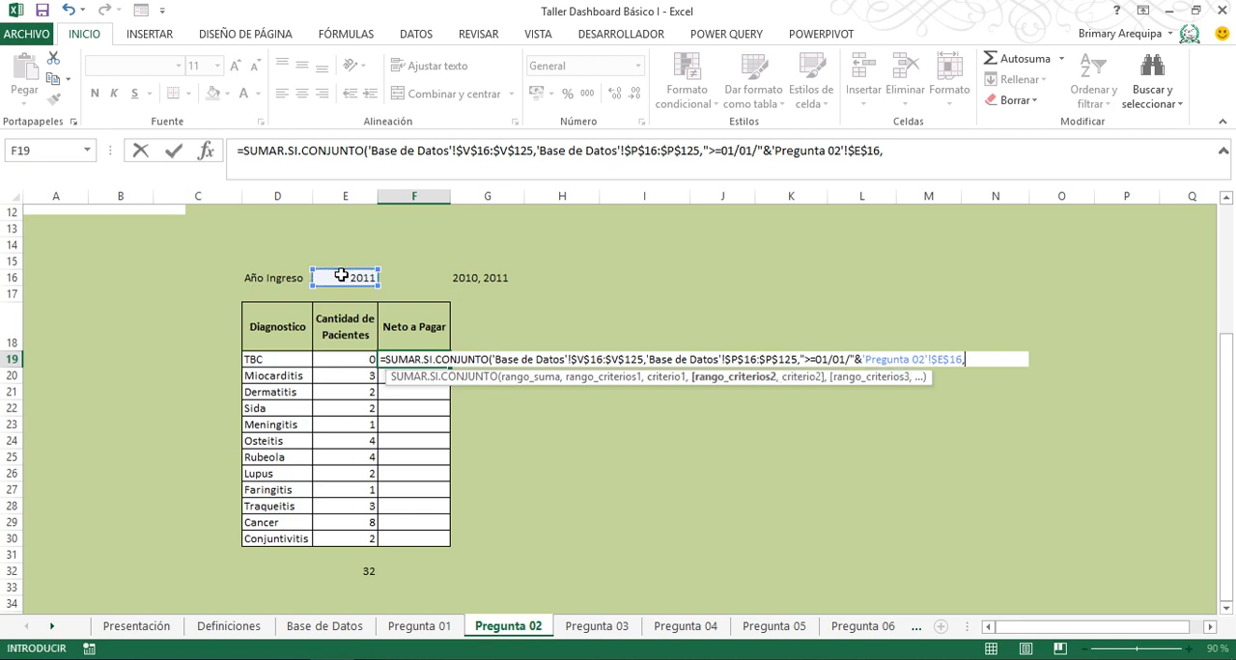
- Add the Fecha De Ingreso range $P$16:$P$125 from Base de Datos again as the second criteria range
click(496, 629)
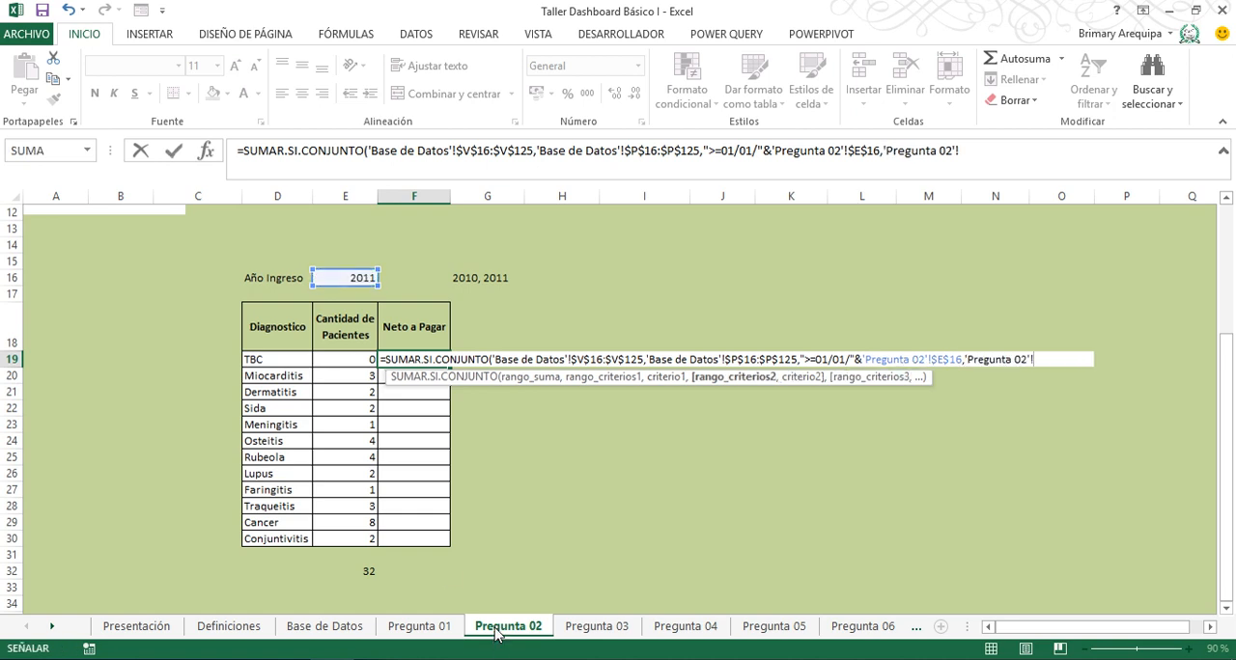
click(333, 629)
click(779, 436)
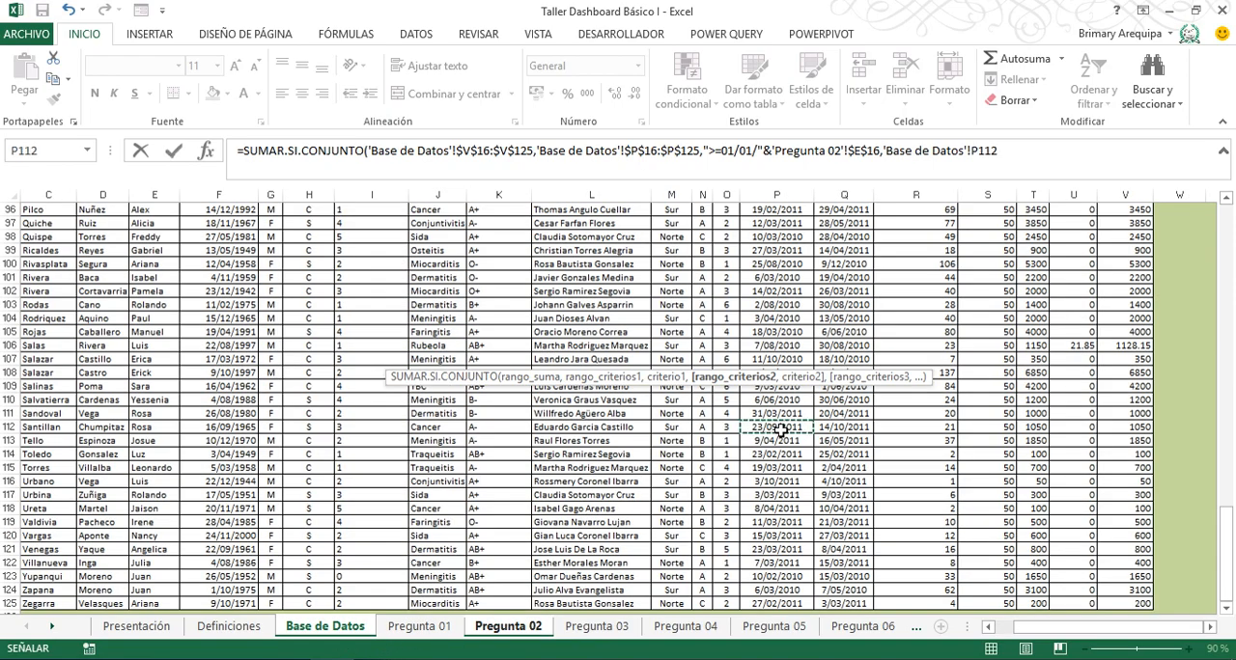
key(ctrl+Up)
key(Down)
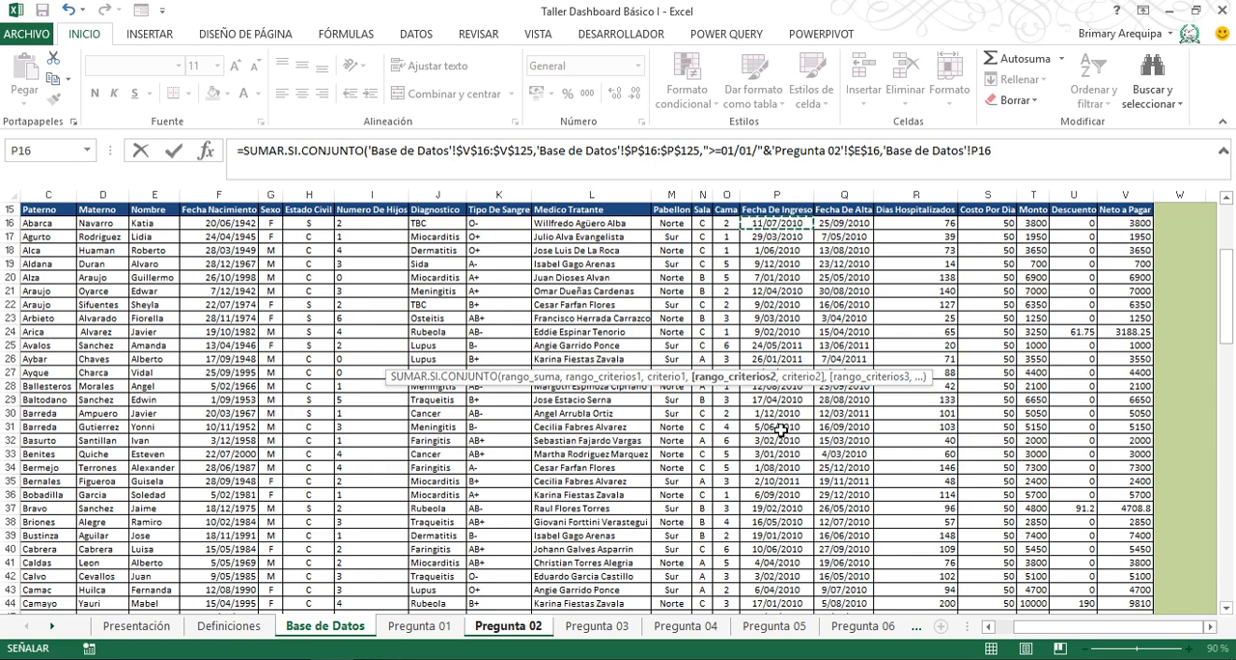
key(ctrl+shift+Down)
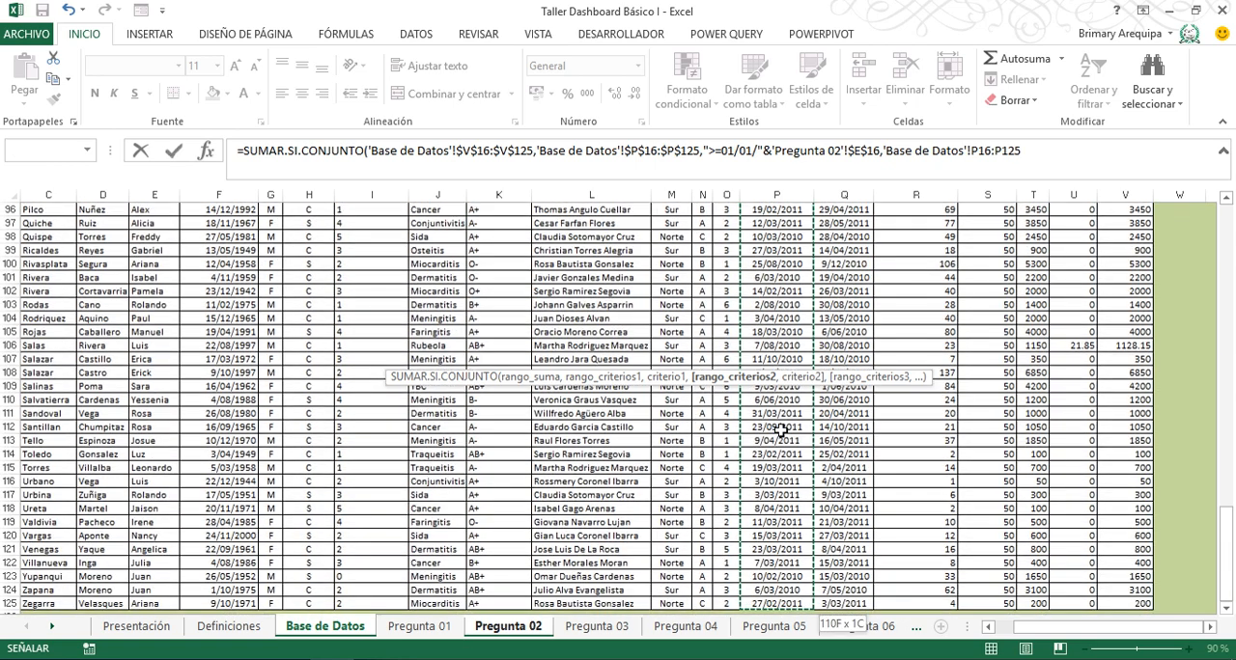
key(F4)
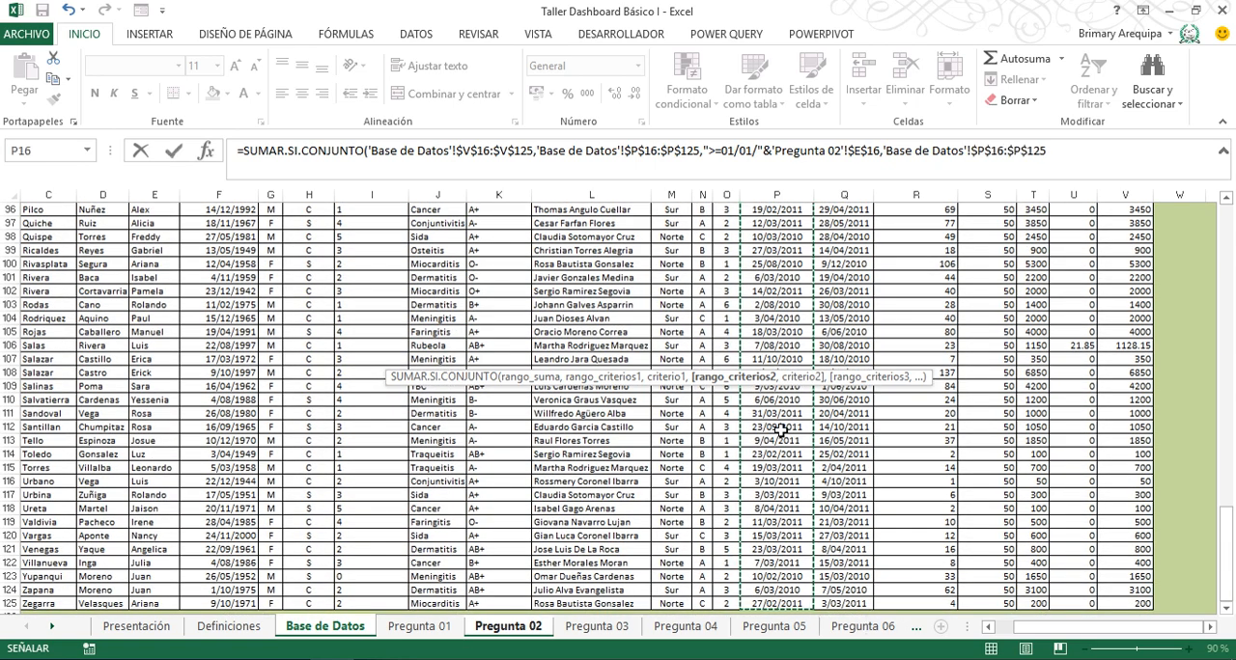
- Set the second criterion to "<=31/12/"& joined with the absolute Año Ingreso cell $E$16 on Pregunta 02
text(,"<=31/12/"&)
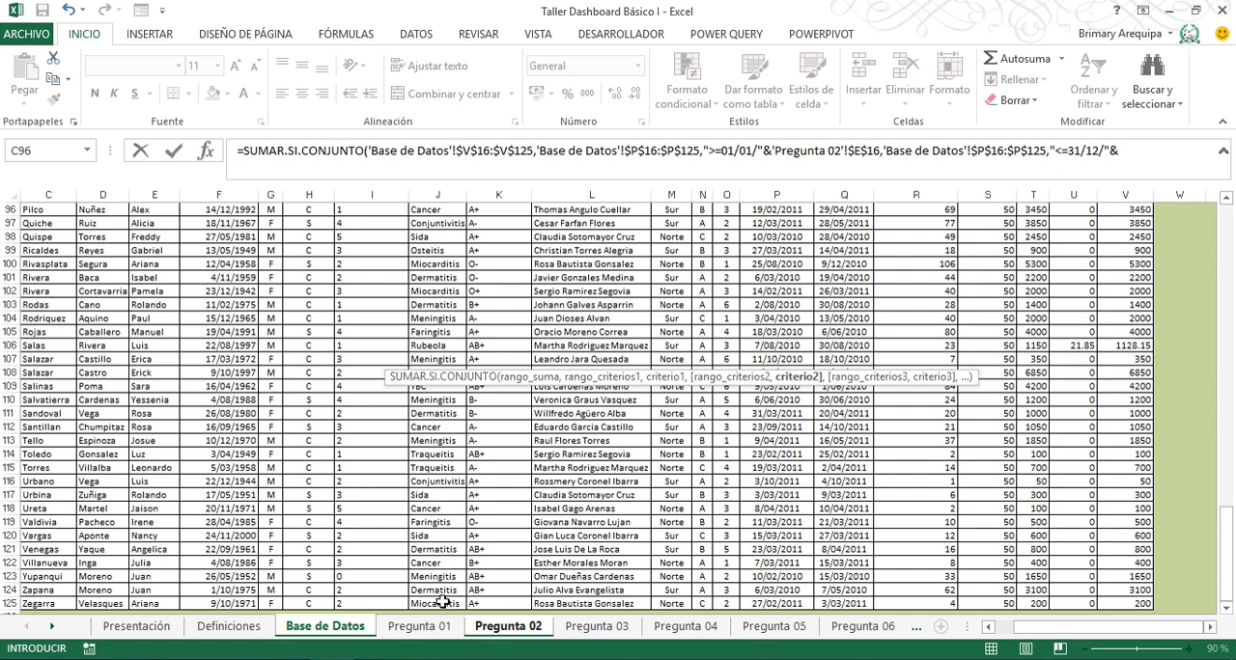
click(500, 629)
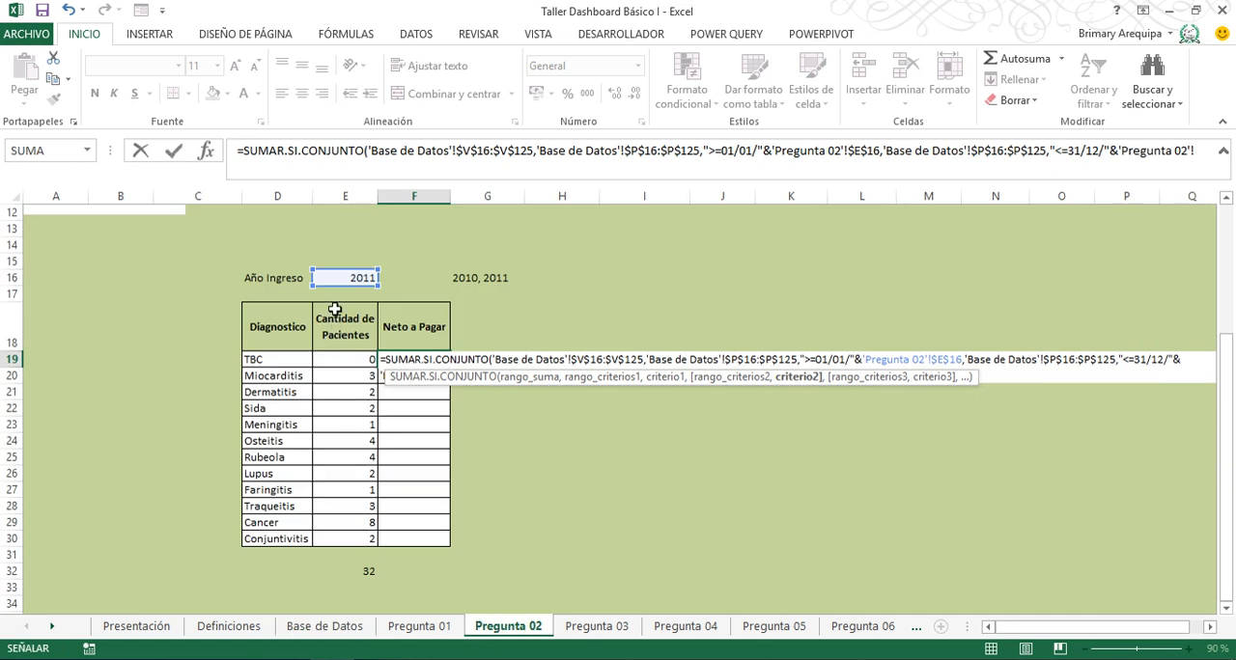
click(338, 278)
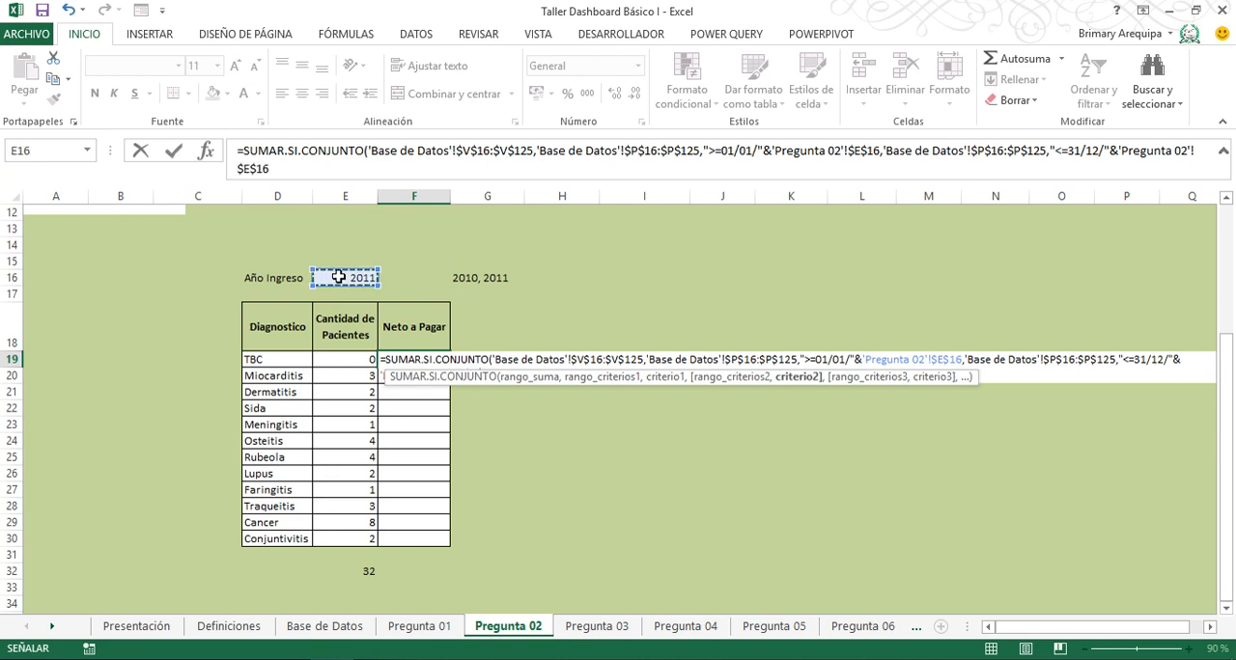
text(,)
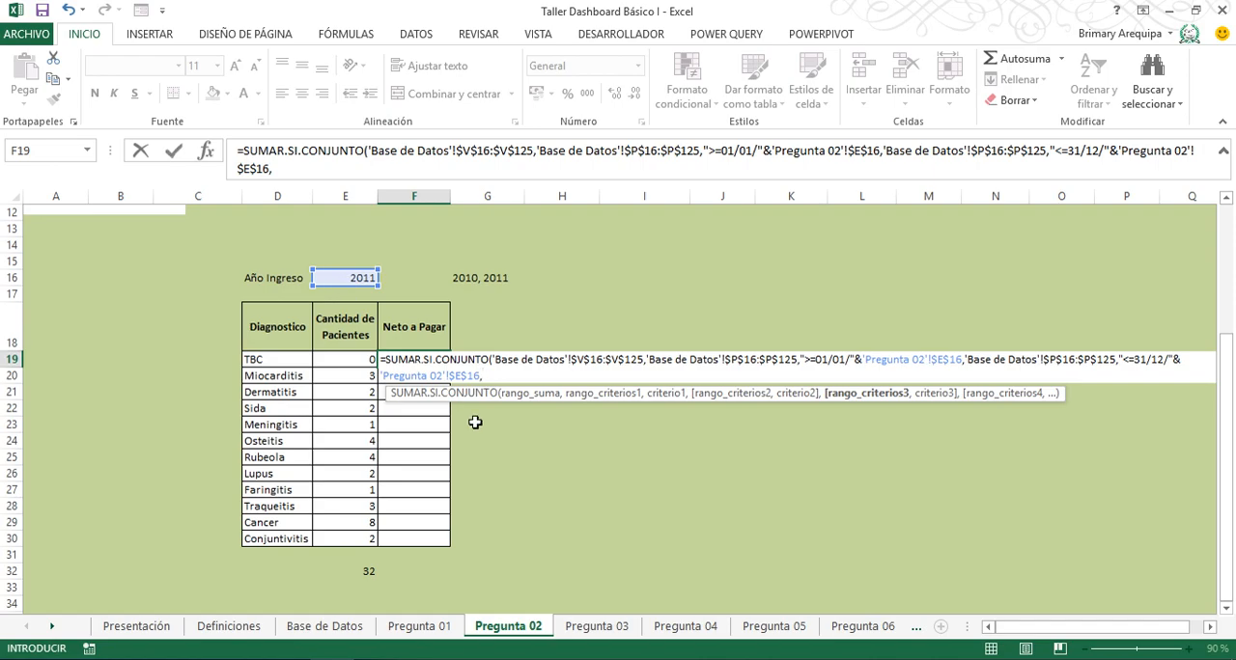
- Add the Diagnostico range $J$16:$J$125 from Base de Datos as the third criteria range, with absolute references
click(340, 633)
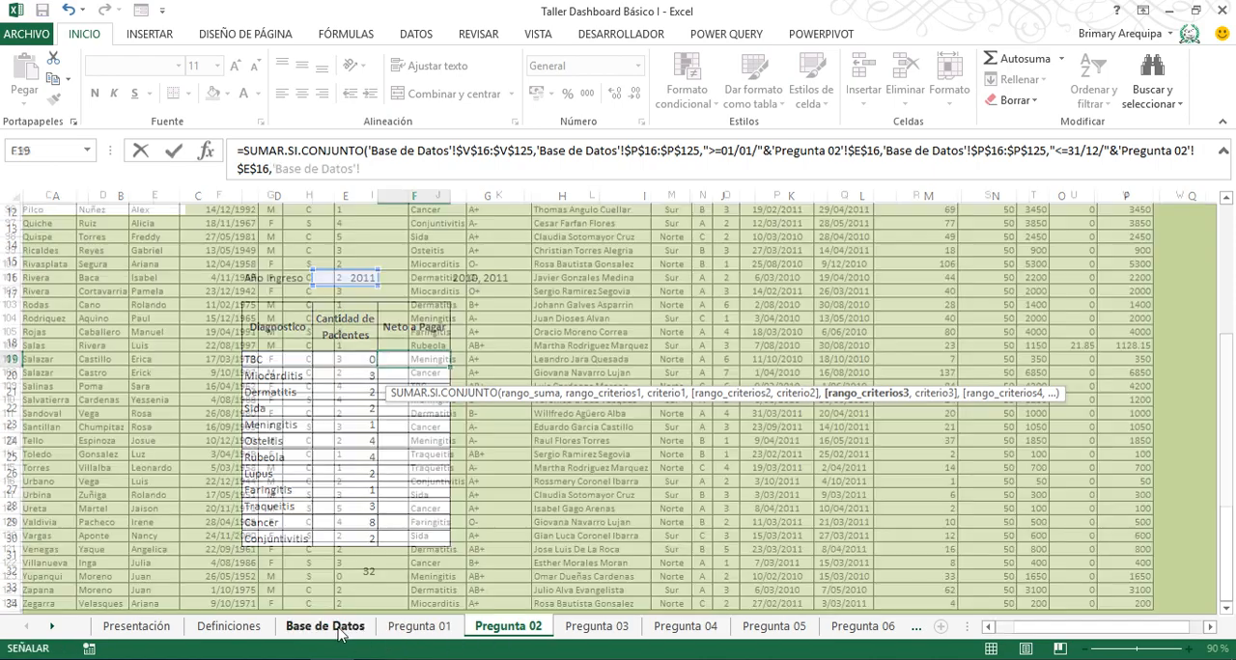
click(437, 458)
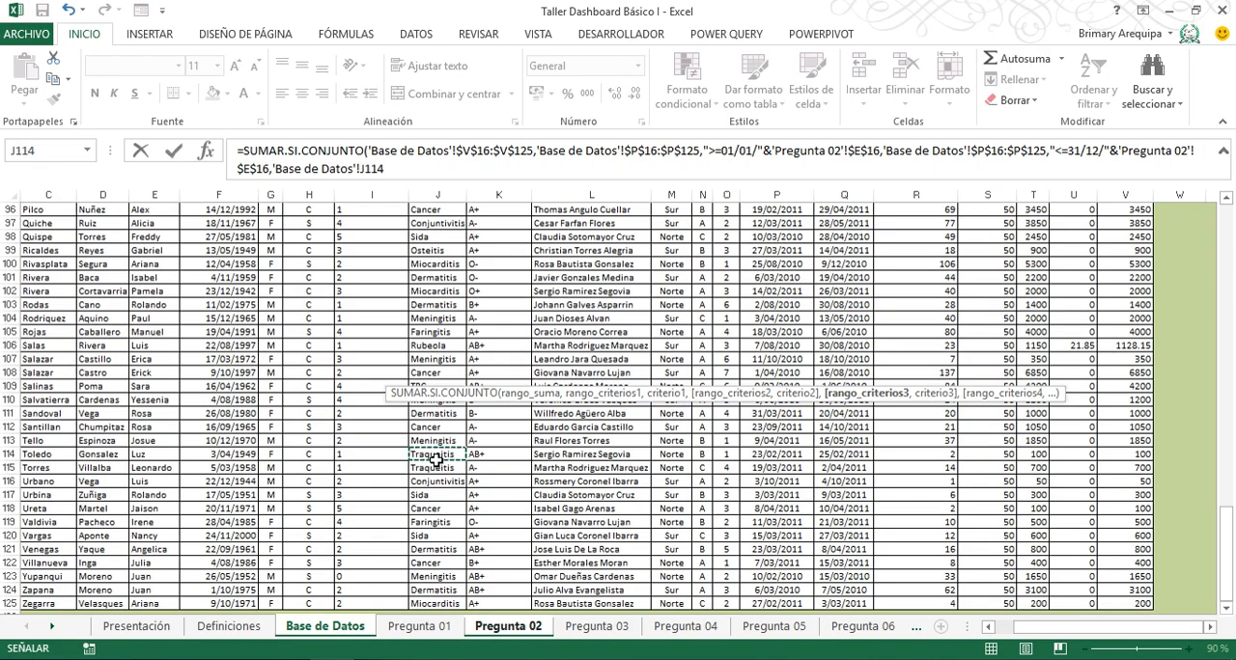
key(ctrl+Up)
key(Down)
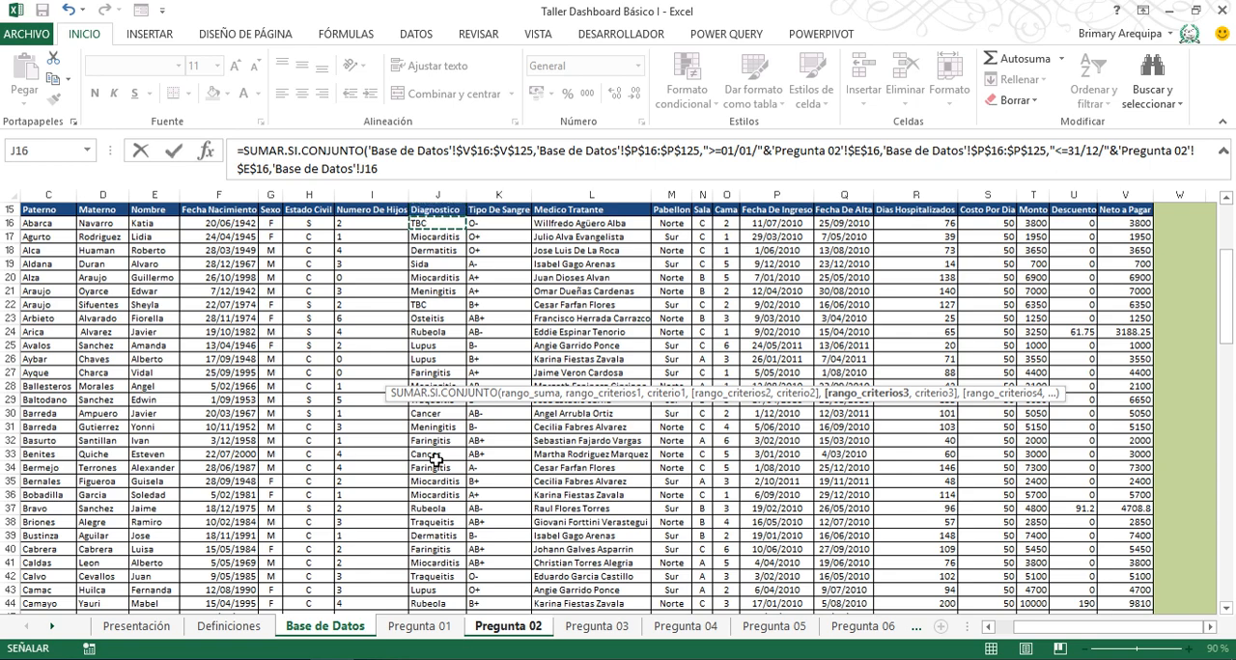
key(ctrl+shift+Down)
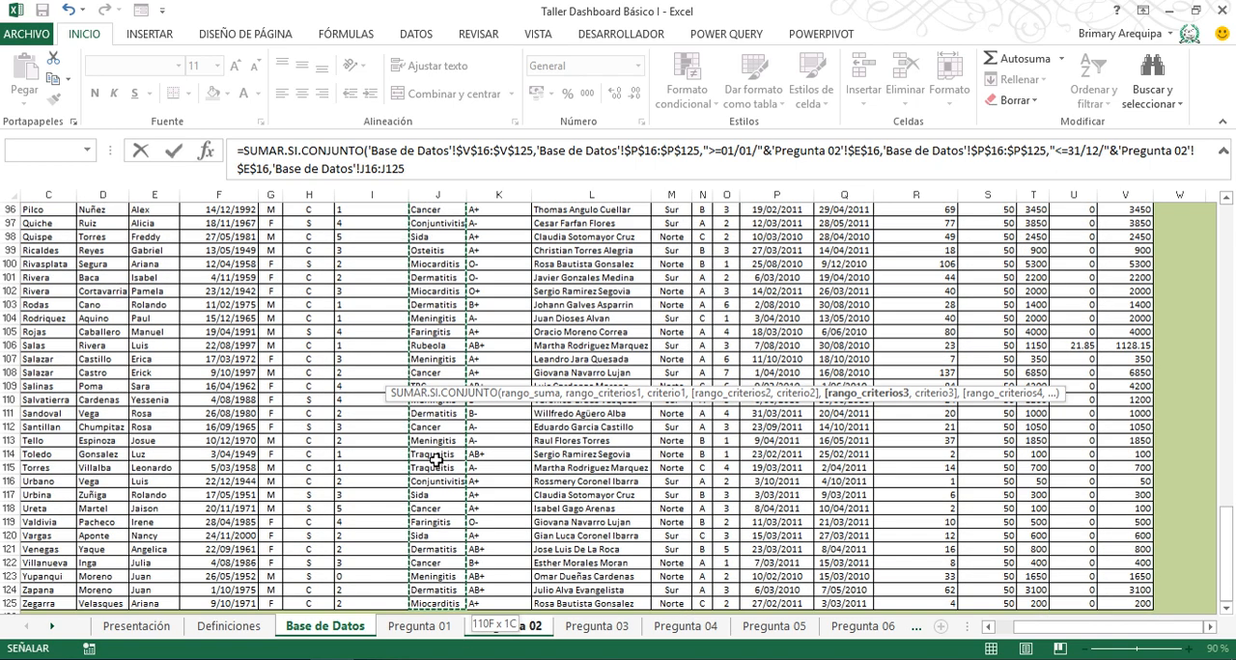
key(F4)
text(,)
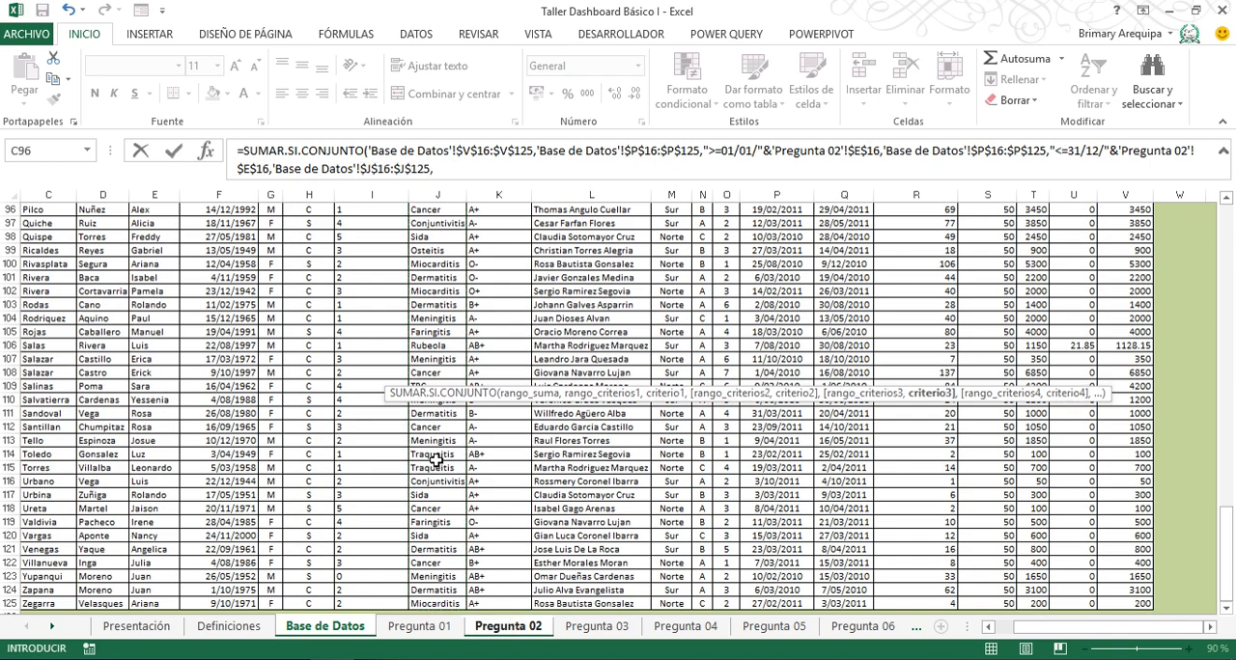
- Complete the formula with the Diagnostico cell D19 on Pregunta 02 as the third criterion, and reselect F19
click(504, 633)
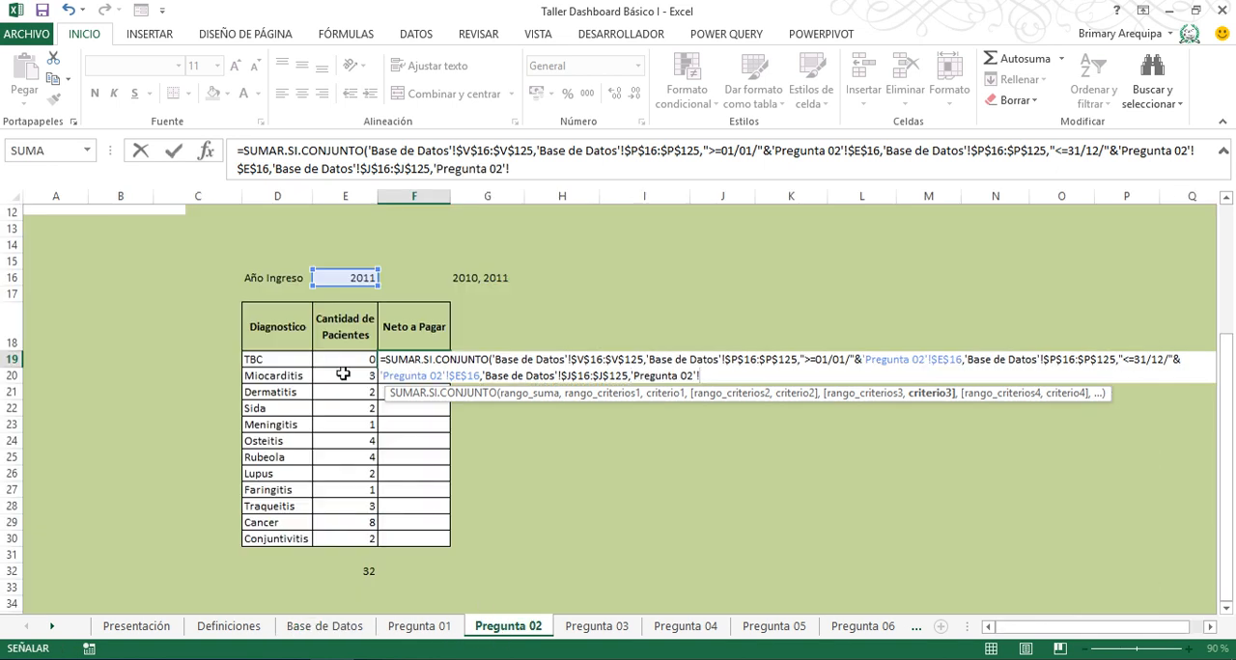
click(259, 358)
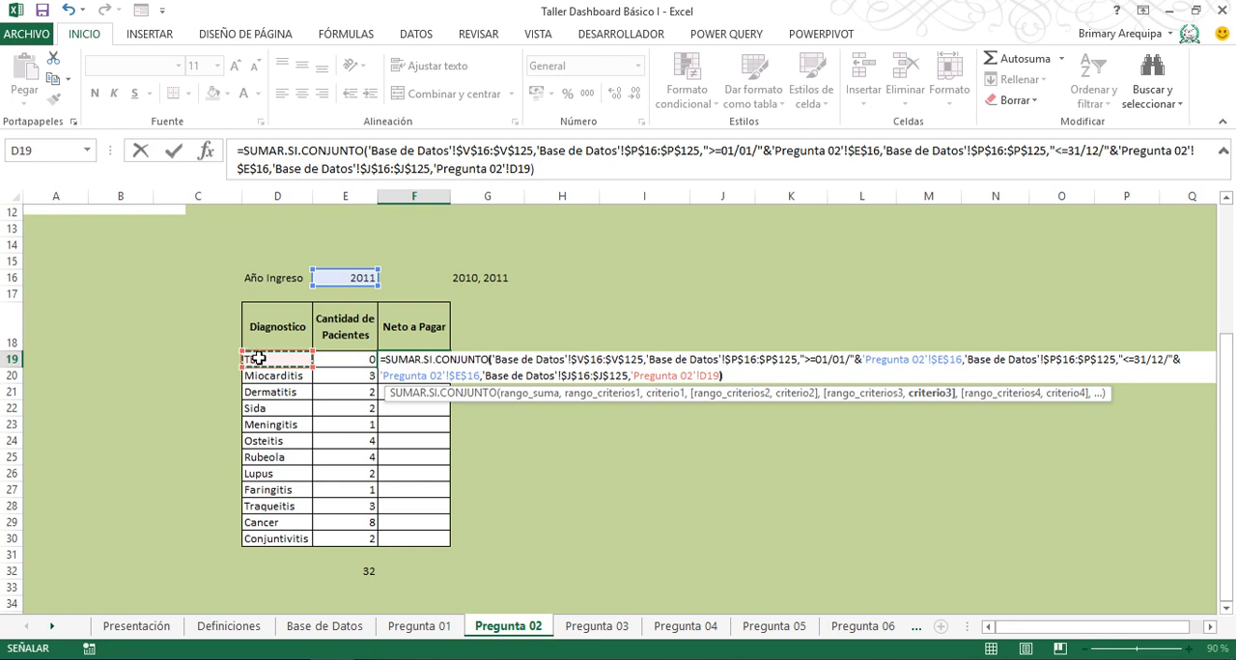
text())
key(Return)
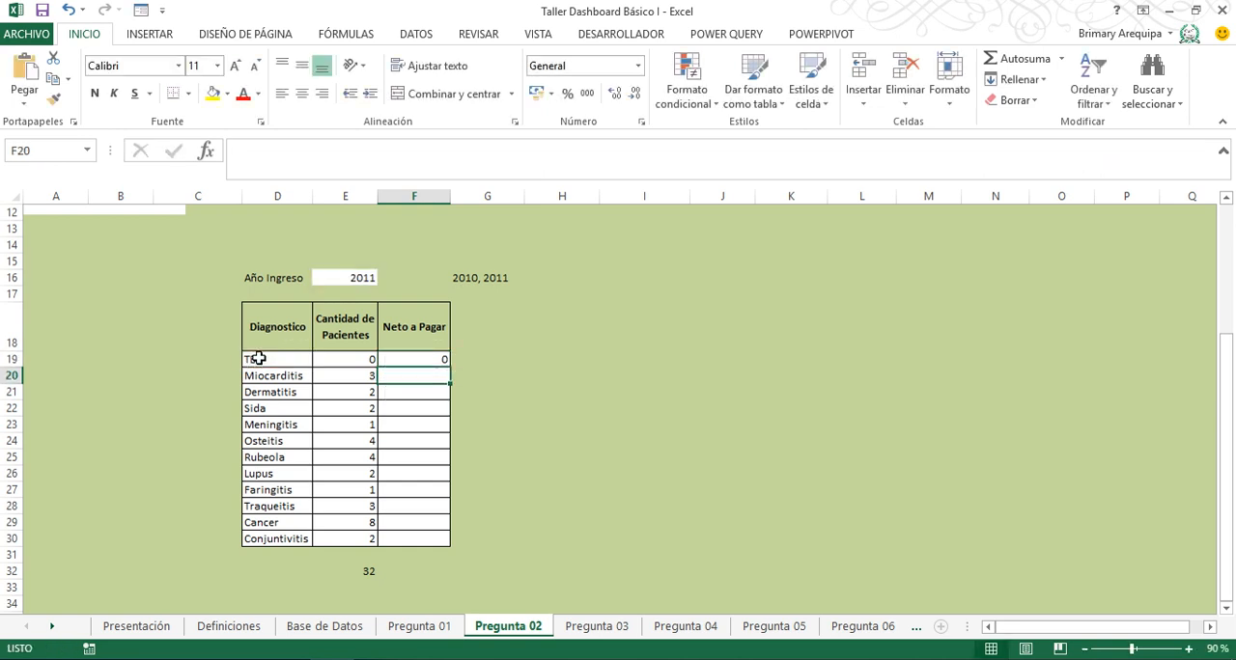
click(417, 359)
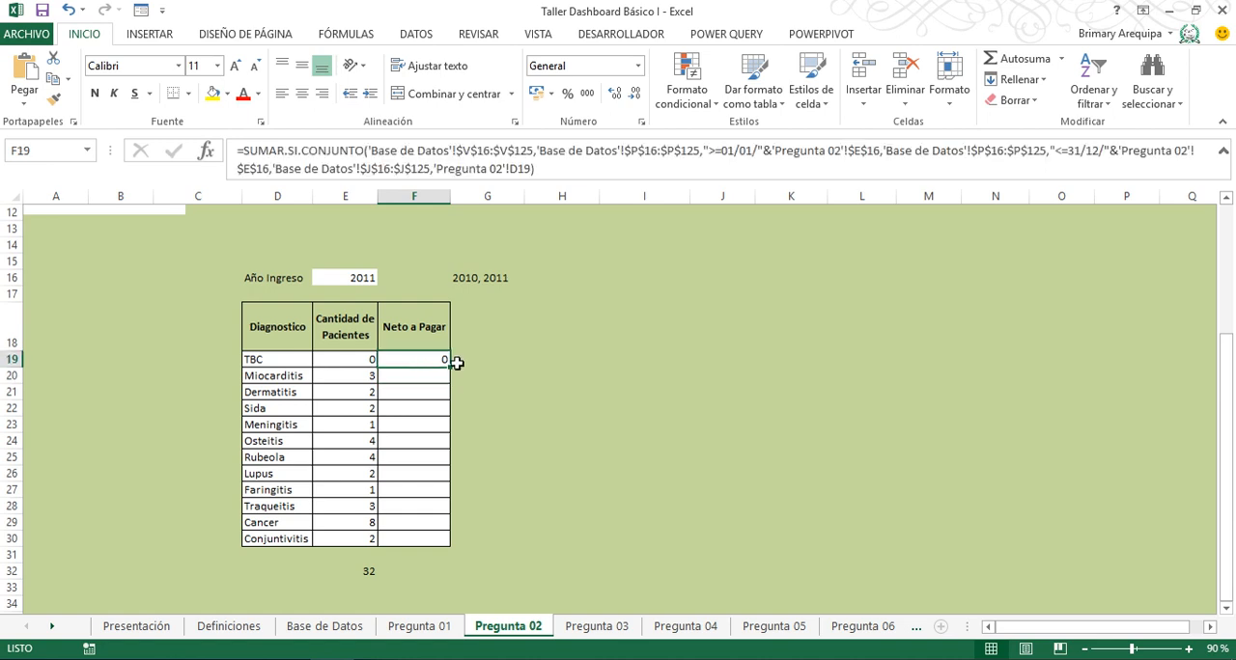
- Fill the Neto a Pagar formula down to F30 and total F19:F30 in F32 with SUMA
drag(450, 368, 430, 549)
click(415, 573)
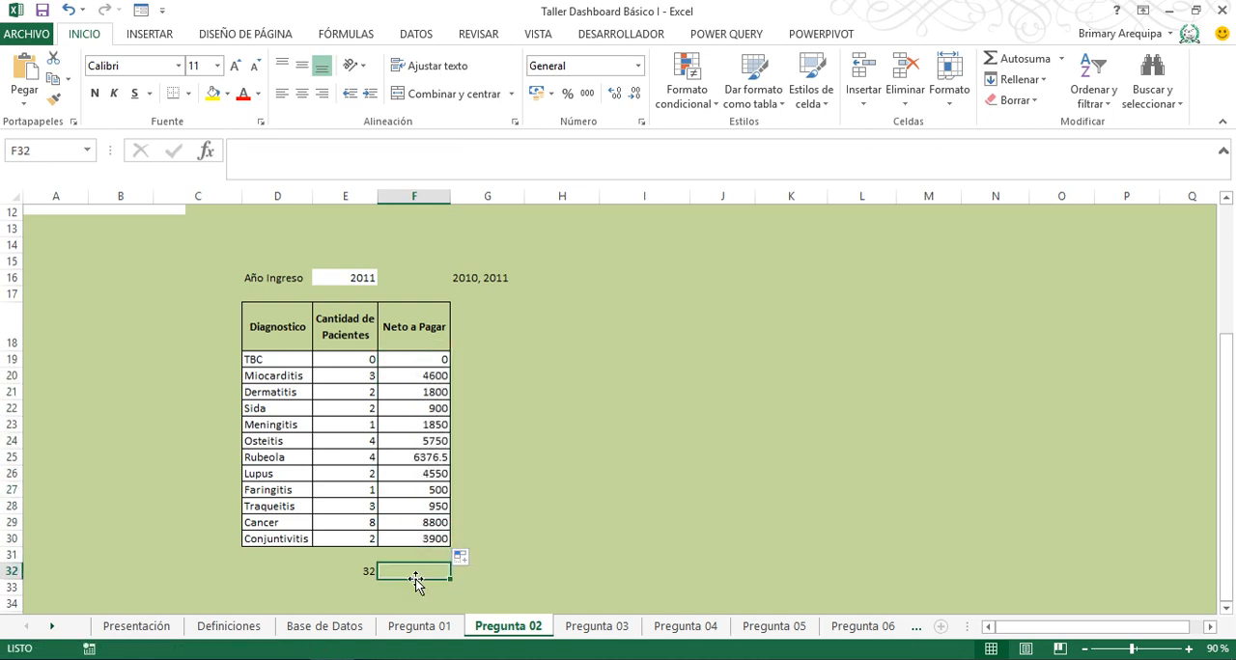
text(=sum)
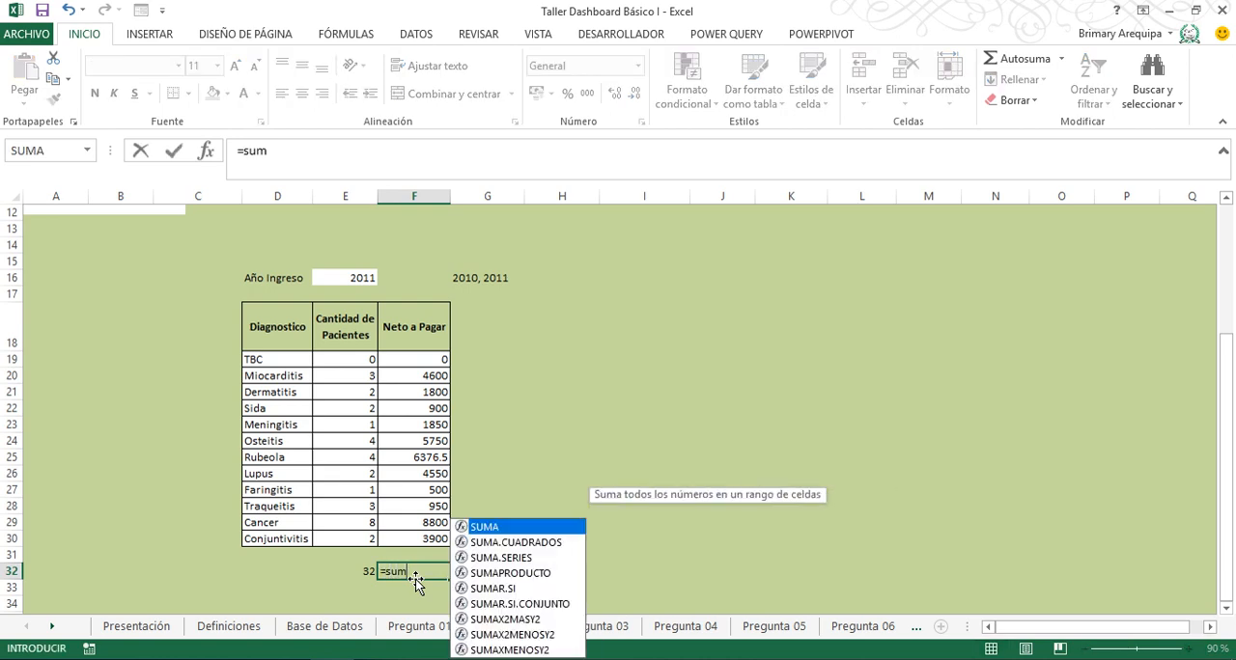
text(a()
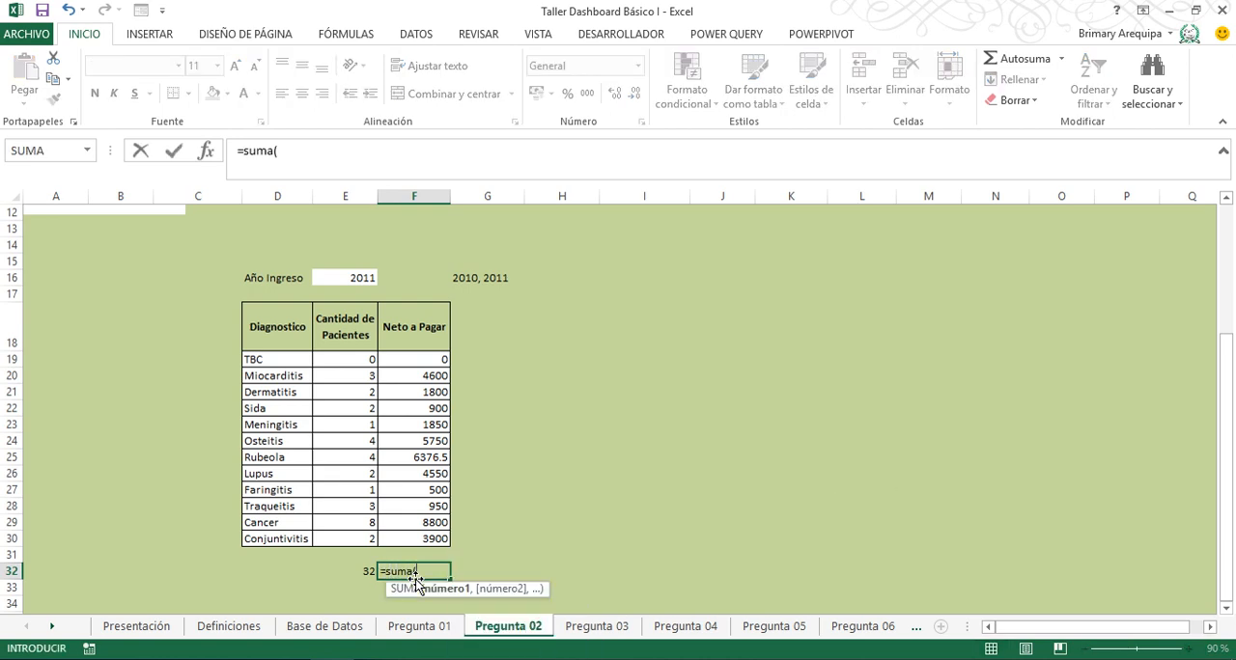
key(Up)
key(Up)
key(shift+Up)
key(shift+Up)
key(shift+Up)
key(shift+Up)
key(shift+Up)
key(shift+Up)
key(shift+Up)
key(shift+Up)
key(shift+Up)
key(shift+Up)
key(shift+Up)
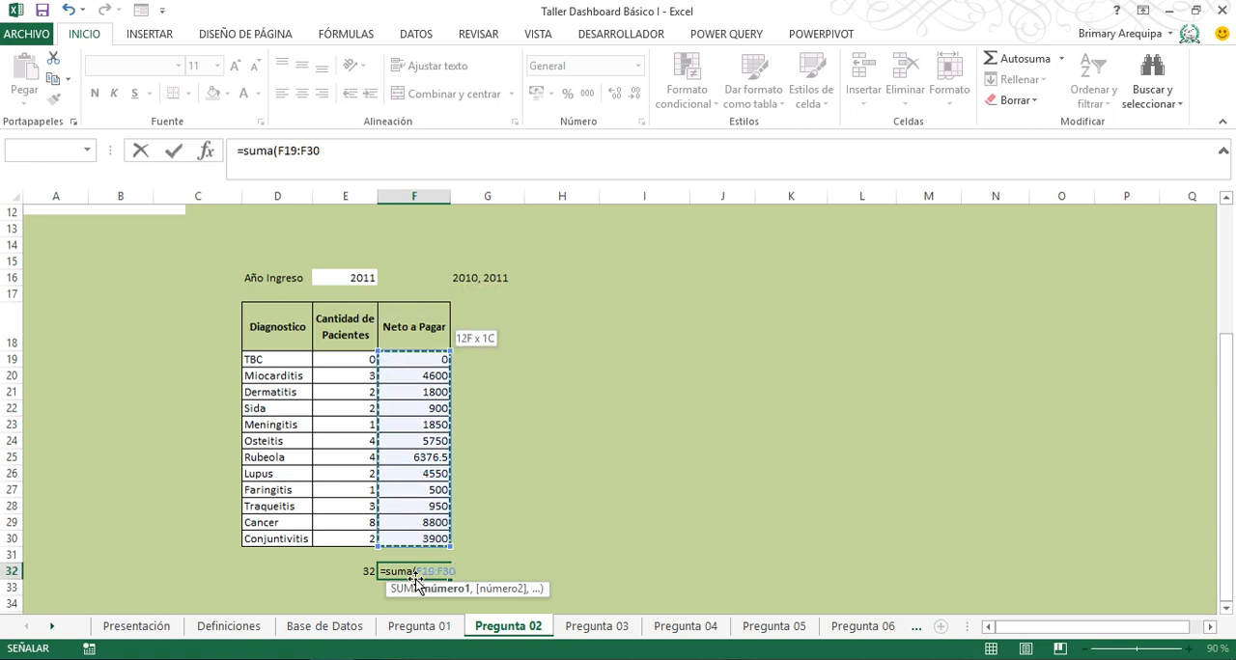
key(Return)
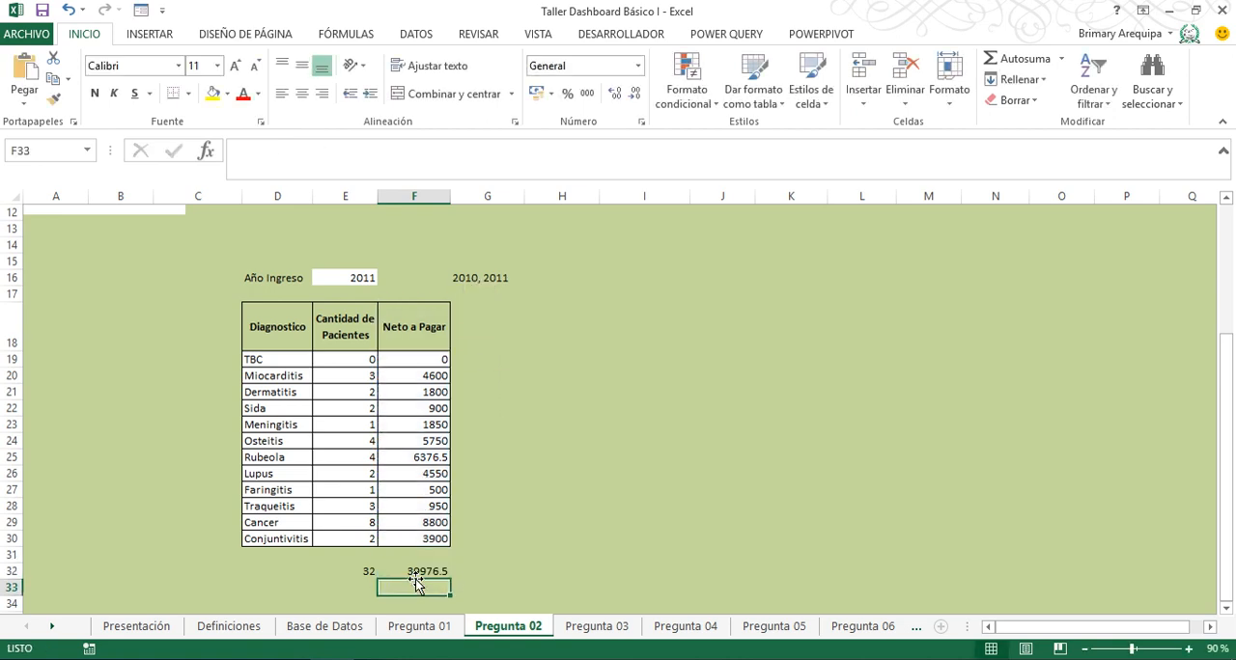
- Apply the S/ accounting format to the Neto a Pagar values and total in F19:F32, and widen column F slightly
key(Up)
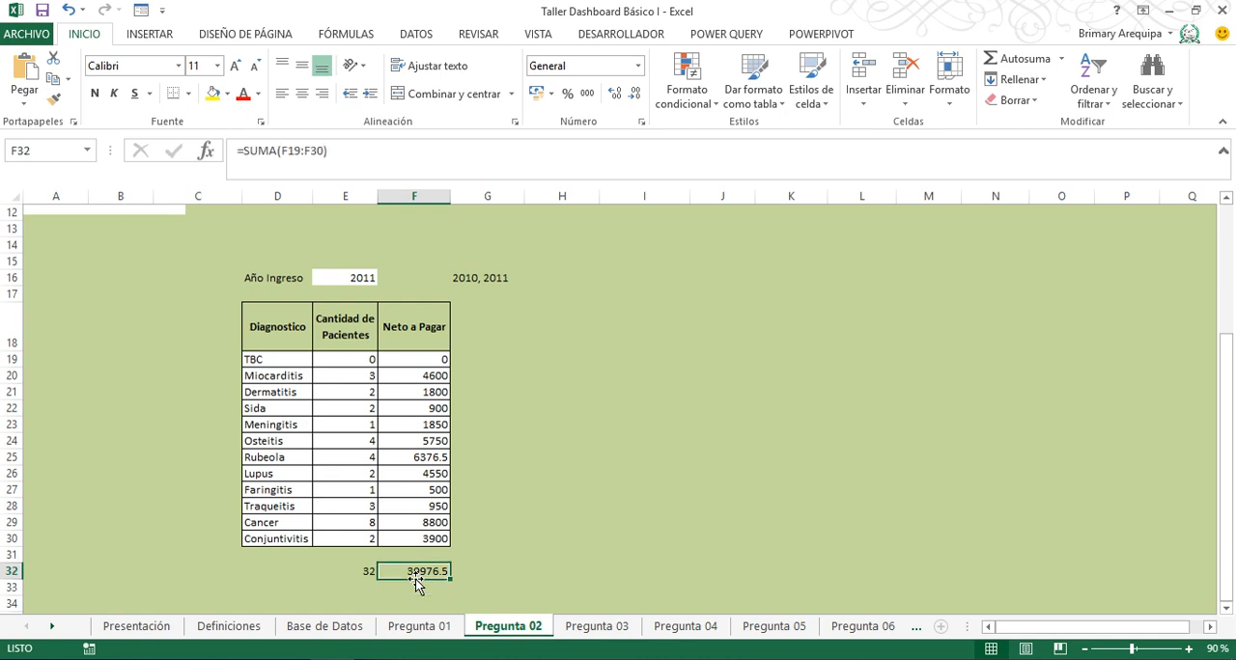
key(shift+Up)
key(shift+Up)
key(shift+Up)
key(shift+Up)
key(shift+Up)
key(shift+Up)
key(shift+Up)
key(shift+Up)
key(shift+Up)
key(shift+Up)
key(shift+Up)
key(shift+Up)
key(shift+Up)
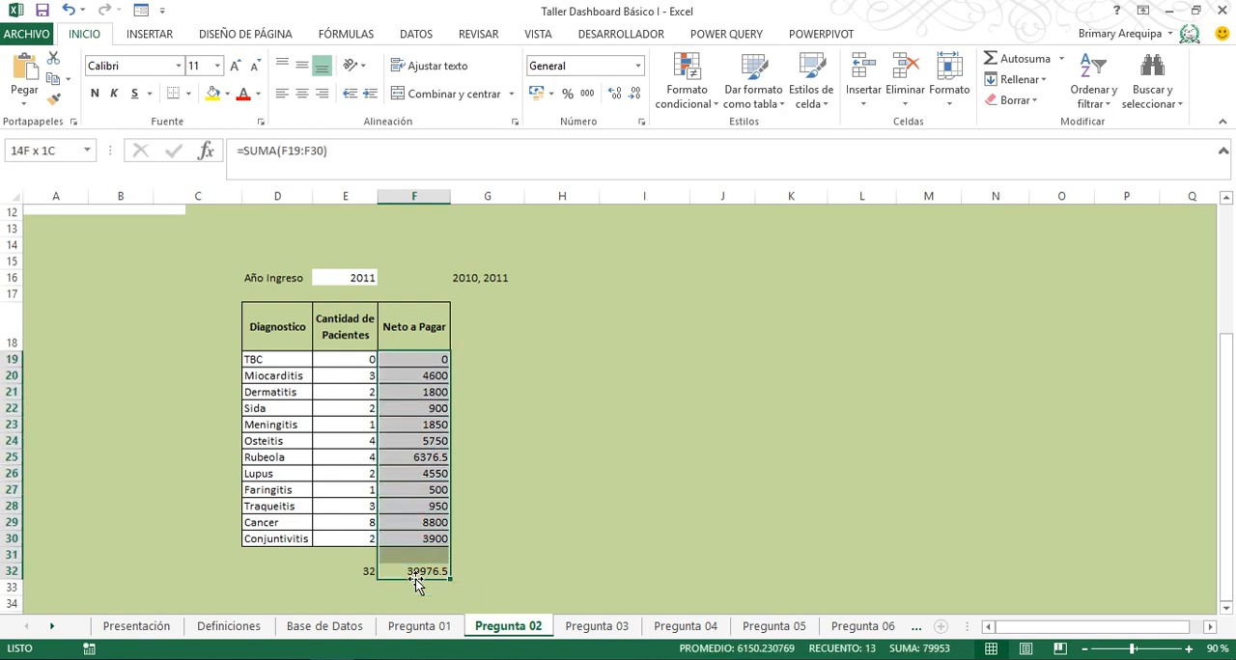
click(536, 94)
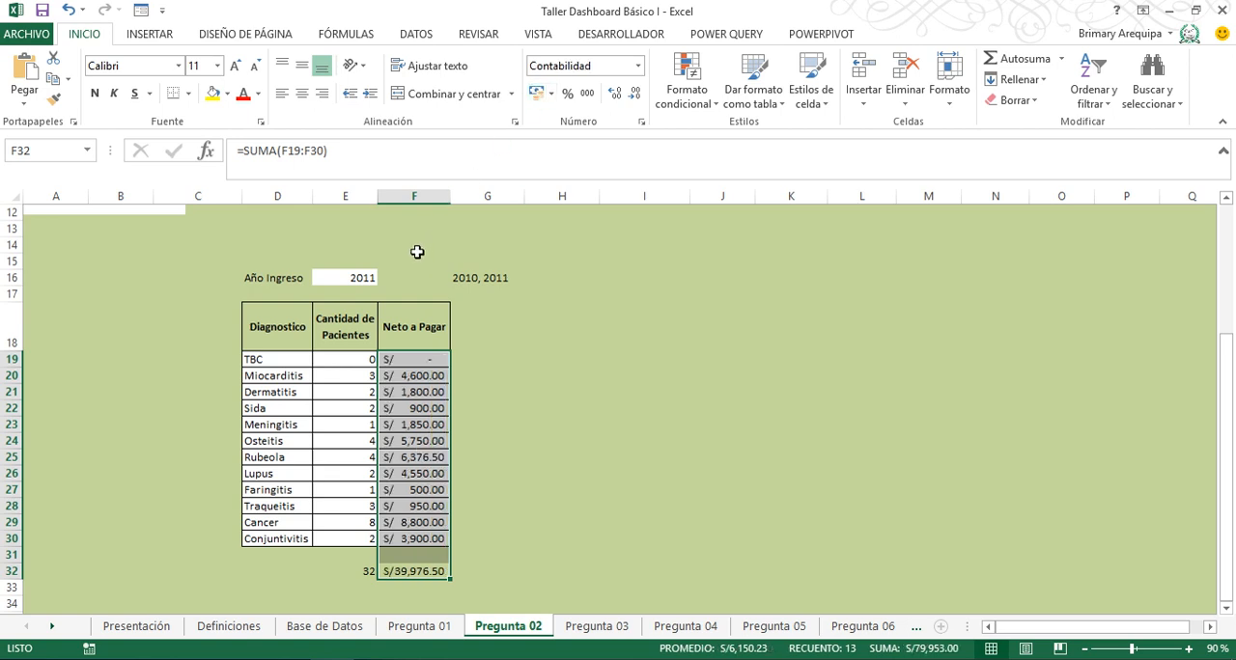
drag(452, 195, 465, 195)
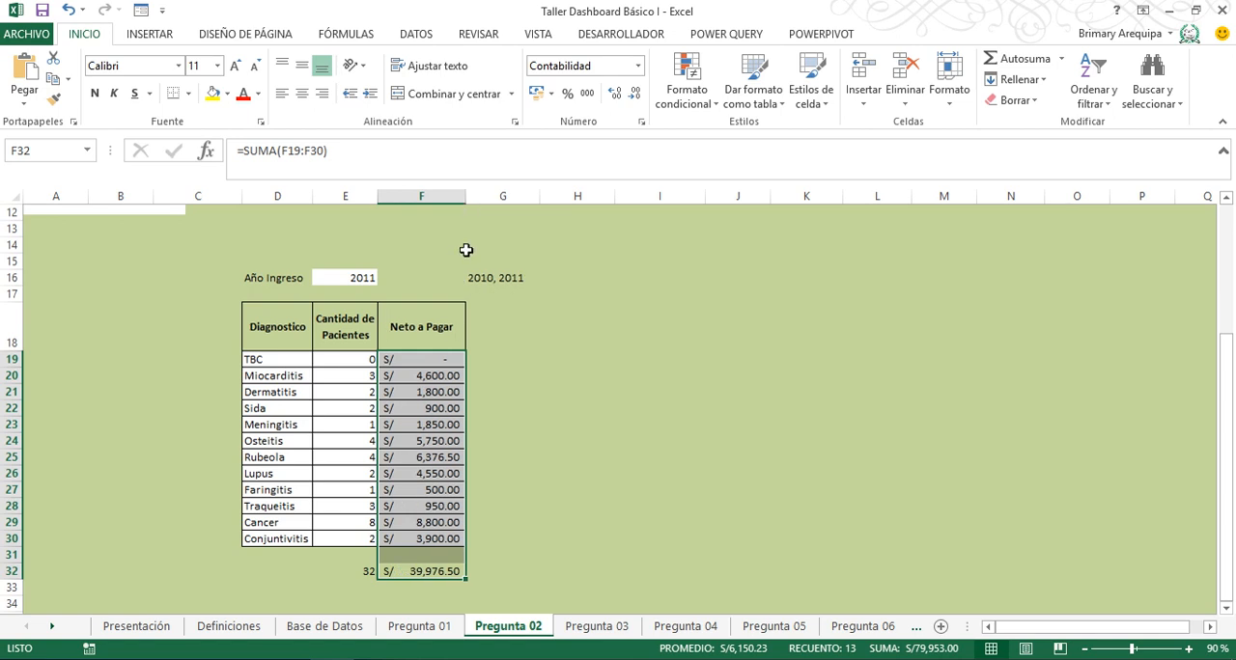
click(504, 425)
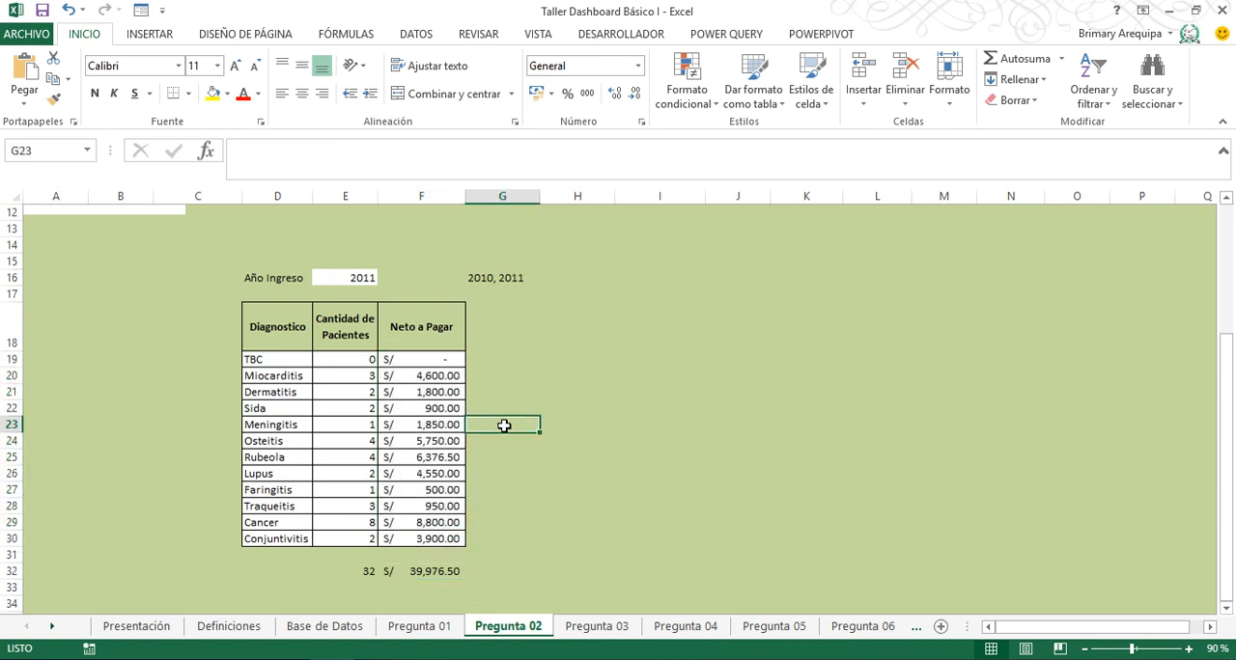
- On the Pregunta 03 sheet, clear the existing Ingreso Neto formulas in G24:G30 of Pregunta 1
click(595, 626)
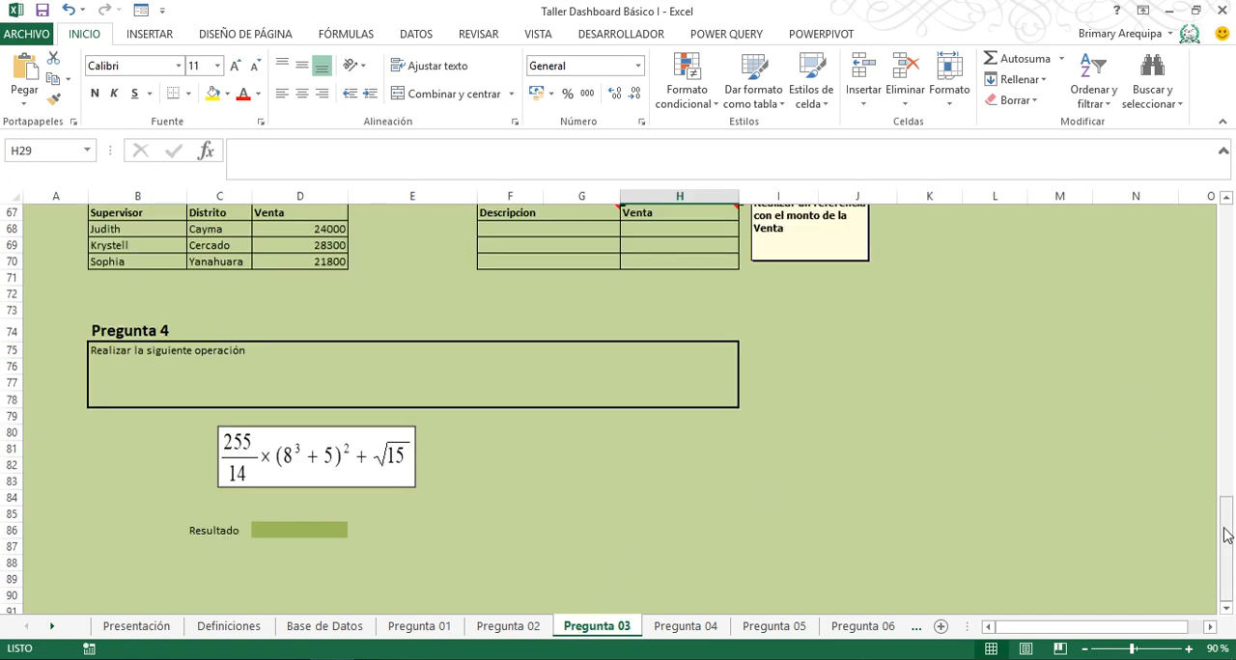
drag(1226, 535, 1219, 213)
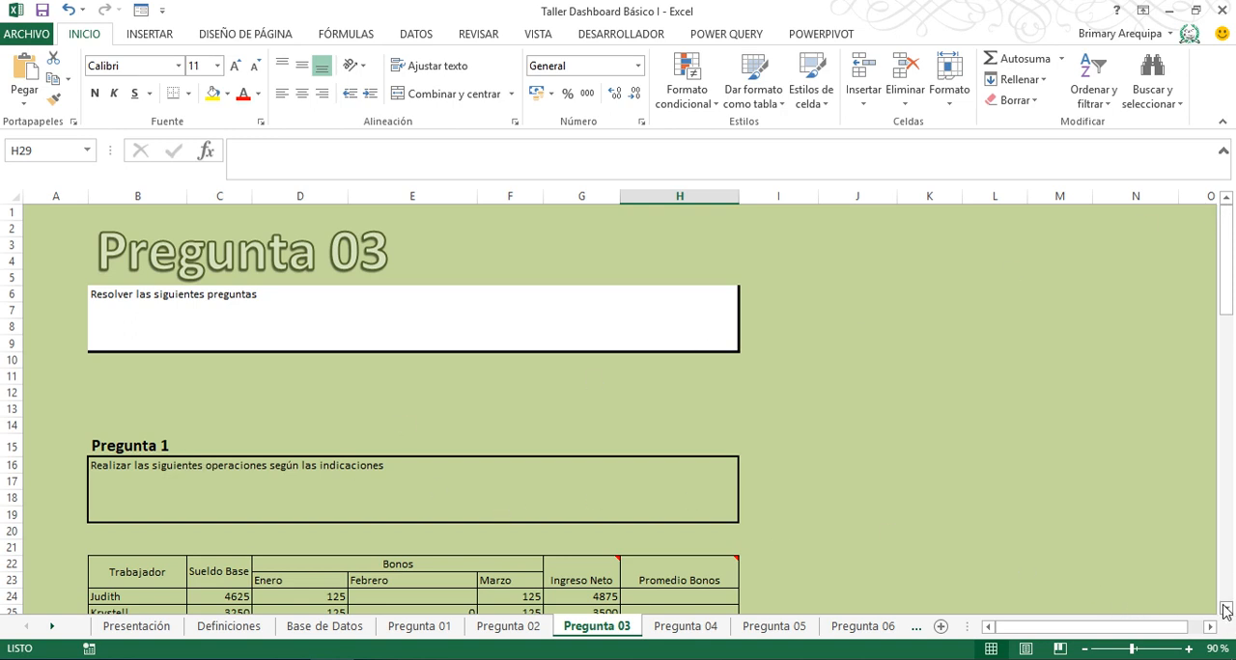
drag(1225, 610, 1225, 610)
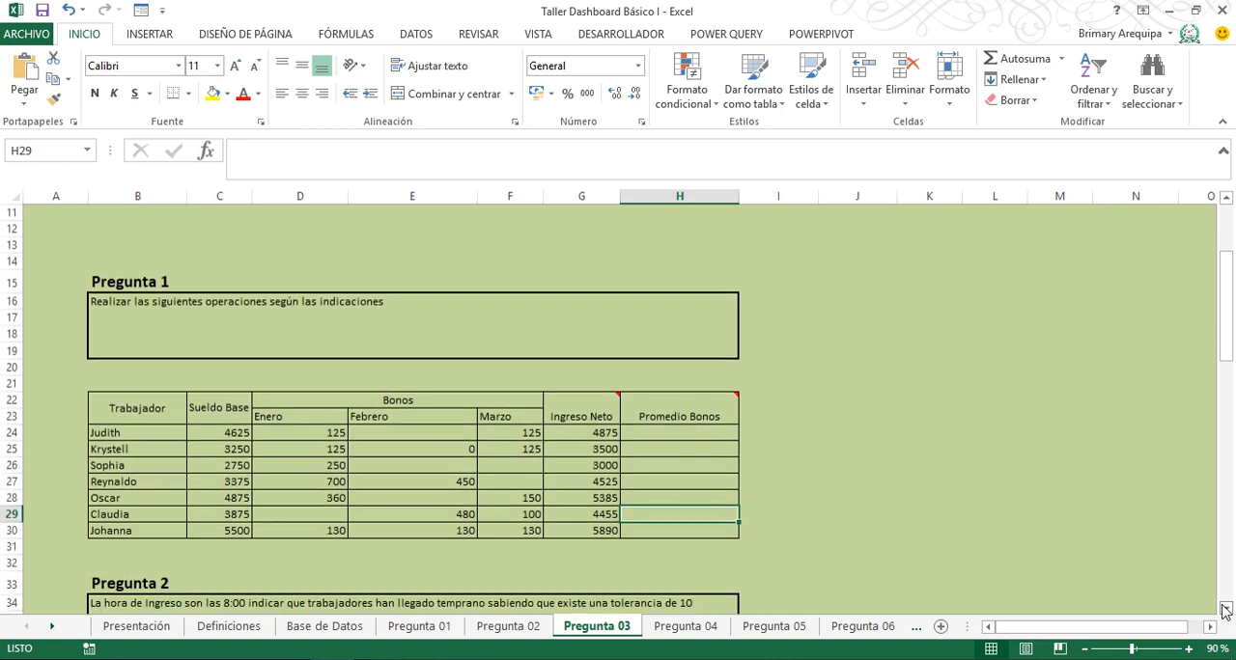
click(578, 433)
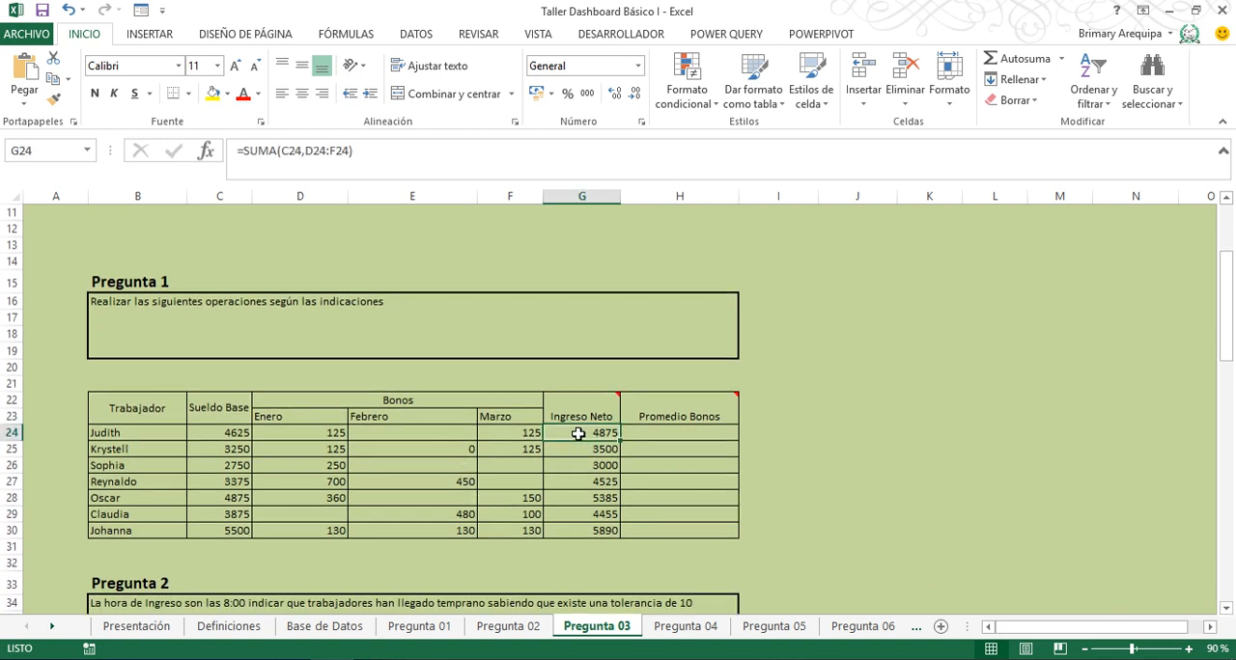
key(ctrl+shift+Down)
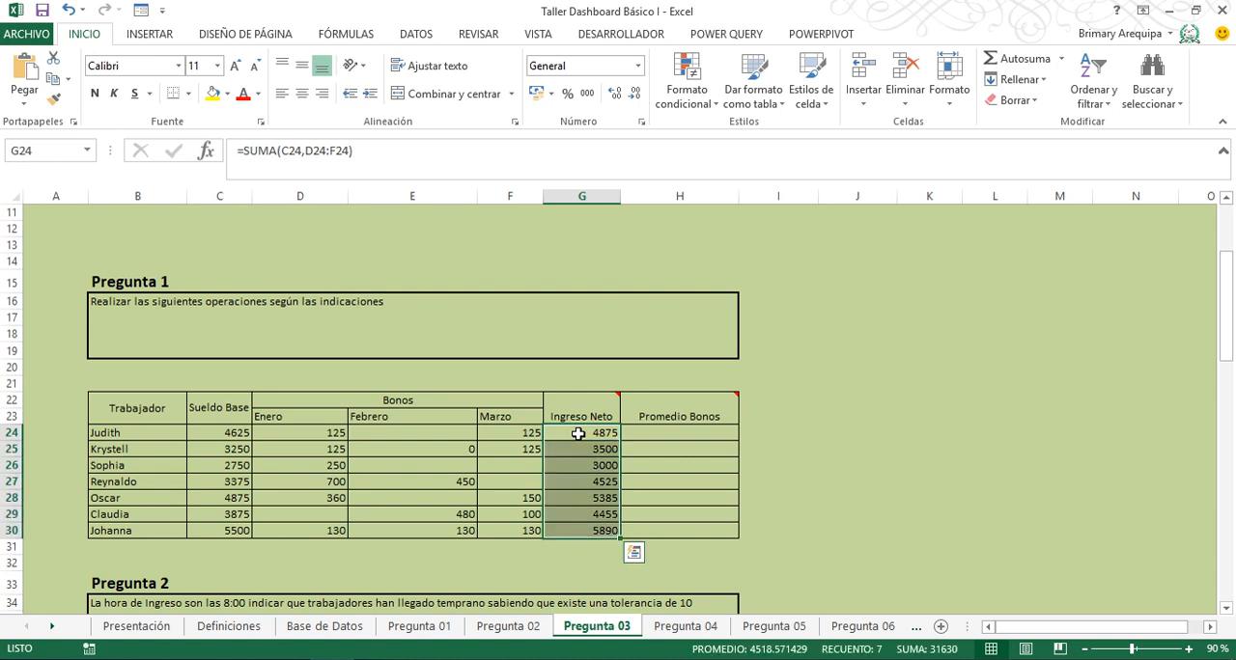
key(Delete)
click(577, 434)
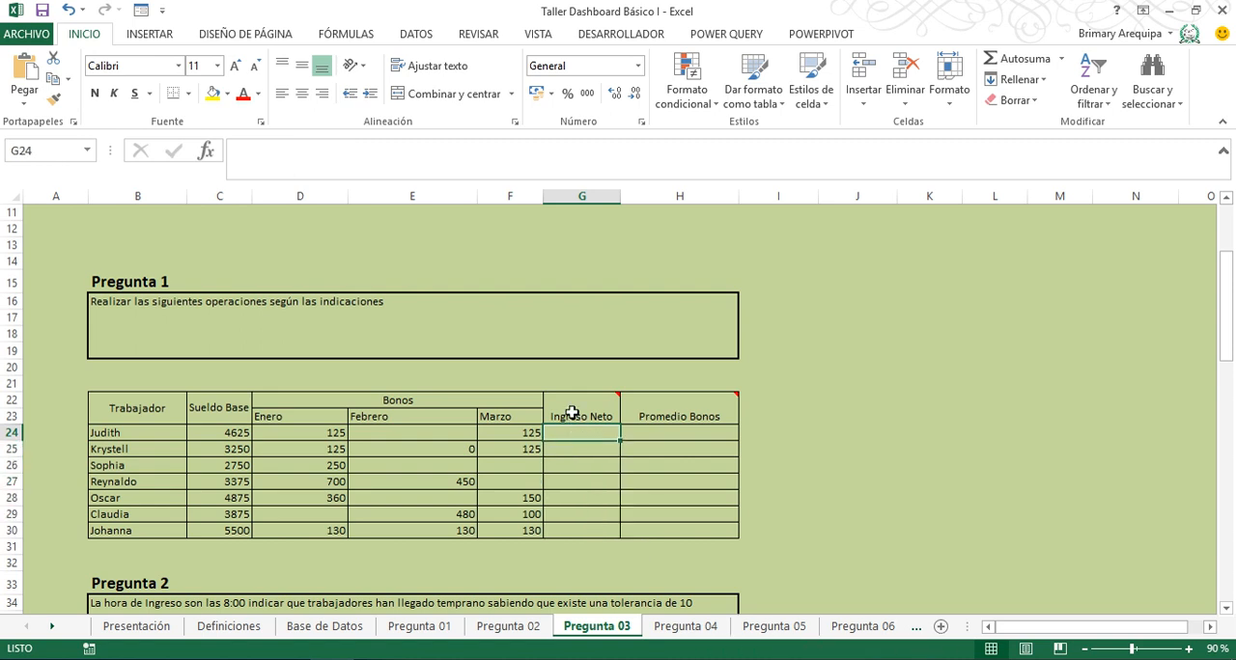
- Enter =SUMA(C24:F24) in G24 for Ingreso Neto and fill it down to G30
mouse_move(571, 403)
text(=suma)
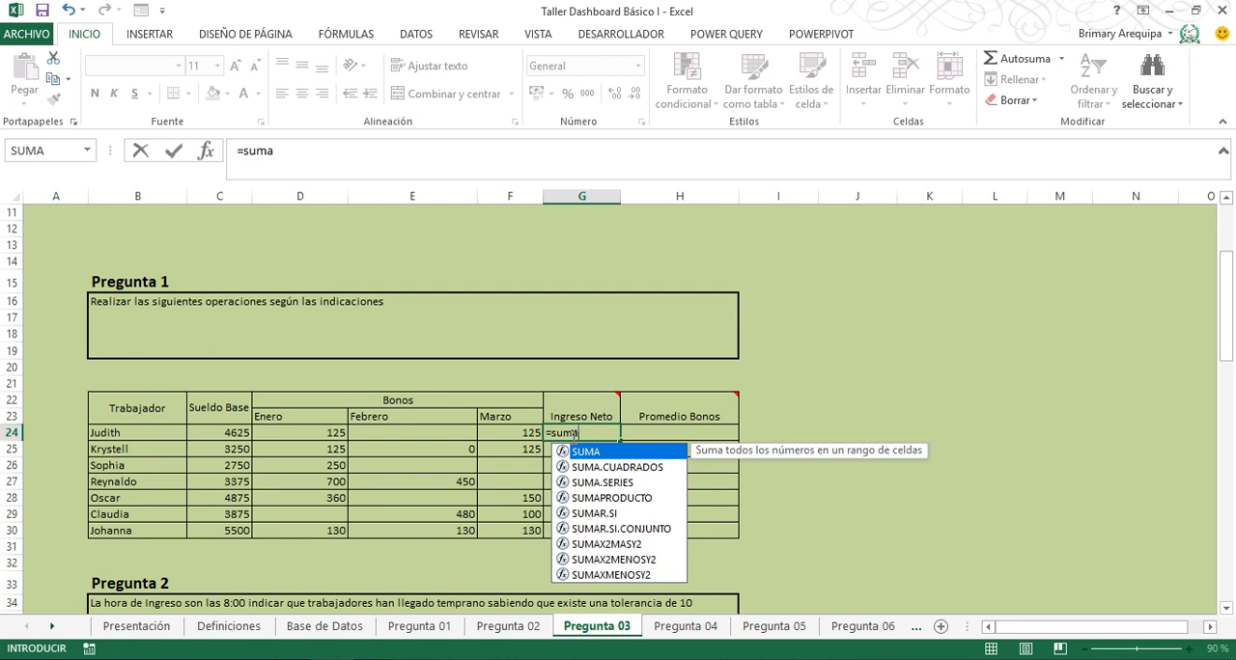
text(()
key(Left)
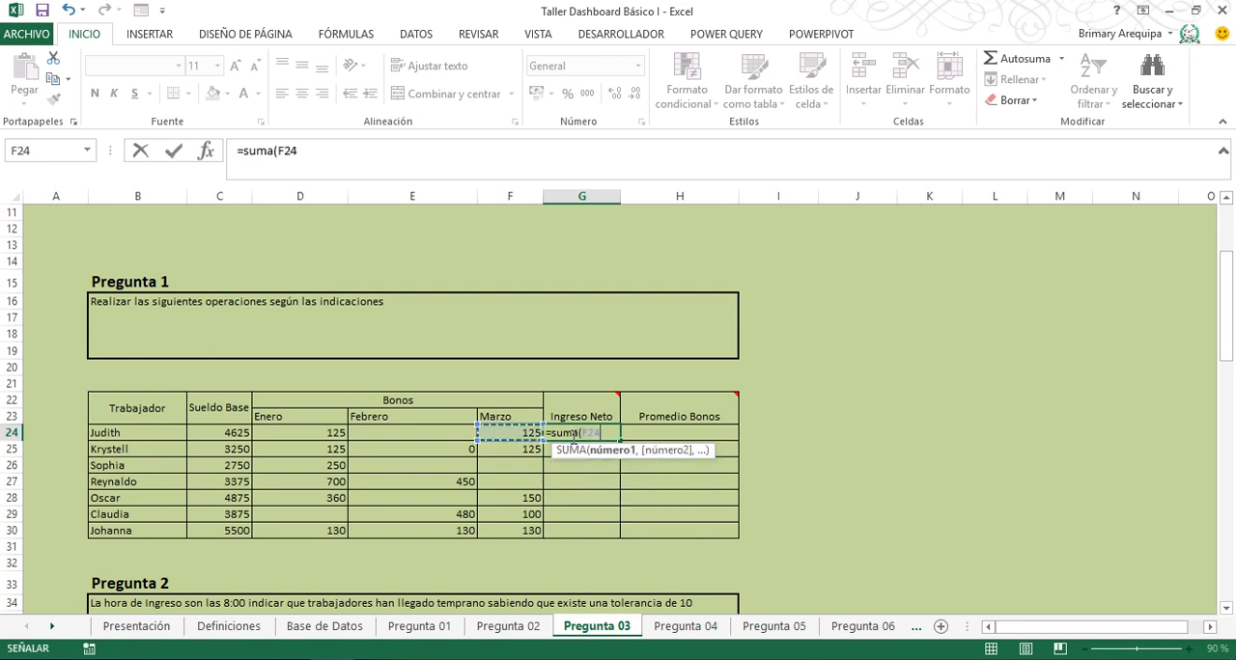
key(shift+Left)
key(shift+Left)
key(shift+Left)
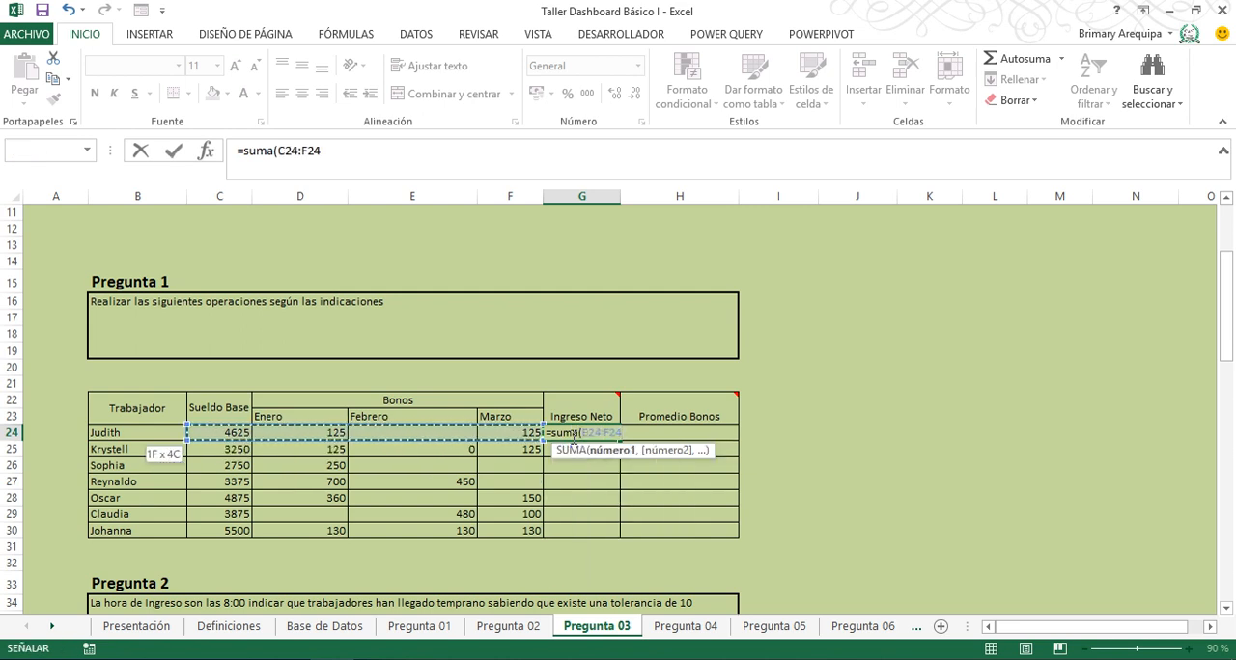
text())
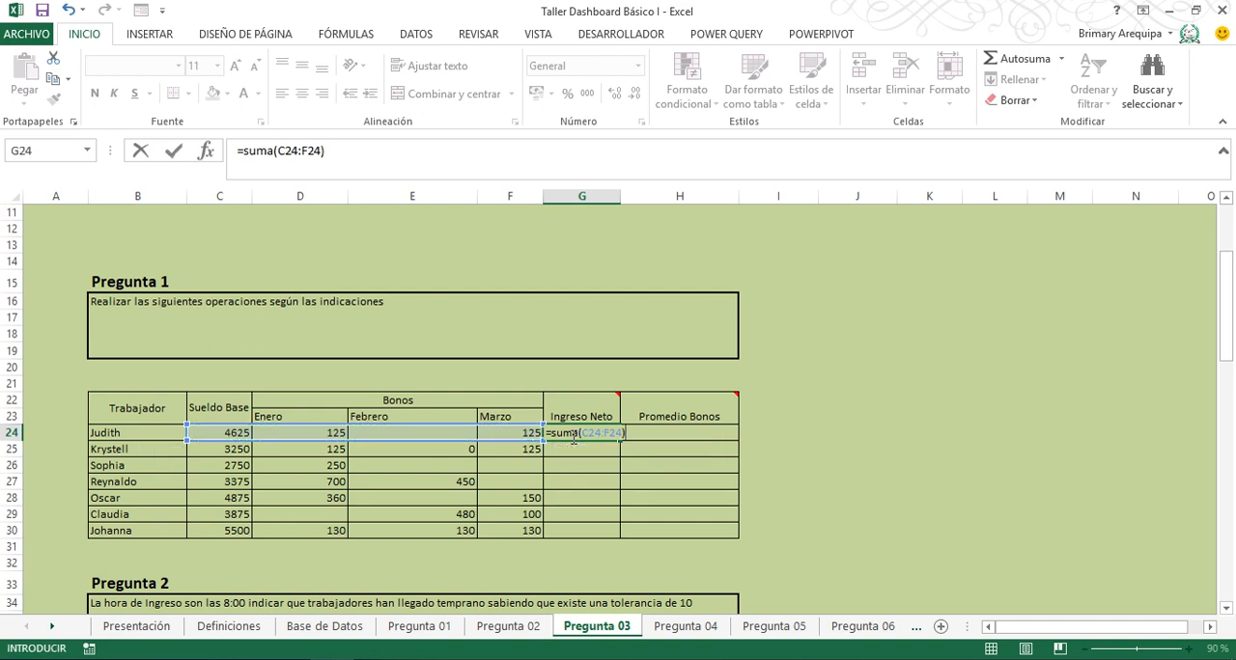
key(Return)
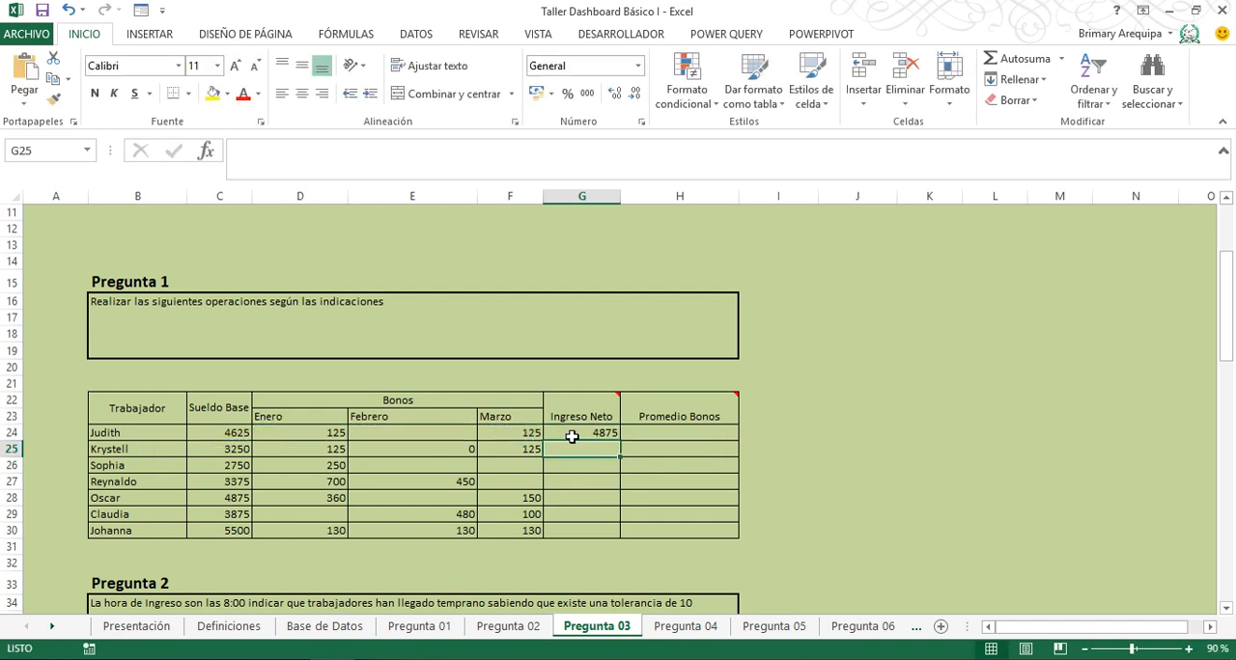
click(581, 434)
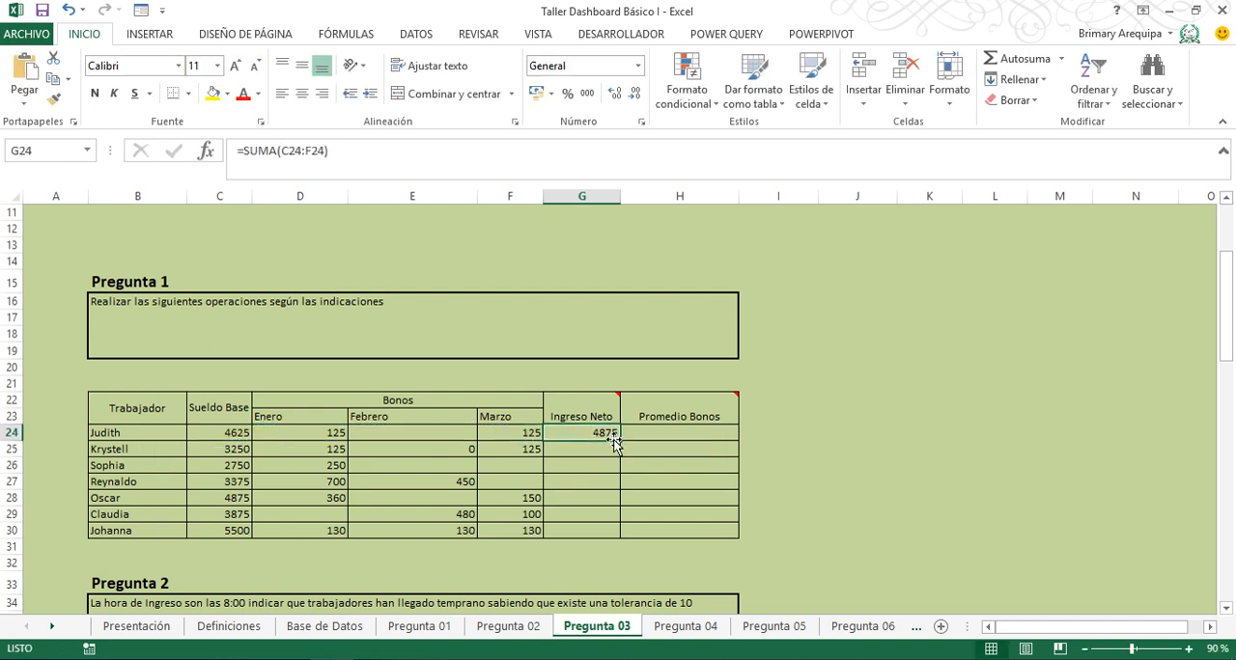
double_click(621, 441)
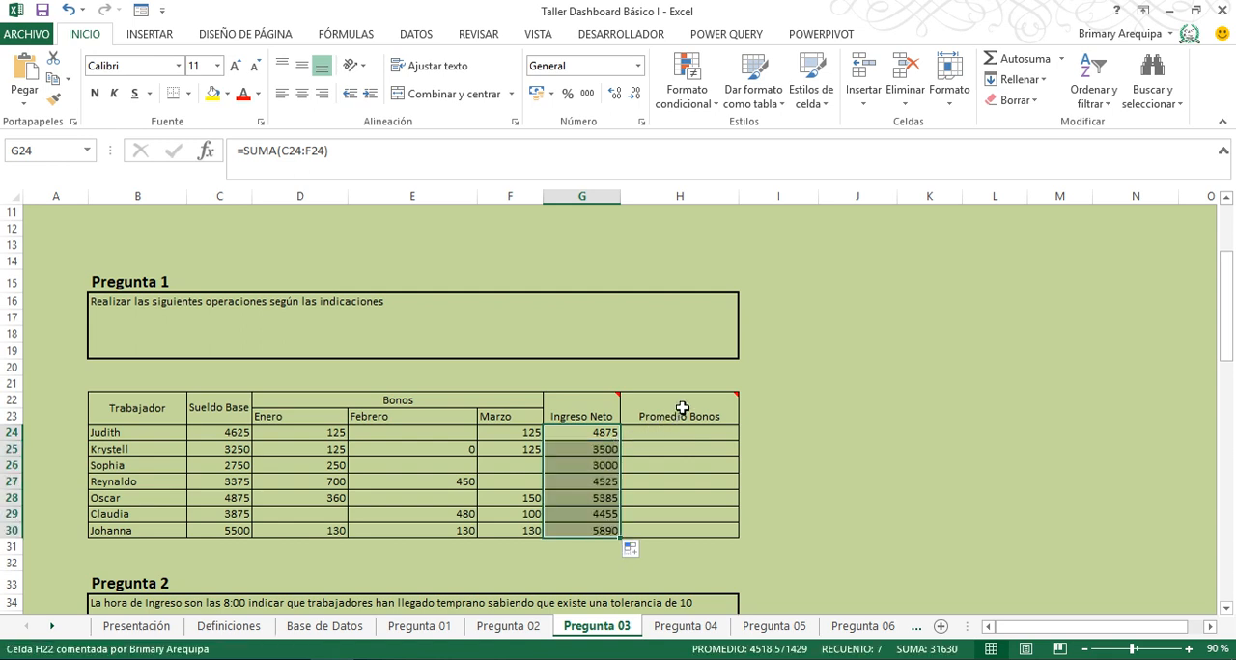
- Enter =SUMA(D24:F24)/3 in H24 for Promedio Bonos and fill it down to H30
mouse_move(681, 408)
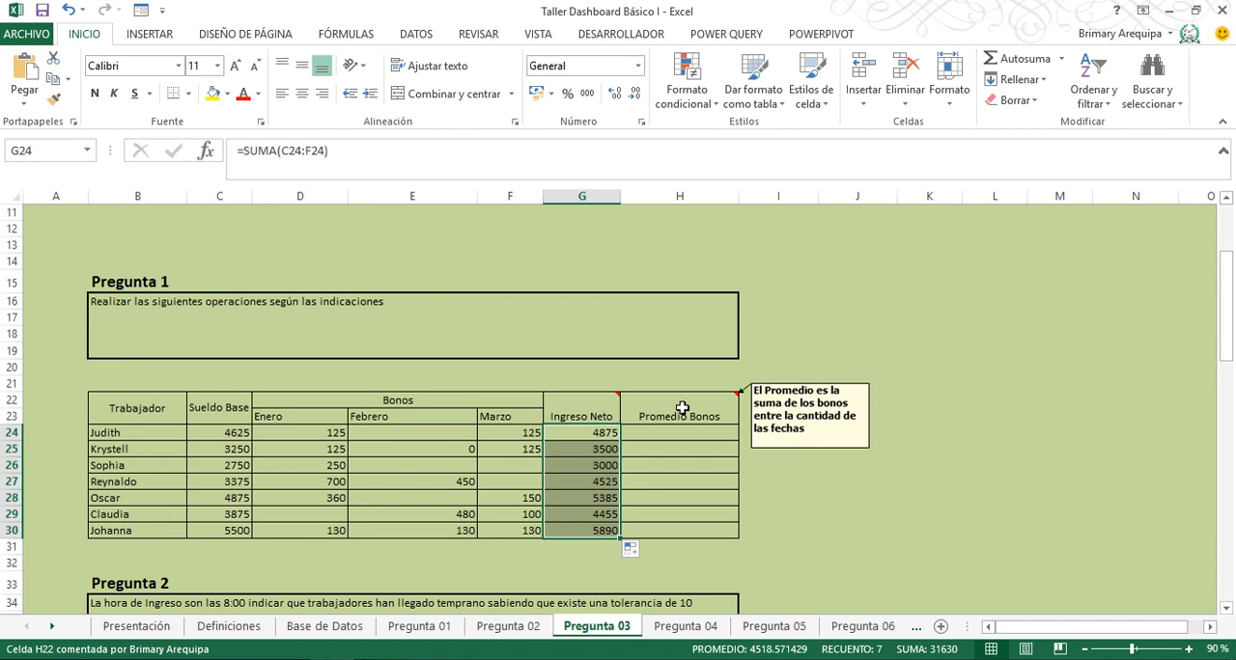
click(674, 432)
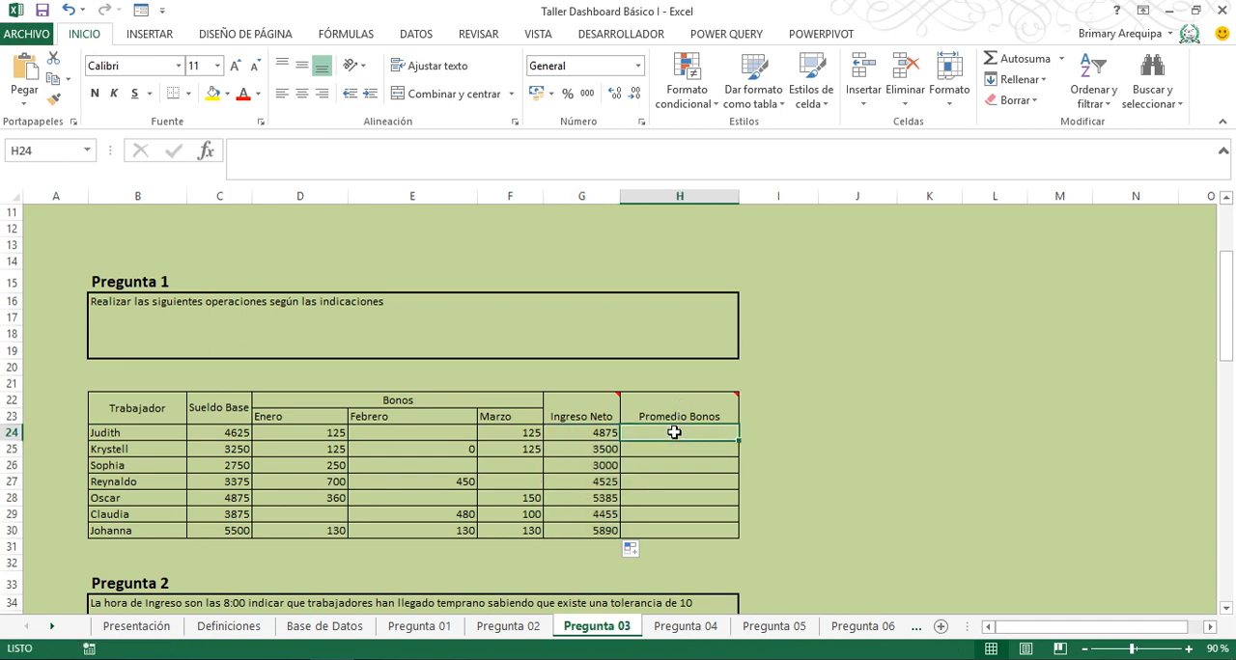
text(=suma)
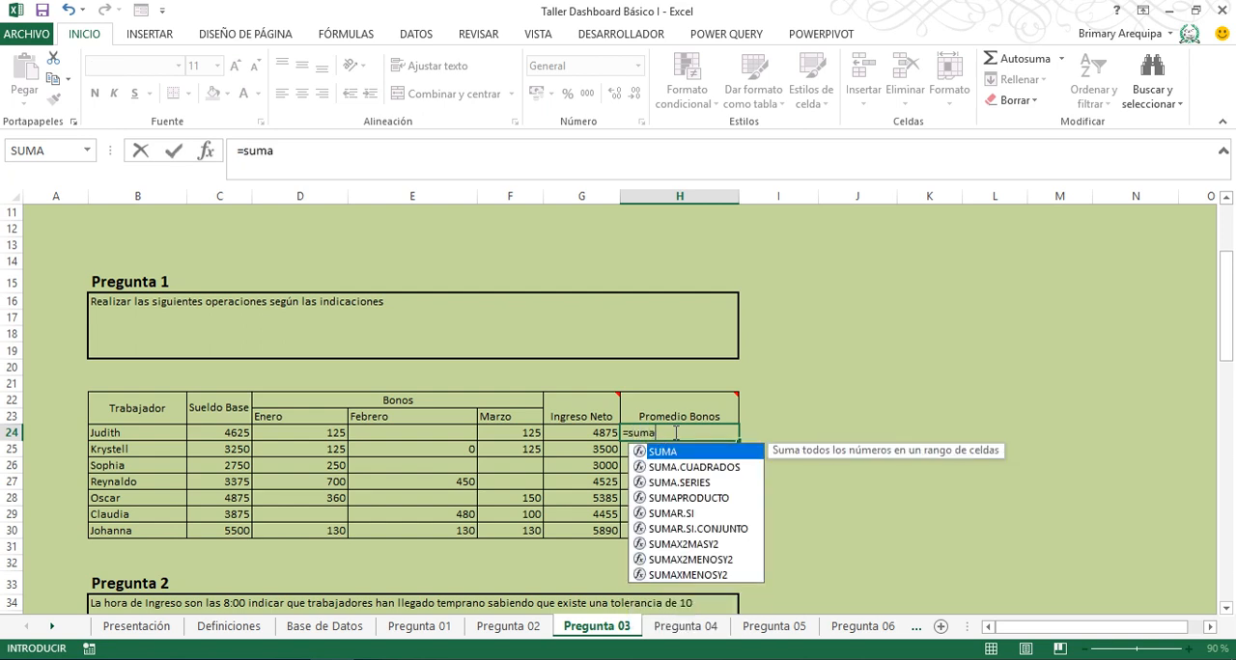
text(()
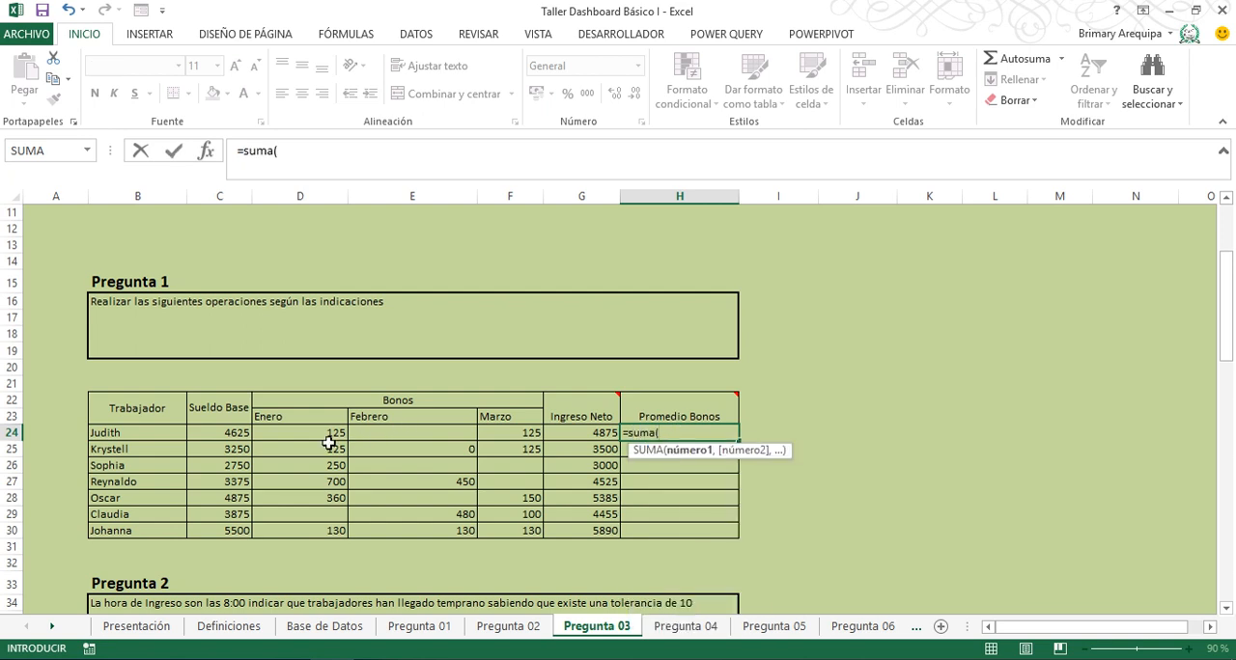
drag(325, 436, 513, 432)
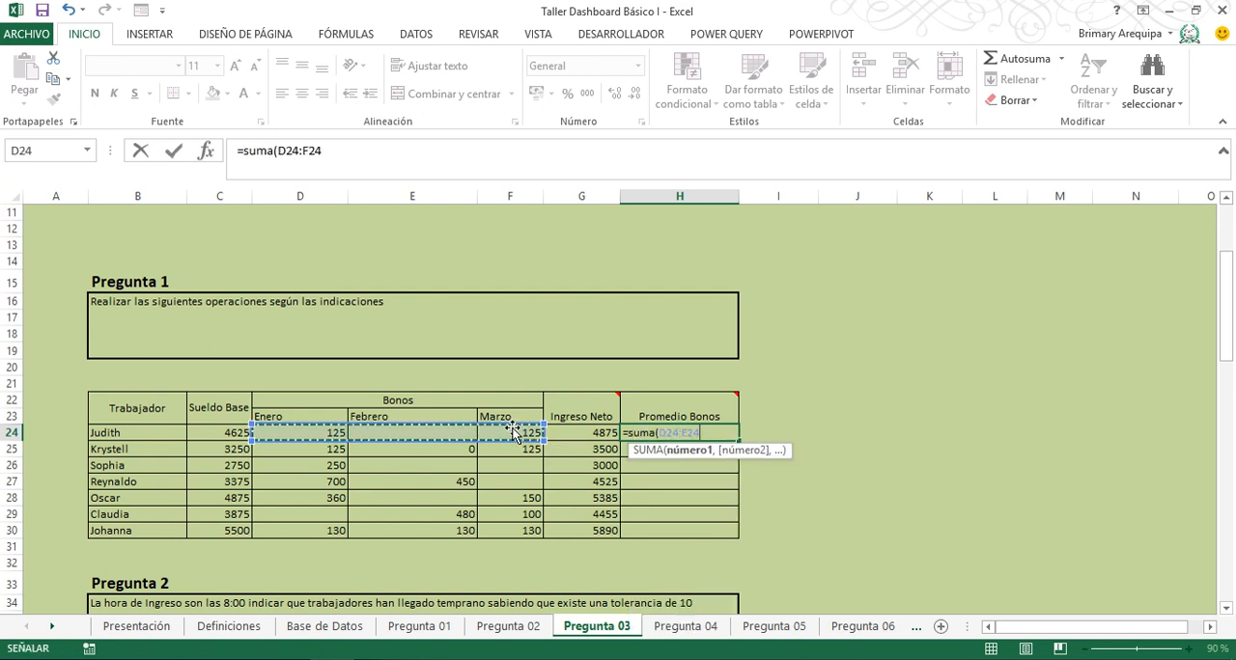
text()/)
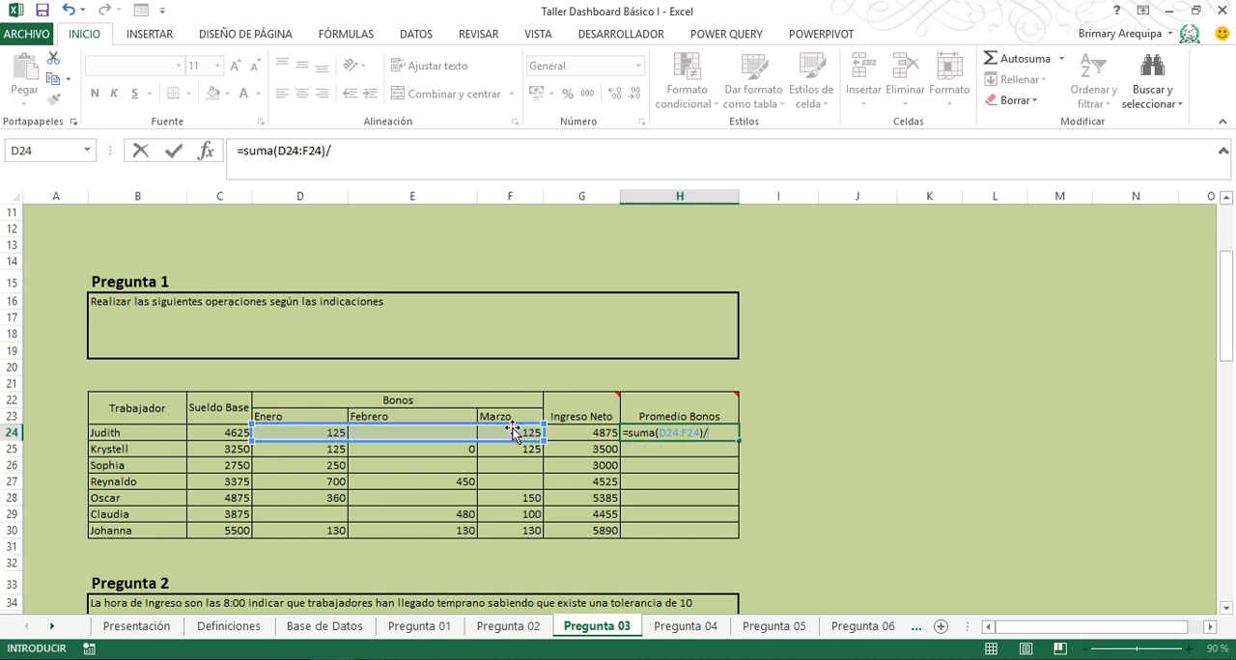
text(3)
key(Return)
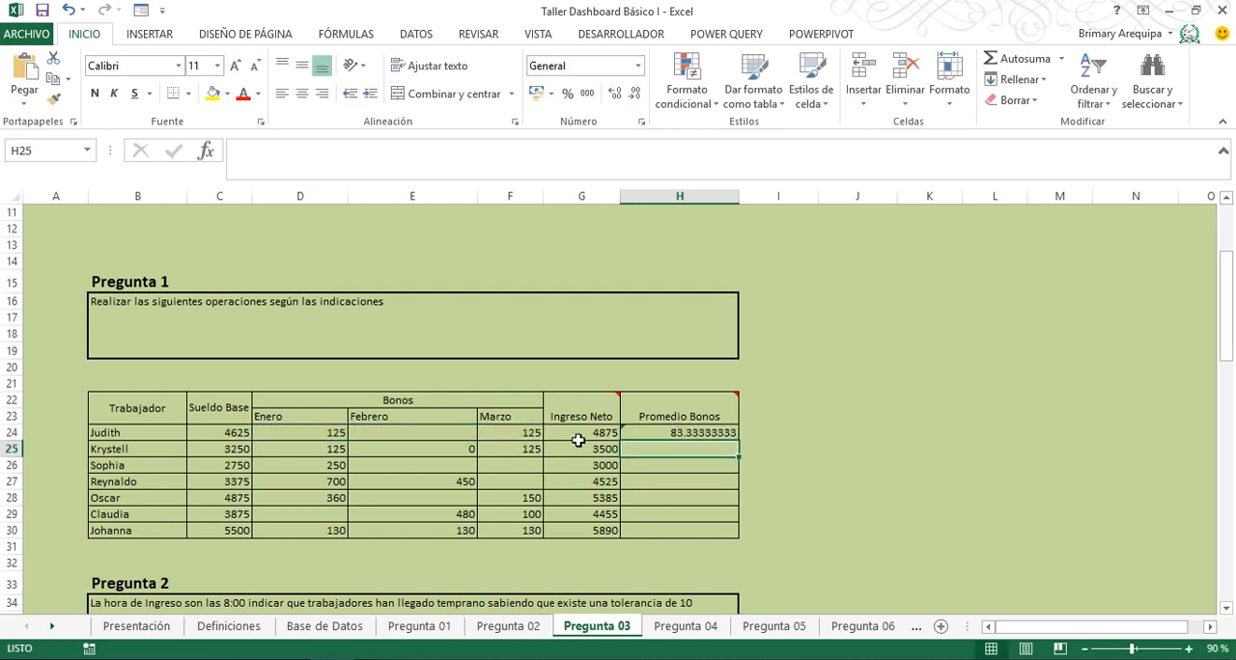
click(686, 436)
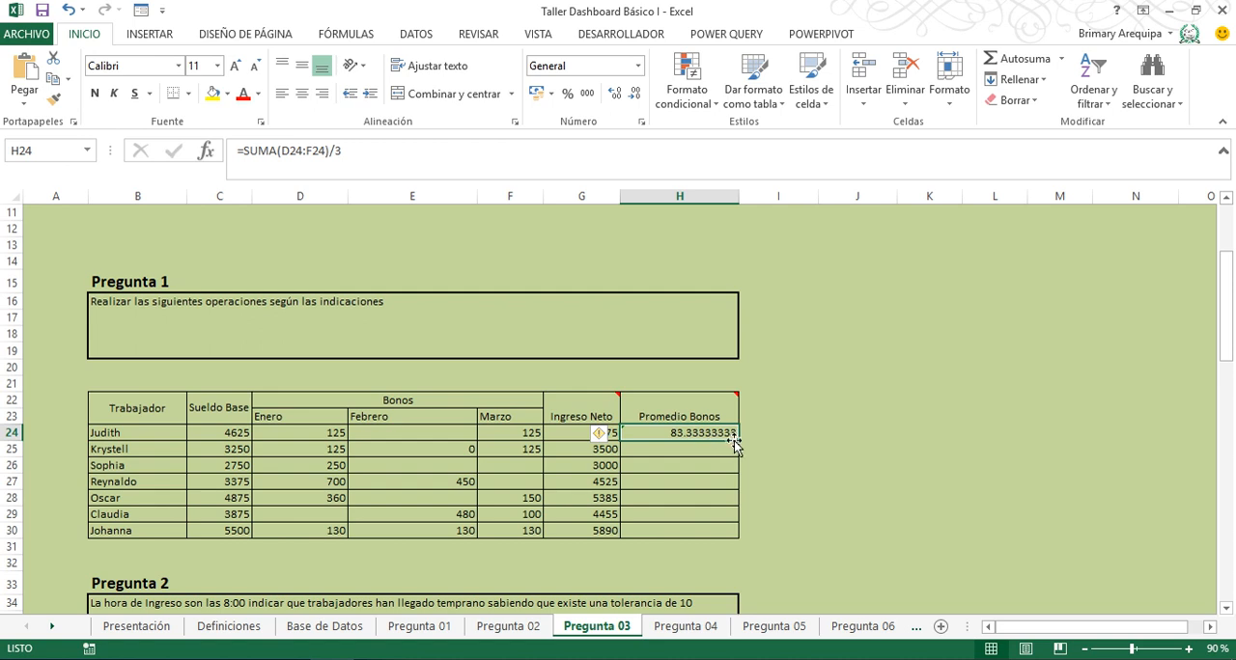
drag(738, 441, 736, 539)
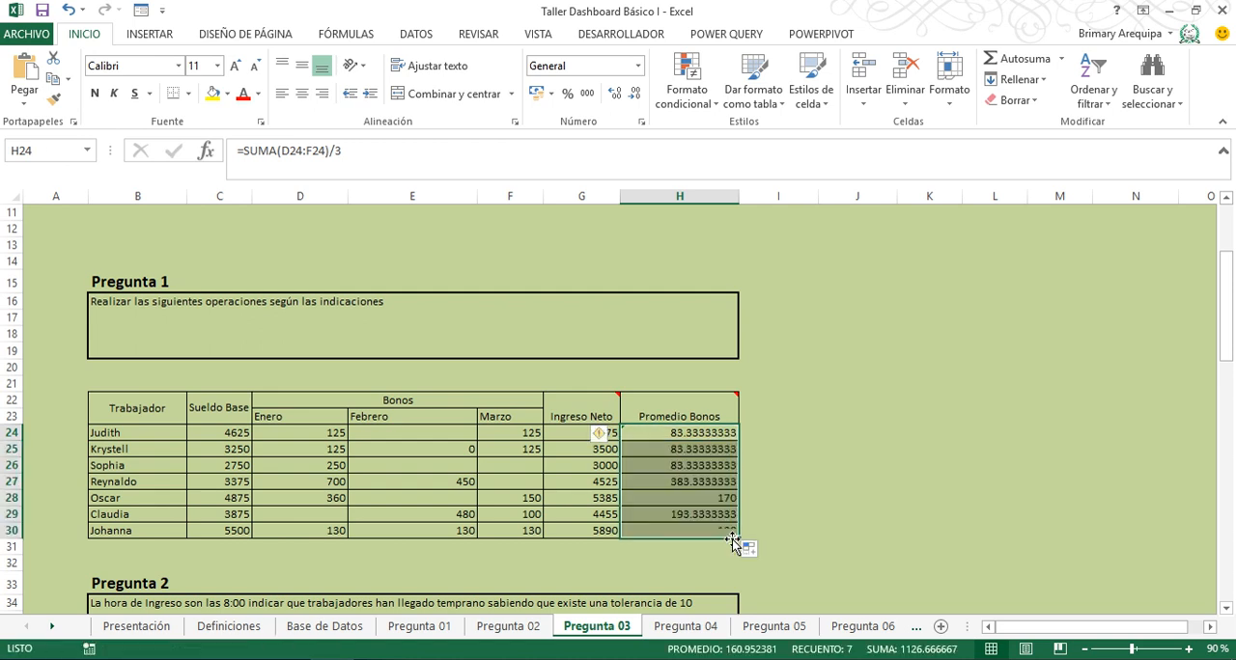
- Apply the S/ accounting format to the Promedio Bonos cells H24:H30 and the Ingreso Neto cells G24:G30
click(536, 94)
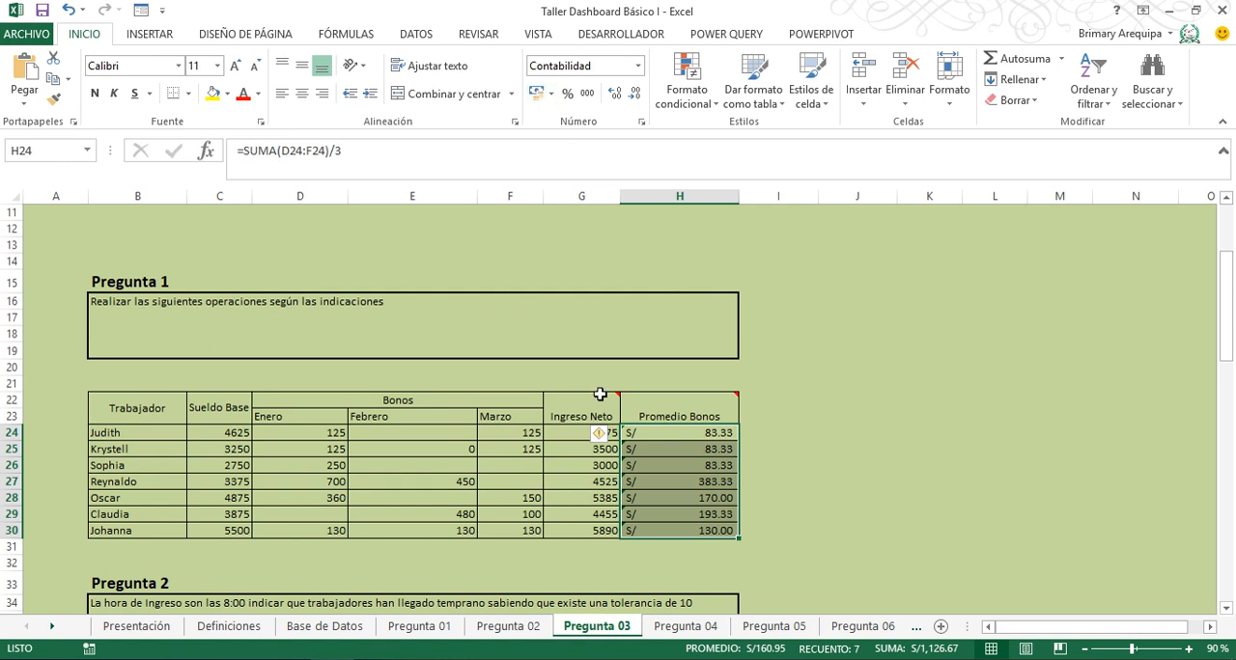
click(575, 434)
drag(574, 433, 572, 532)
click(537, 94)
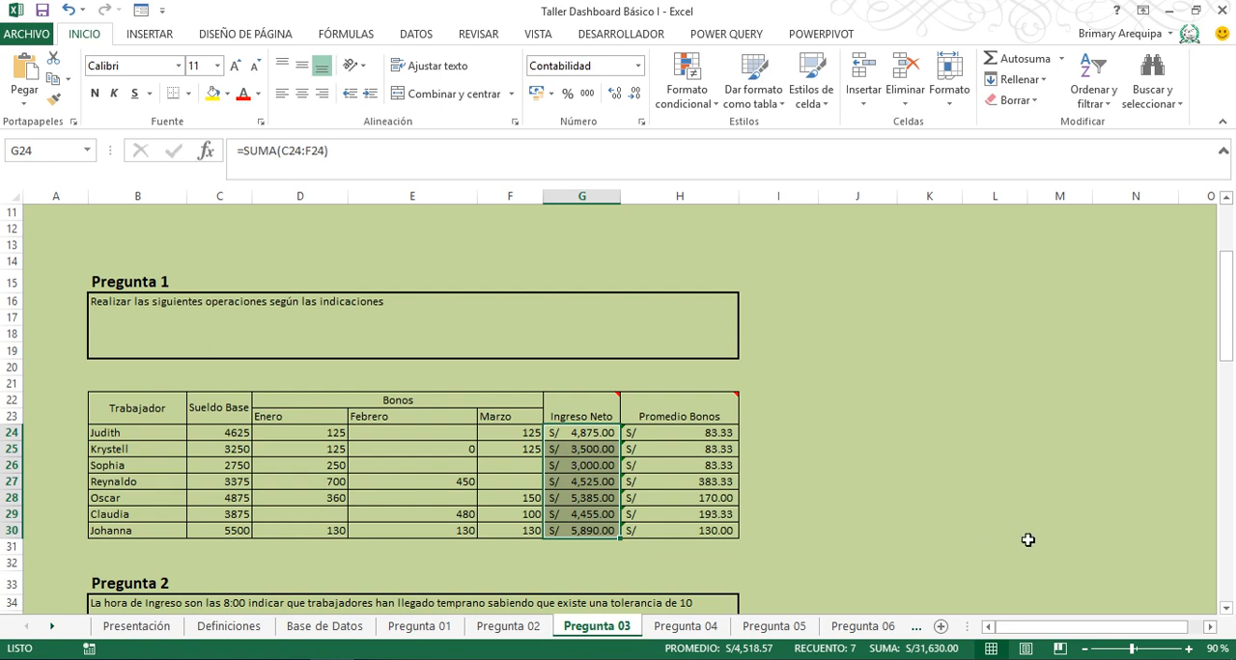
click(1225, 609)
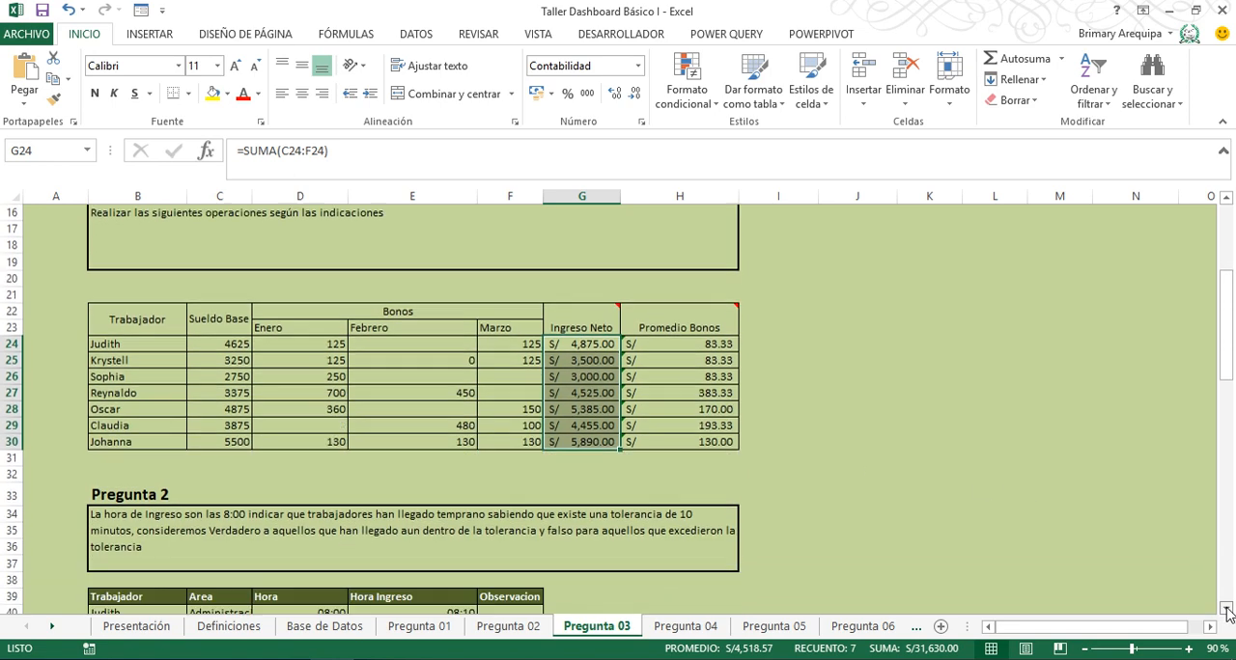
- In Pregunta 2, enter =SI(D40<=E40,"Temprano","Tarde") in F40 for Observacion and fill it down to F46
click(1226, 610)
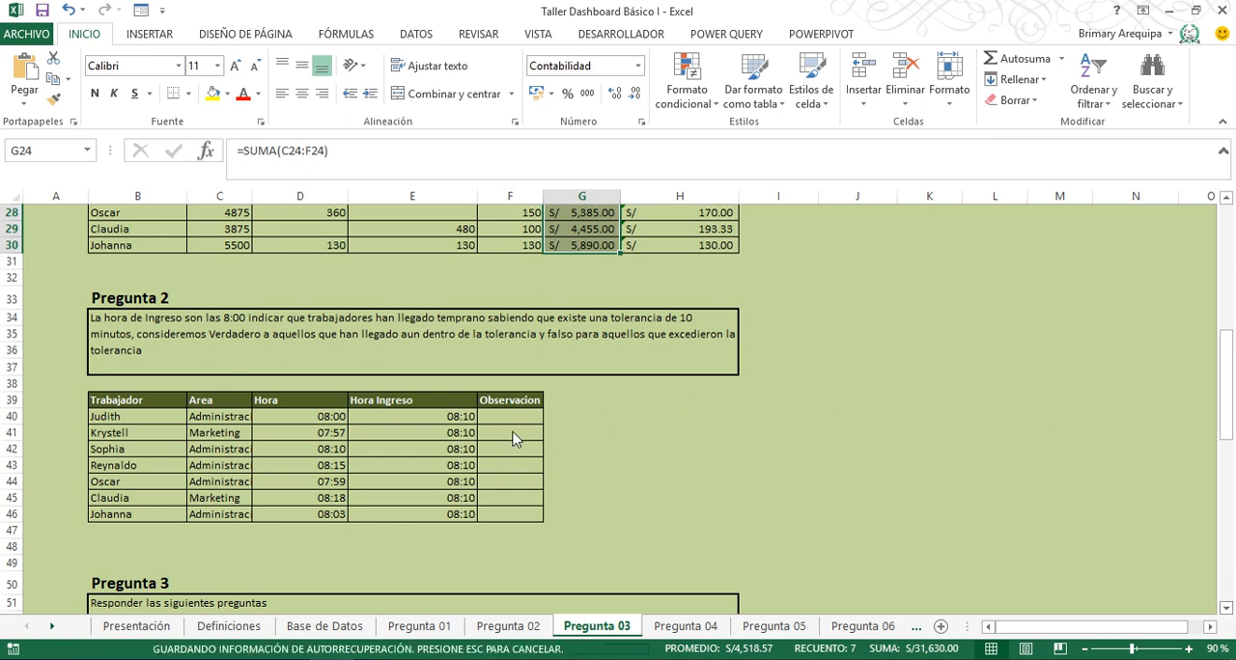
click(496, 416)
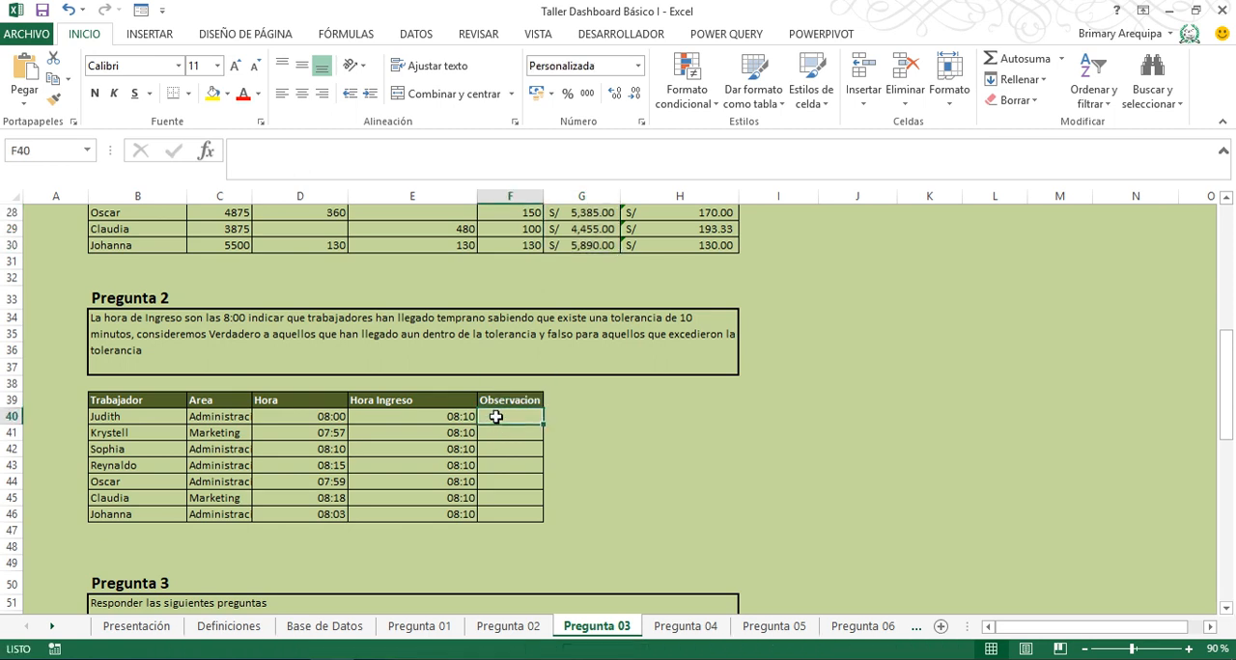
text(=)
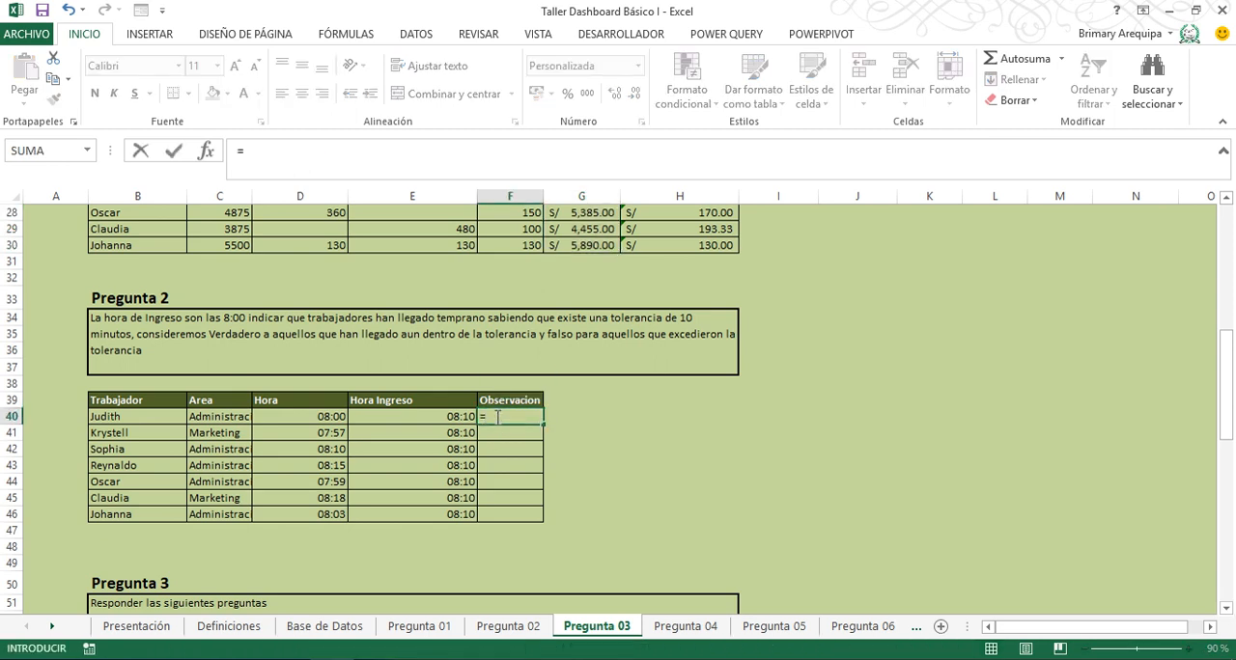
text(si()
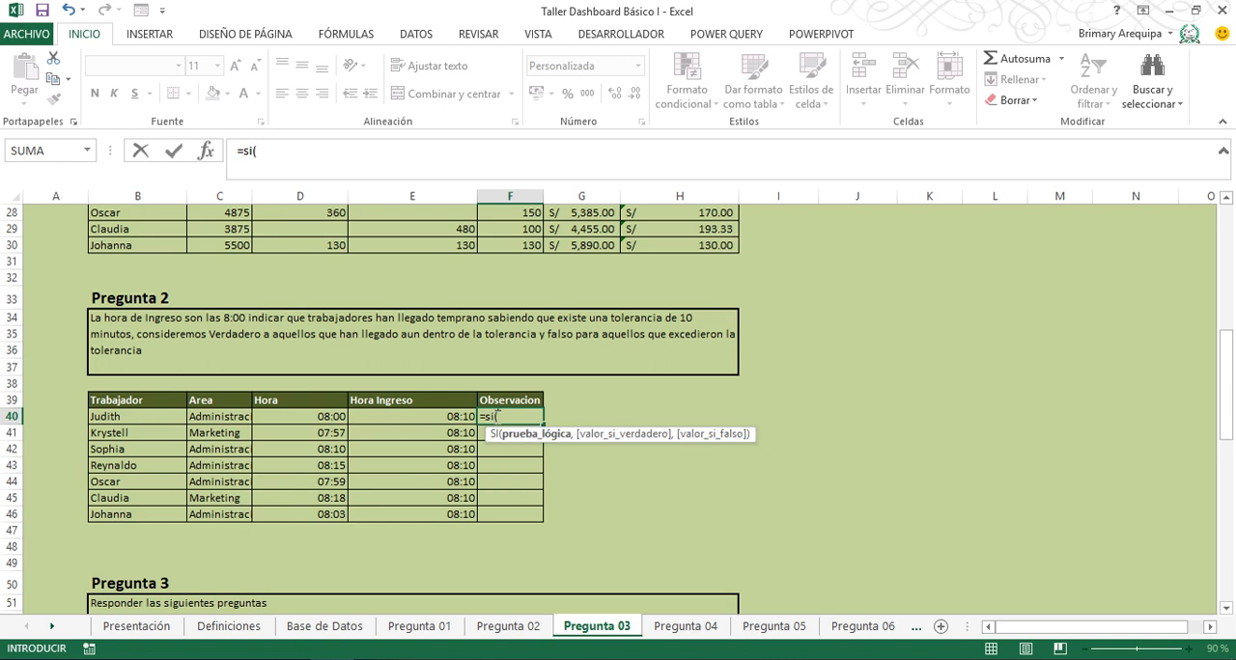
click(301, 416)
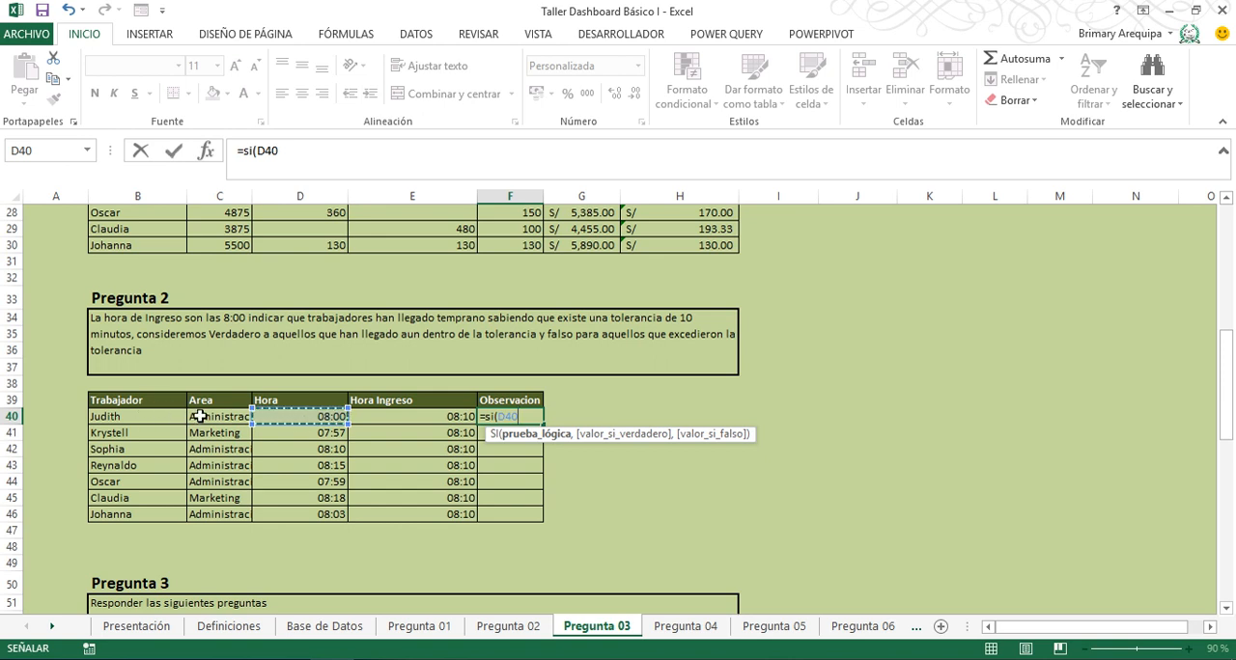
text(<=)
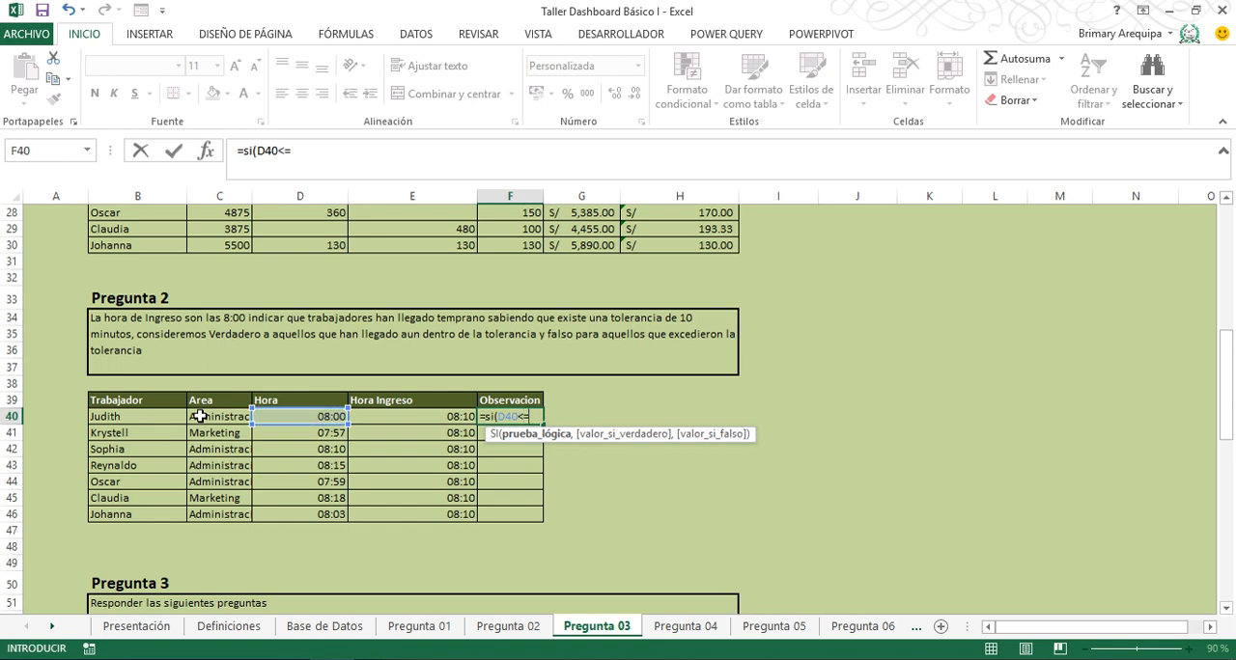
click(404, 416)
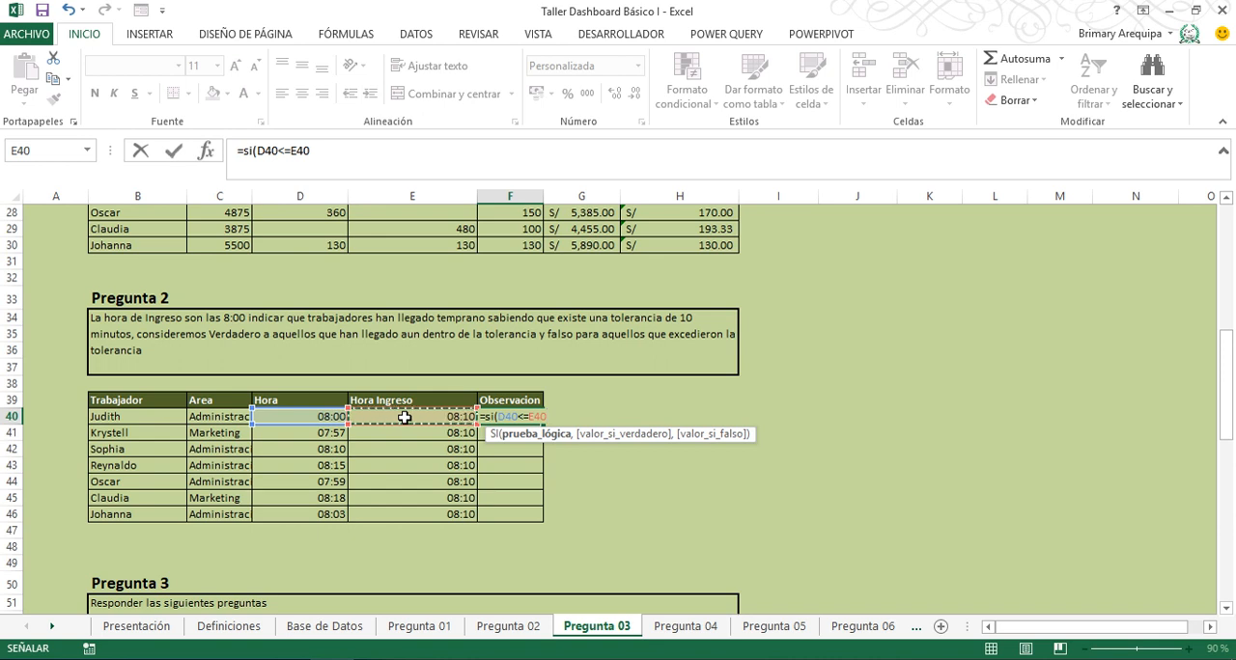
text(,"Temprano)
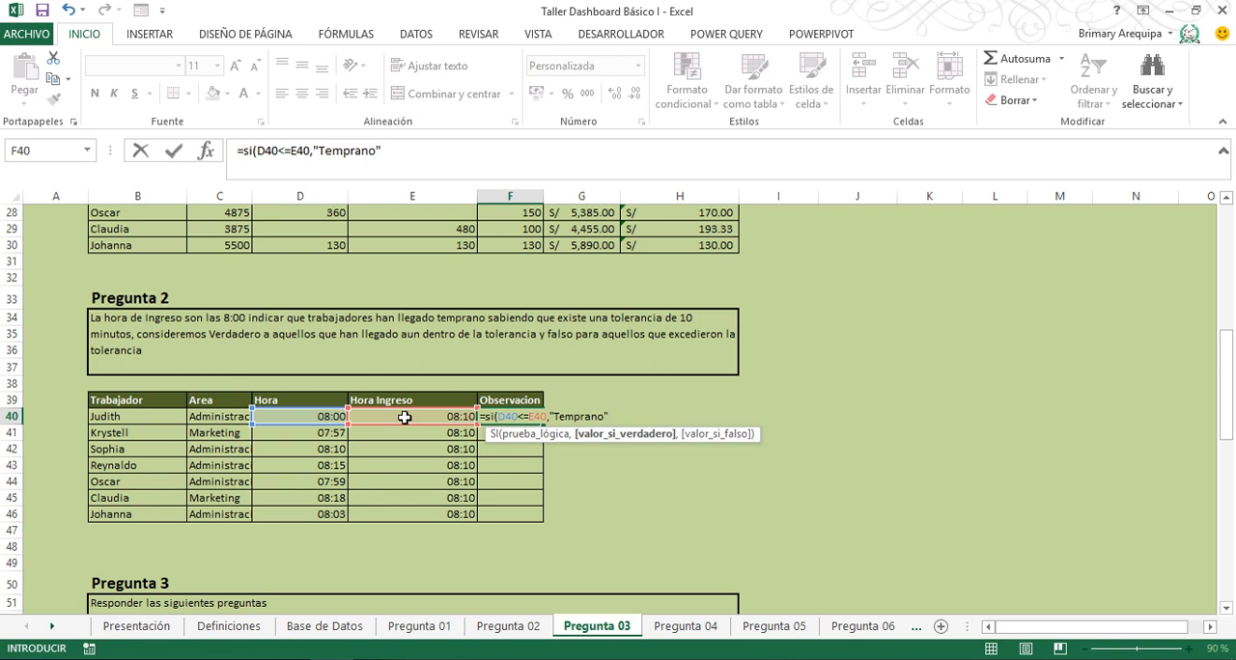
text(",)
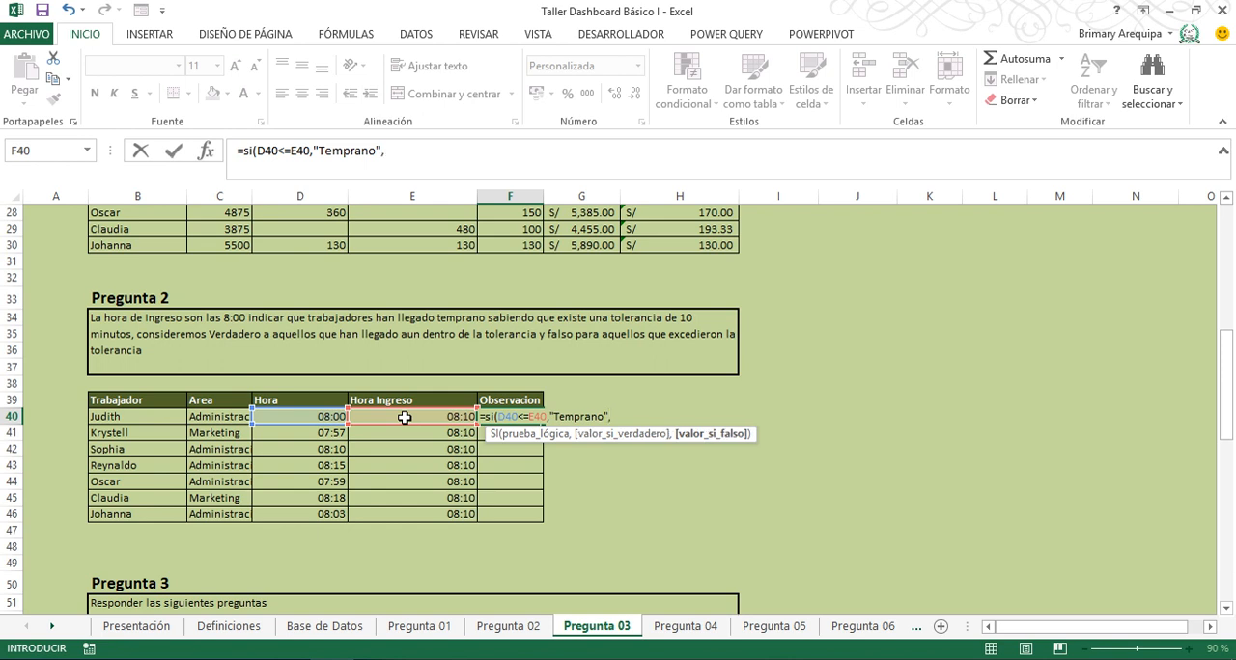
text("Tarde)
key(Return)
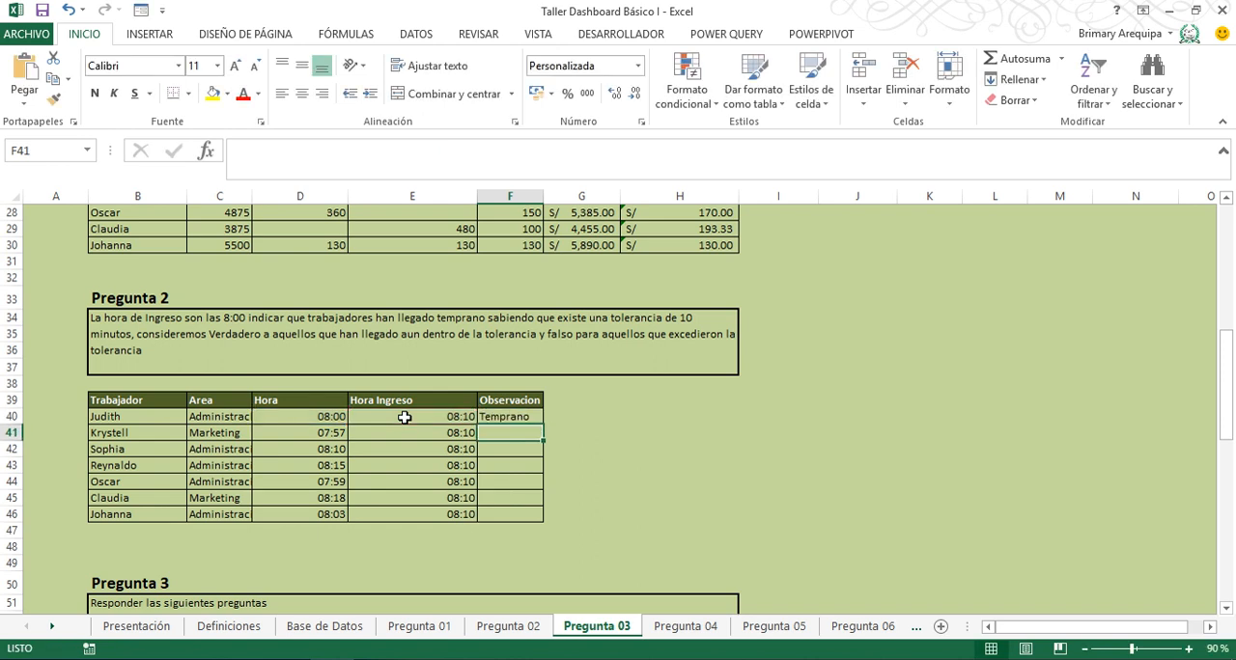
click(529, 416)
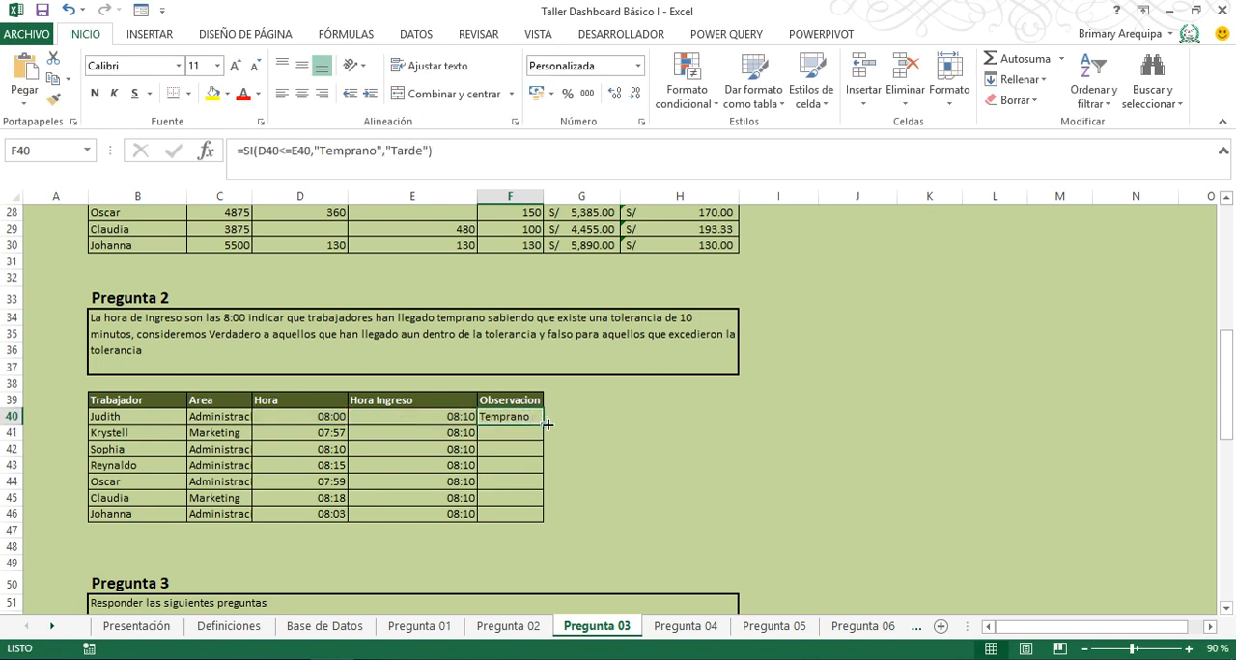
drag(543, 424, 538, 521)
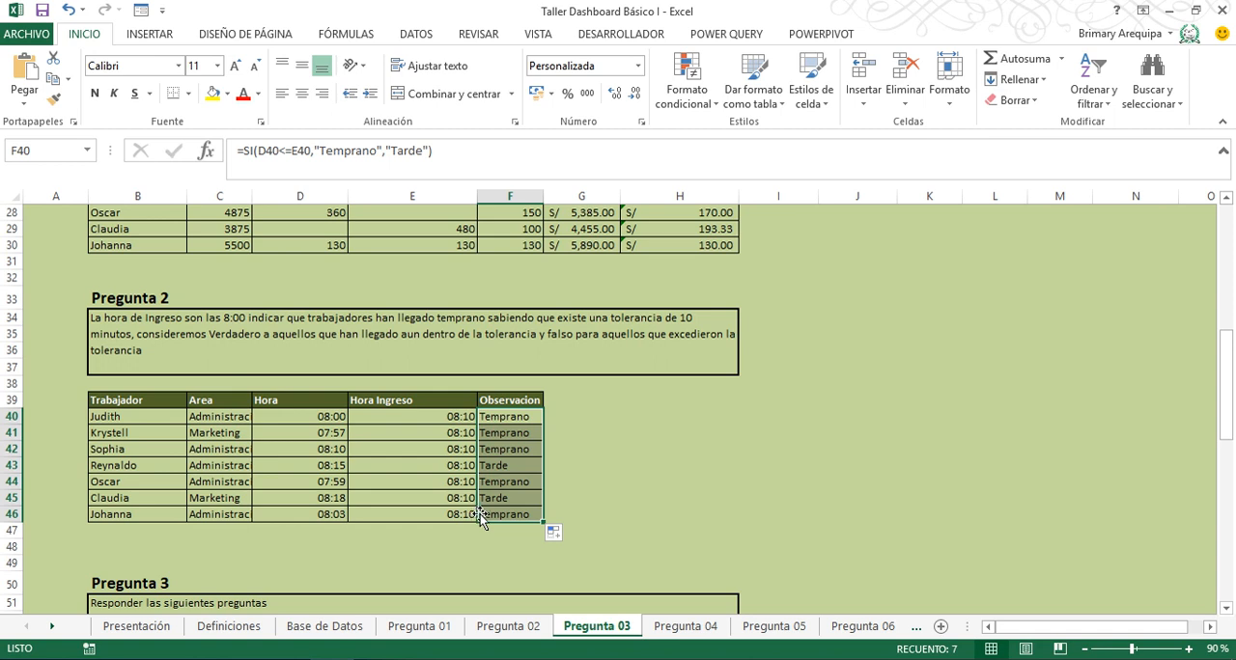
- In Pregunta 3, enter ="Estadistica - "&C63 in the merged title cell B57 to join the word with the month name
click(1226, 608)
click(1226, 610)
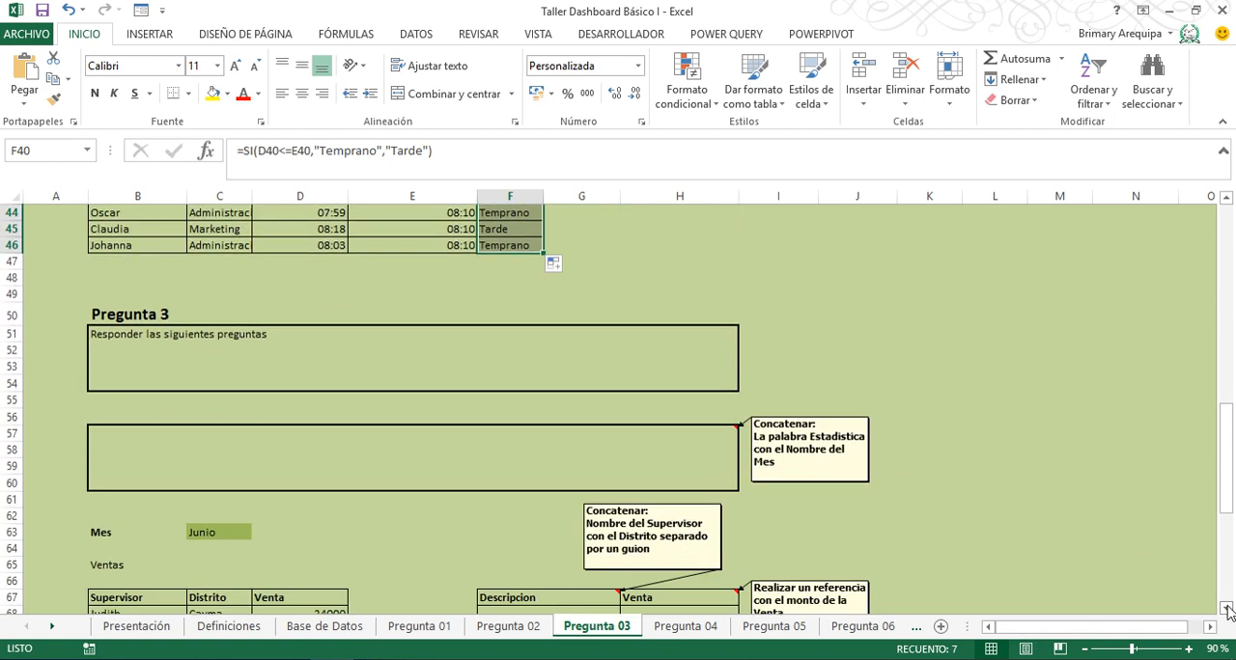
click(1226, 610)
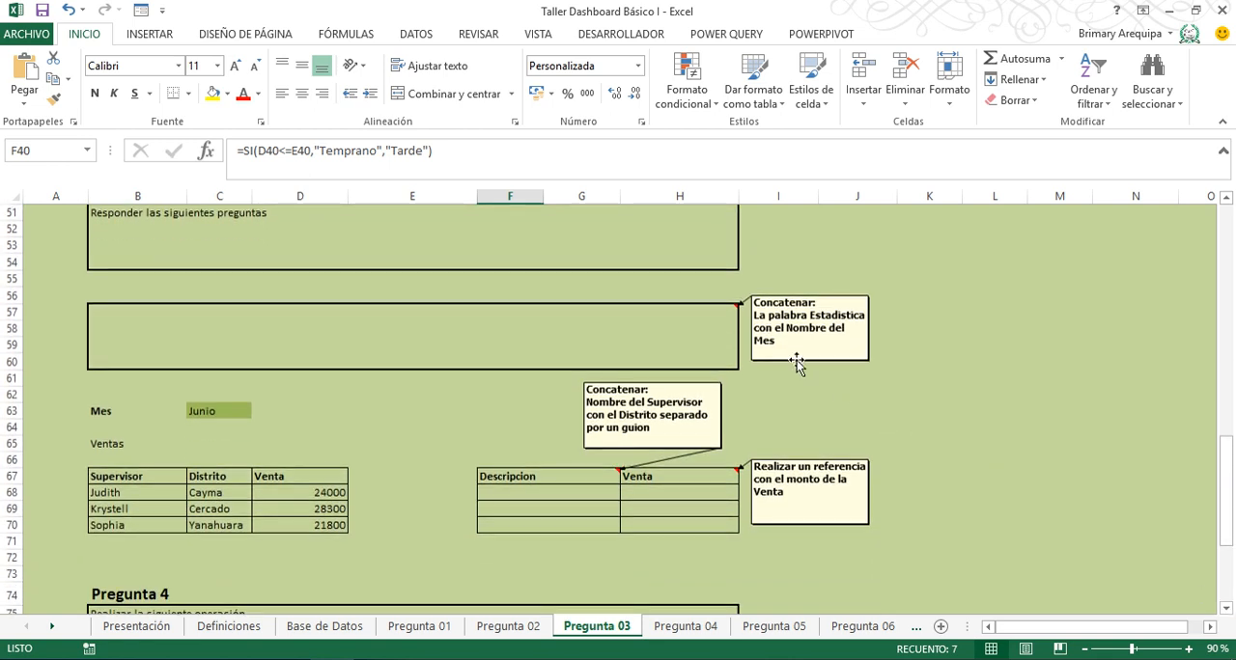
click(645, 352)
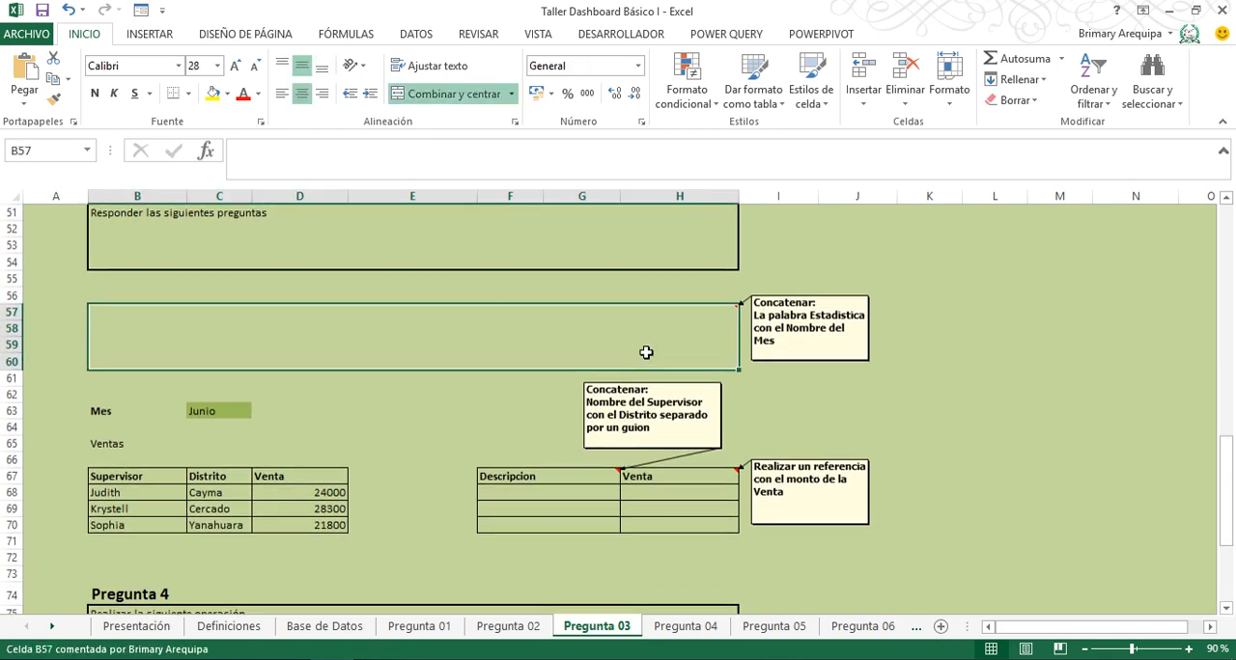
text(=)
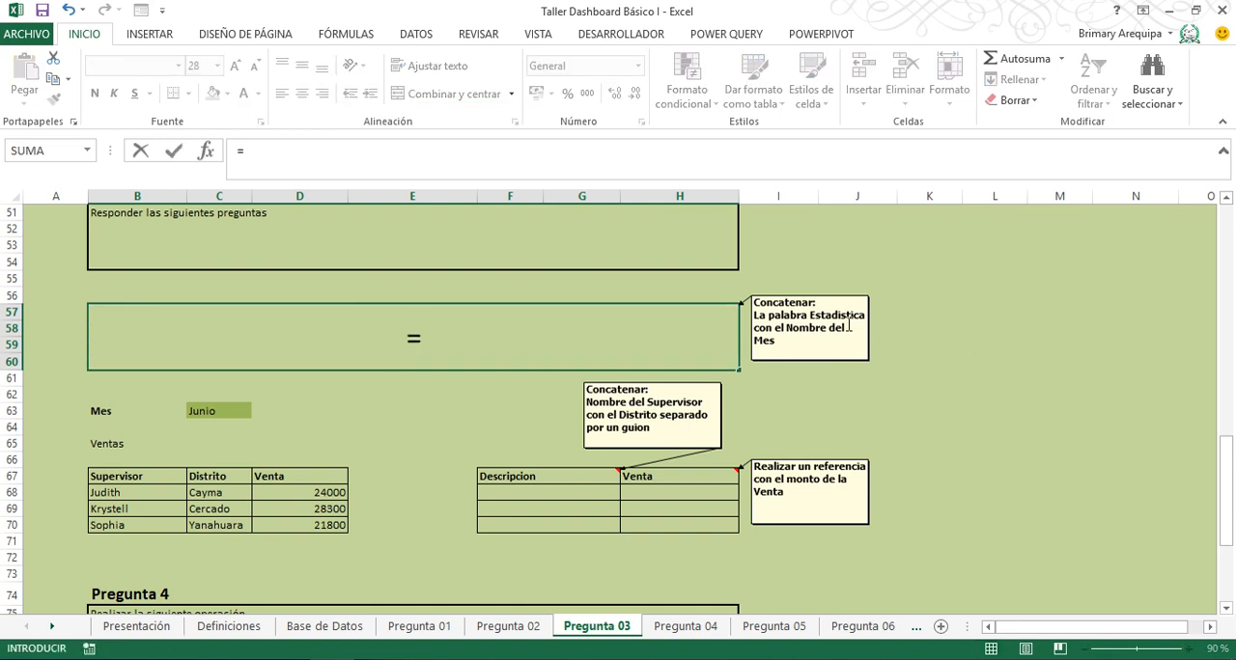
text("E)
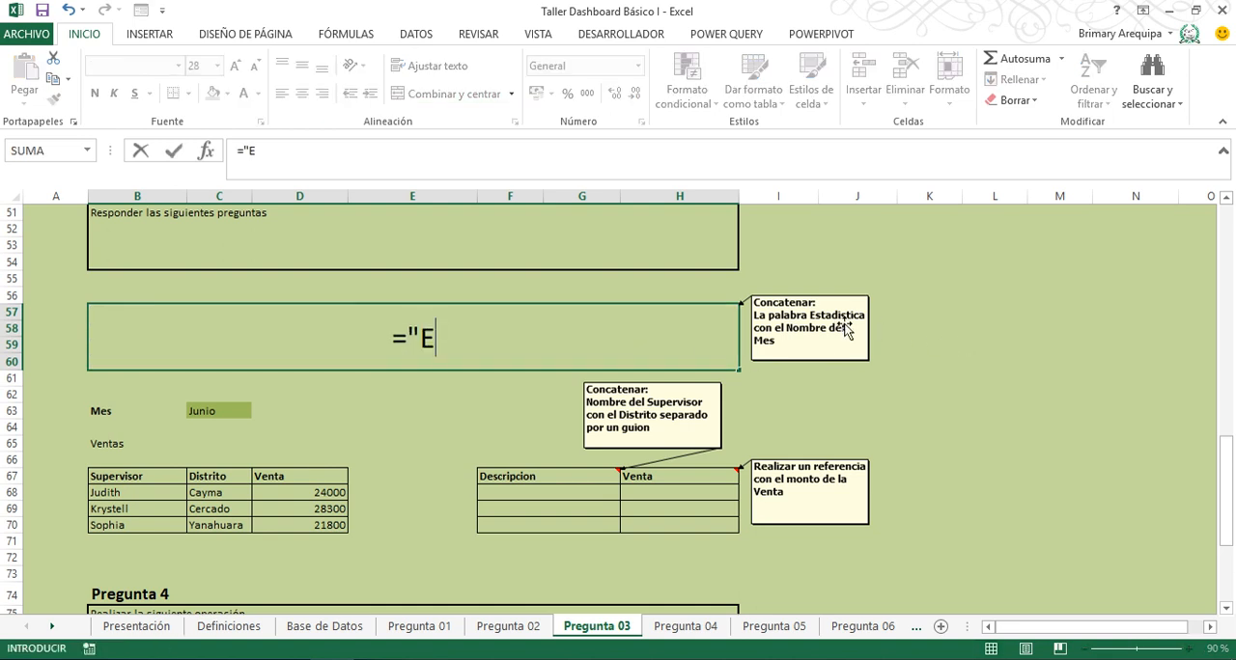
text(stadistica)
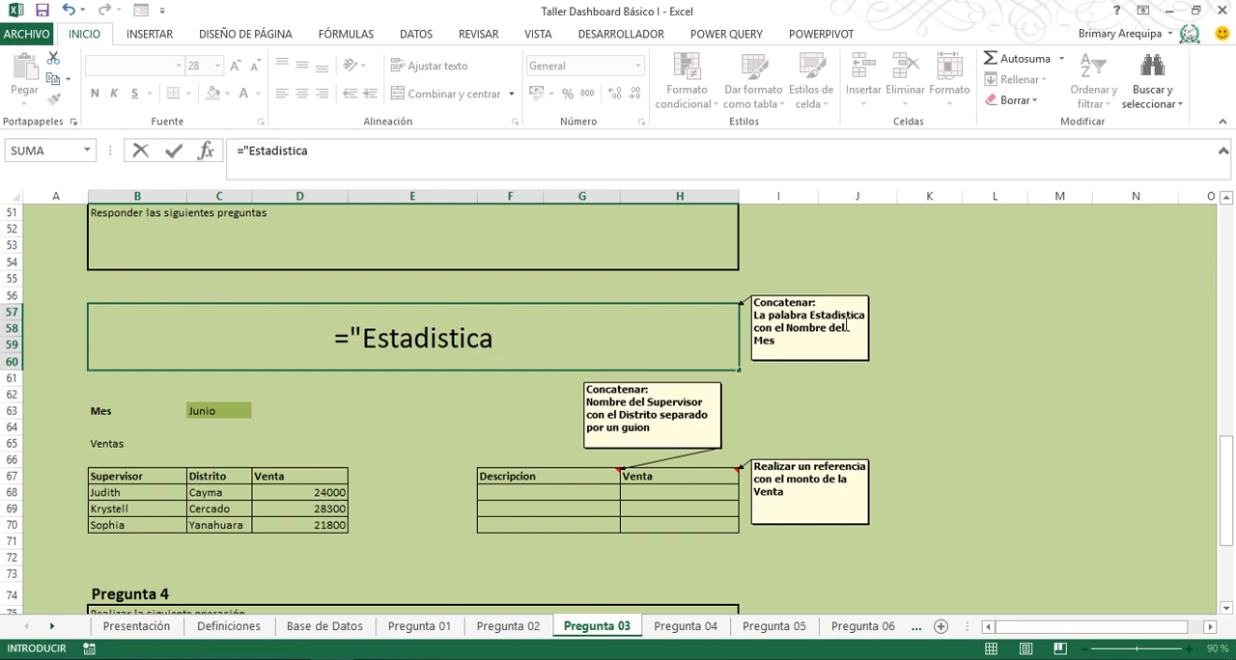
text( - ")
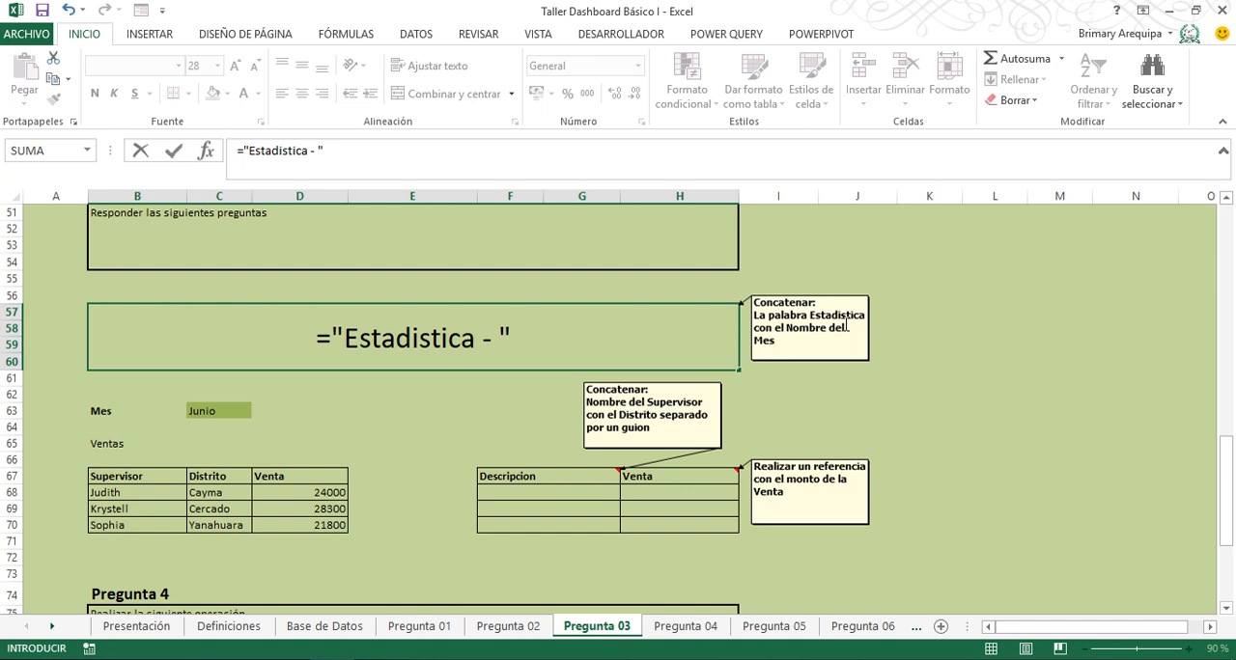
text(&)
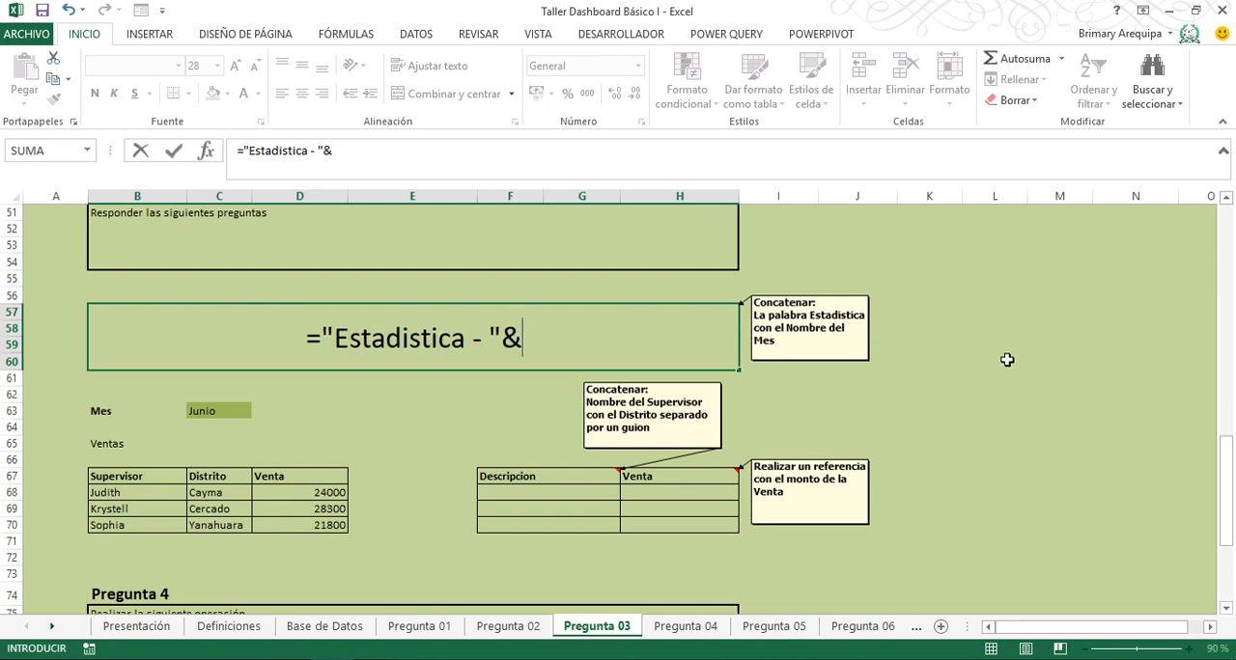
click(213, 410)
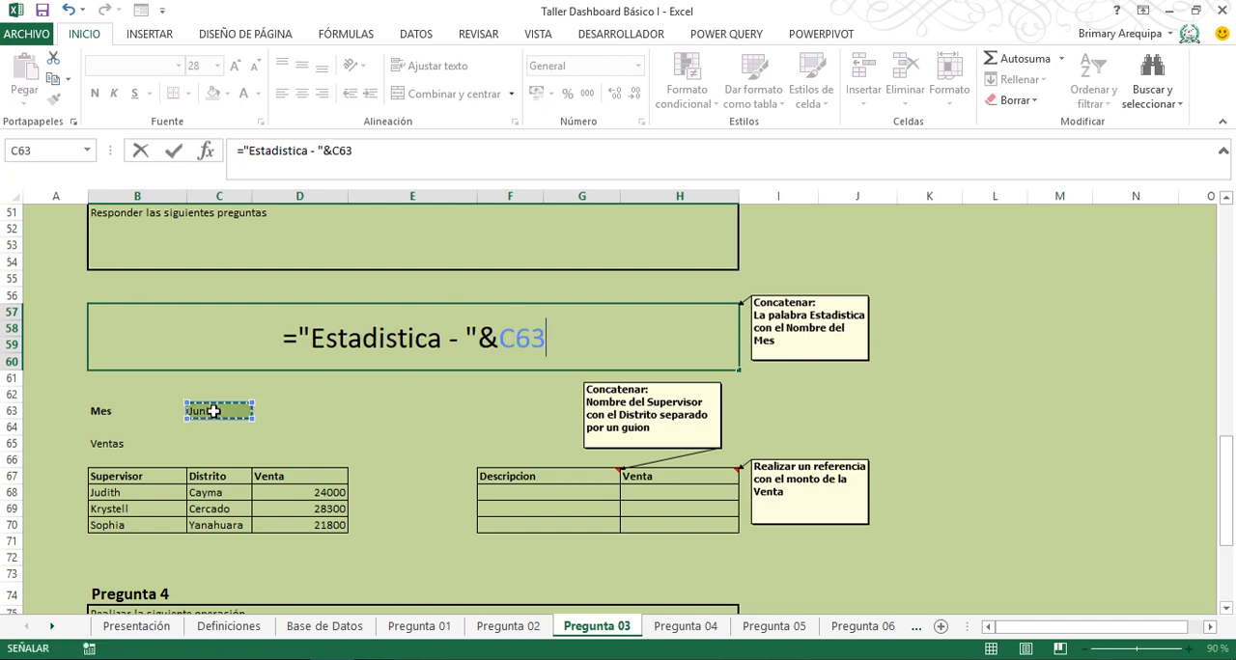
key(Return)
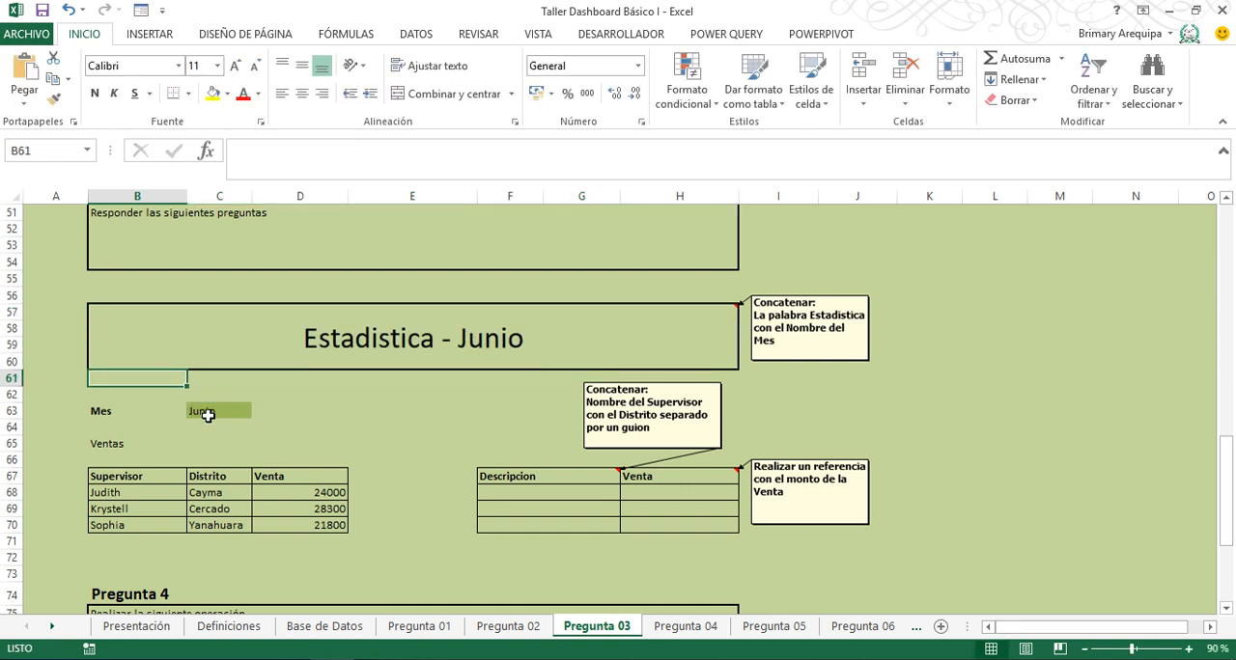
- Change the Mes value in C63 to Enero
click(208, 410)
text(Ener)
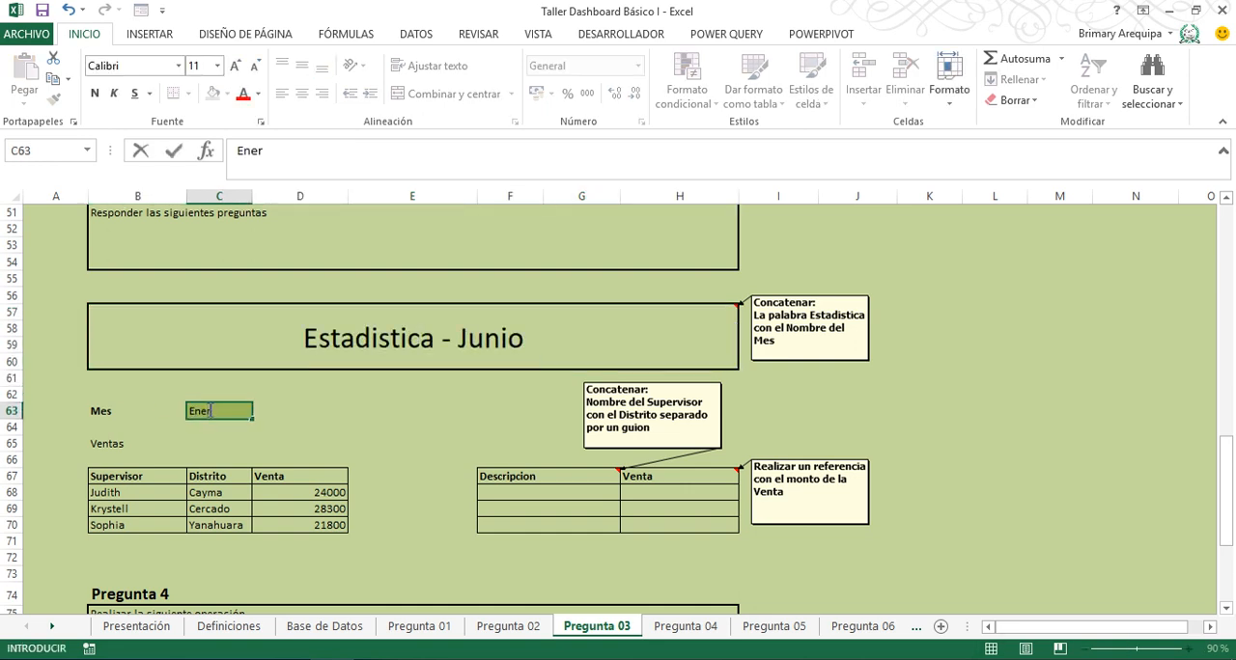
text(o)
key(Return)
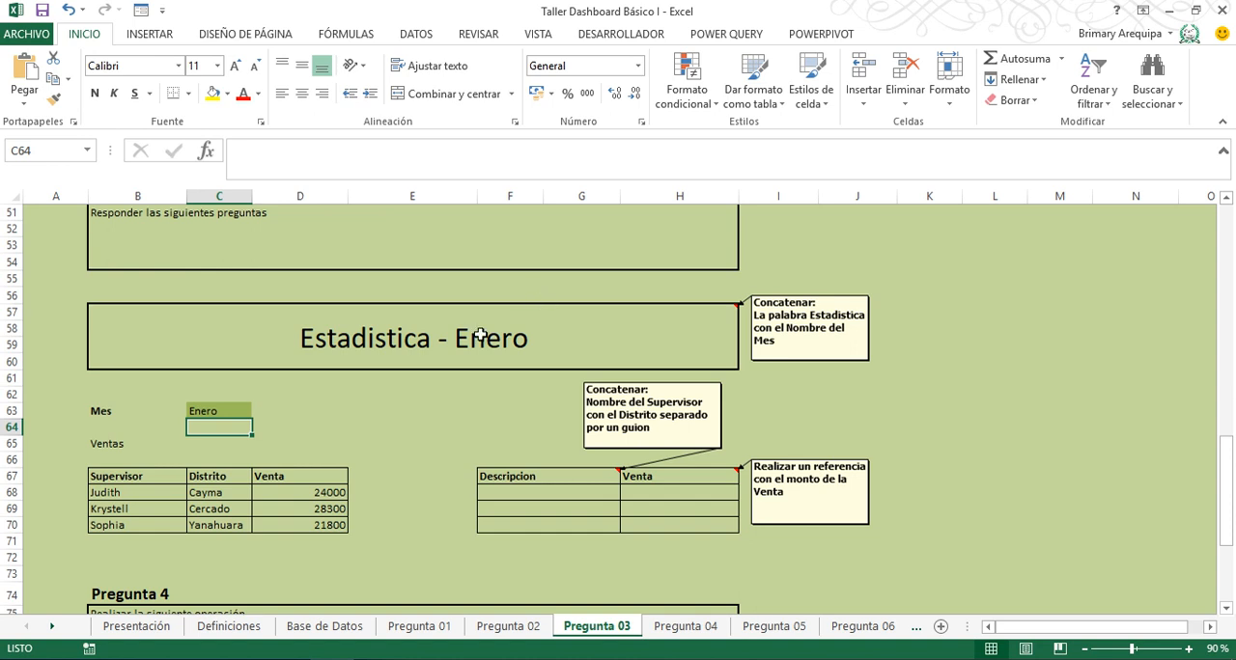
- Enter =B68&" - "&C68 in F68 for Descripcion and fill it down to F70
click(510, 487)
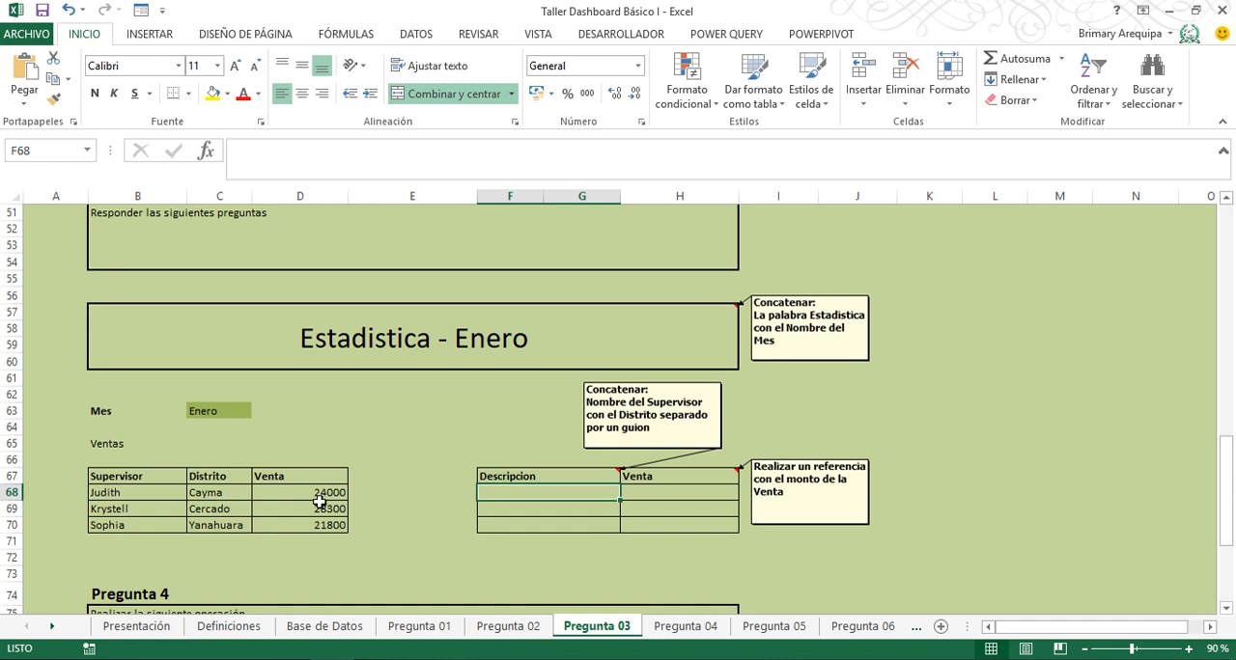
text(=)
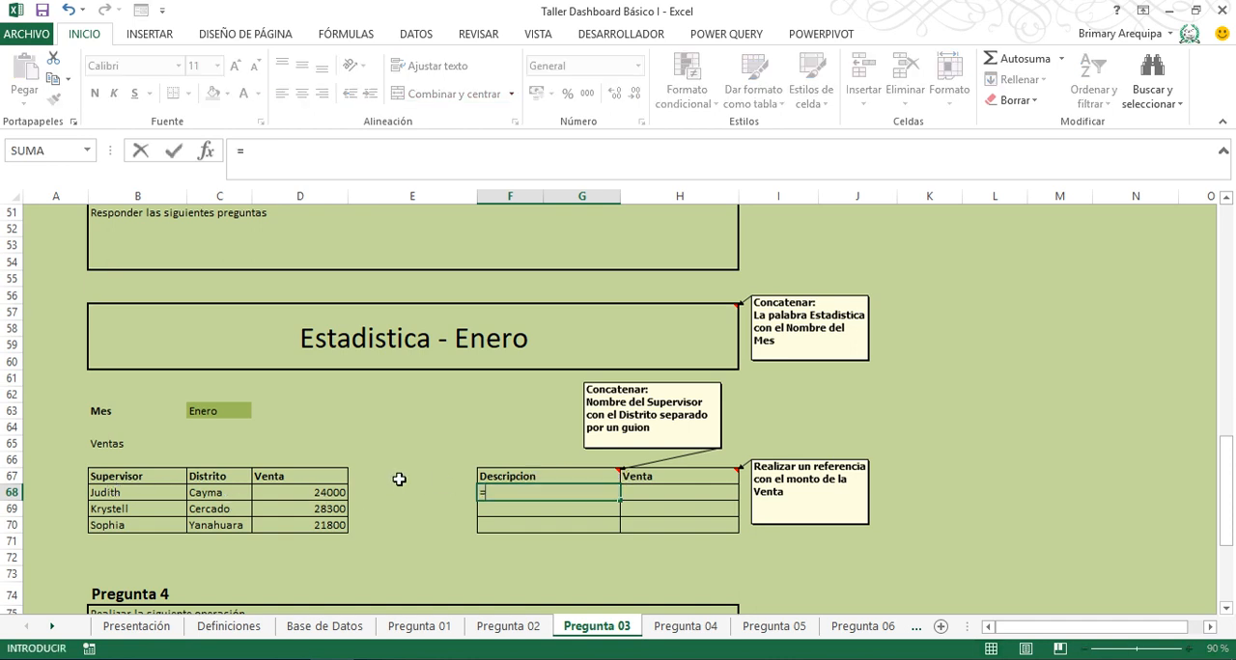
click(135, 493)
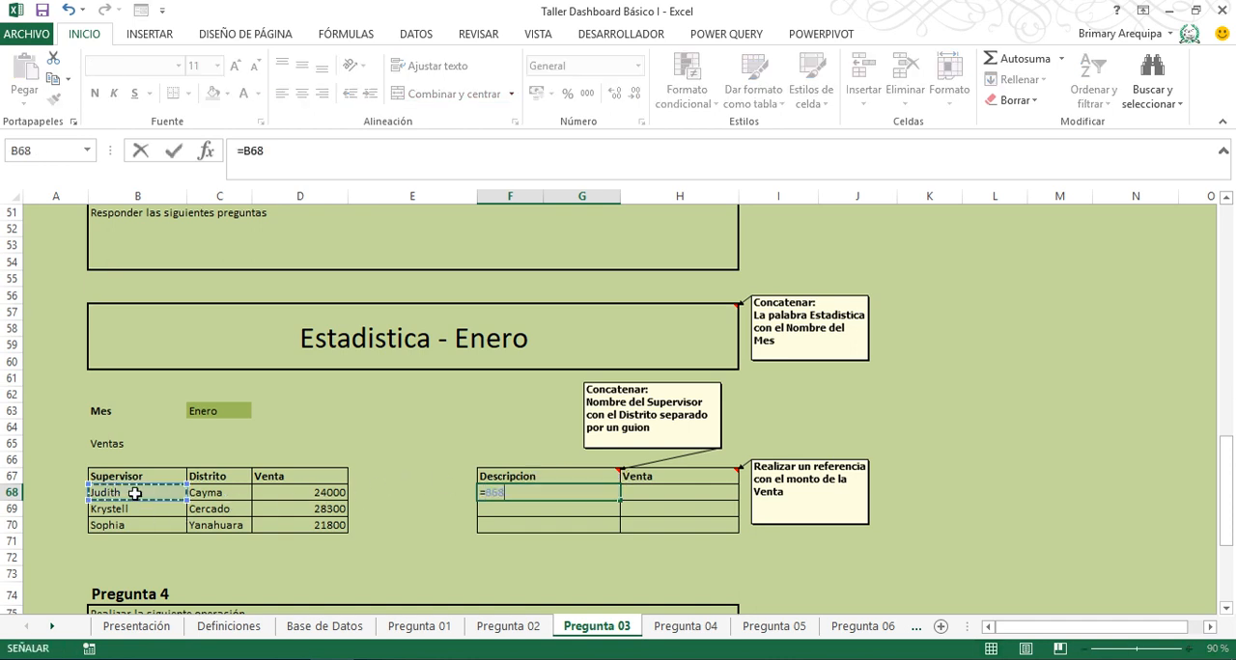
text(&" - )
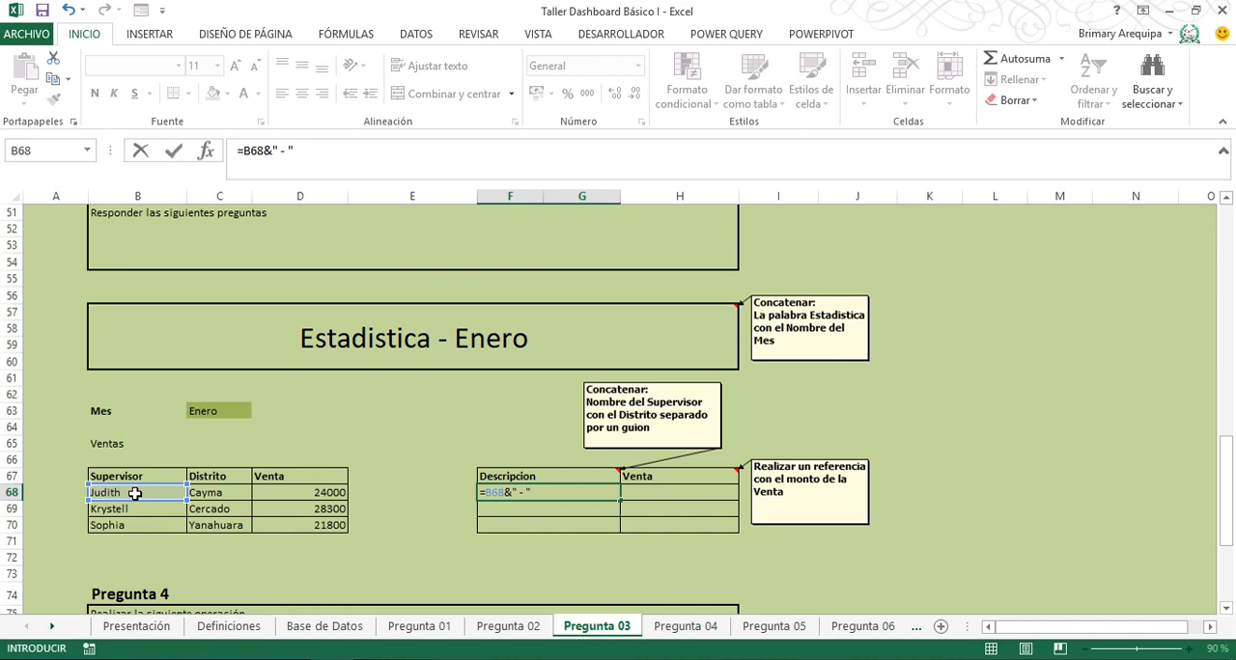
text("&)
click(209, 493)
key(Return)
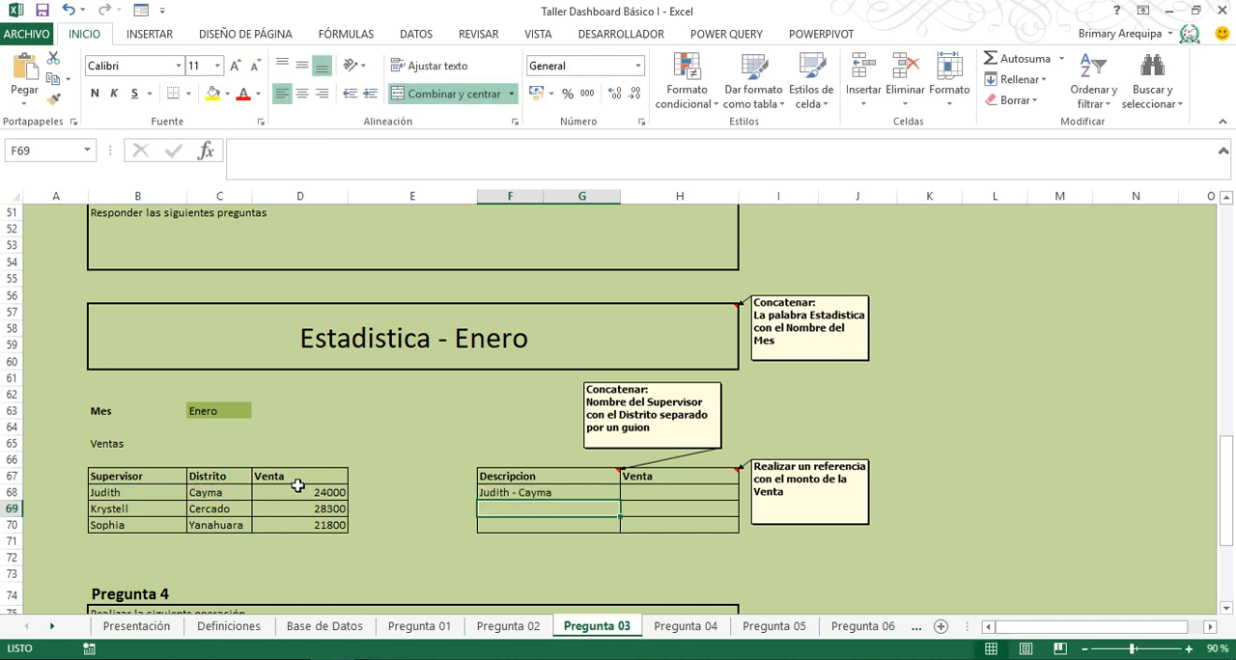
click(571, 489)
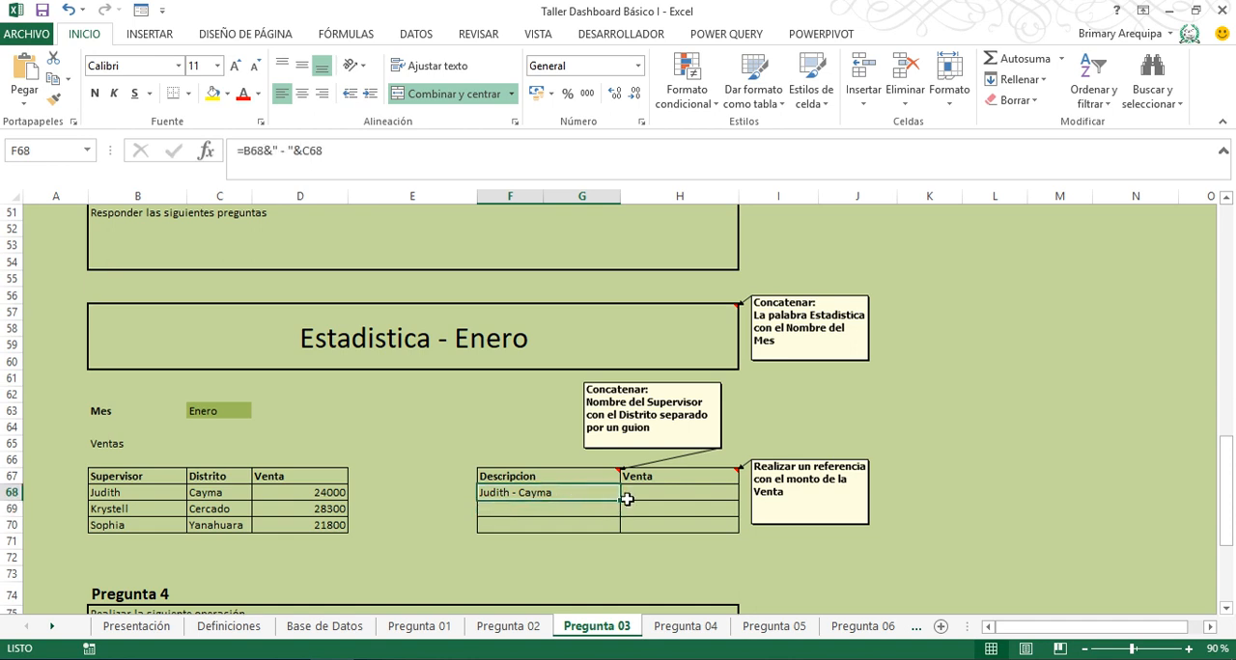
drag(619, 500, 618, 534)
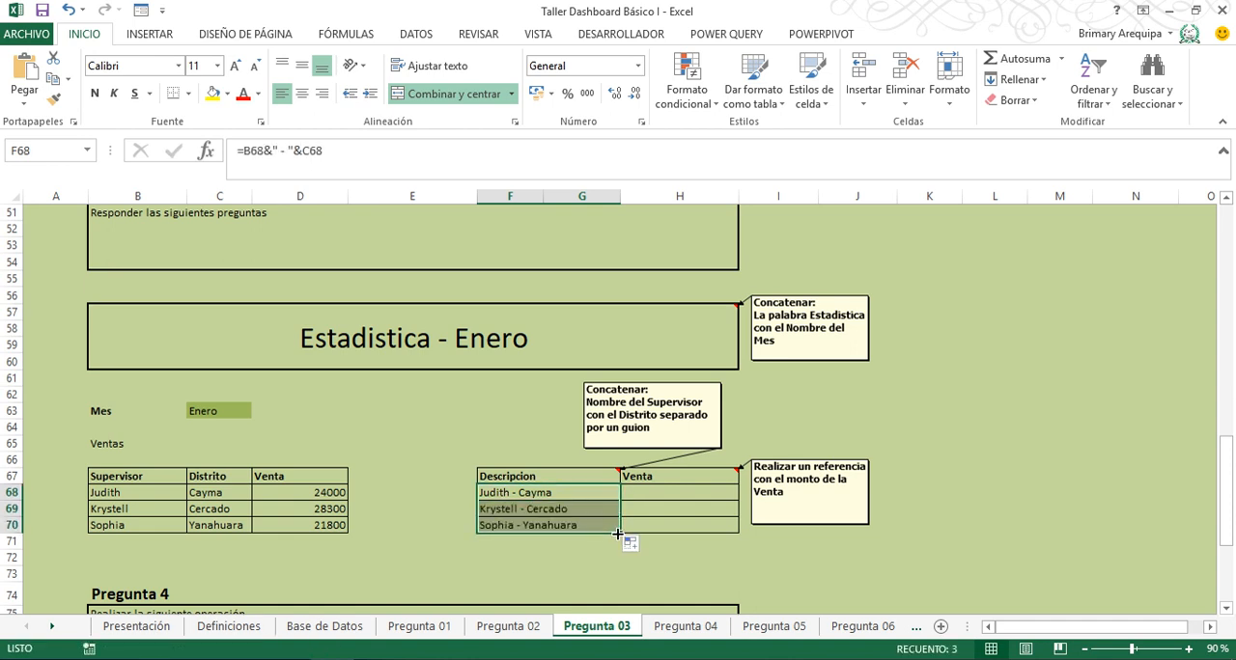
- Enter =D68 in H68 to reference the Venta amount and fill it down to H70
click(654, 497)
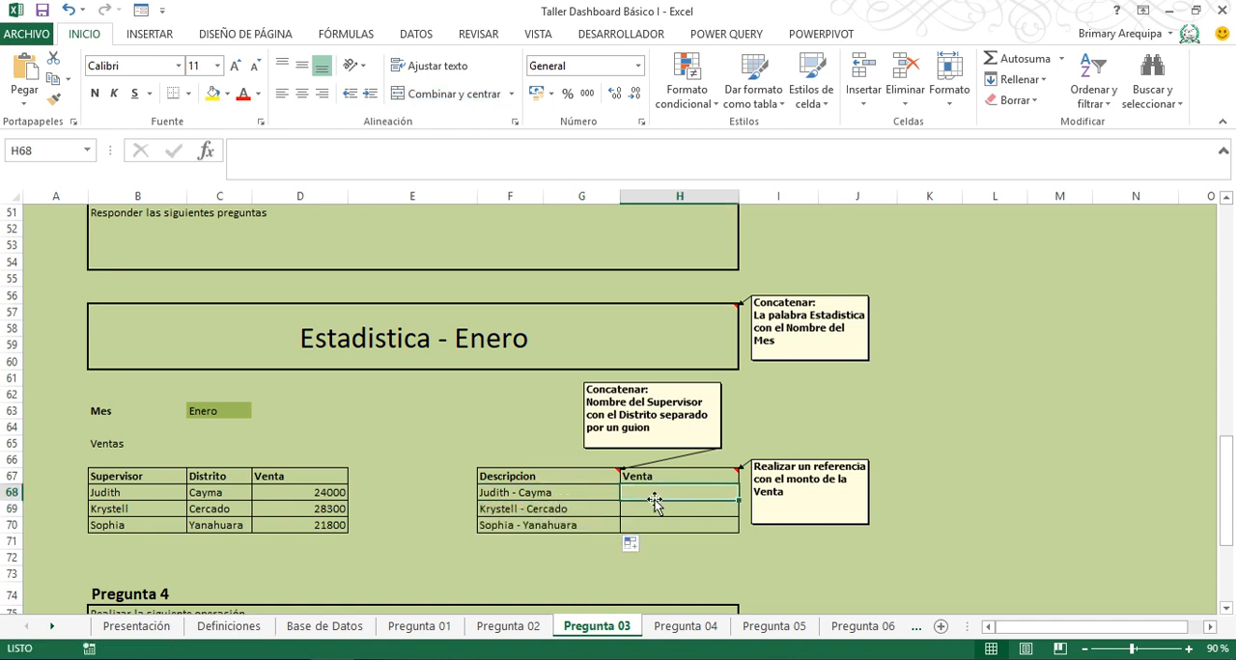
text(=)
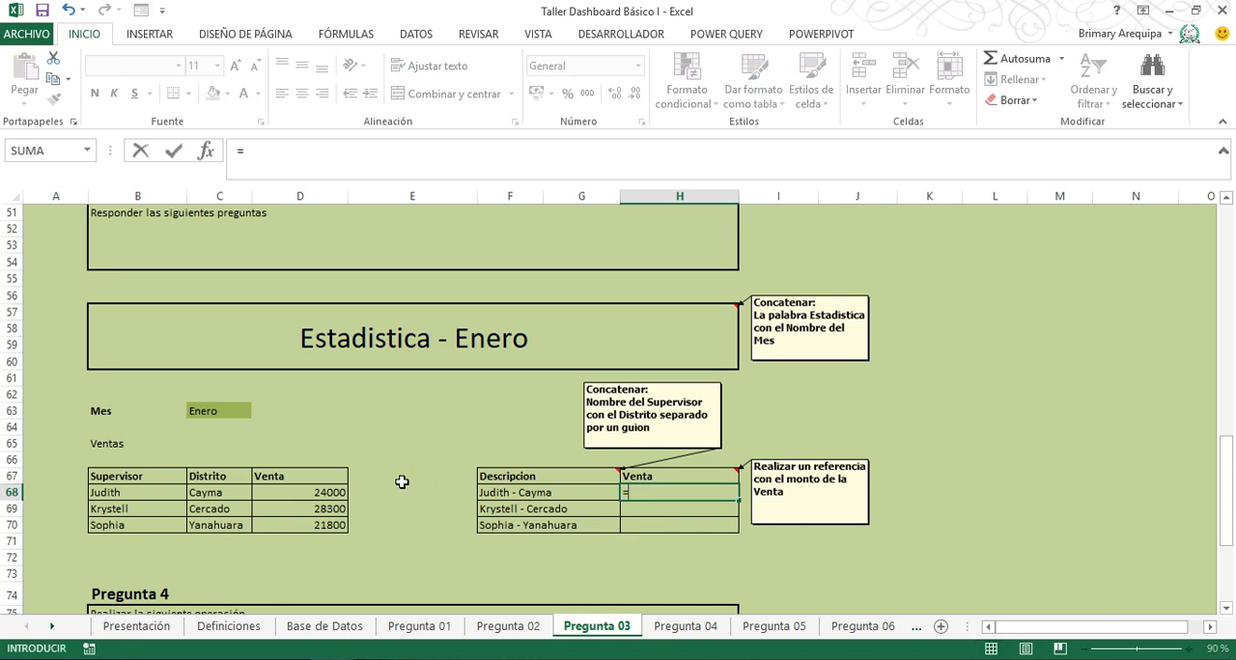
click(321, 491)
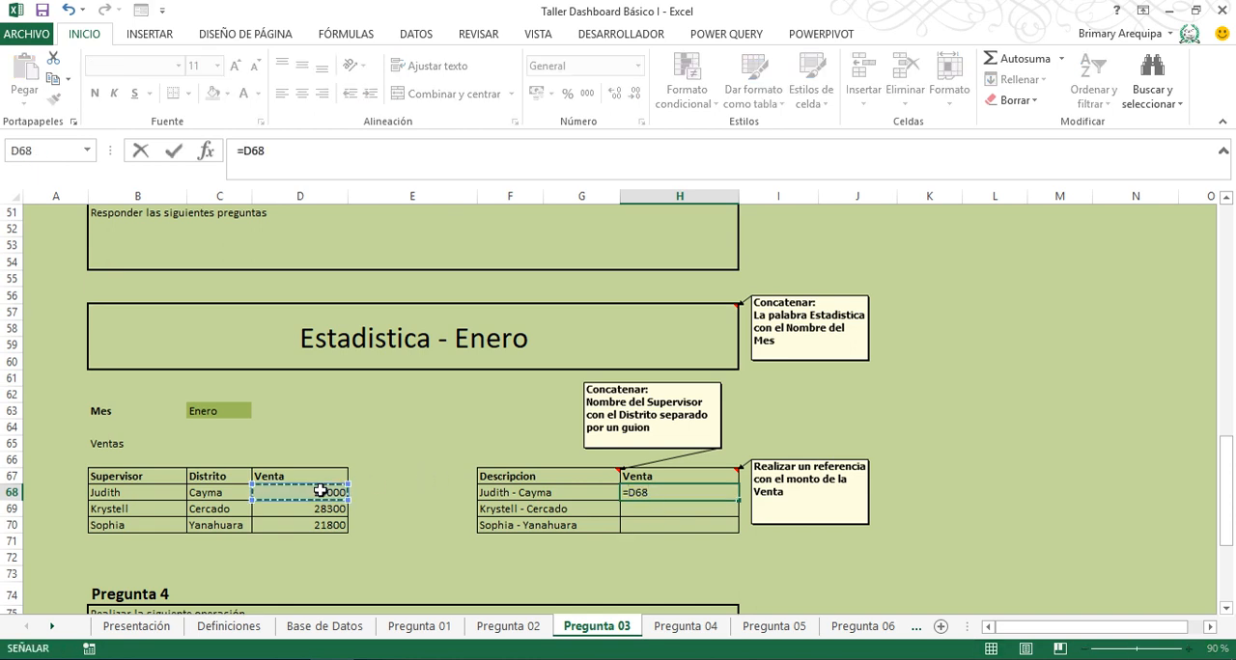
key(Return)
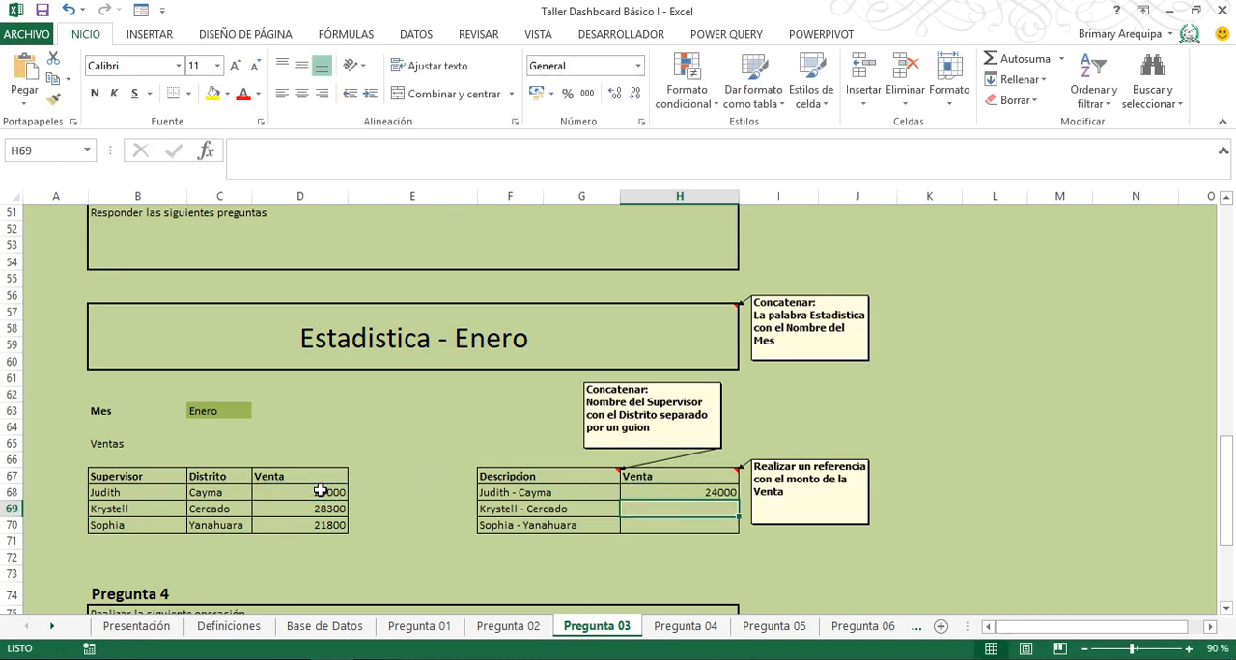
click(691, 492)
drag(738, 499, 738, 531)
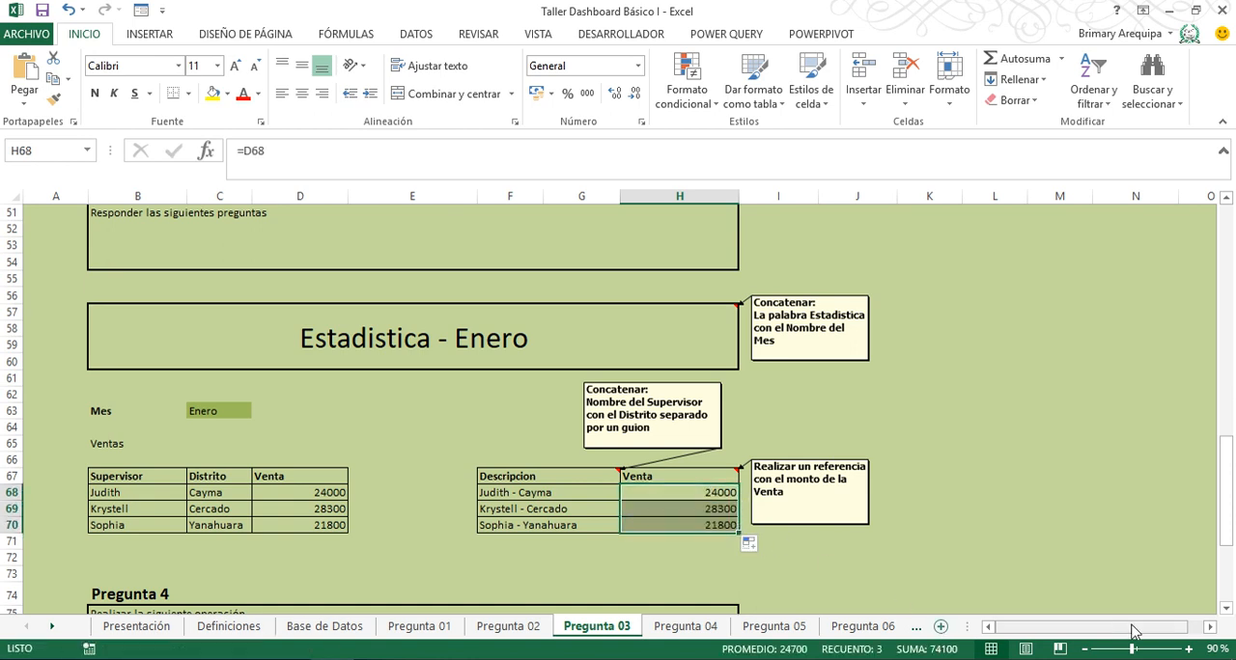
- Begin the formula for the Pregunta 4 operation in the Resultado cell D86
drag(1227, 608, 1227, 608)
drag(1226, 611, 1226, 611)
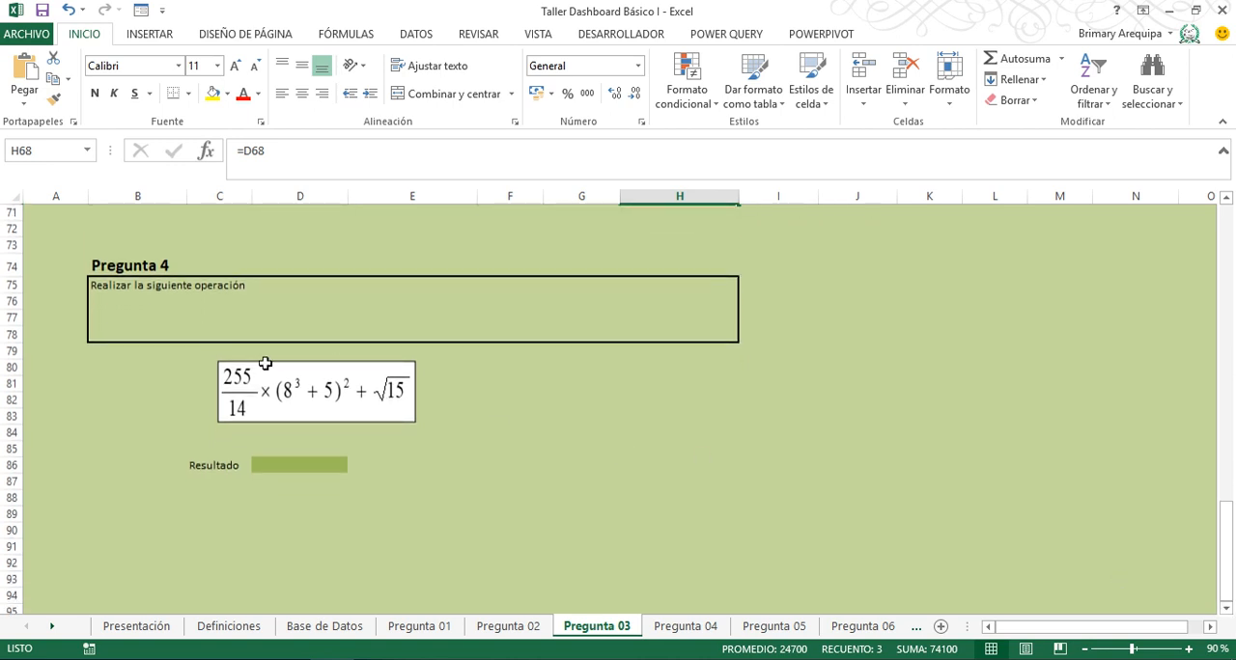
click(324, 464)
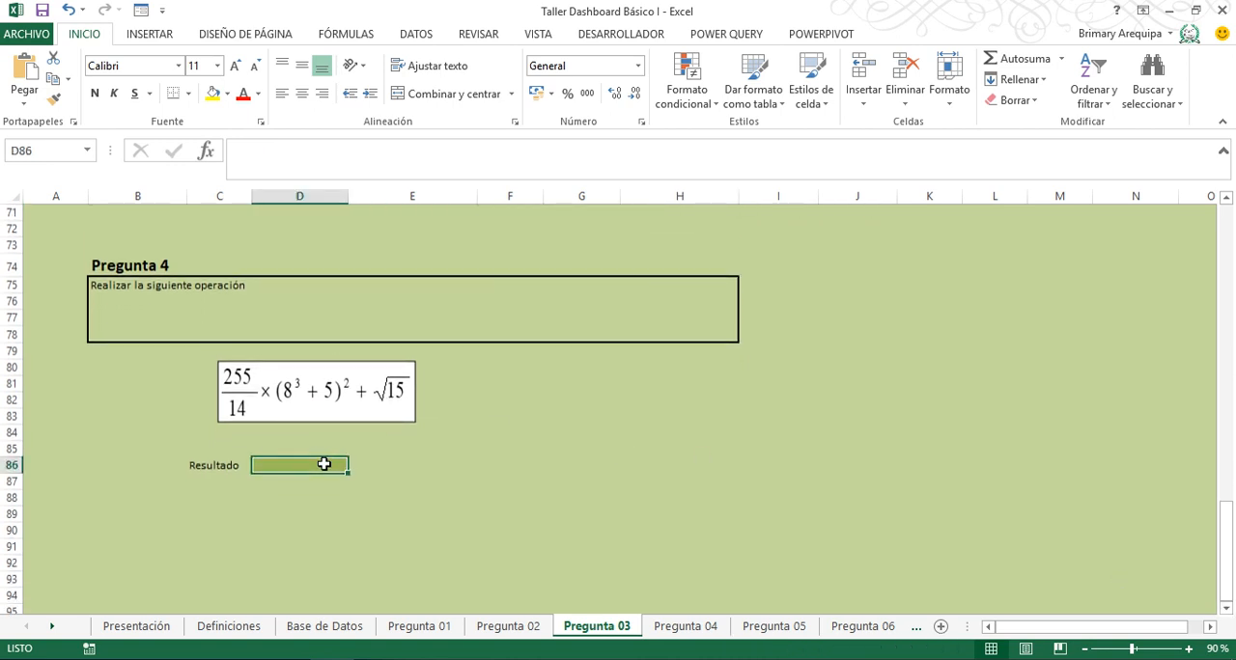
text(=255/14*(8^3+5)^2+15^(1/2)
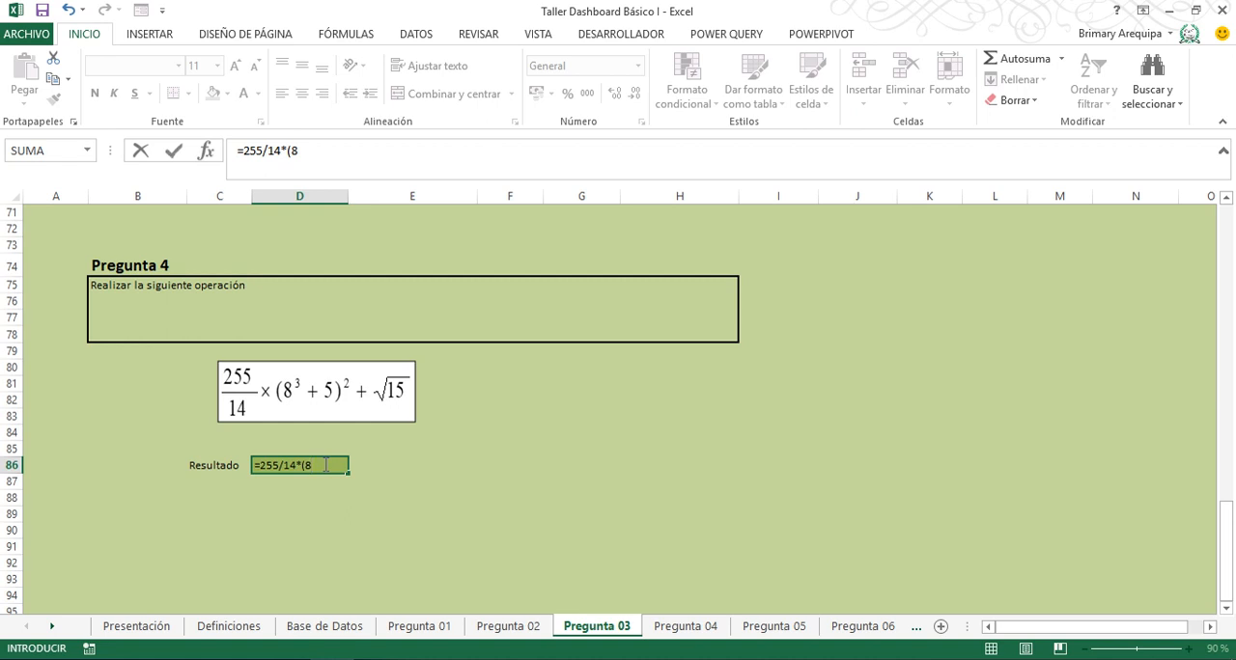
- Complete the Pregunta 4 formula in D86 as 255/14*(8^3+5)^2 plus 15 raised to one half for the square root
text(^3+5)
text(^2+15)
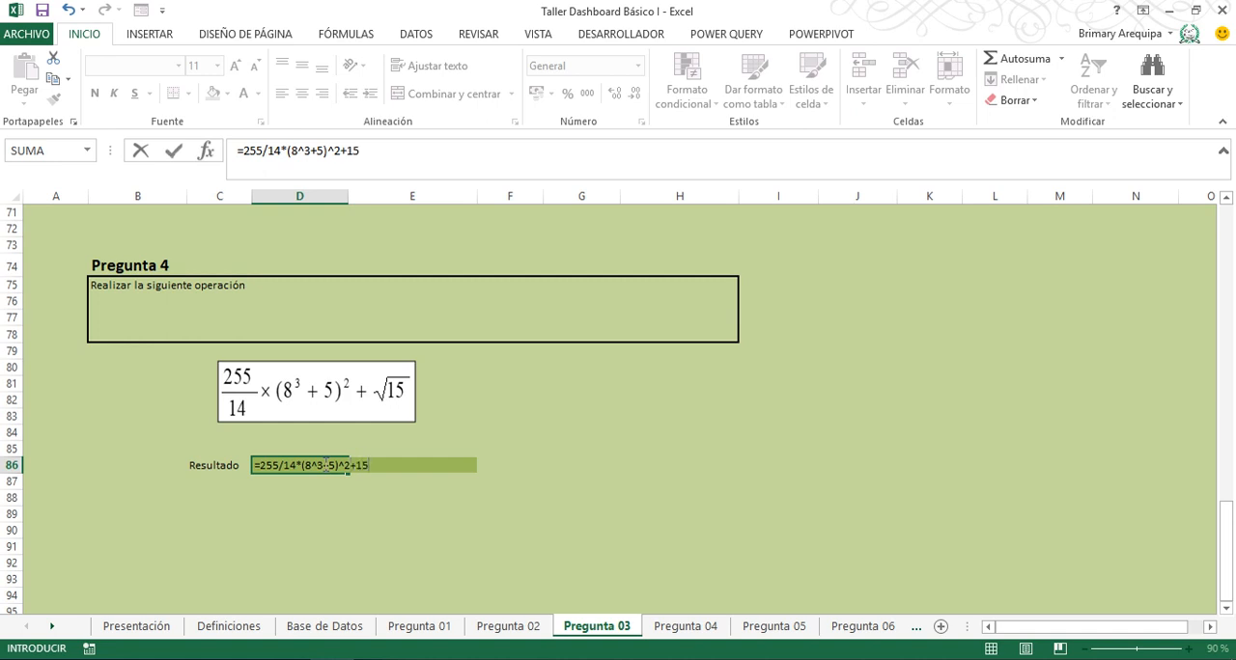
text(^(1/2)
key(Return)
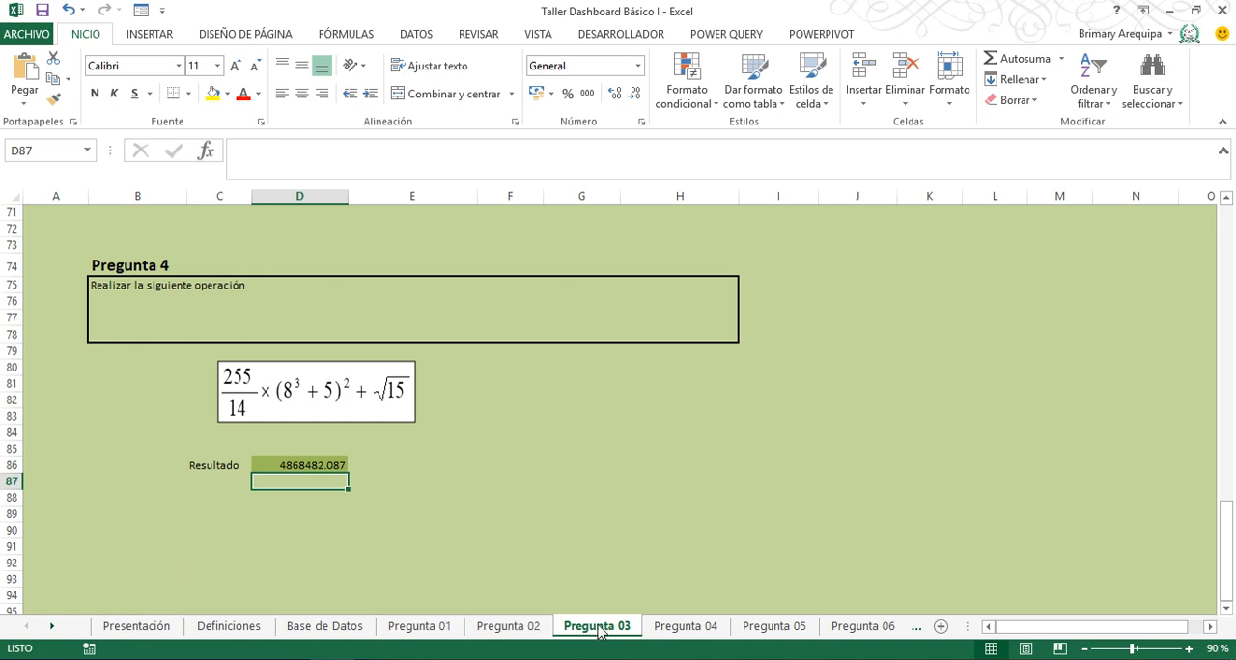
- On the Pregunta 04 sheet, enter =$C$13*F20*G20 in H20 for Bonif. 1 and fill it down the column
click(680, 625)
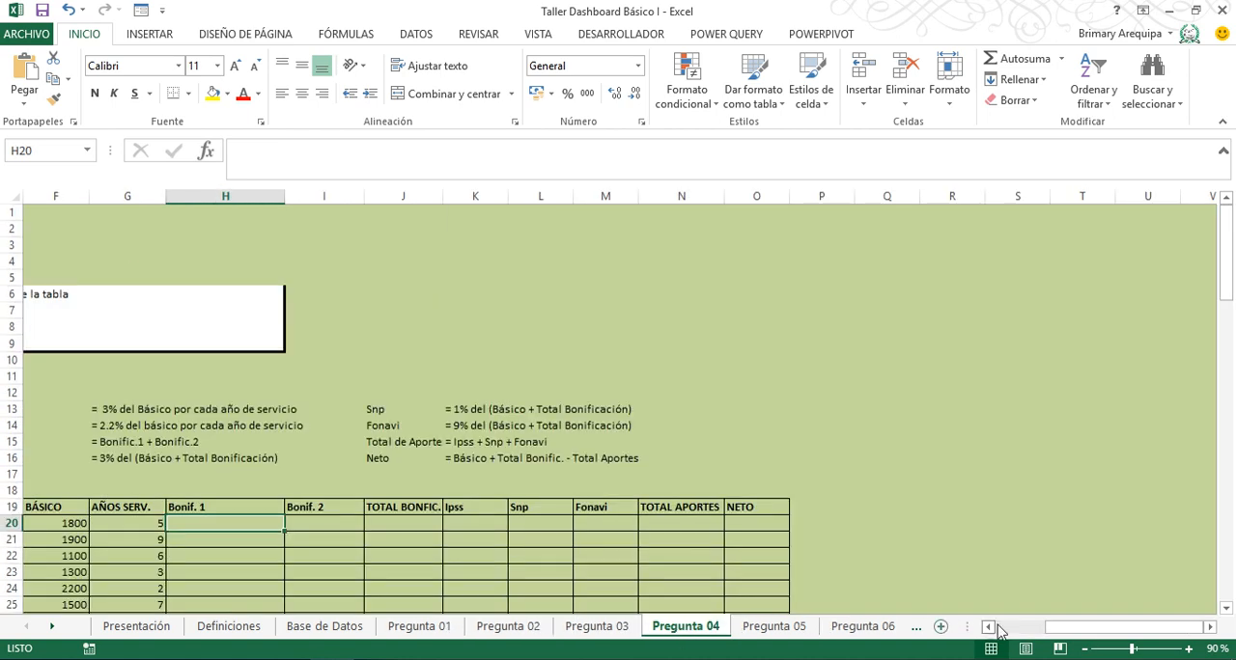
drag(1068, 630, 1014, 629)
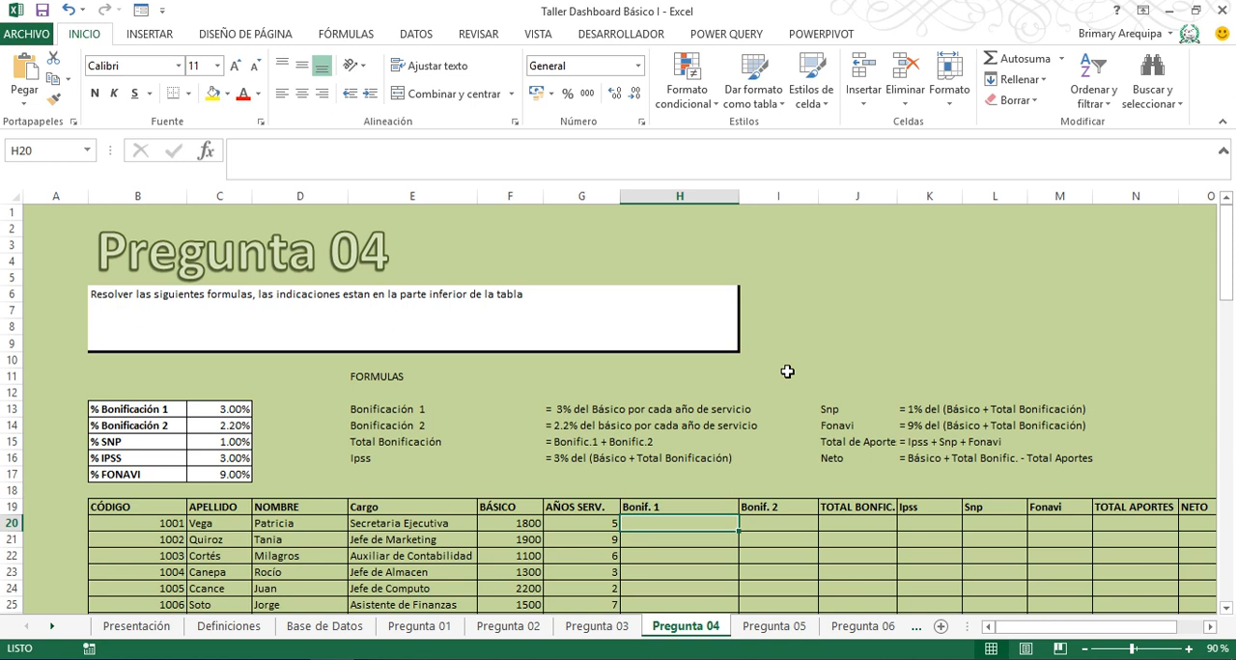
text(=)
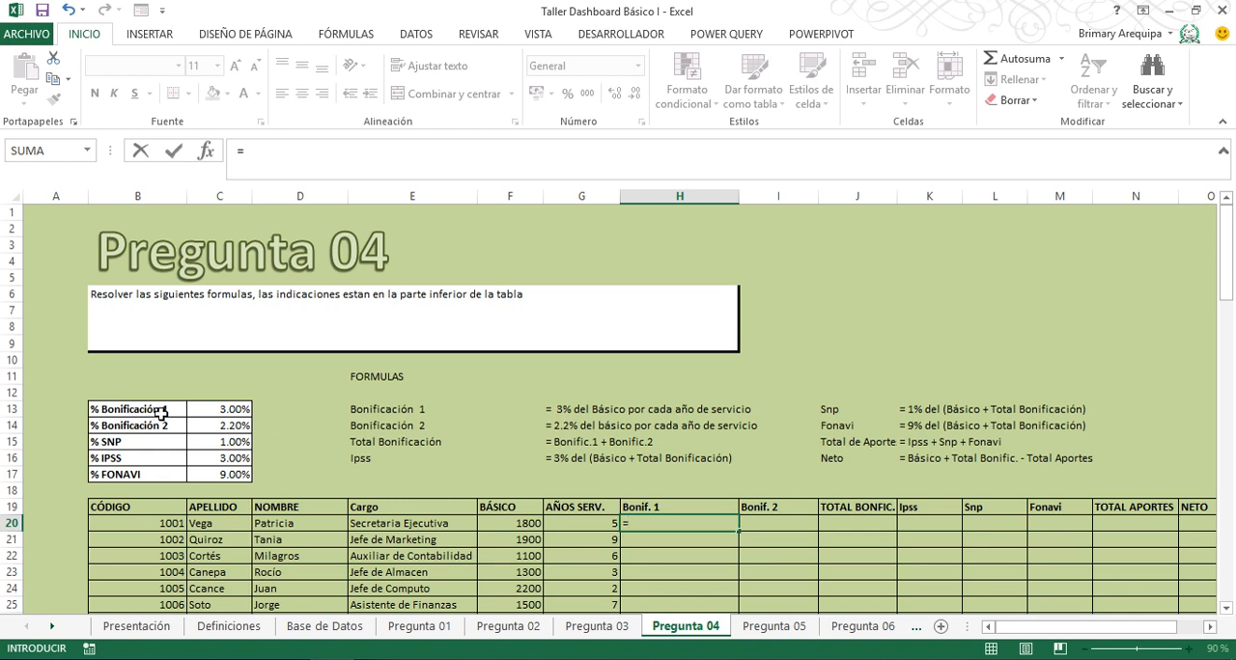
click(206, 408)
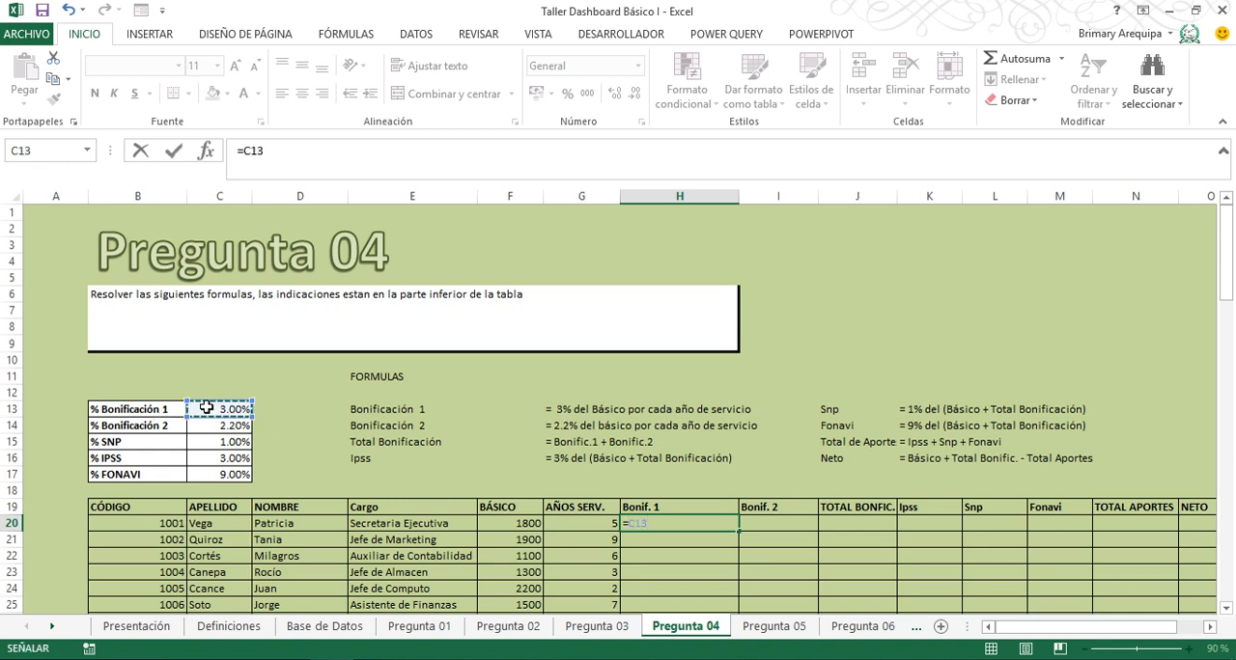
key(F4)
text(*)
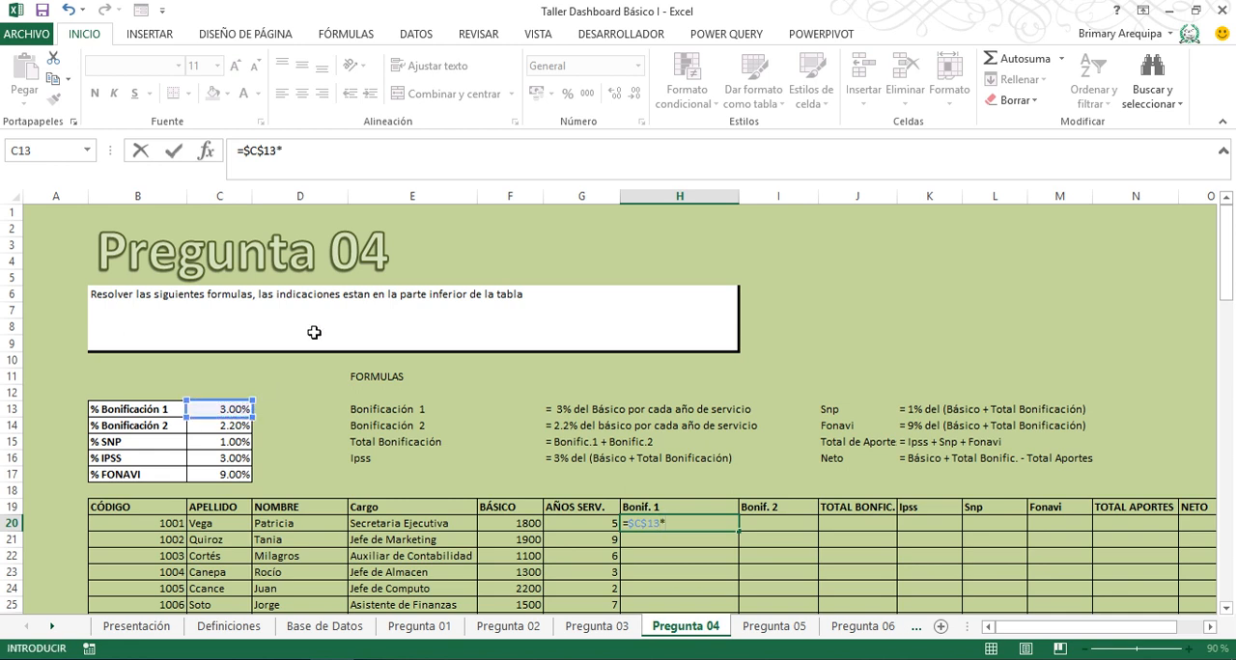
click(509, 521)
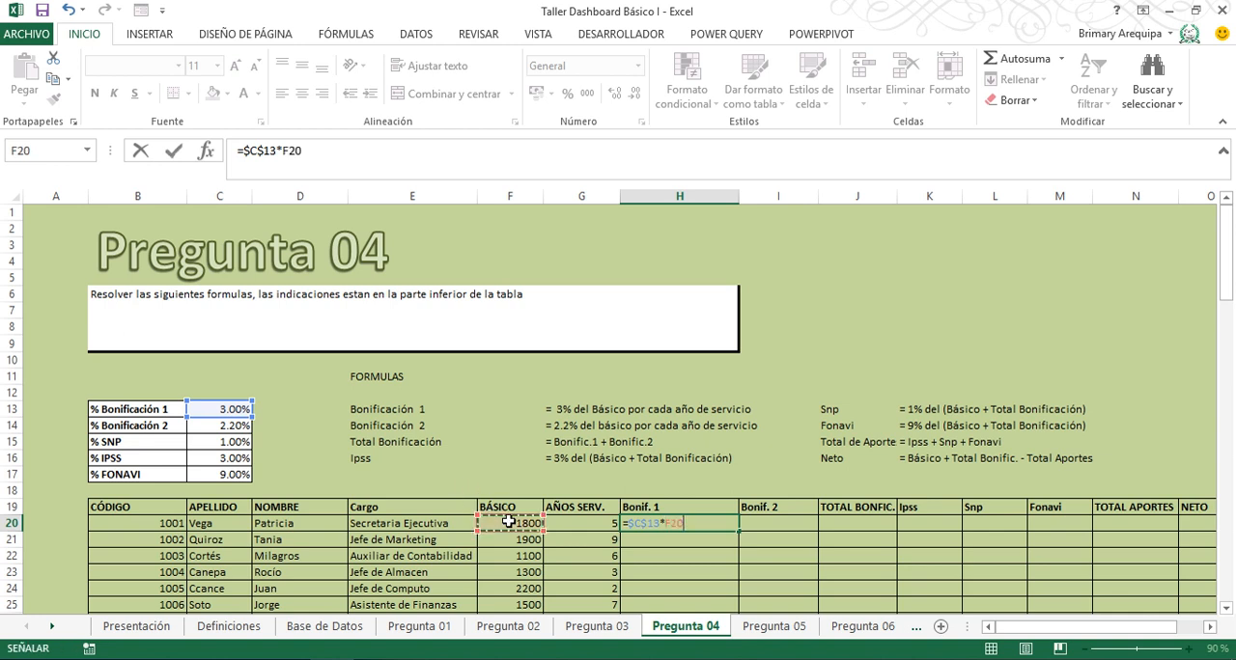
text(*)
click(592, 526)
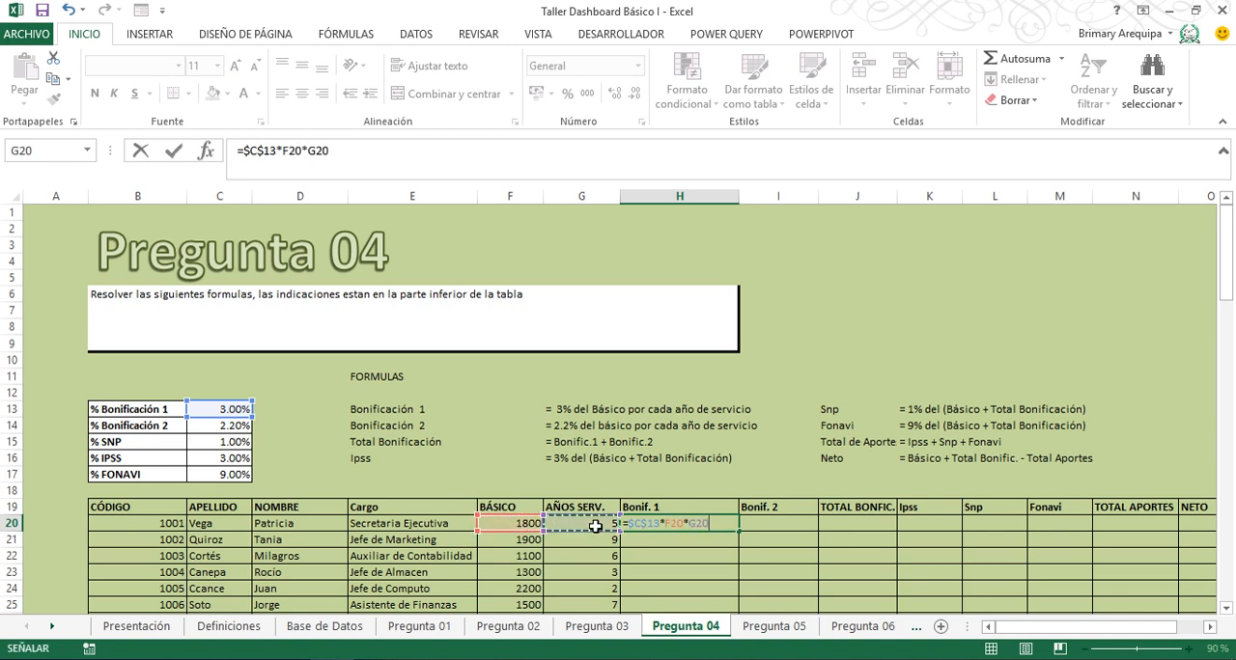
key(Return)
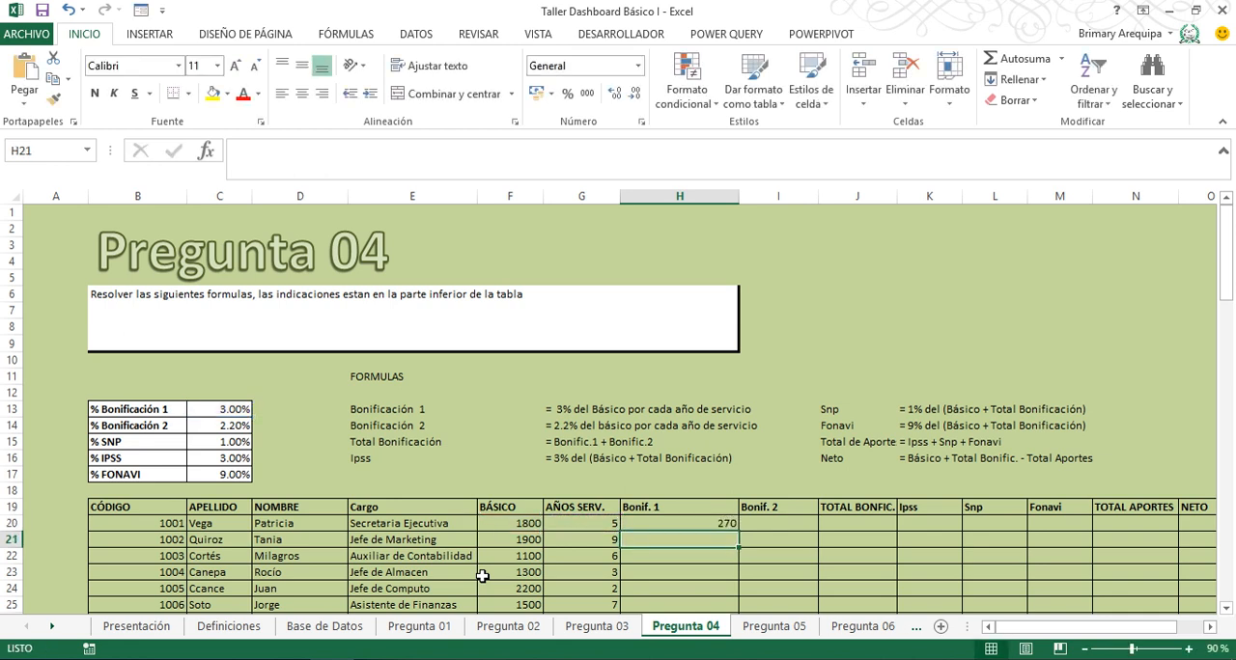
click(718, 521)
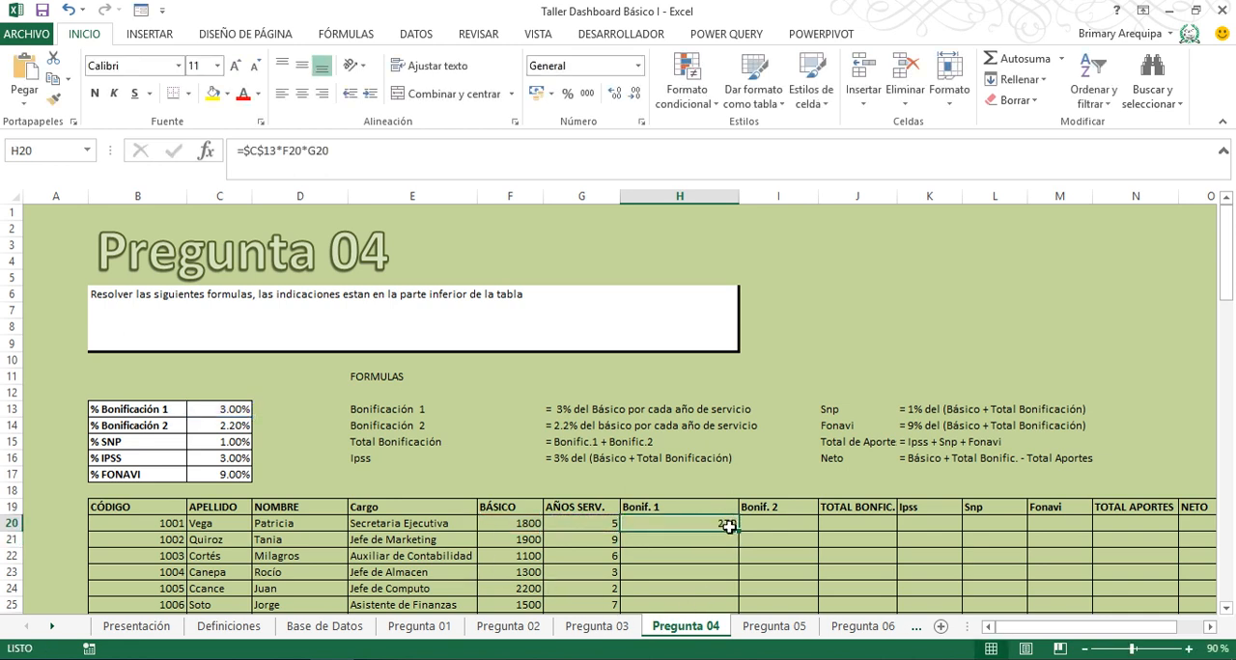
double_click(738, 531)
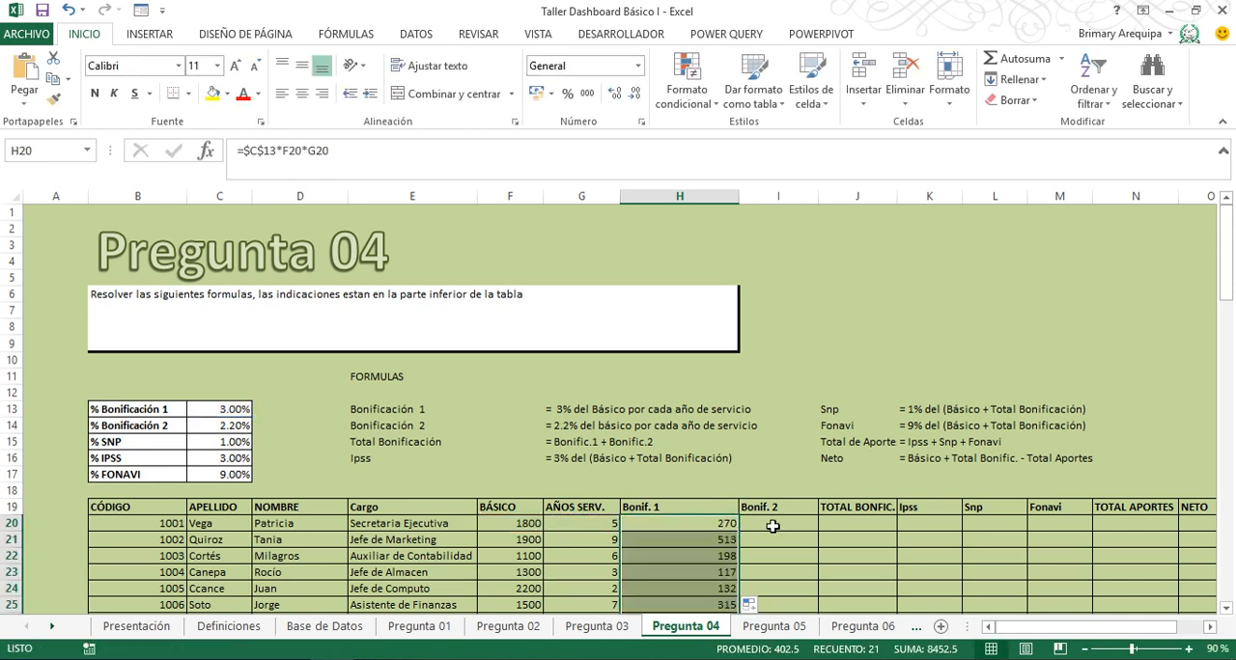
- Enter =C14*F20*G20 in I20 for Bonif. 2 and fill it down the column
click(775, 526)
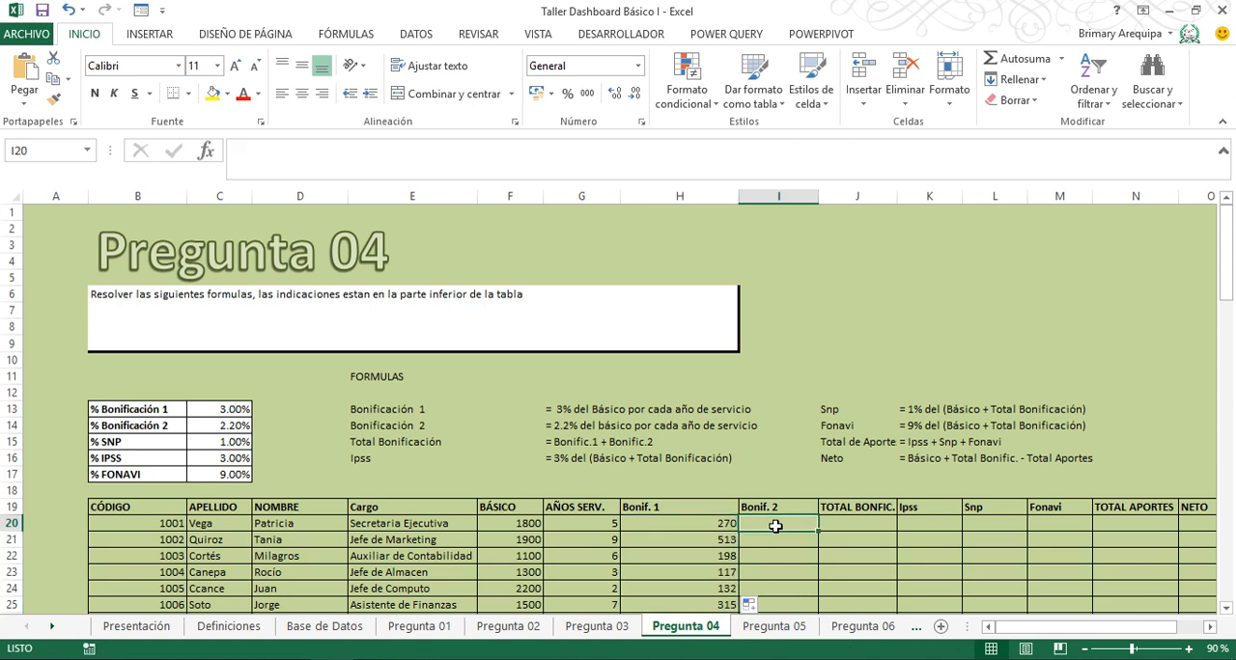
text(=)
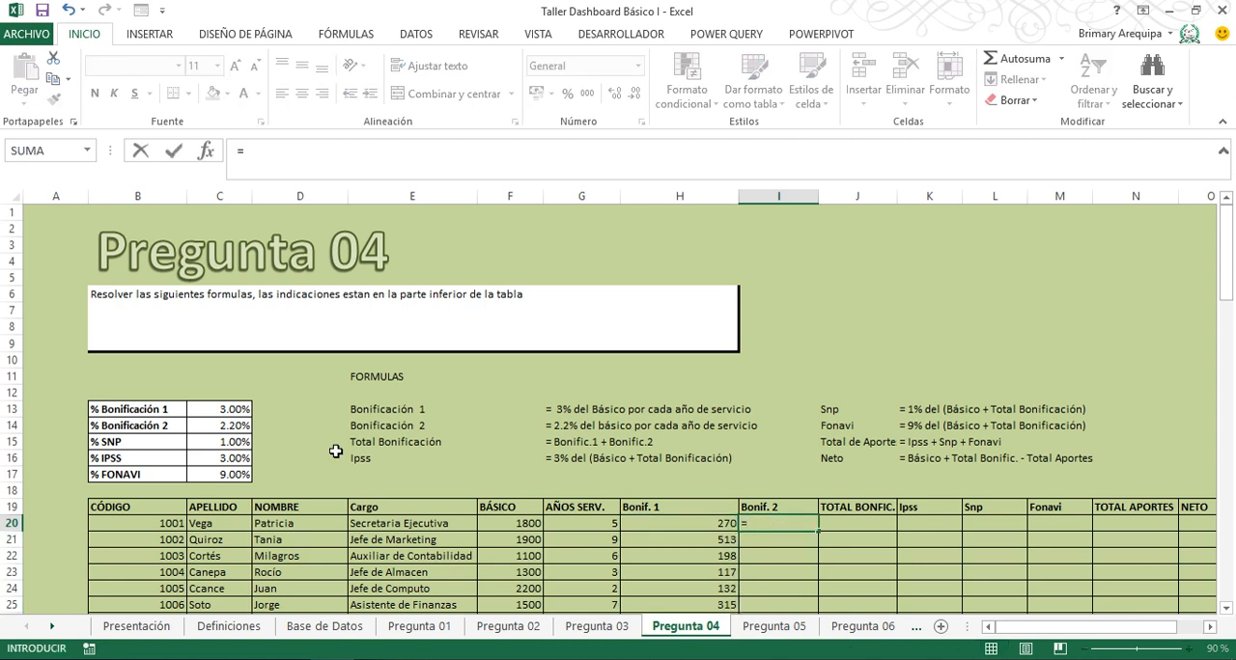
click(216, 424)
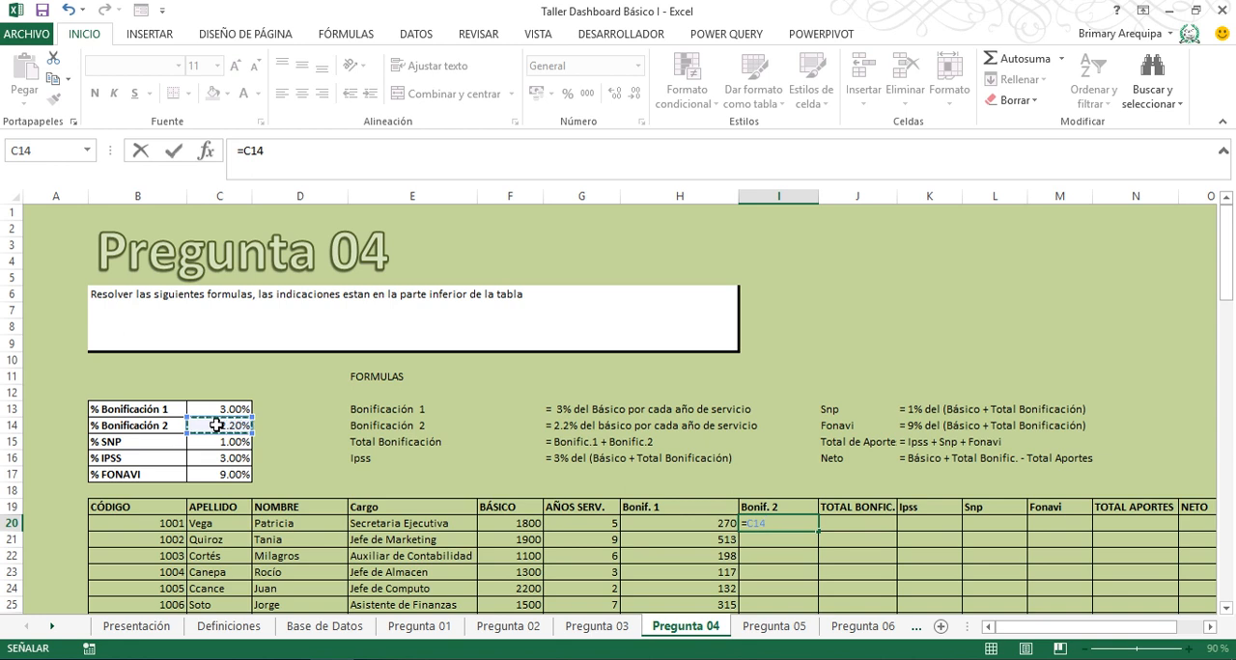
text(*)
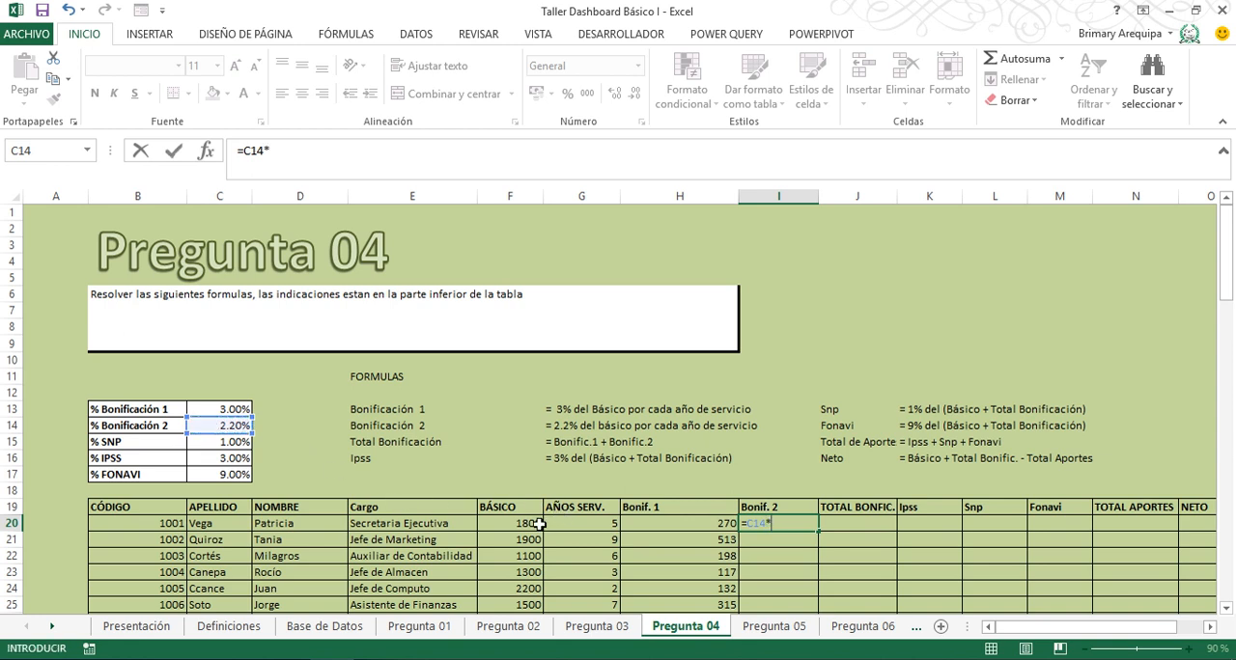
click(511, 518)
text(*)
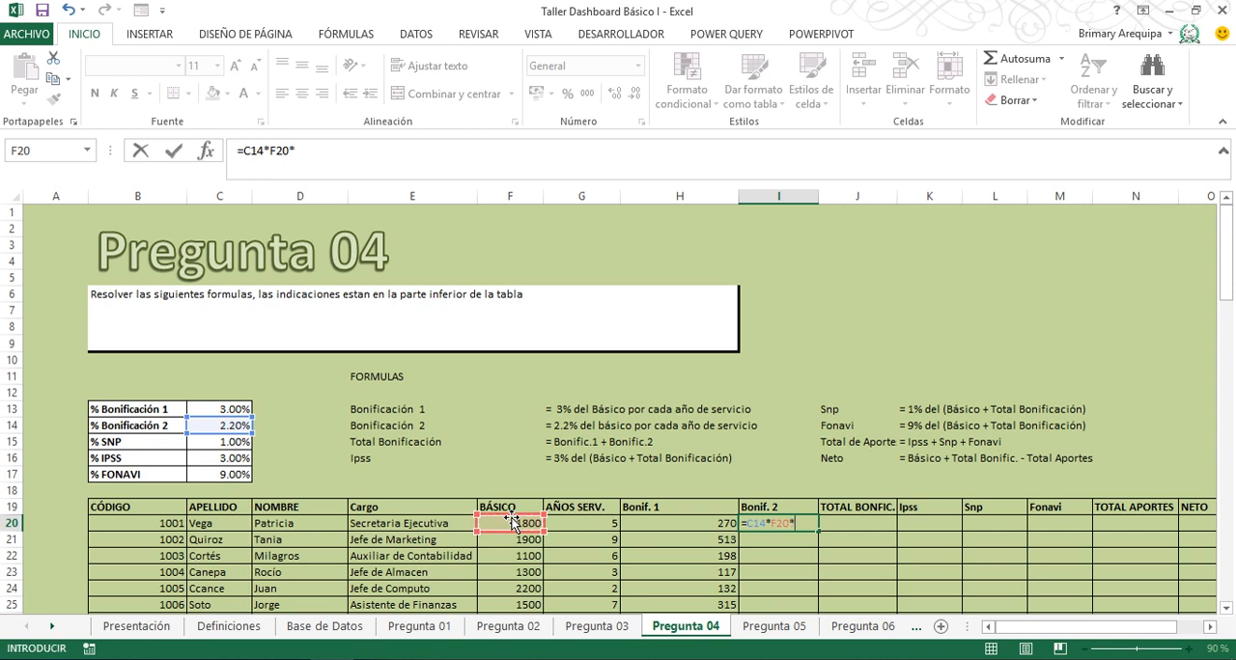
click(609, 522)
key(Return)
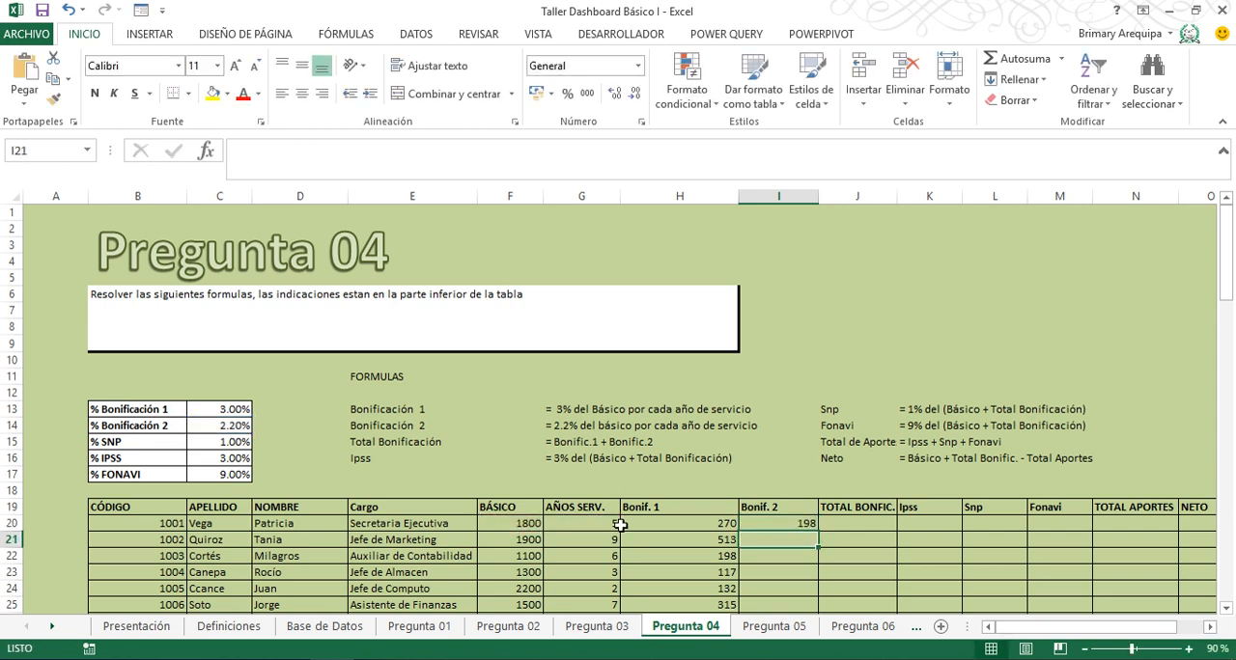
click(774, 522)
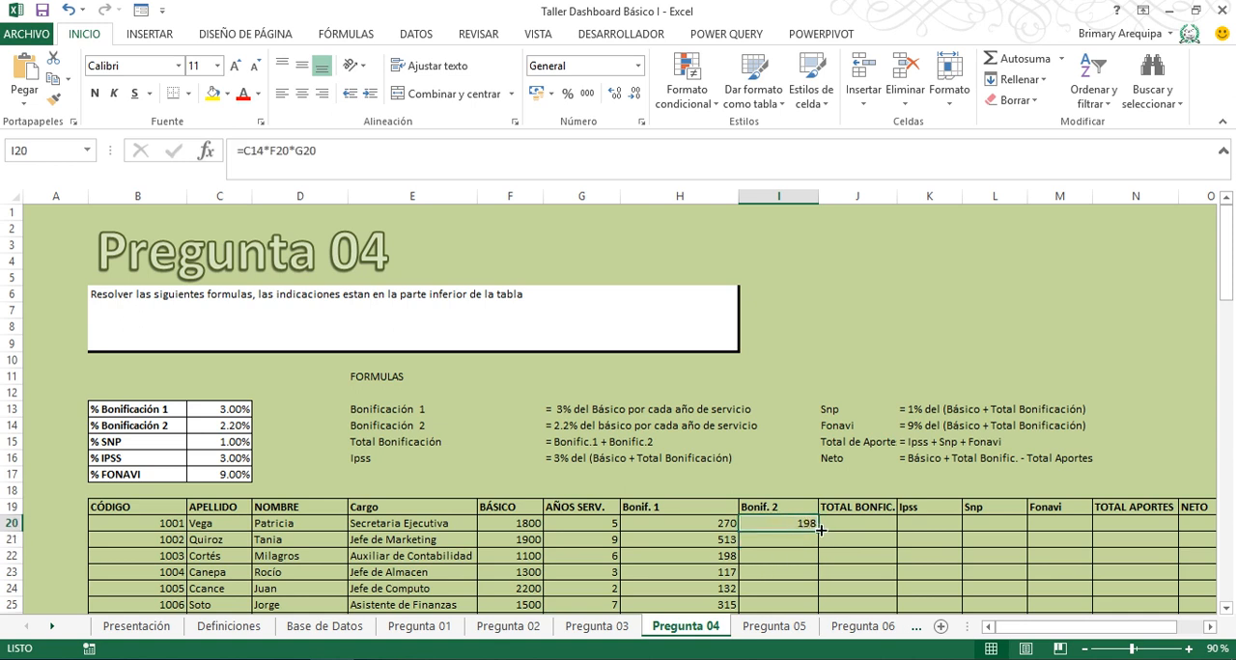
double_click(818, 531)
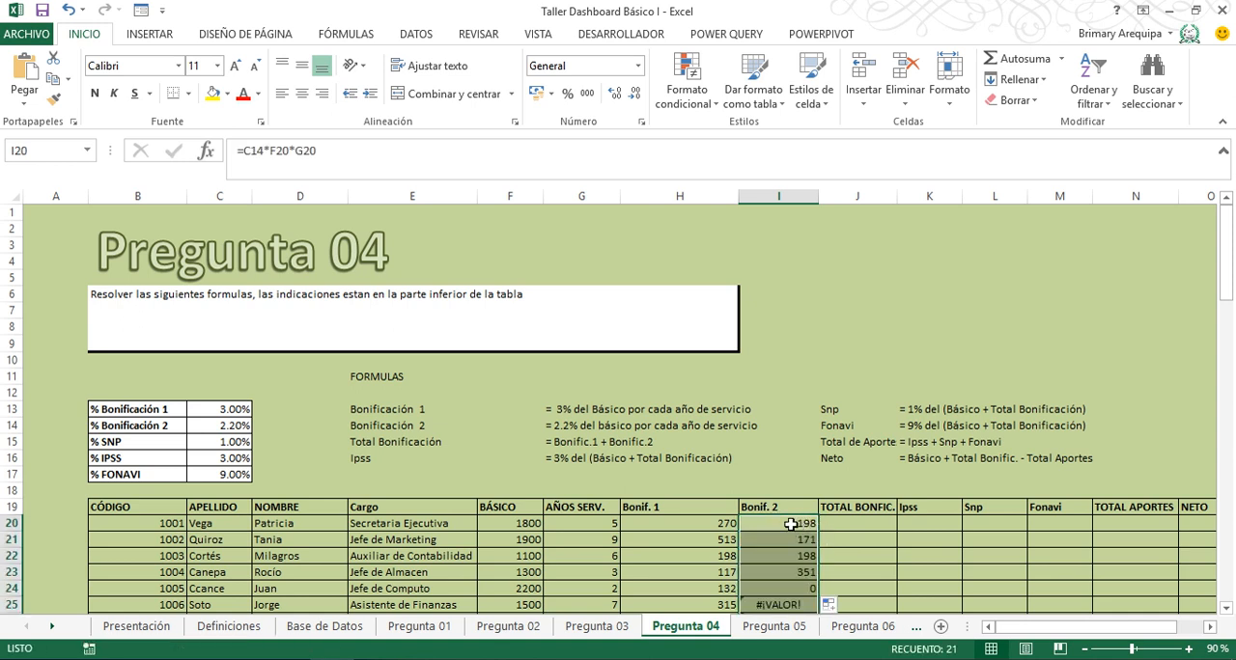
- Make the C14 reference in I20 absolute, giving =$C$14*F20*G20, and refill the Bonif. 2 column
click(777, 522)
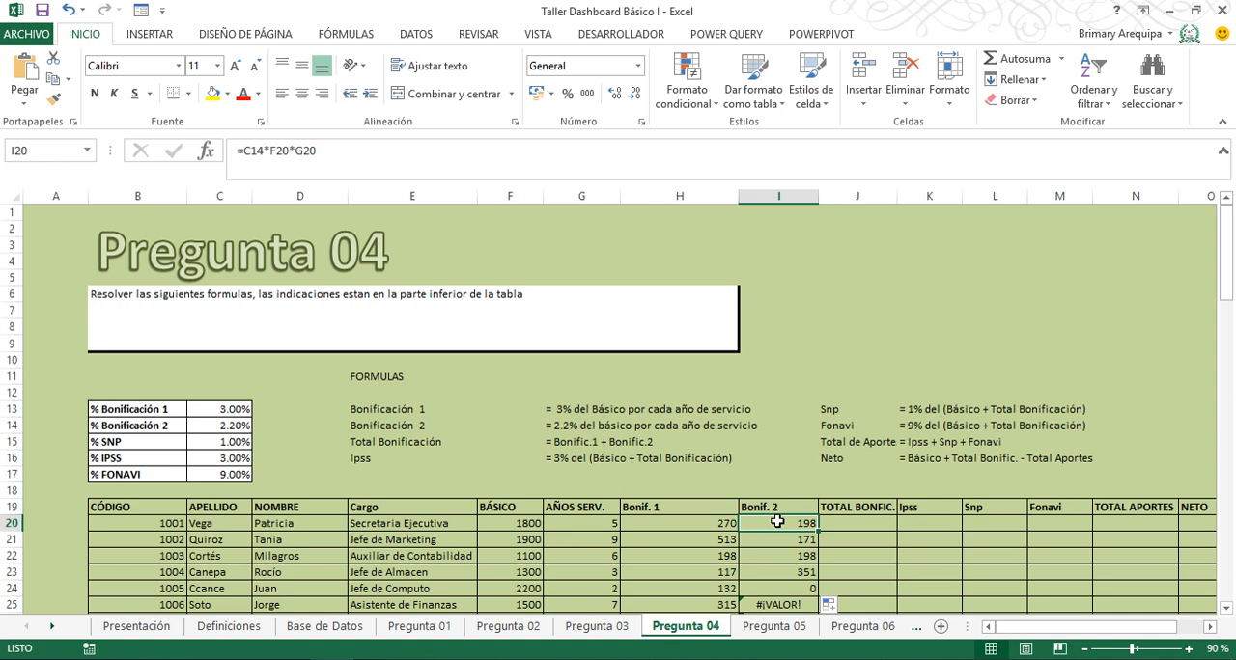
double_click(777, 521)
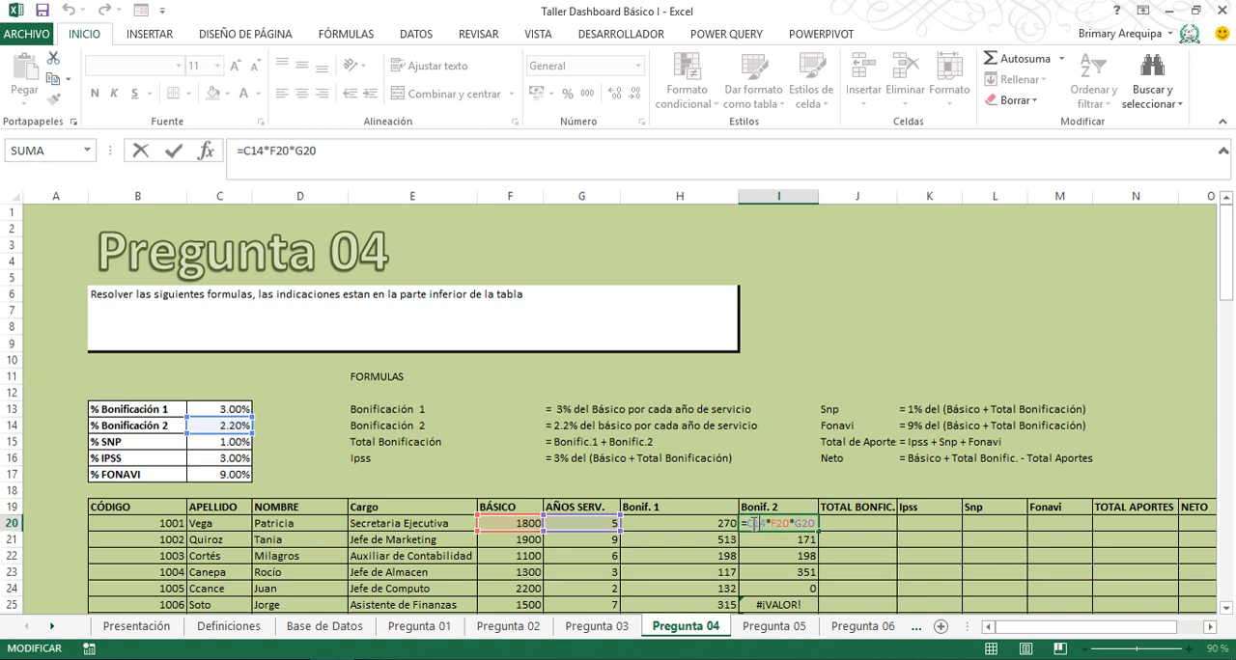
drag(754, 522, 763, 529)
key(F4)
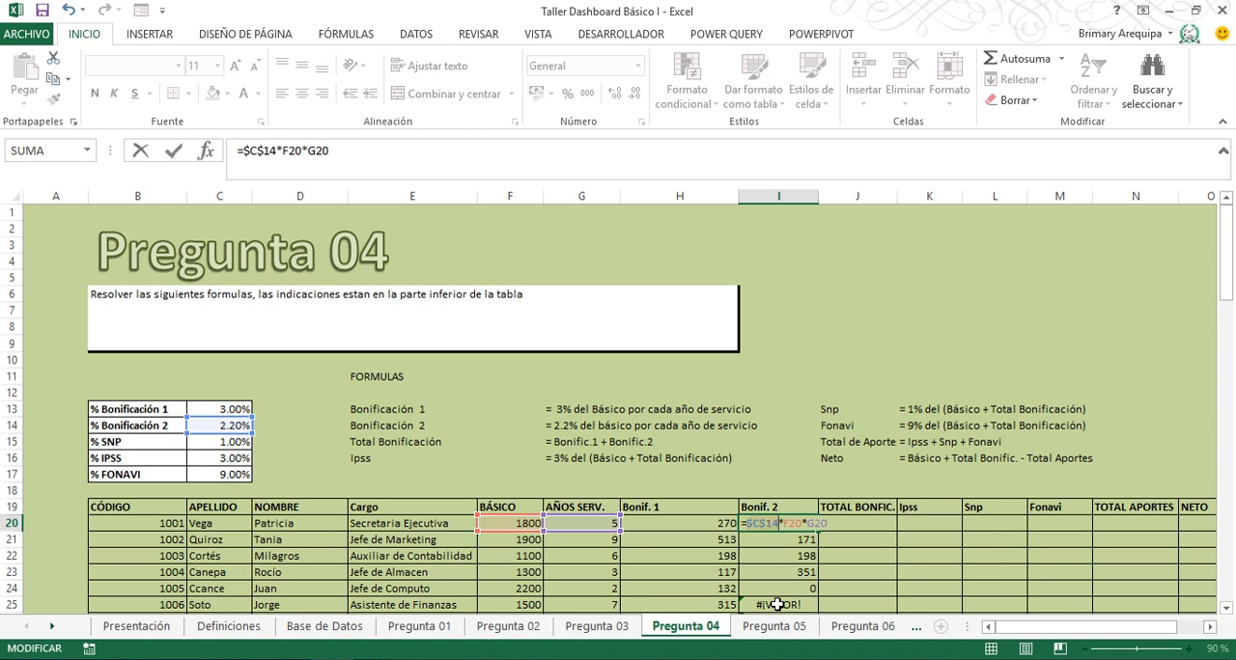
key(ctrl+Return)
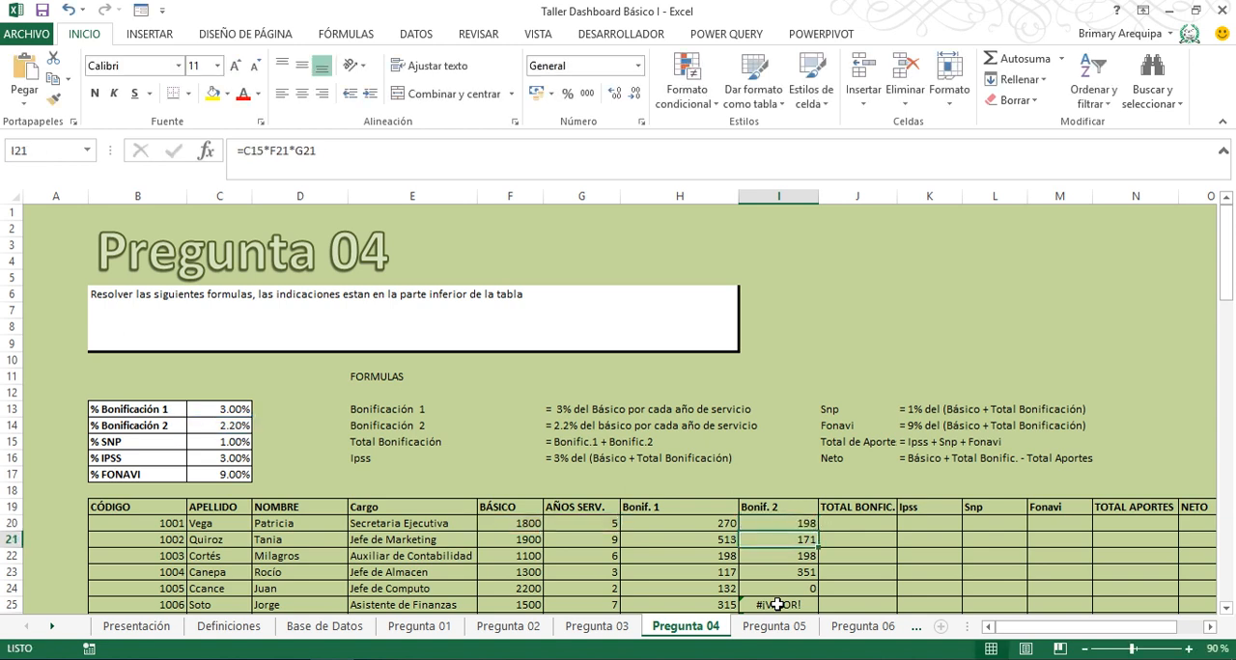
double_click(817, 530)
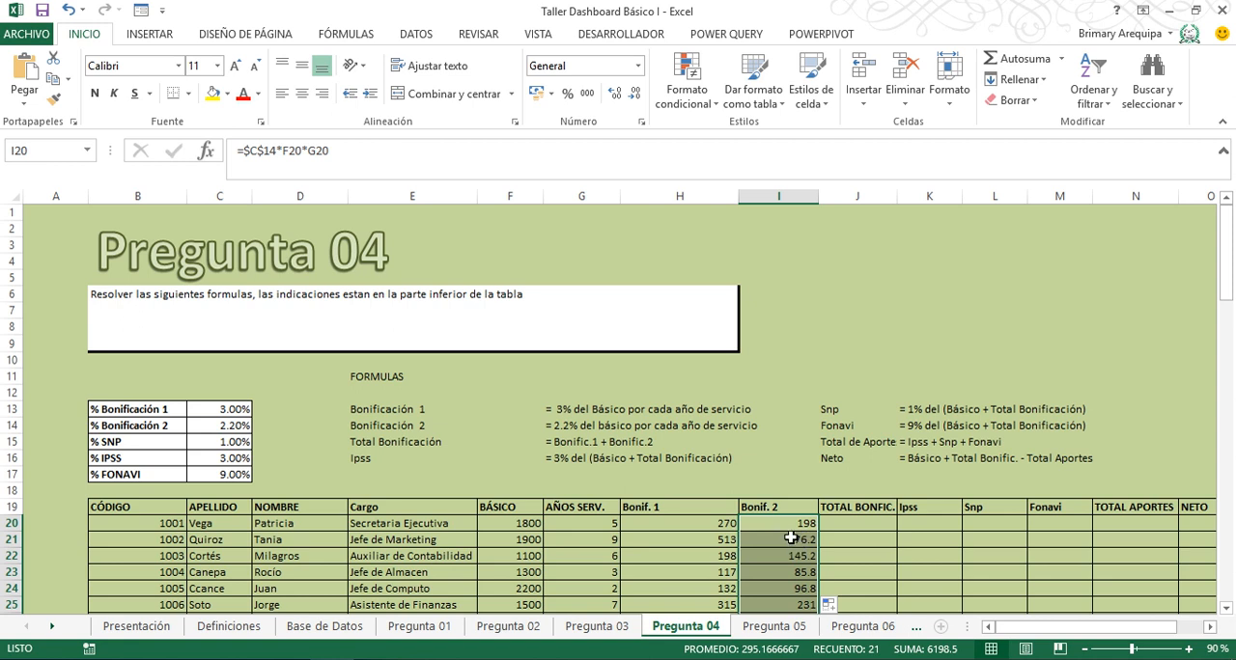
- Enter =H20+I20 in J20 for TOTAL BONFIC. and fill it down the column
click(850, 525)
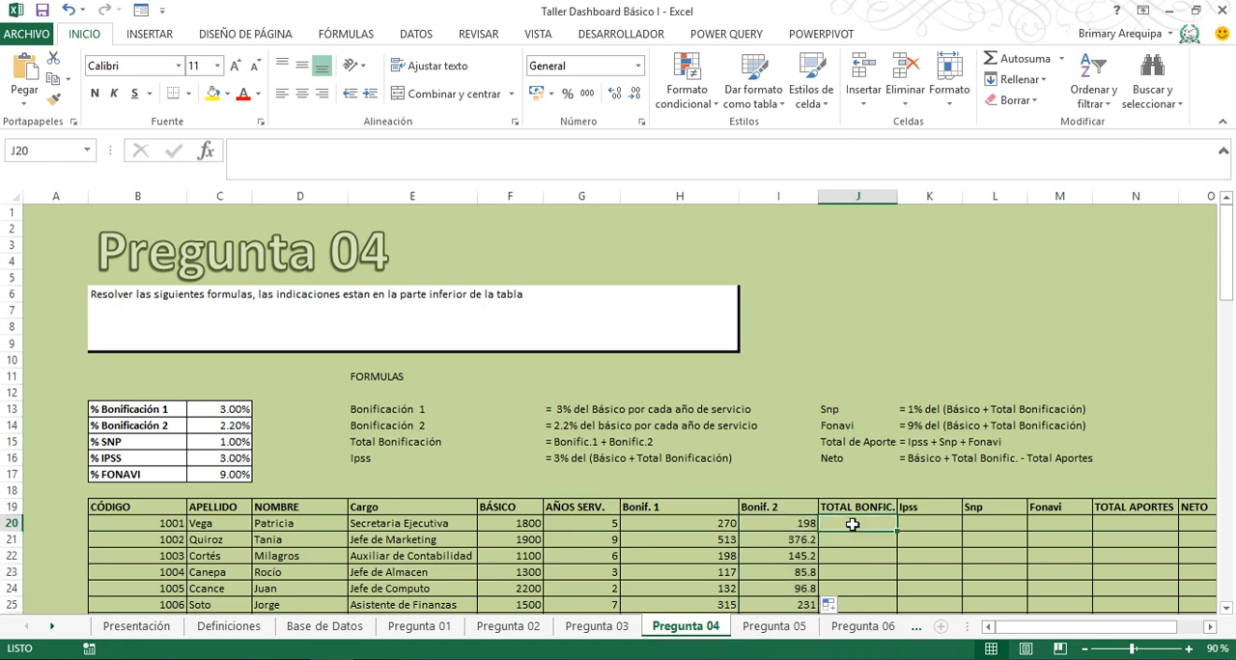
text(=)
key(Left)
key(Left)
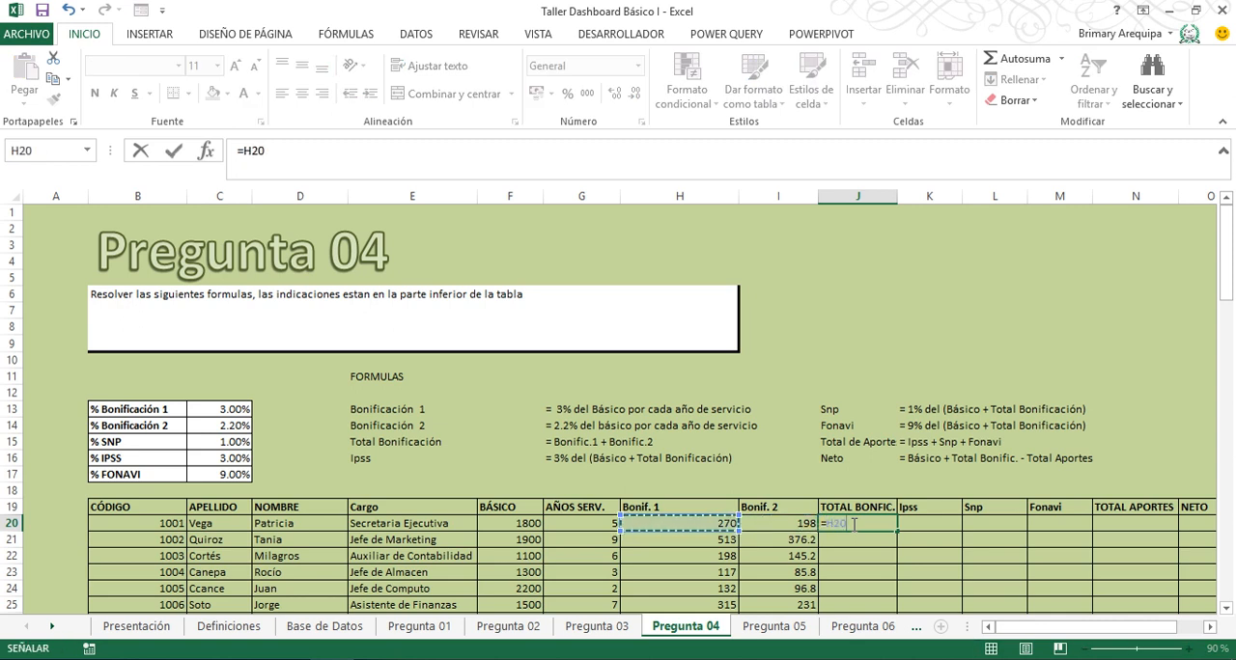
text(+)
key(Left)
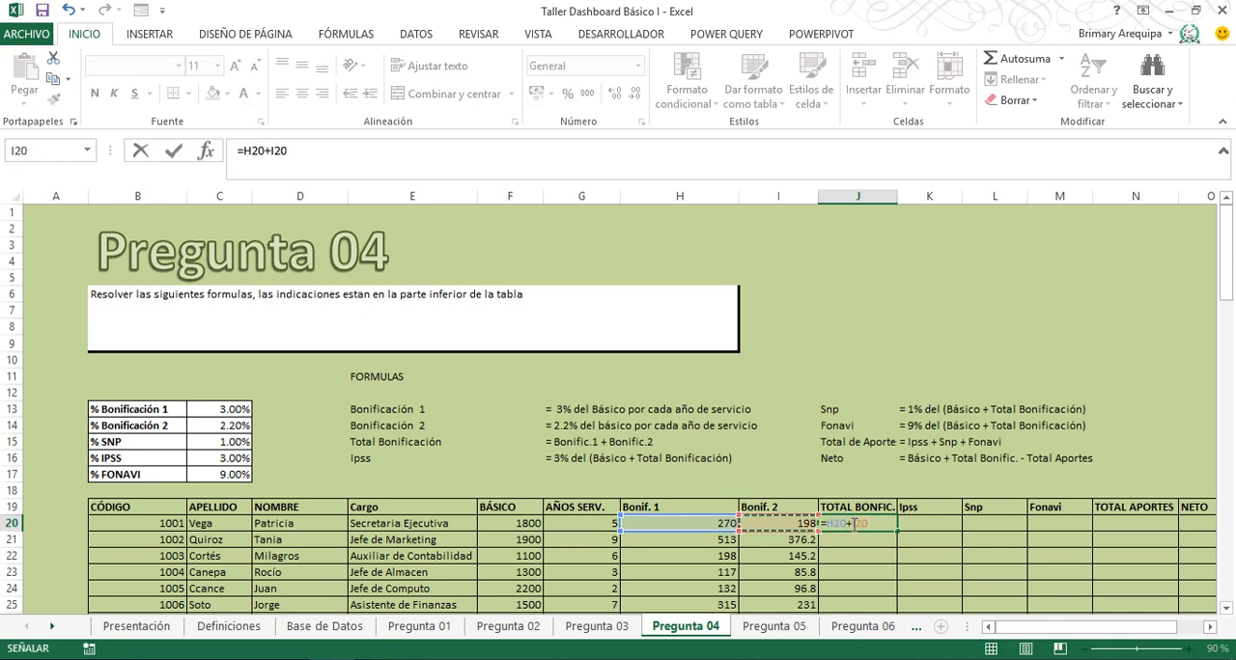
key(Return)
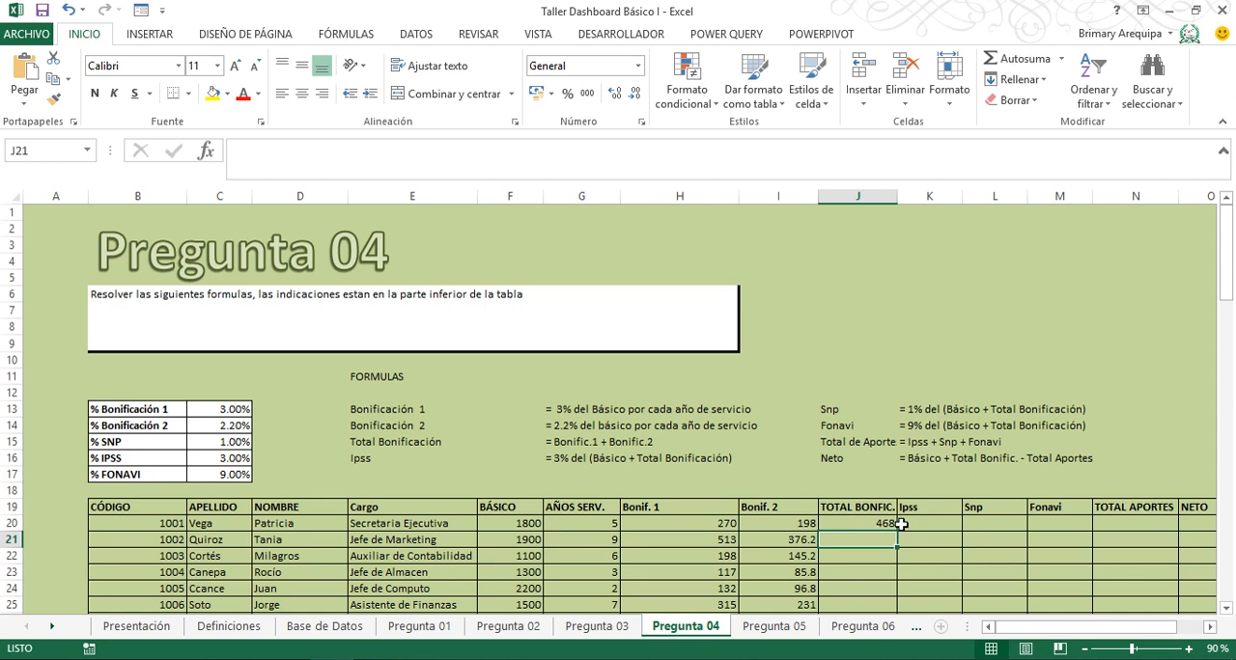
click(881, 524)
drag(896, 531, 896, 531)
double_click(896, 531)
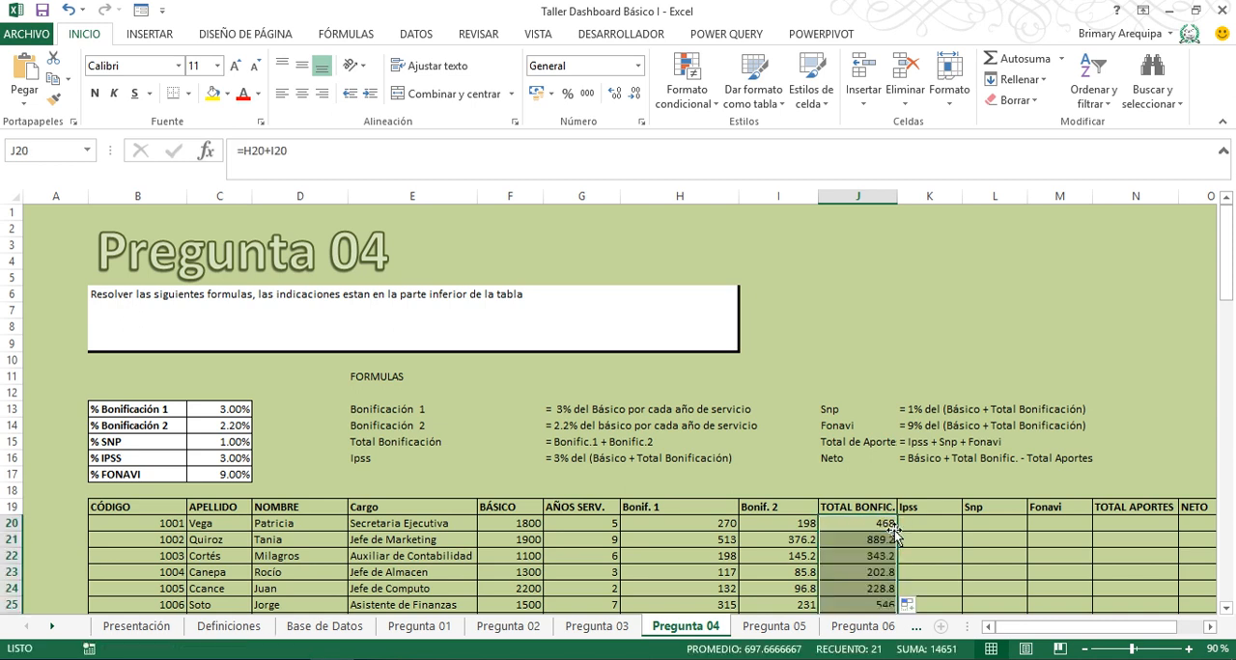
- Enter =$C$16*(F20+J20) in K20 for Ipss and fill it down the column
click(917, 523)
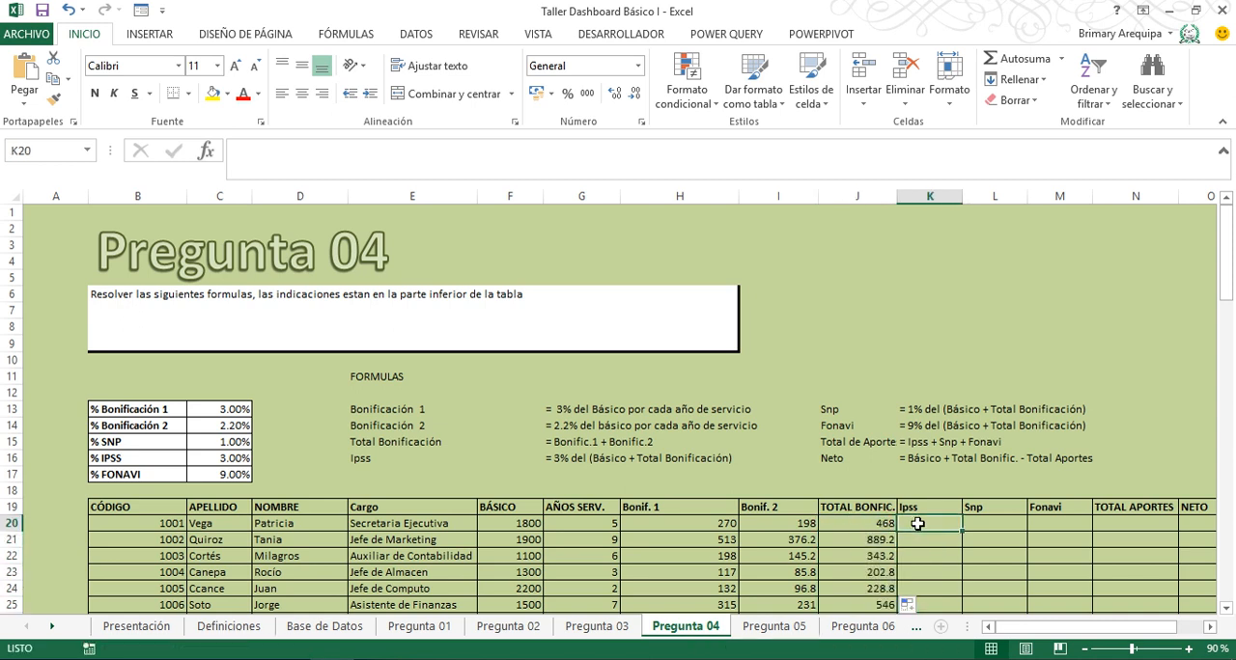
text(=)
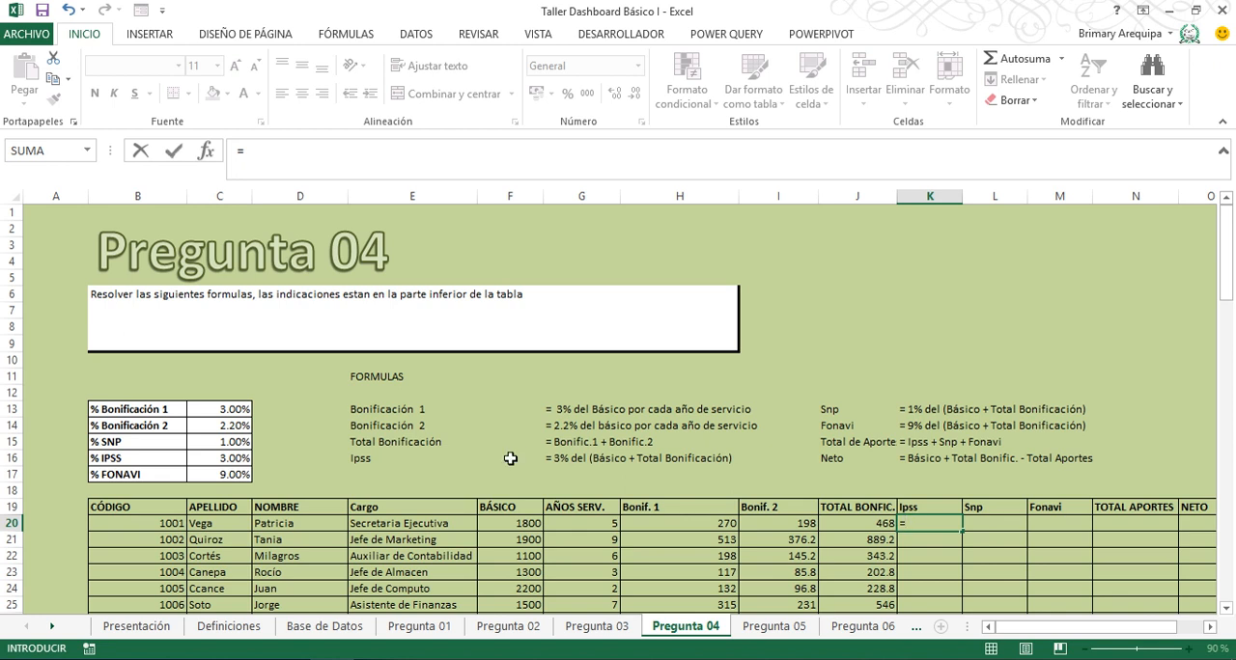
click(231, 459)
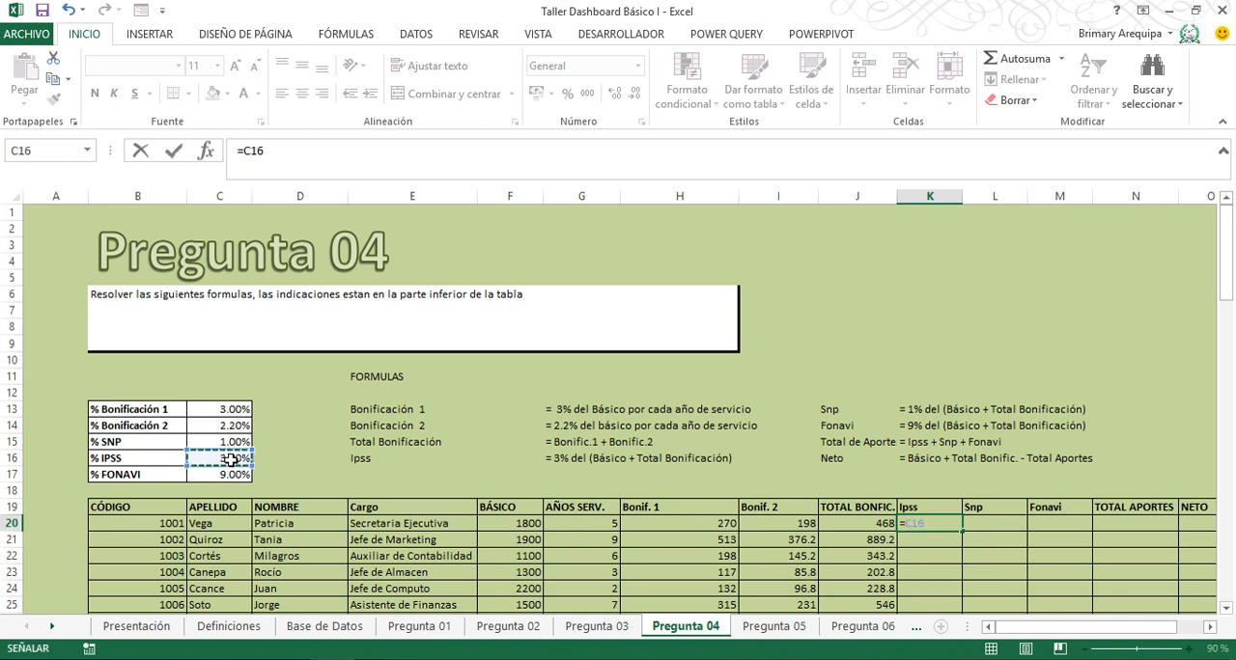
key(F4)
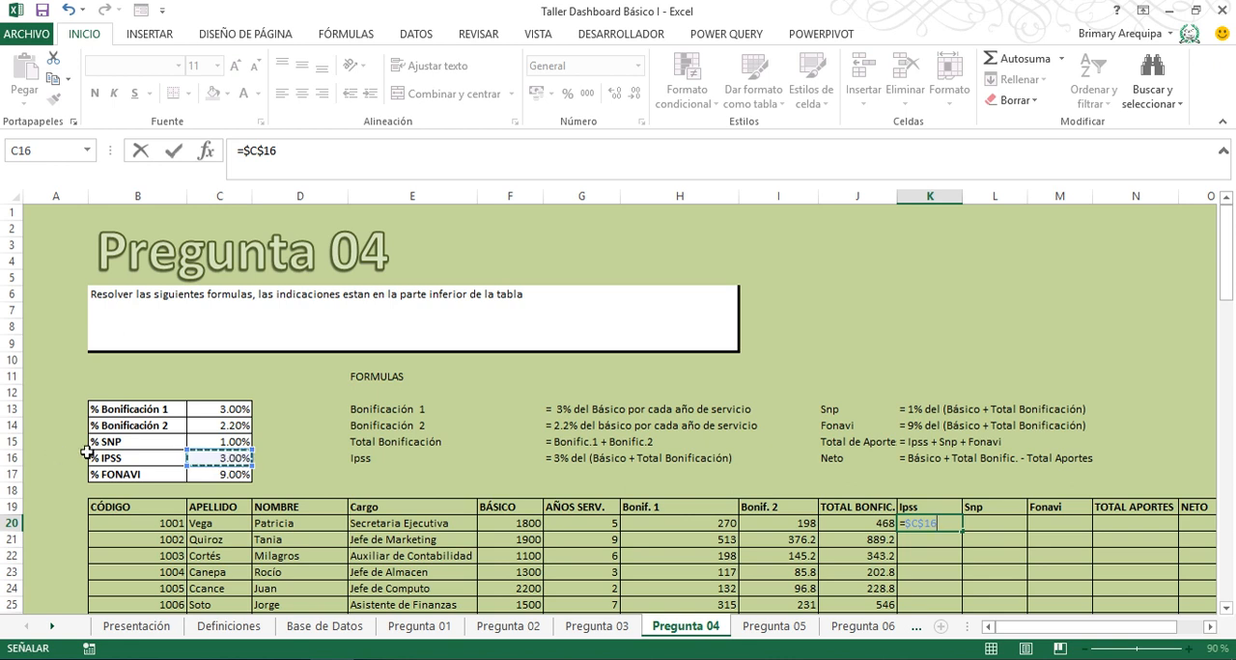
text(*)
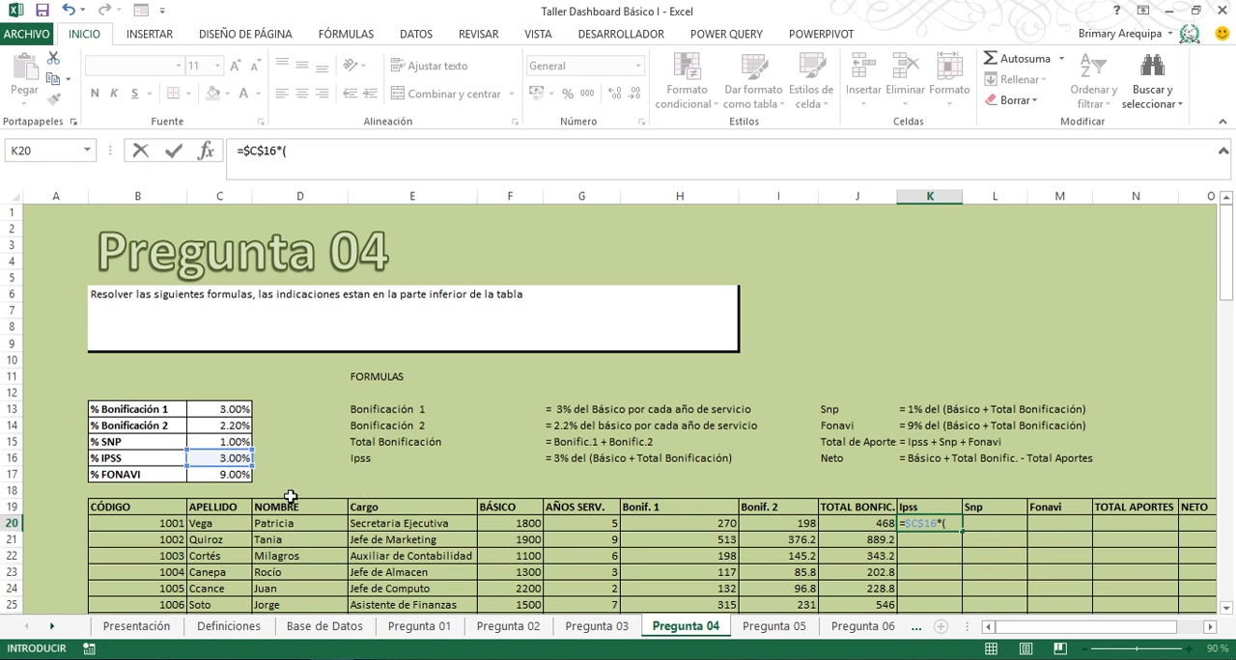
click(508, 522)
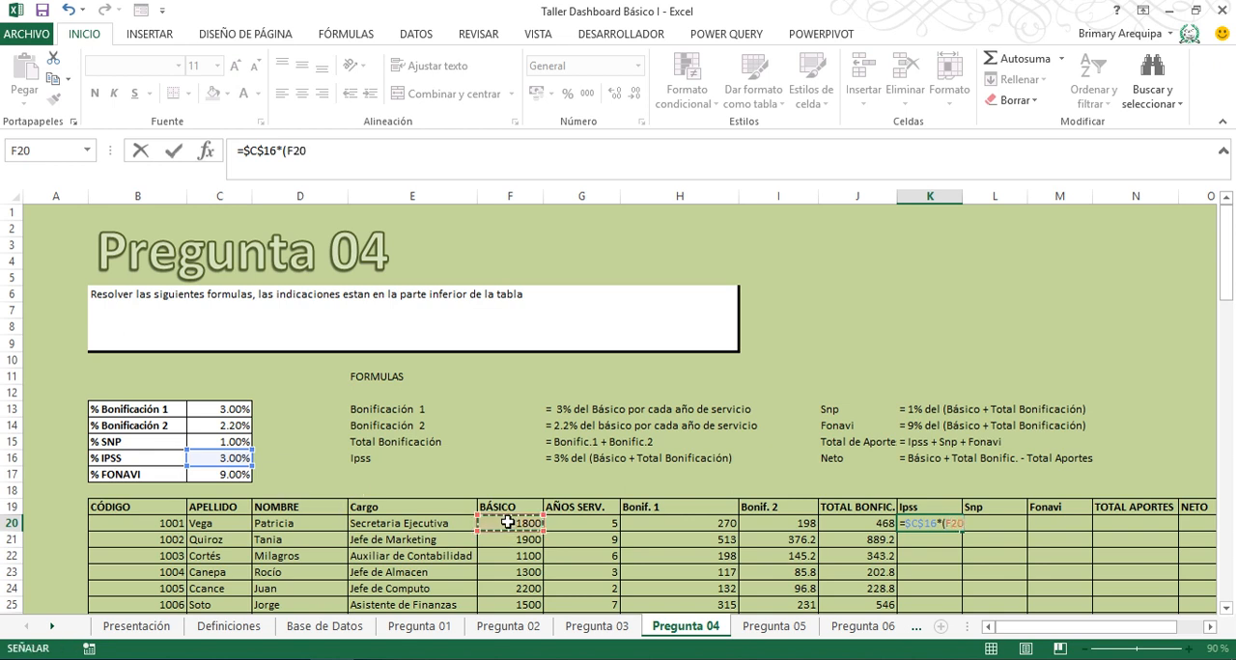
text(+)
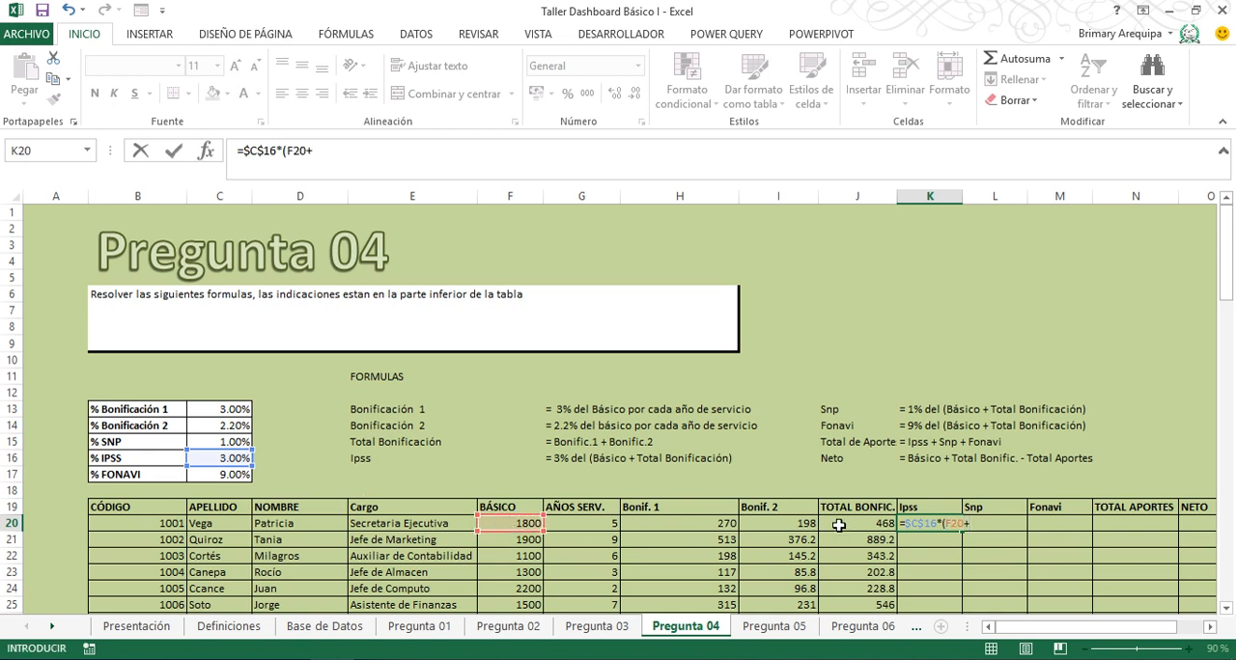
click(839, 525)
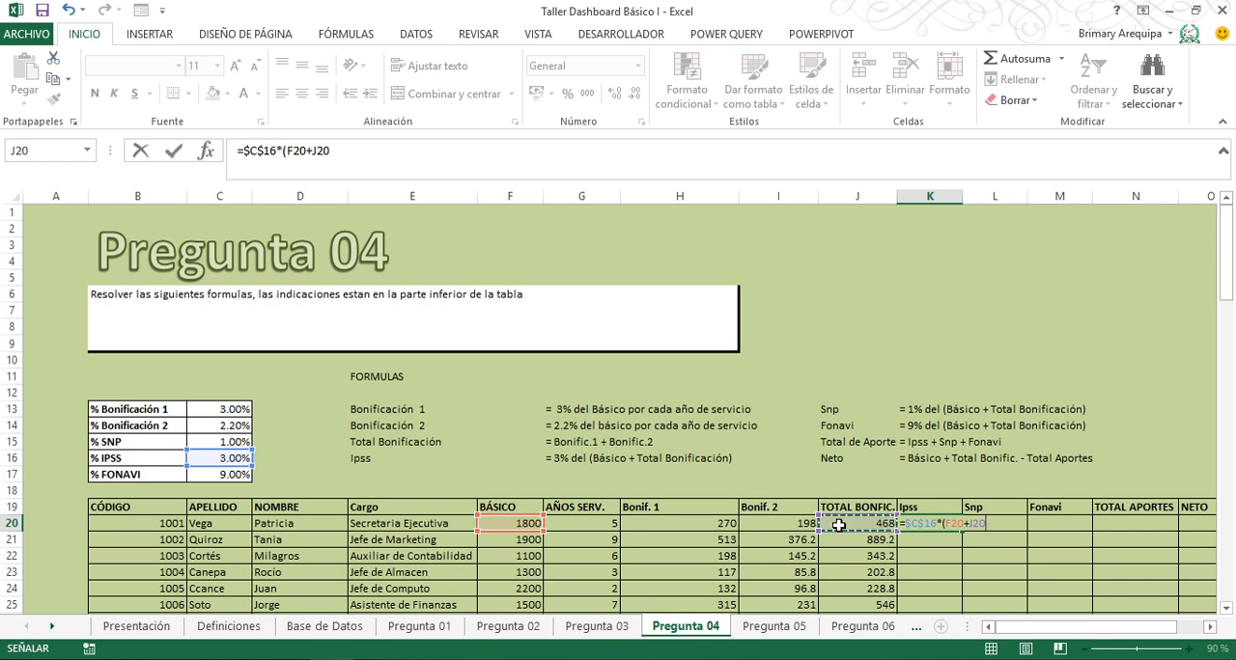
key(Return)
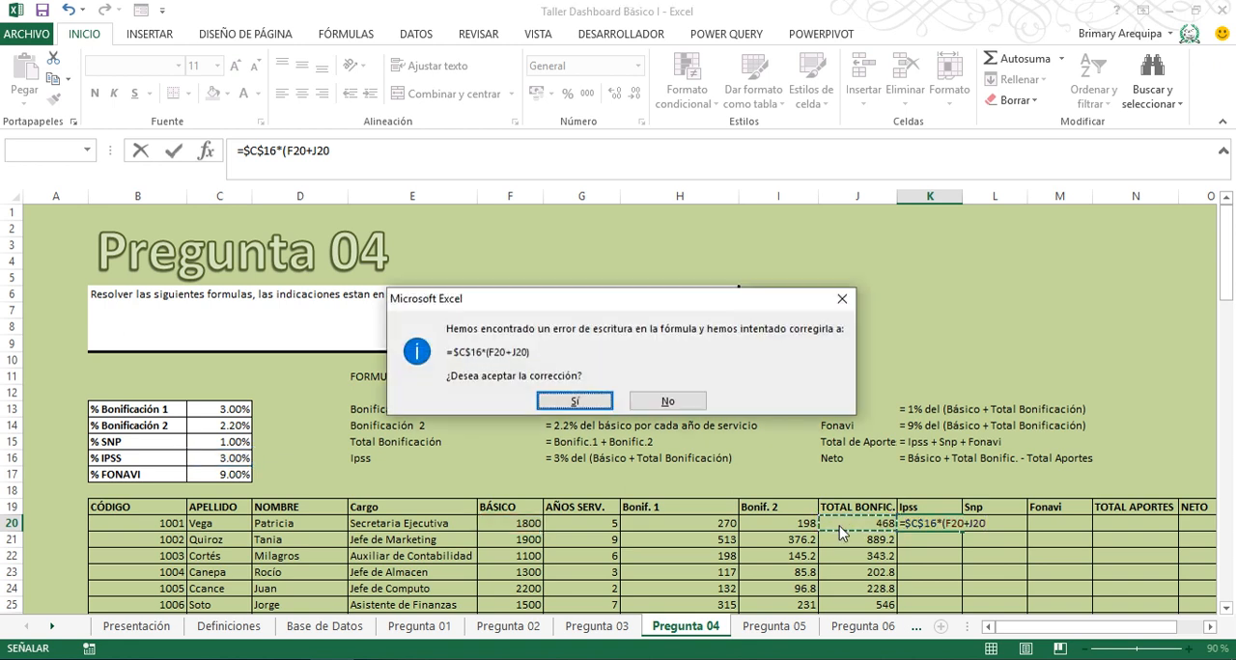
click(841, 298)
click(953, 313)
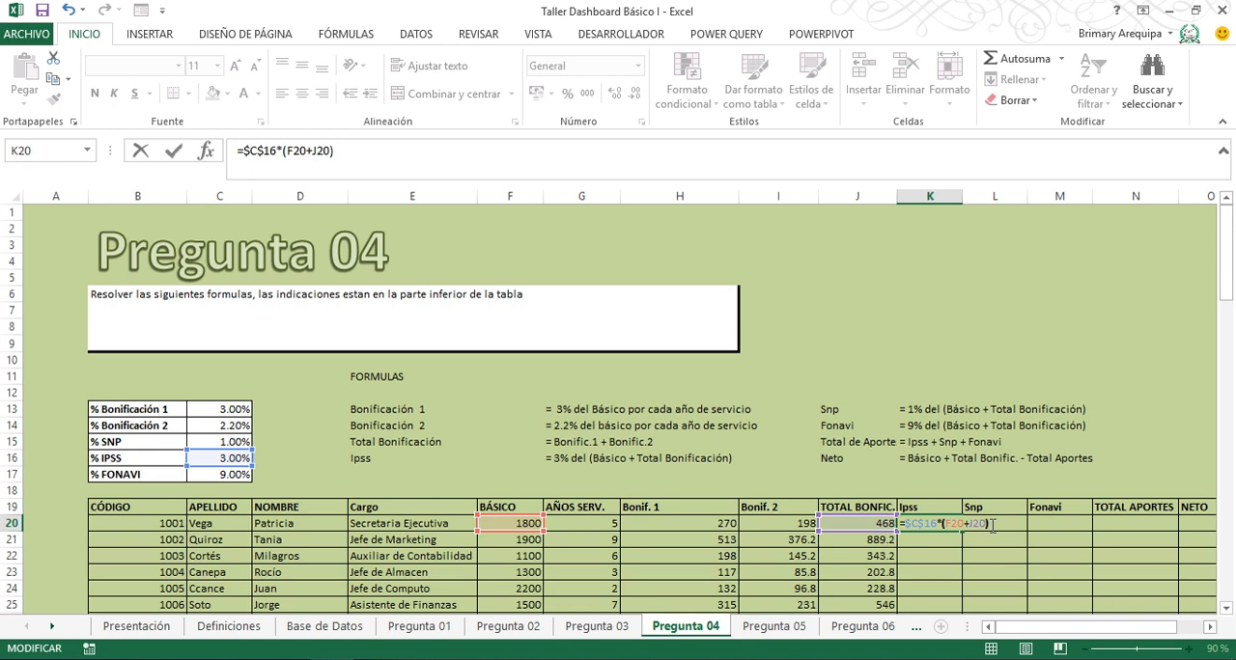
key(Return)
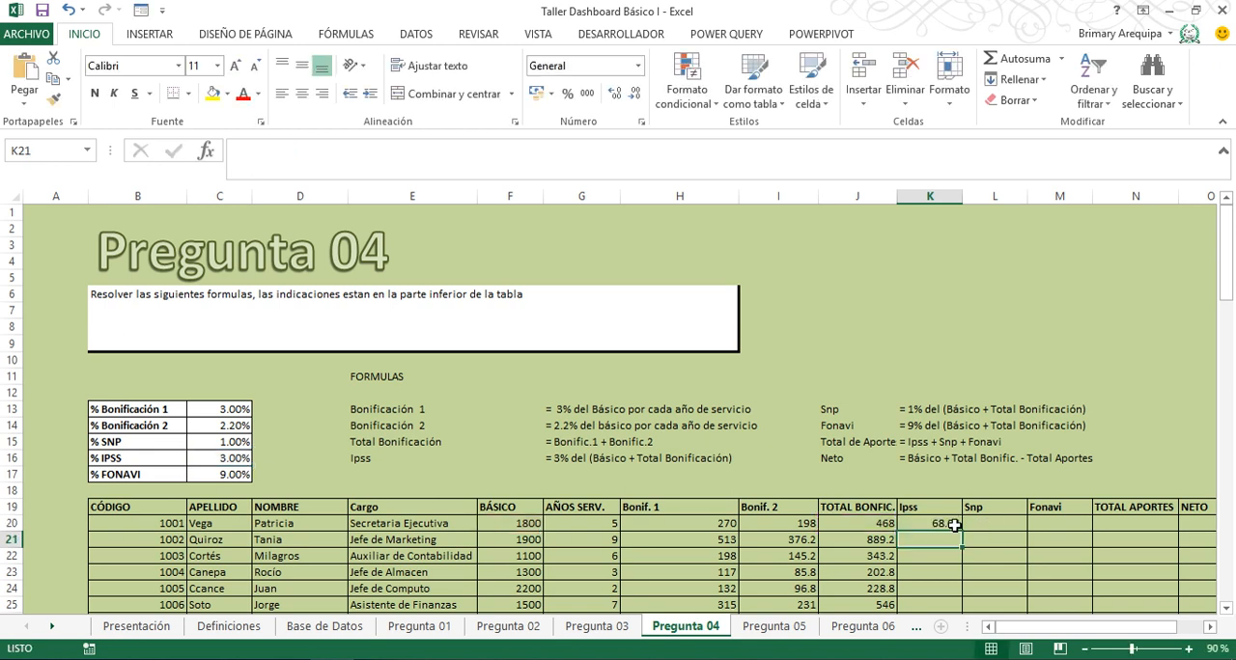
click(951, 524)
double_click(962, 530)
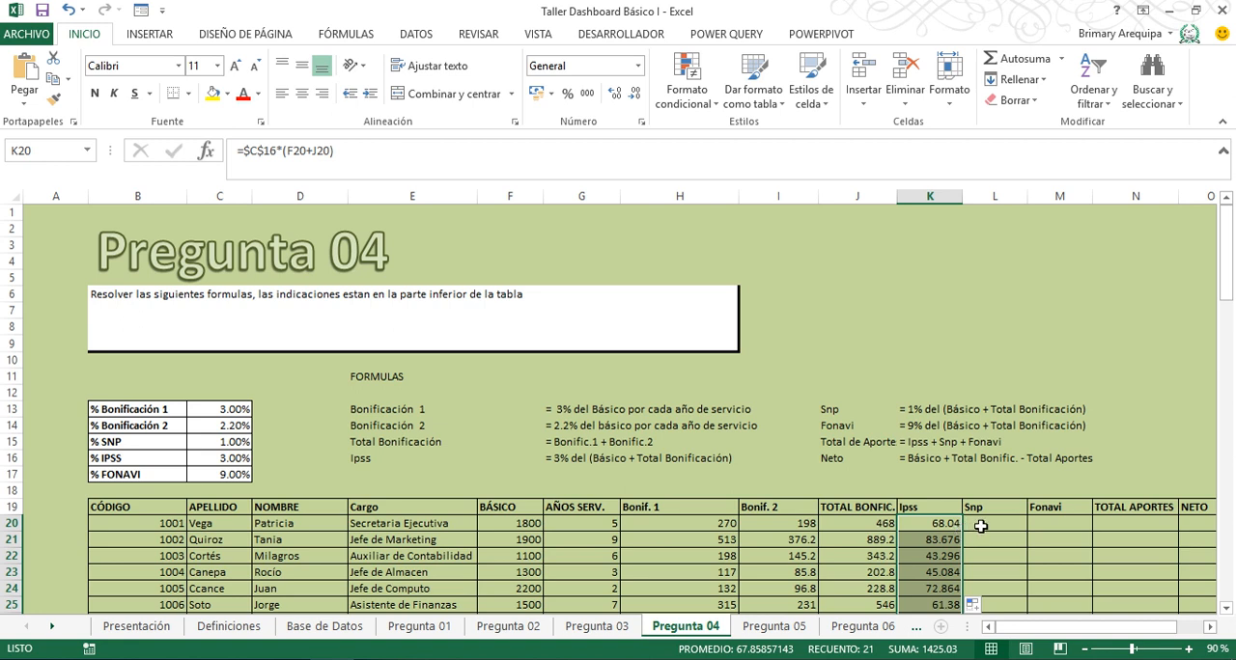
- Enter =$C$15*(F20+J20) in L20 for Snp and fill it down the column
click(979, 526)
text(=)
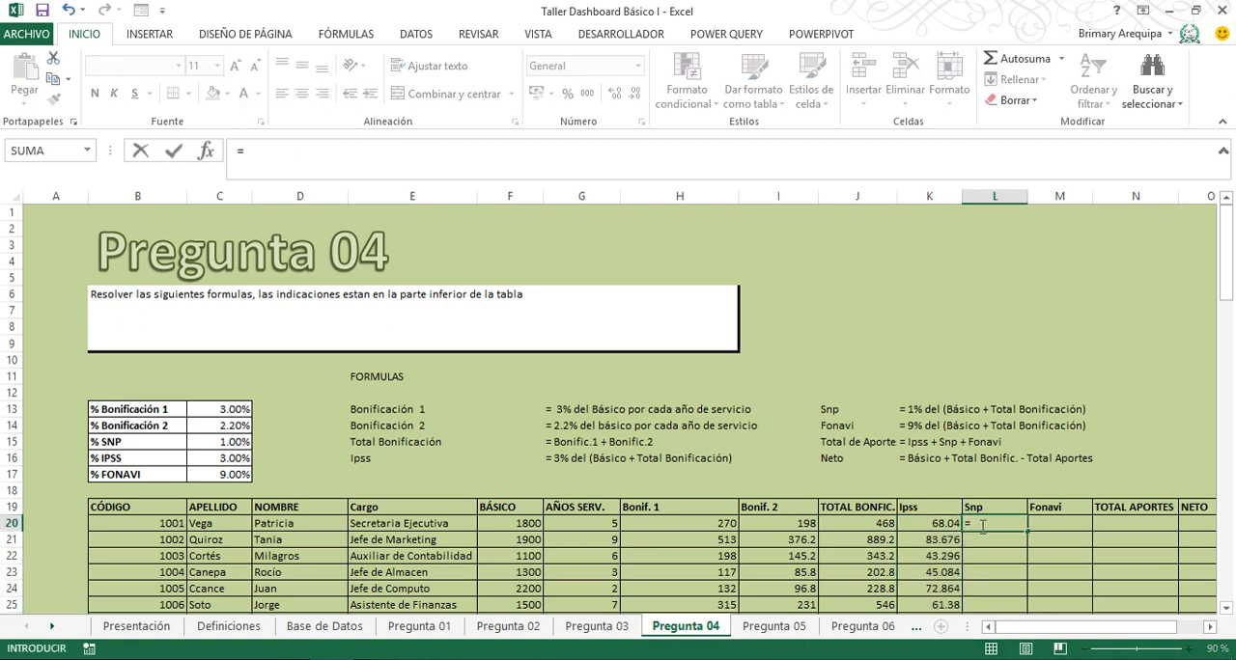
click(222, 443)
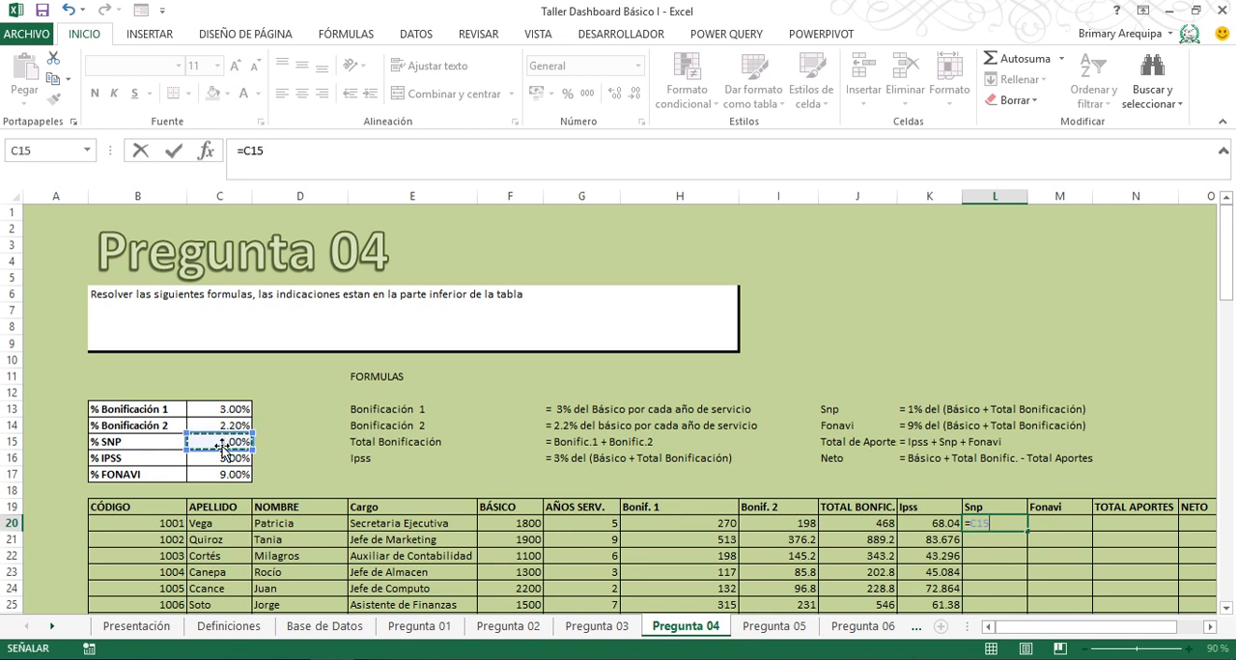
key(F4)
text(*)
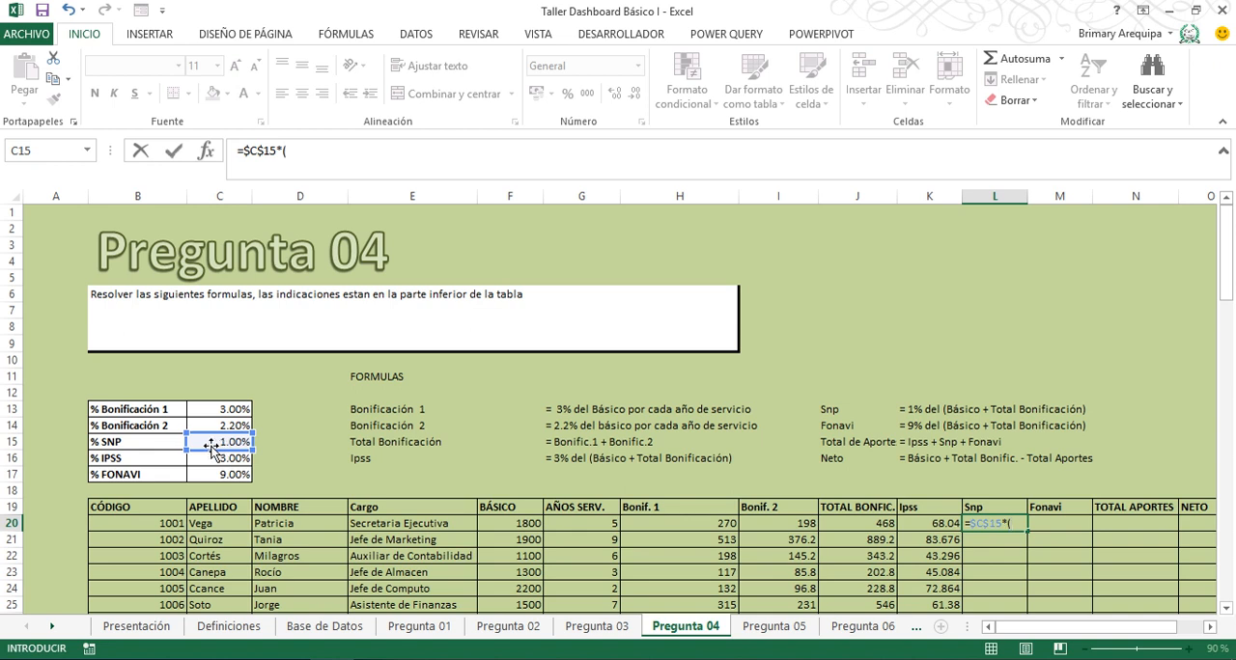
text(()
click(511, 524)
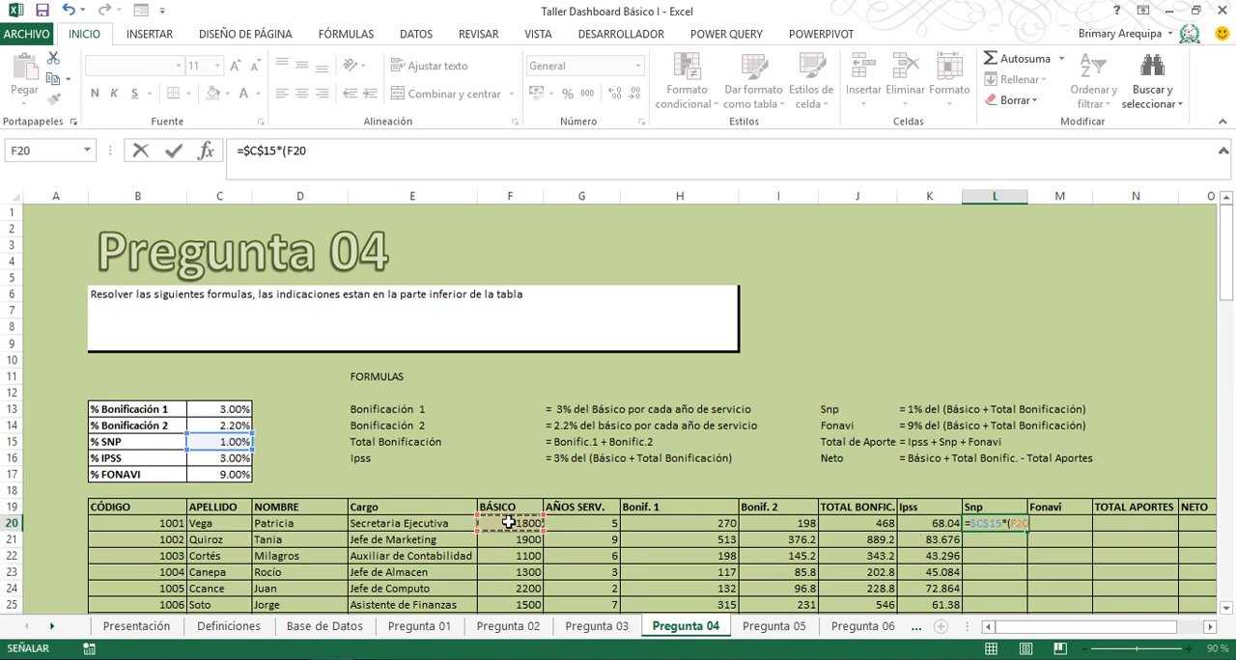
text(+)
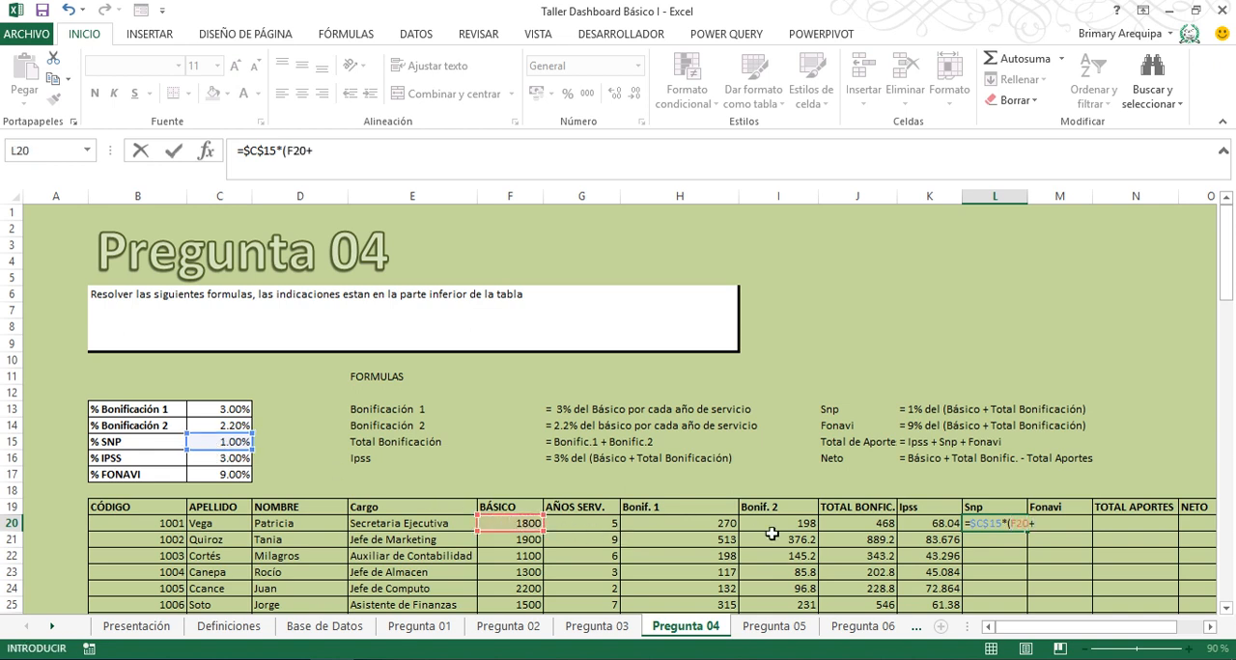
click(860, 522)
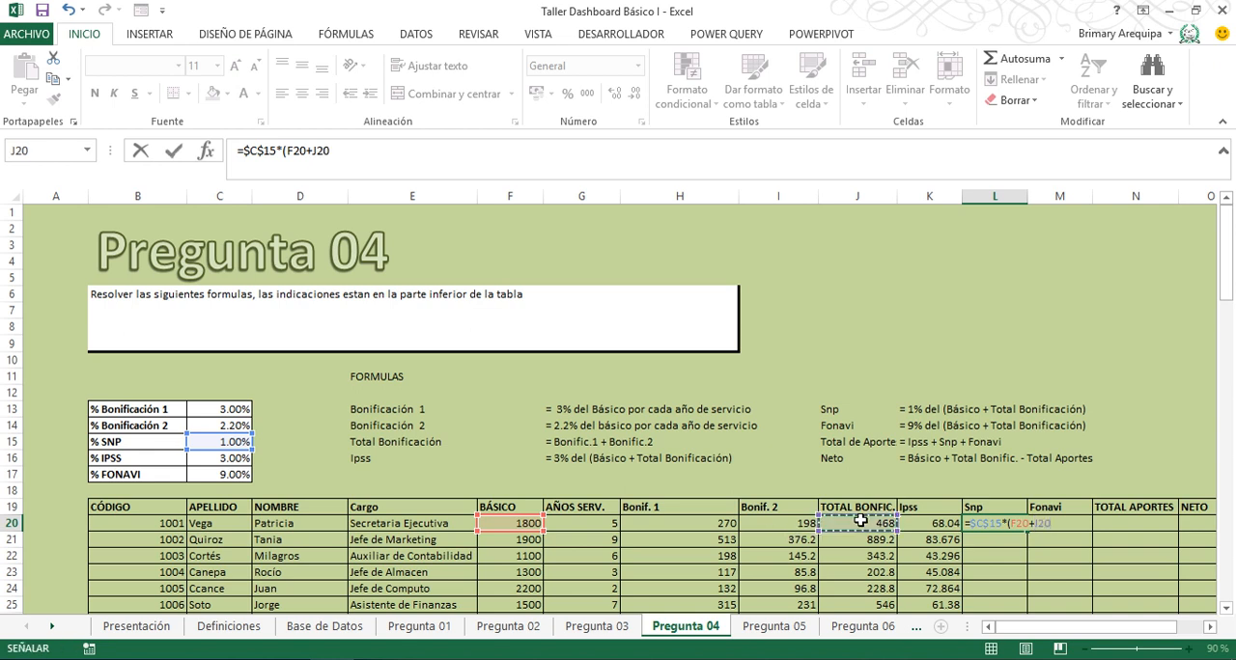
key(Return)
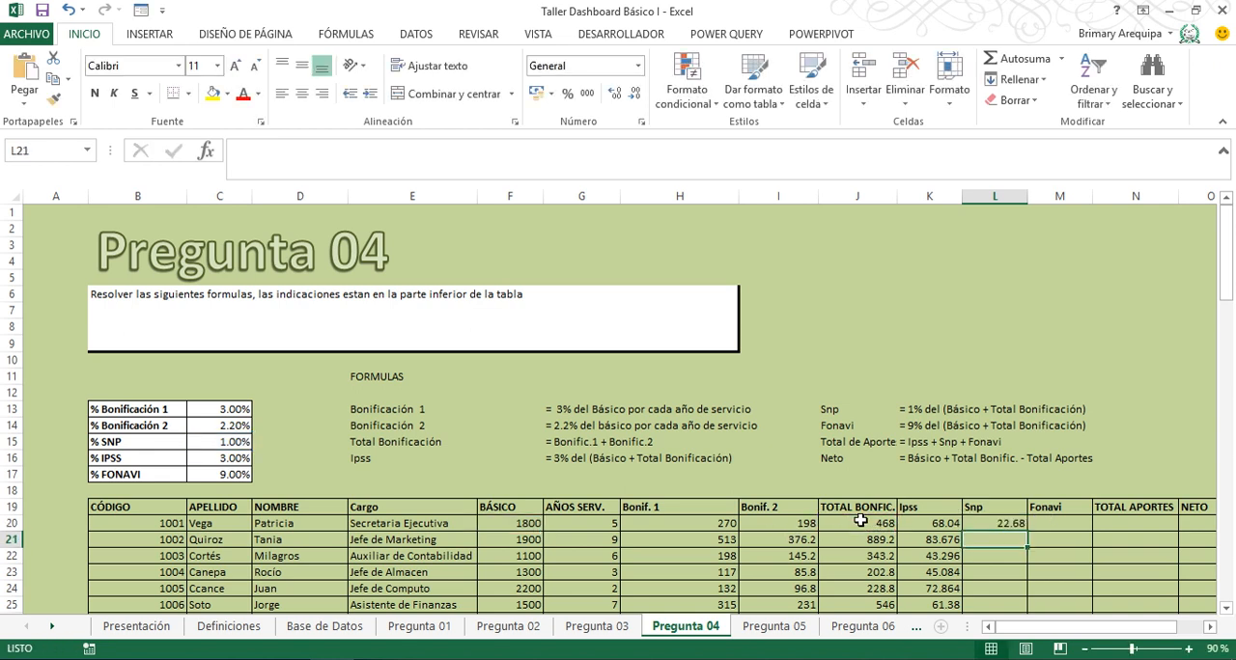
click(1001, 524)
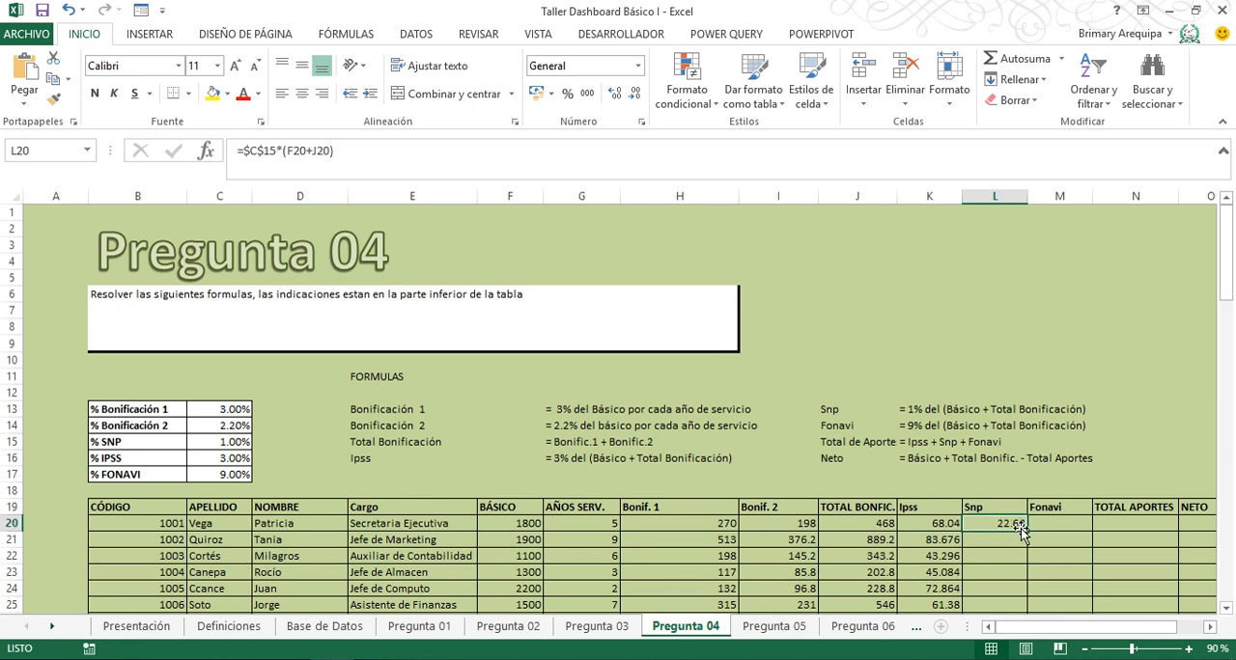
click(1032, 529)
click(1006, 526)
double_click(1030, 530)
- Enter =$C$16*(F20+J20) in M20 for Fonavi and fill it down the column
click(1056, 527)
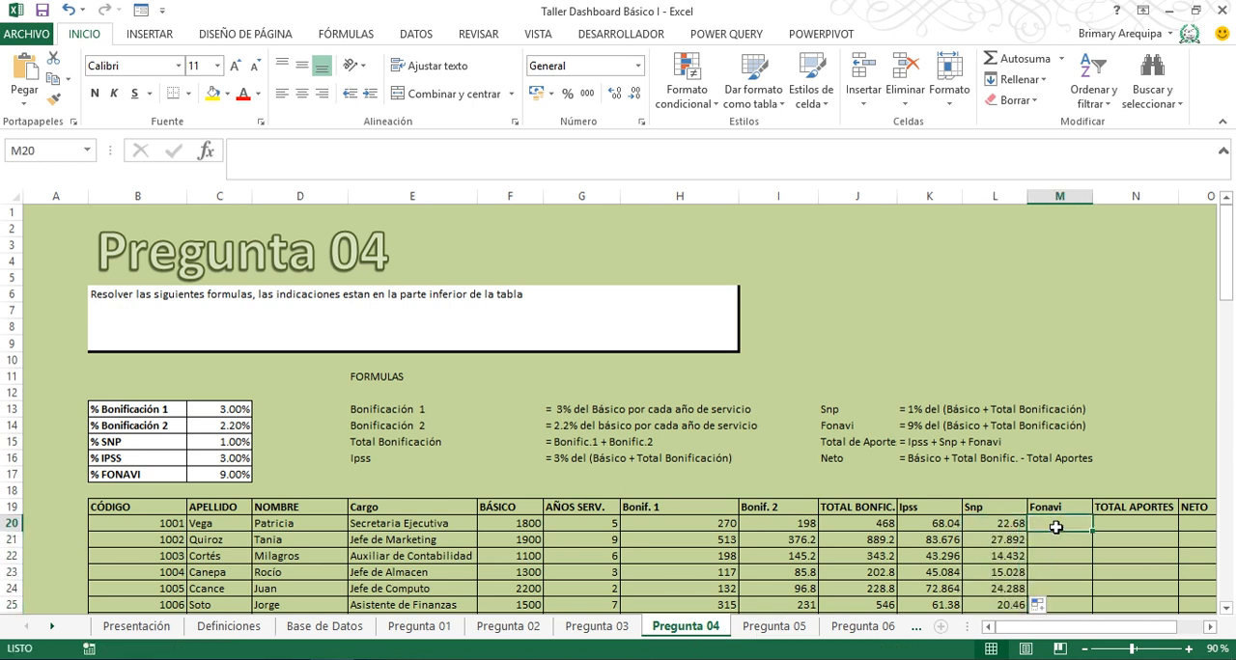
text(=)
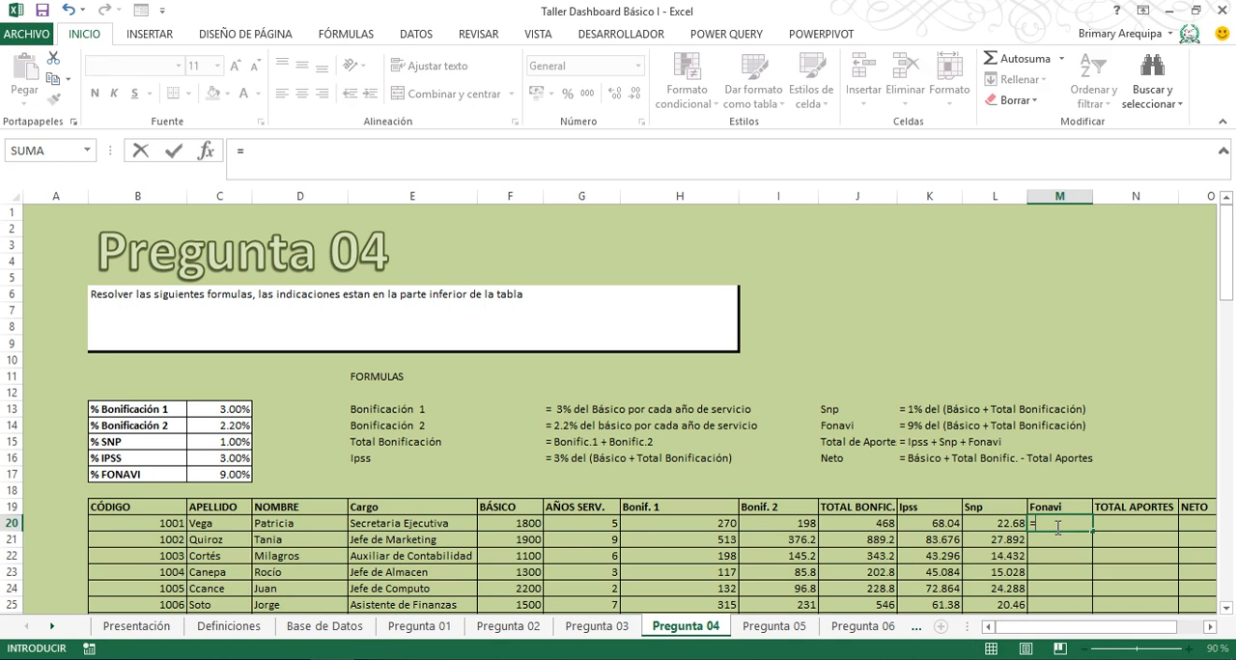
click(241, 456)
key(F4)
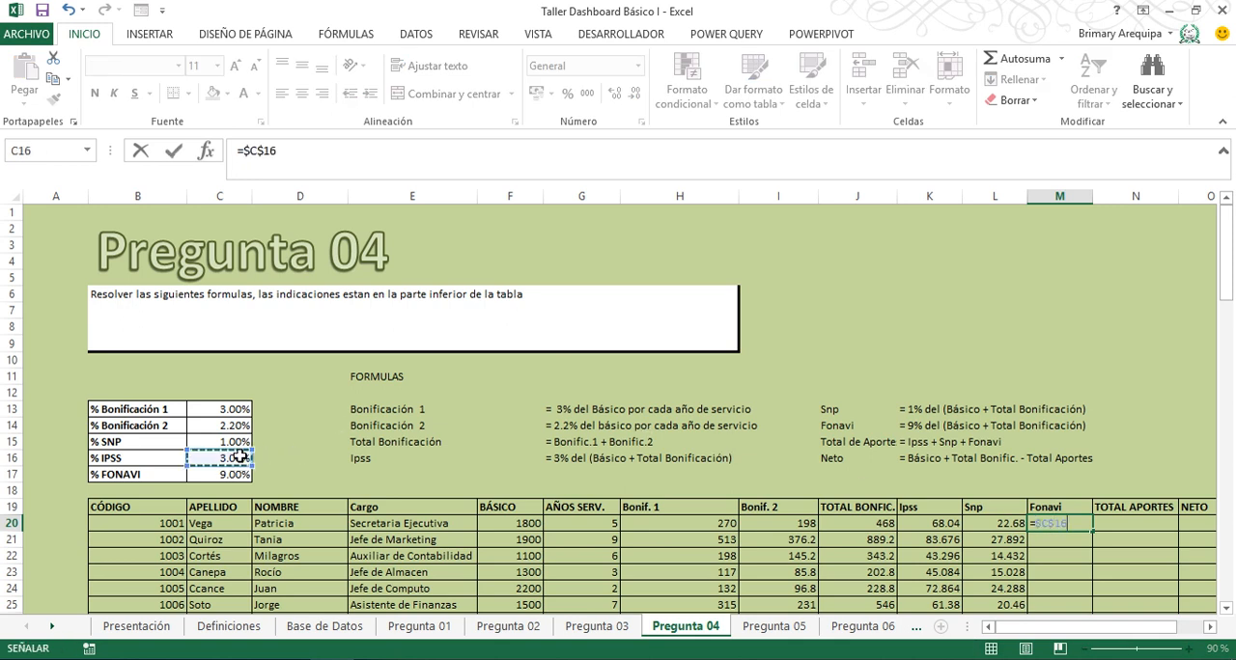
text(*)
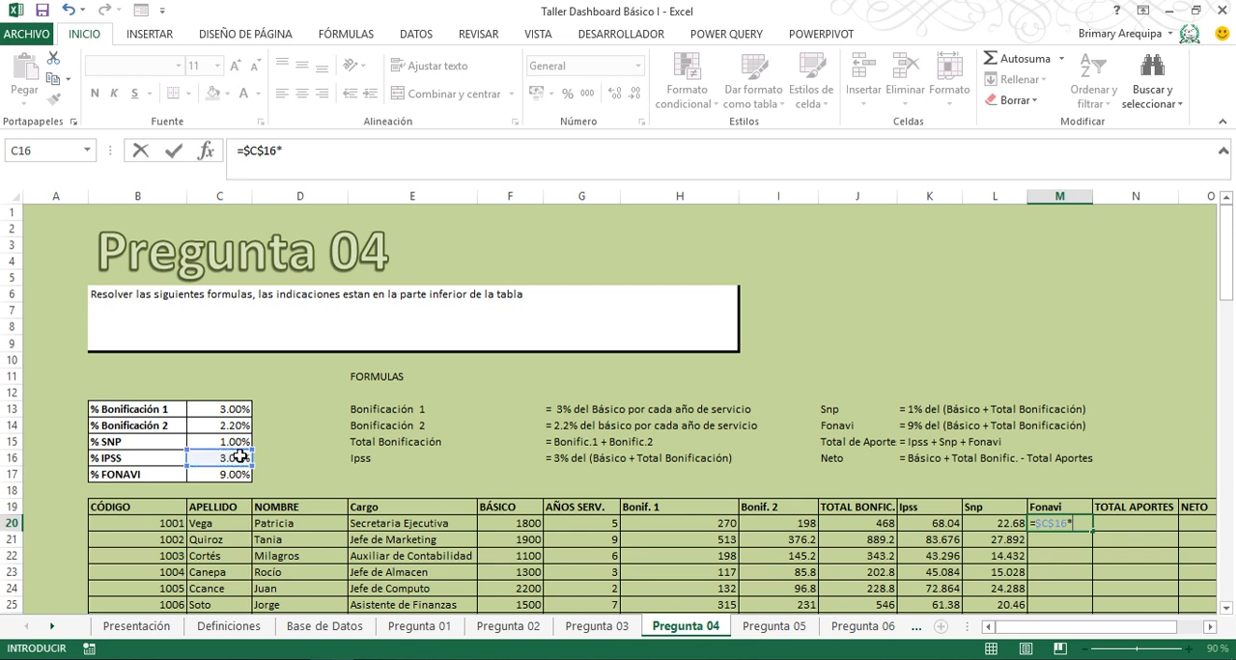
click(496, 525)
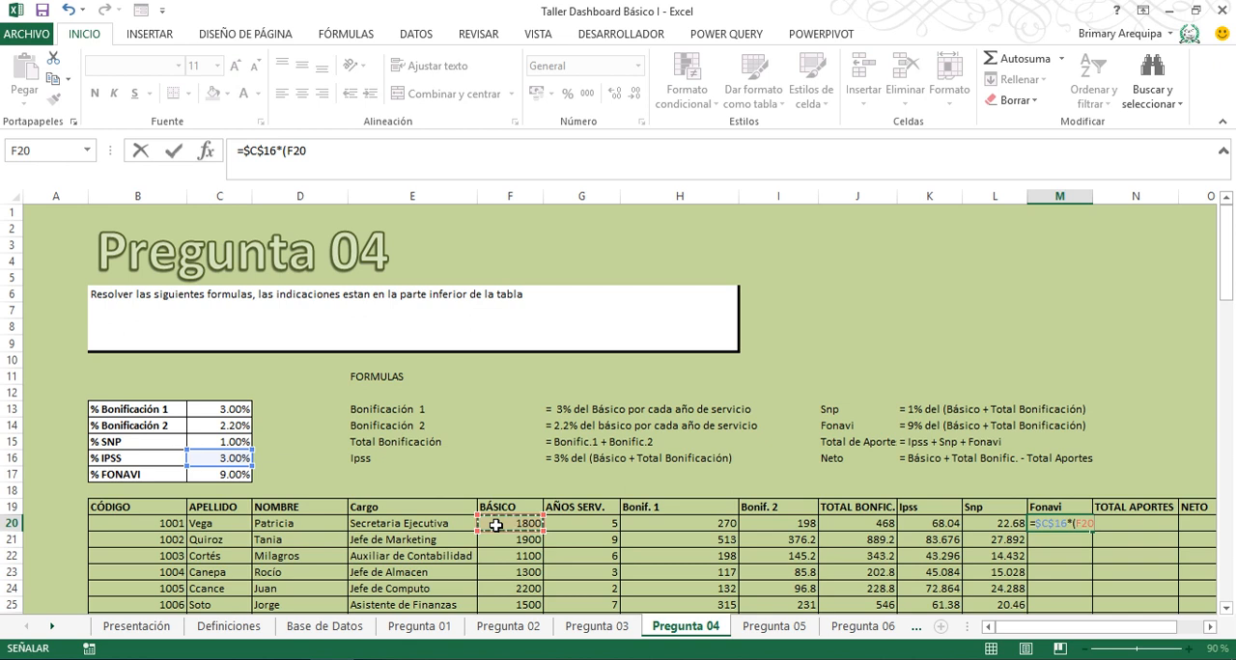
text(+)
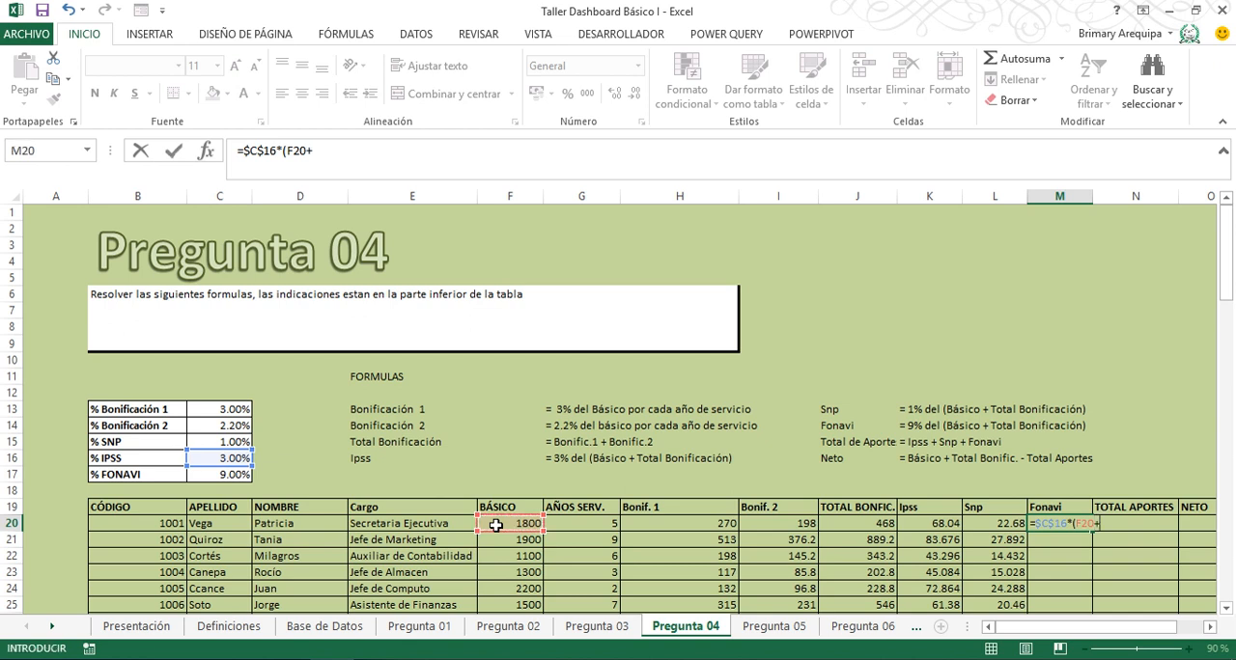
click(845, 522)
text())
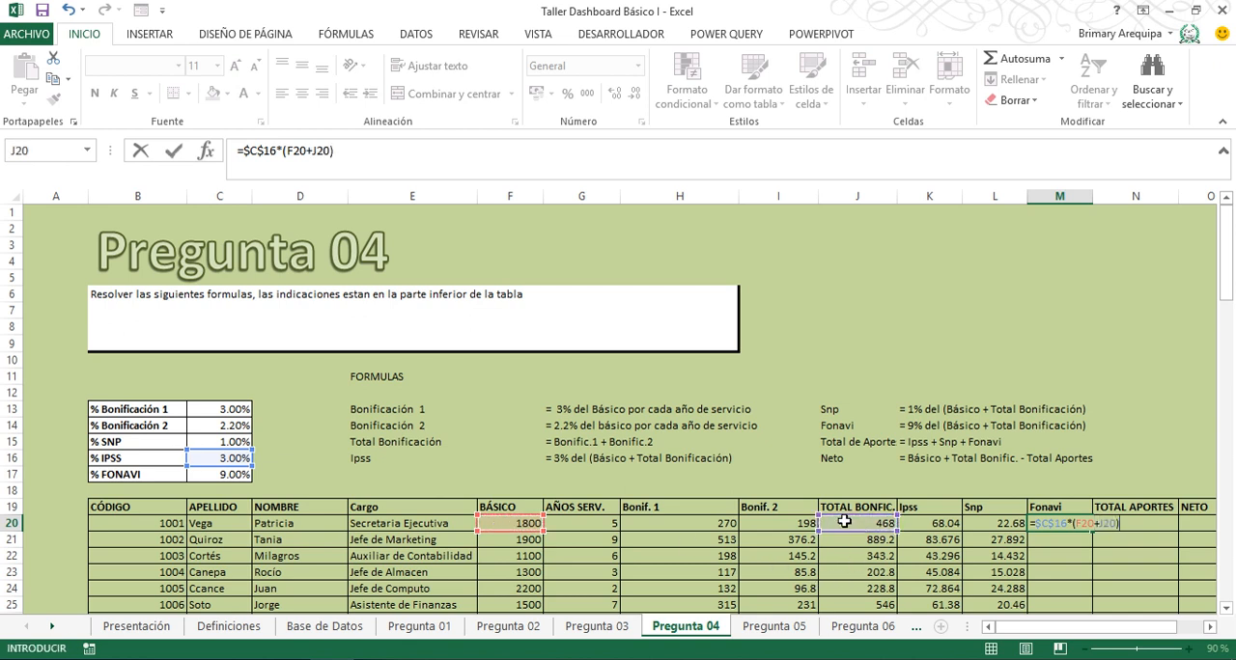
key(Return)
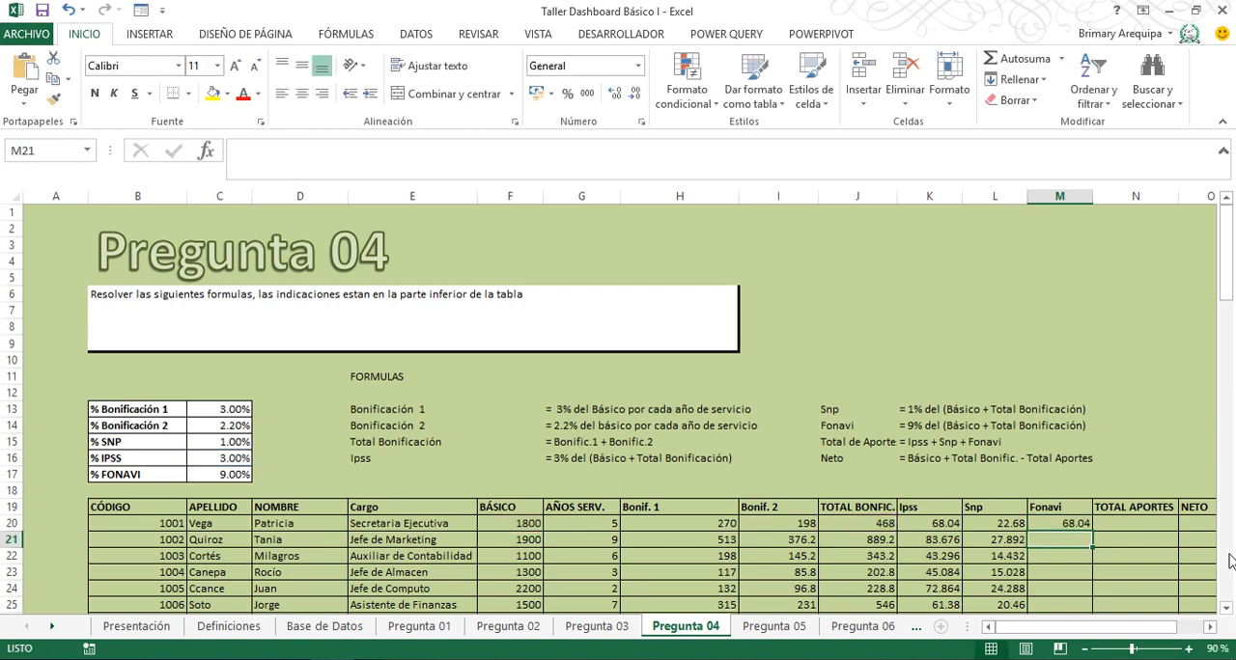
click(1057, 523)
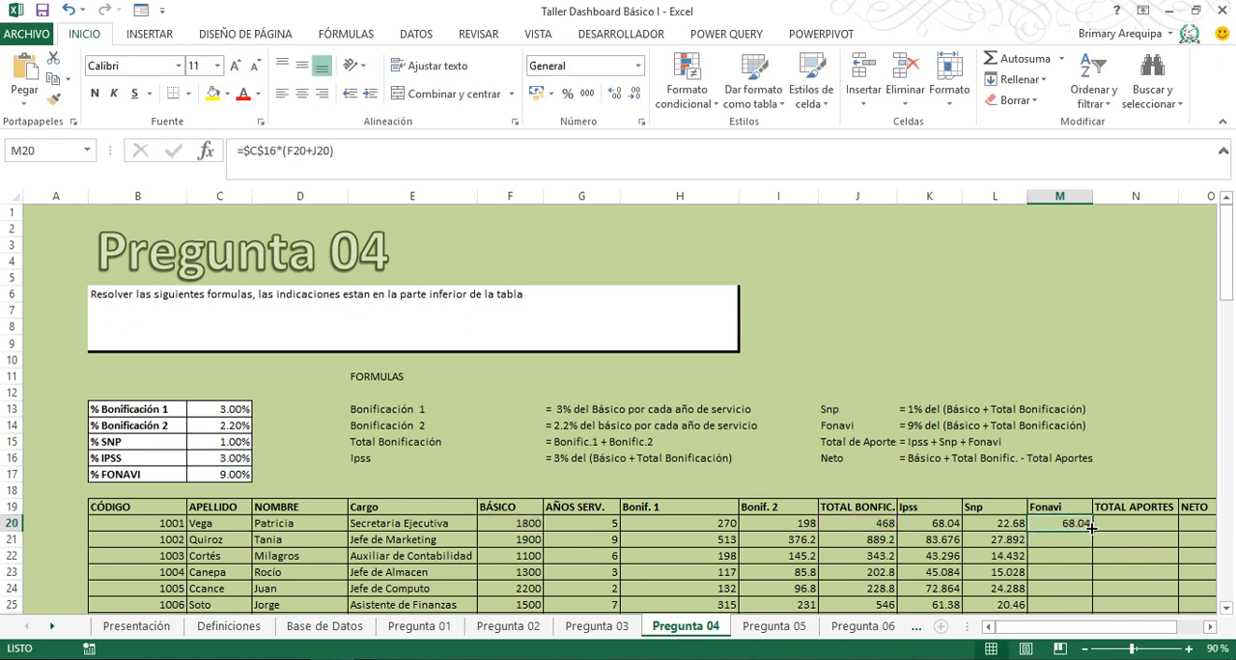
double_click(1091, 527)
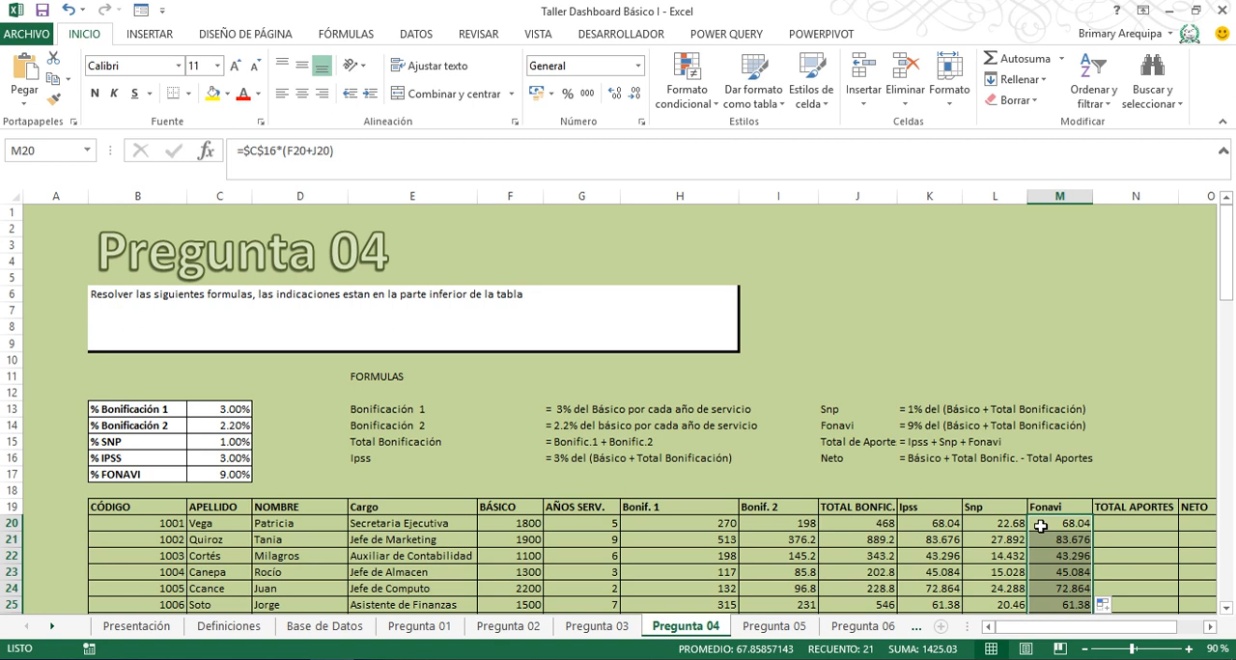
- Point the rate reference in M20 to the % FONAVI cell, giving =$C$17*(F20+J20), and refill the Fonavi column
key(shift+Up)
key(shift+Up)
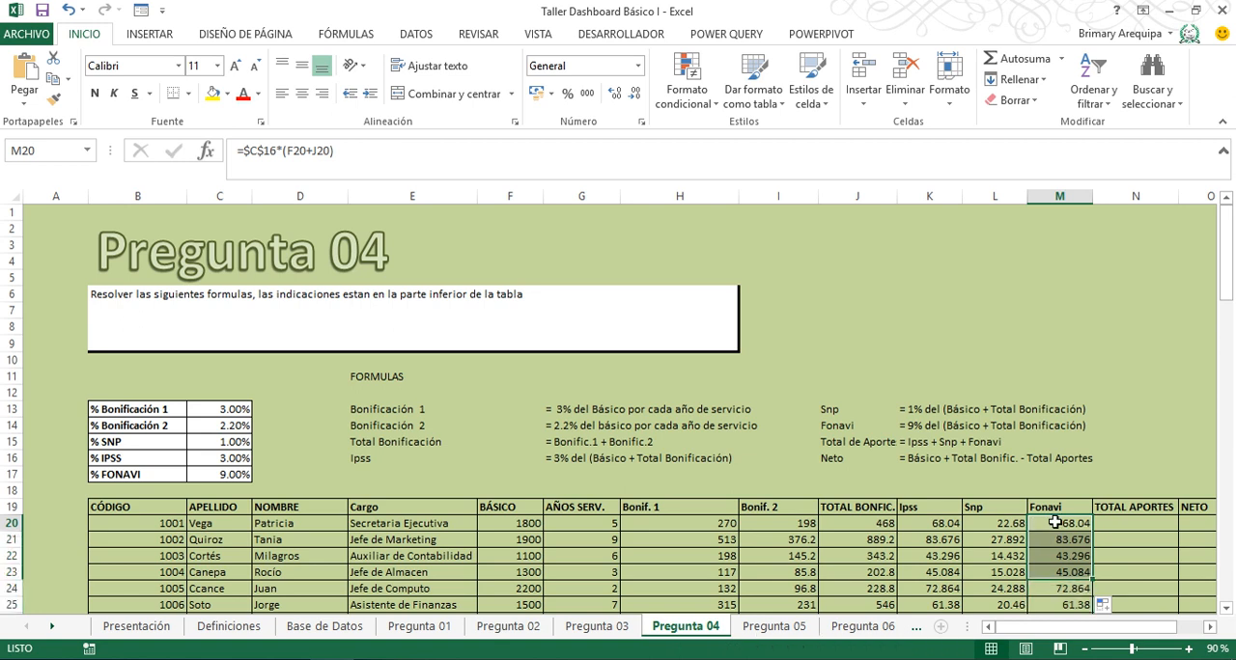
click(1055, 522)
double_click(1055, 522)
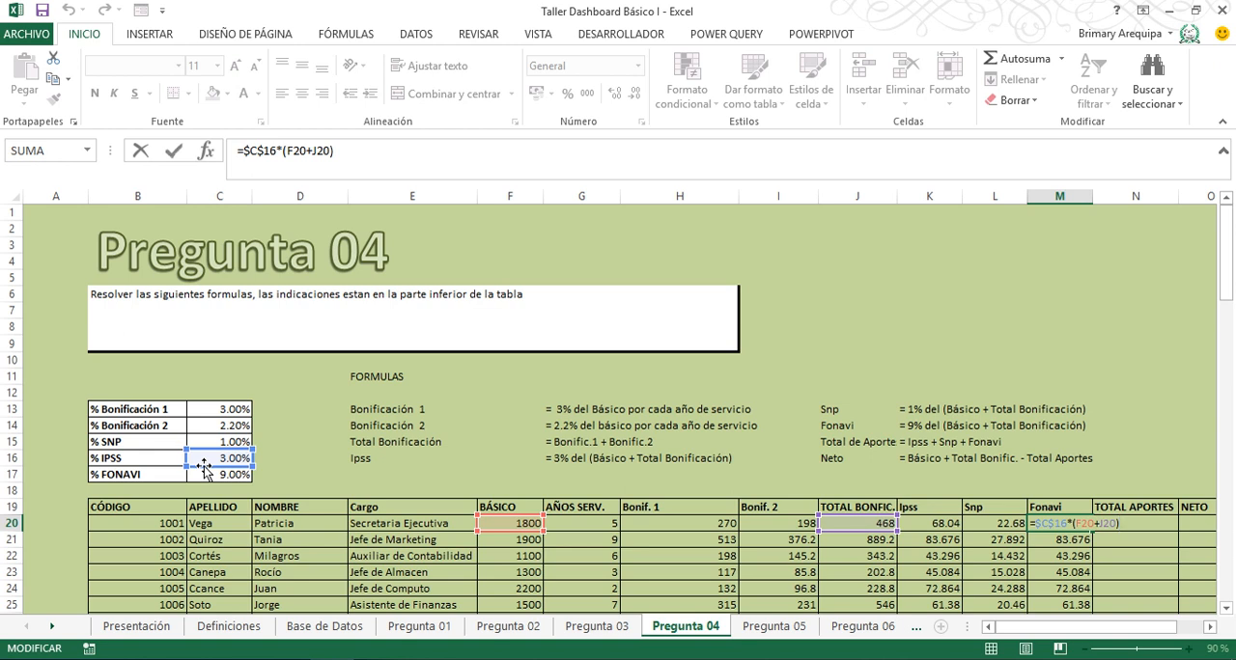
drag(204, 467, 203, 477)
key(Return)
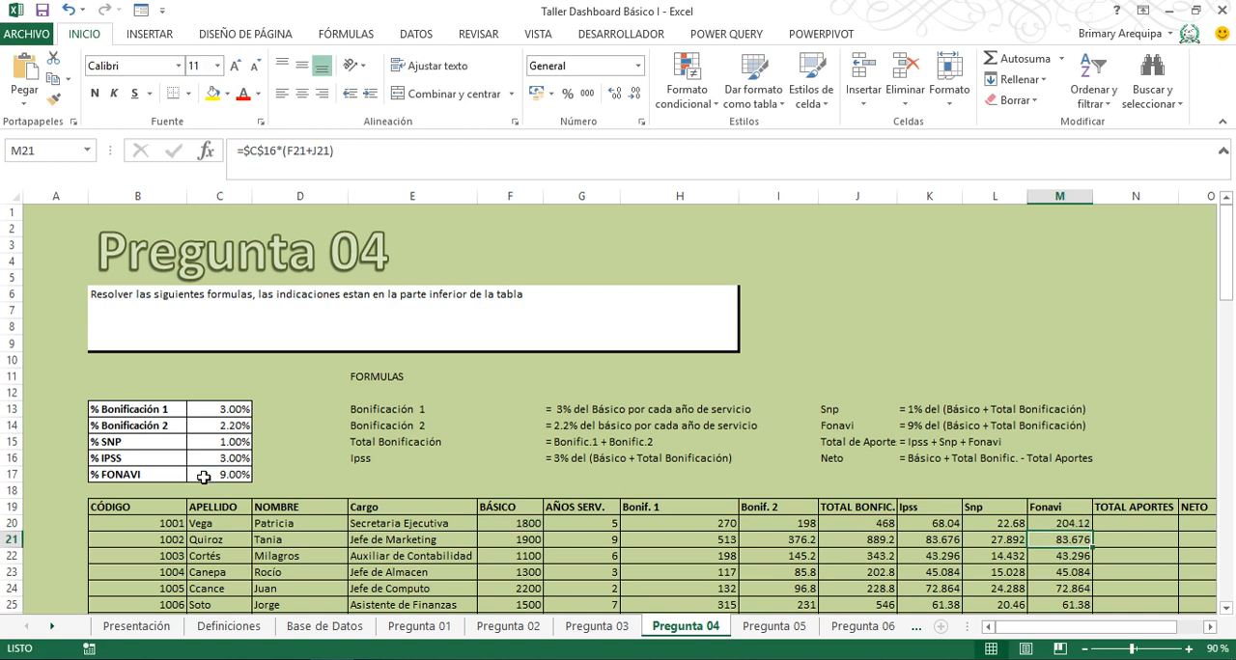
click(1071, 524)
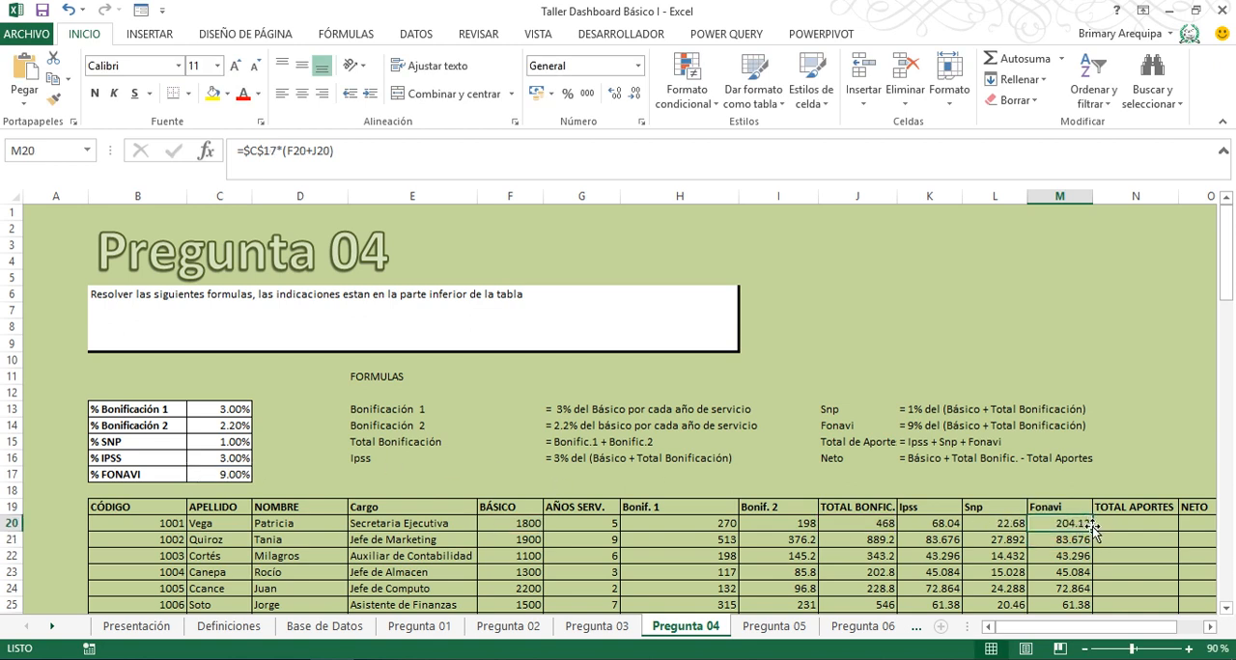
double_click(1091, 529)
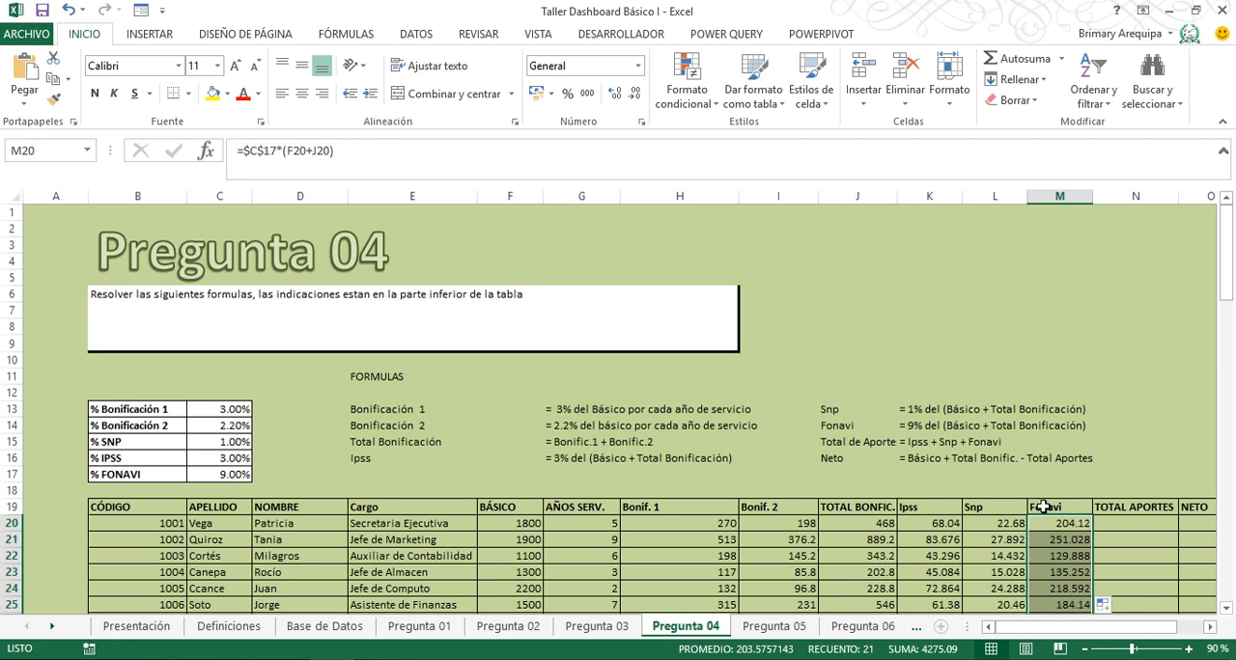
- Enter =K20+L20+M20 in N20 for Total Aportes and fill it down the column
click(1135, 525)
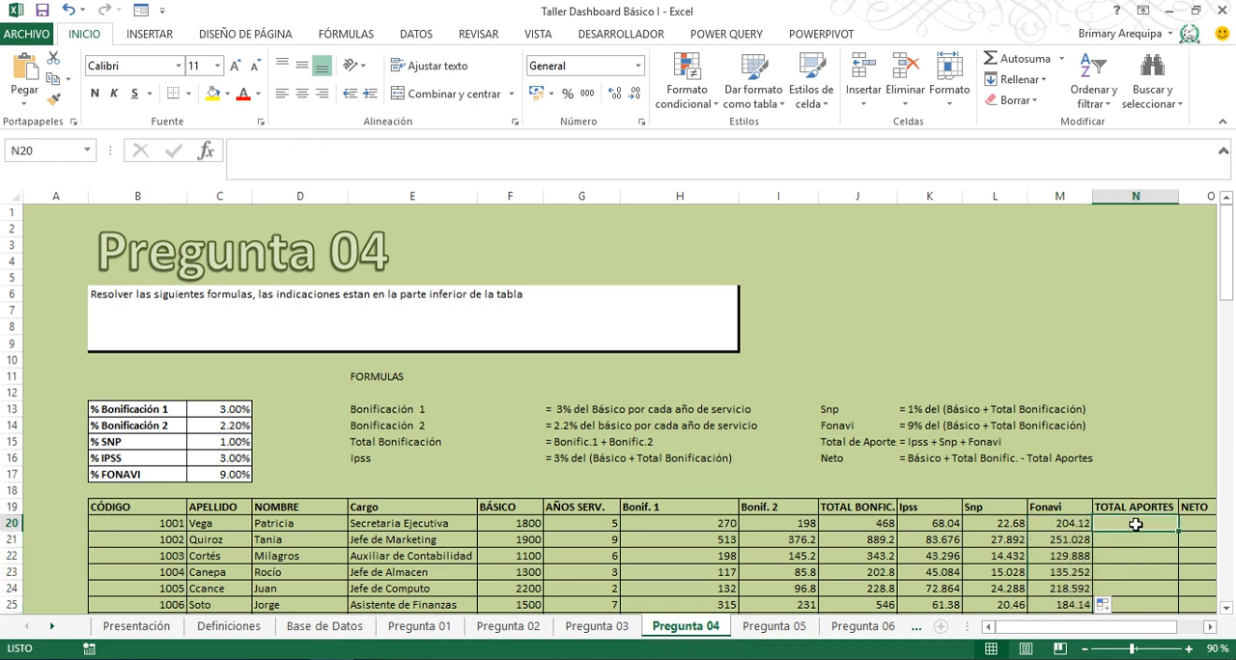
text(=)
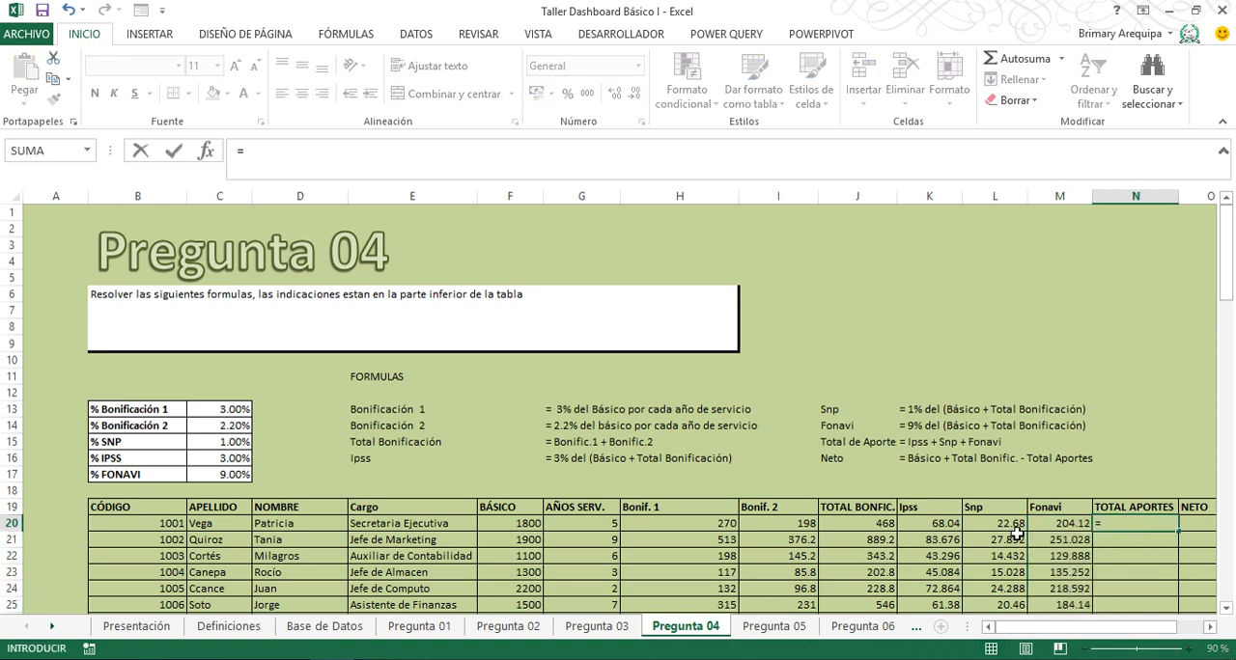
click(924, 524)
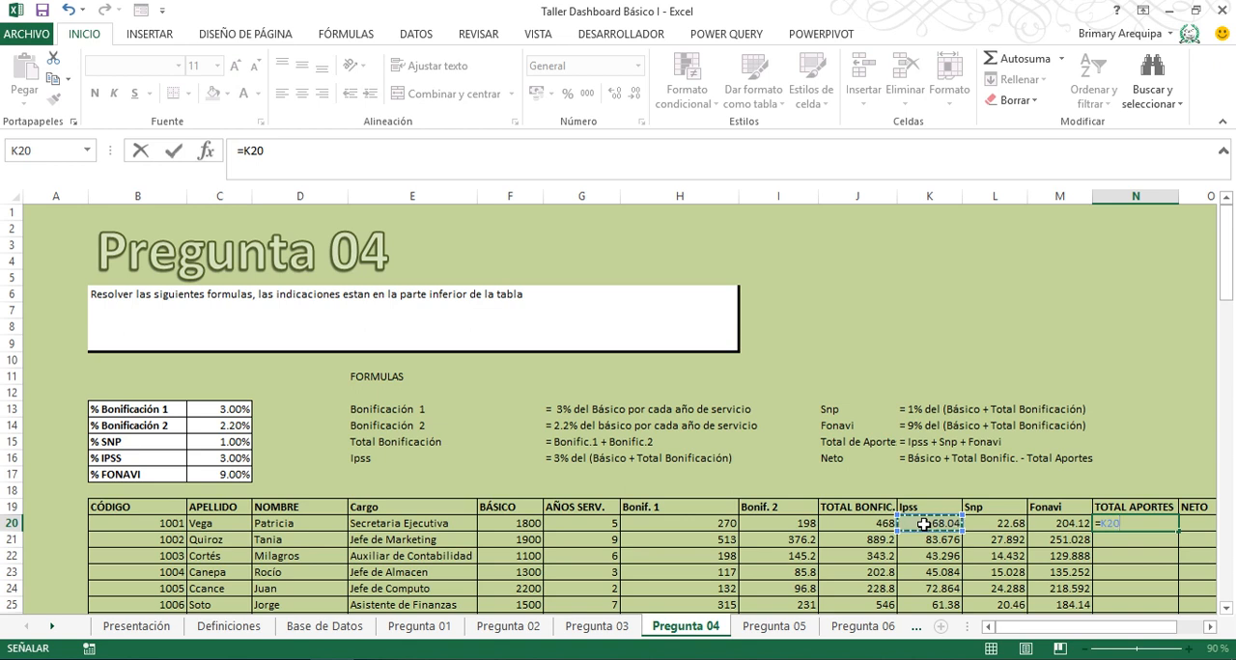
text(+)
click(990, 524)
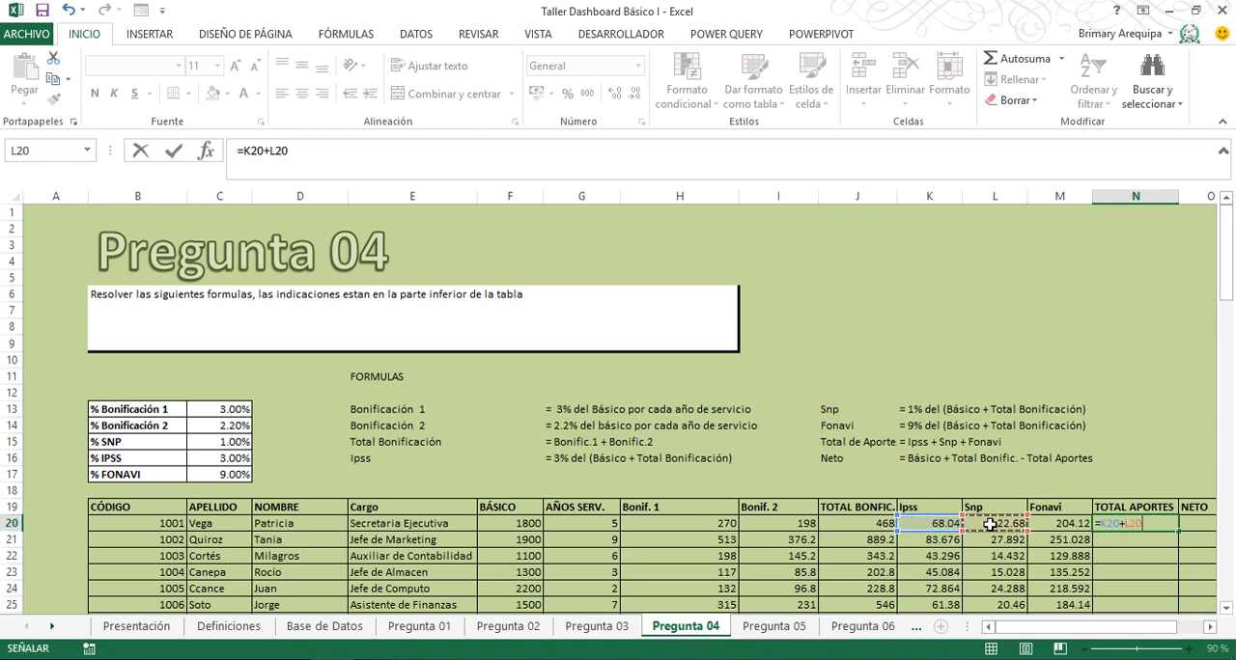
text(+)
click(1059, 524)
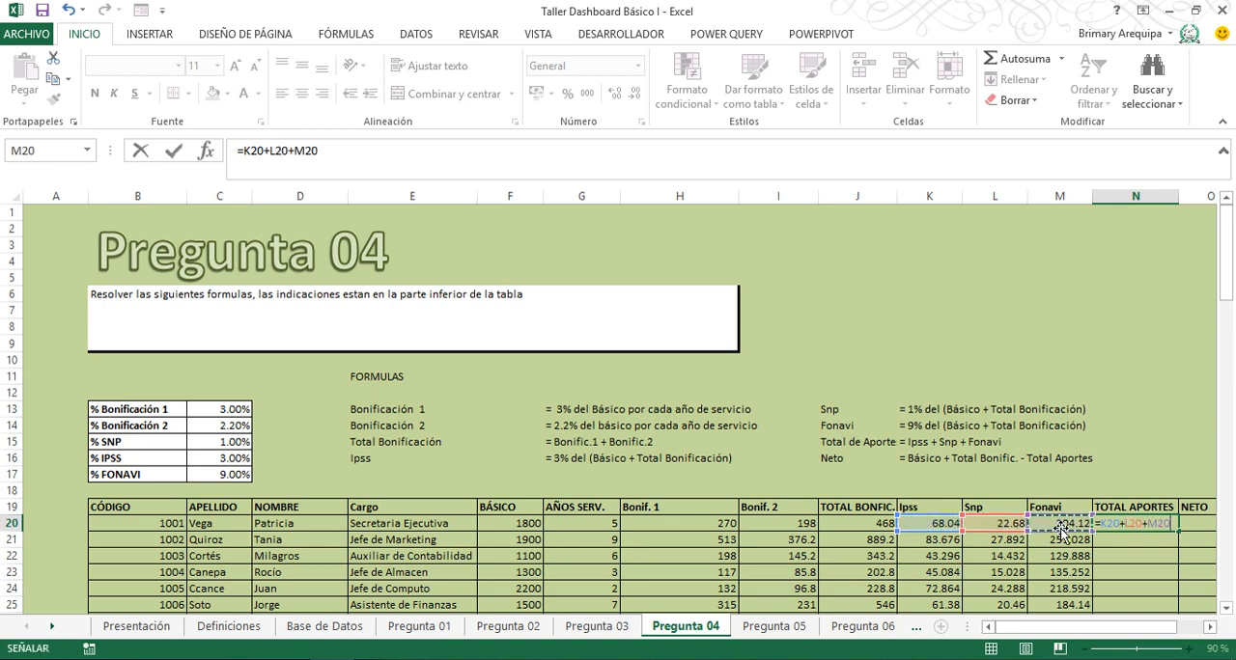
key(Return)
click(1149, 524)
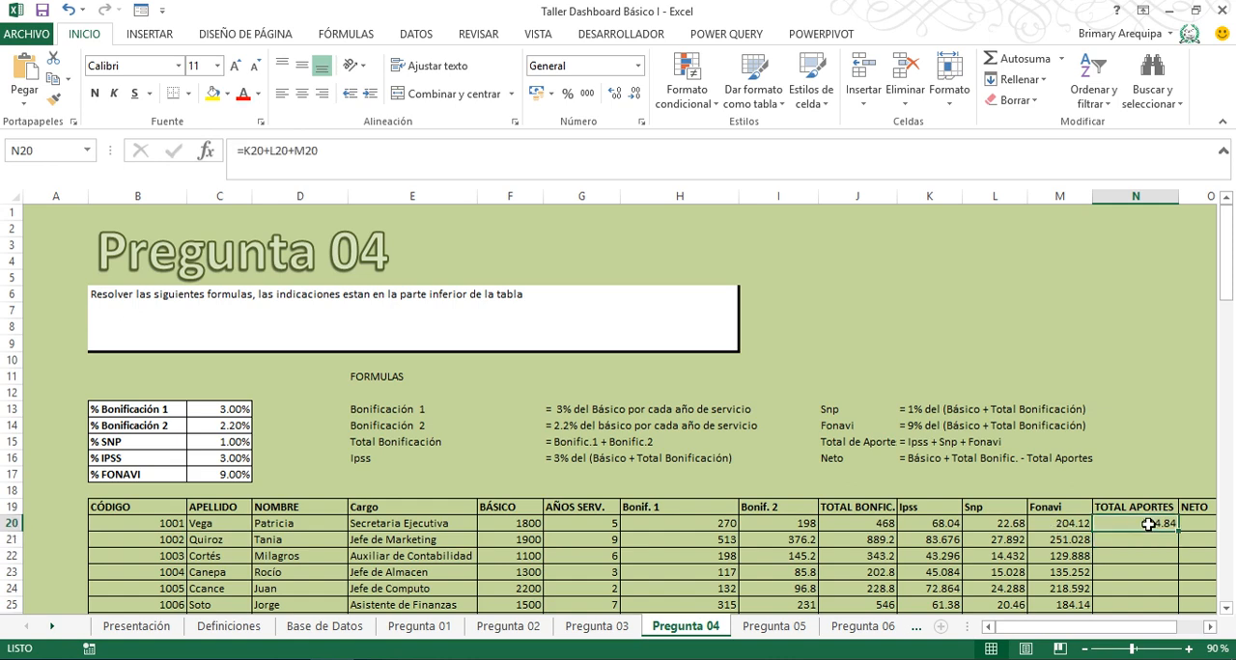
double_click(1179, 532)
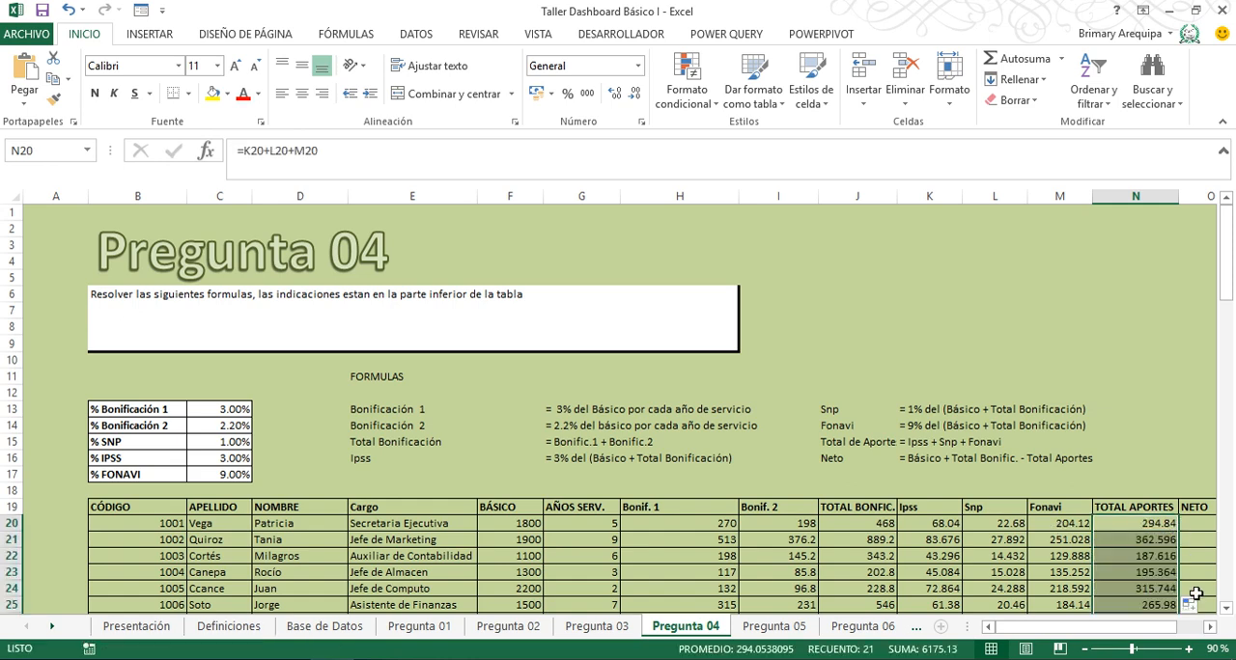
- Enter =F20+J20-N20 in O20 for Neto and fill it down the column
click(1209, 627)
click(1210, 626)
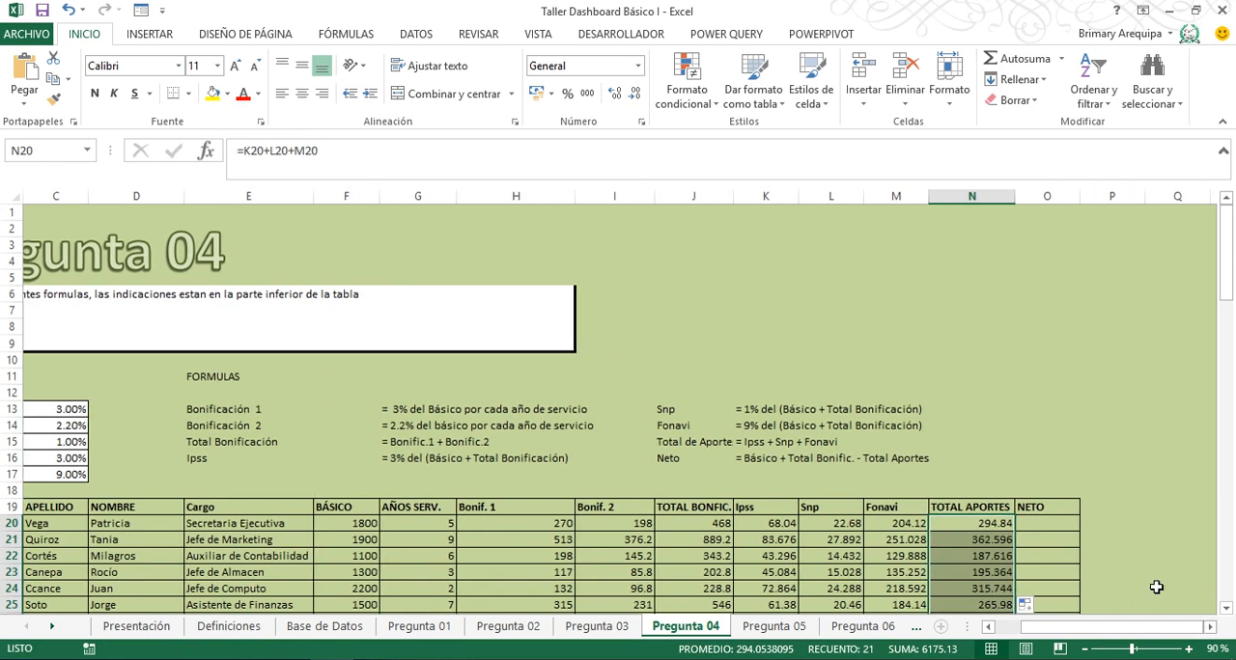
click(1064, 522)
text(=)
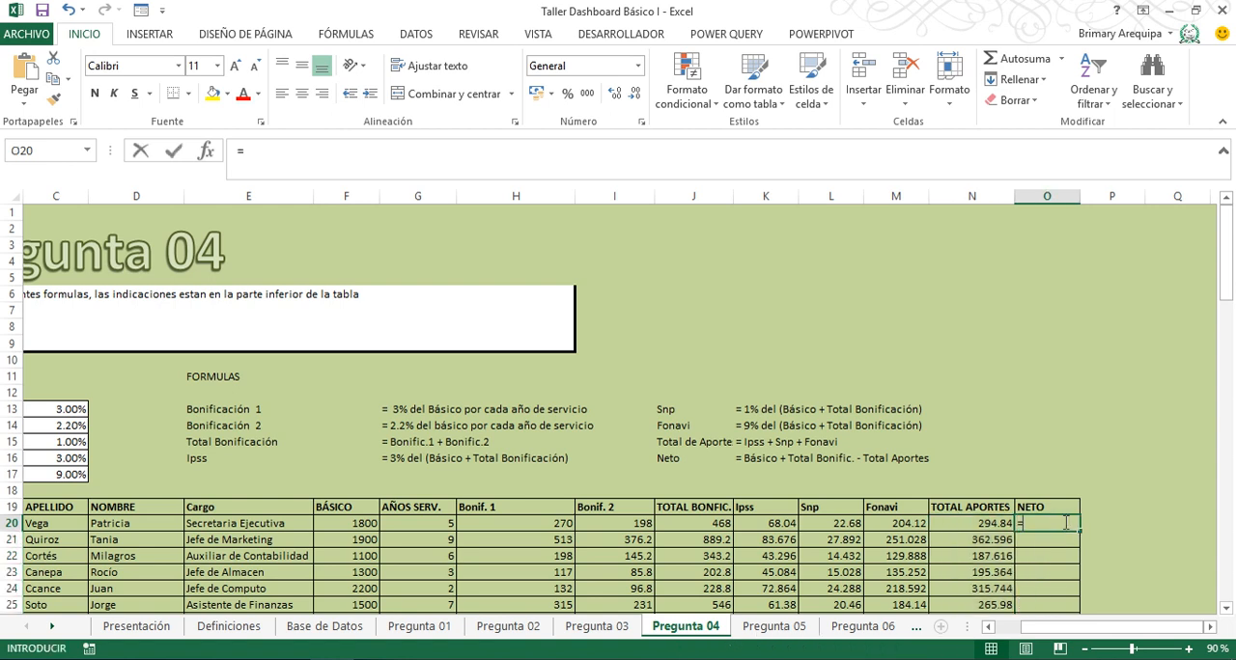
click(344, 523)
text(+)
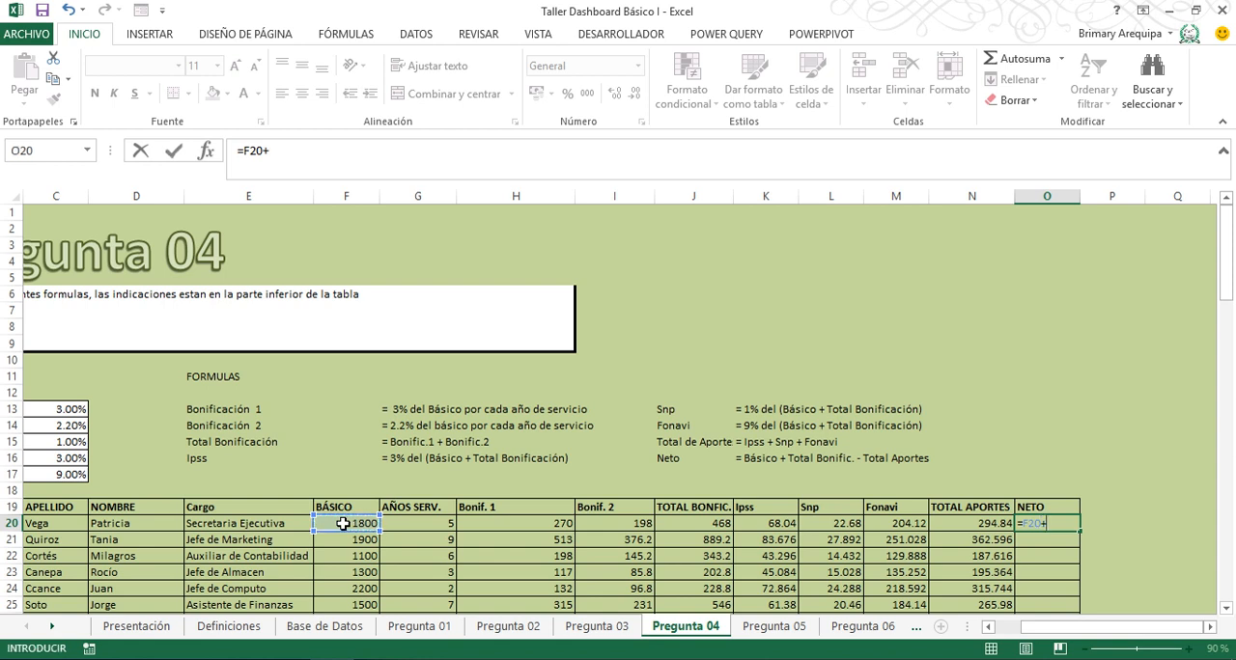
click(692, 524)
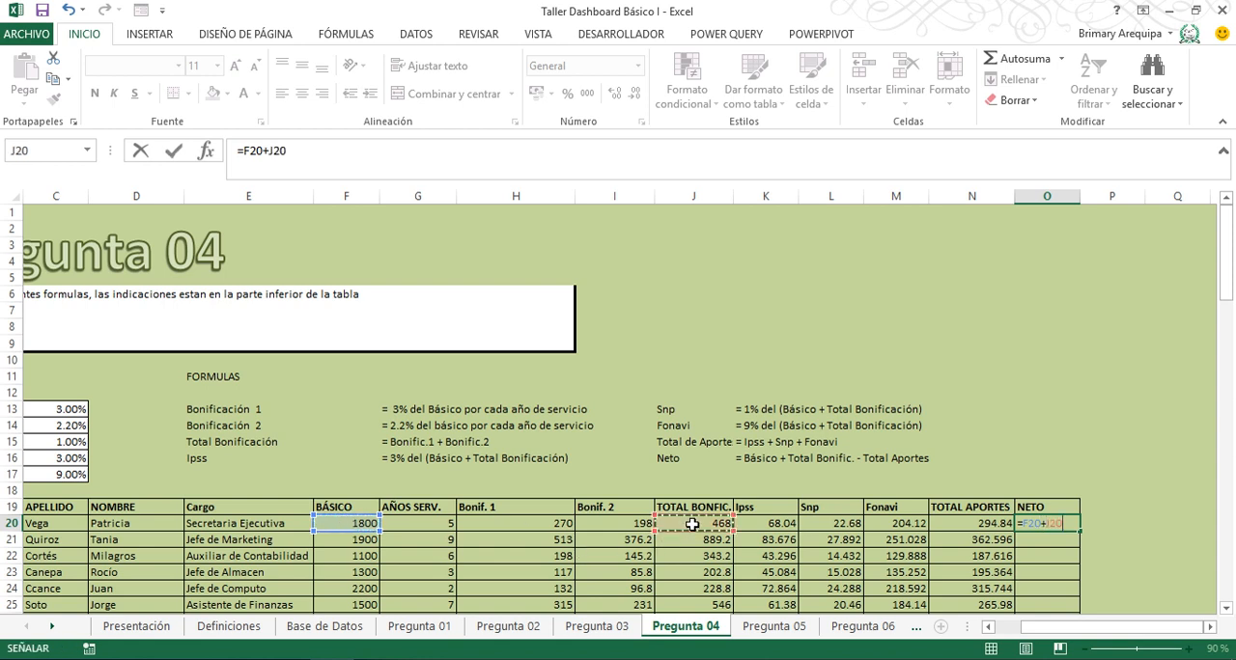
text(-)
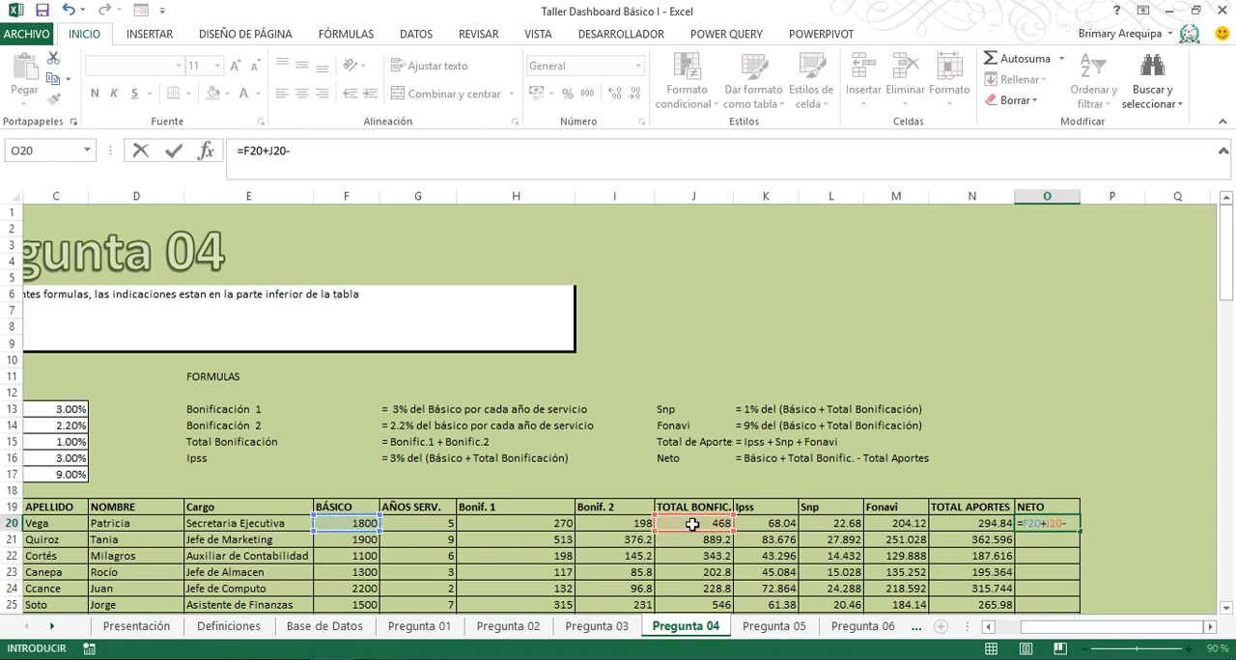
click(958, 522)
key(Return)
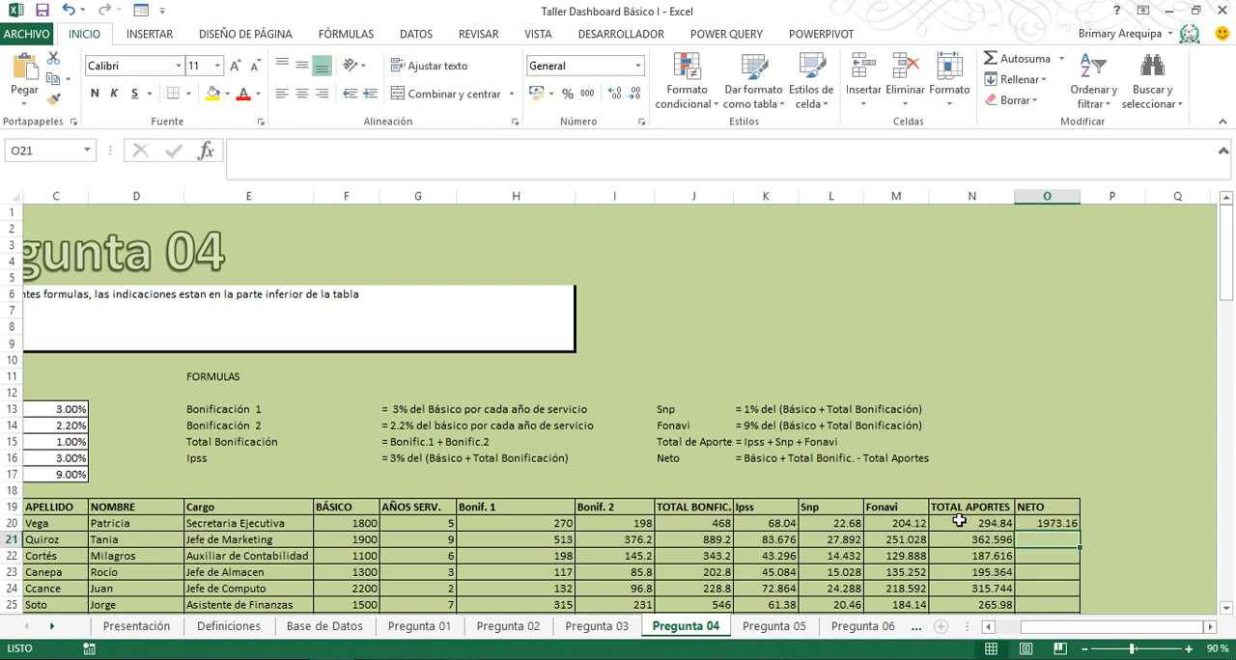
click(1031, 523)
double_click(1081, 531)
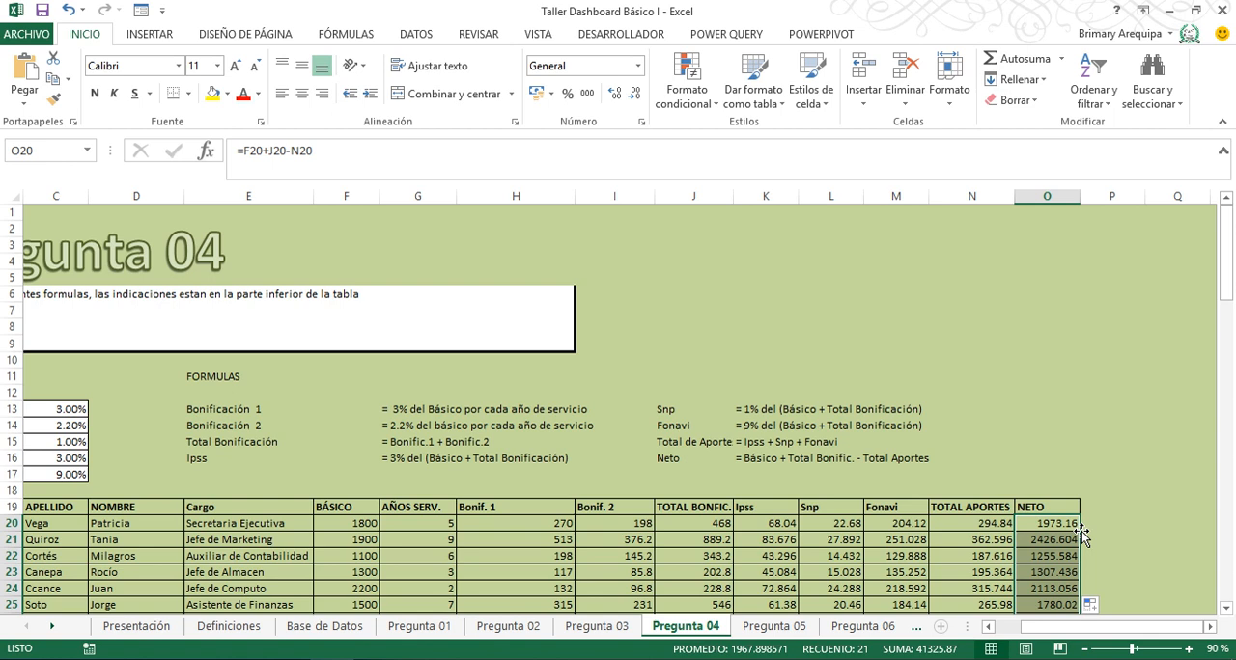
- Apply the S/ accounting format to the calculated columns from Bonif. 1 to Neto, H20:O40
click(505, 524)
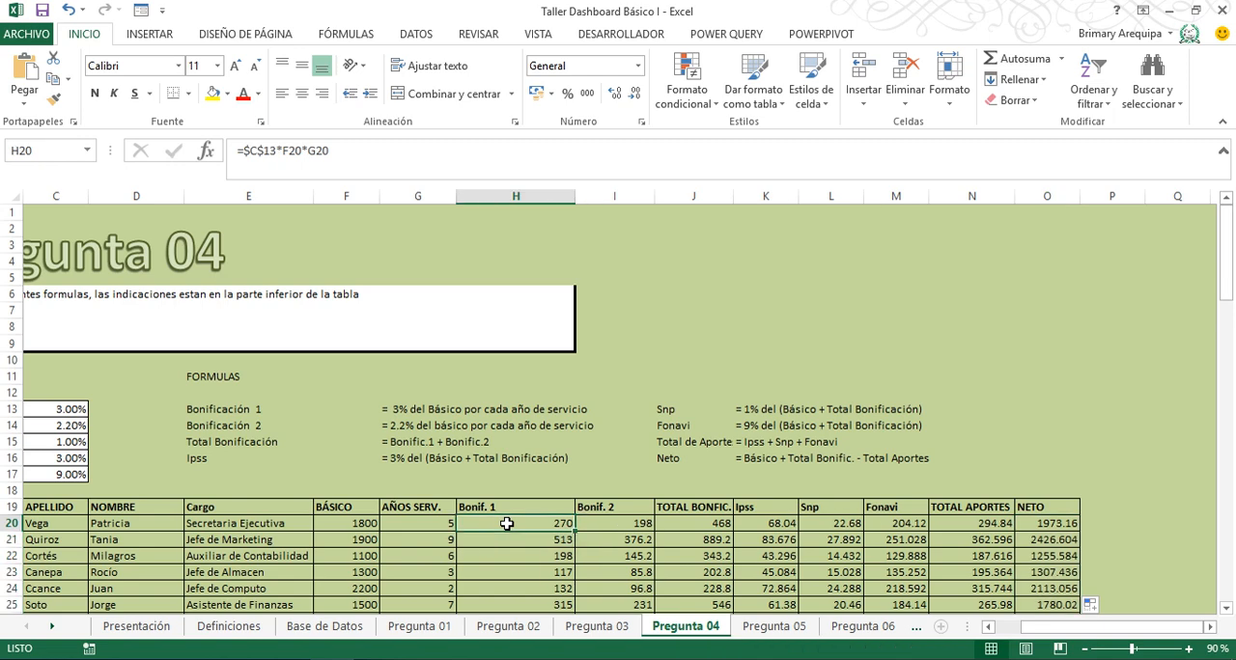
key(ctrl+shift+Right)
key(ctrl+shift+Down)
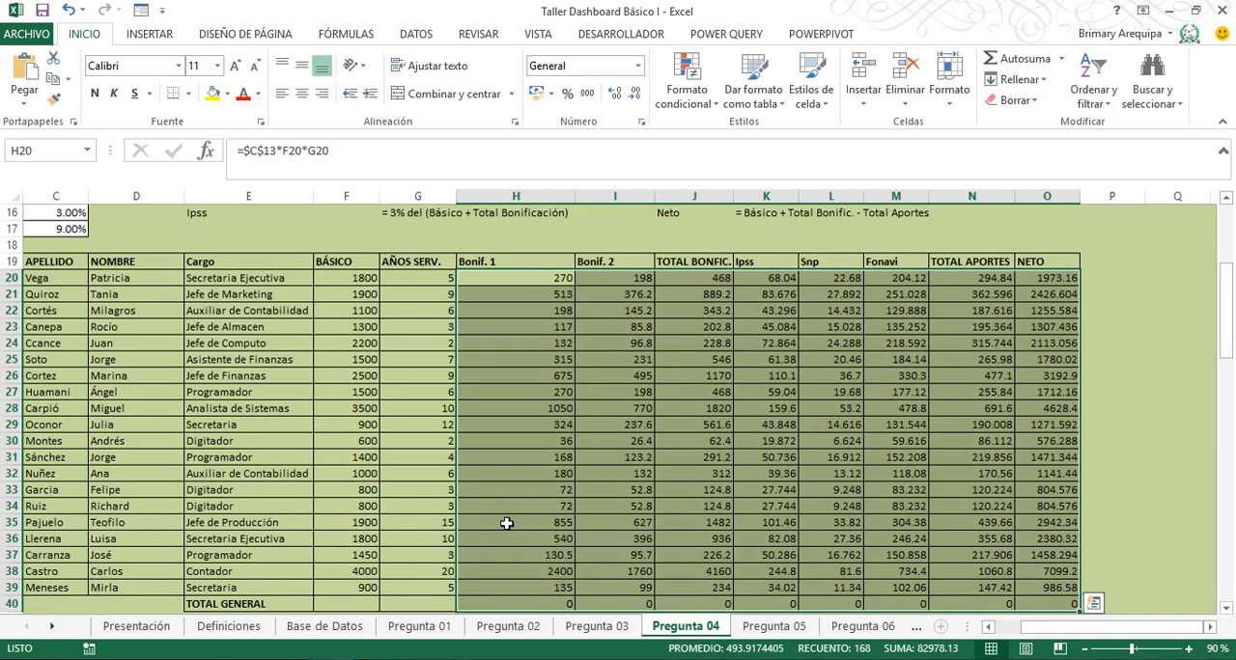
click(535, 93)
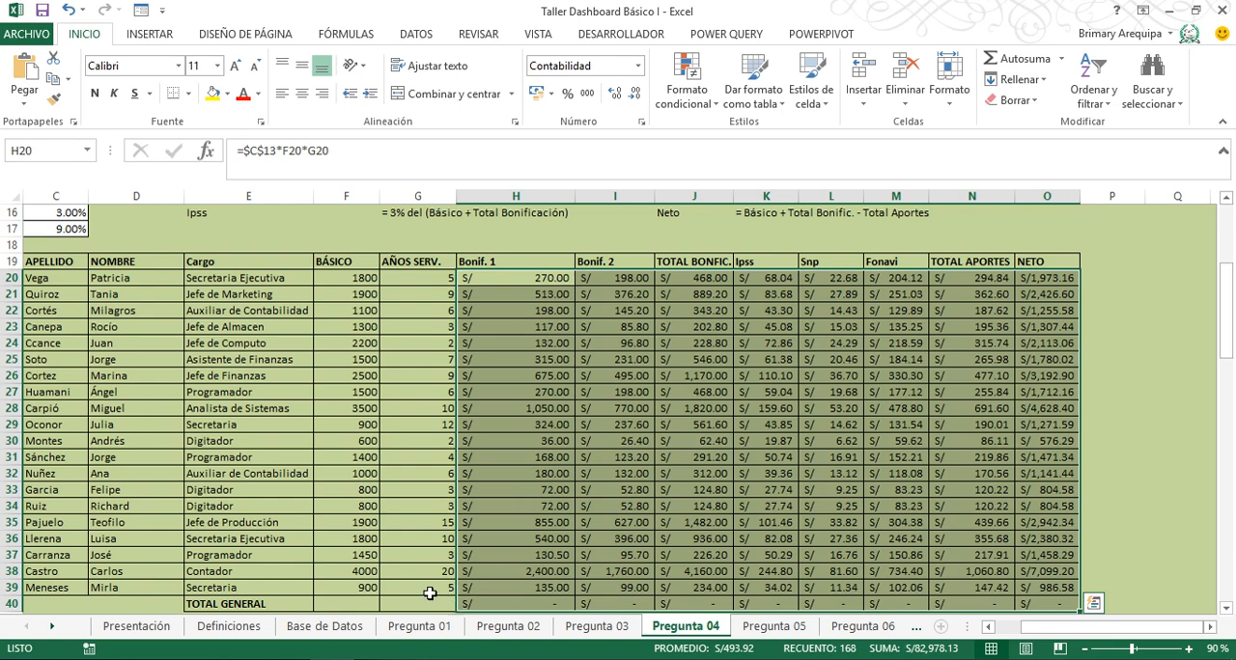
- Enter =SUMA(F20:F39) in F40 of the Total General row and fill it across to O40
click(346, 604)
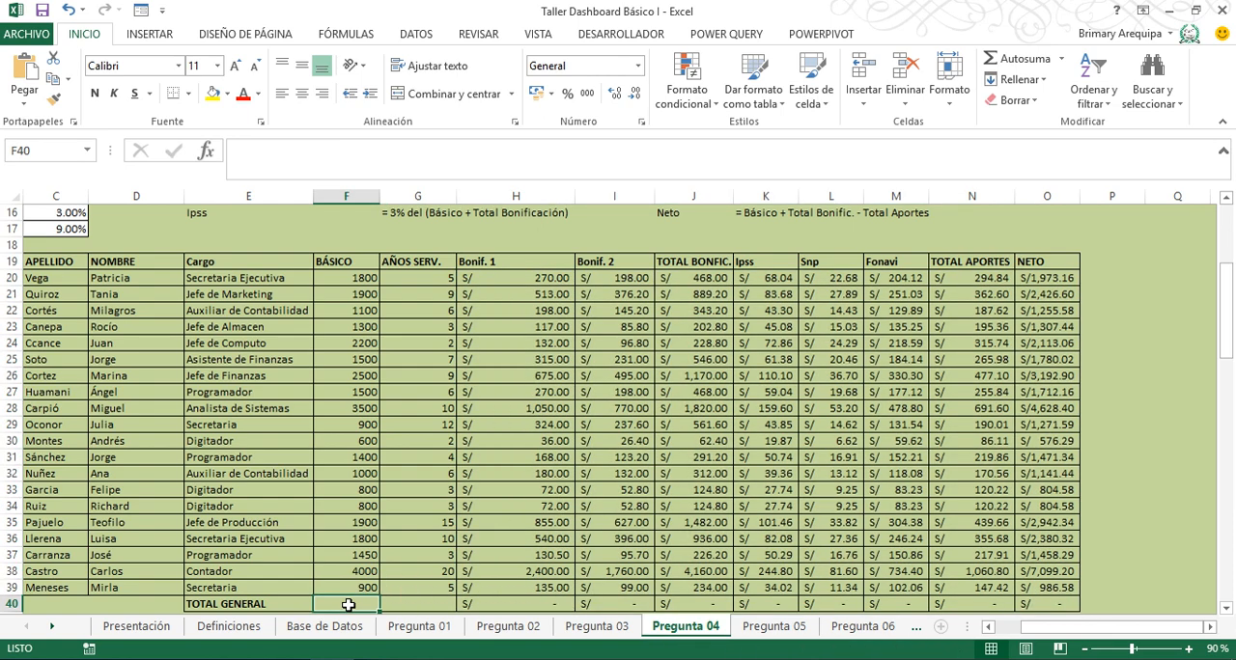
text(=suma)
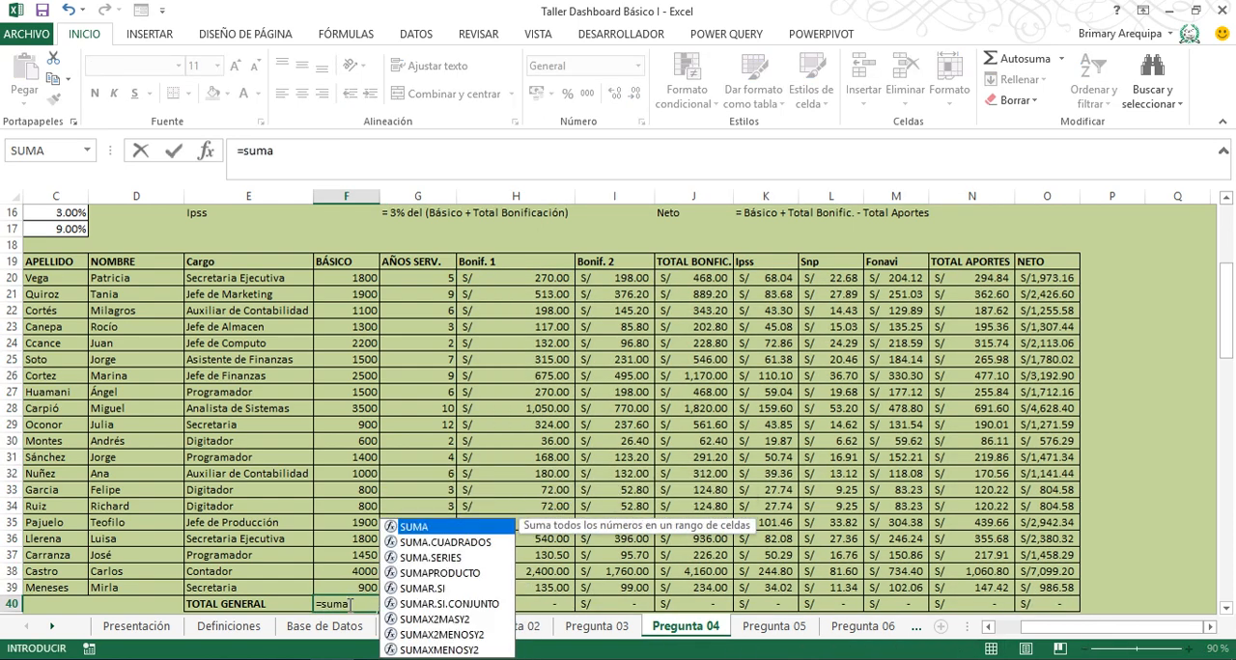
text(()
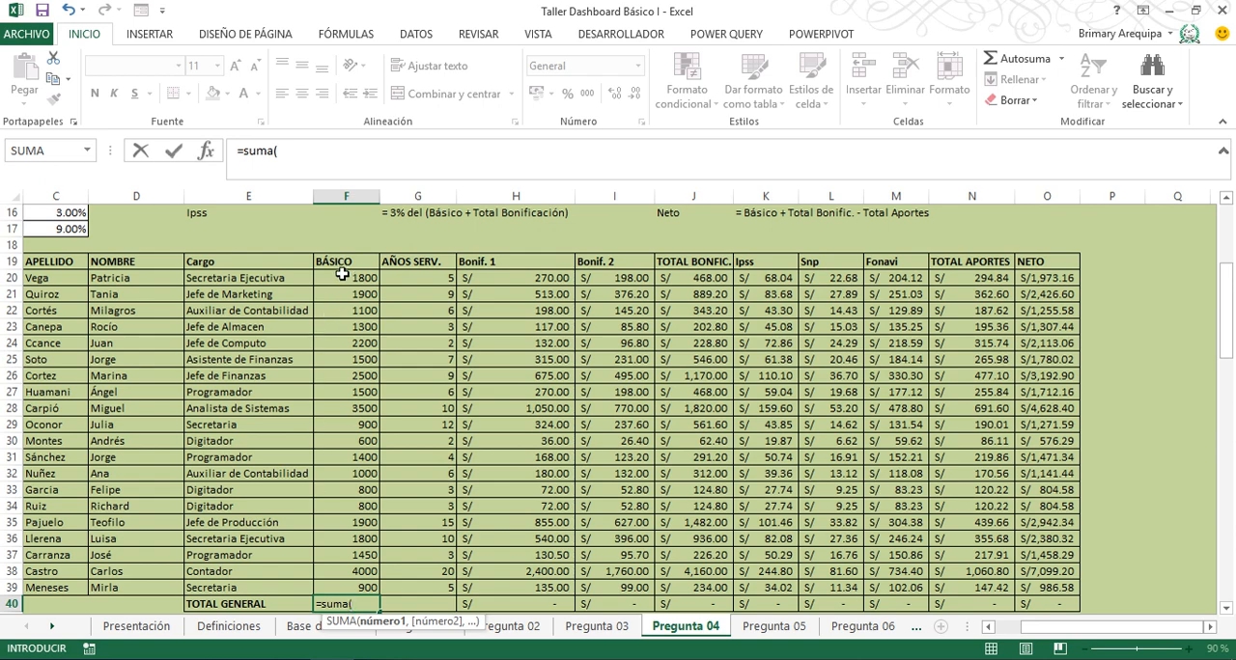
drag(342, 274, 333, 588)
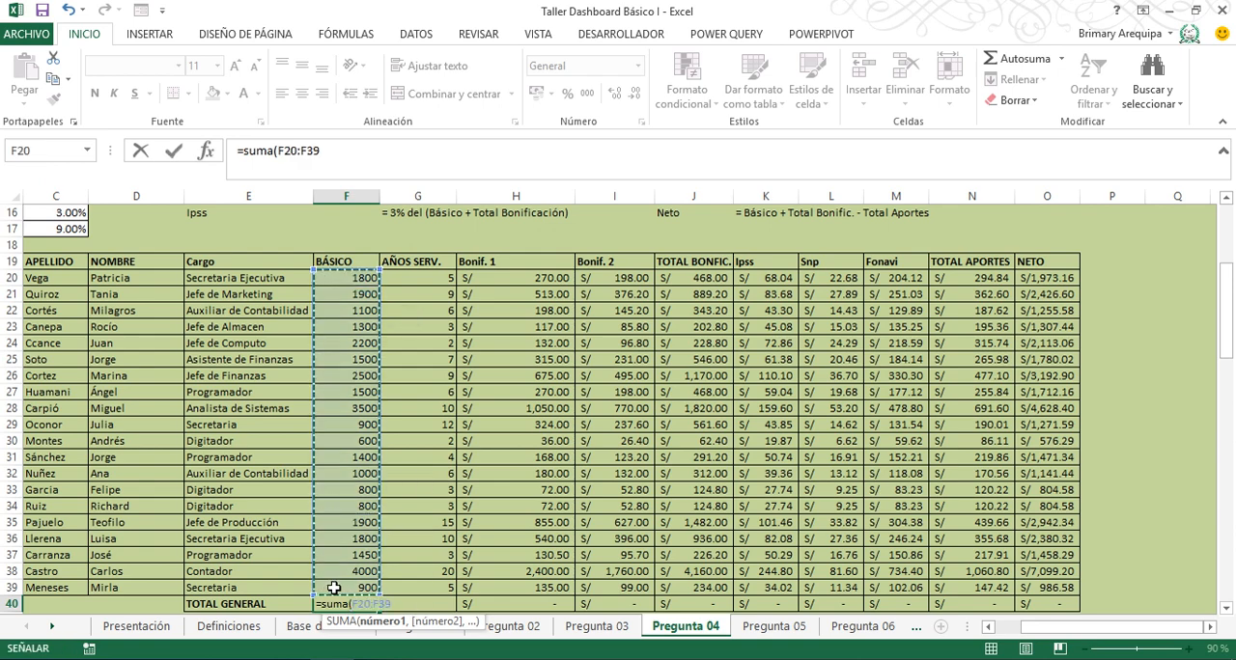
key(Return)
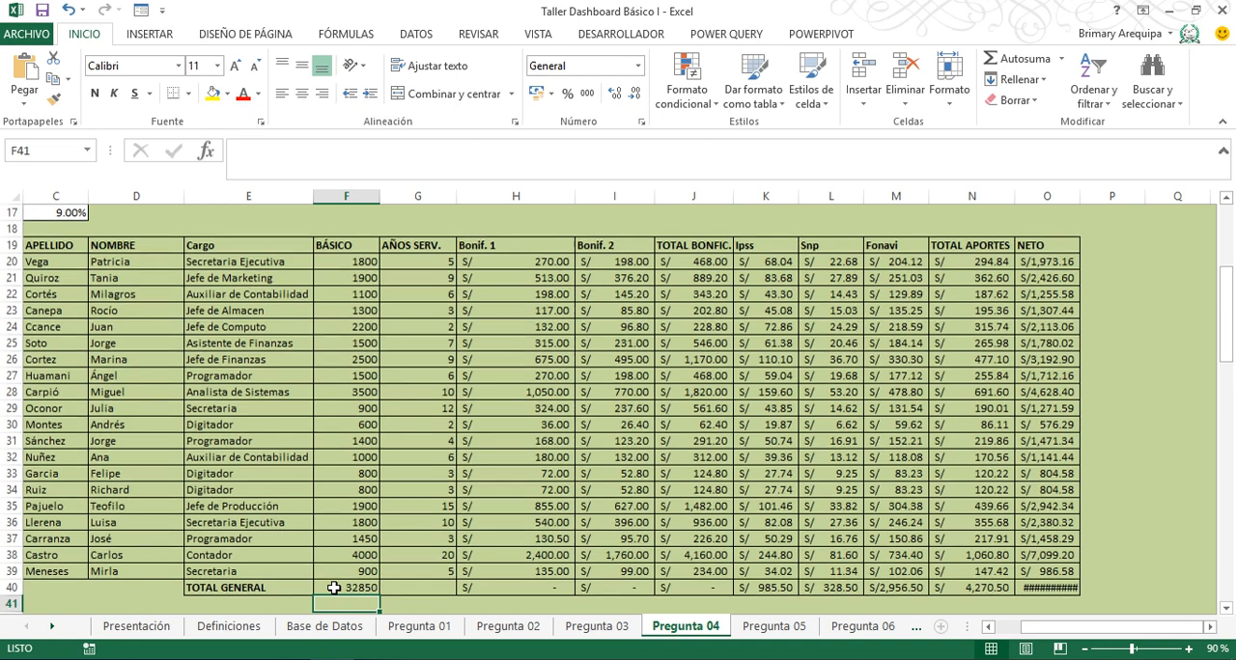
click(349, 588)
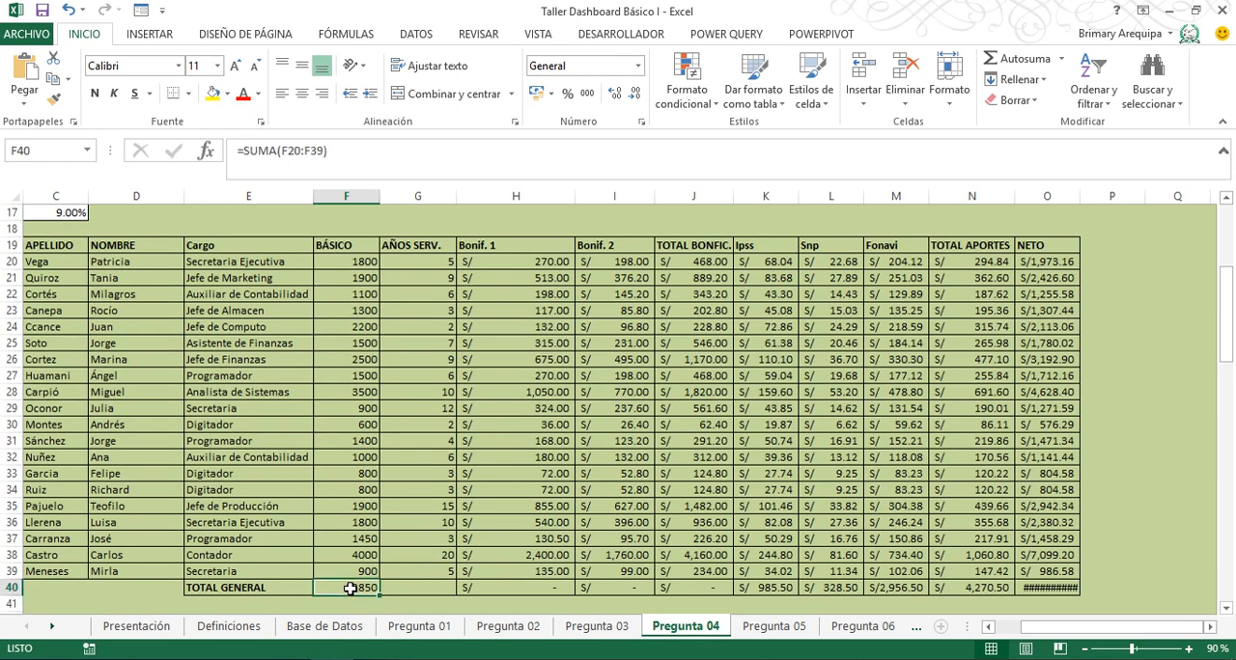
drag(379, 596, 1078, 559)
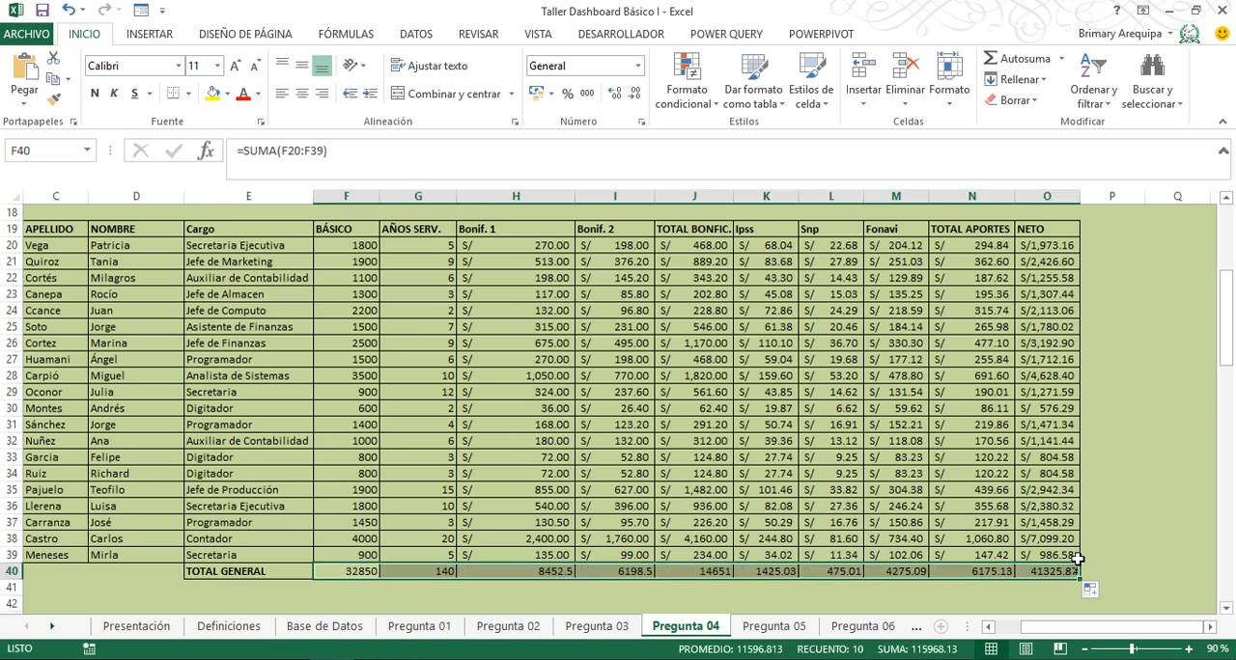
click(1040, 572)
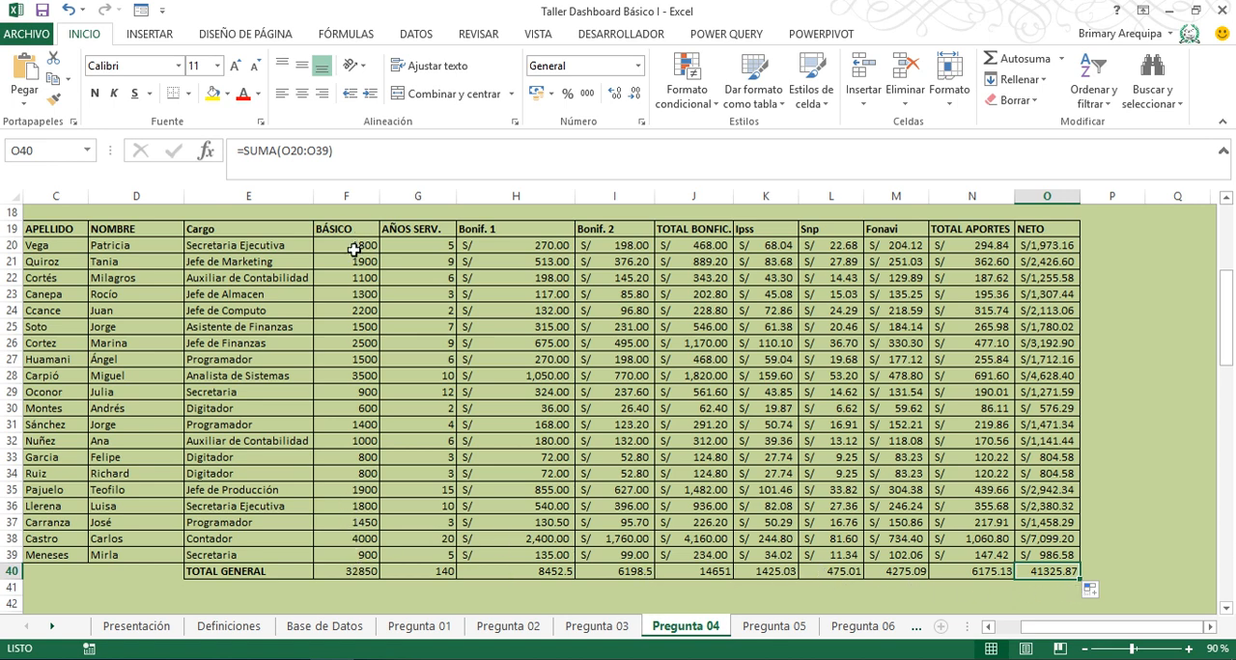
- Apply the S/ accounting format to the Básico values in F20:F40 and widen column F slightly
drag(350, 247, 348, 579)
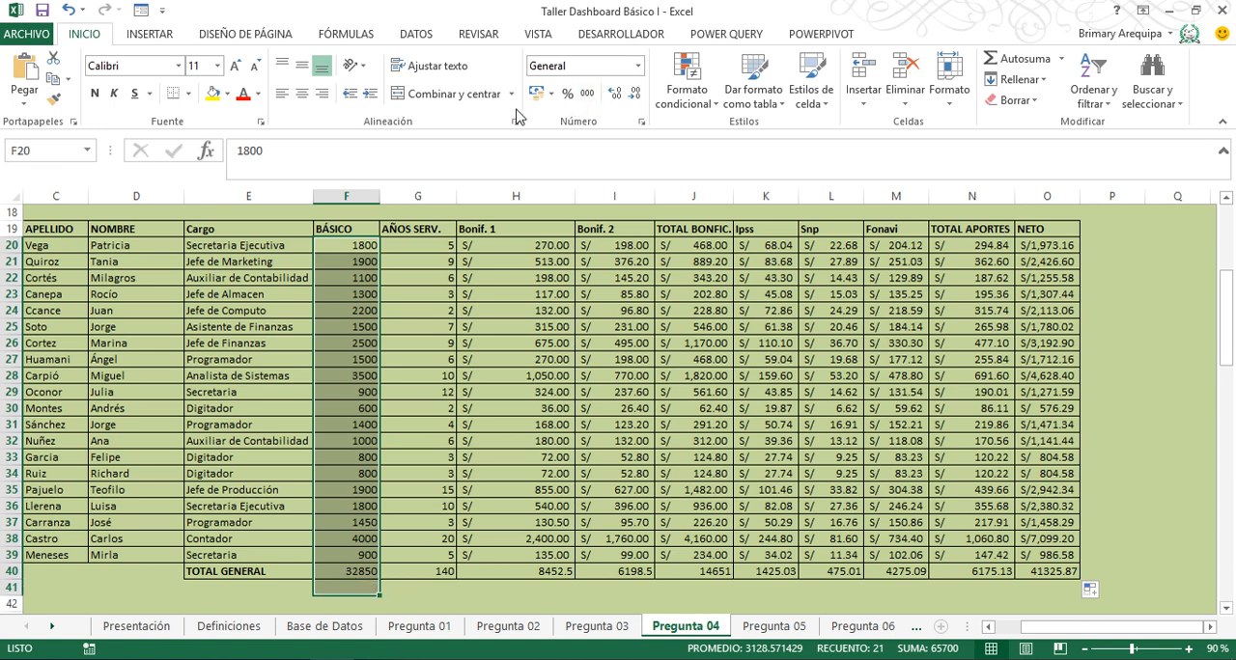
key(shift+Up)
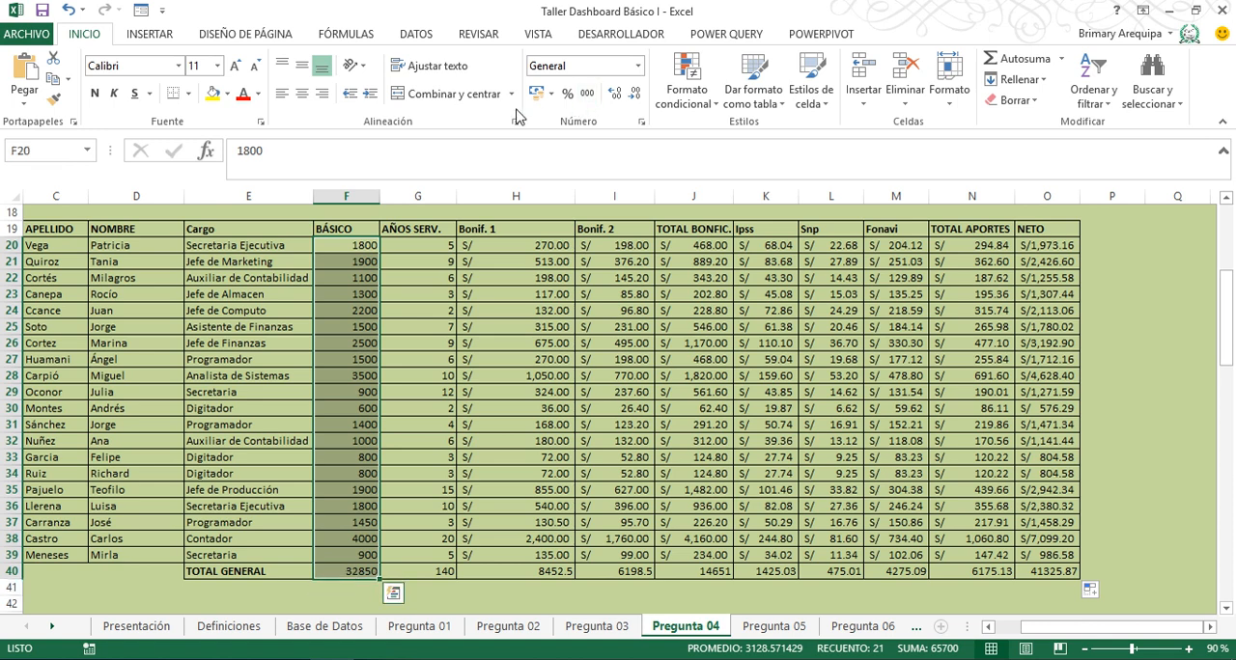
click(534, 95)
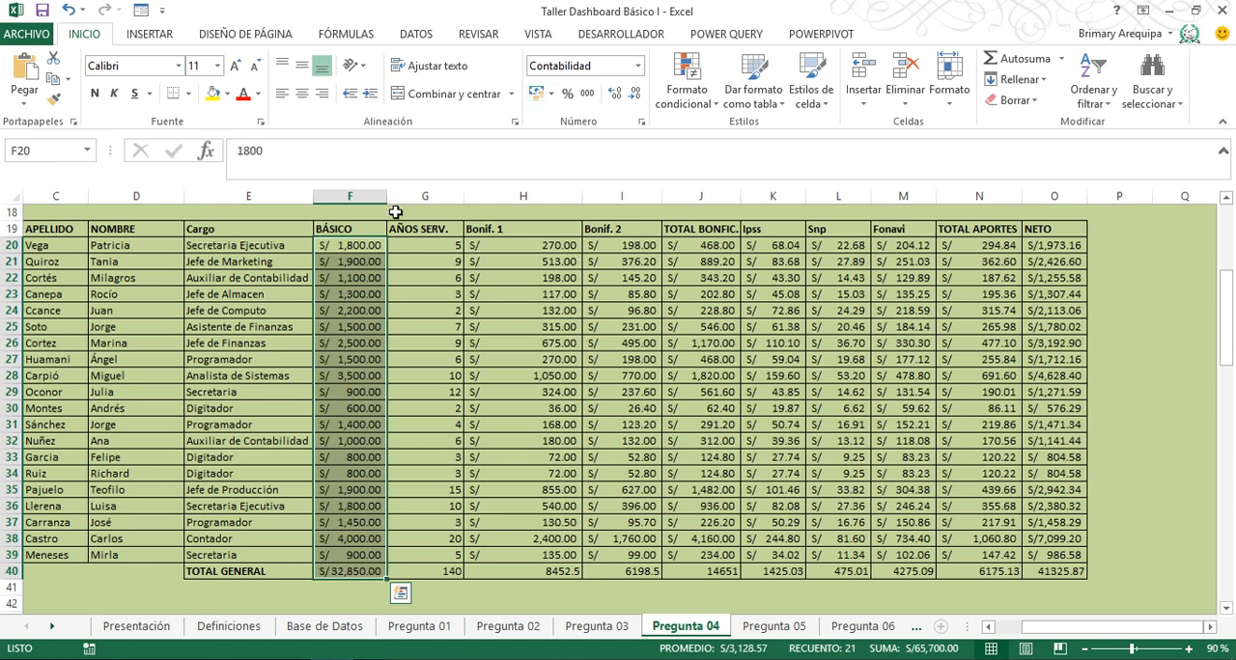
drag(386, 200, 398, 200)
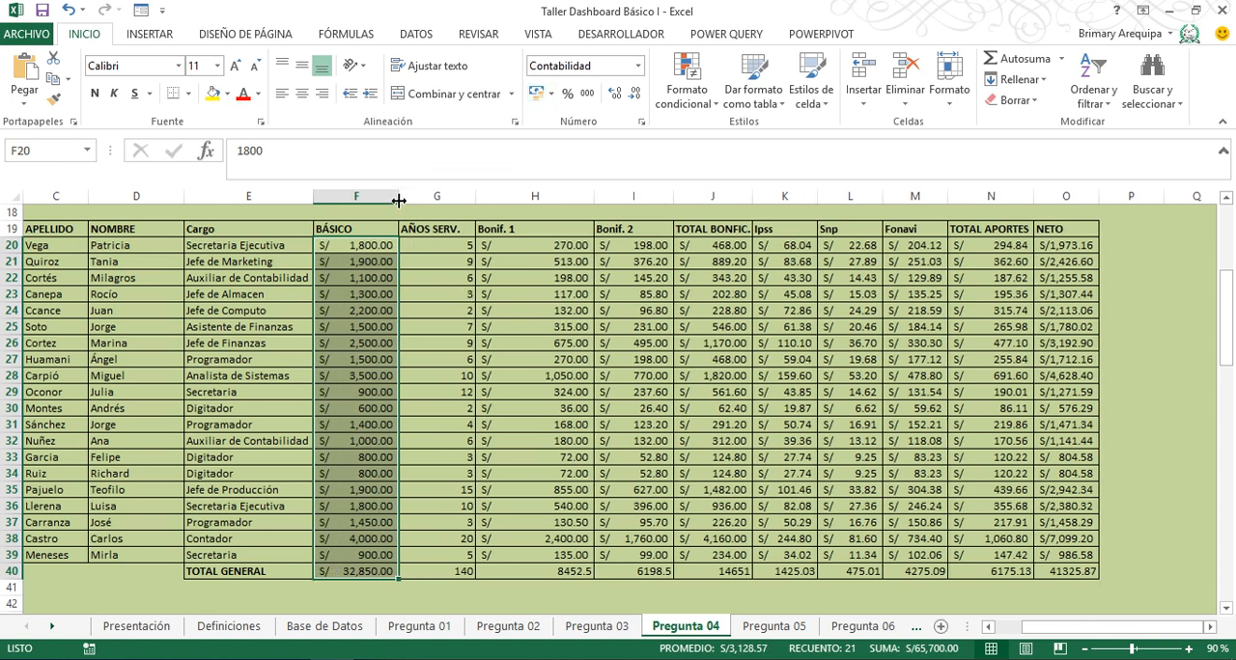
click(535, 317)
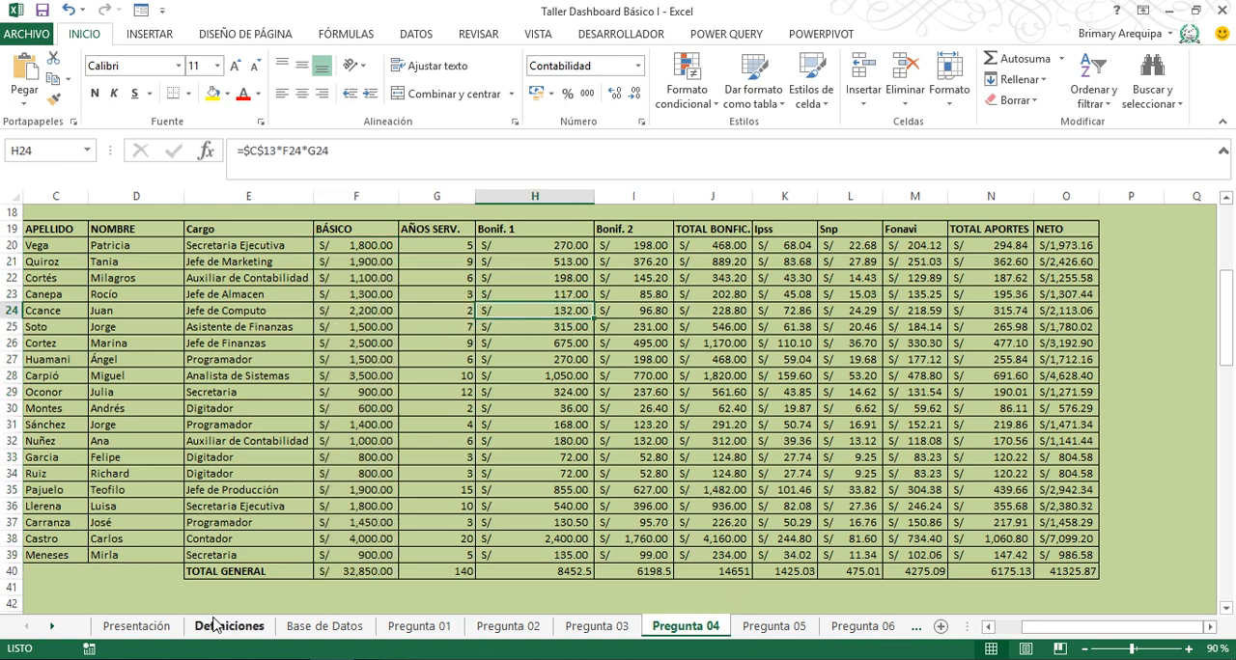
- On the Pregunta 05 sheet, start the VAN formula in F21 with =C13/ for the first cash flow term
click(55, 631)
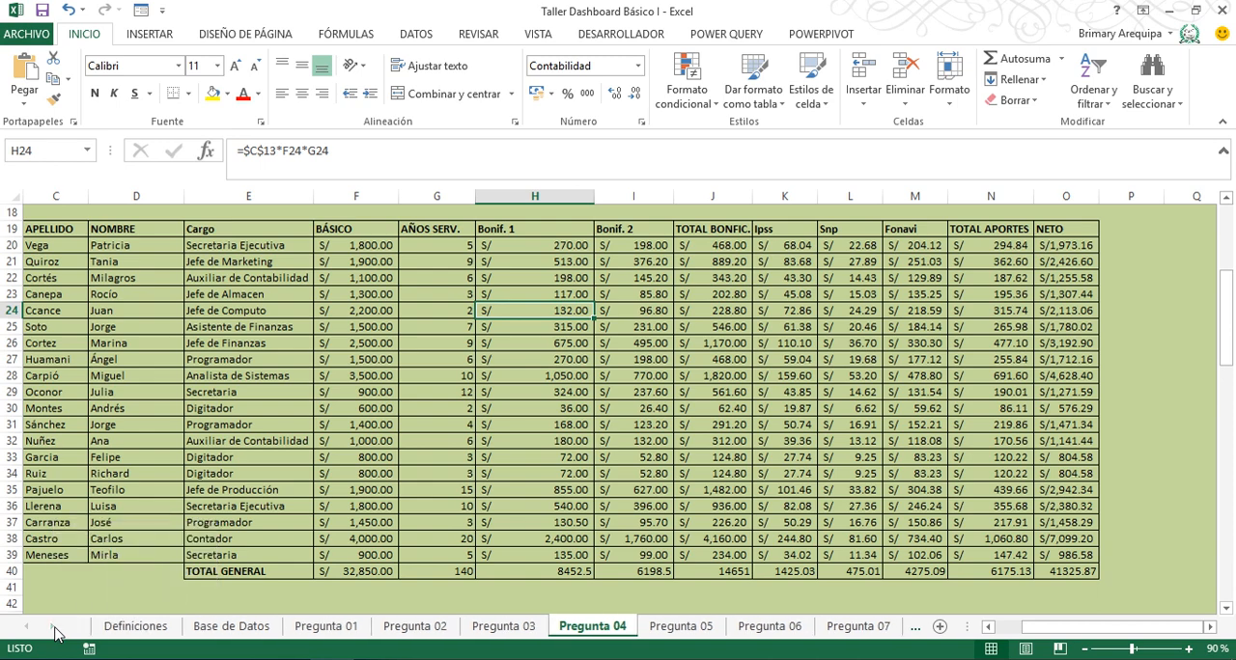
click(686, 626)
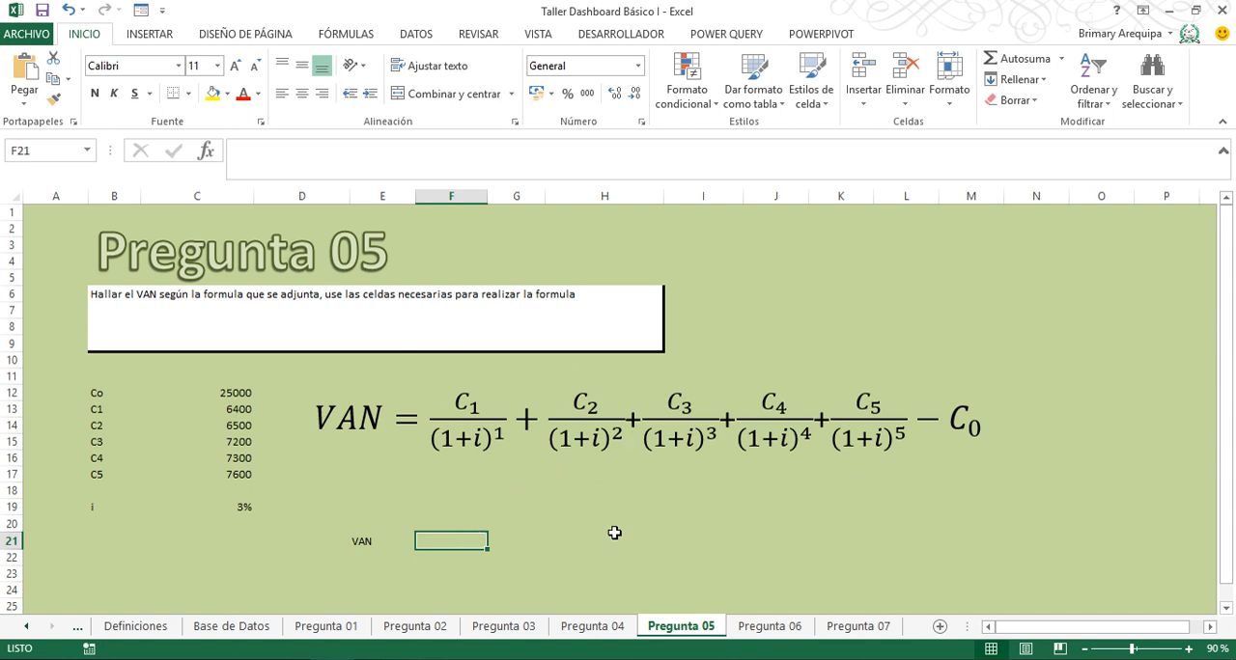
text(=)
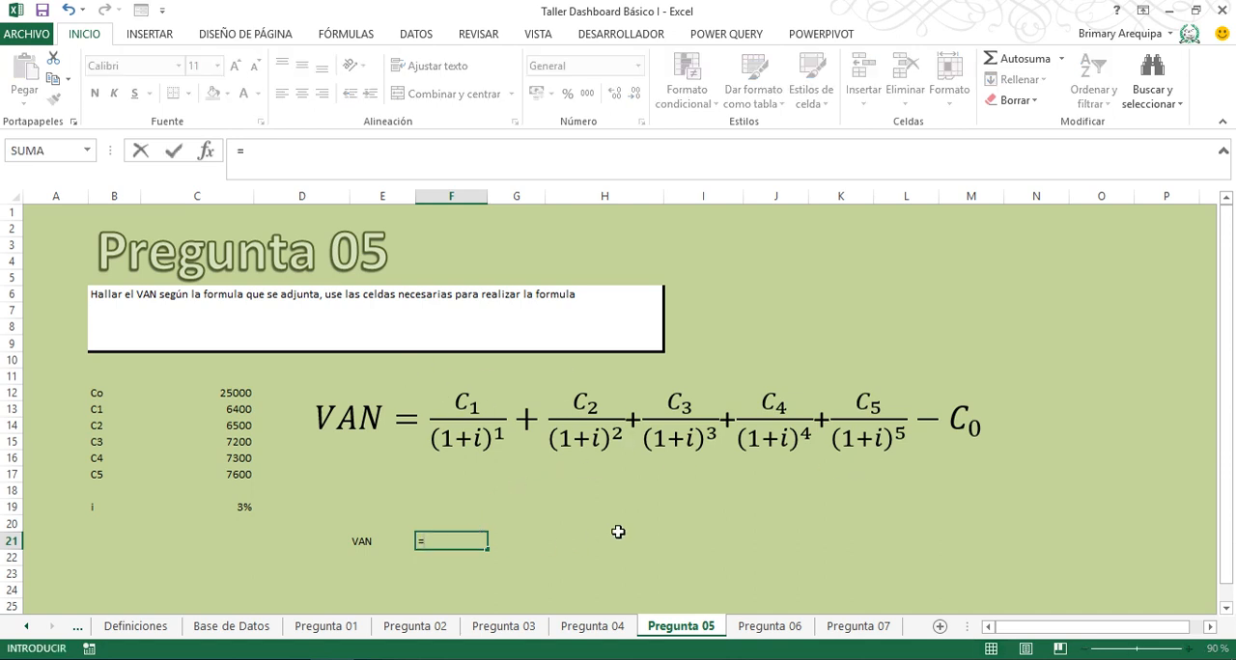
click(244, 413)
text(/)
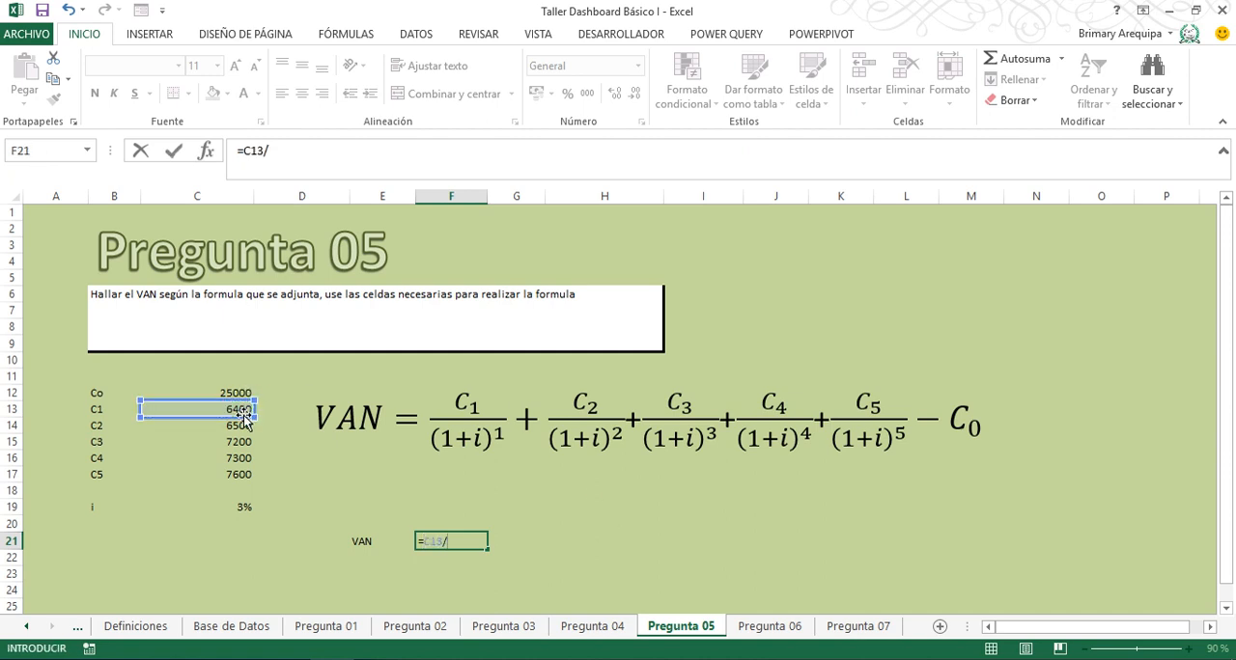
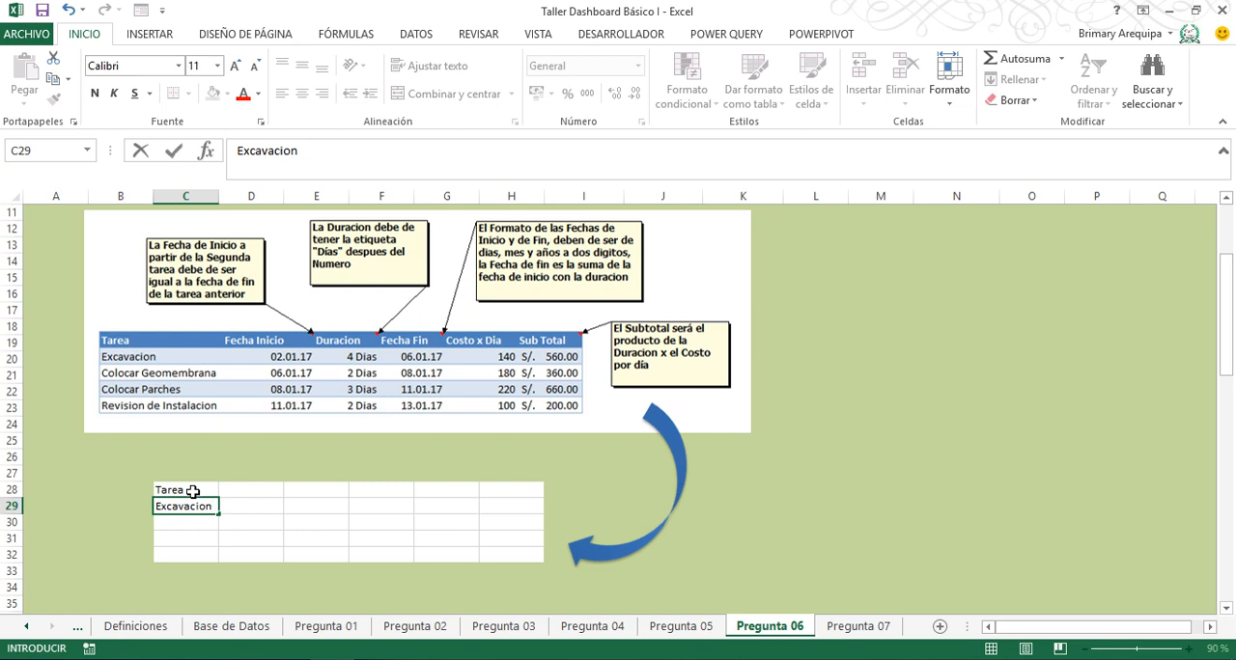
- Fill the Tarea column below Excavacion with Colocar Geomembrana, Colocar Parches and Revision de Instalacion in C30:C32
key(Return)
text(Colocar)
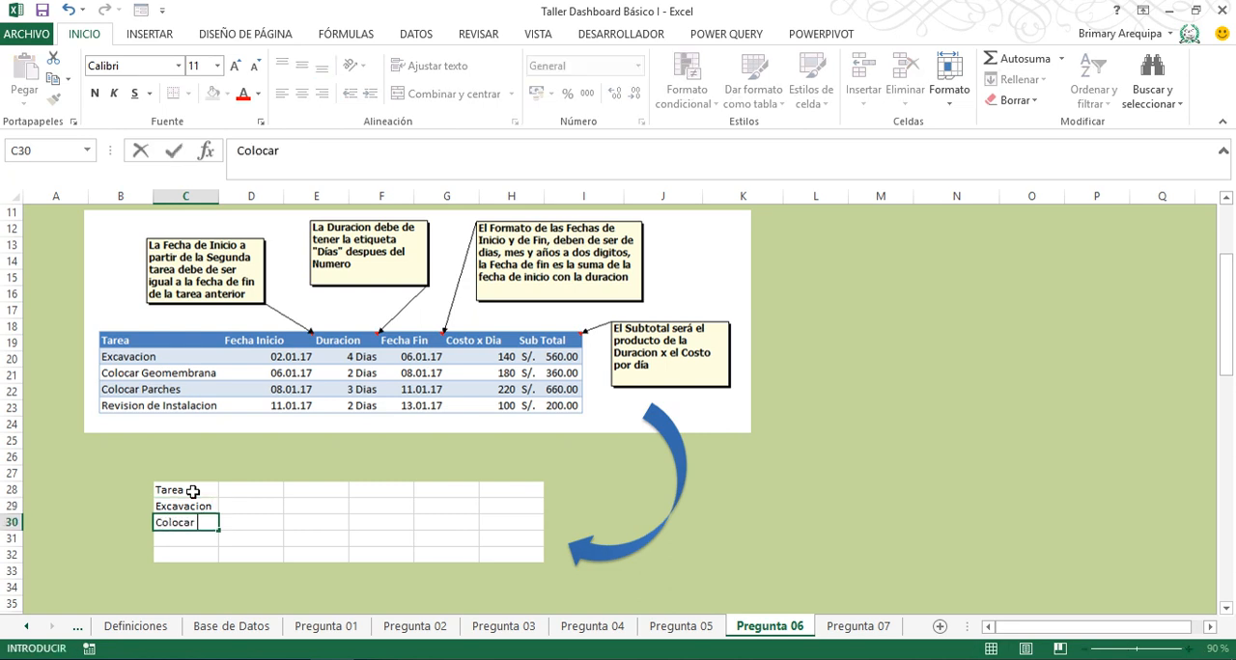
text( Geomembra)
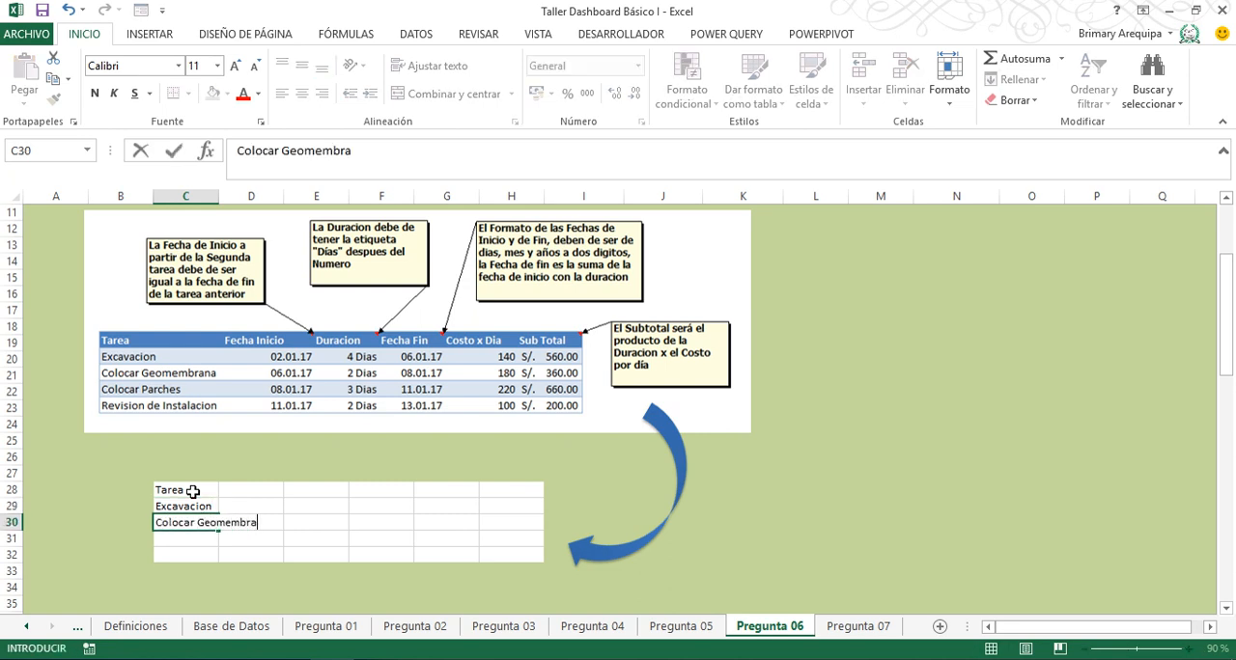
text(na)
key(Return)
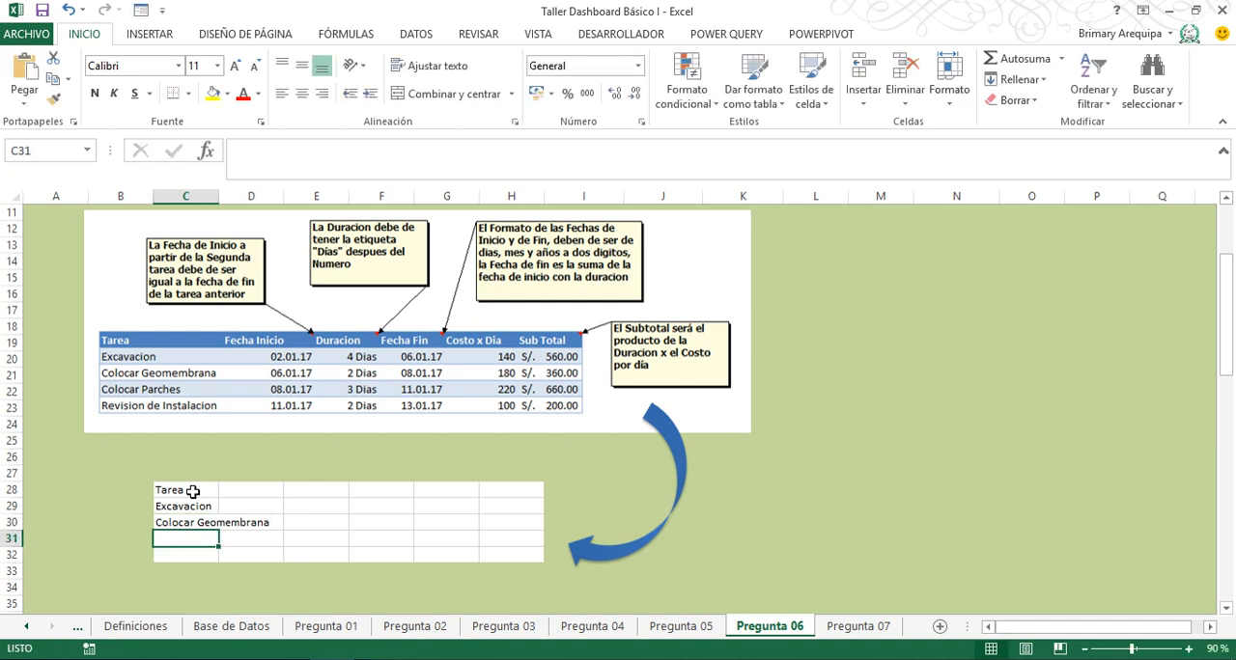
text(Colocar Pa)
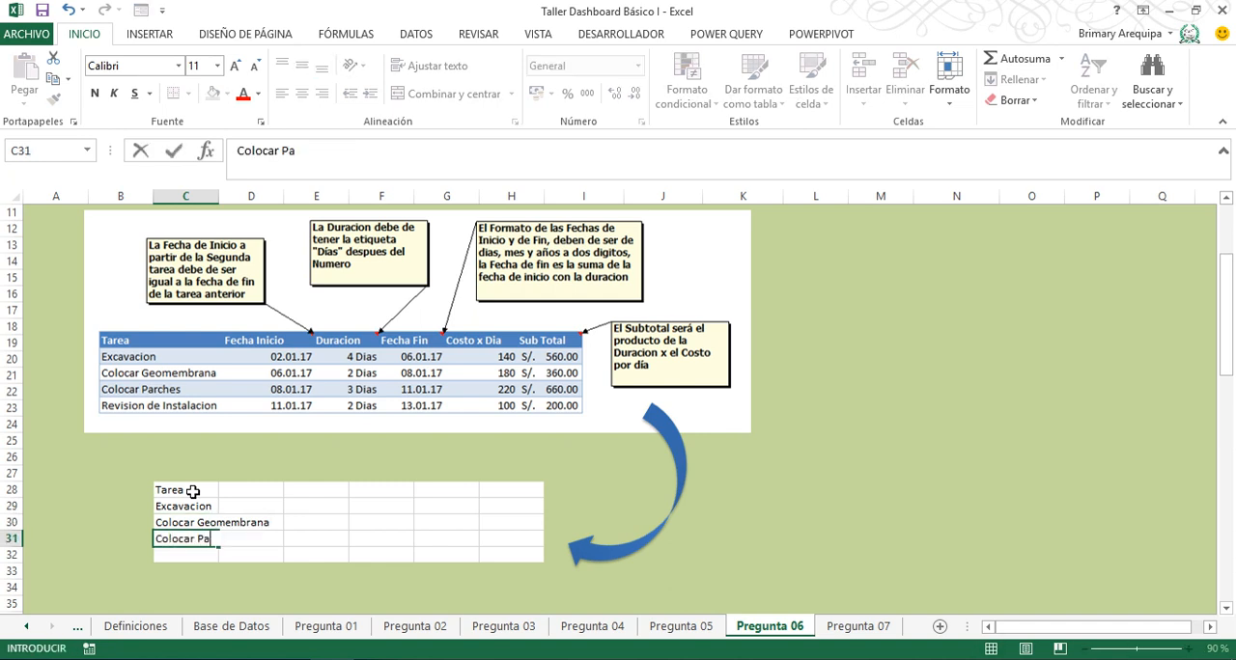
text(rches)
key(Return)
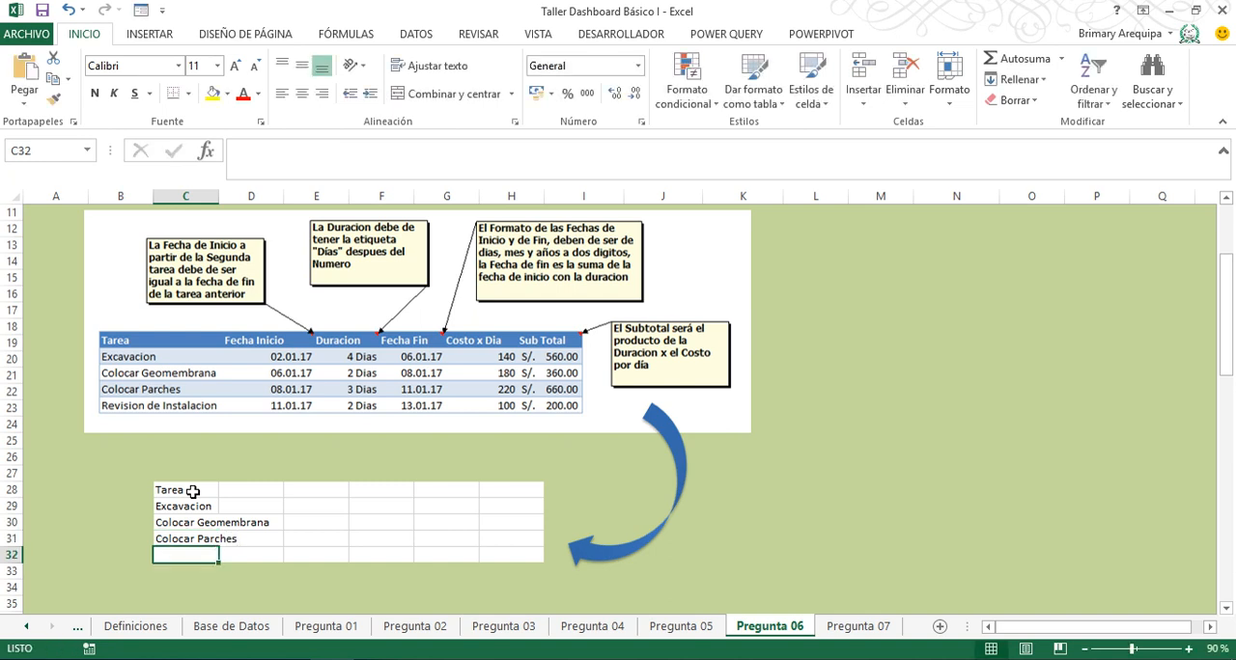
text(Revision de)
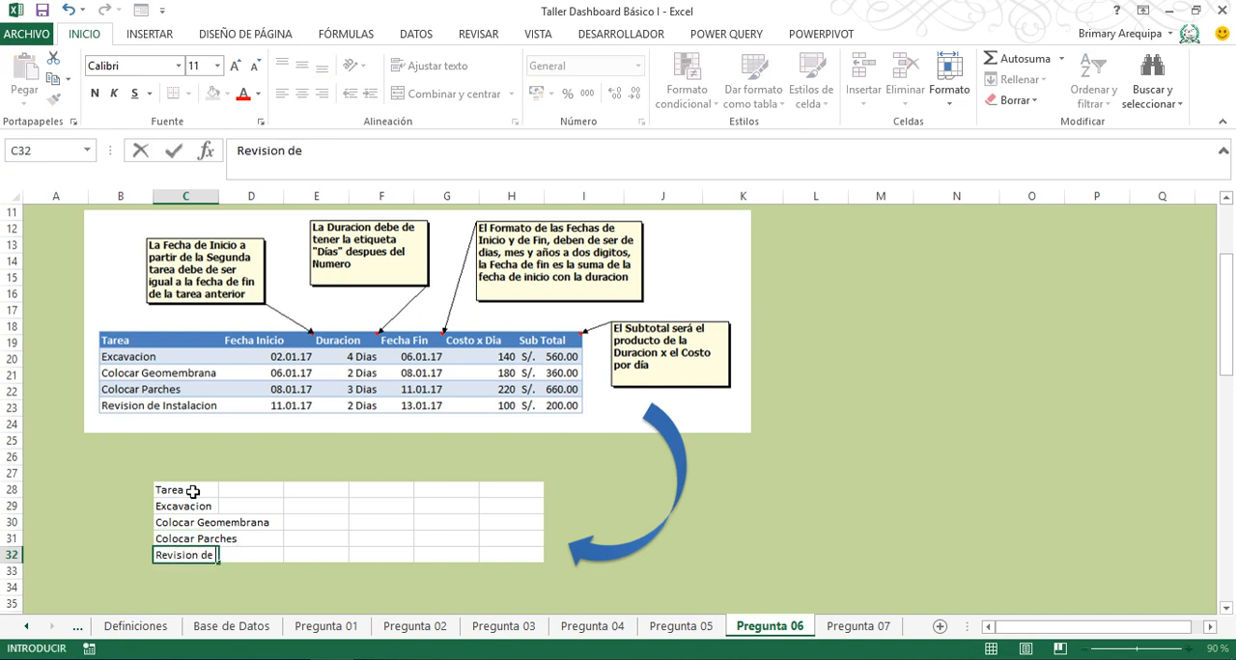
text( Instalacion)
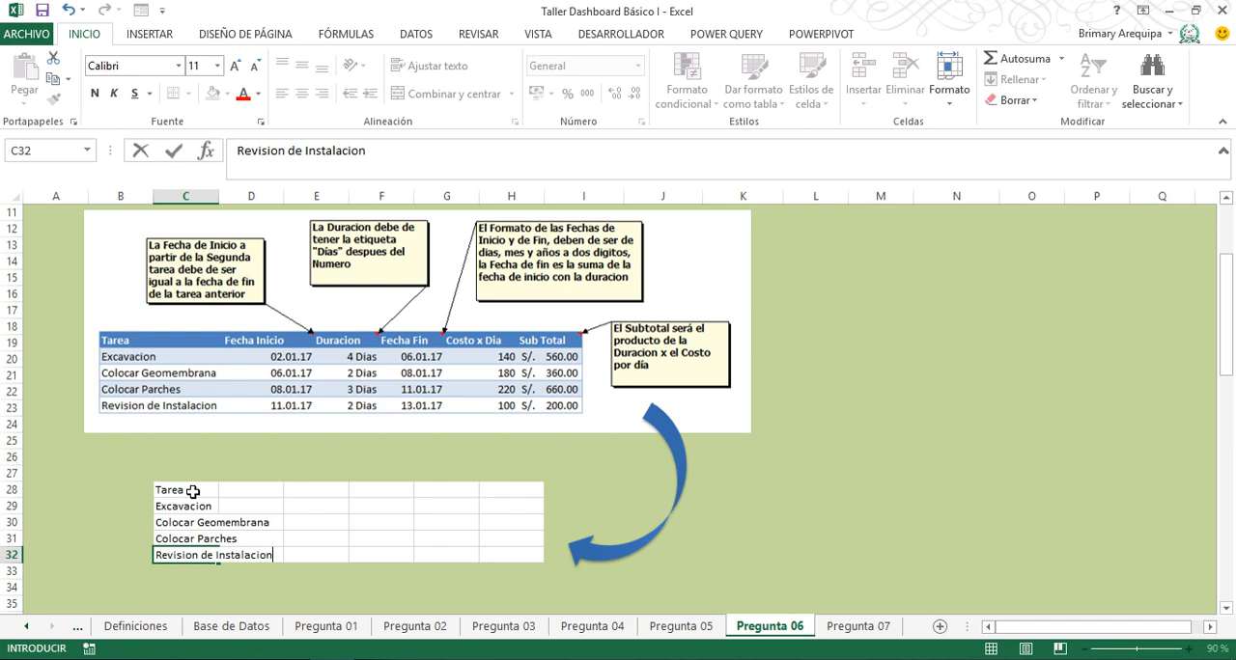
key(Tab)
- Enter the column headings Fecha de Inicio in D28 and Duracion in E28
key(Up)
key(Up)
key(Up)
key(Up)
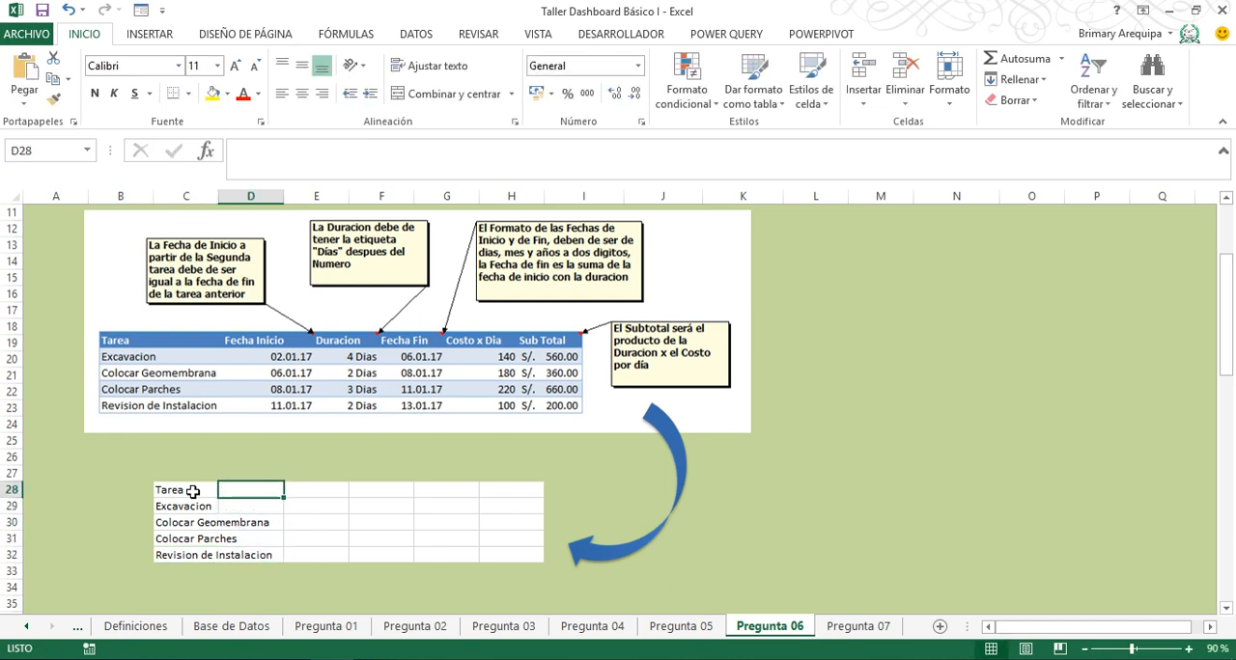
text(Fecha de)
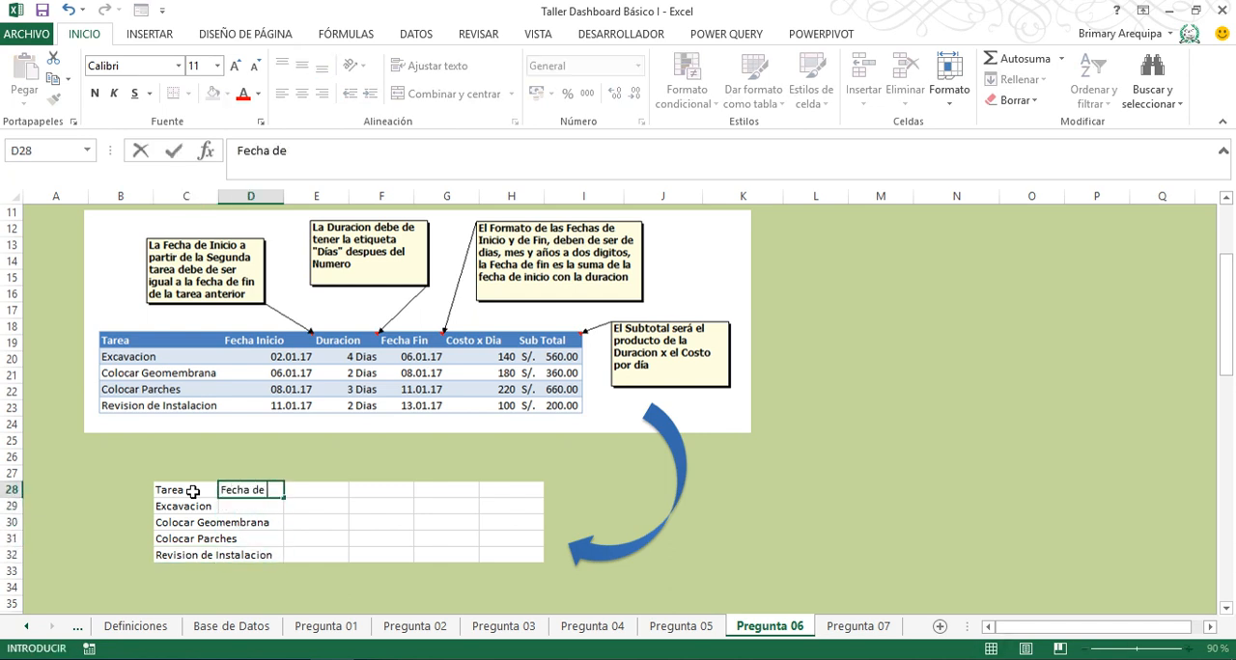
text( Inicio)
key(Tab)
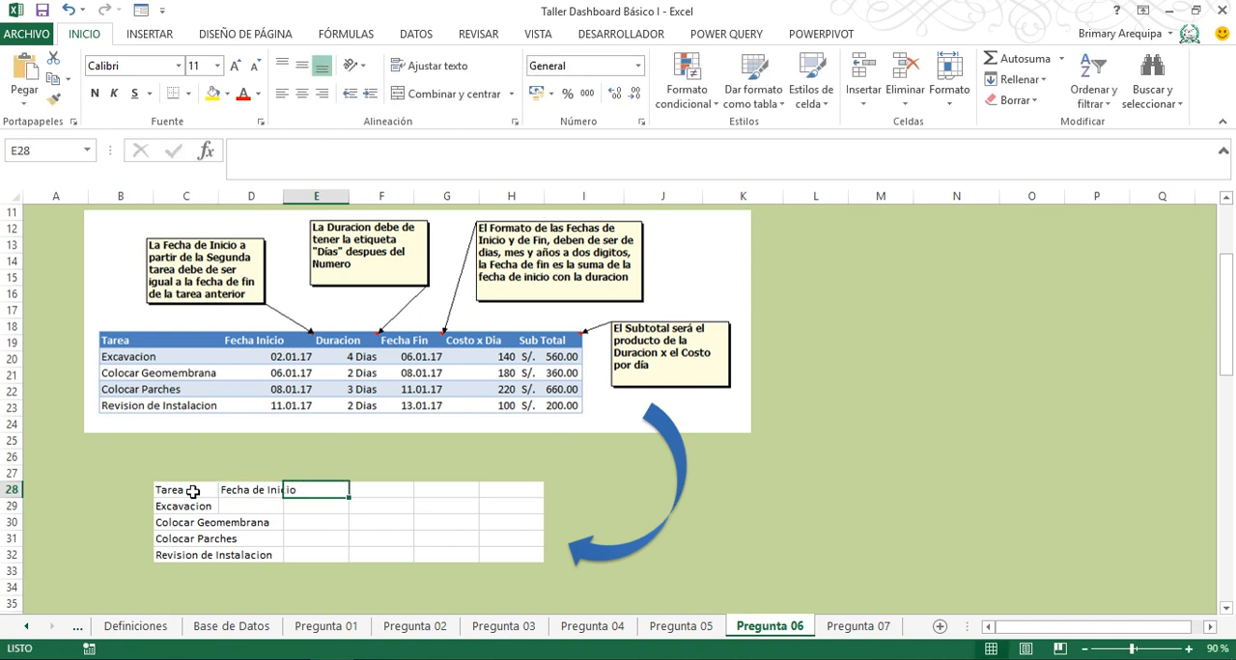
text(Duracion)
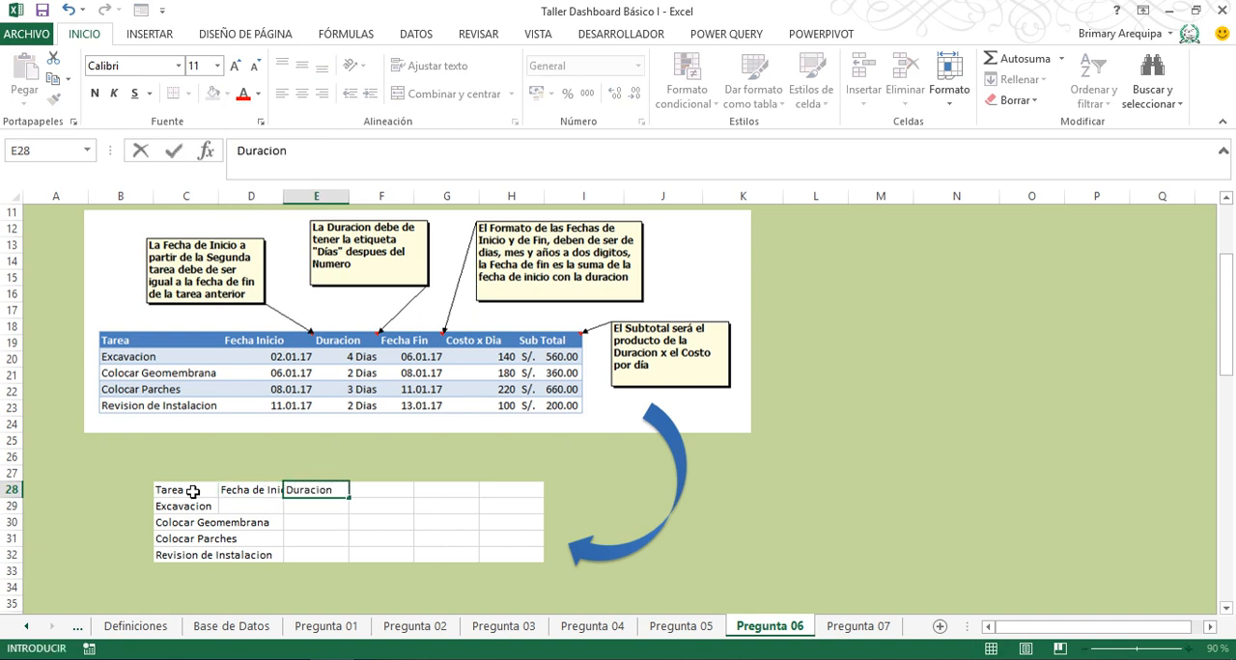
key(Tab)
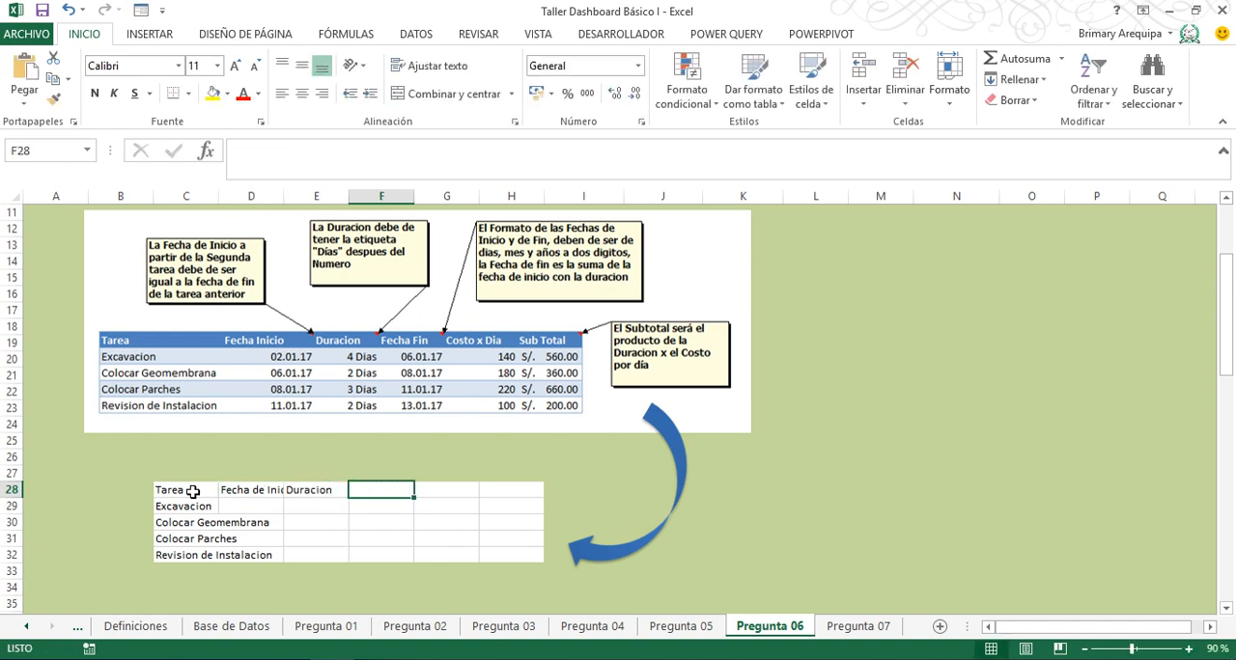
- Enter the remaining headings Fecha Fin, Costo x Dia and Sub Total in F28:H28
text(Fecha Fin)
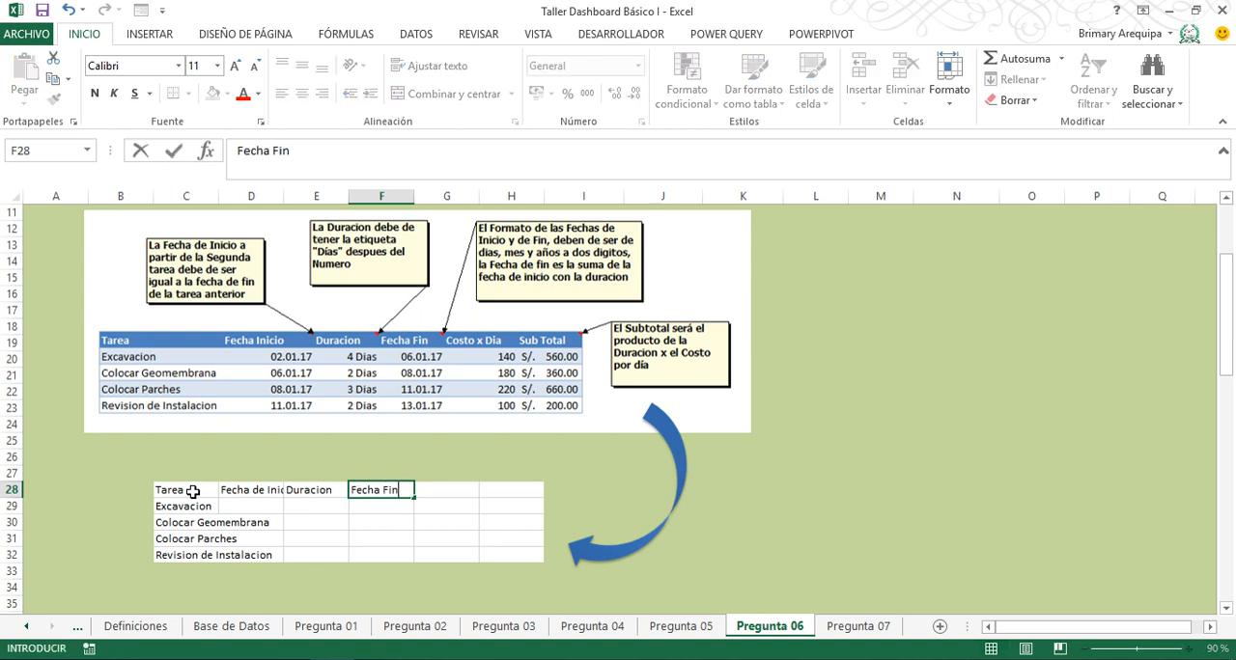
key(Tab)
text(Costo)
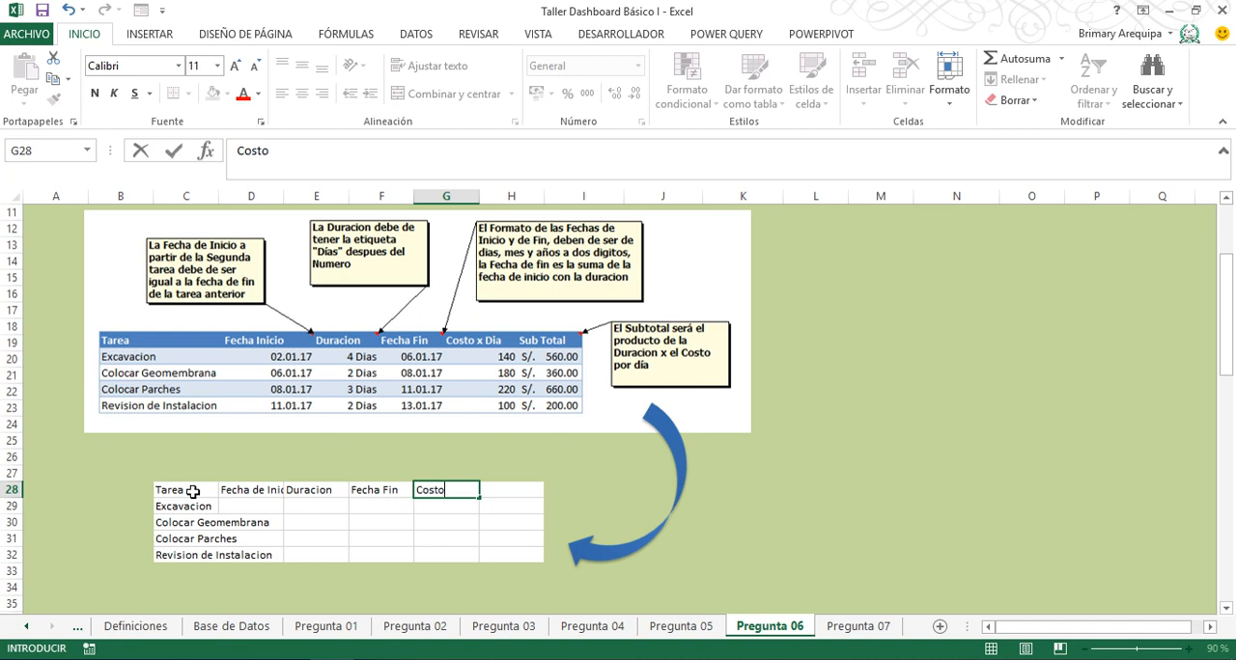
text( x Dia)
key(Tab)
text(Sub Tot)
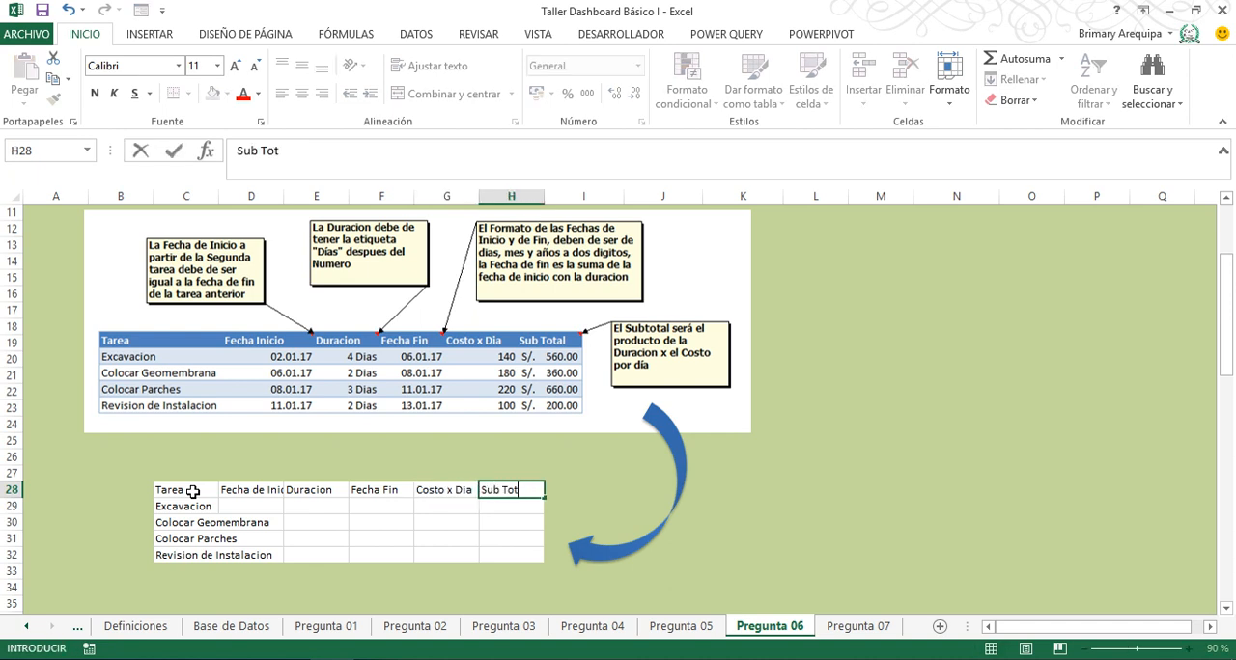
text(al)
key(Return)
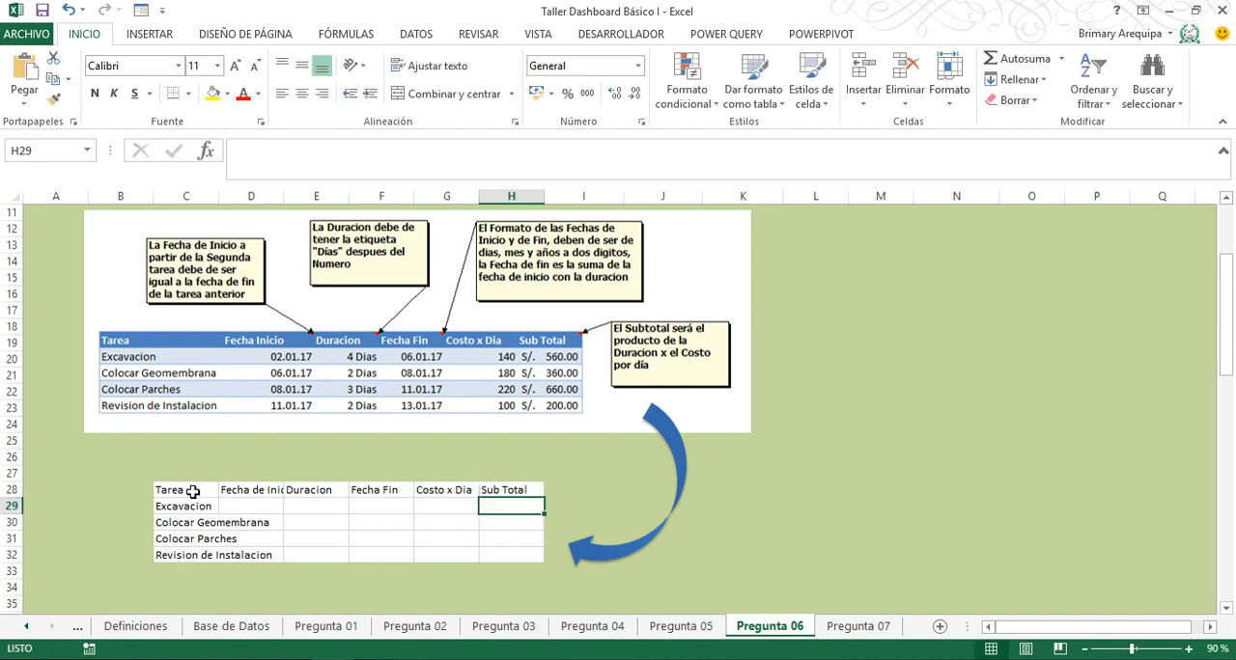
- Enter the Sub Total formula =E29*G29 in H29 and fill it down to H32
text(=)
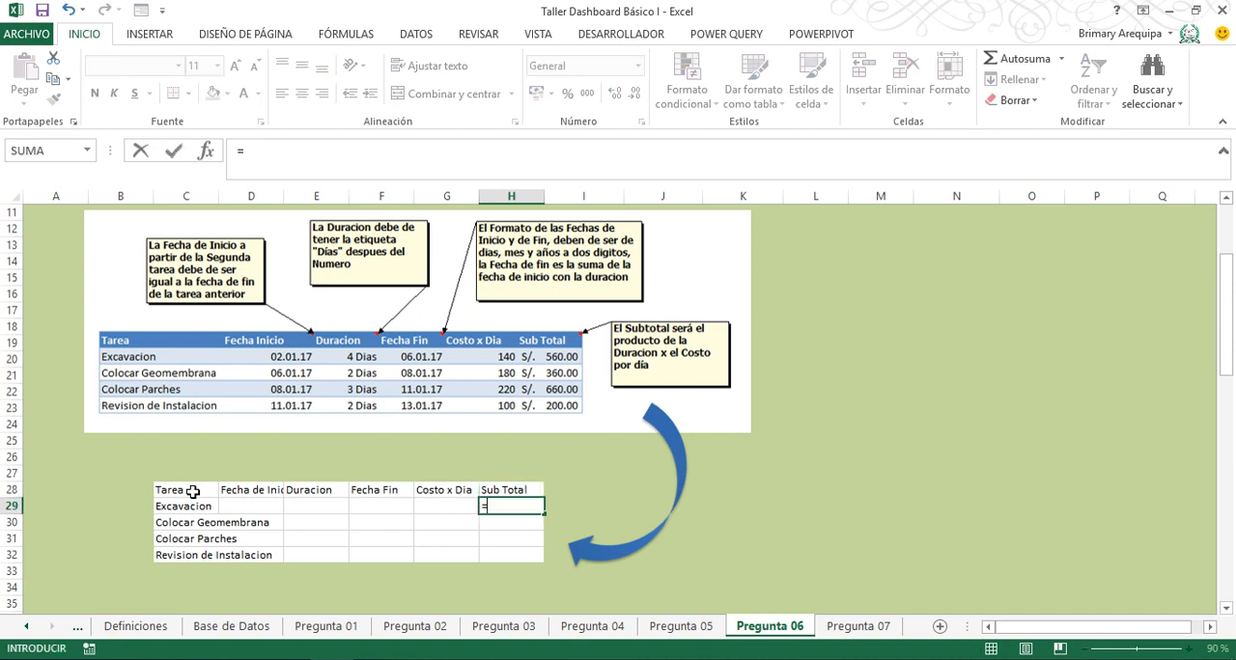
key(Left)
key(Left)
key(Left)
text(*)
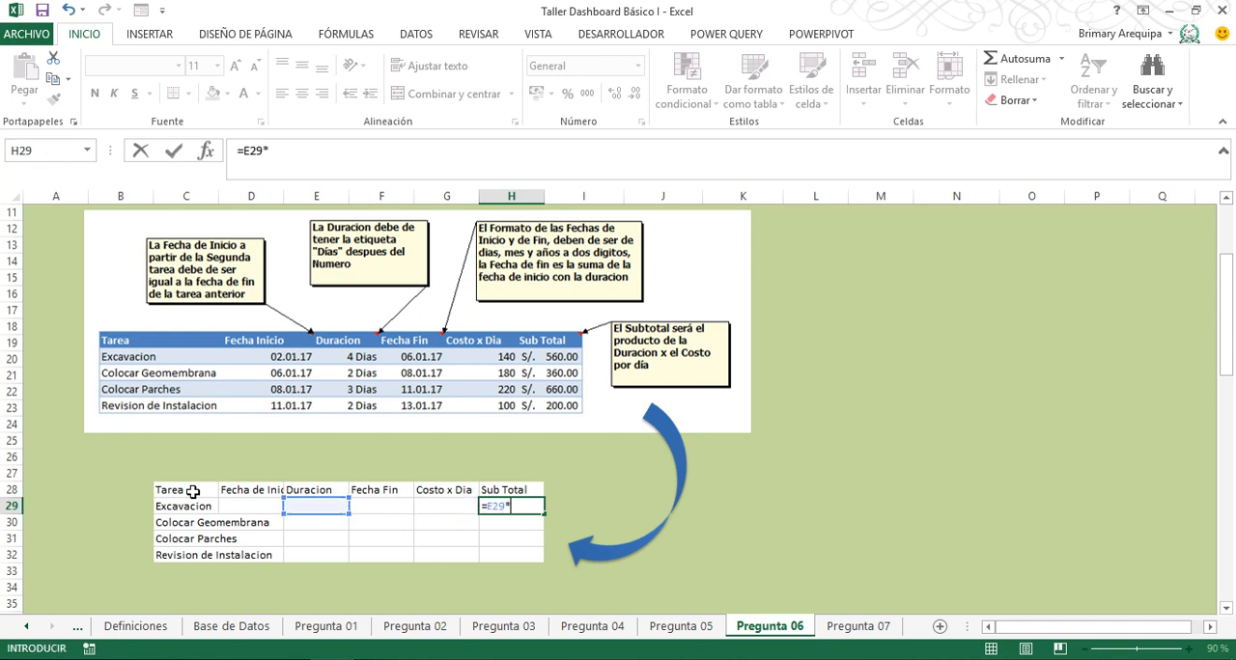
key(Left)
key(Return)
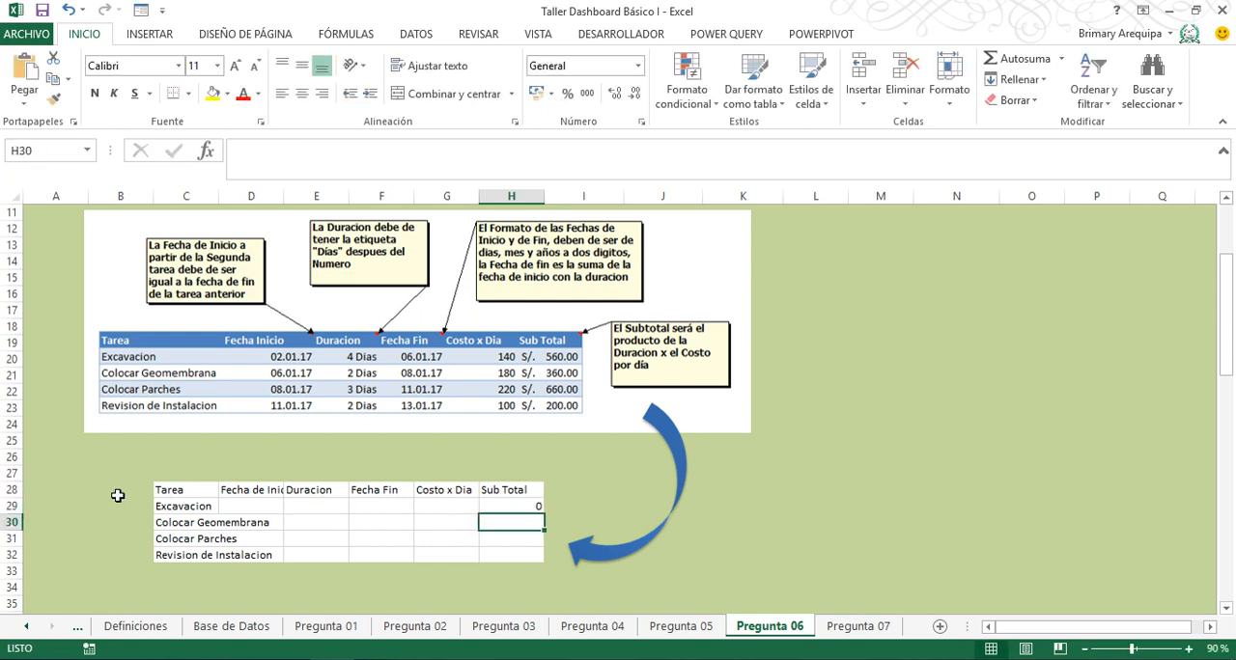
click(497, 509)
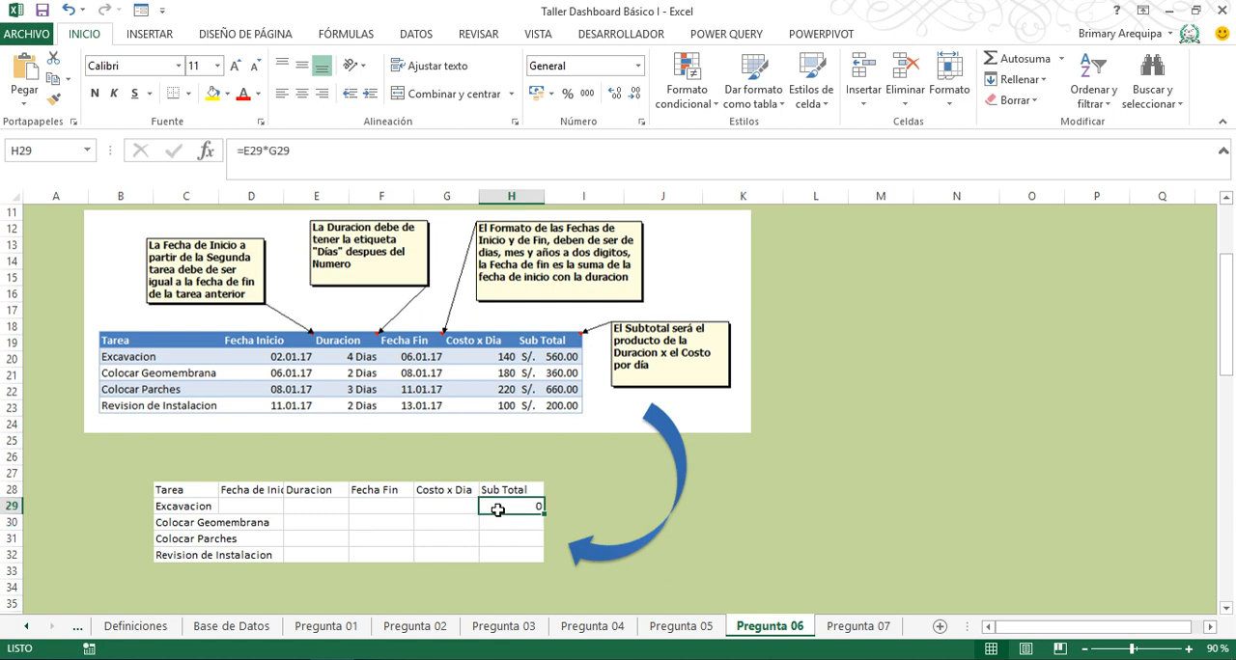
drag(545, 518, 543, 560)
- Autofit column C to the task names and apply the S/ accounting format to the Sub Total cells H29:H32
double_click(212, 200)
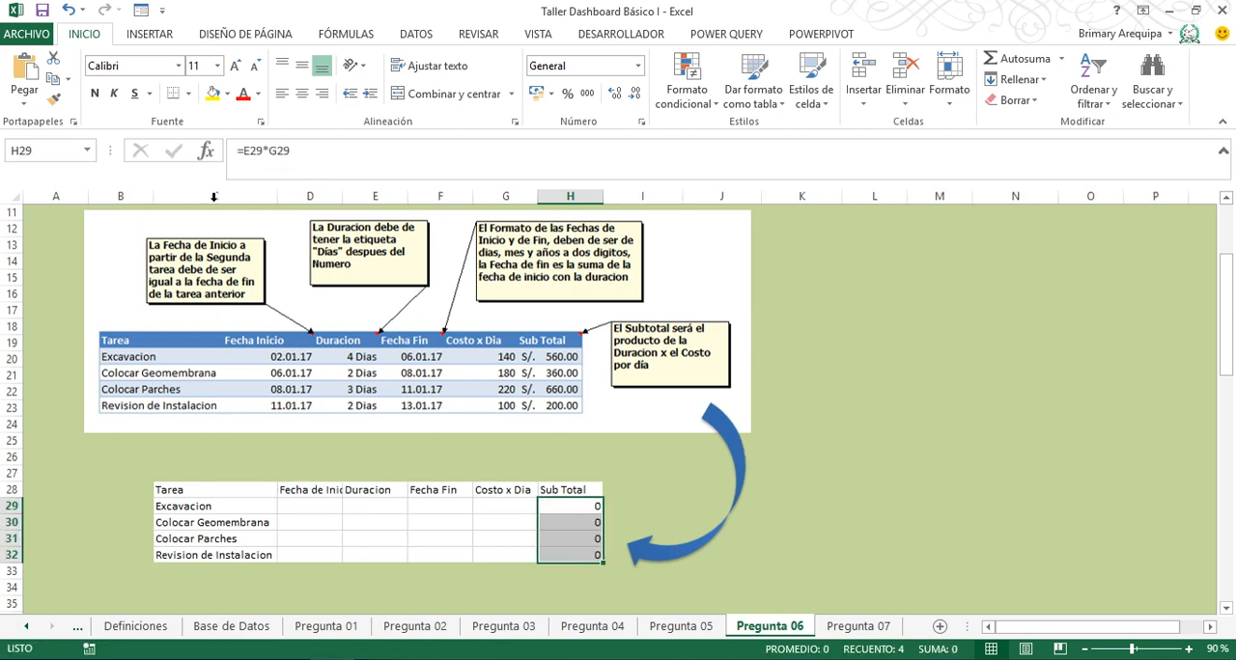
click(507, 503)
drag(554, 505, 562, 555)
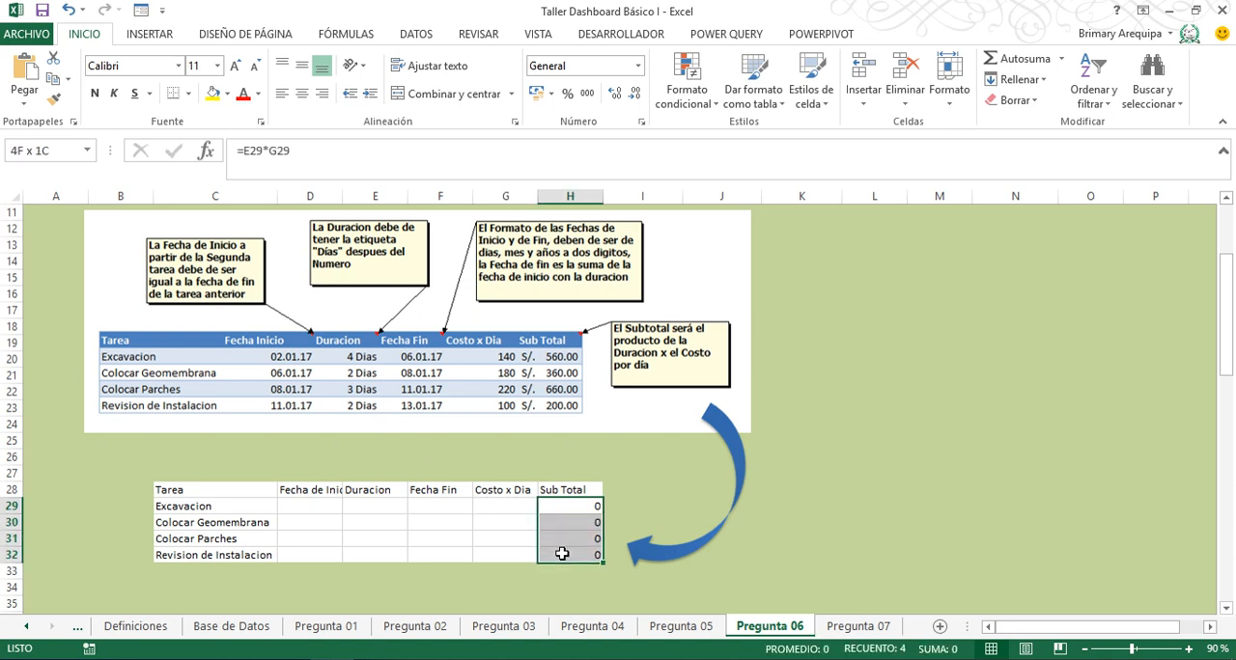
click(536, 94)
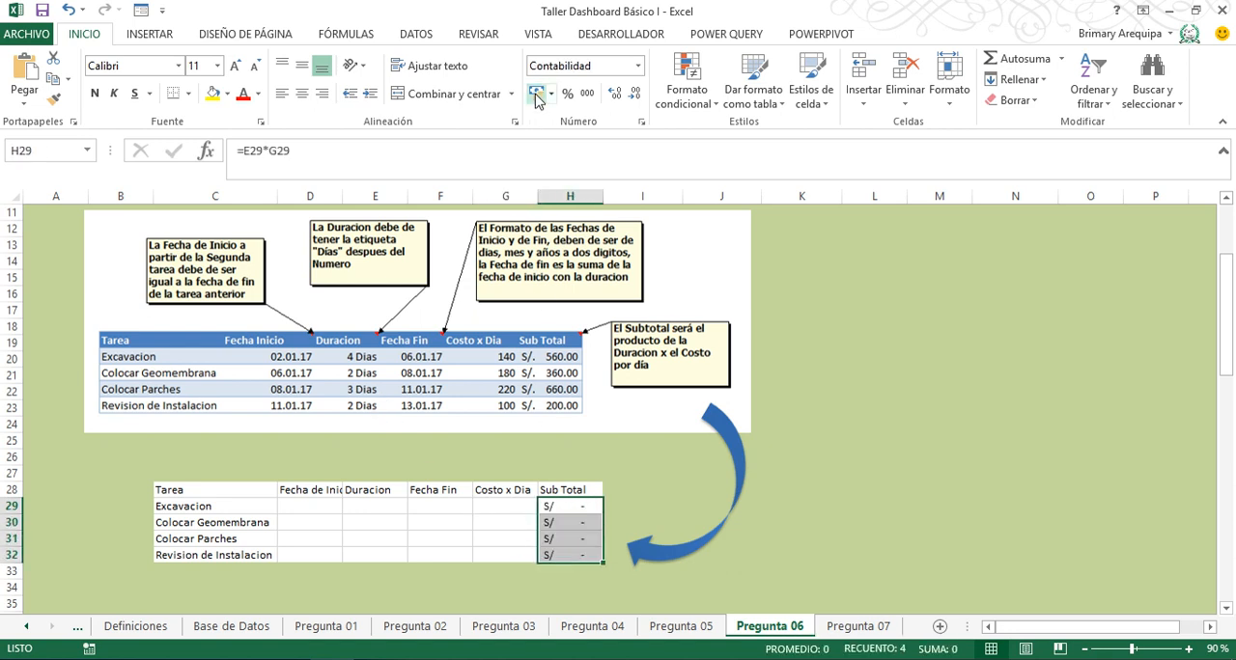
- Enter the Costo x Dia values 140, 180, 220 and 100 in G29:G32
click(515, 506)
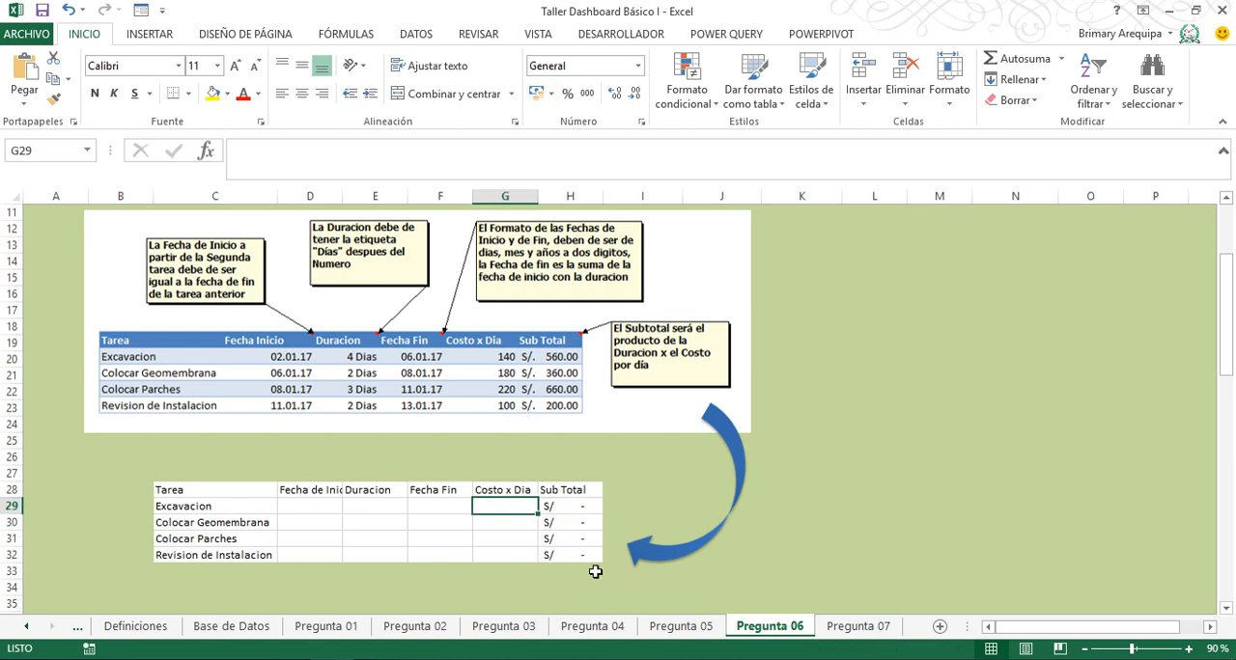
text(140)
key(Return)
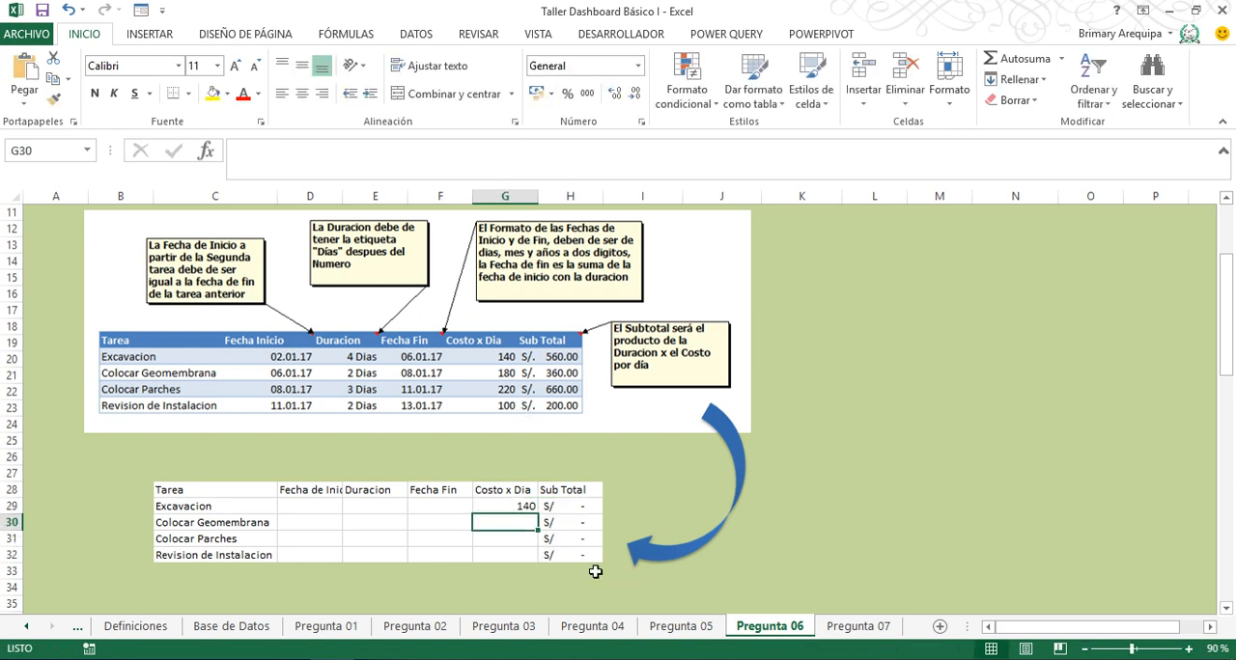
text(180)
key(Return)
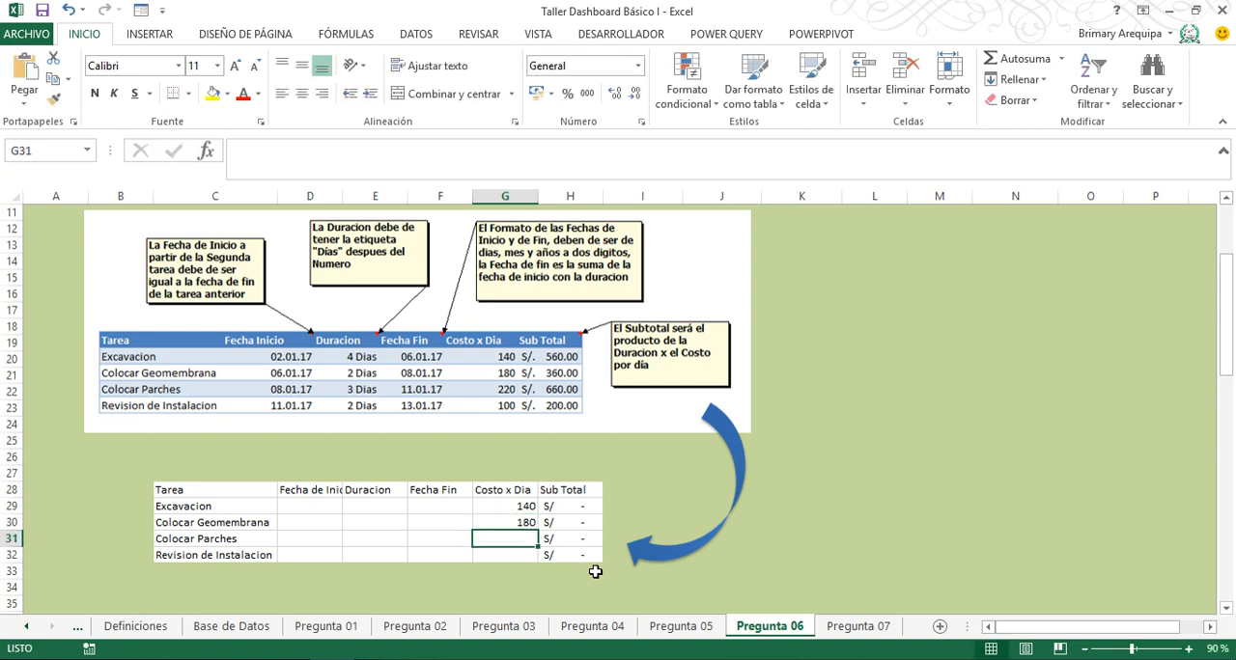
text(220)
key(Return)
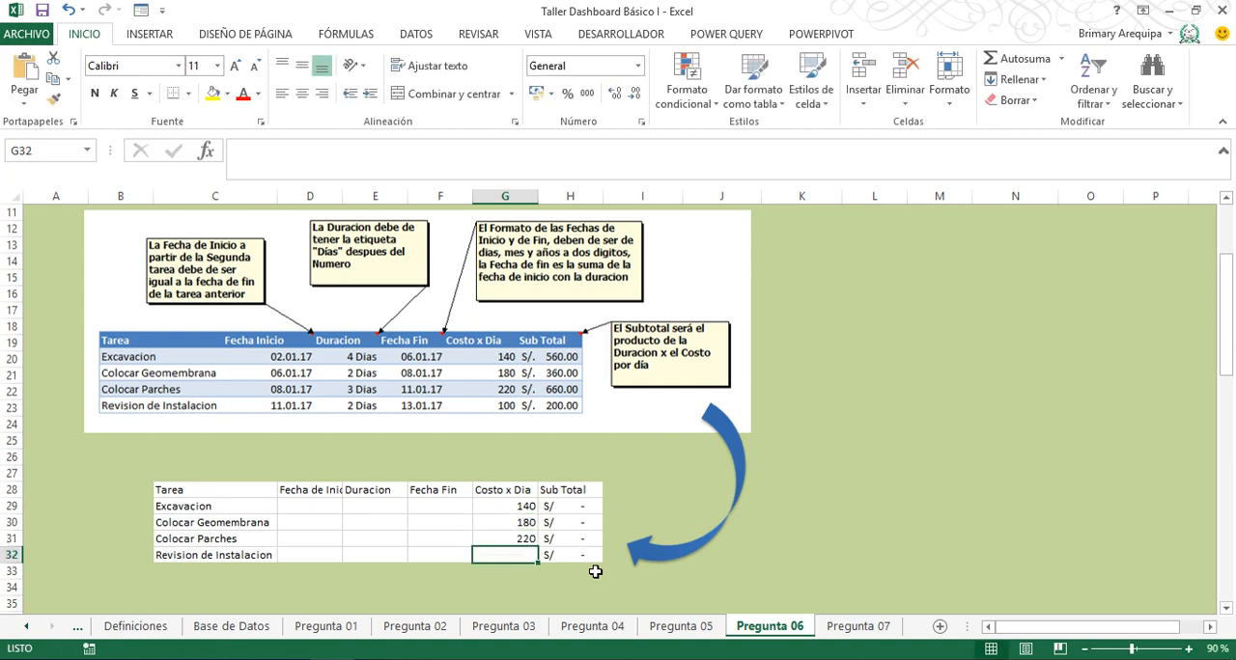
text(100)
key(Return)
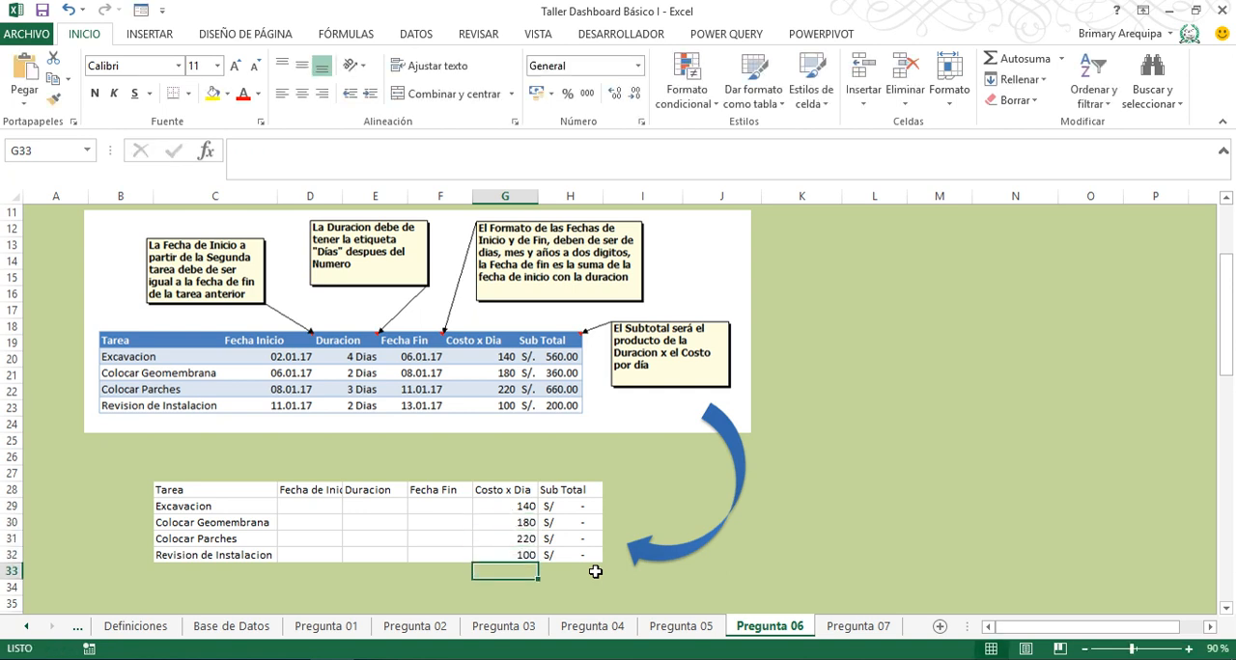
- Enter the start date 2/1/2017 for the Excavacion task in D29
key(Up)
key(Up)
key(Left)
key(Left)
key(Left)
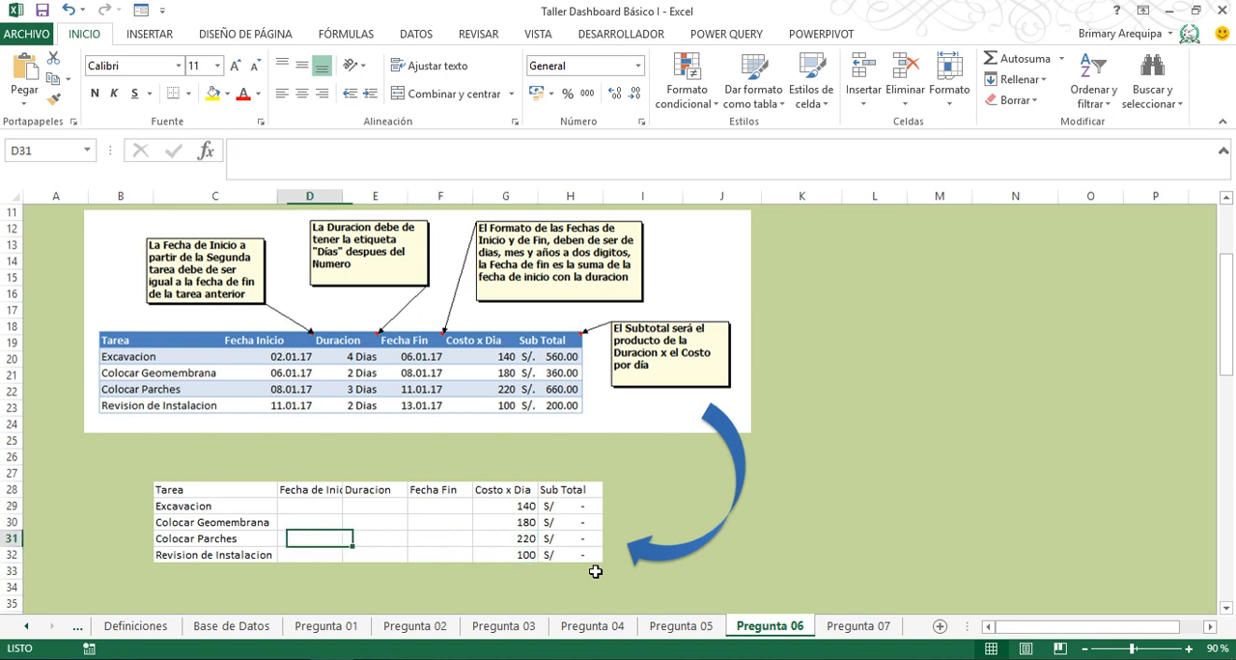
key(Up)
key(Up)
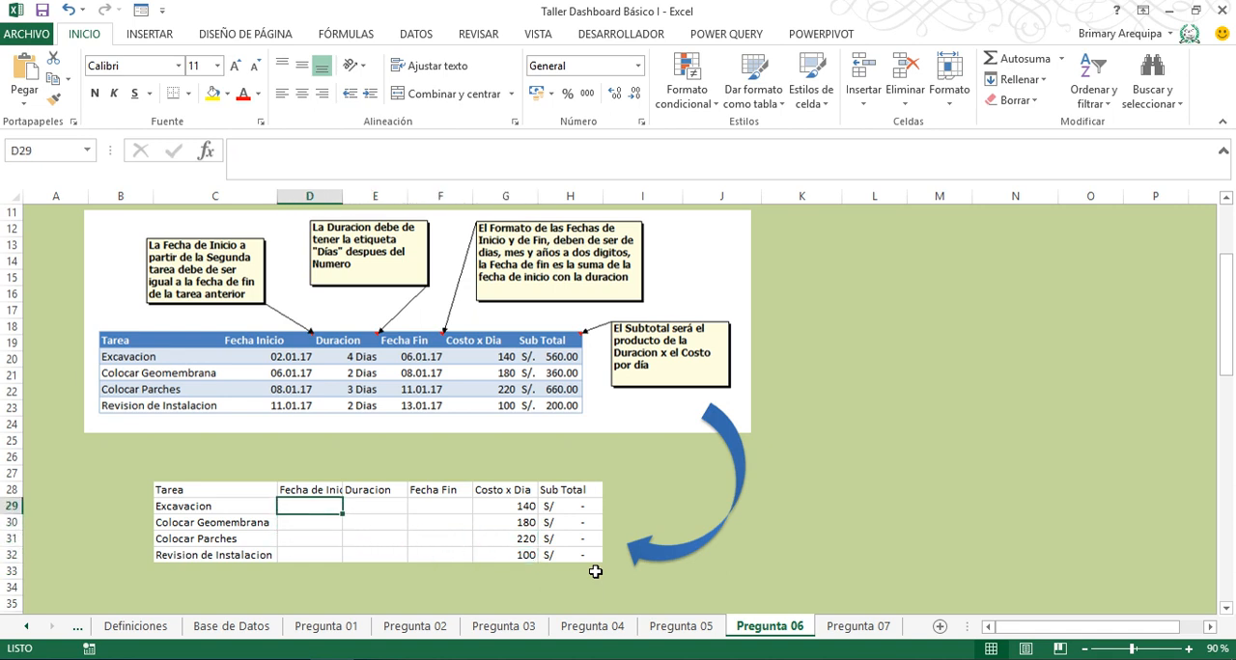
text(2.1.17)
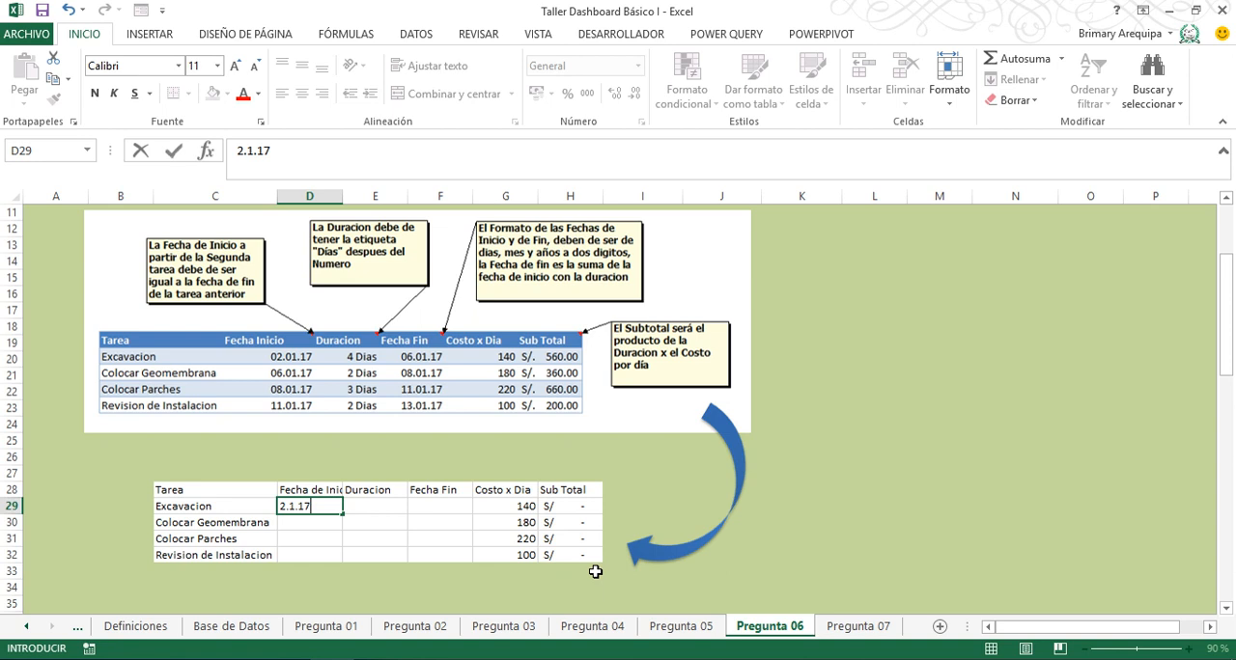
key(Escape)
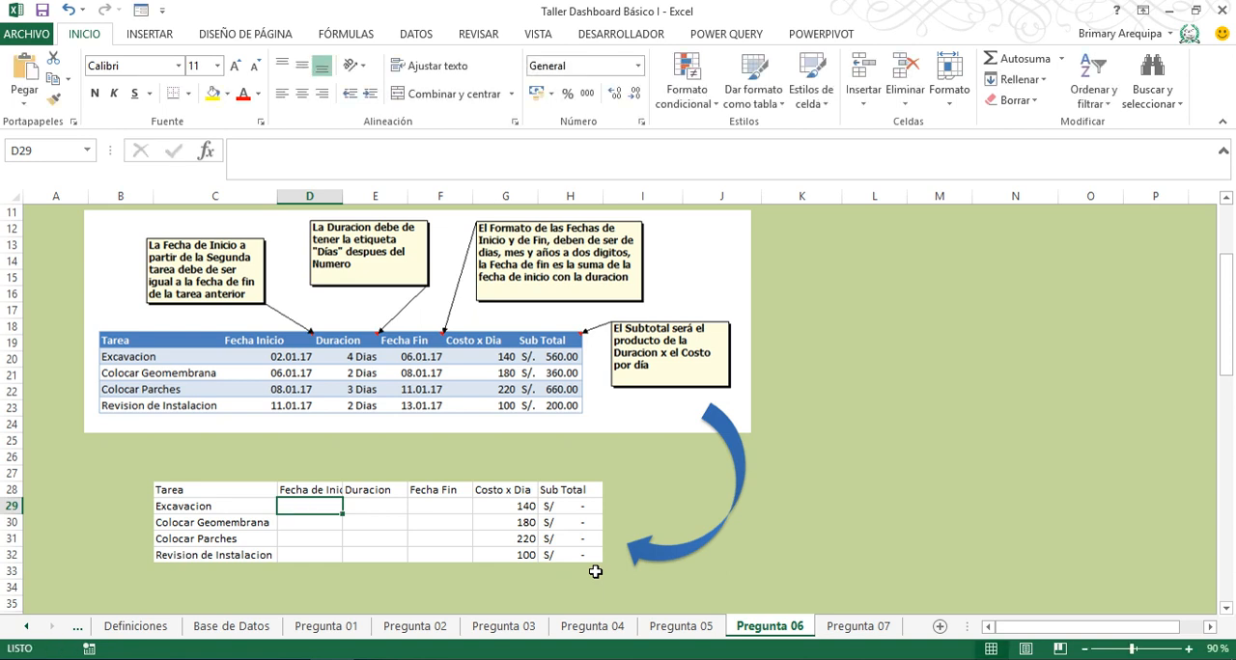
text(2/0)
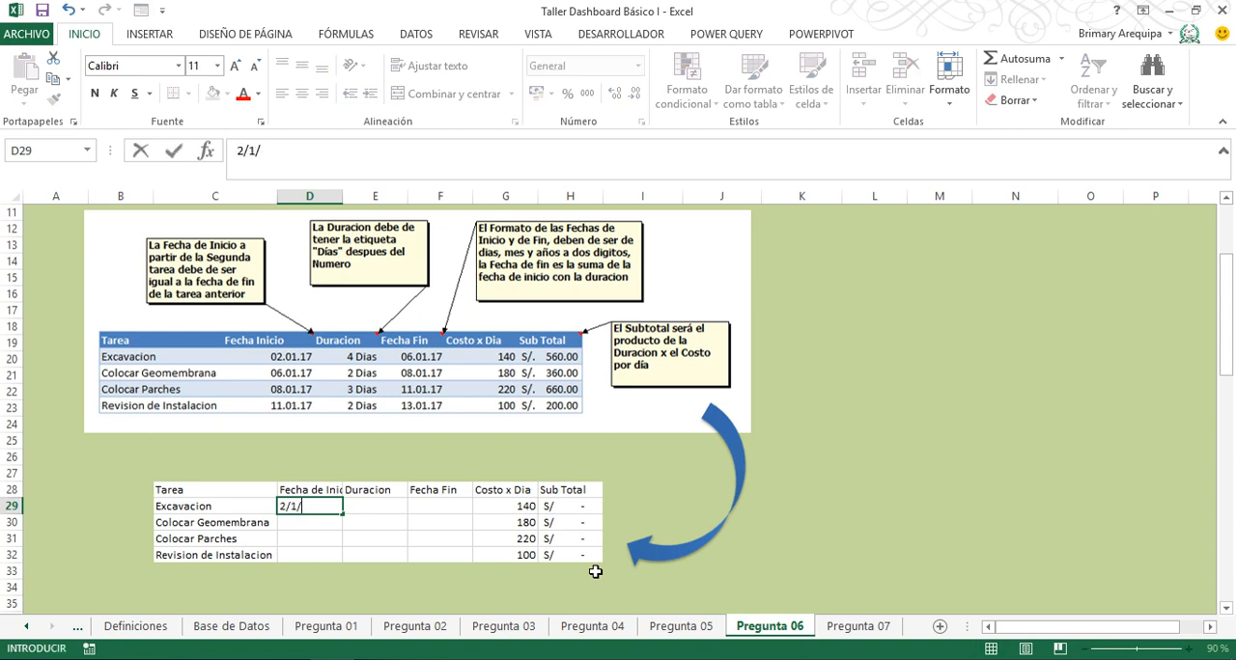
text(1/2017)
key(Return)
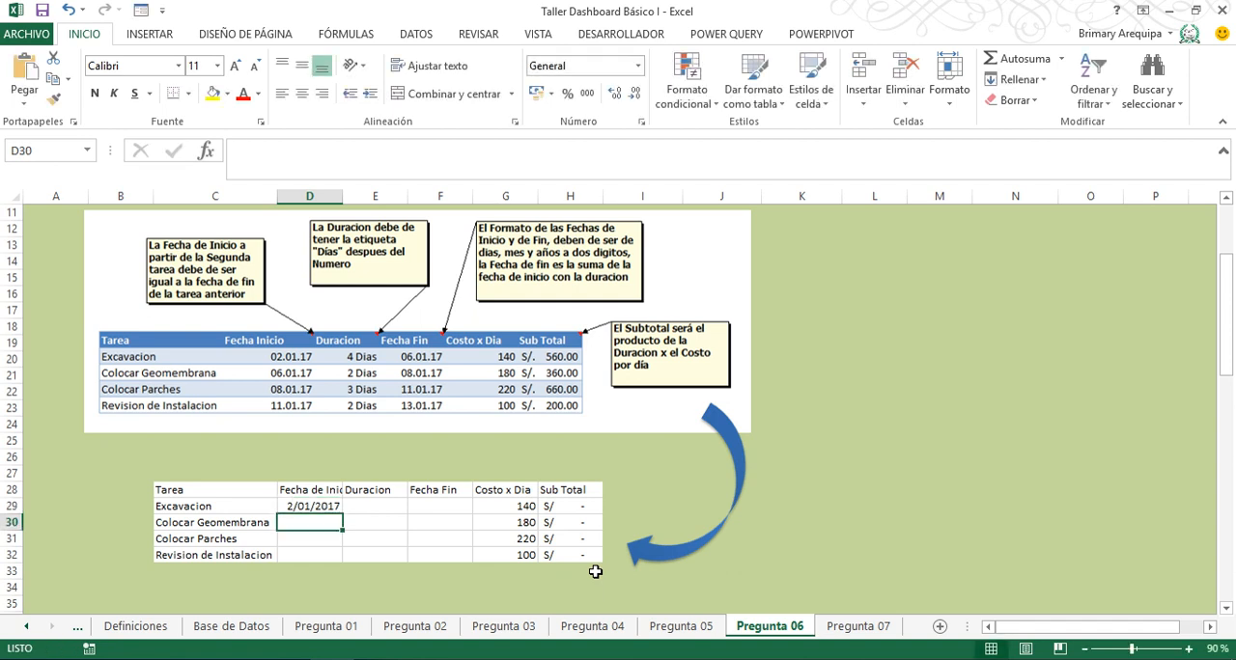
key(Up)
key(Right)
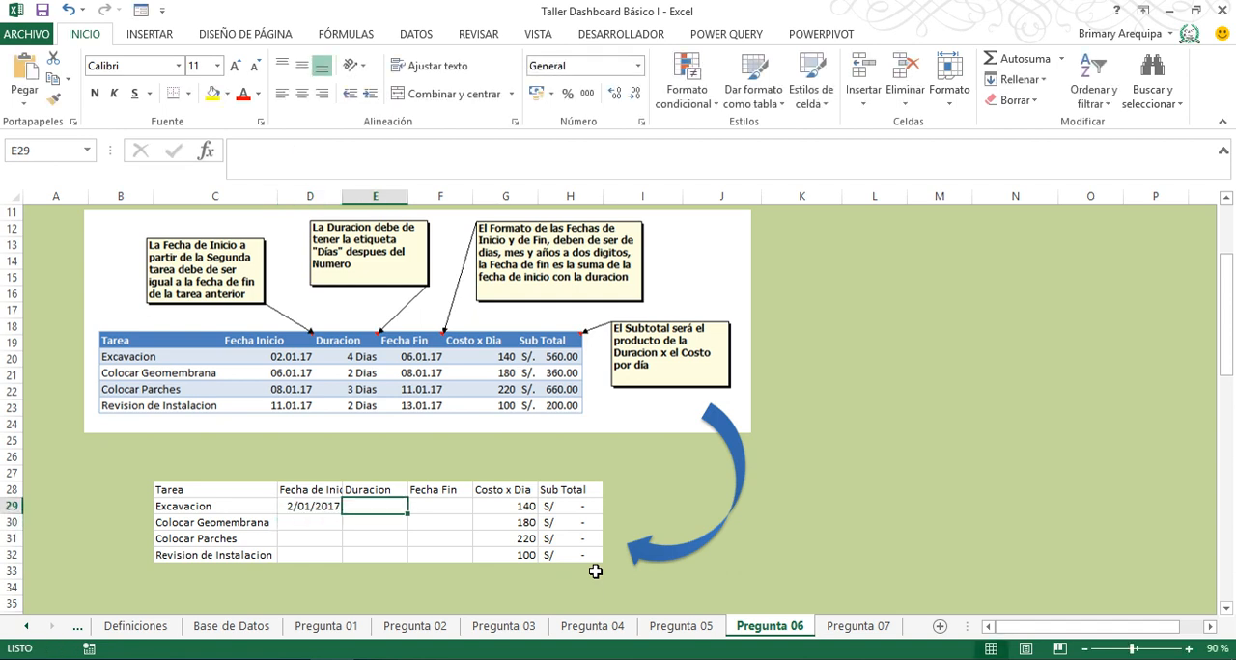
- Try entering the Excavacion duration as the text "4 dias" in E29
text(4 dias)
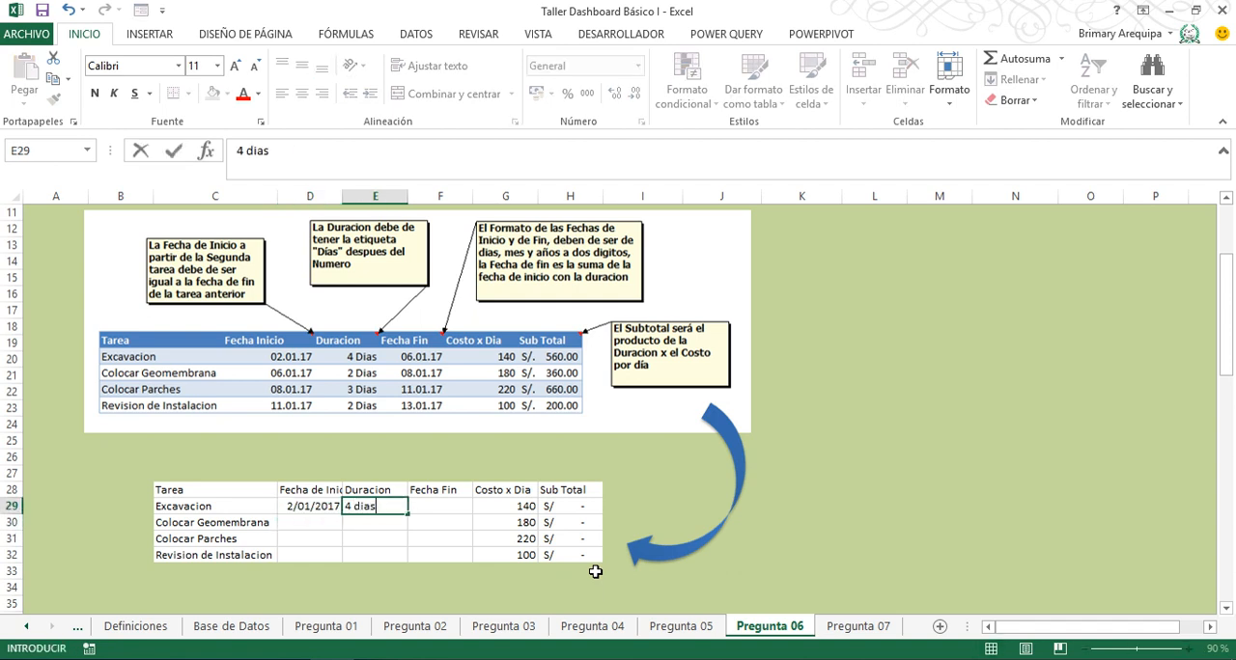
key(Return)
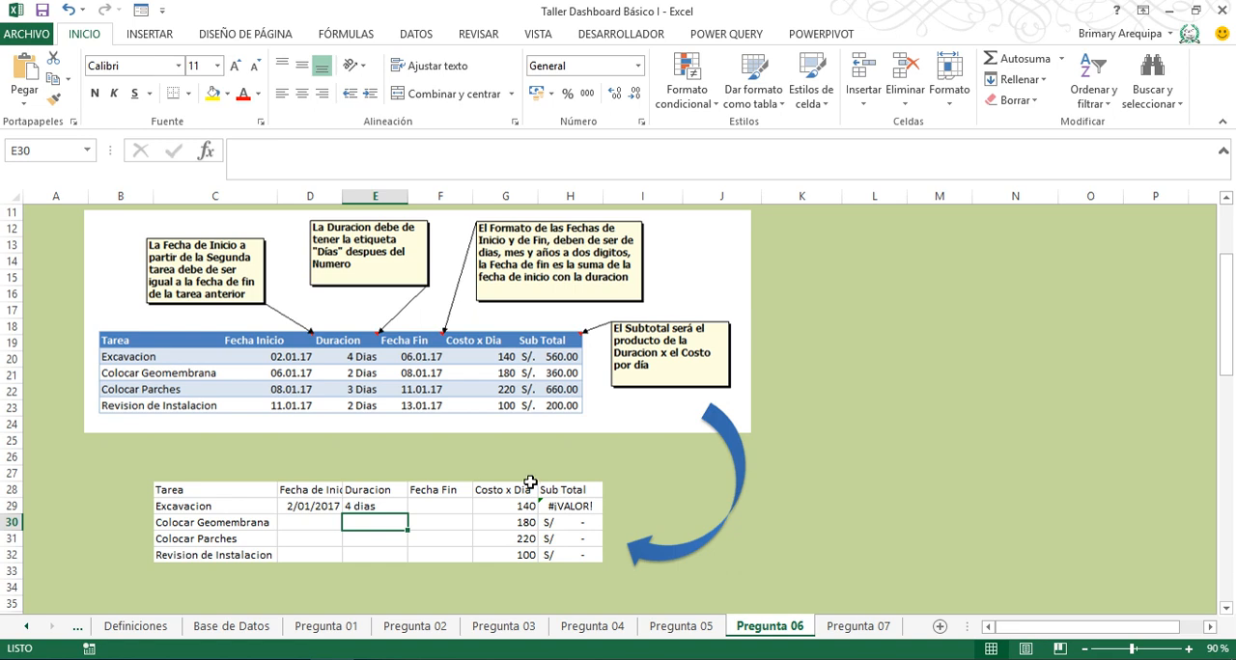
- Enter the Duracion values 4, 2, 3 and 2 as plain numbers in E29:E32
click(371, 504)
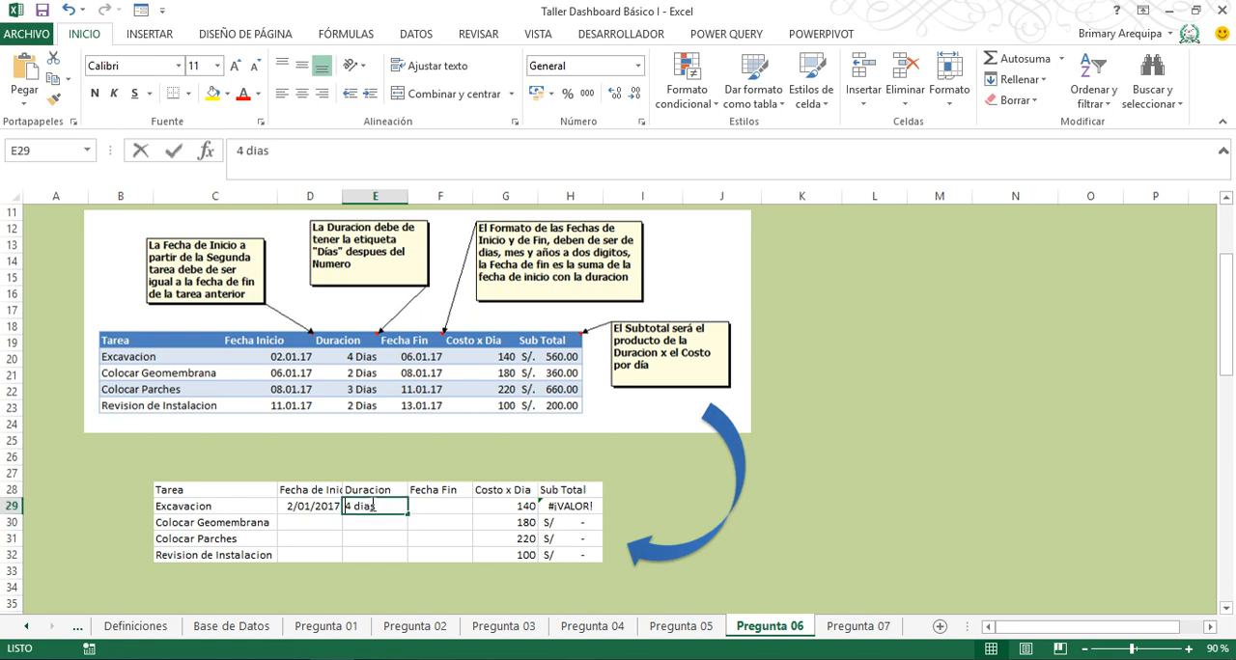
text(4)
key(Return)
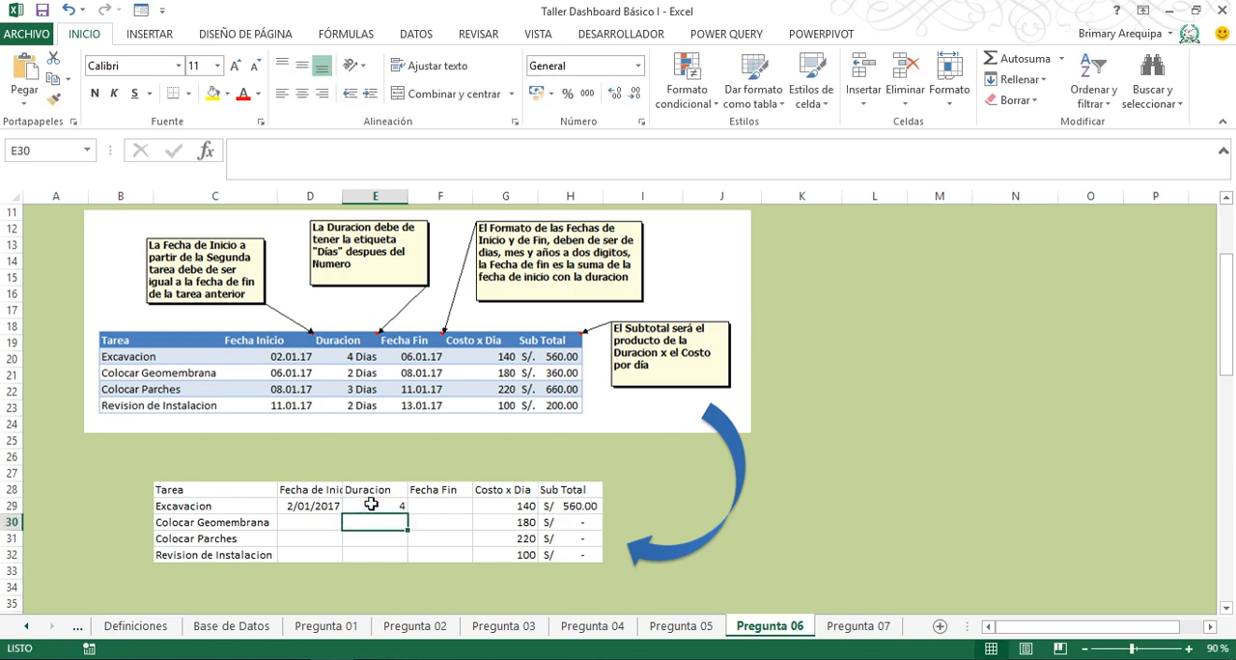
text(2)
key(Return)
text(3)
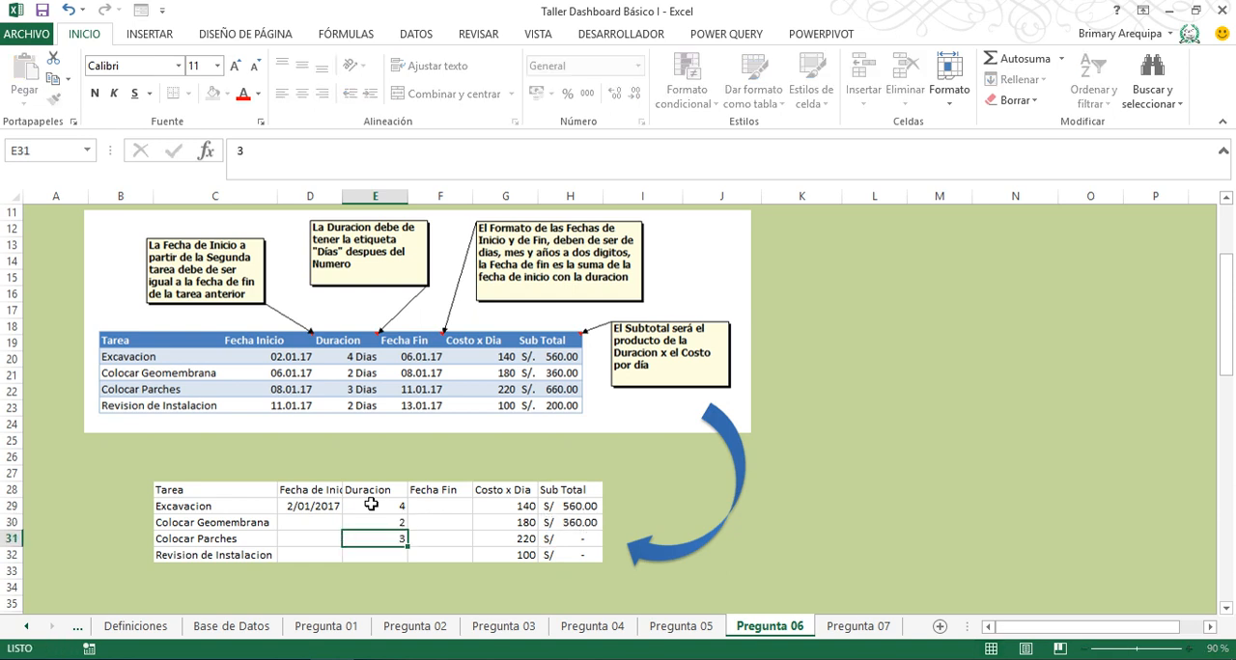
key(Return)
text(2)
key(Return)
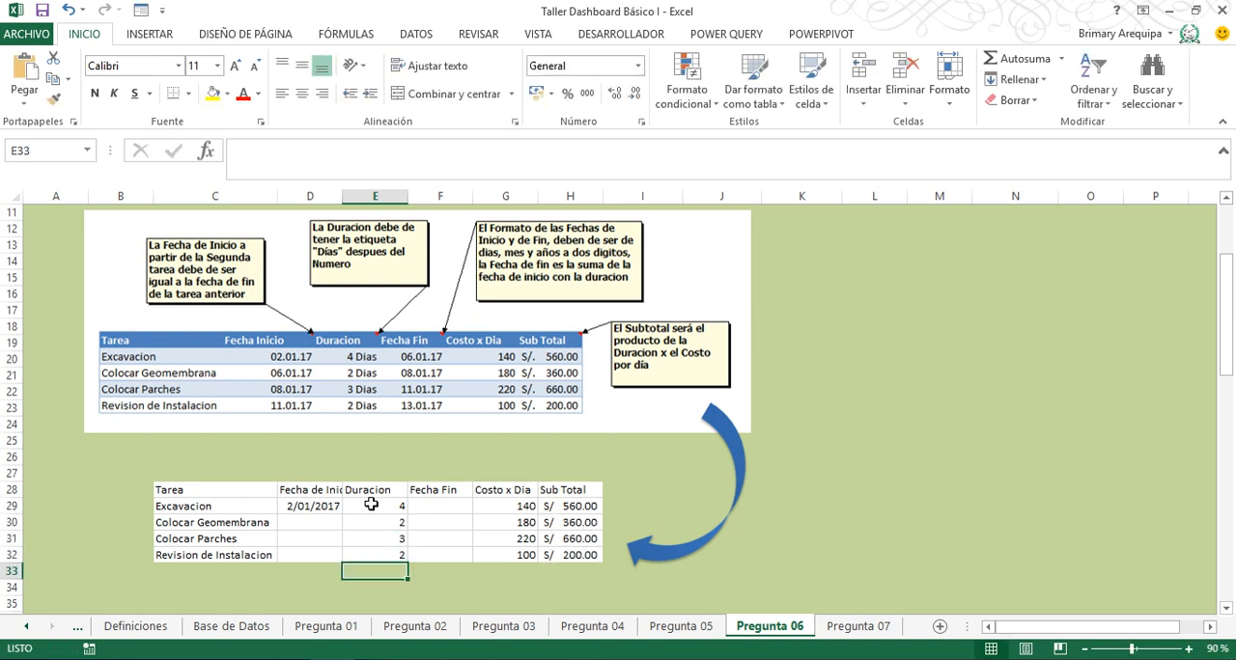
- Enter the Fecha Fin formula =D29+E29 in F29 for the Excavacion task
key(Up)
key(Up)
key(Up)
key(Up)
key(Right)
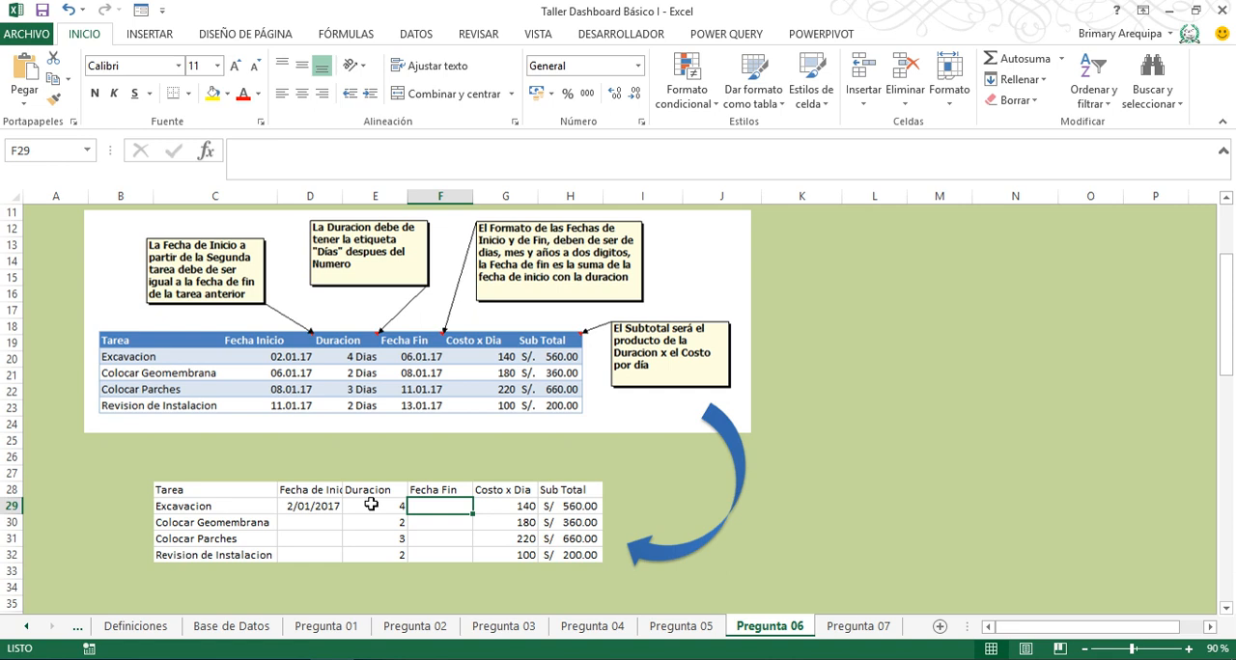
text(=)
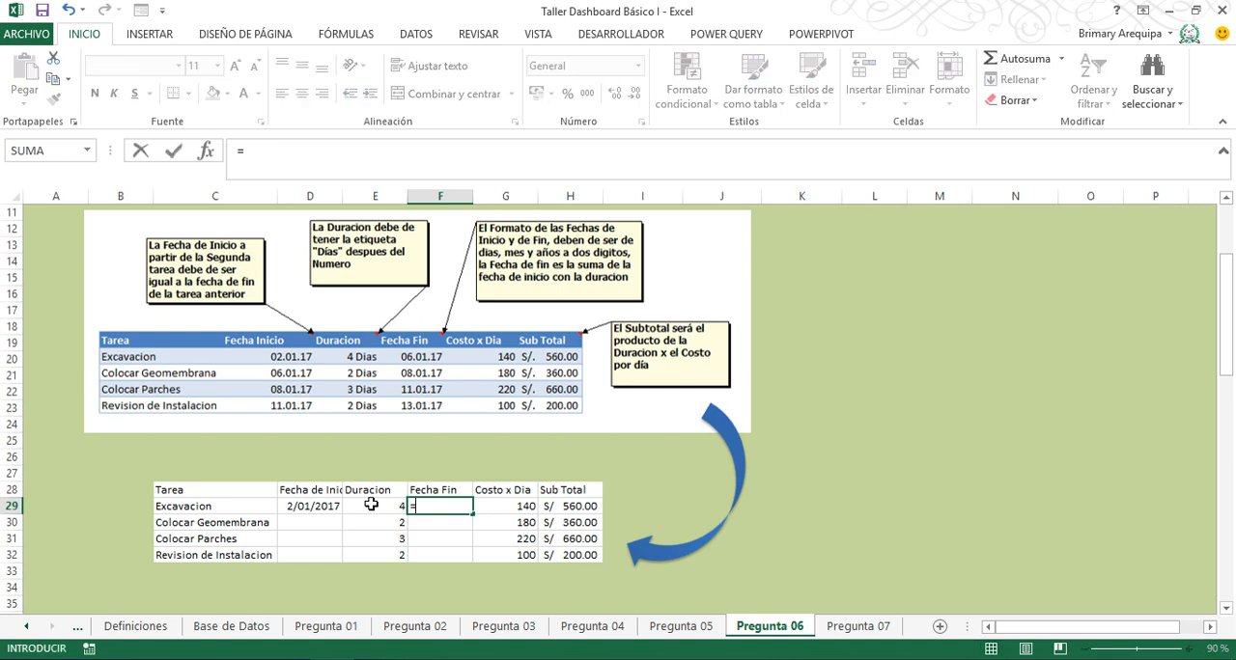
click(310, 509)
text(+)
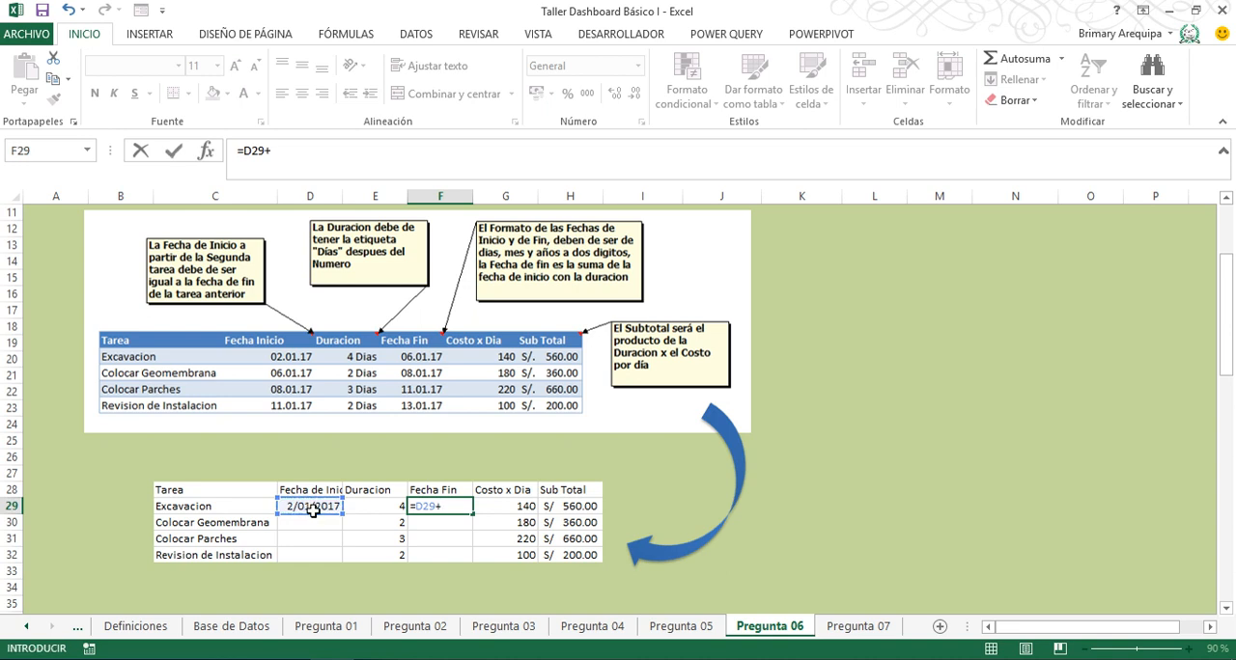
click(363, 506)
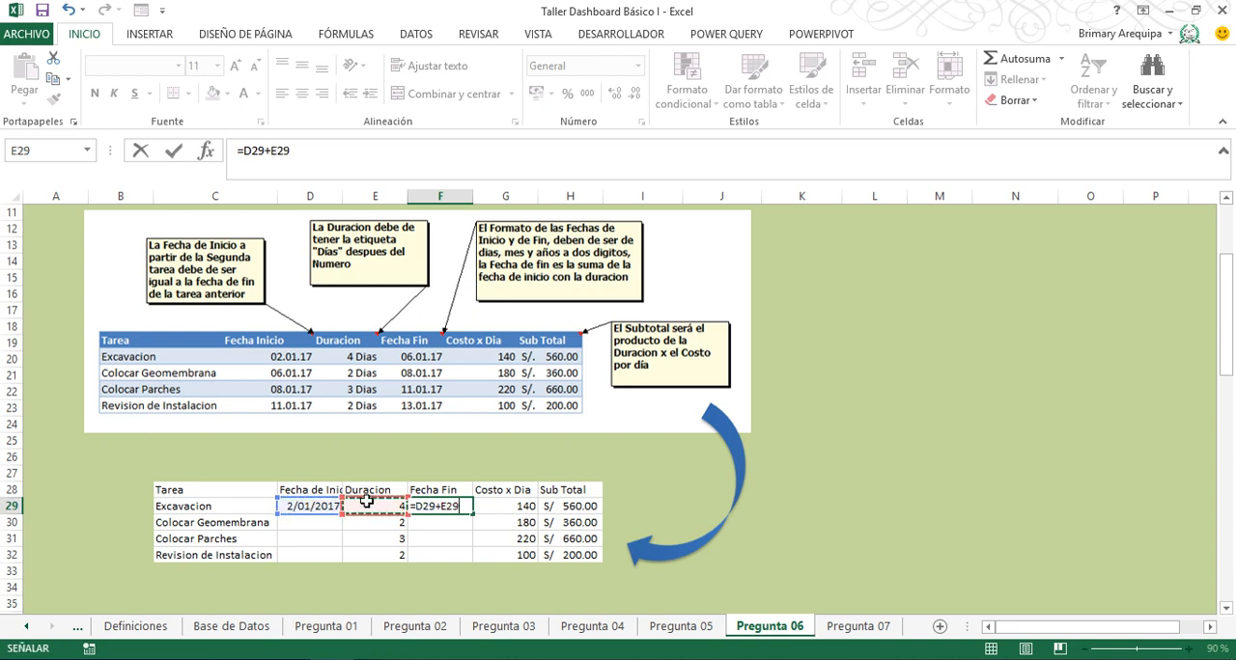
key(Return)
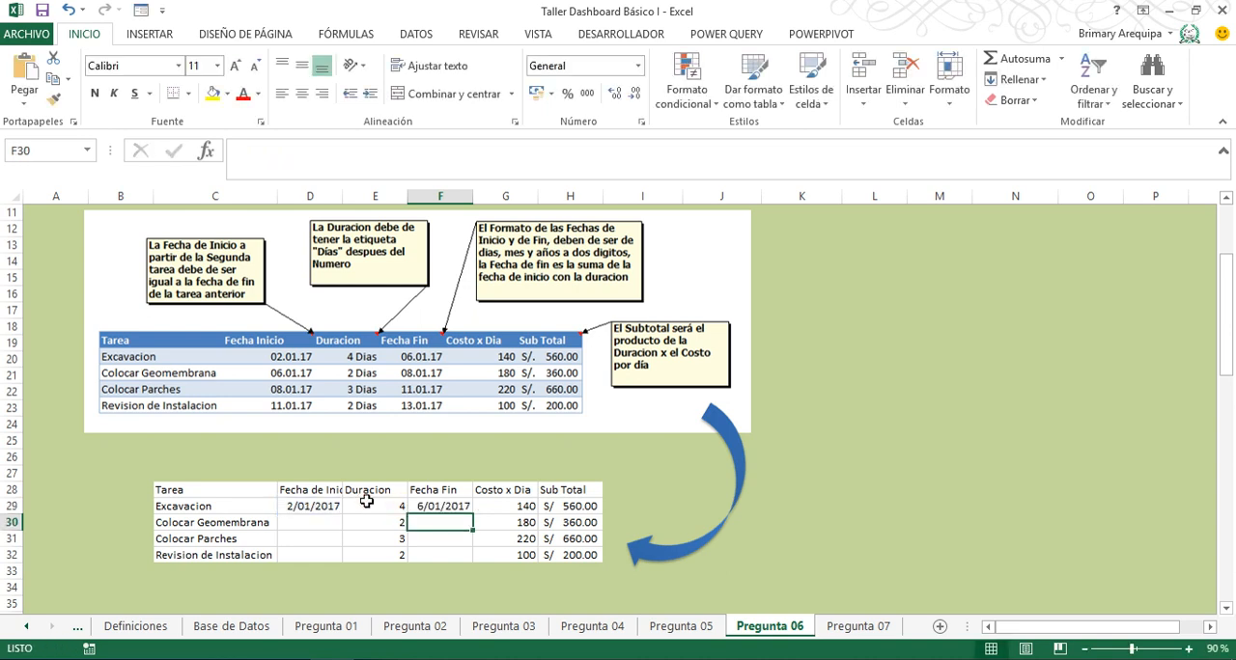
- Enter =F29 as the Colocar Geomembrana start date in D30 and fill it down to D32
key(Left)
key(Left)
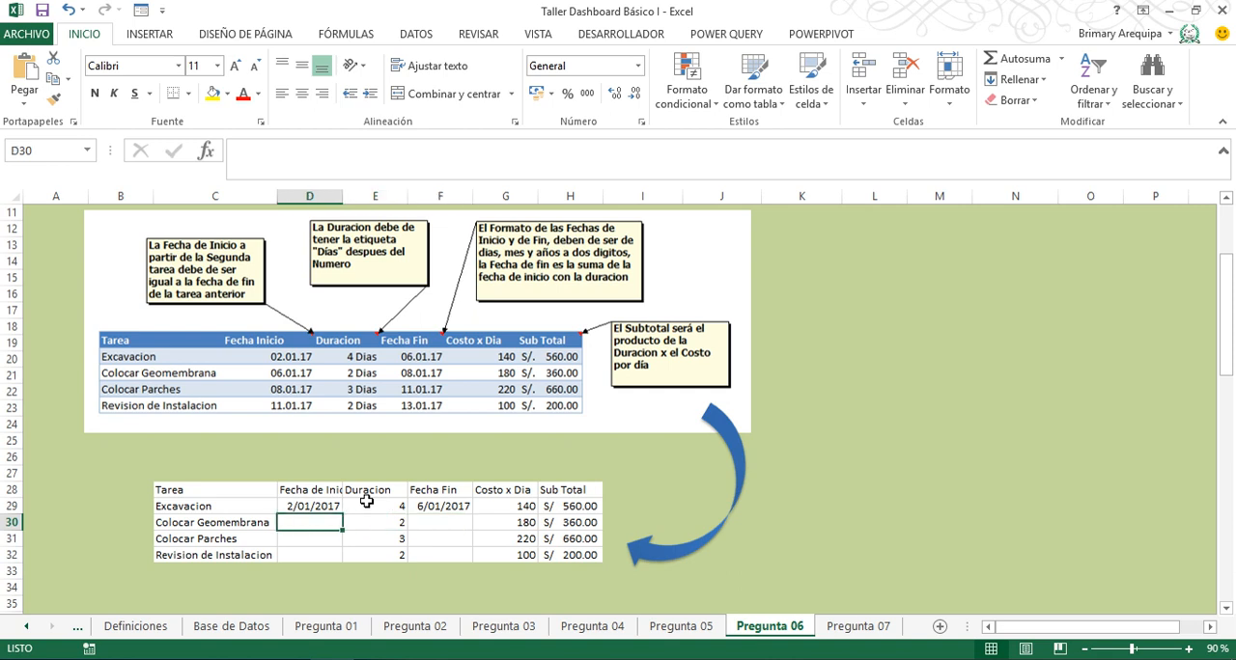
text(=)
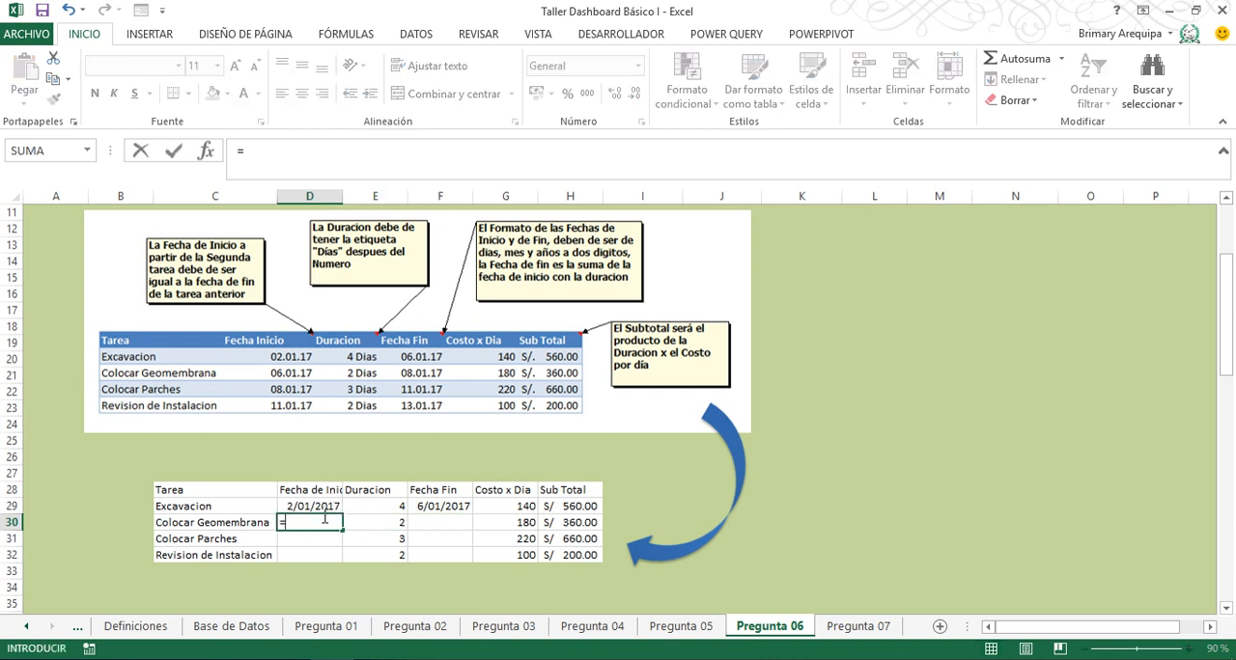
click(434, 506)
key(Return)
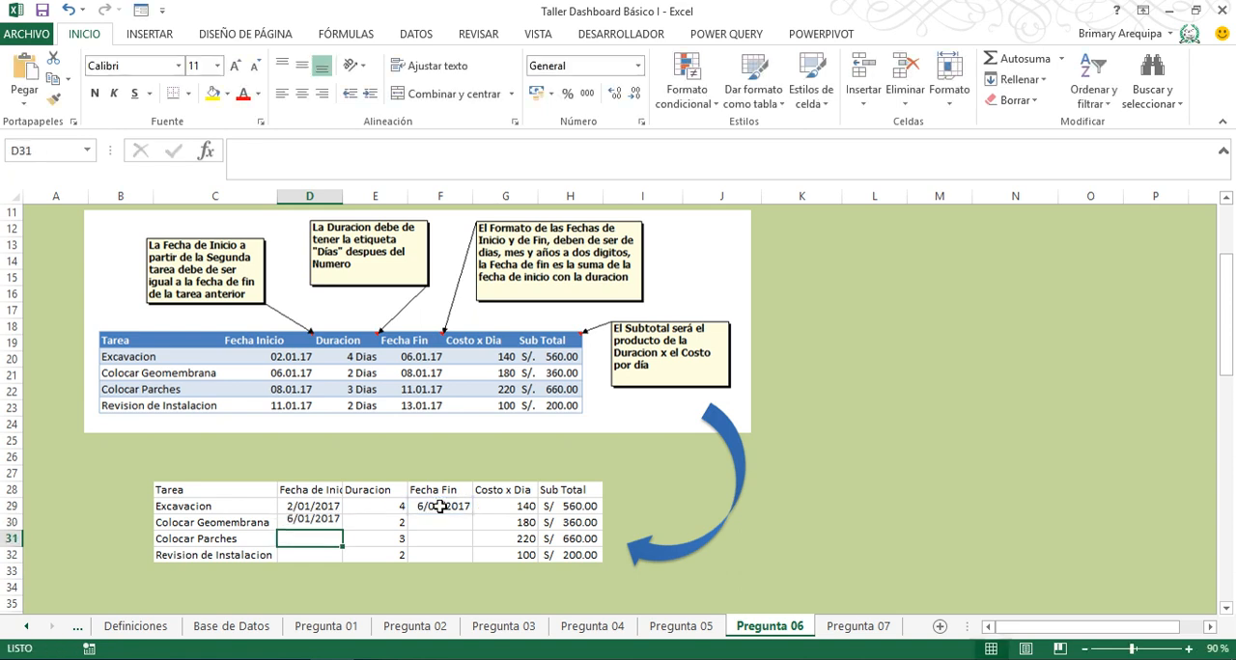
click(319, 519)
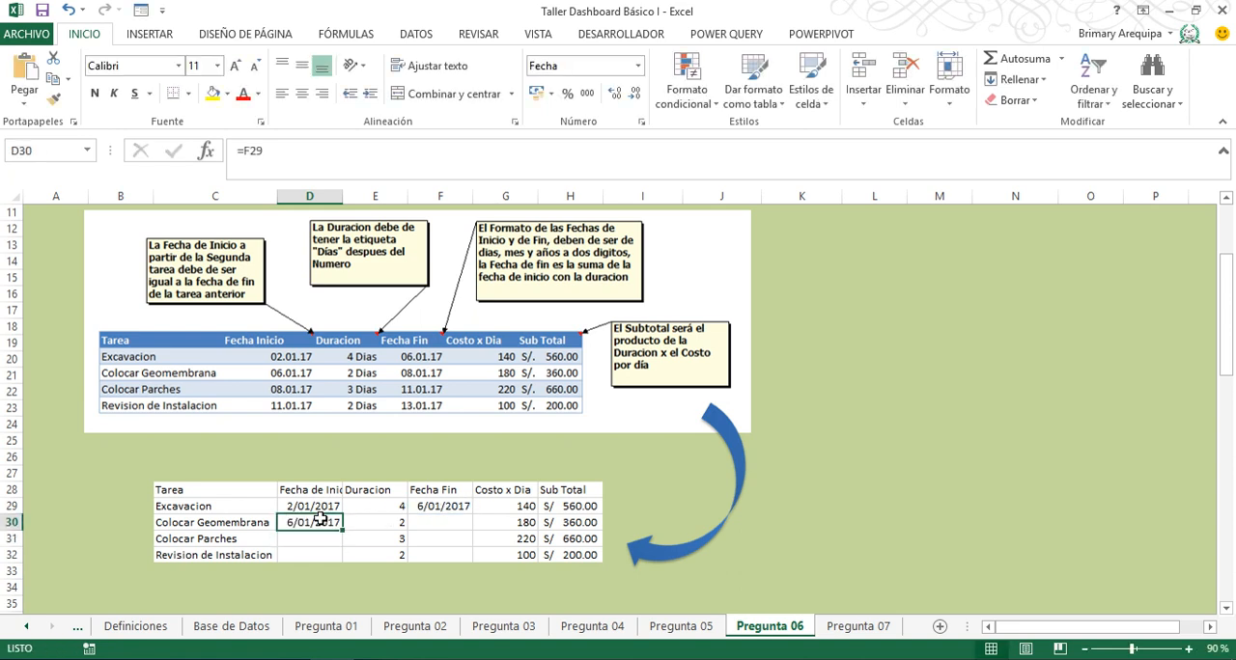
drag(346, 532, 344, 560)
- Fill the Fecha Fin formula from F29 down to F32
click(444, 502)
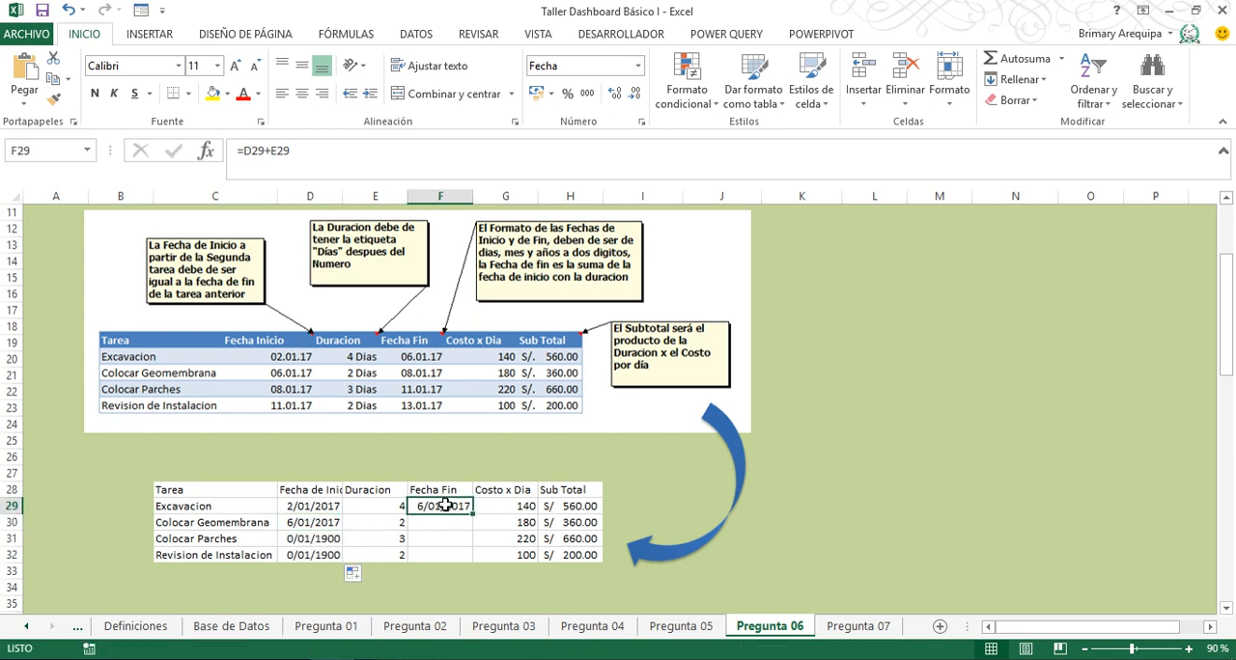
drag(472, 513, 472, 565)
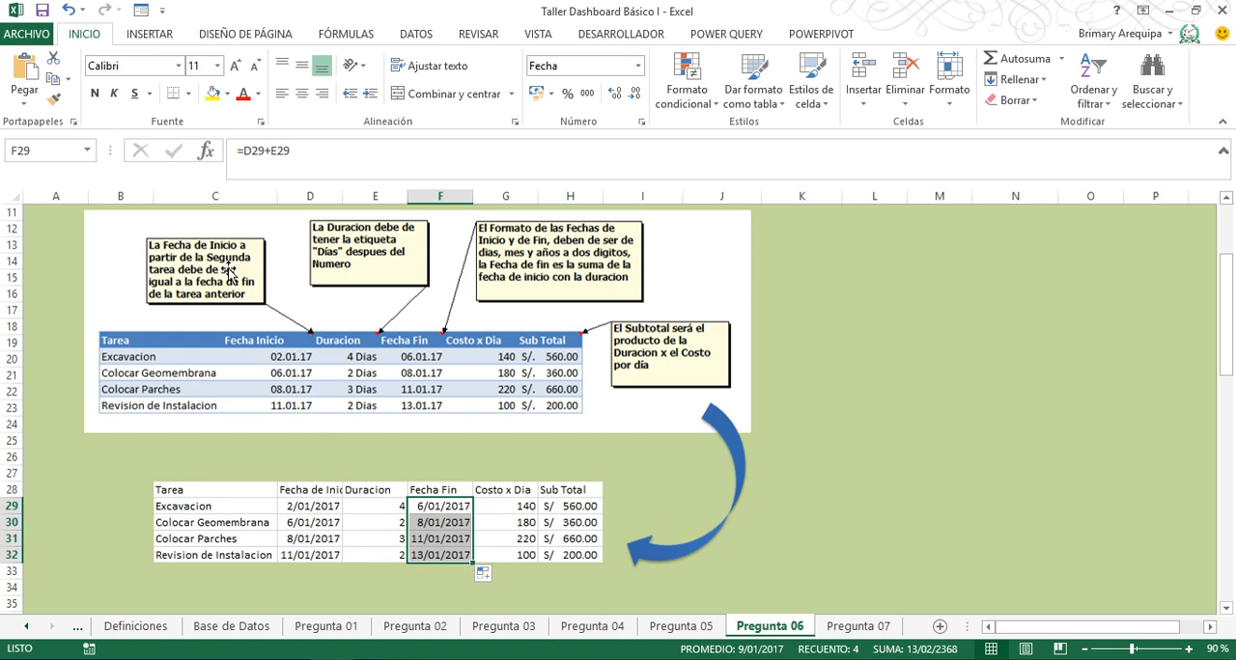
click(278, 196)
click(326, 460)
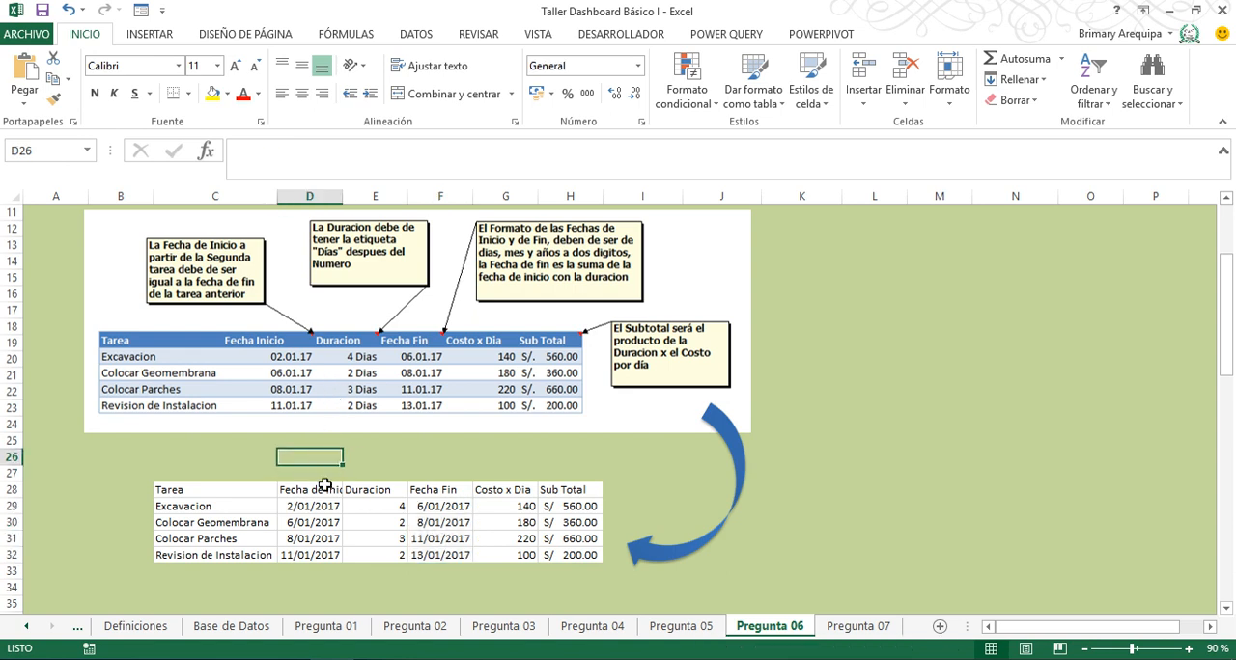
- Apply the custom number format dd.mm.yyyy to the start dates in D29:D32
click(324, 503)
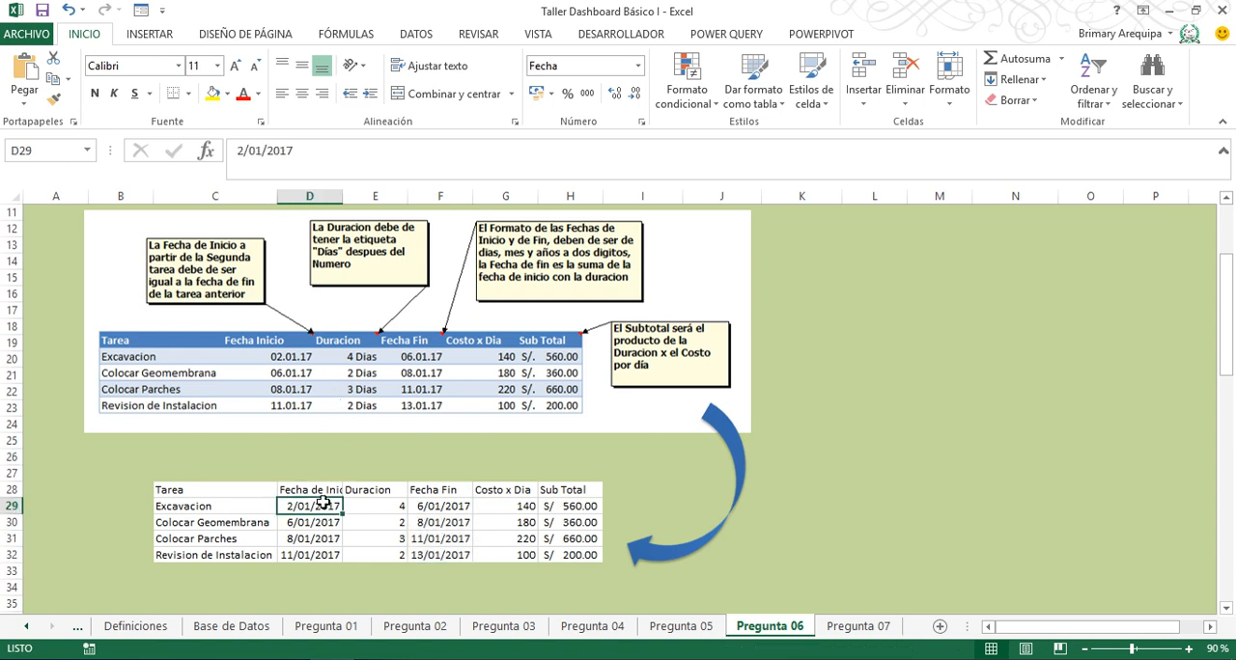
key(shift+Down)
key(shift+Down)
key(shift+Down)
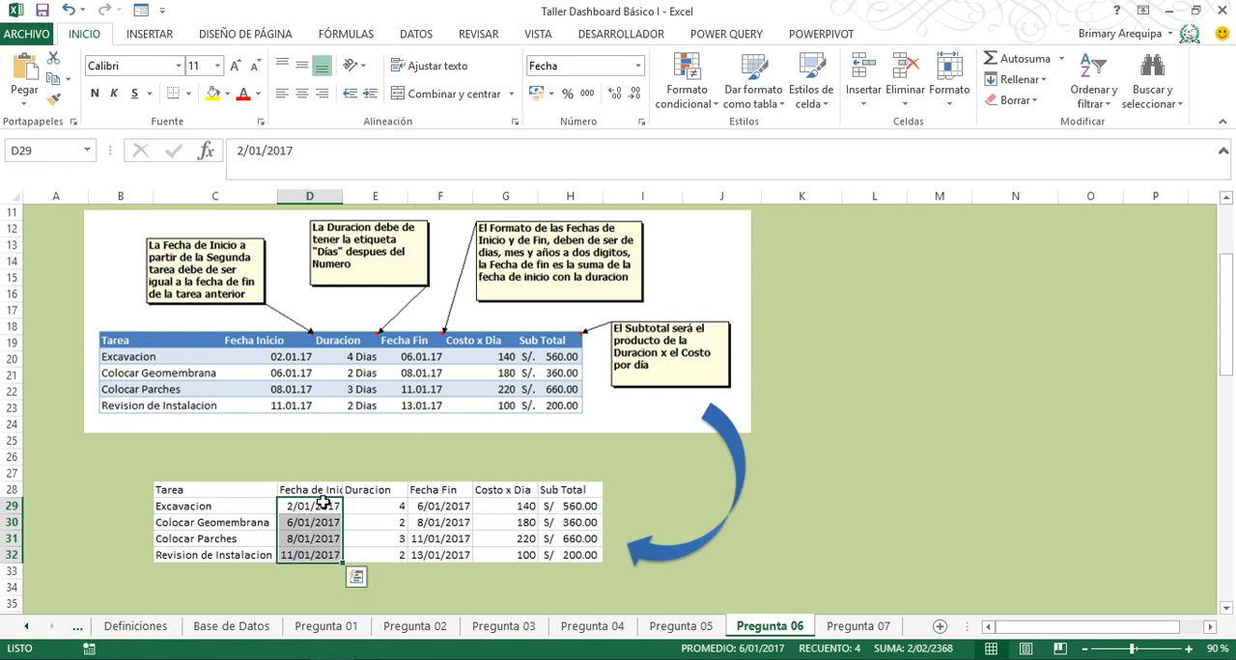
click(637, 64)
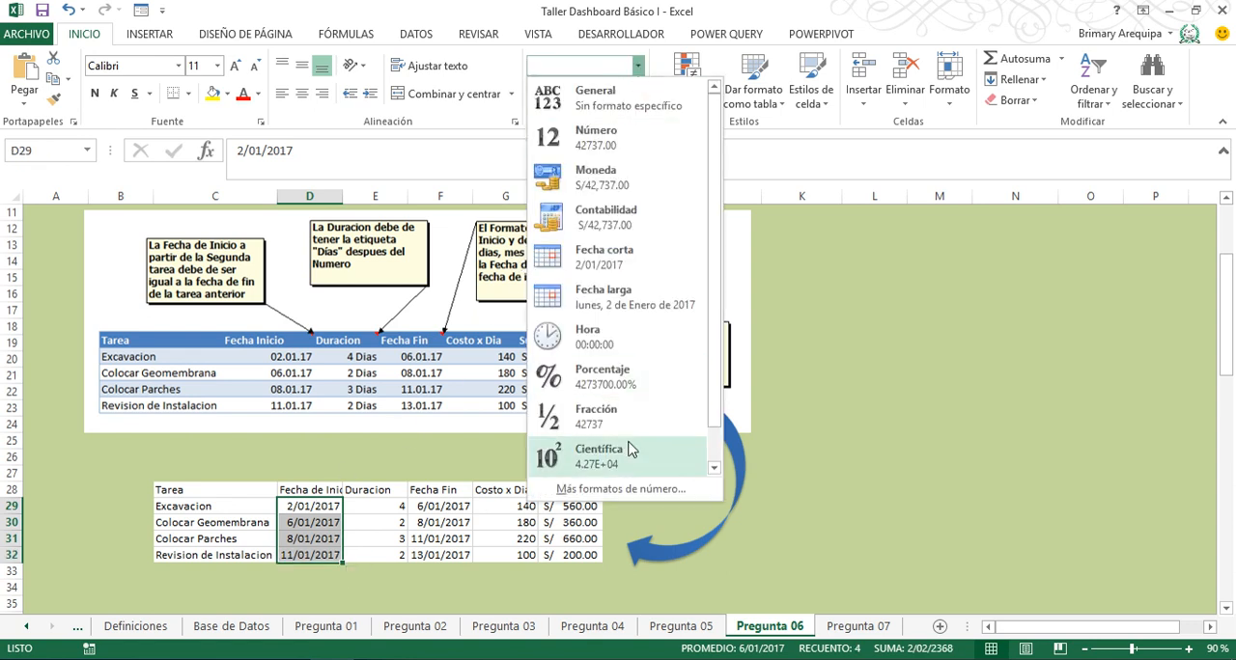
click(640, 489)
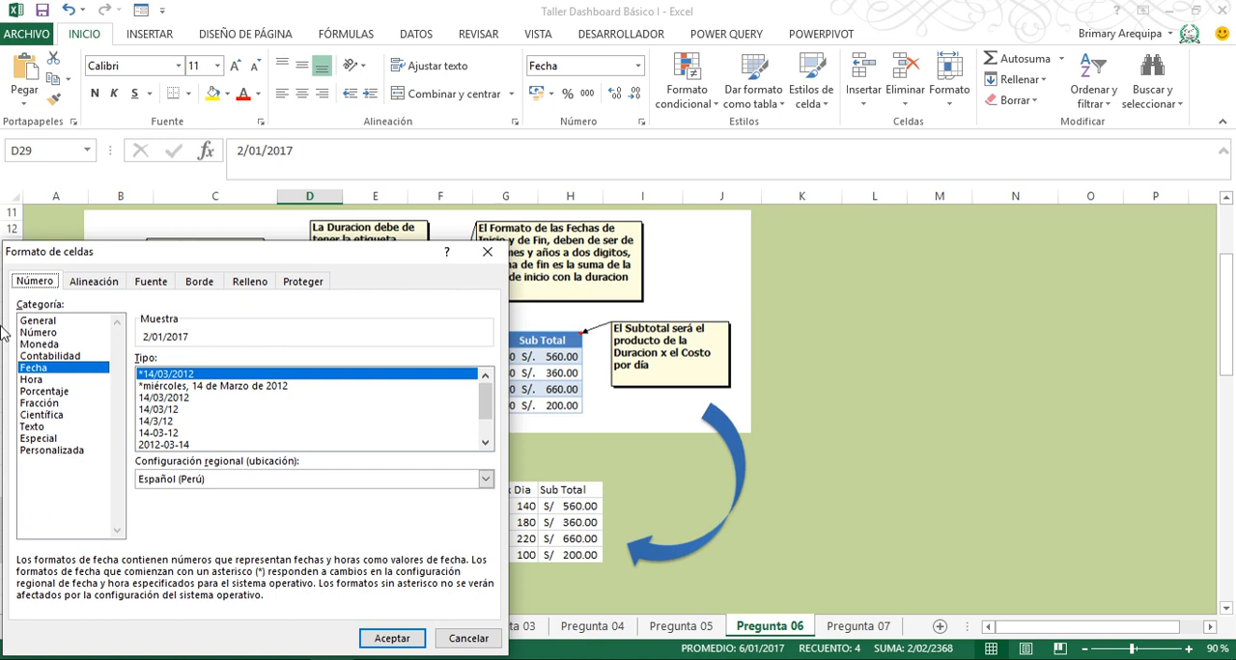
click(58, 451)
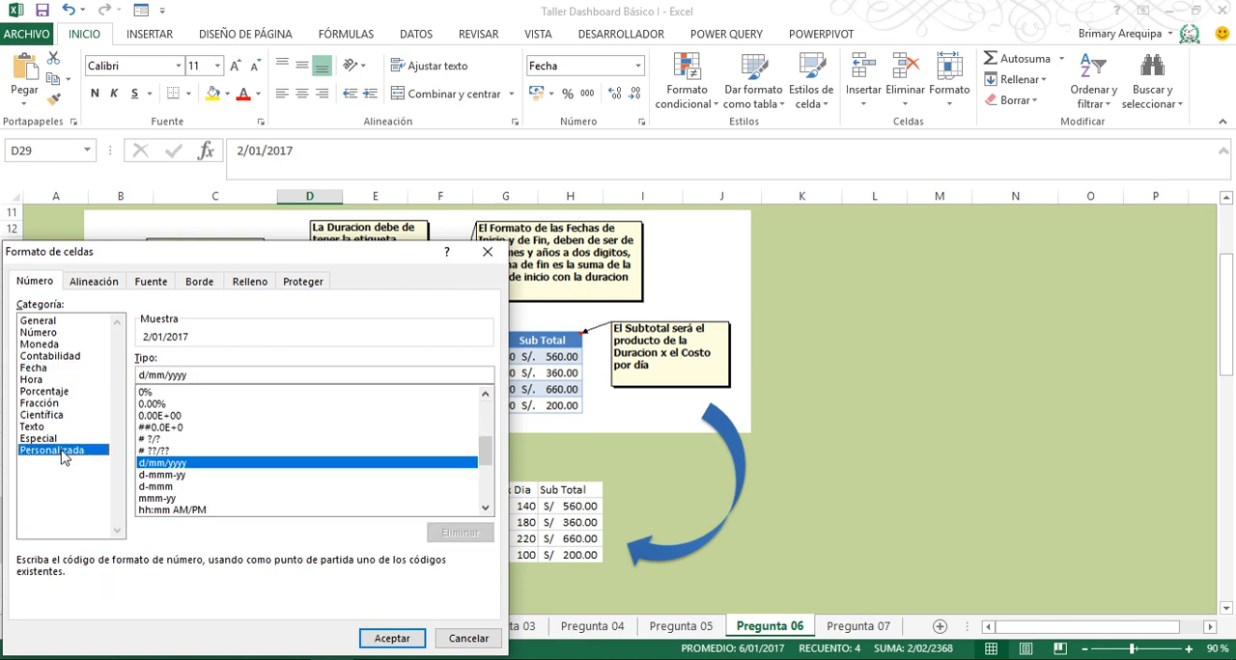
click(194, 373)
drag(380, 245, 857, 152)
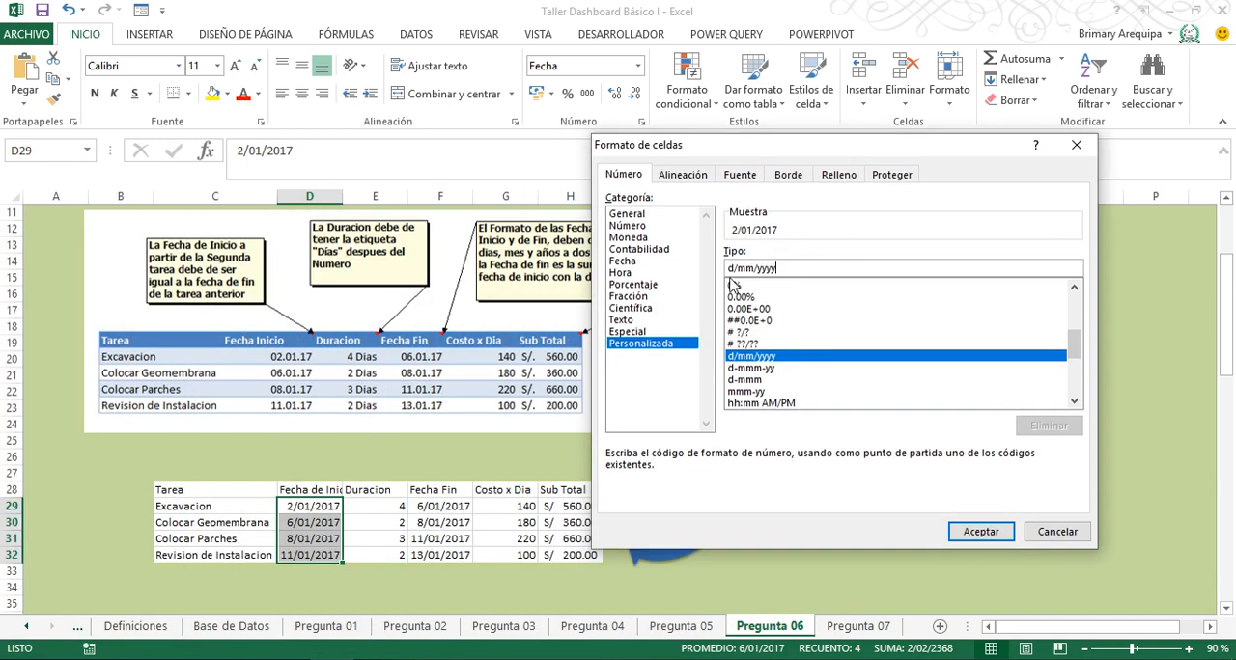
text(d)
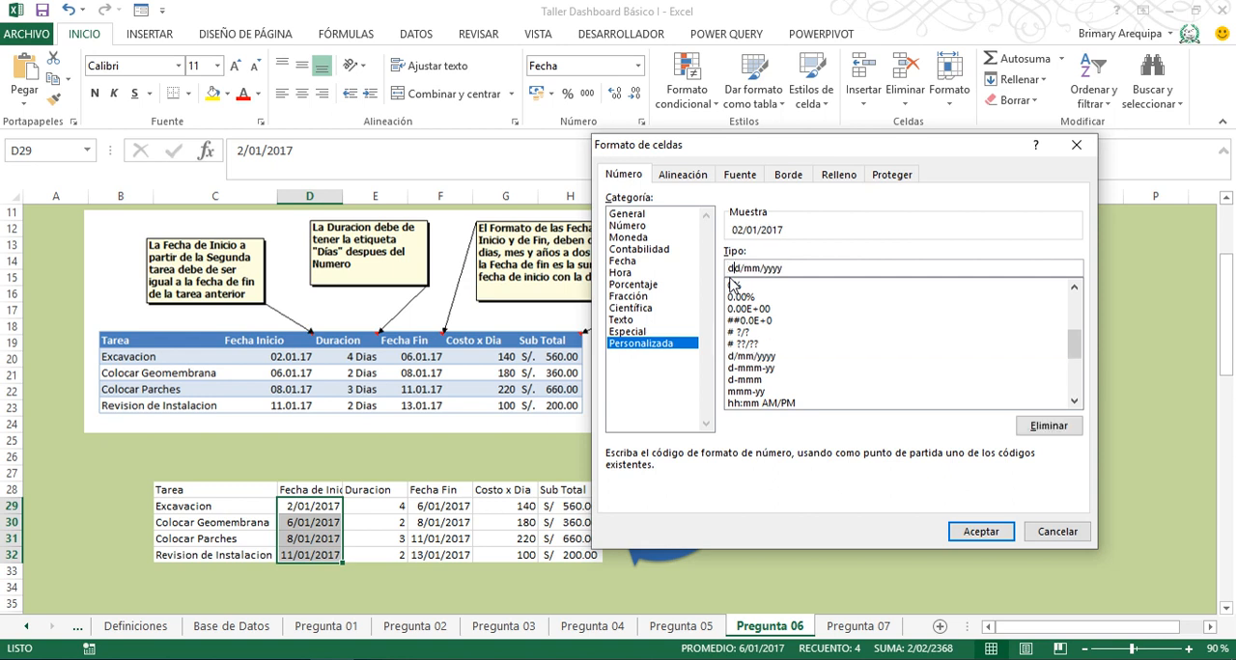
text(00)
key(BackSpace)
key(BackSpace)
key(Right)
key(Delete)
text(.)
key(Delete)
text(.)
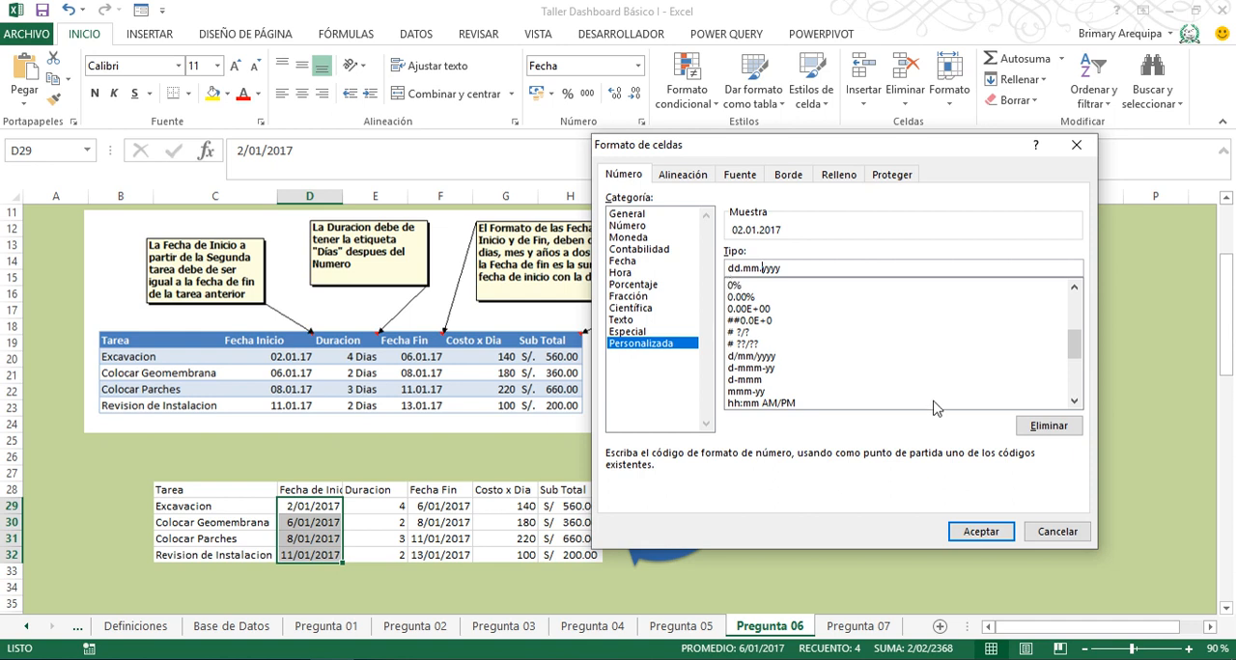
click(981, 534)
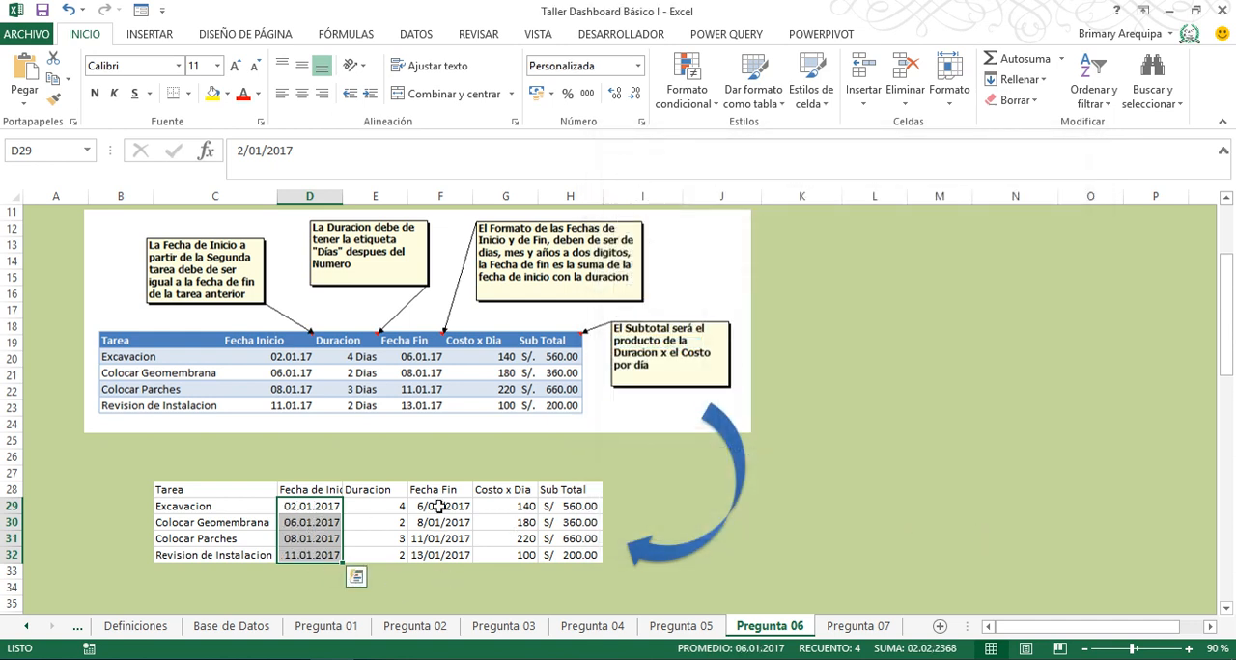
- Apply the custom number format dd.mm.yyyy to the Fecha Fin dates in F29:F32
drag(440, 506, 440, 555)
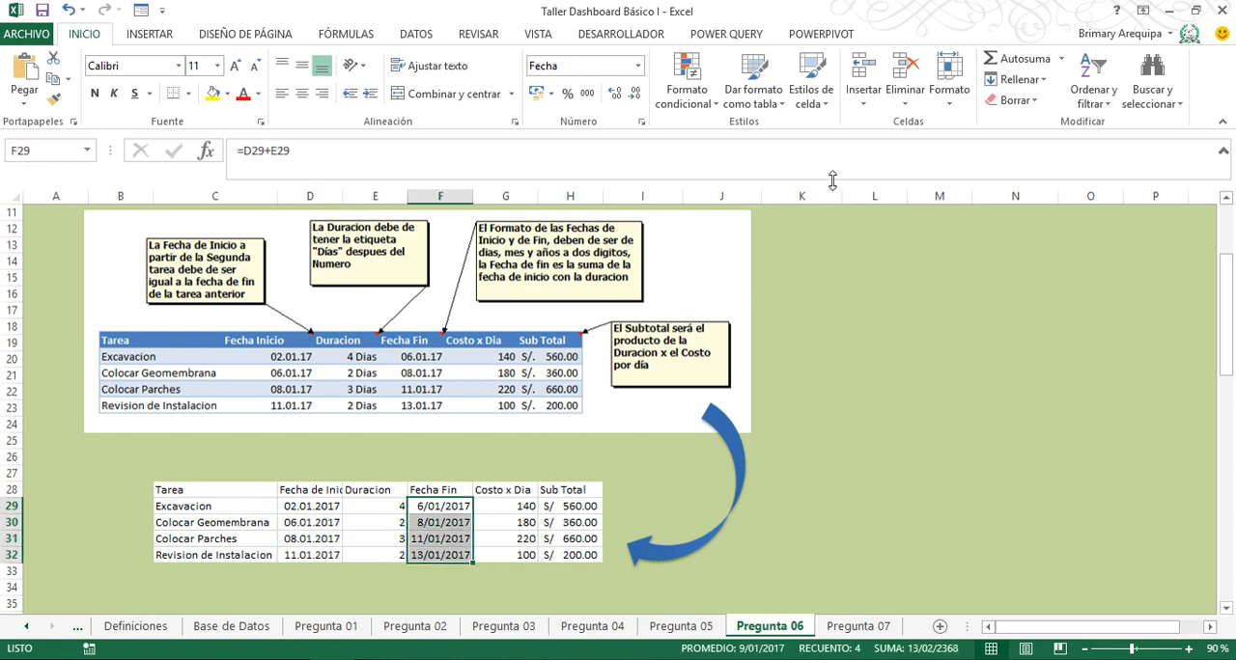
click(643, 124)
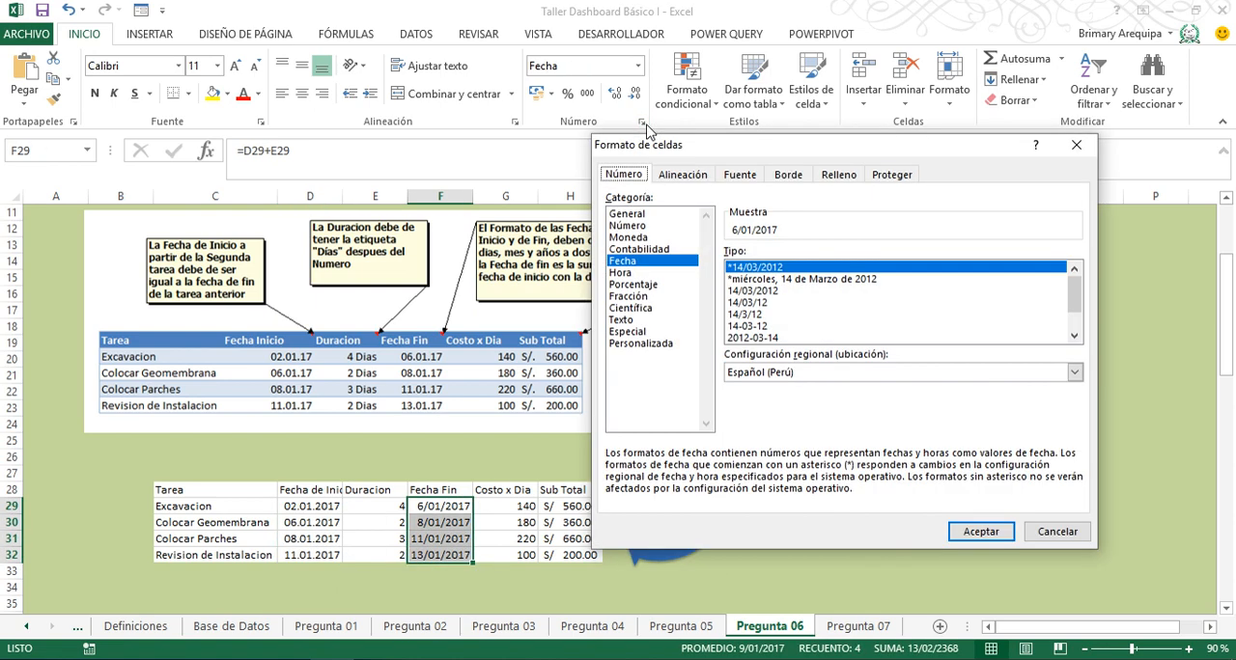
click(668, 344)
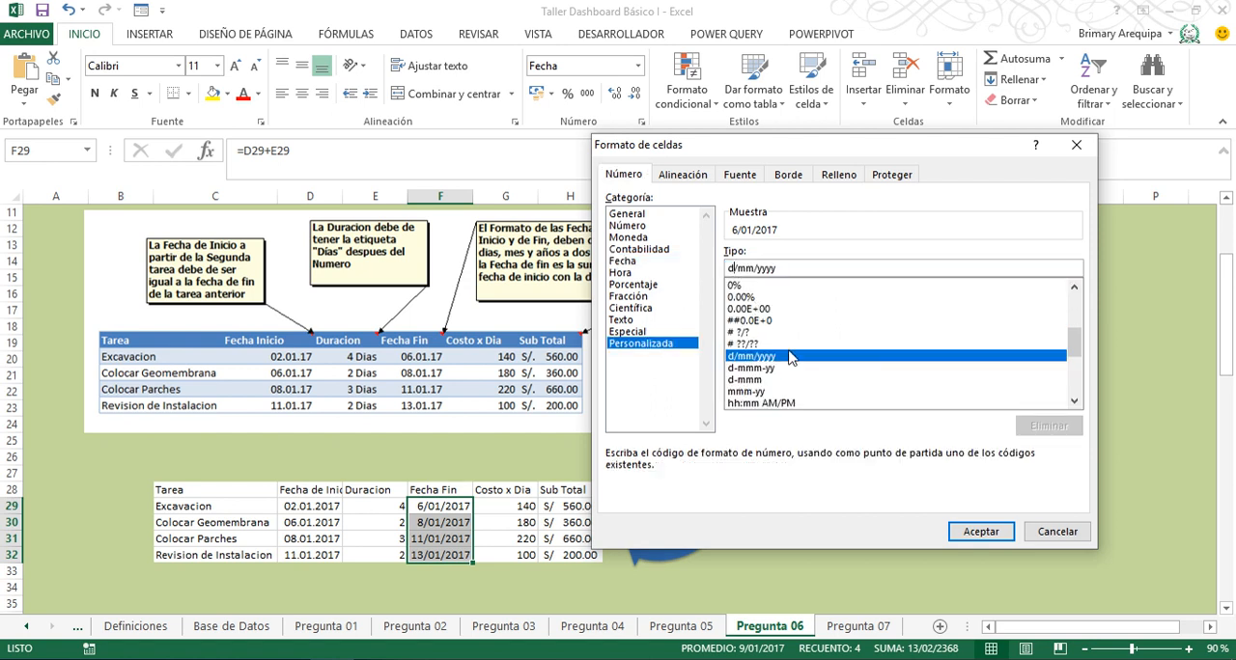
text(d)
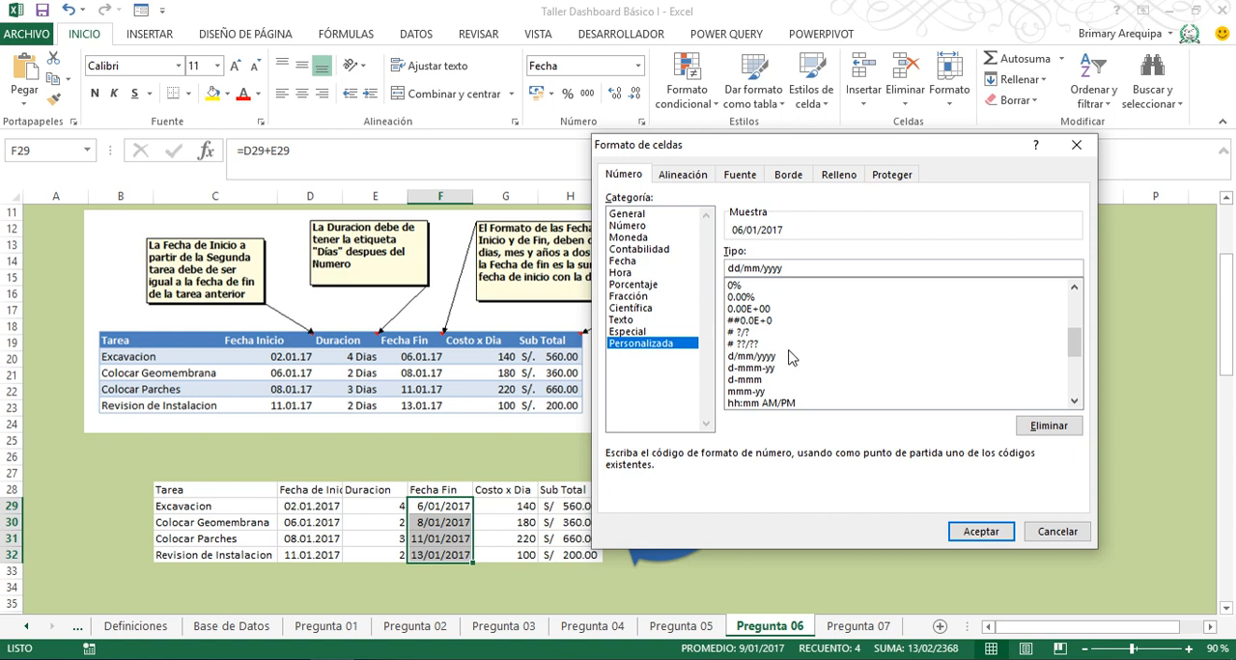
key(Delete)
text(.)
key(BackSpace)
text(.mm.)
click(992, 529)
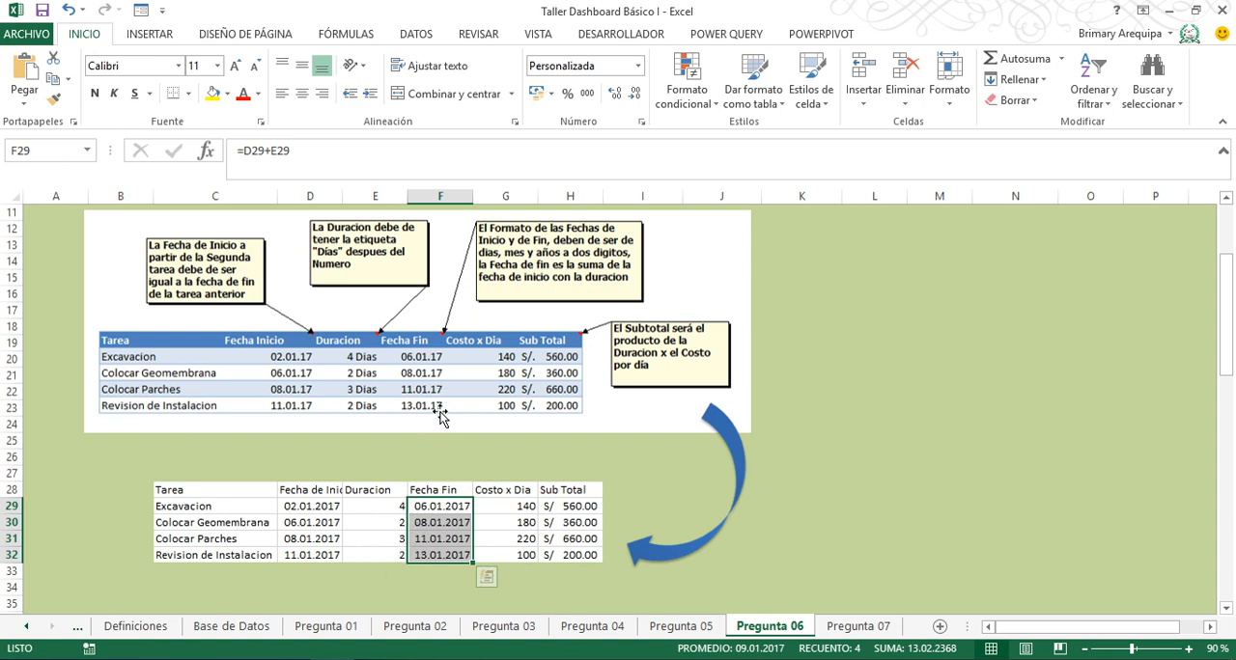
- Apply the custom number format General "Días" to the Duracion values in E29:E32
click(376, 507)
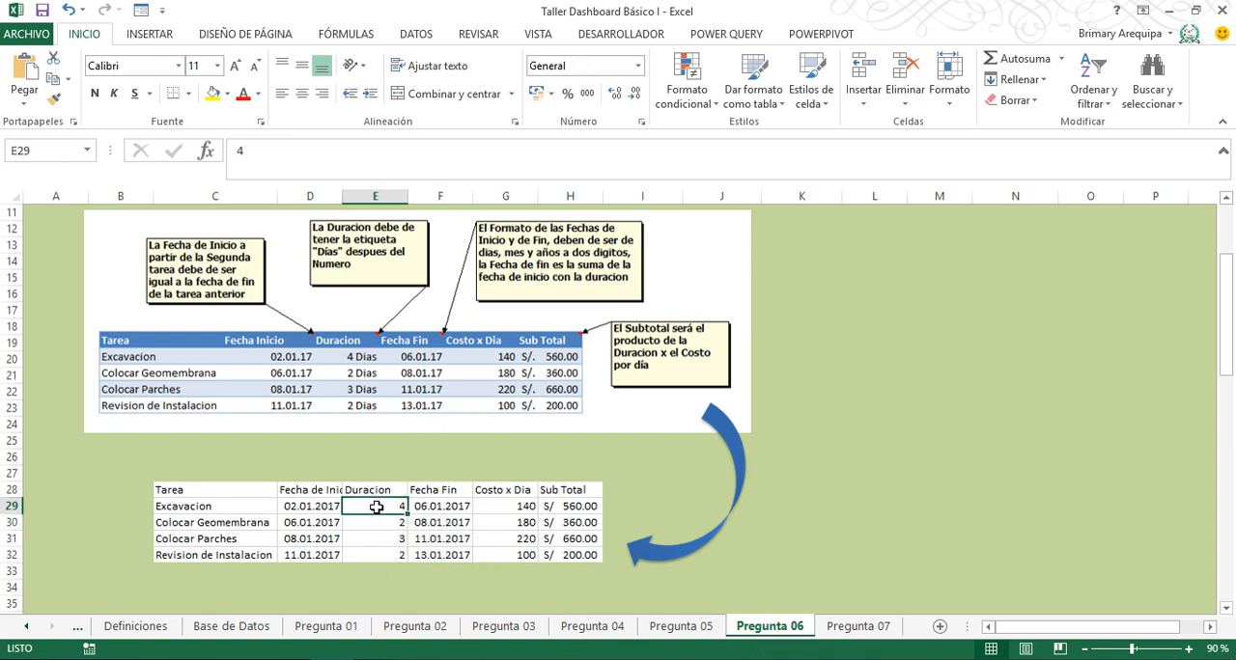
key(shift+Down)
key(shift+Down)
key(shift+Down)
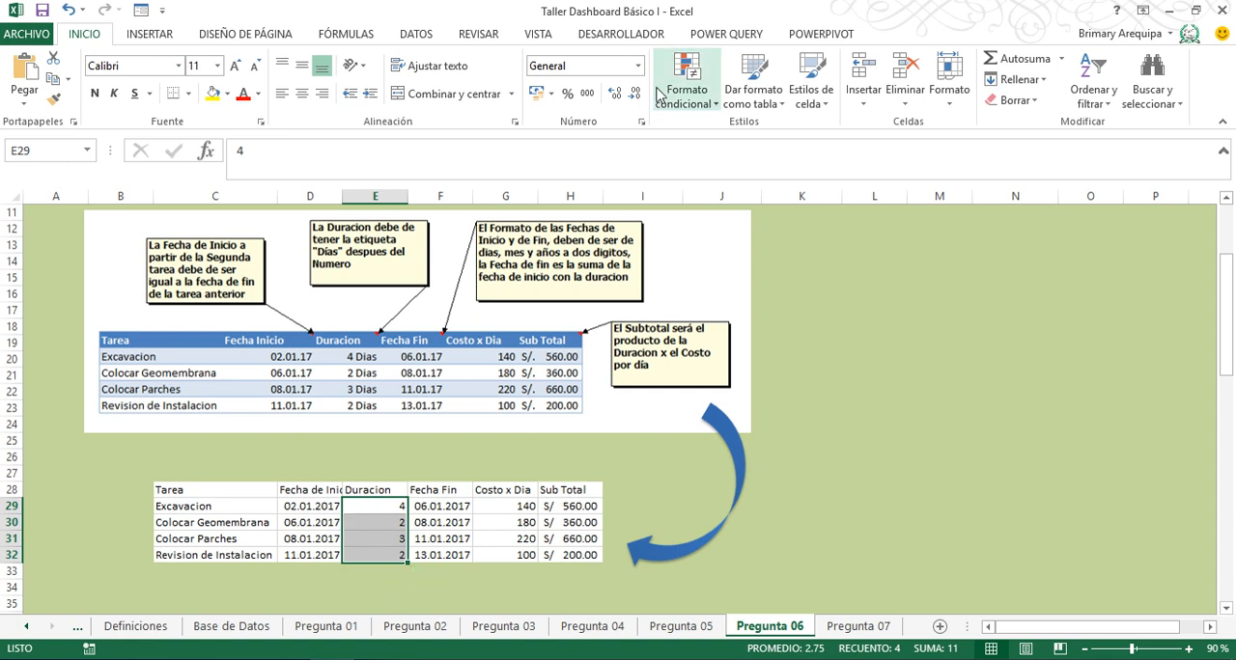
click(637, 66)
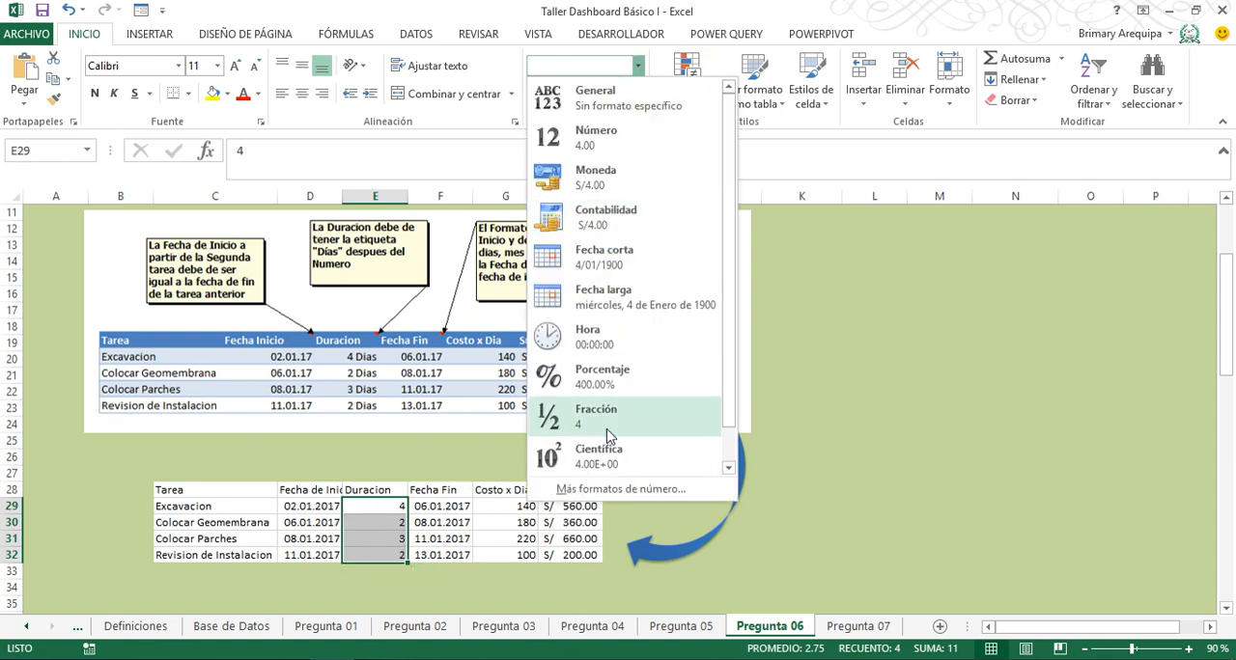
click(622, 489)
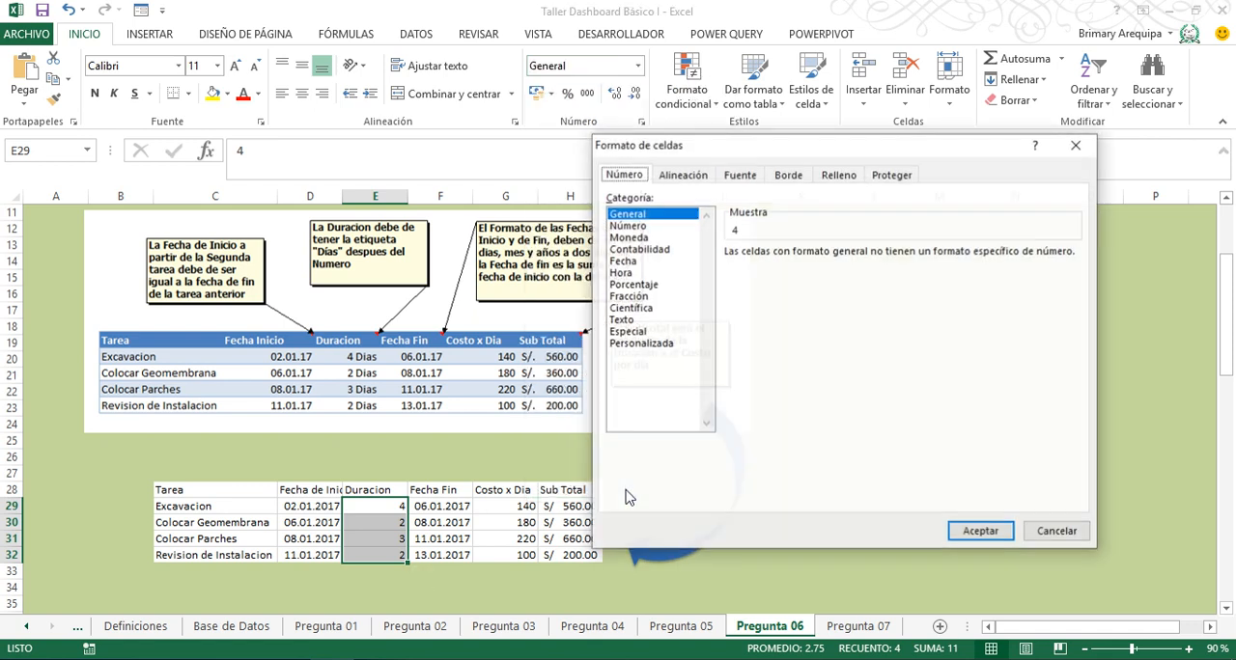
click(641, 343)
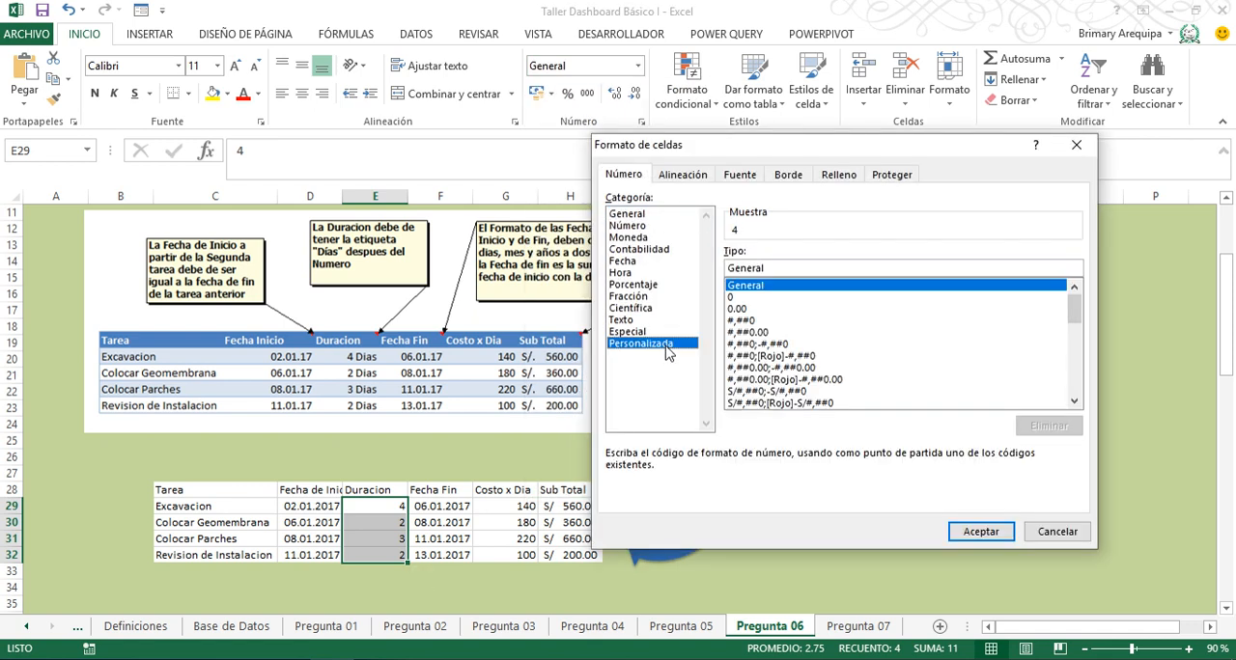
click(776, 269)
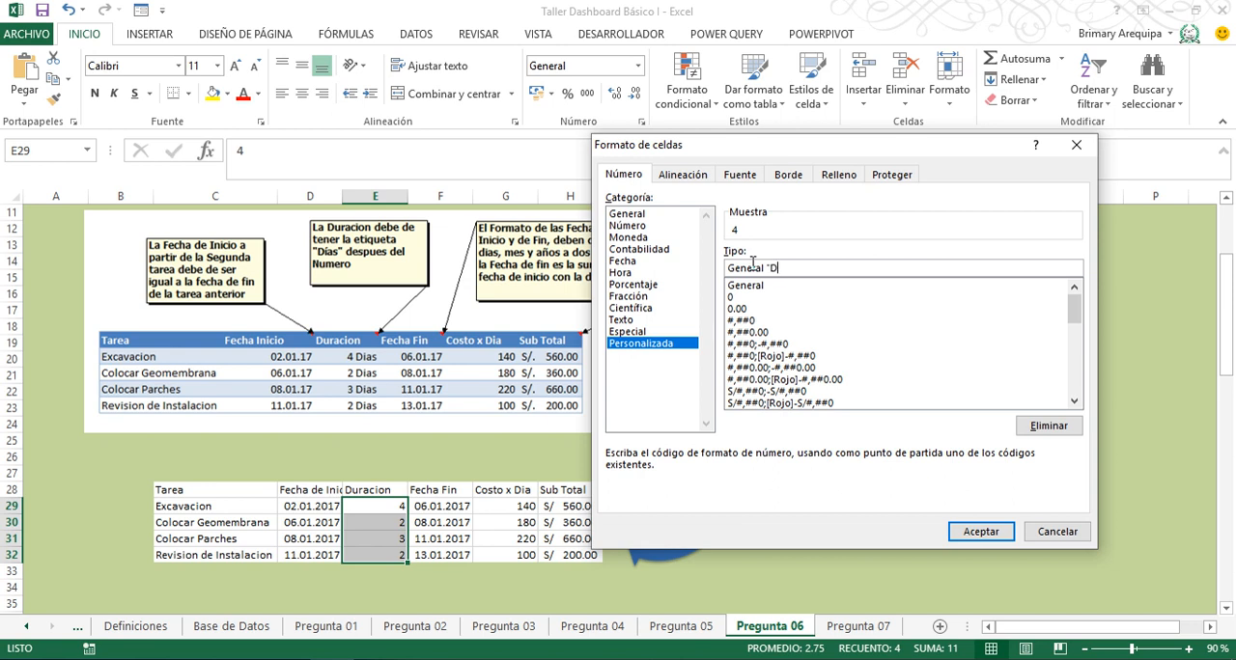
text("Días")
click(977, 534)
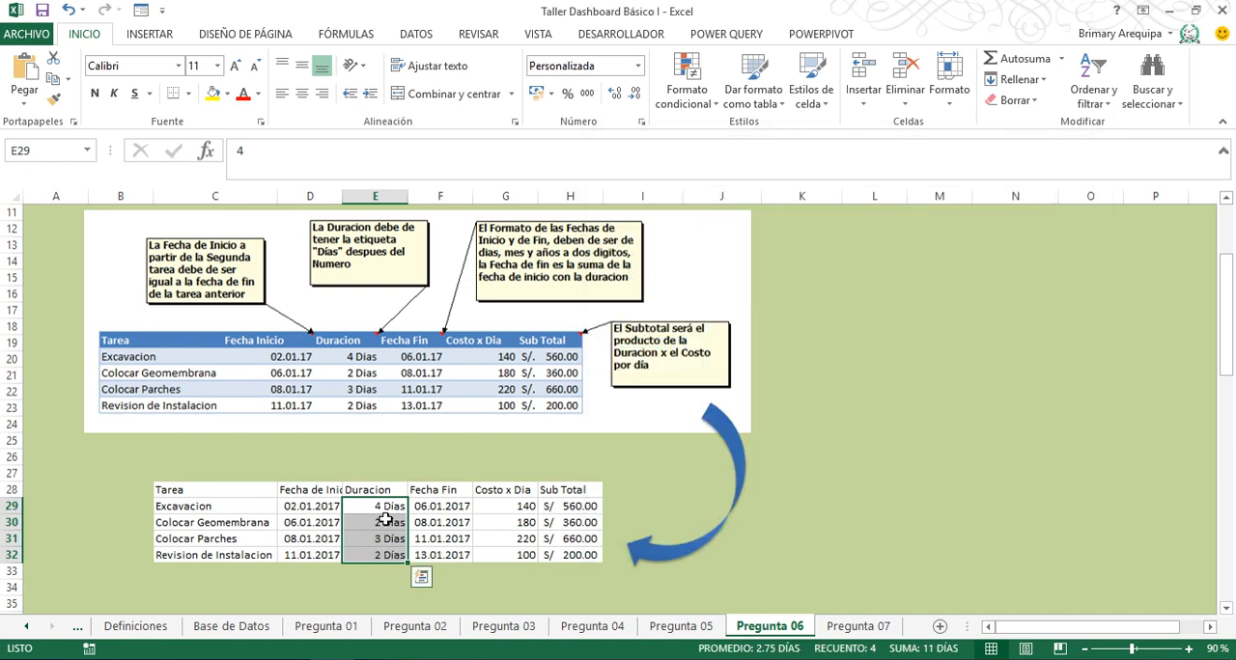
click(288, 500)
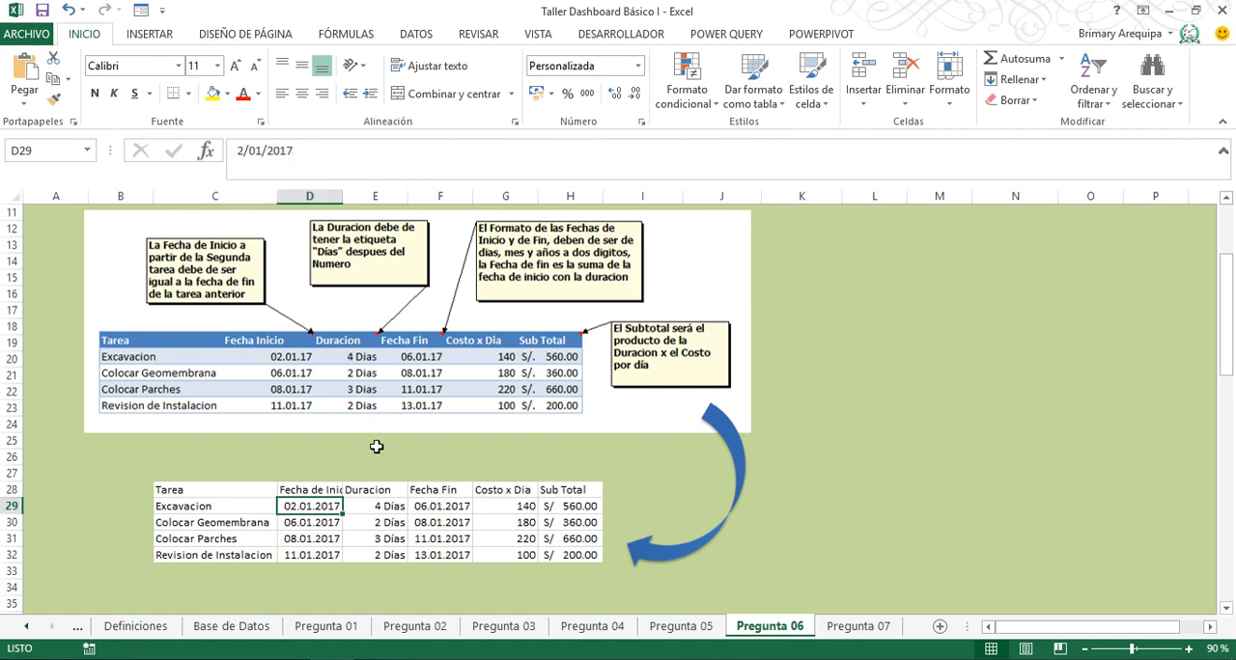
click(386, 519)
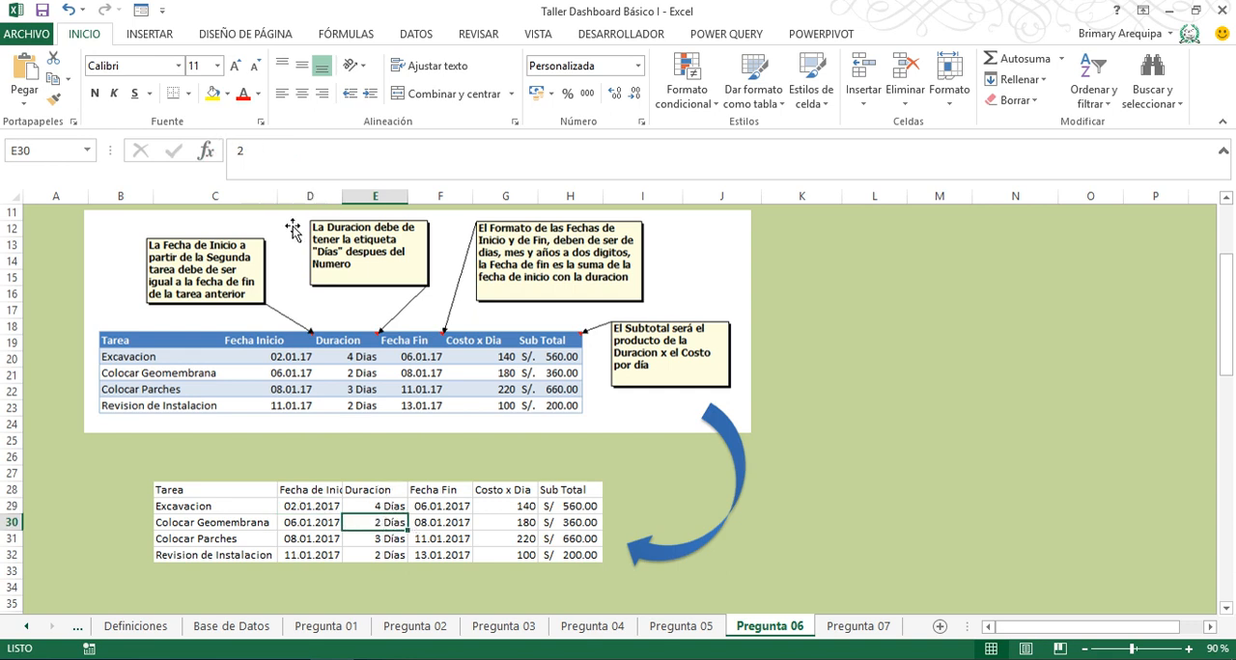
click(522, 505)
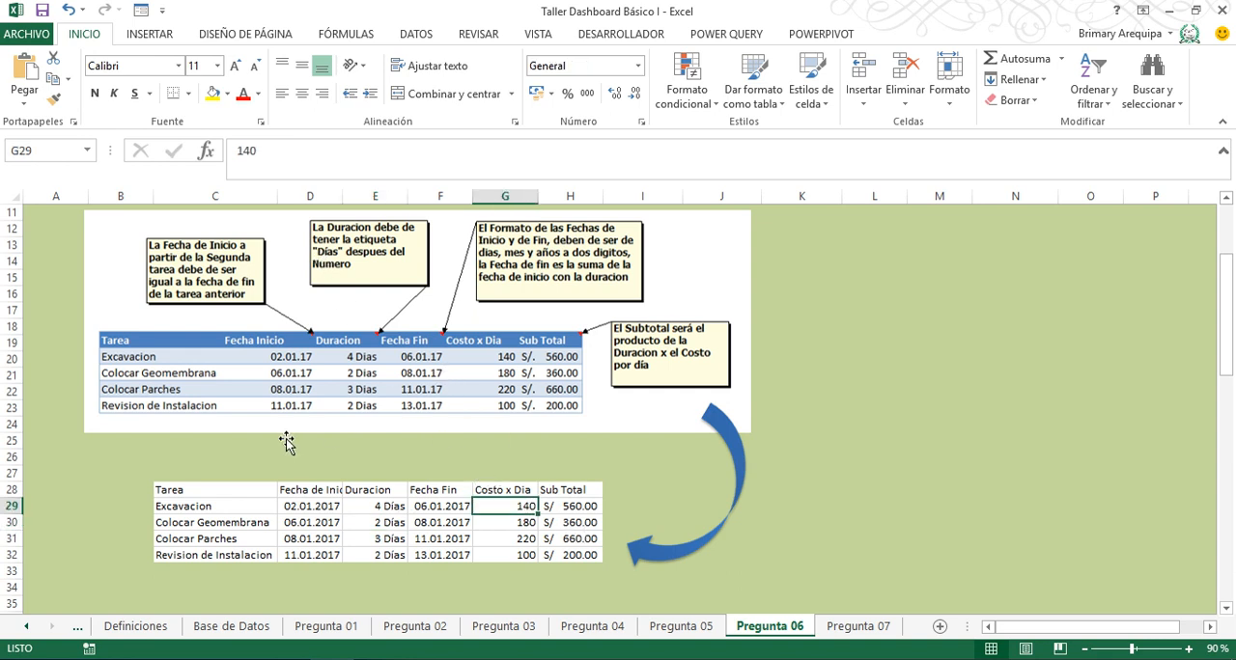
- Format the header row C28:H28 with a blue fill and bold white text
drag(222, 494, 578, 492)
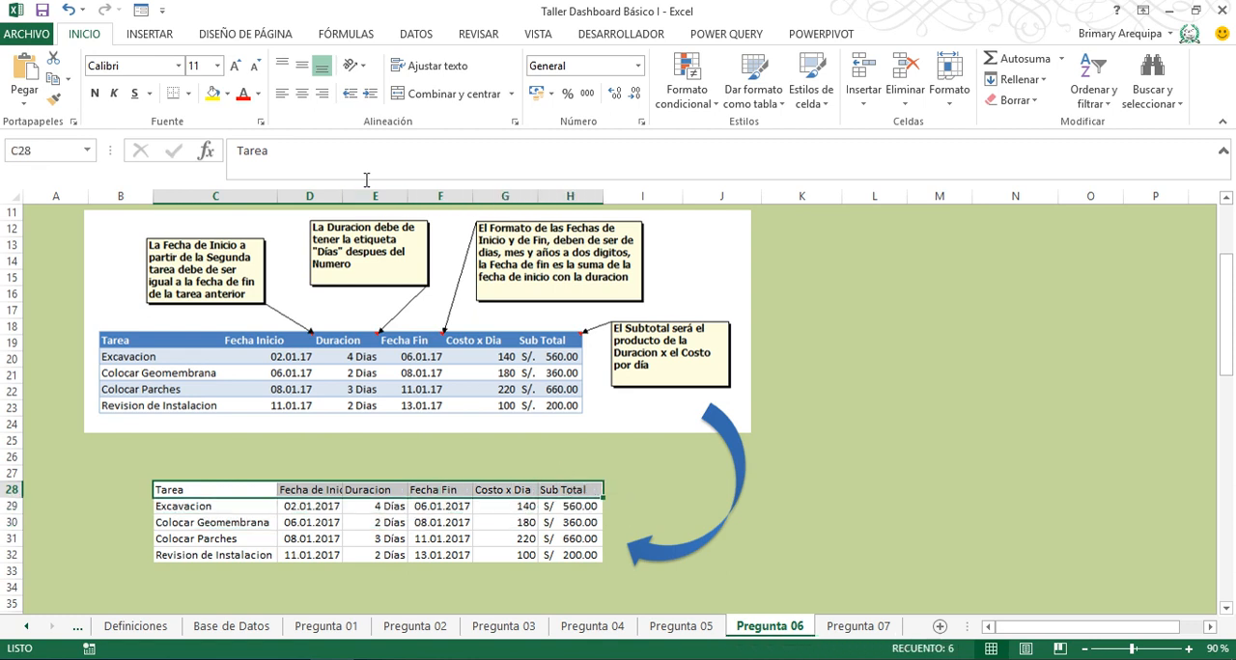
click(228, 94)
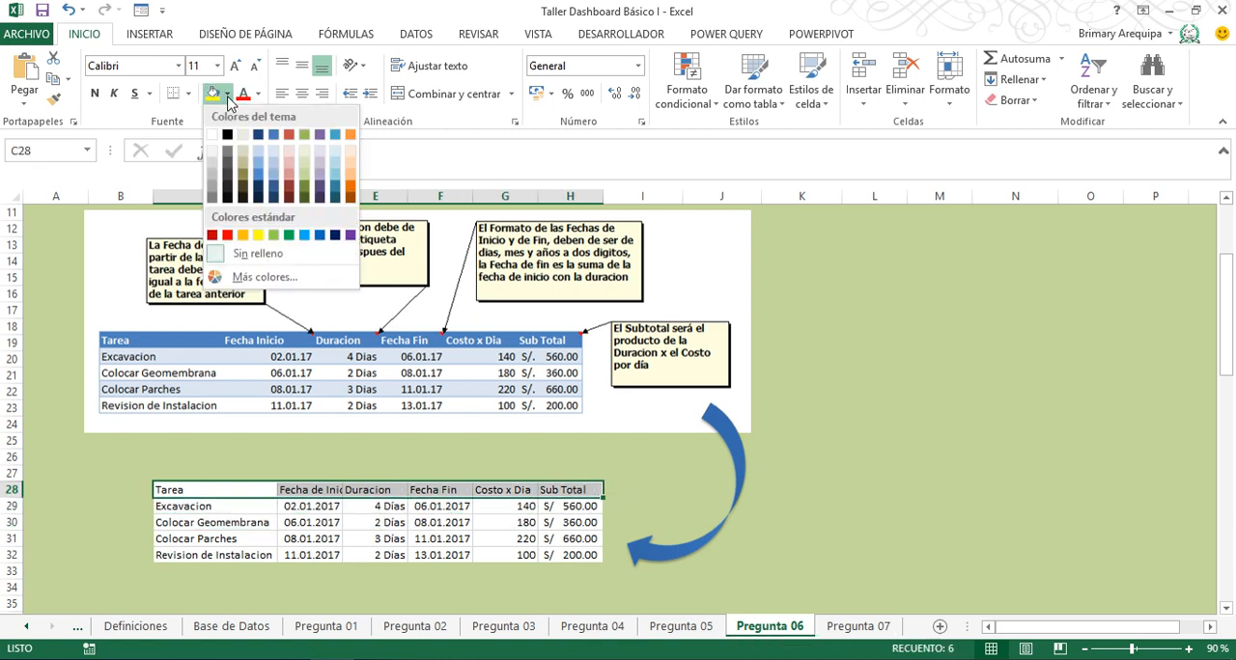
click(274, 138)
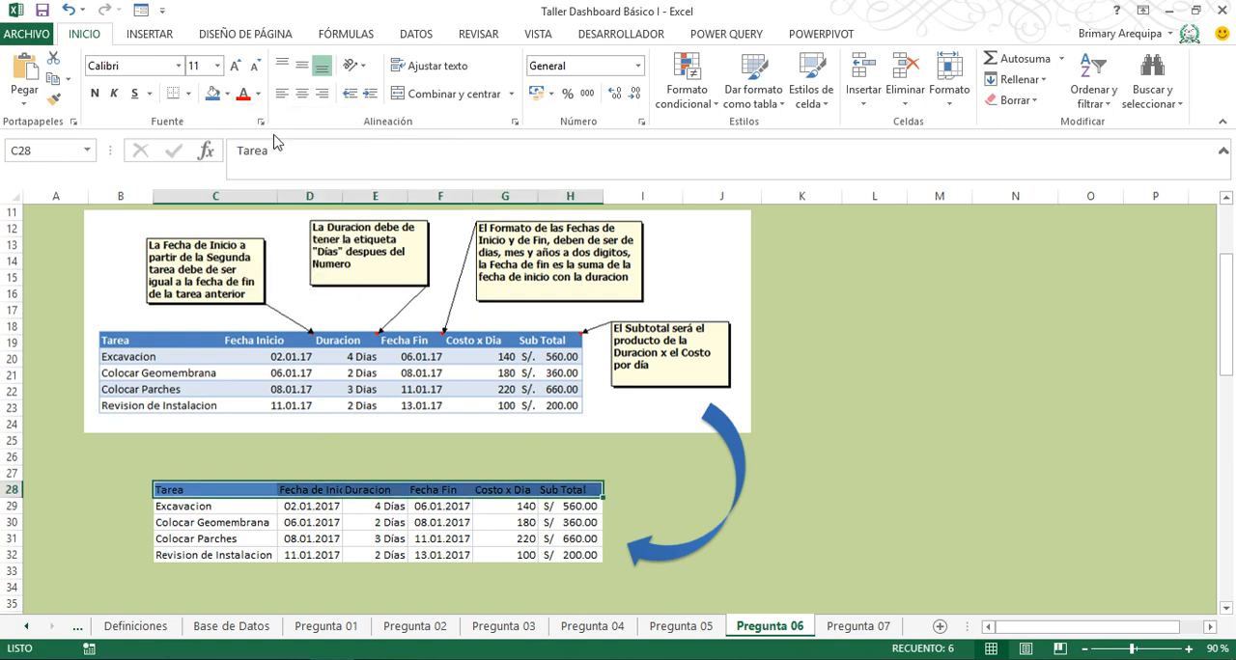
click(258, 94)
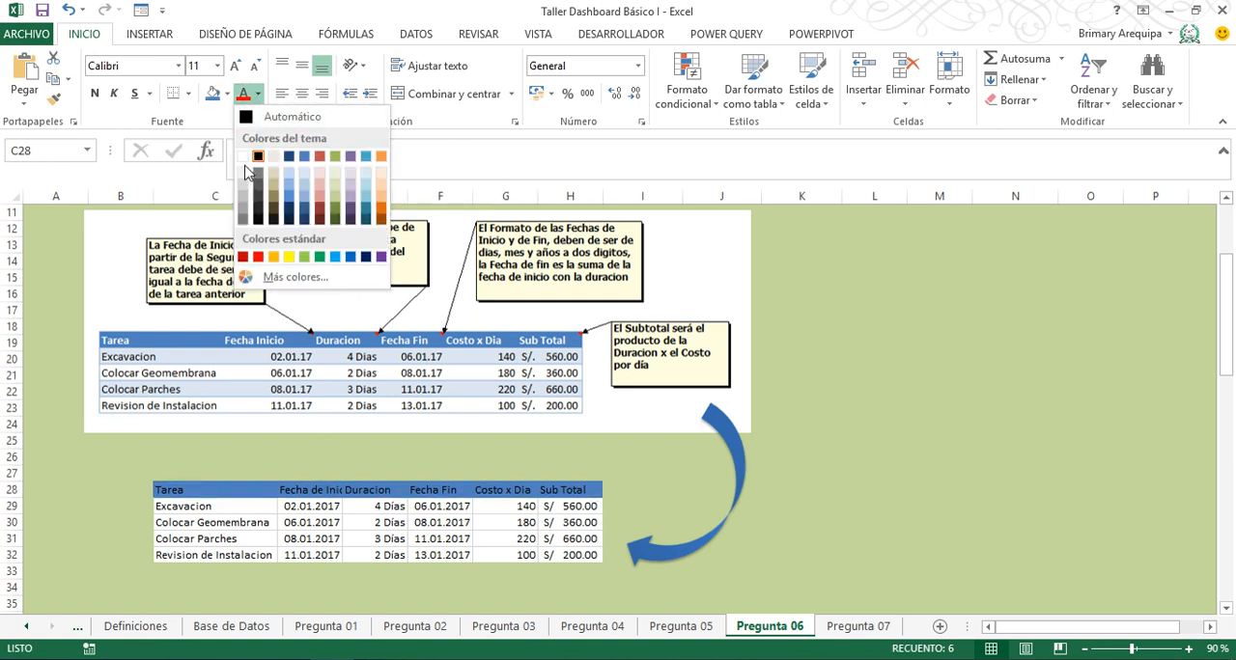
click(243, 155)
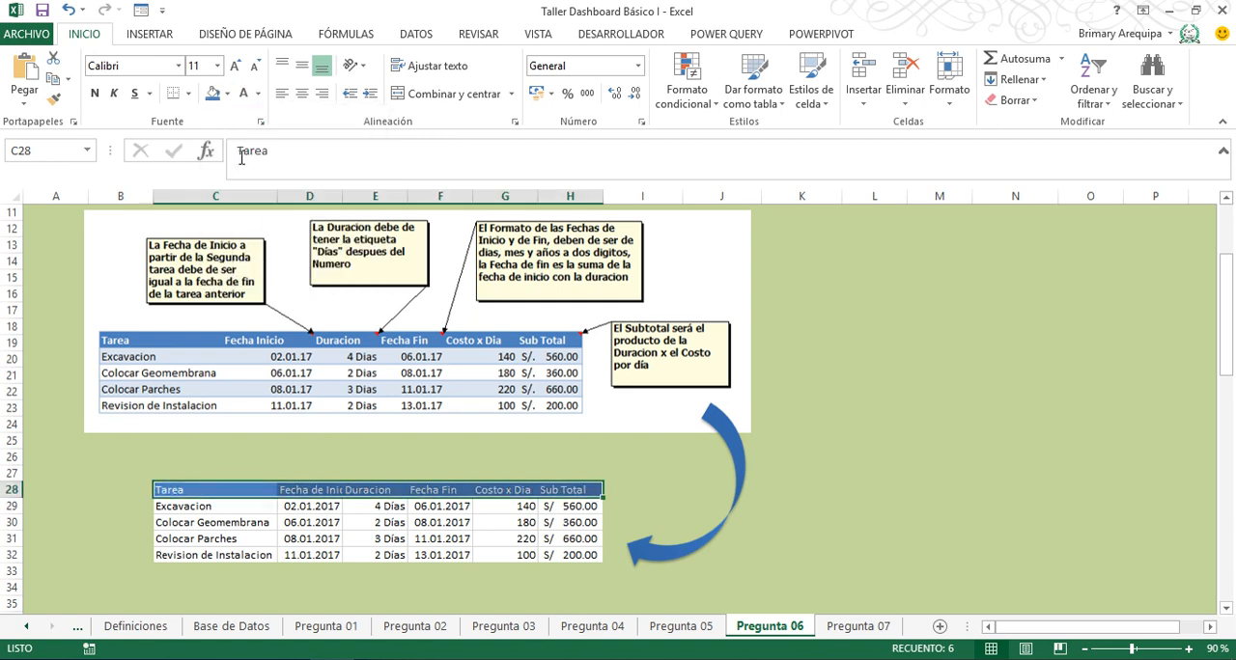
click(93, 92)
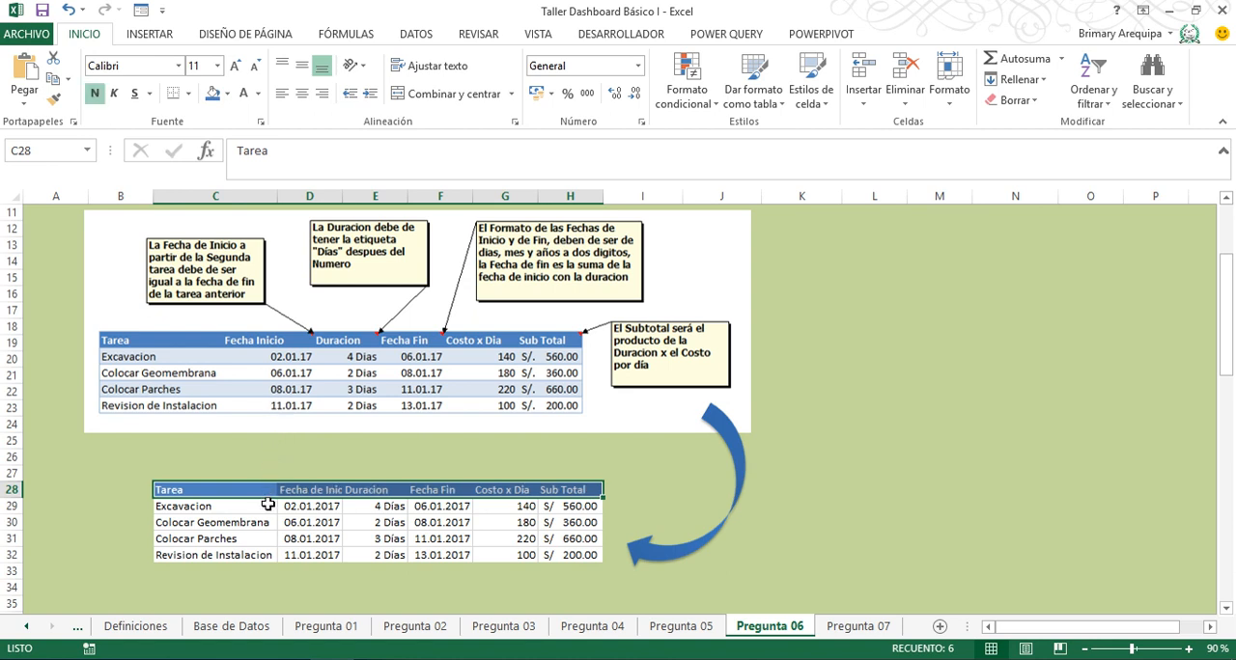
- Fill the Excavacion row C29:H29 with the lightest tint of the dark blue theme colour
drag(268, 507, 599, 507)
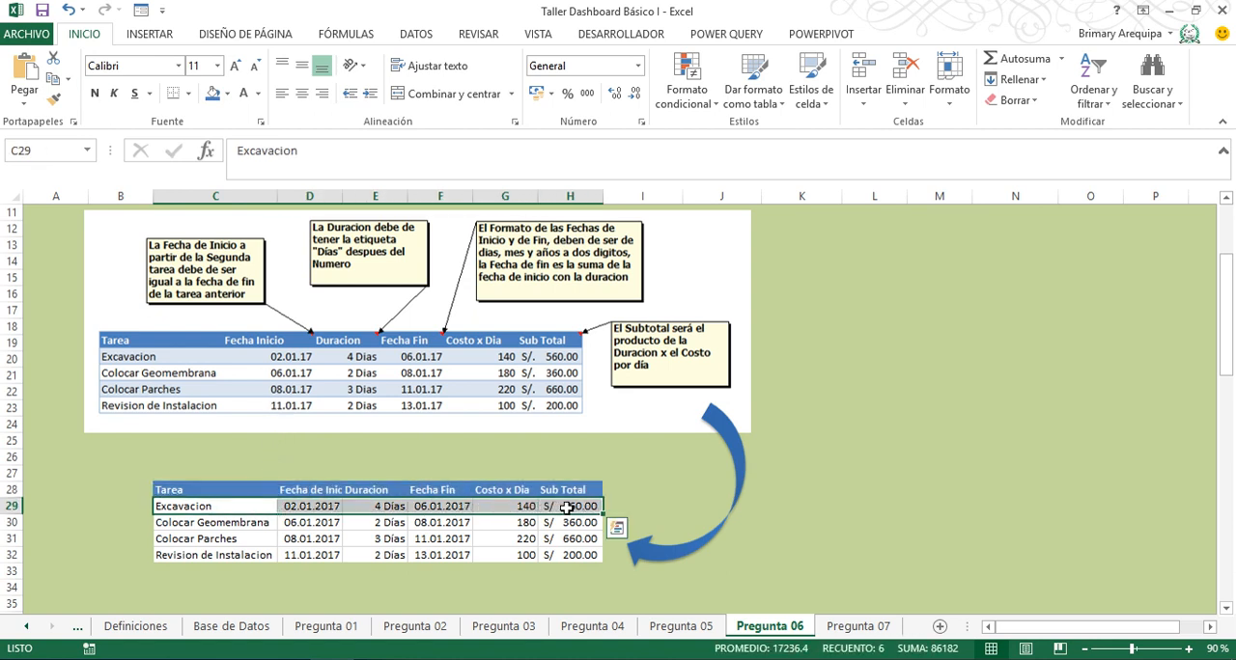
click(226, 93)
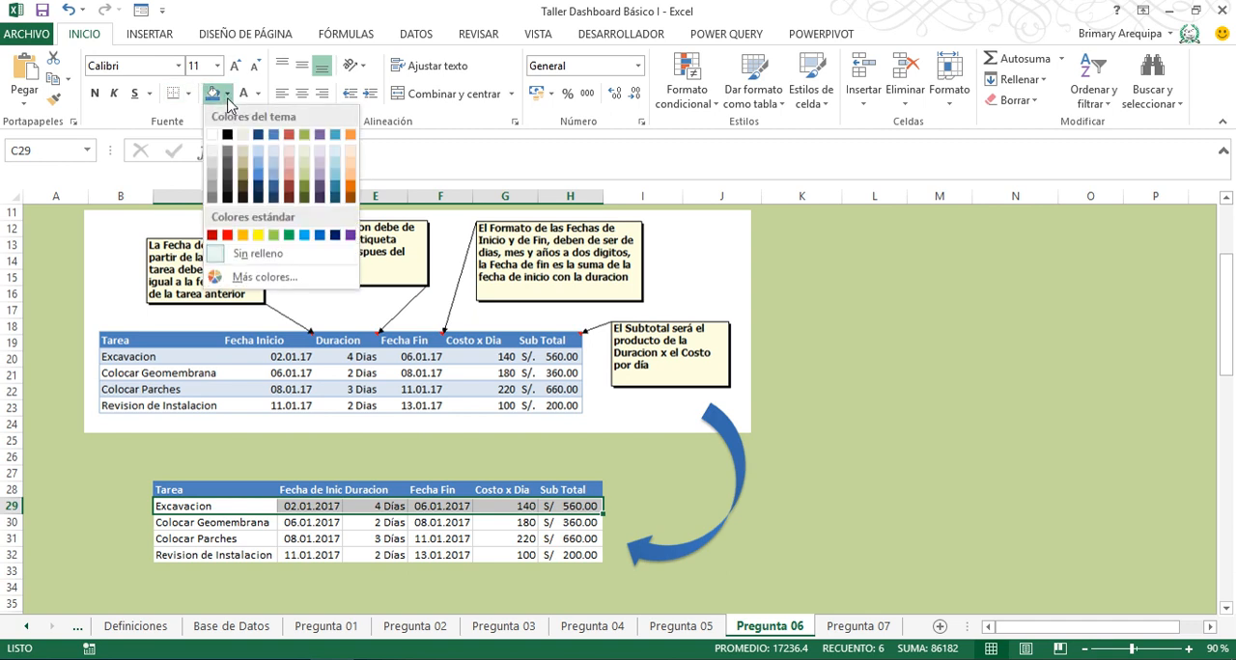
click(258, 155)
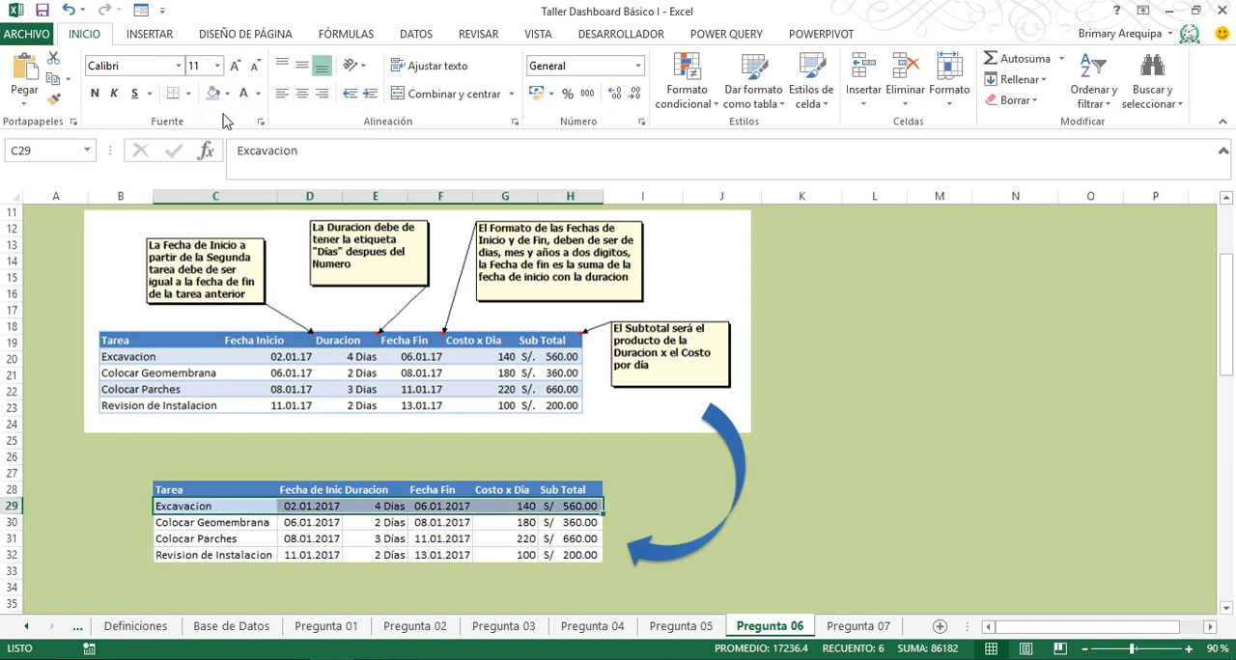
- Add a thin dark blue outline border around the Excavacion row C29:H29
click(188, 94)
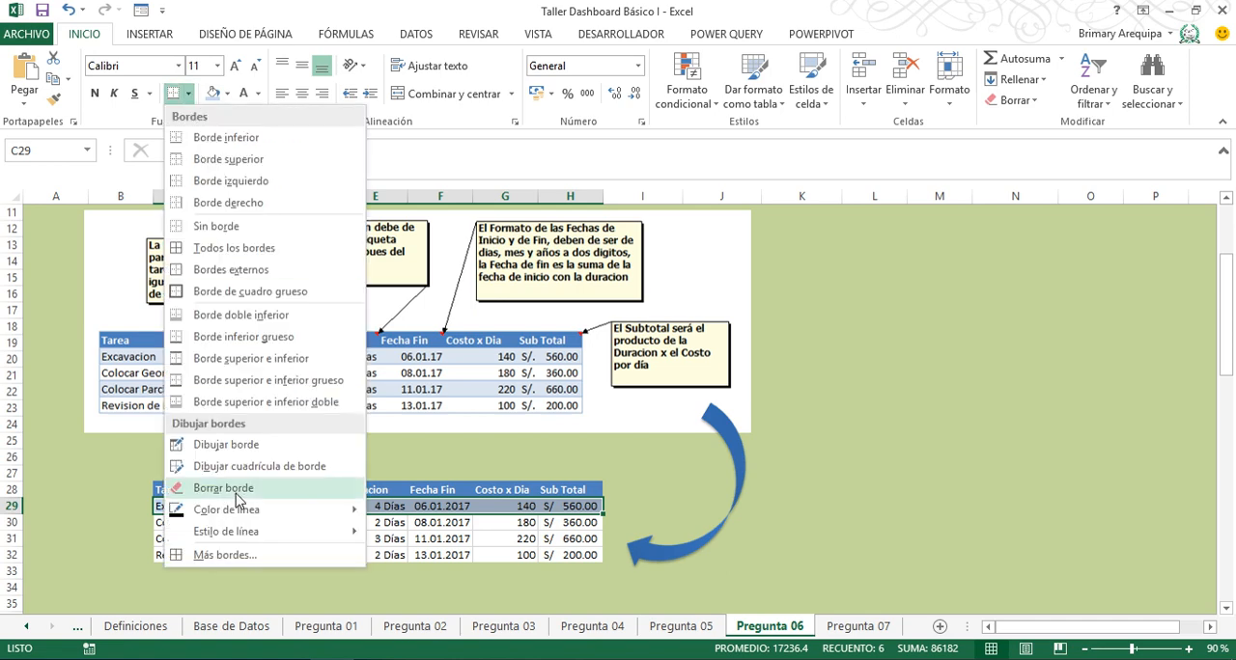
click(245, 554)
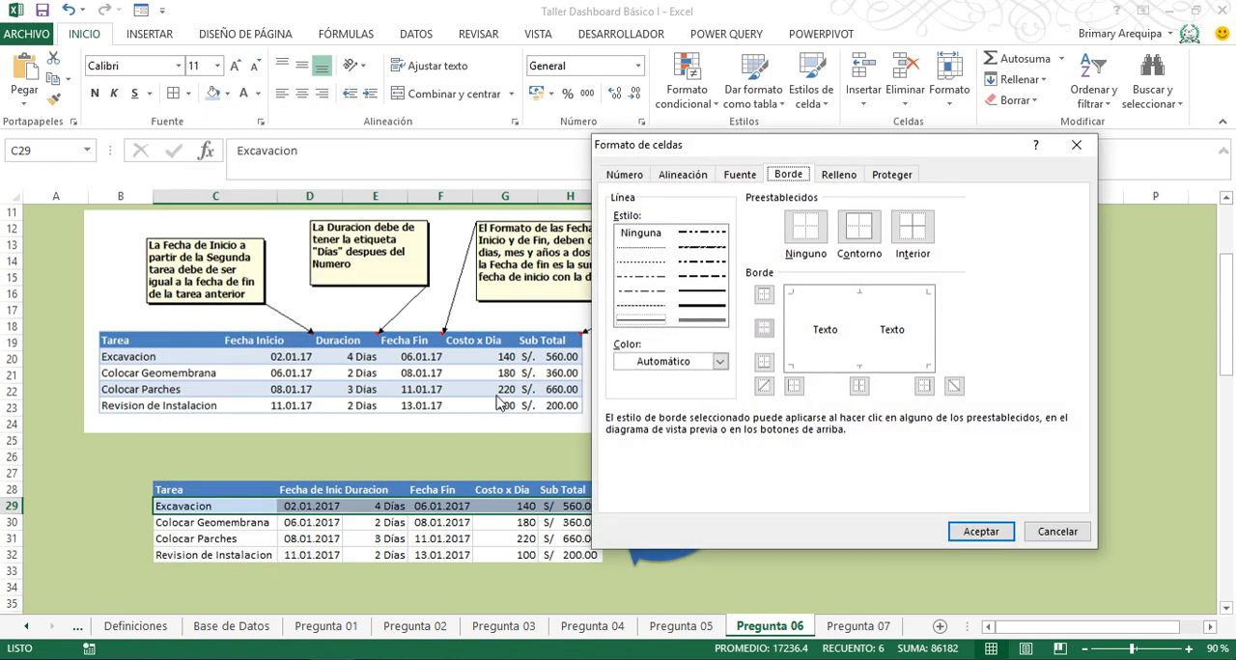
click(720, 362)
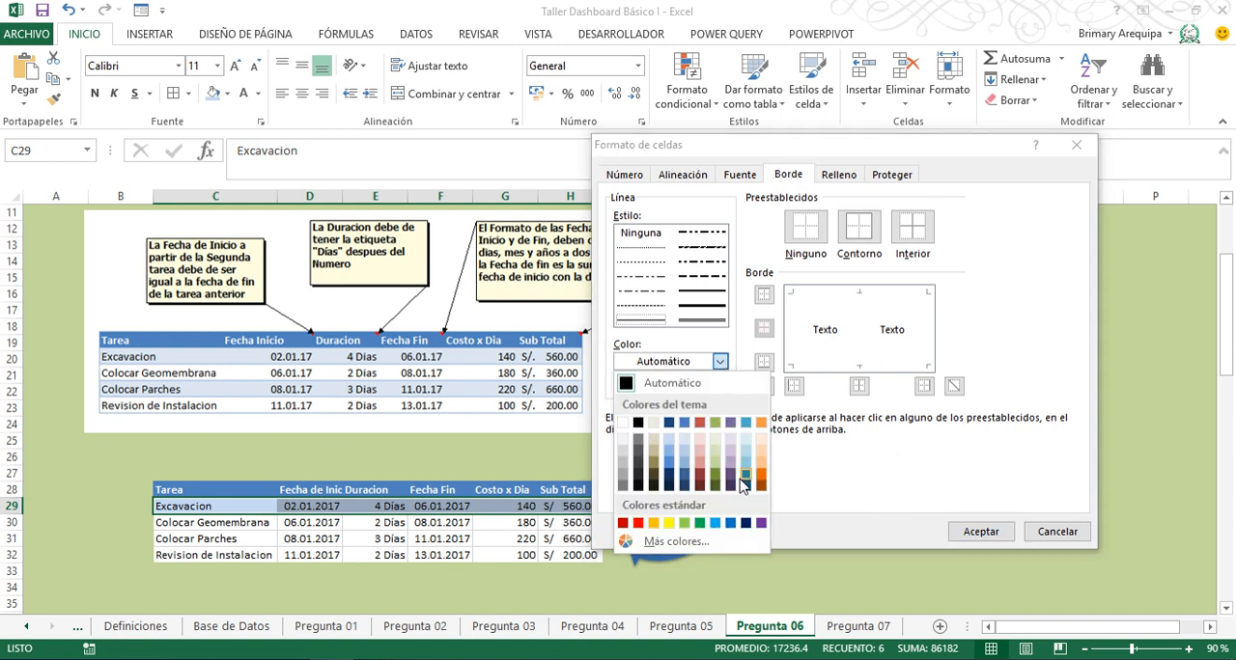
click(685, 485)
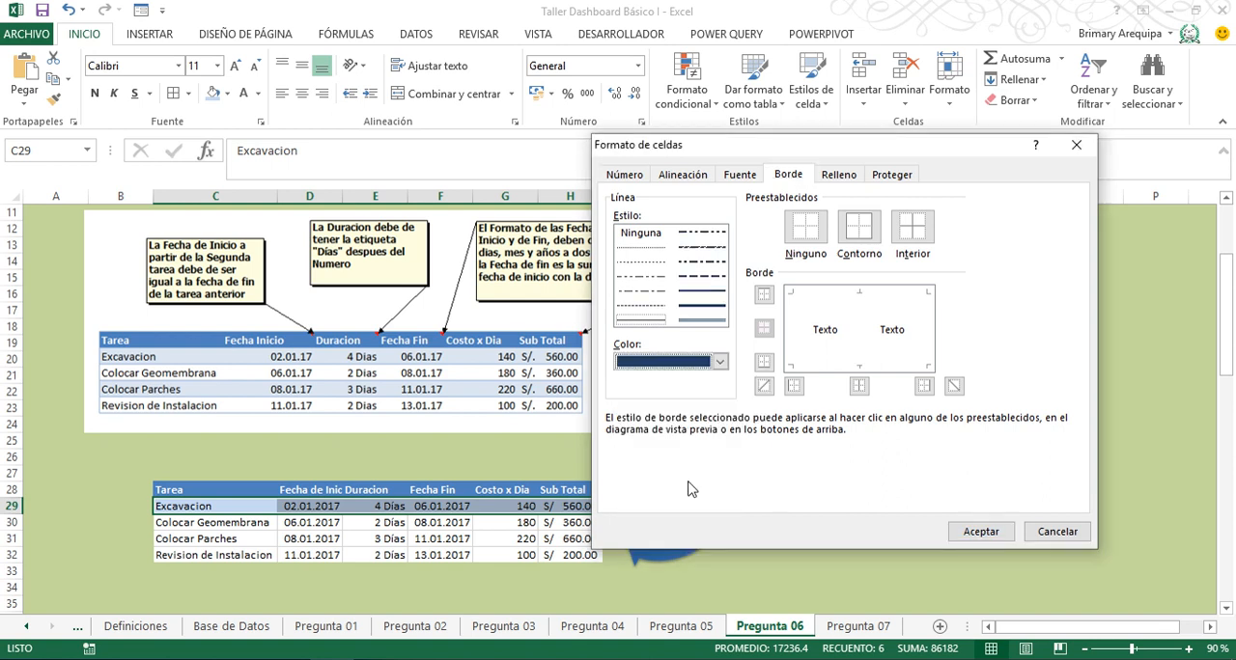
click(858, 232)
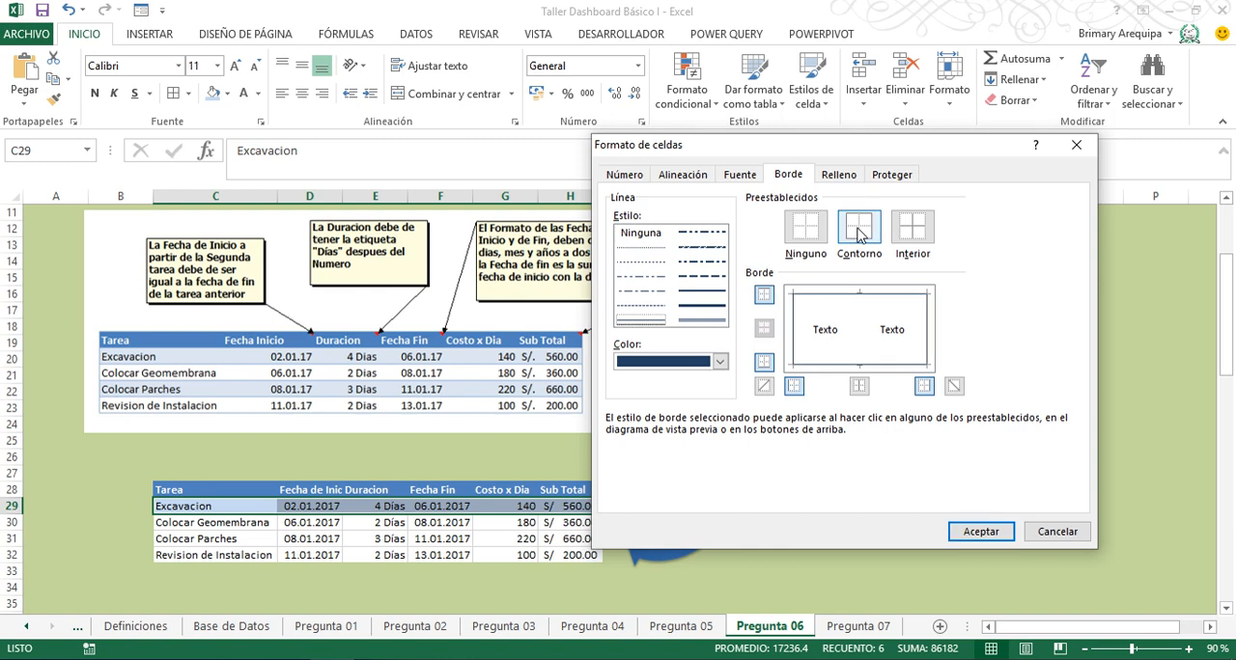
click(975, 537)
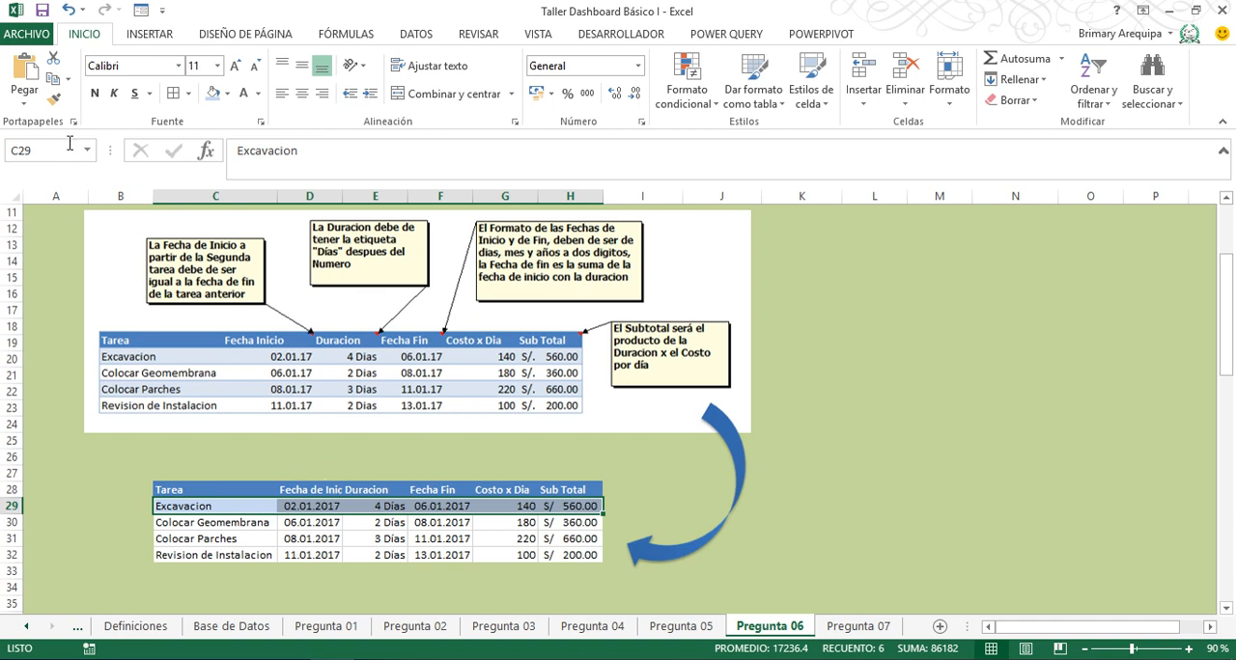
- Copy the Excavacion row's formatting onto the Colocar Parches row C31:H31 with Format Painter
click(54, 99)
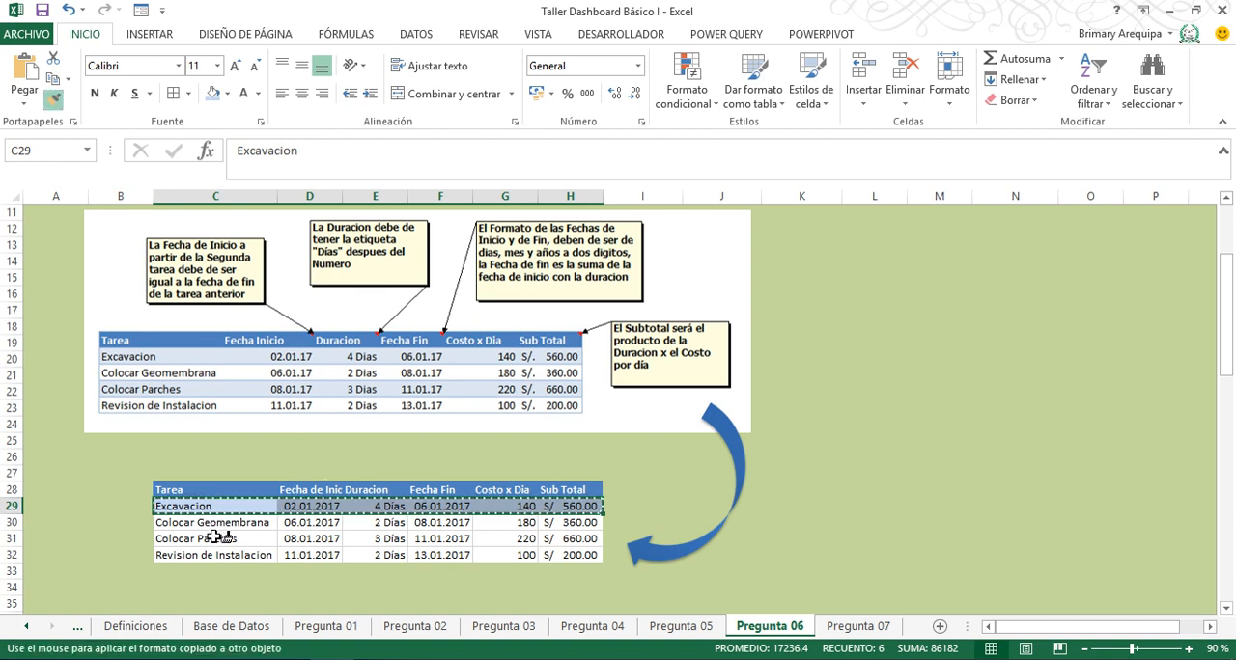
drag(217, 538, 570, 541)
click(796, 593)
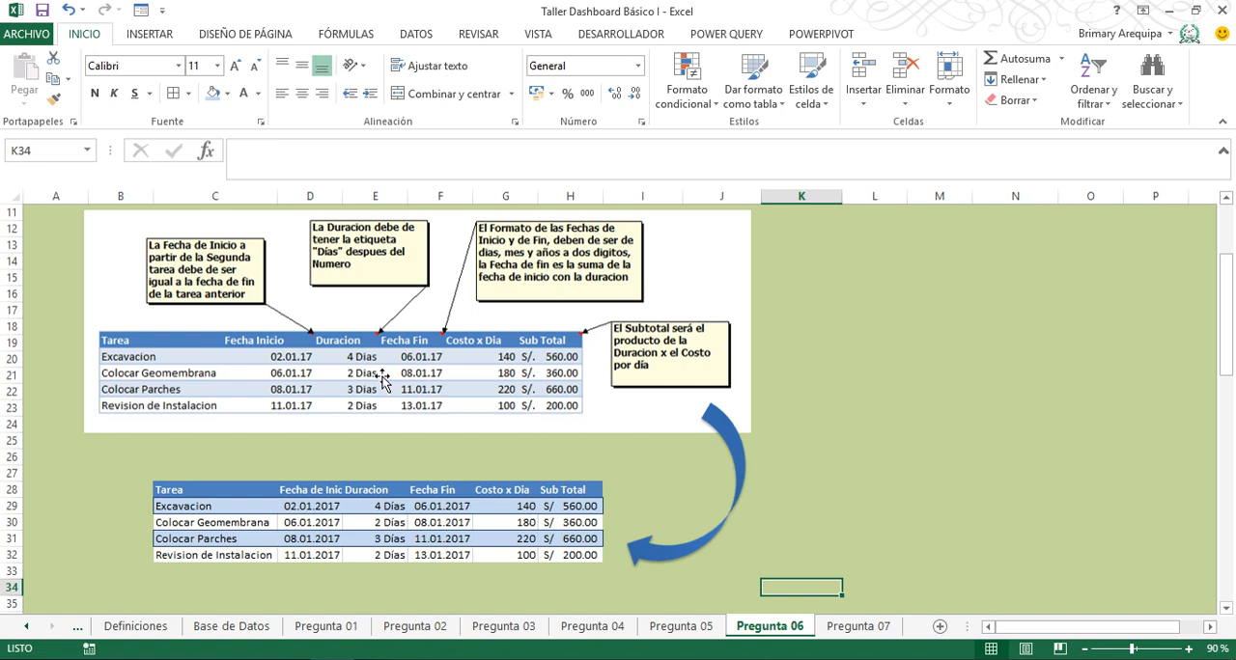
- On the Pregunta 07 sheet, start a blank custom number format for the attendance table's header cells E21:L21
click(858, 626)
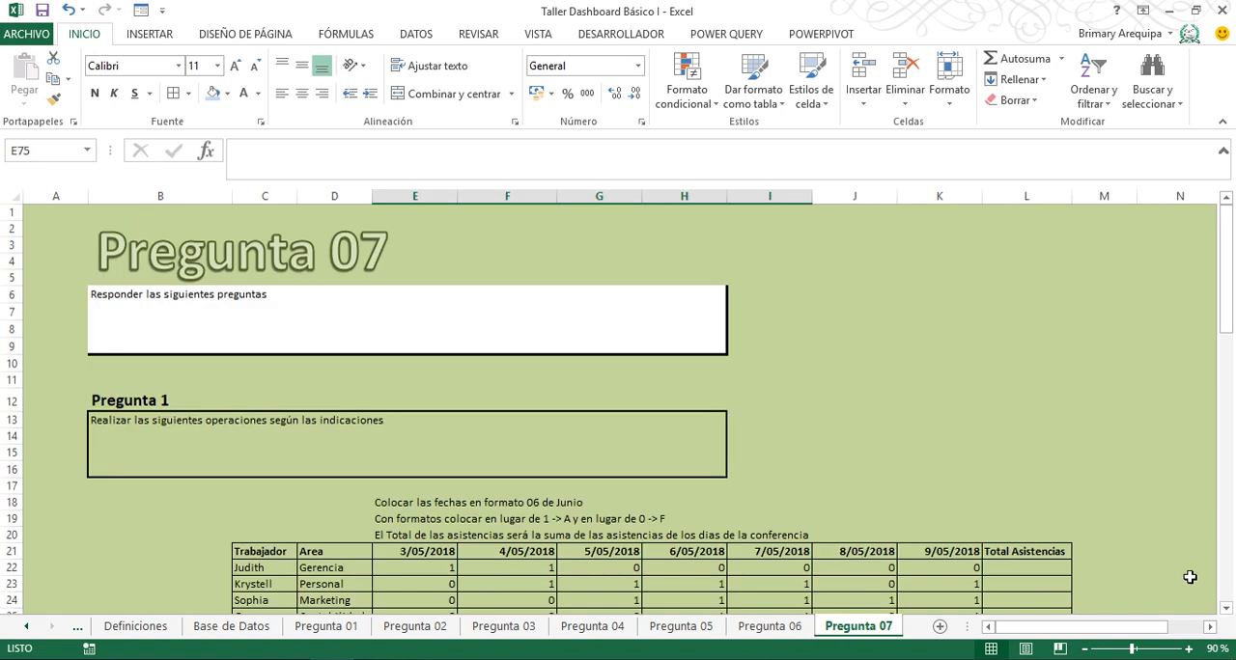
click(1227, 609)
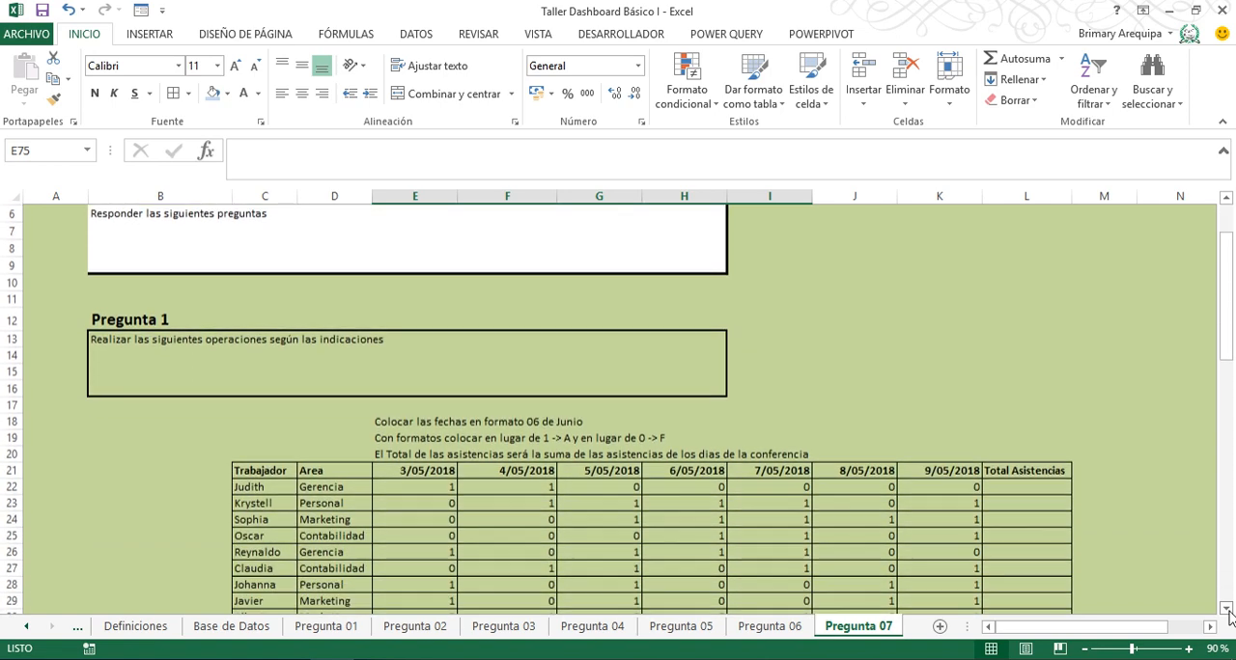
click(1227, 610)
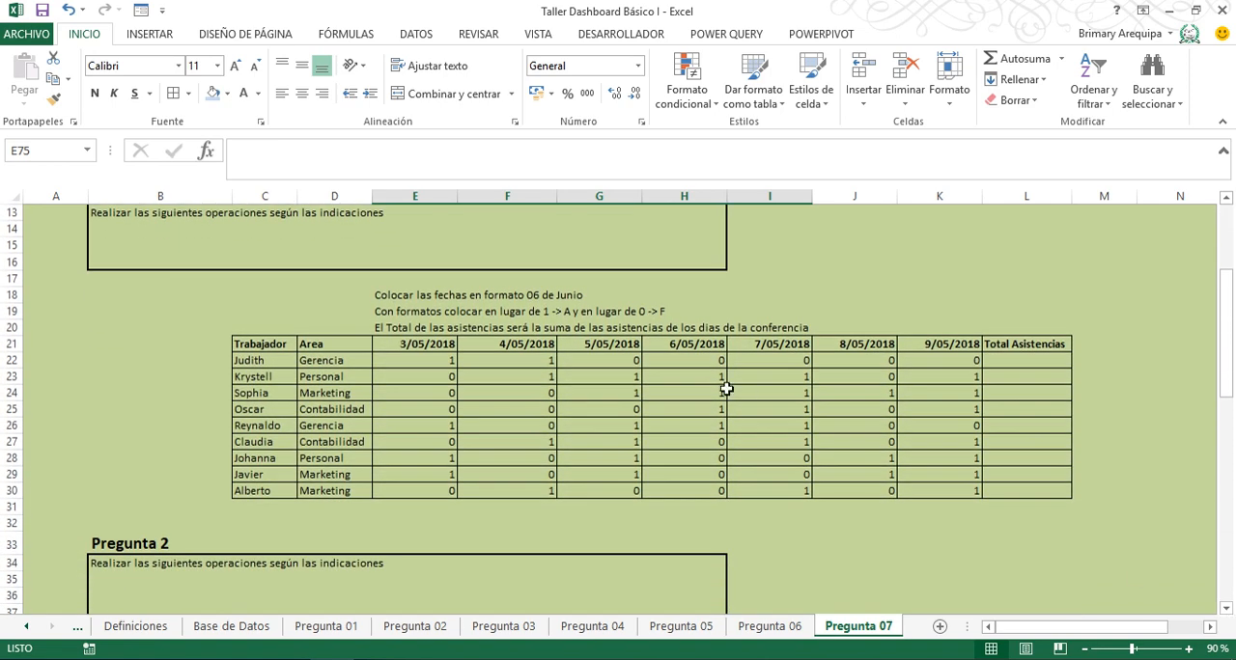
click(408, 349)
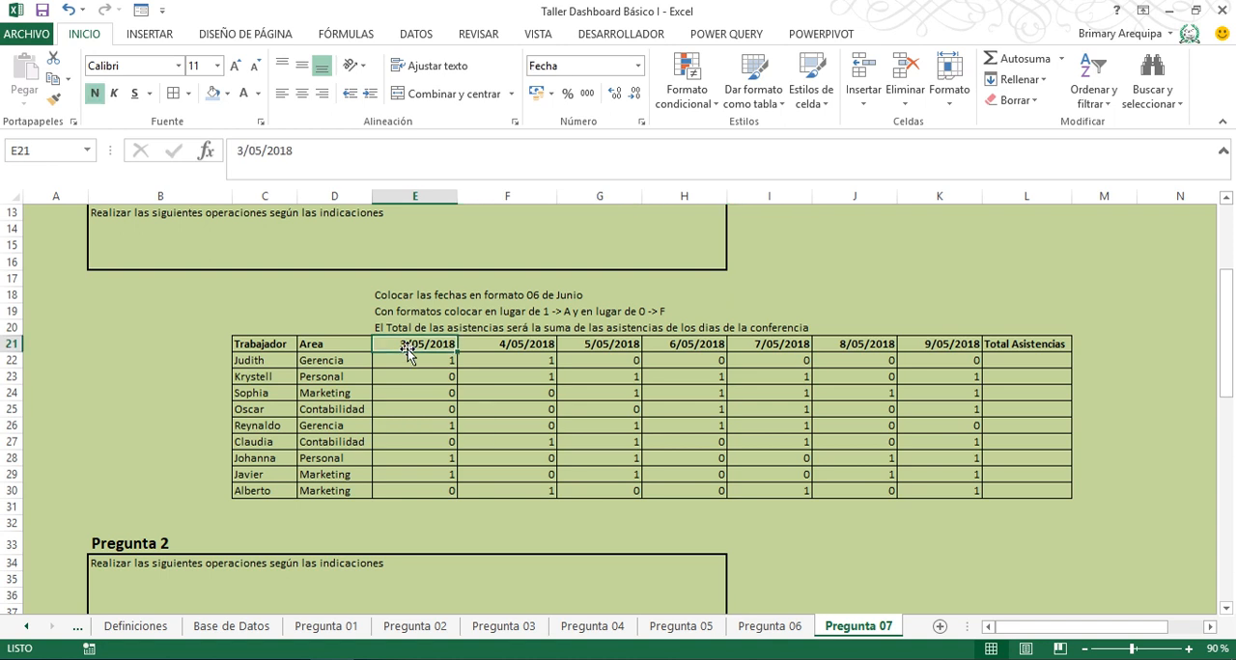
key(ctrl+shift+Right)
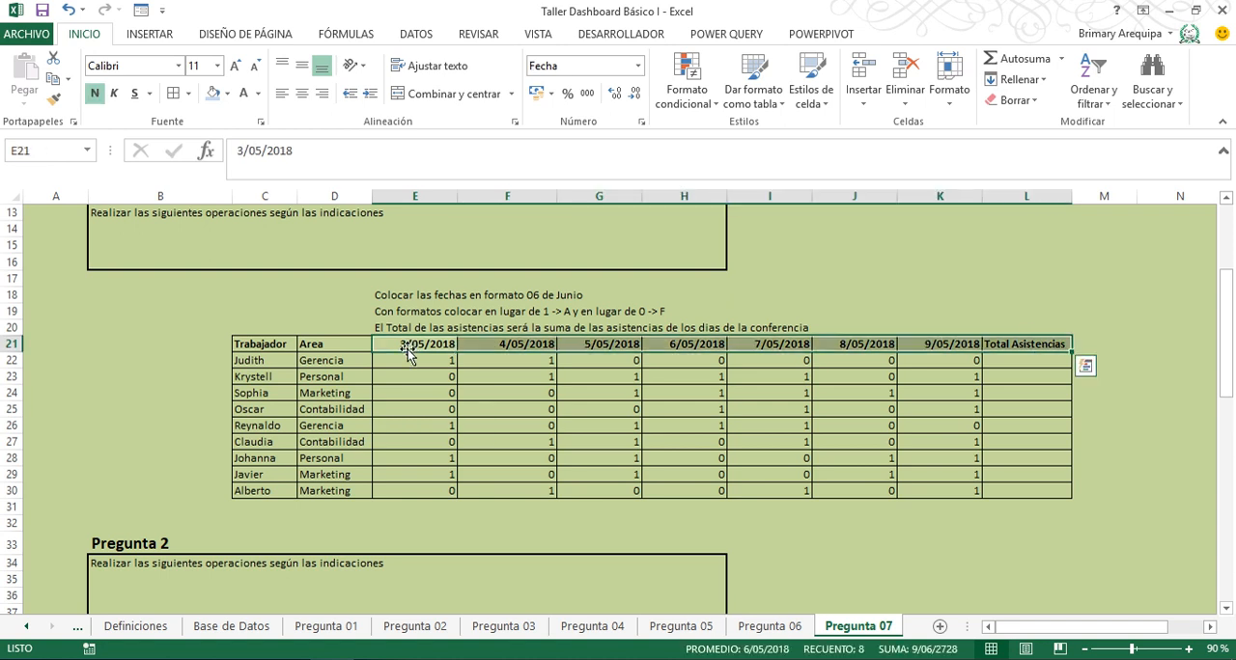
click(638, 67)
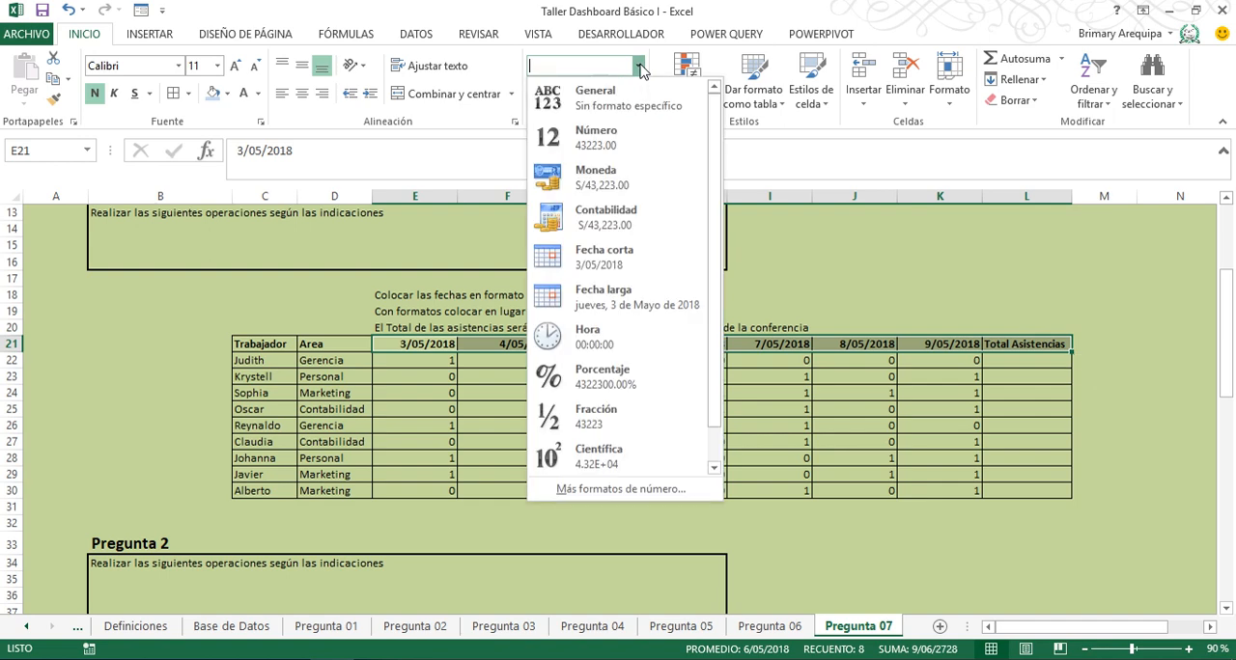
click(618, 490)
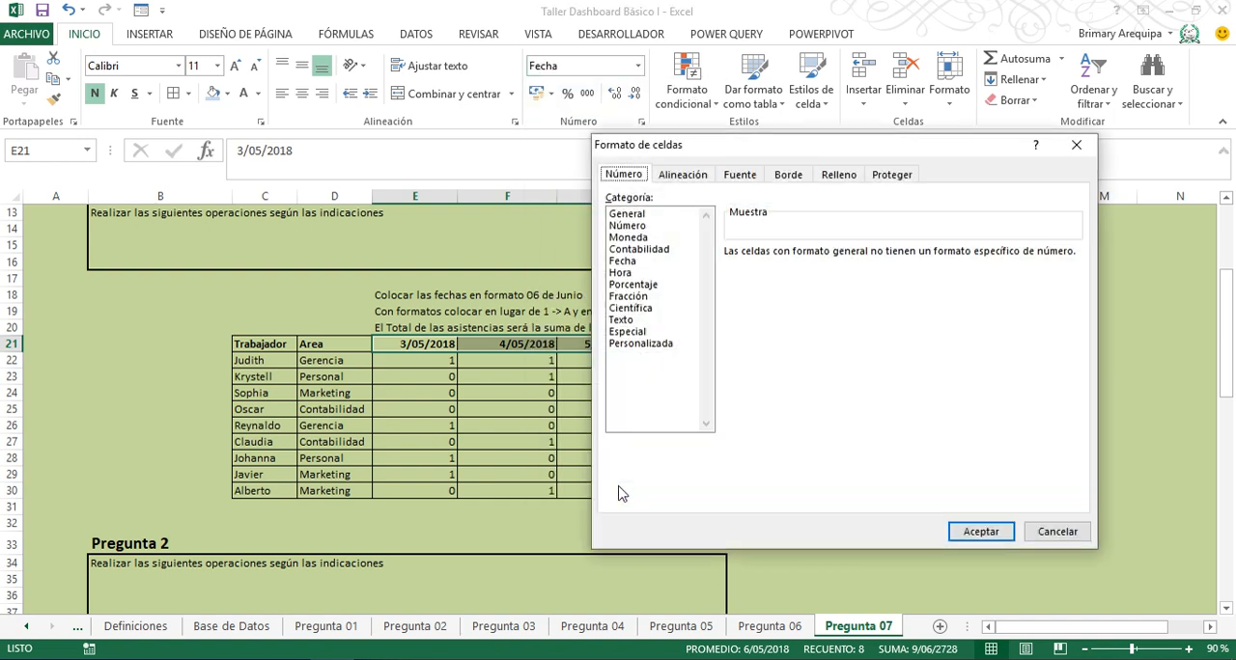
click(653, 348)
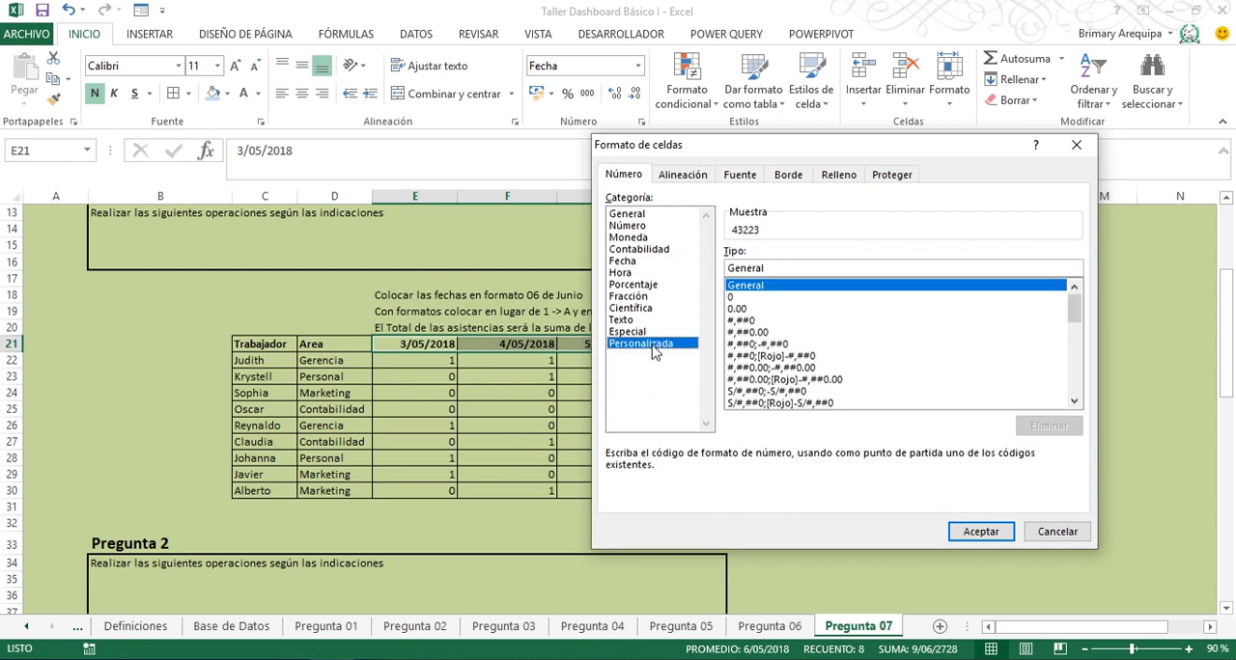
click(775, 271)
key(BackSpace)
key(BackSpace)
key(BackSpace)
key(BackSpace)
key(BackSpace)
key(BackSpace)
key(BackSpace)
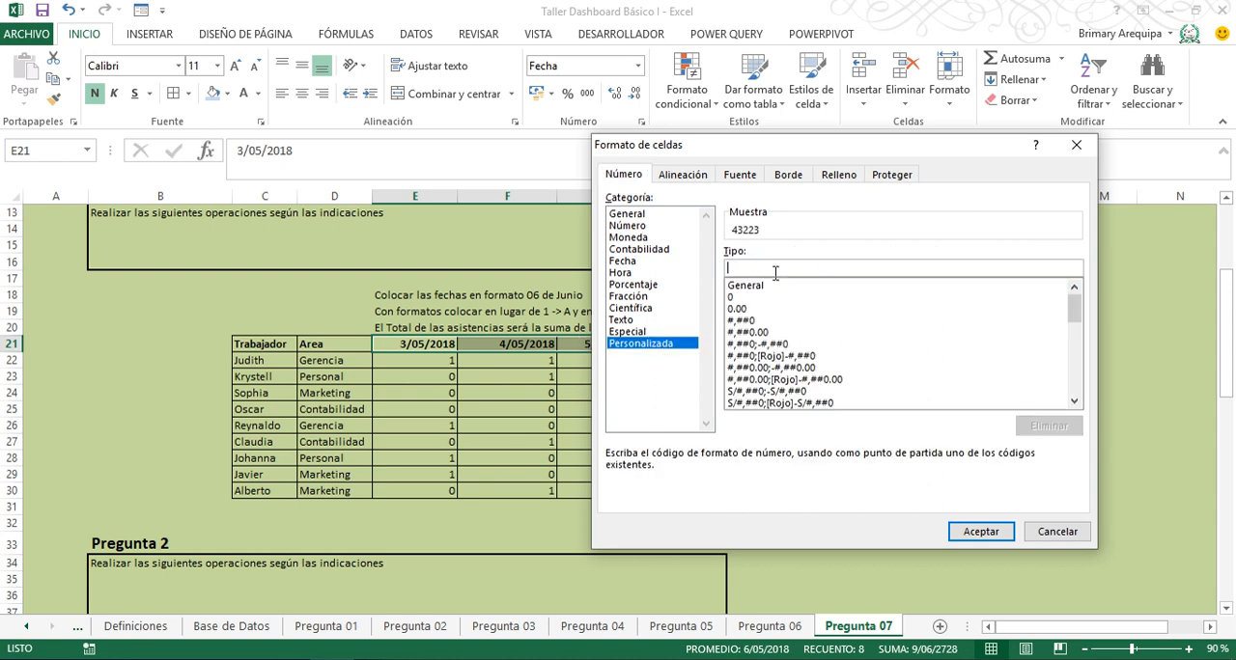
- Try a dd/mm/yyy pattern and the day codes from d to dddd in the custom format, and clear them
text(dd)
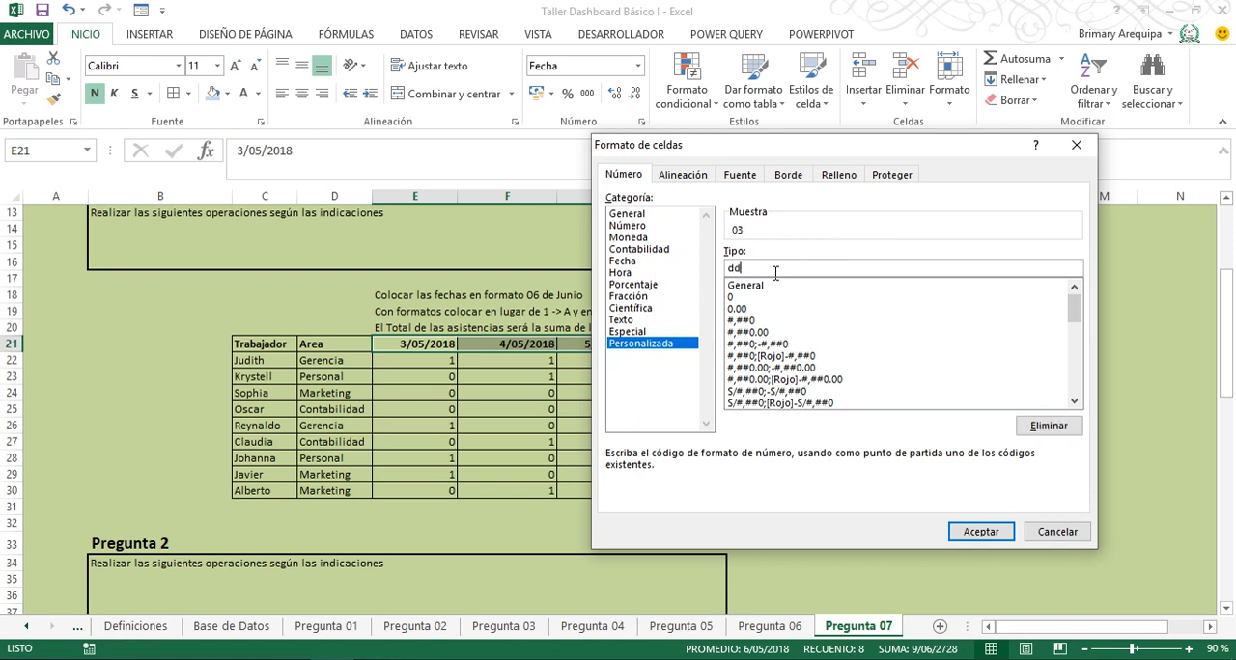
text(/mm/yyy)
key(BackSpace)
key(BackSpace)
key(BackSpace)
key(BackSpace)
key(BackSpace)
key(BackSpace)
key(BackSpace)
key(BackSpace)
key(BackSpace)
key(BackSpace)
text(dddd)
key(BackSpace)
key(BackSpace)
key(BackSpace)
key(BackSpace)
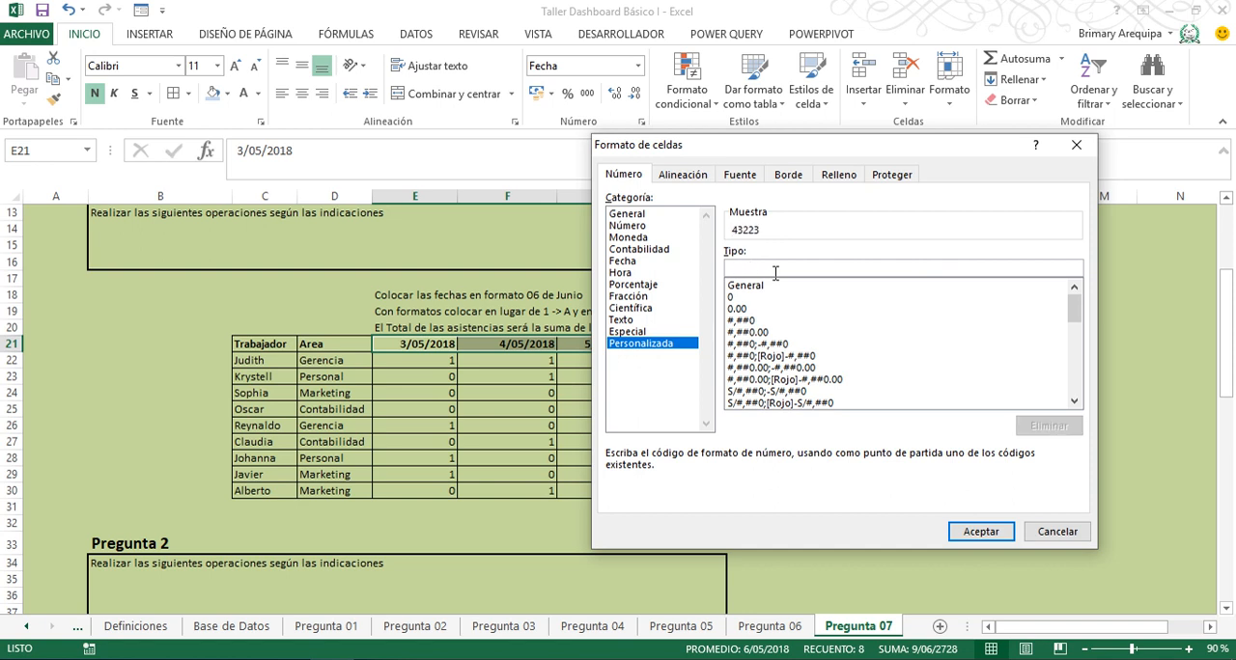
- Try the month codes m, mm and mmm in the custom format, and clear them
text(m)
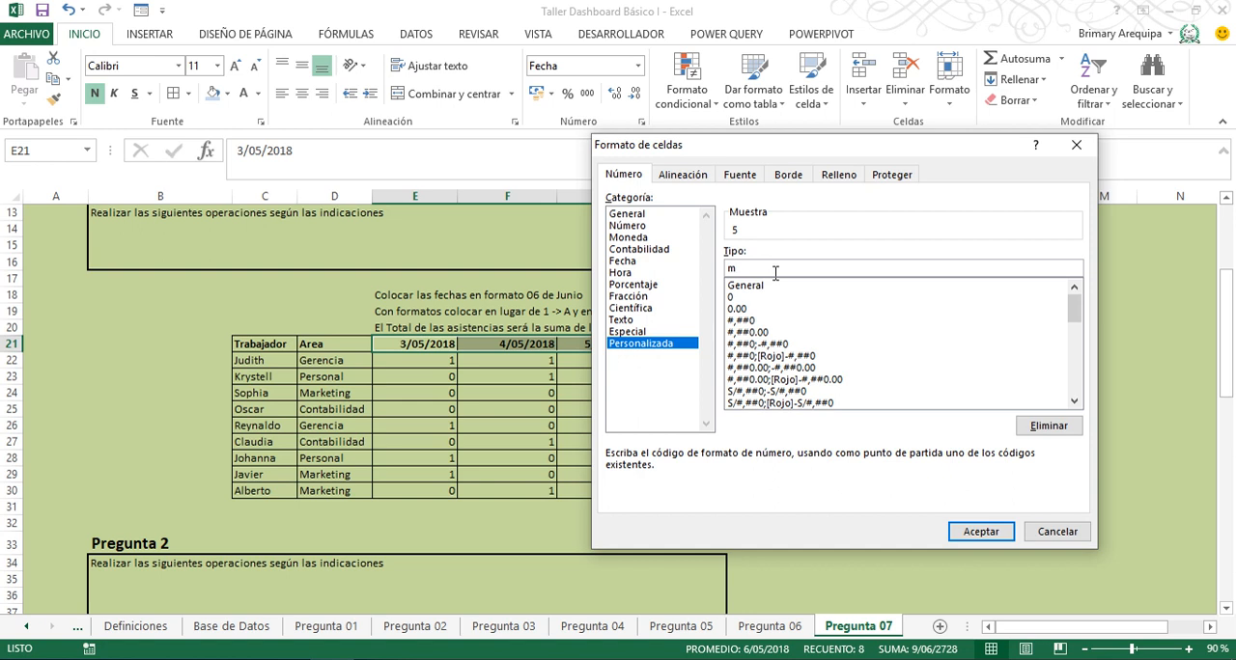
text(mm)
key(BackSpace)
key(BackSpace)
key(BackSpace)
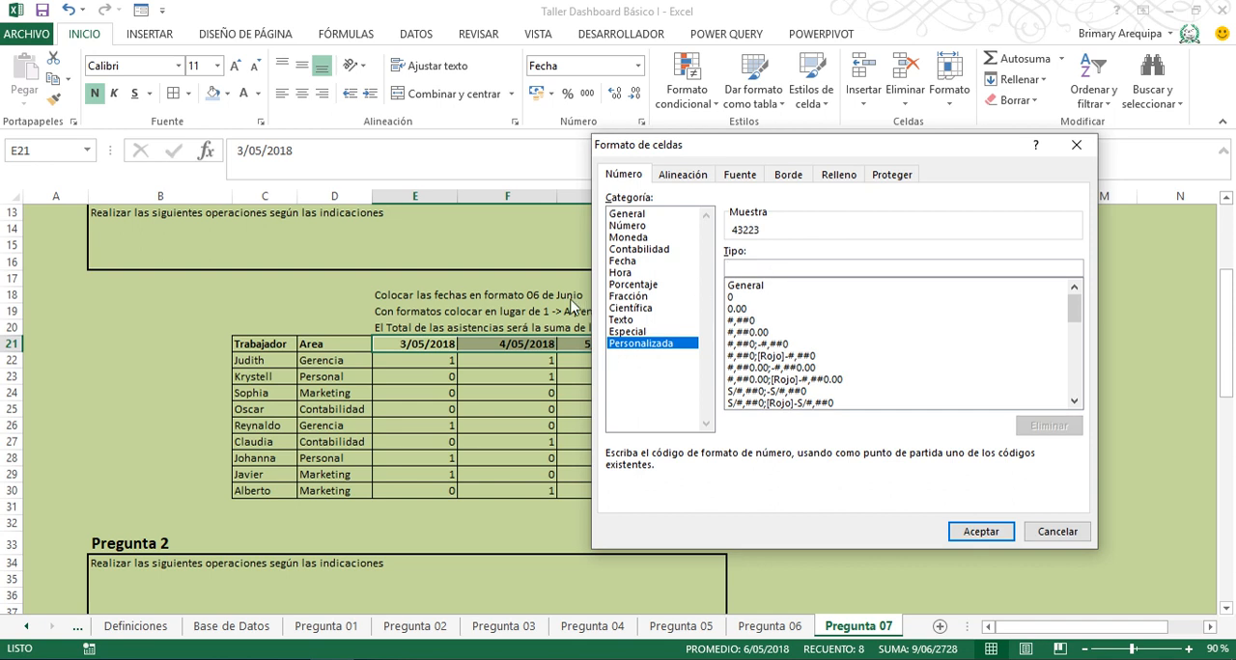
- Apply the custom format dd "de" mmmm to the header cells E21:L21
text(dd)
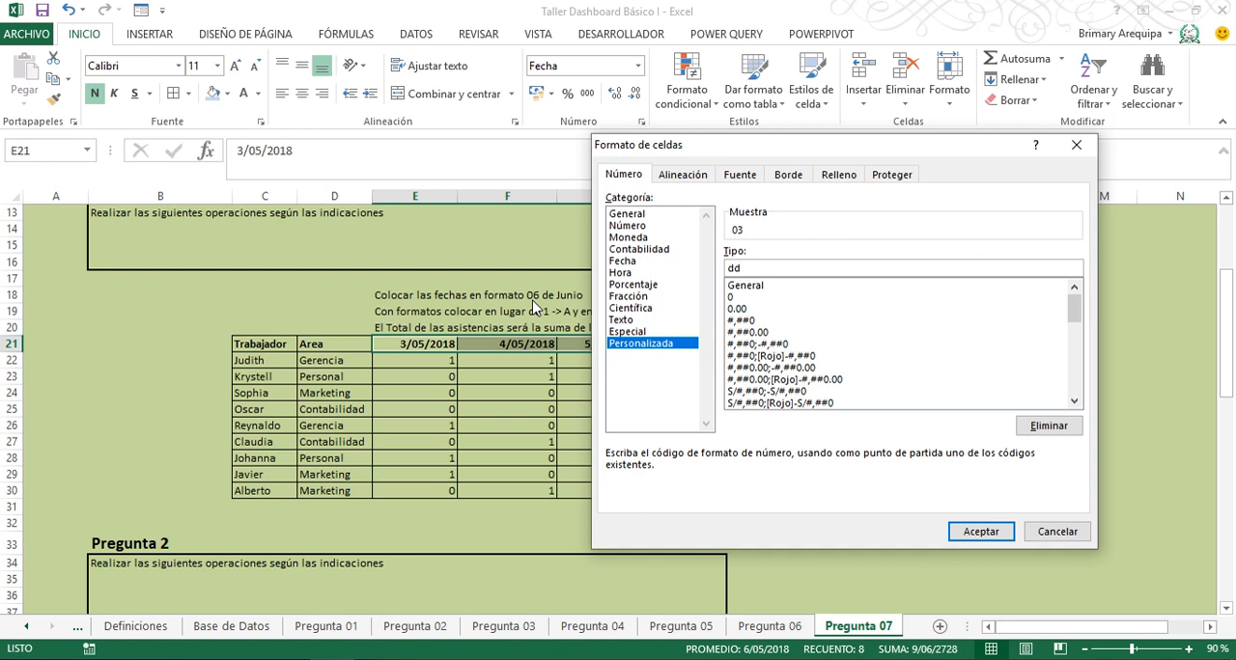
text( "de")
text(mmmm)
click(980, 532)
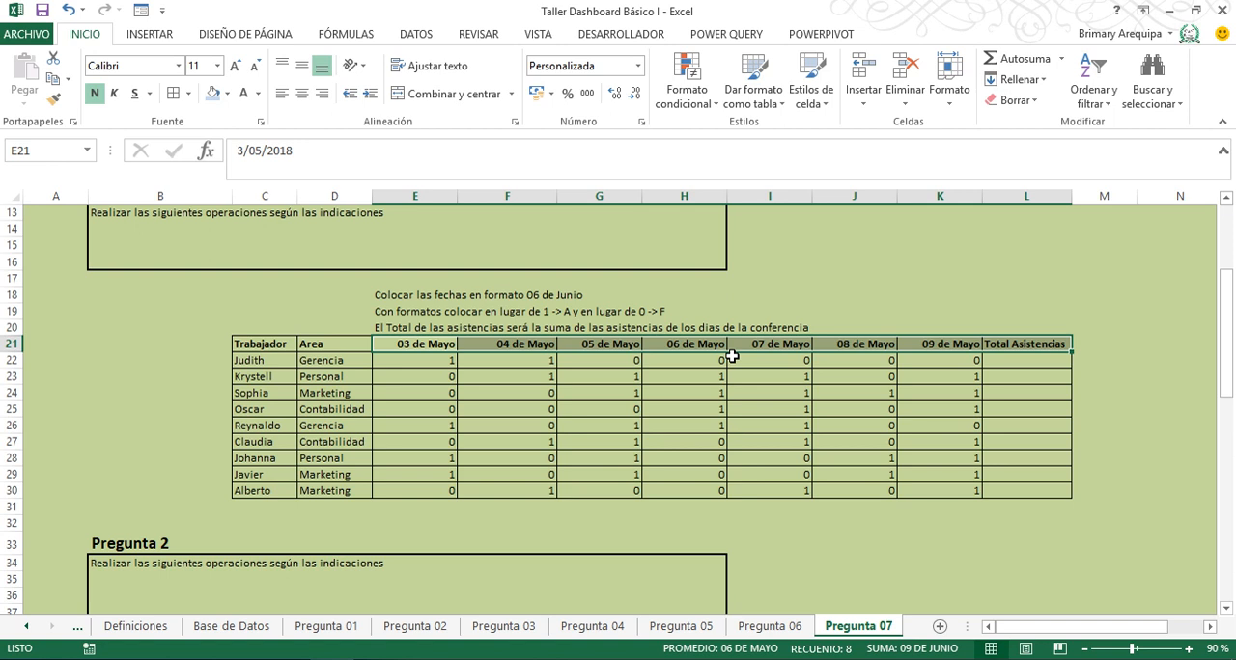
click(419, 344)
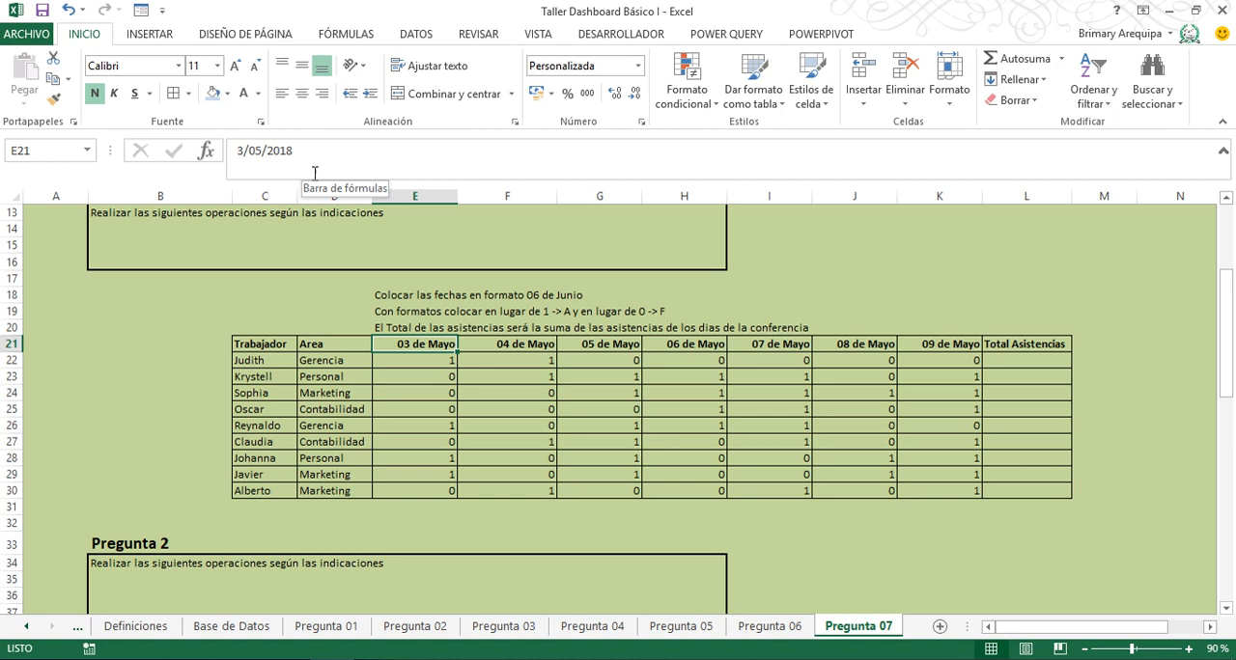
click(386, 266)
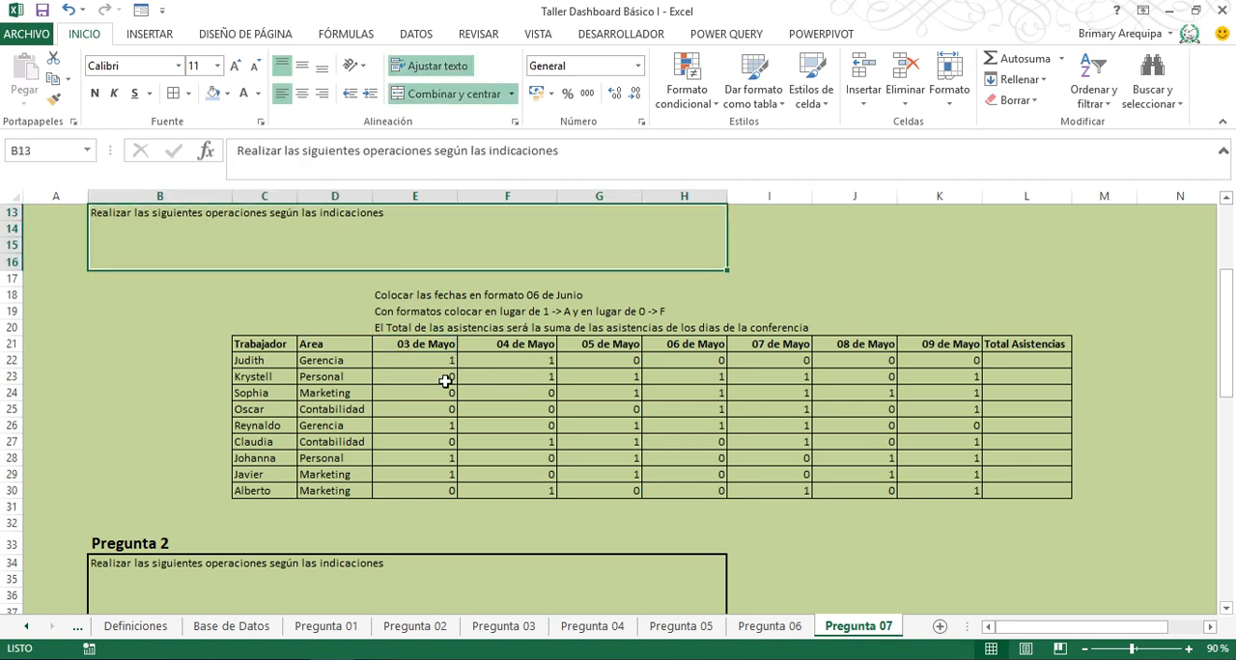
- Start a blank custom number format for the attendance values in E22:K30
click(399, 360)
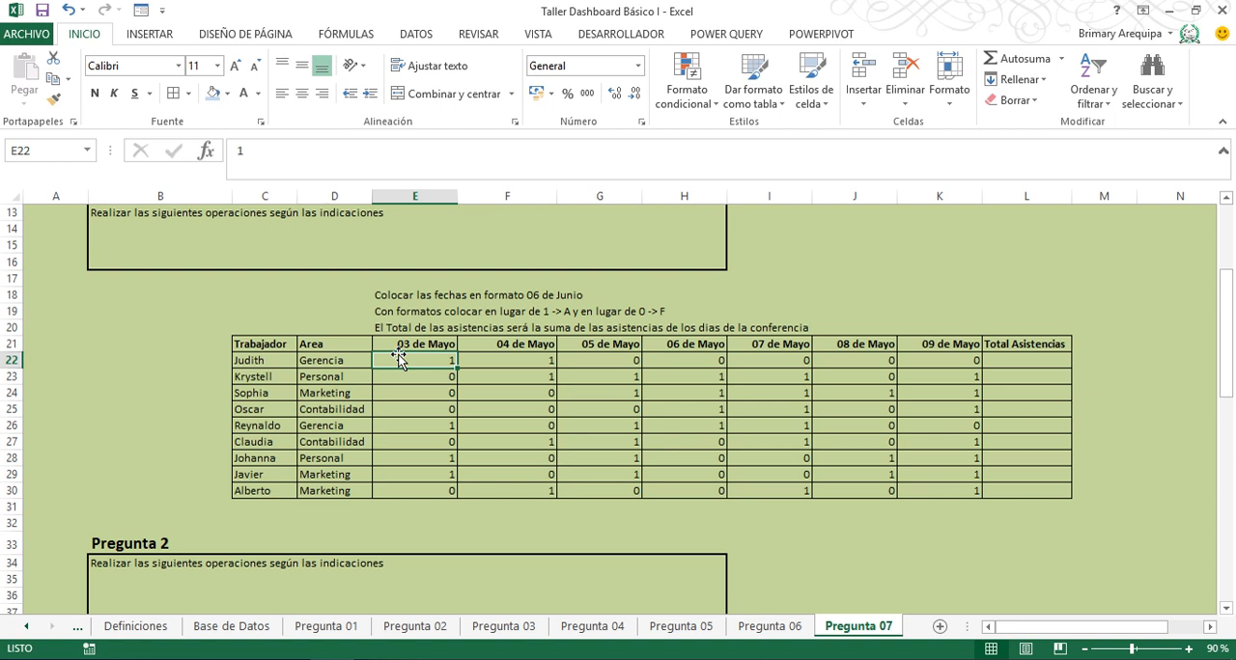
key(Right)
key(Right)
key(Left)
key(Left)
key(shift+Right)
key(shift+Right)
key(shift+Right)
key(shift+Right)
key(shift+Right)
key(shift+Right)
key(shift+Right)
key(shift+Right)
key(shift+Right)
key(shift+Left)
key(shift+Left)
key(shift+Left)
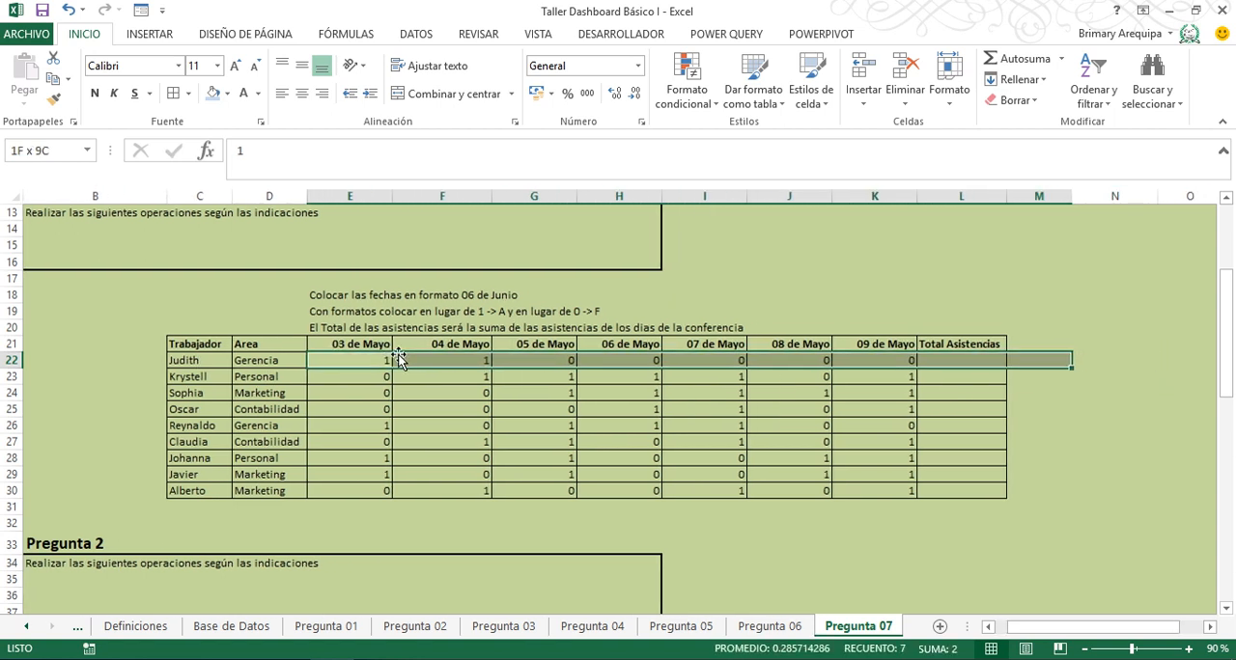
key(shift+Down)
key(shift+Down)
key(shift+Down)
key(shift+Down)
key(shift+Down)
key(shift+Down)
key(shift+Down)
key(shift+Down)
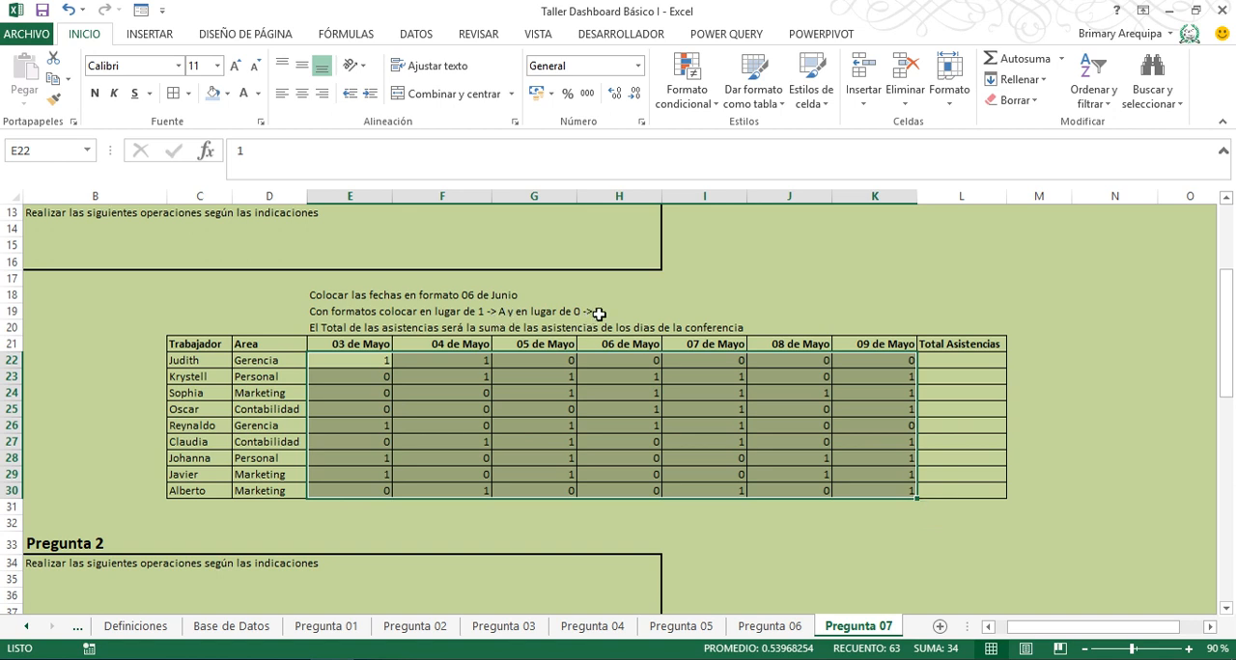
click(638, 65)
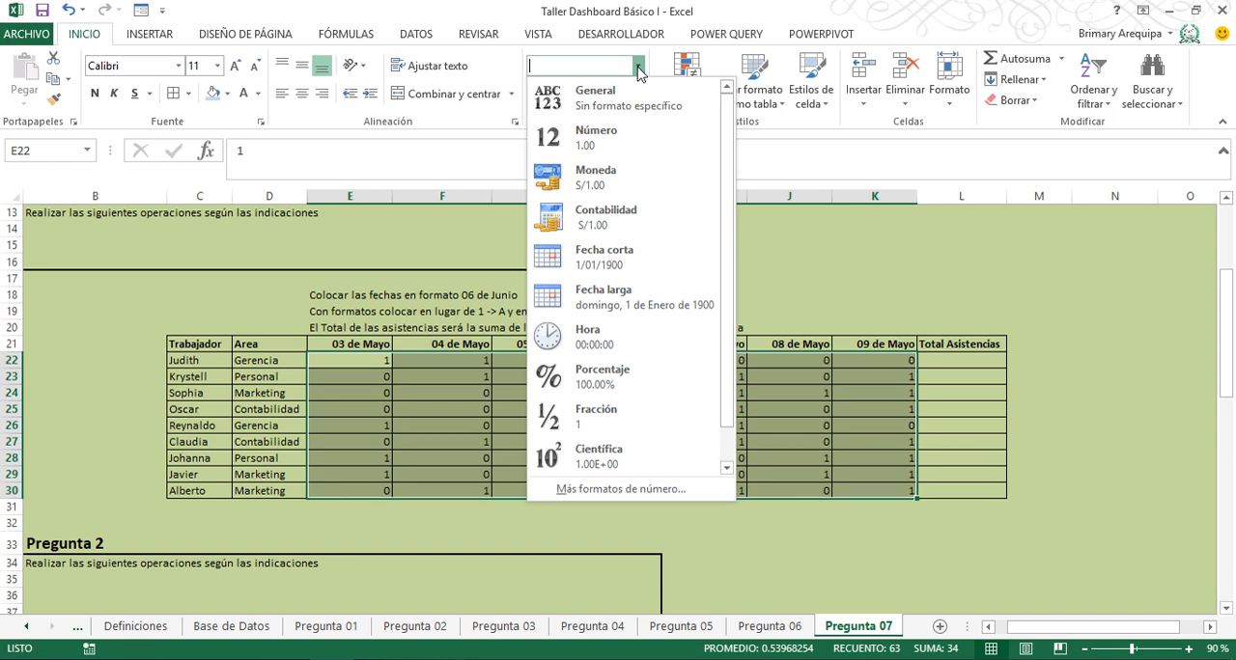
click(604, 487)
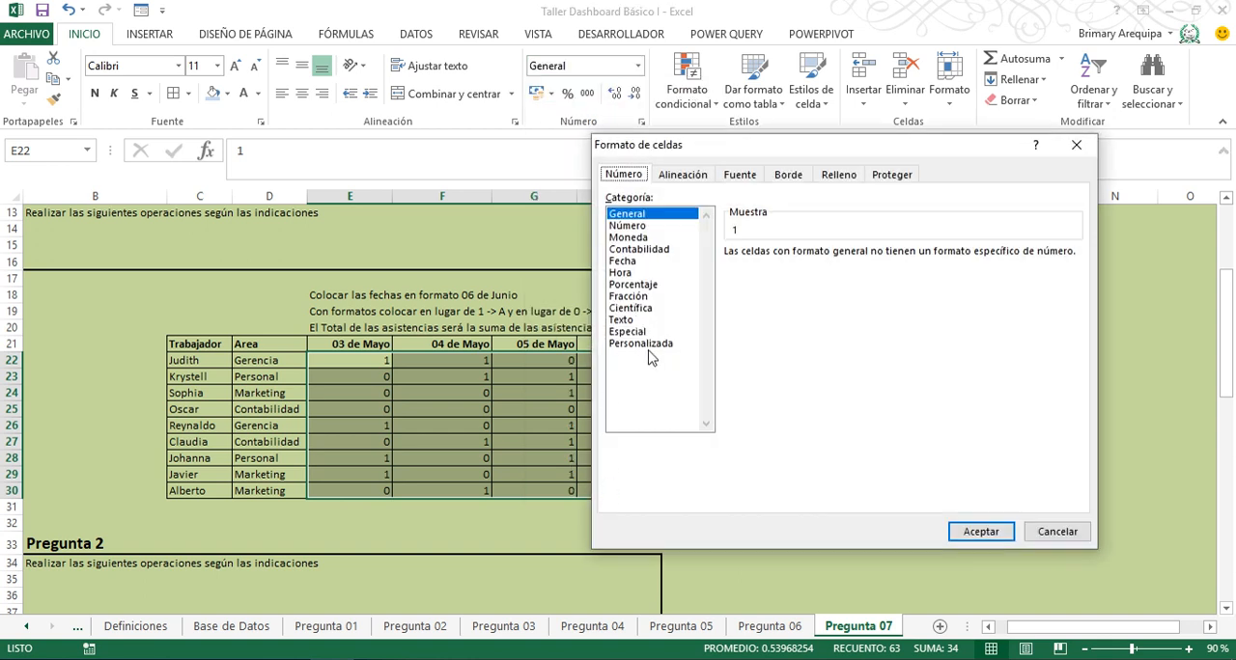
click(652, 345)
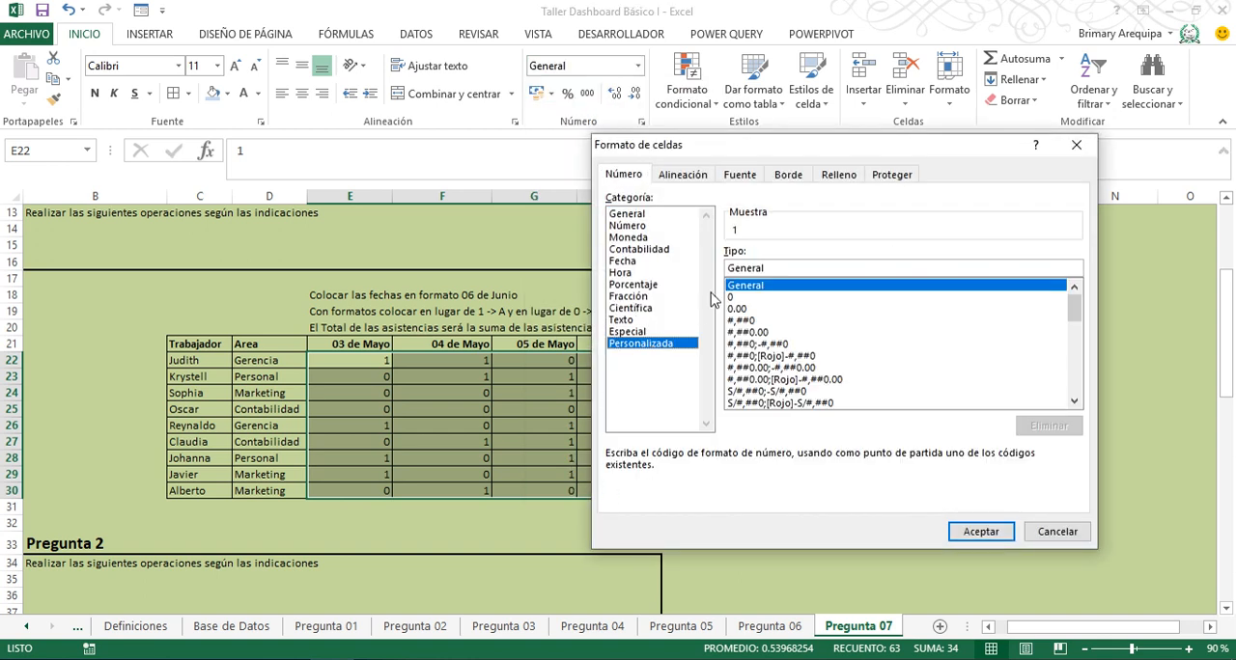
click(778, 268)
key(BackSpace)
key(BackSpace)
key(BackSpace)
key(BackSpace)
key(BackSpace)
key(BackSpace)
key(BackSpace)
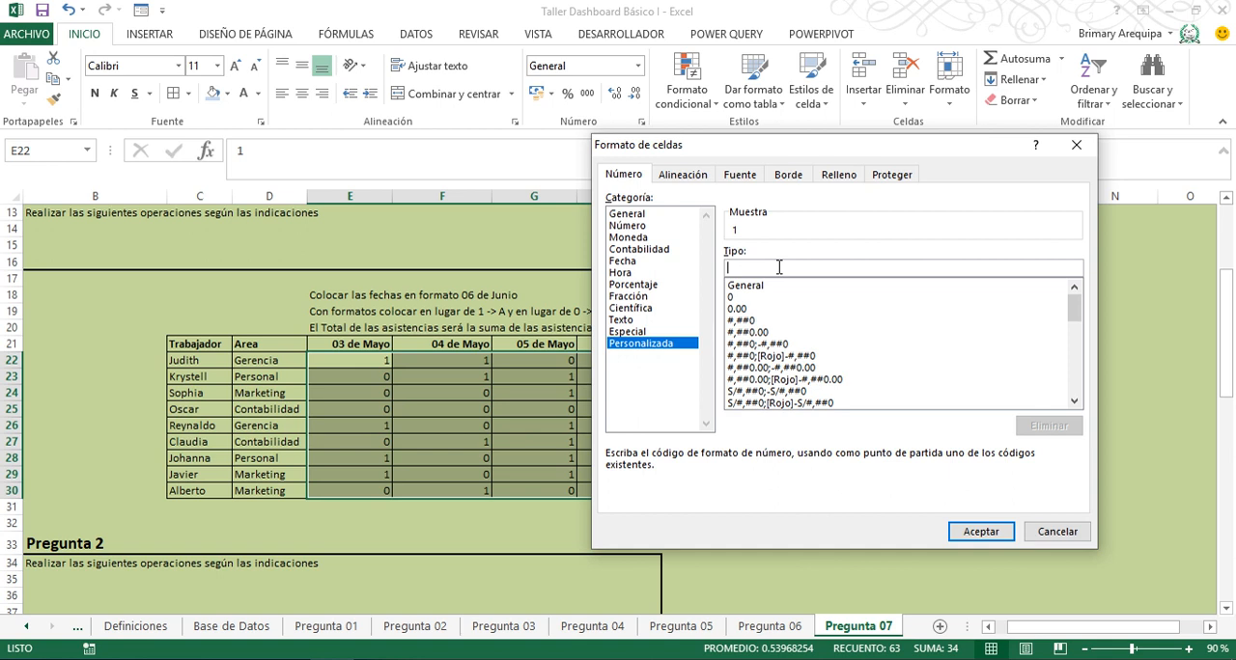
- Try to apply the custom format [=1][Azul]"A",[=0]["Rojo"]"F" to the attendance values
text(0)
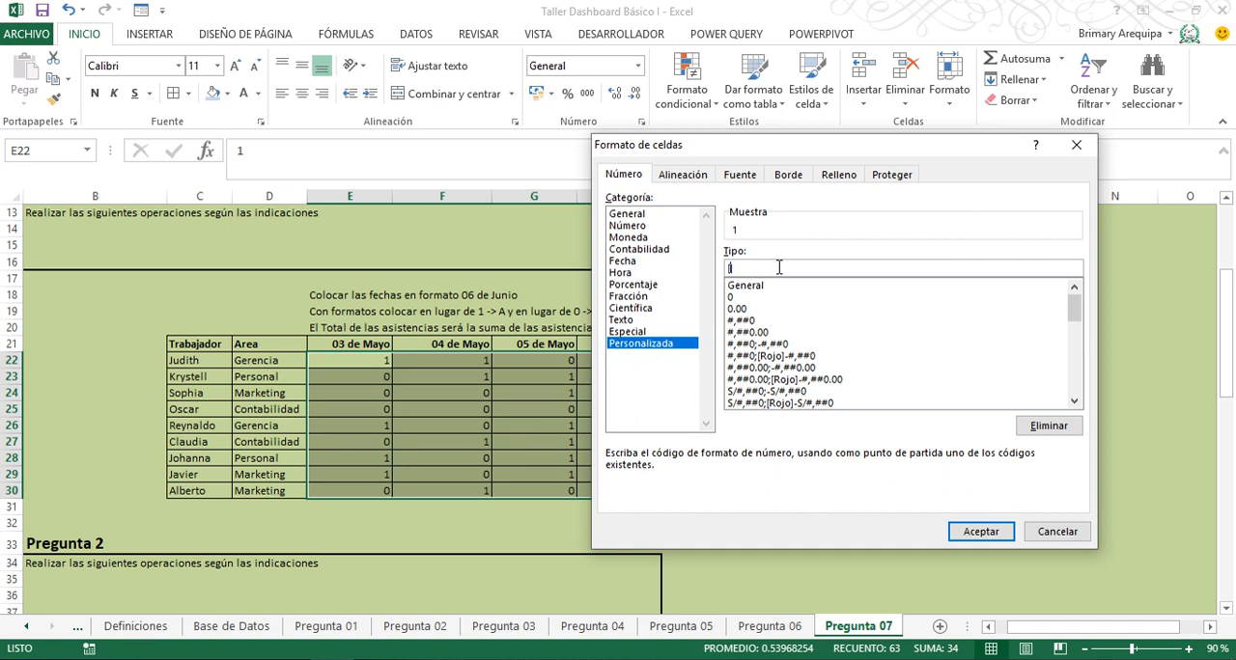
text(=)
text(1)
text(]0)
text(Azul)
text(]")
text(A")
text(,)
text([=0)
text(][])
text(Col)
key(BackSpace)
key(BackSpace)
key(BackSpace)
text(Col)
key(BackSpace)
key(BackSpace)
key(BackSpace)
text(")
text(Rojo")
text(0)
text(0)
key(BackSpace)
key(BackSpace)
text("F")
click(982, 532)
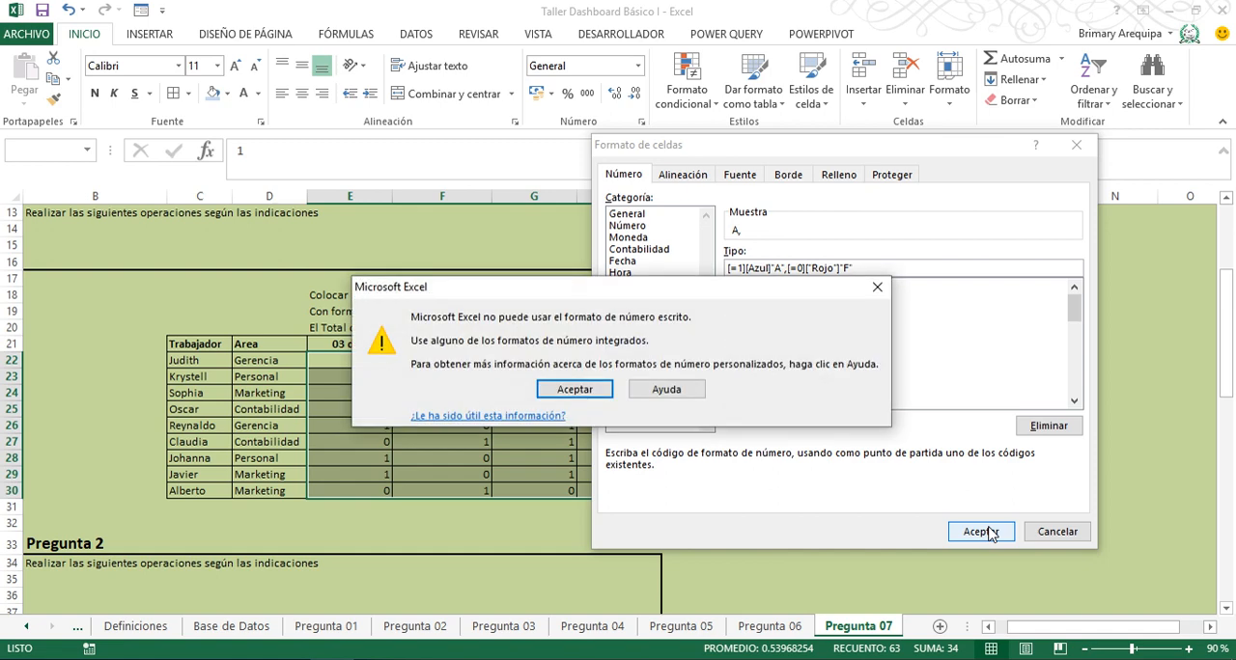
click(577, 390)
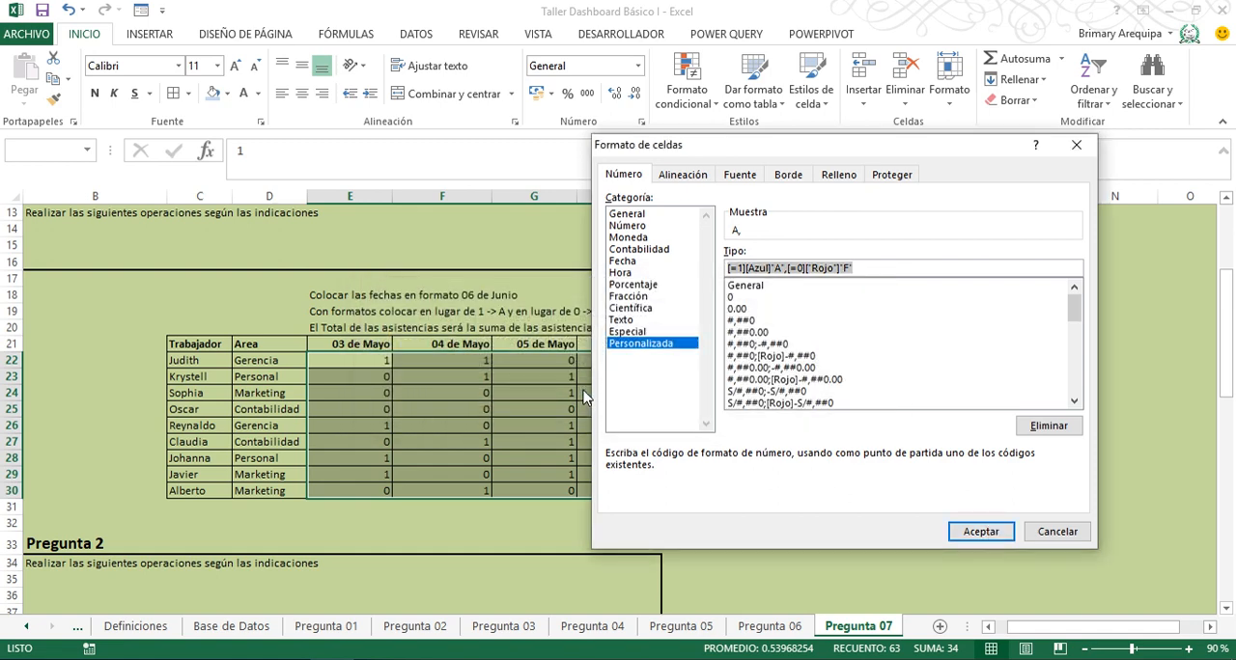
- Replace the comma between the two conditions of the custom format with a semicolon and try to apply it
click(787, 267)
click(787, 267)
key(BackSpace)
key(Delete)
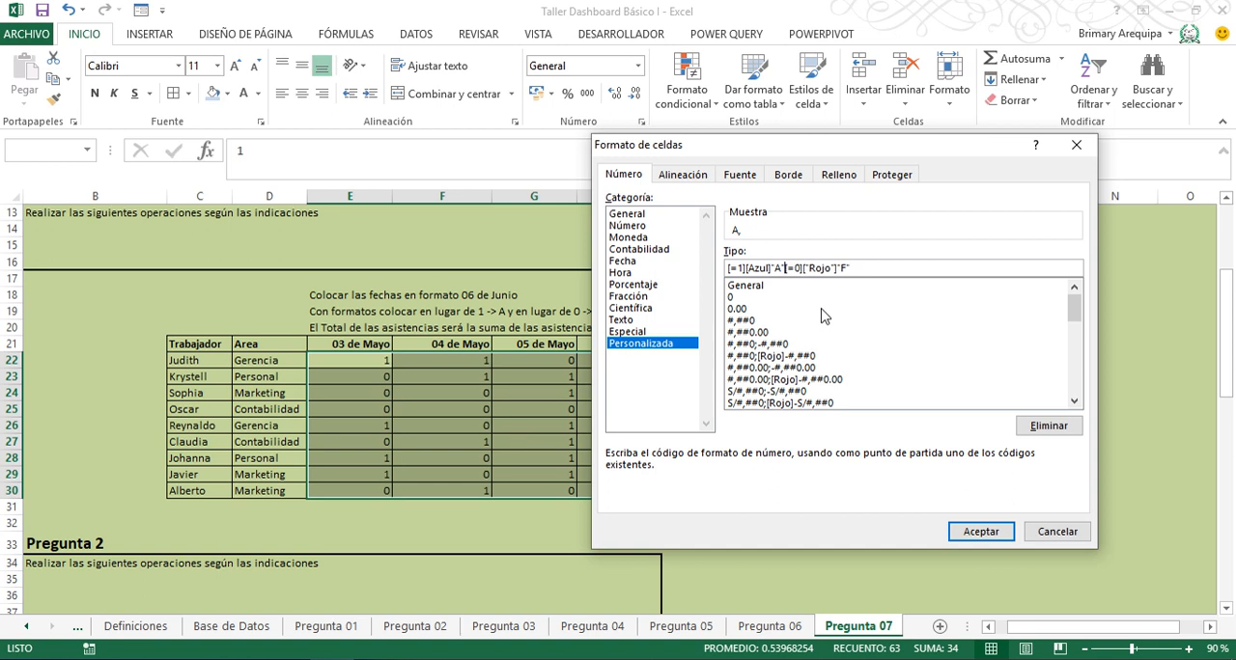
text(;)
click(977, 534)
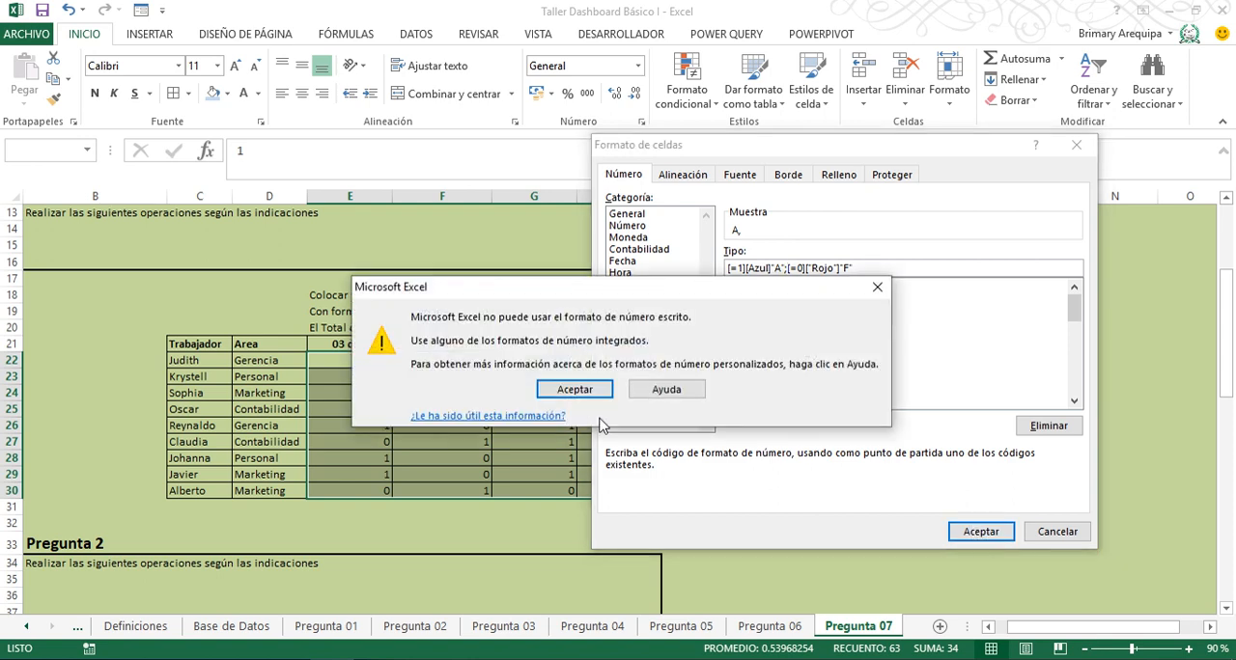
click(581, 391)
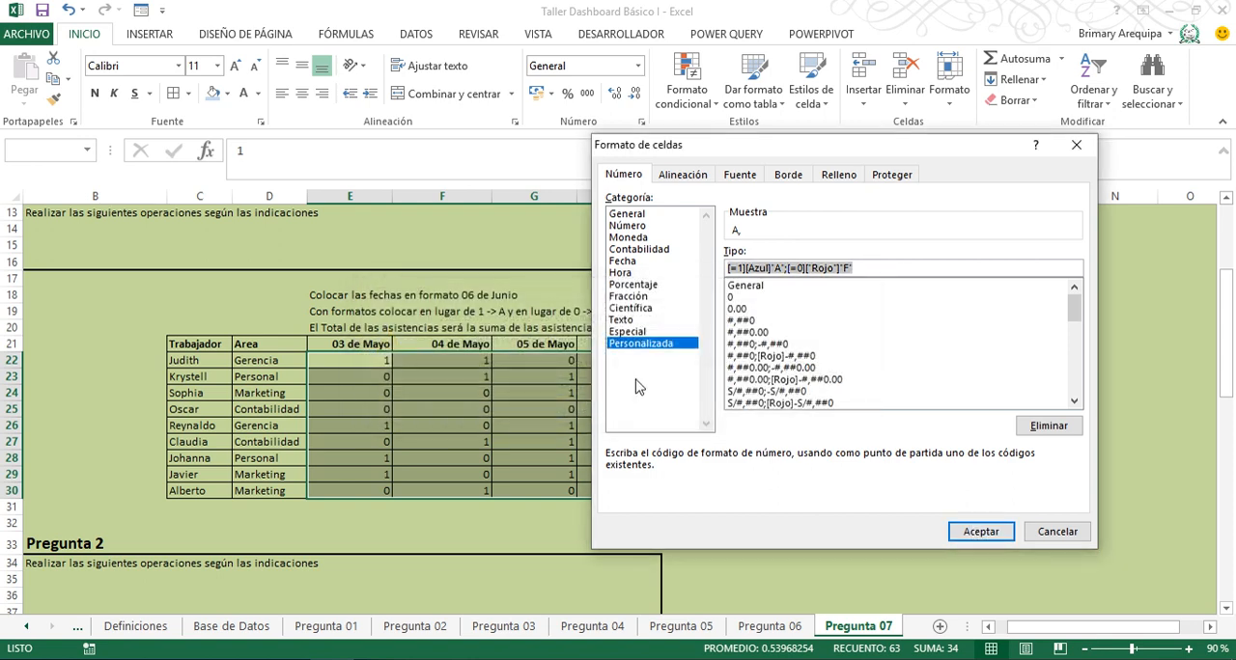
- Remove the quotation marks around the Rojo colour code and apply the custom format [=1][Azul]"A";[=0][Rojo]"F" to E22:K30
click(832, 268)
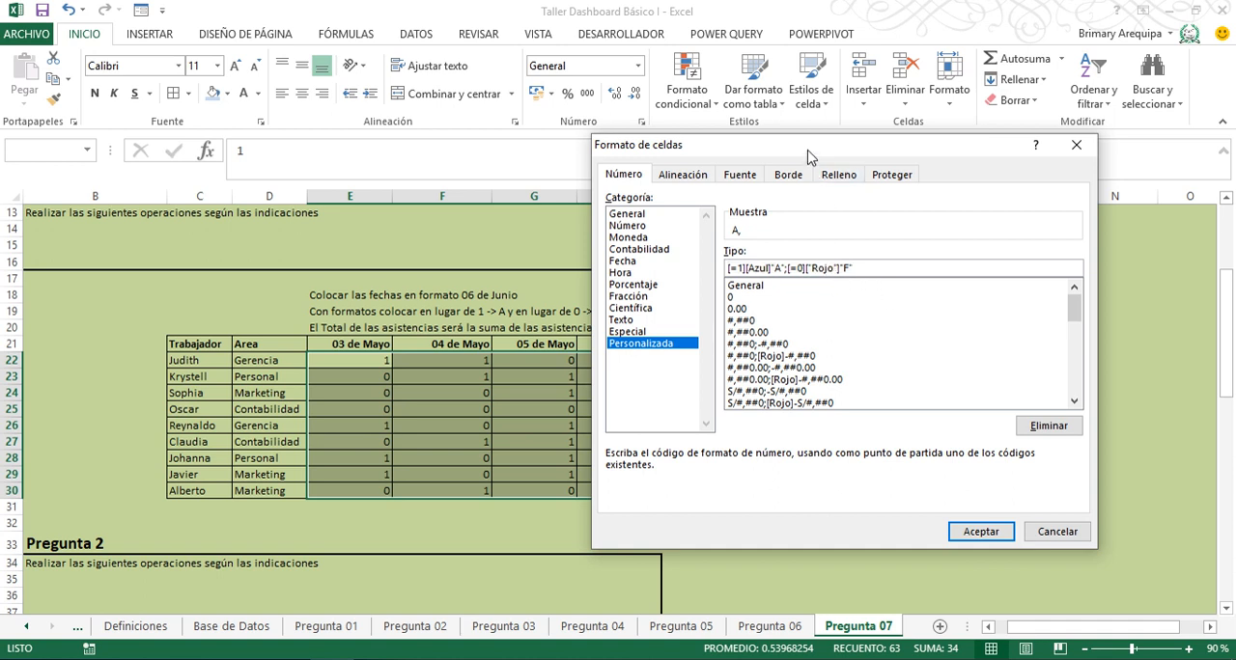
drag(809, 157, 558, 243)
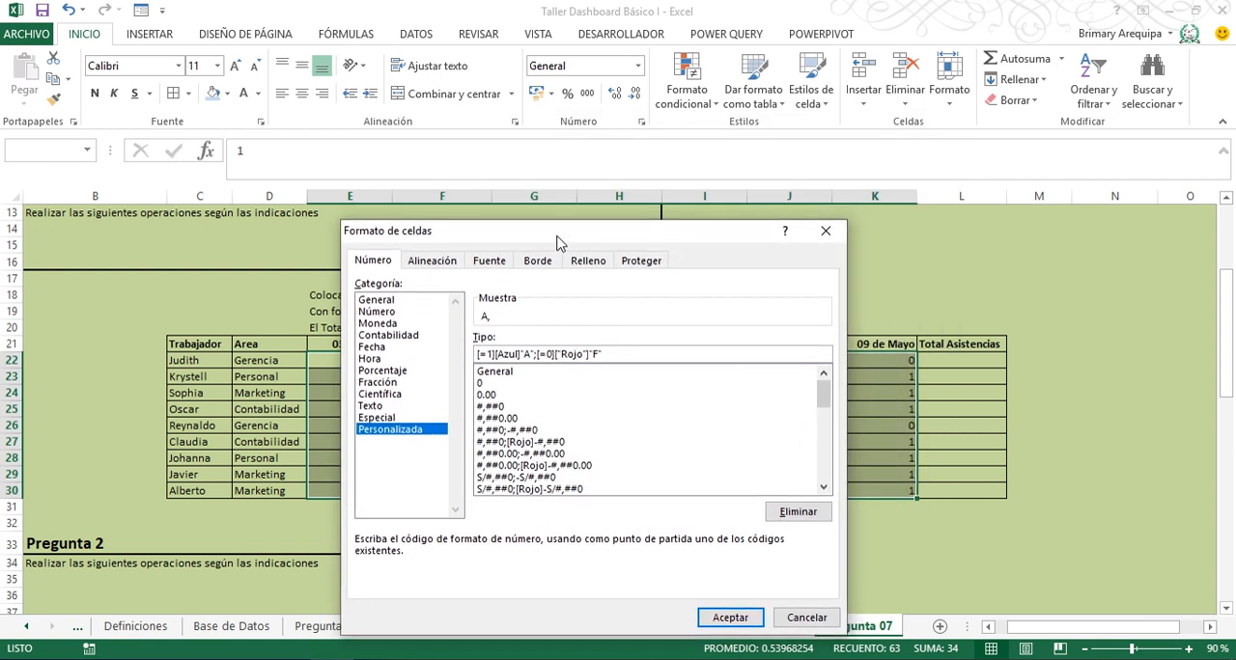
click(558, 354)
key(Delete)
text(])
key(BackSpace)
click(731, 628)
click(730, 622)
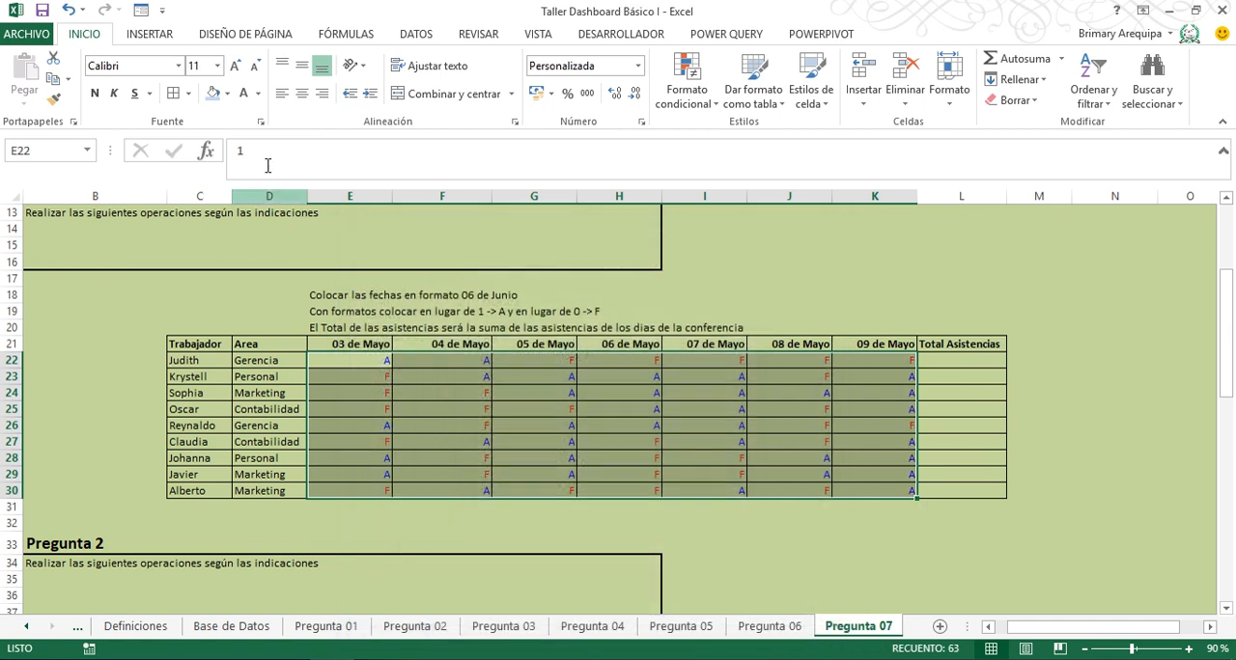
- Center the attendance marks in E22:K30 and make them bold
click(301, 97)
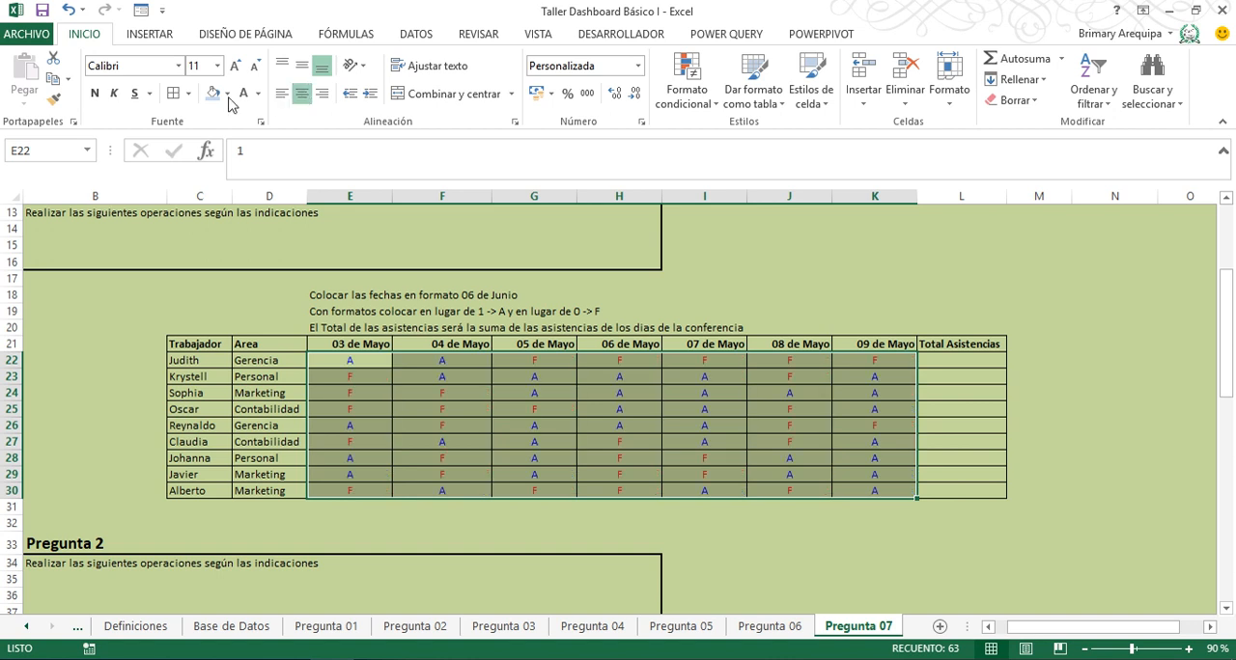
click(94, 95)
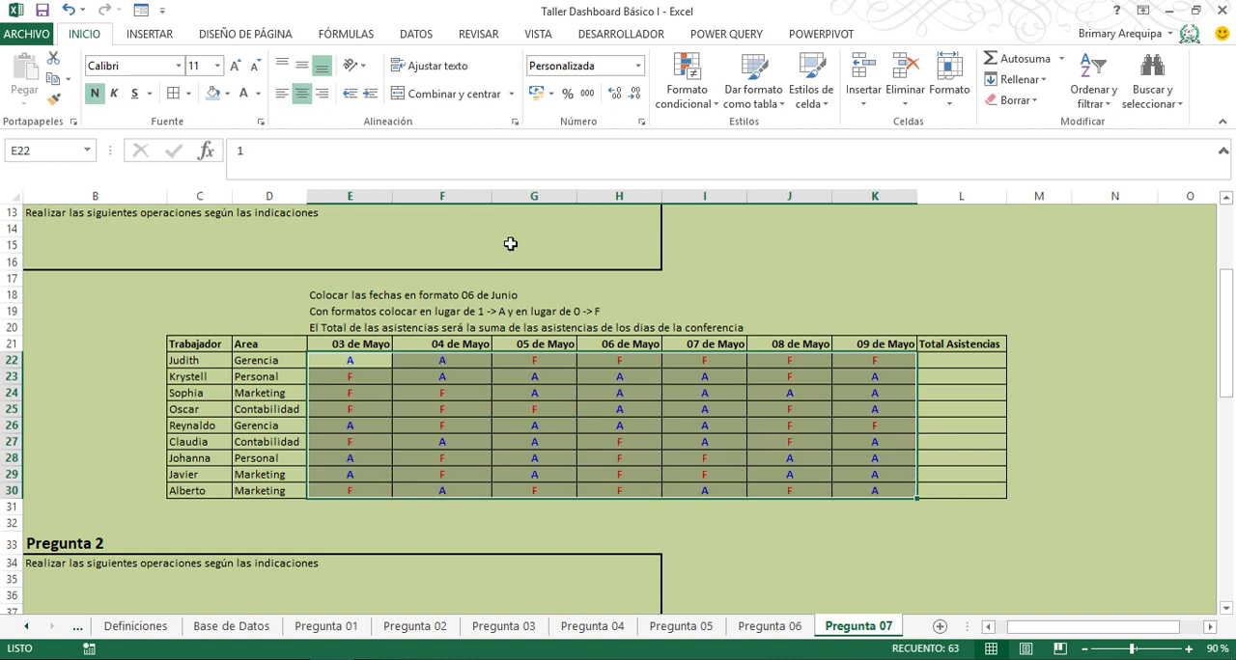
- Enter =SUMA(E22:K22) in L22 to total the first worker's attendances
click(976, 360)
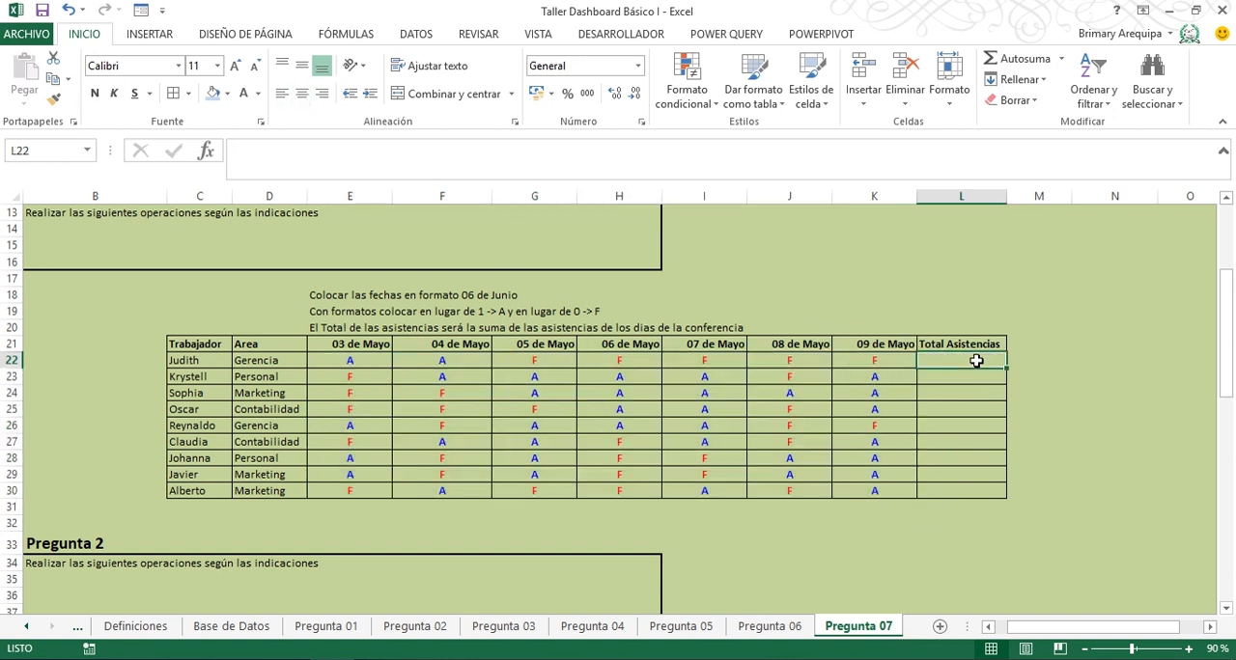
text(=s)
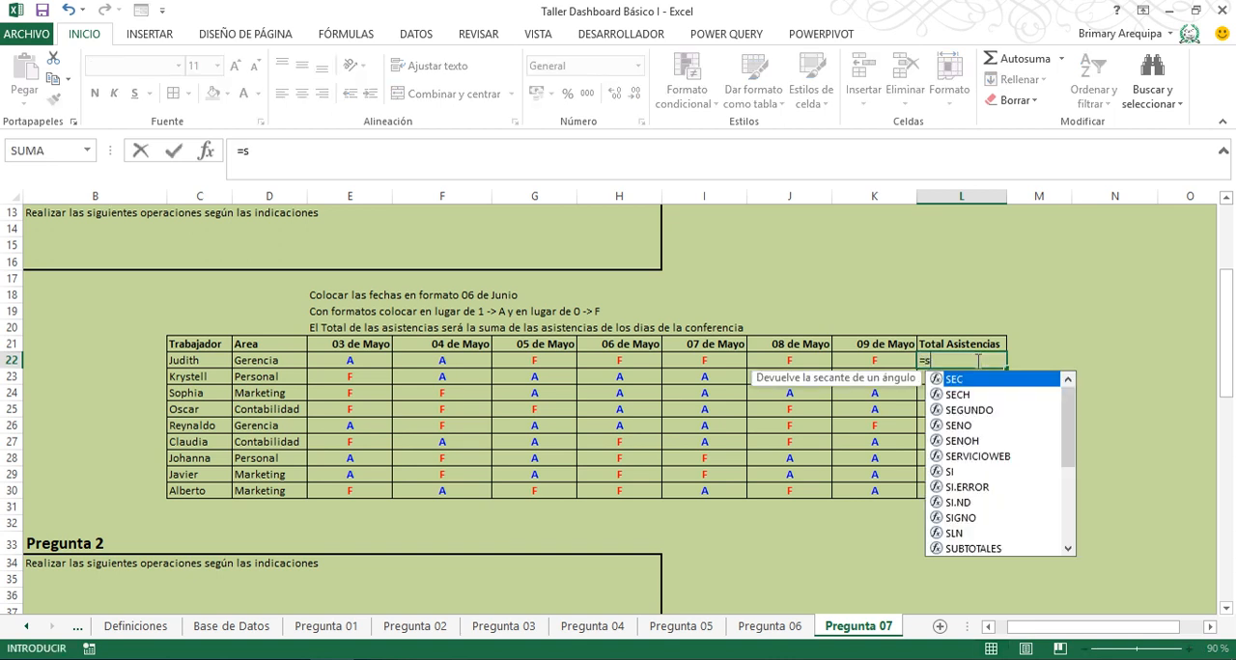
text(uma()
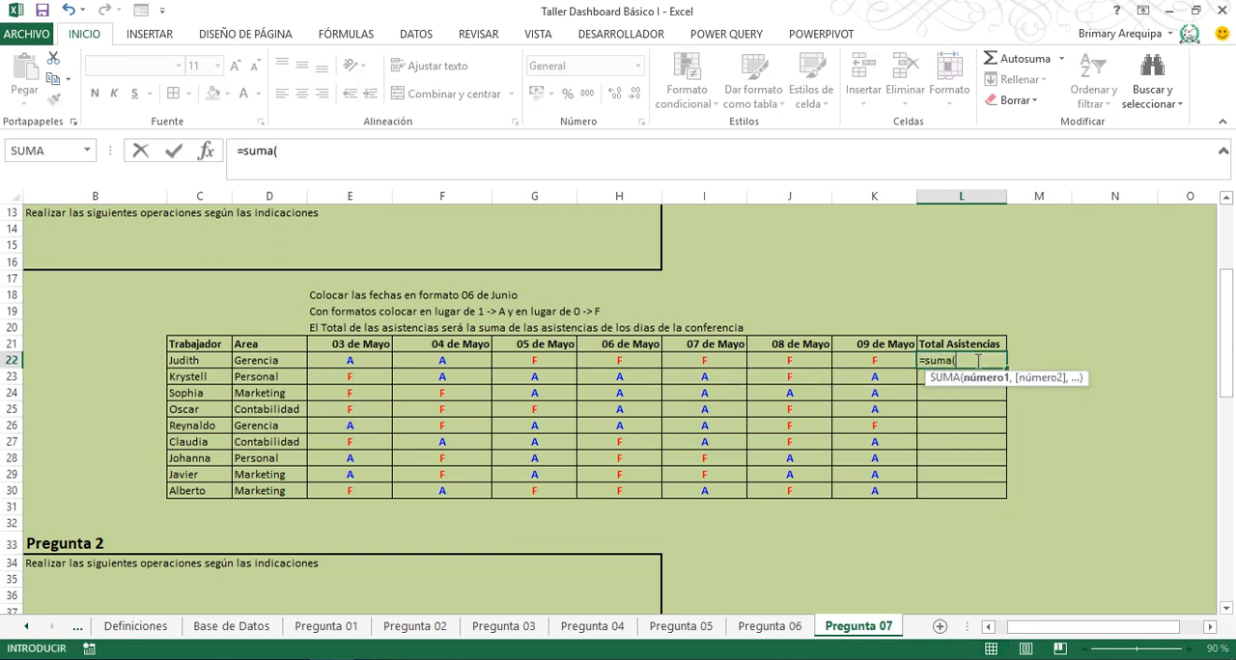
key(Left)
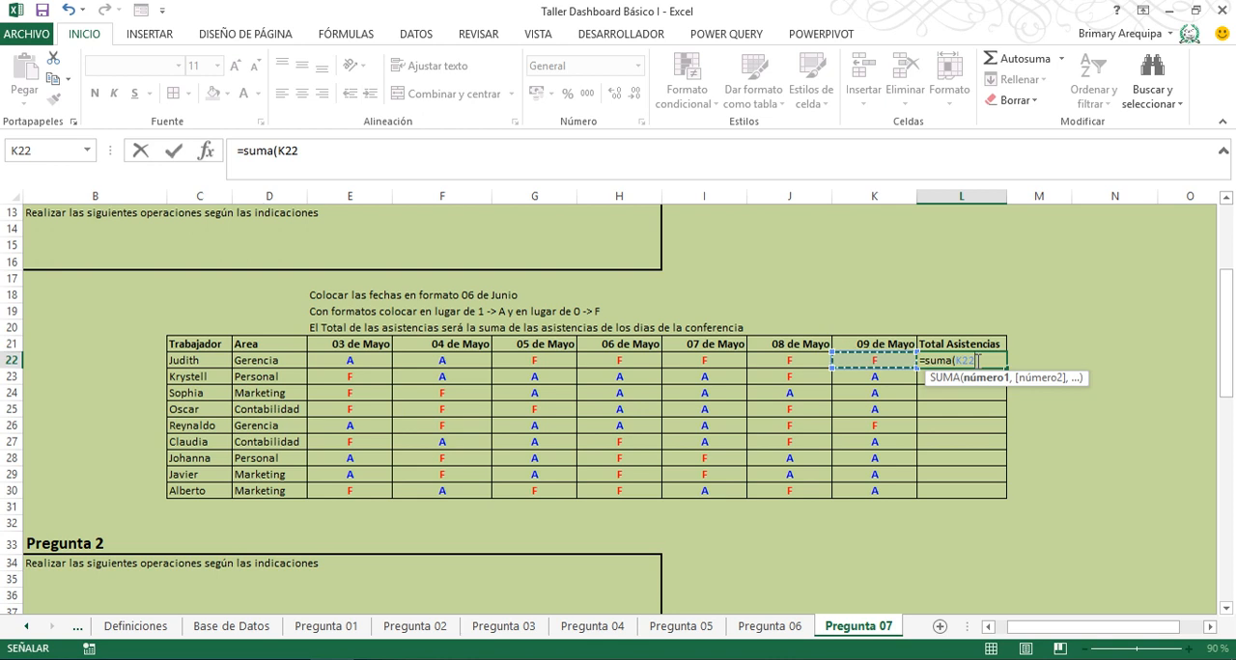
key(shift+Left)
key(shift+Left)
key(shift+Left)
key(shift+Left)
key(shift+Left)
key(shift+Left)
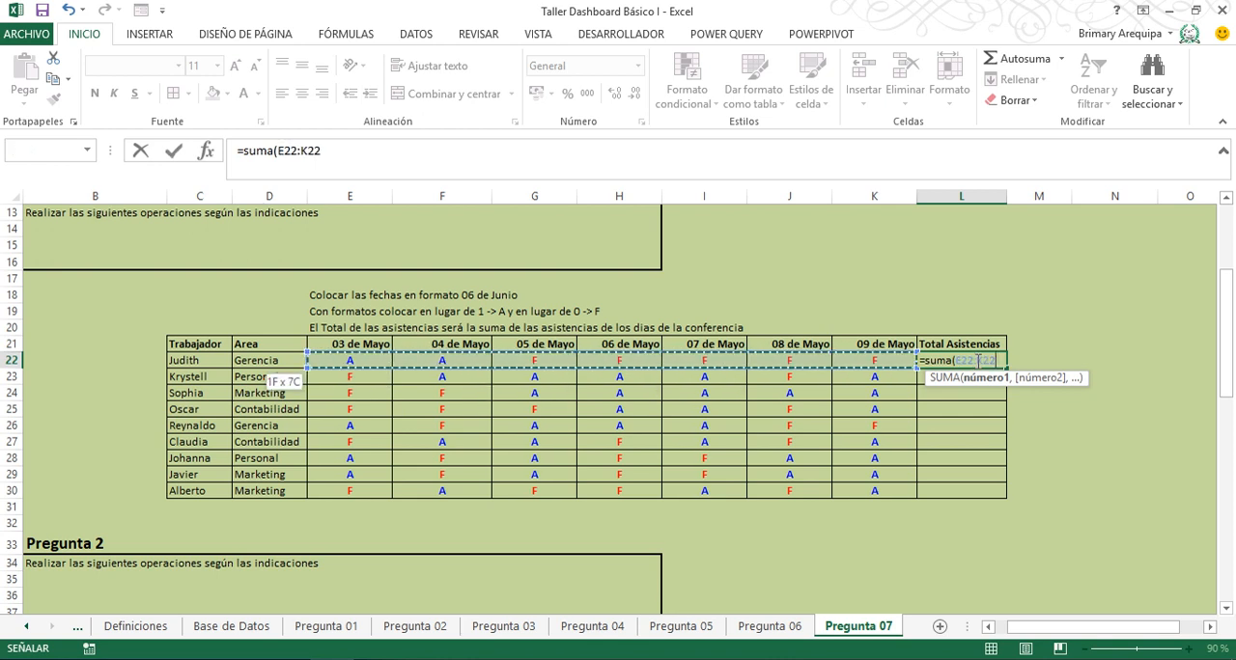
text())
key(Return)
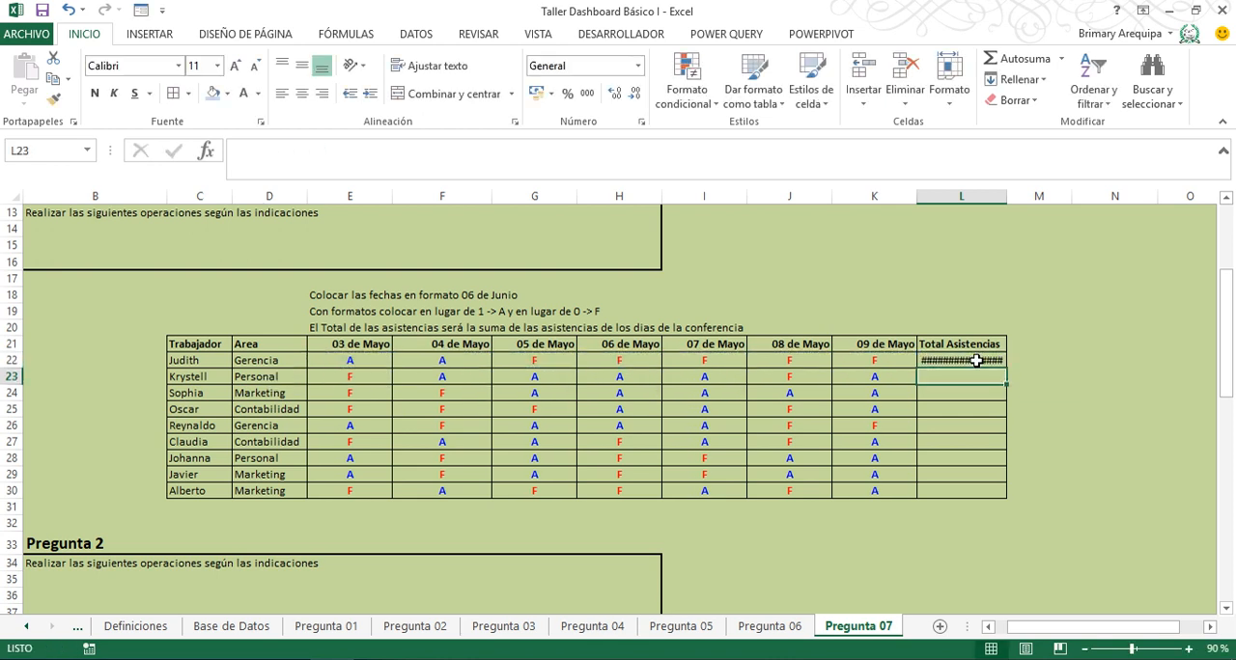
- Fill the total formula down to L30 and set L22:L30 to the General number format
click(997, 361)
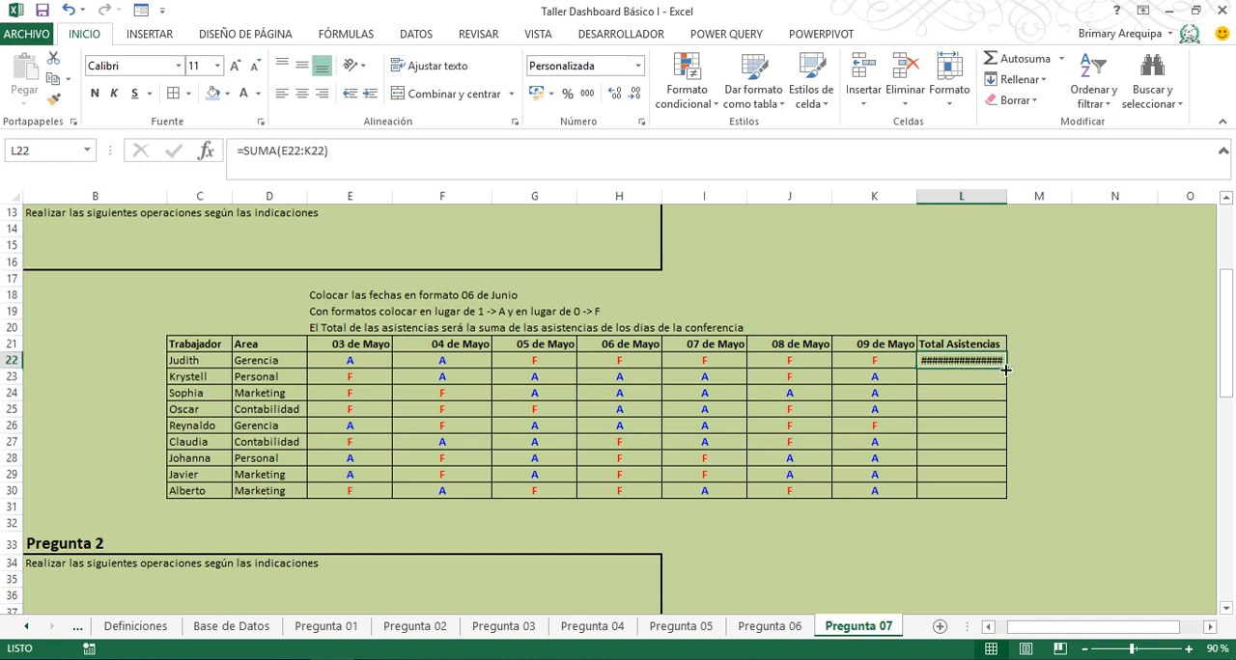
drag(1003, 370, 992, 498)
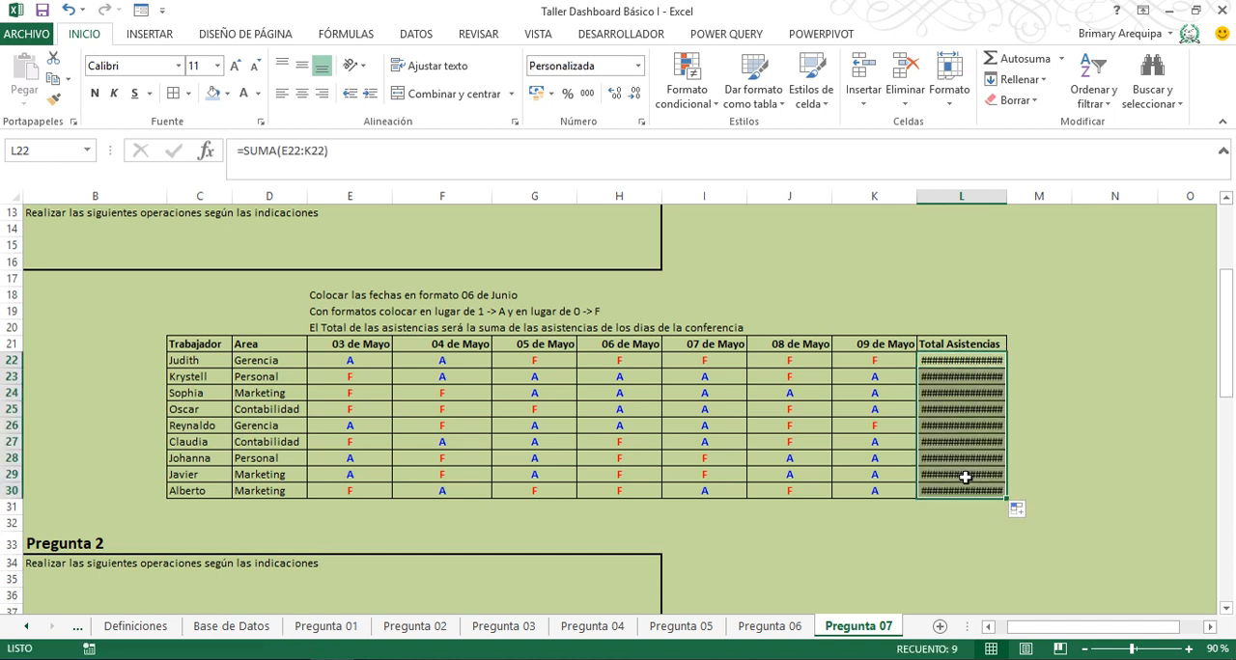
click(637, 64)
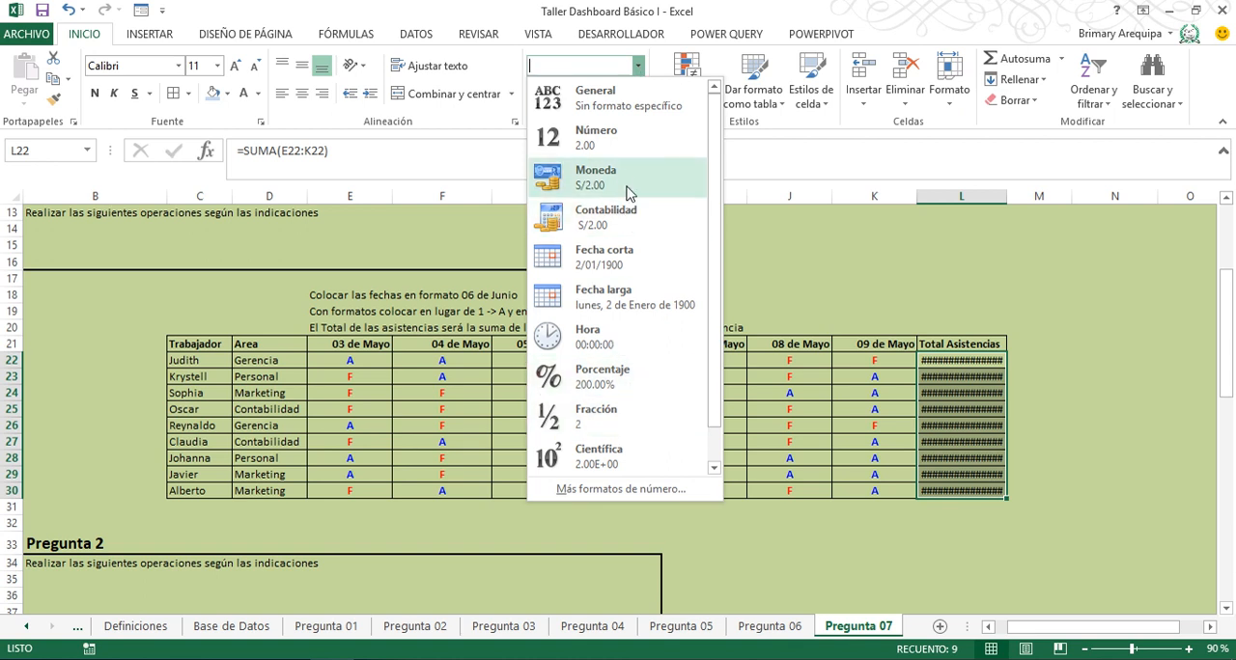
click(615, 145)
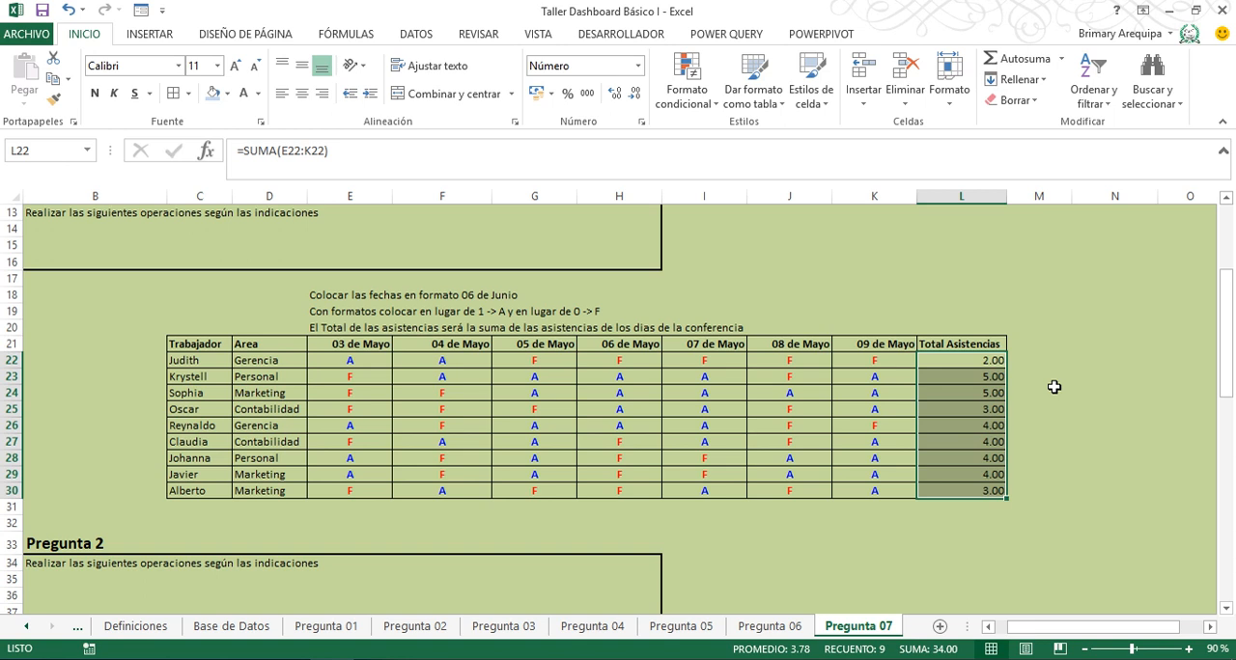
click(638, 68)
click(636, 94)
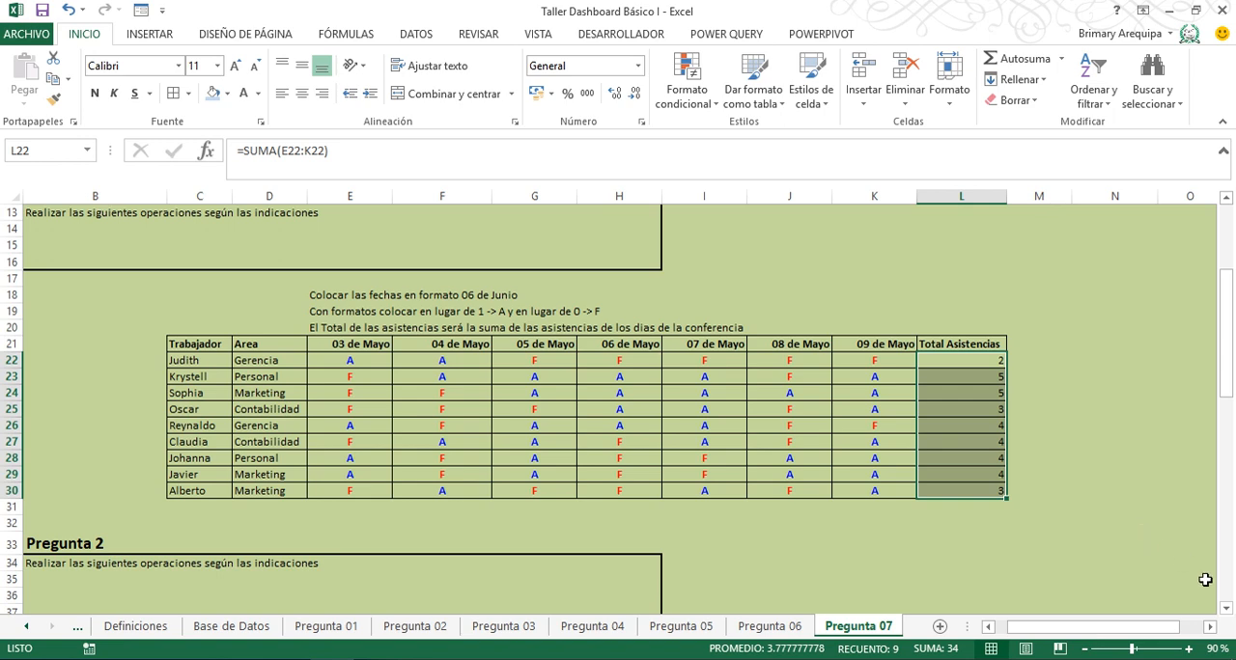
- Examine the Pregunta 2 table, its instructions and the amount per child in F42
click(1226, 609)
click(1225, 608)
click(1226, 608)
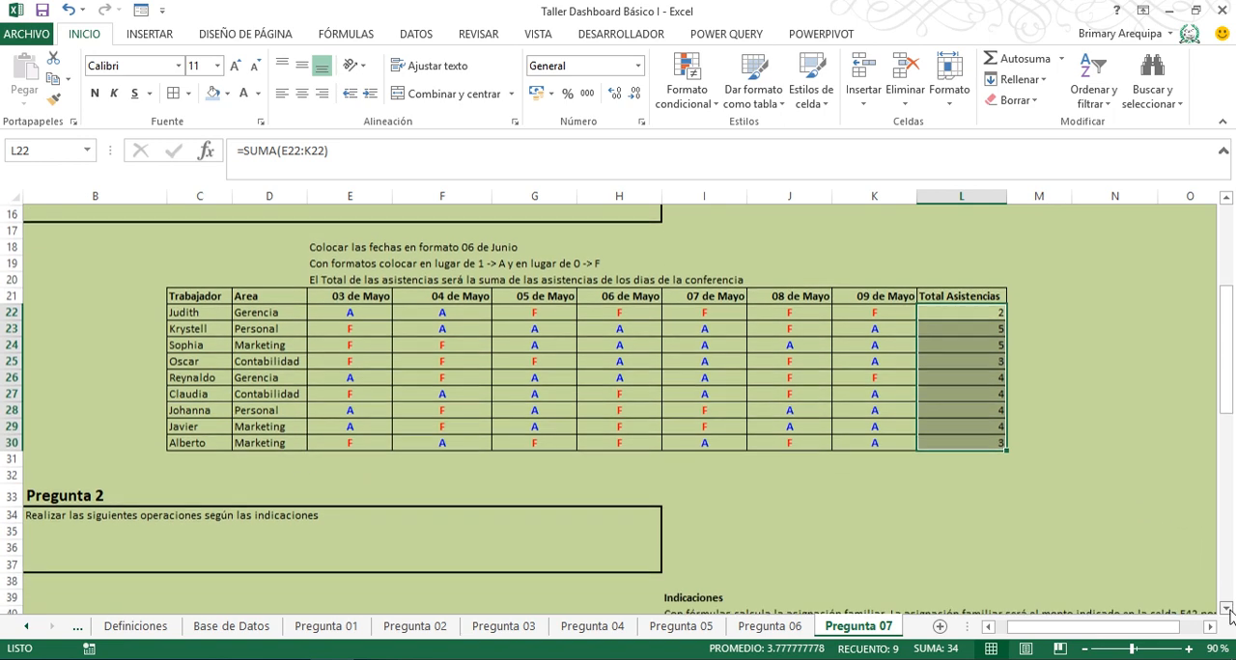
click(1228, 610)
click(1228, 609)
click(1228, 609)
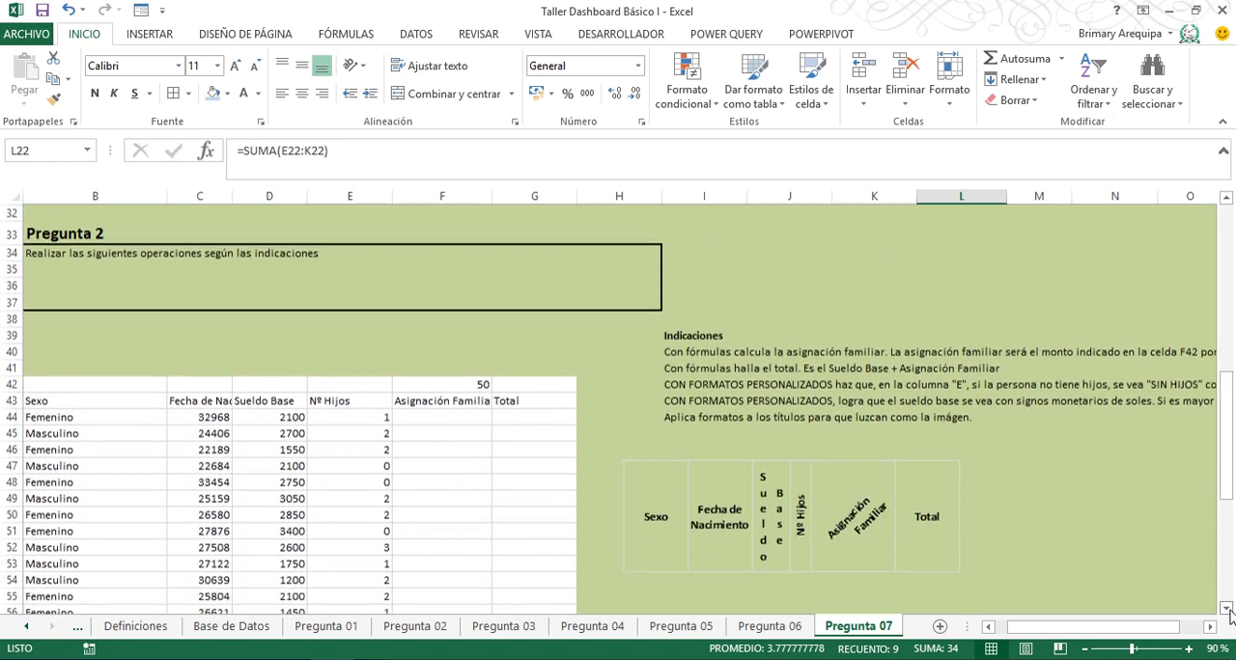
click(1226, 608)
click(1226, 608)
click(1226, 609)
click(1226, 608)
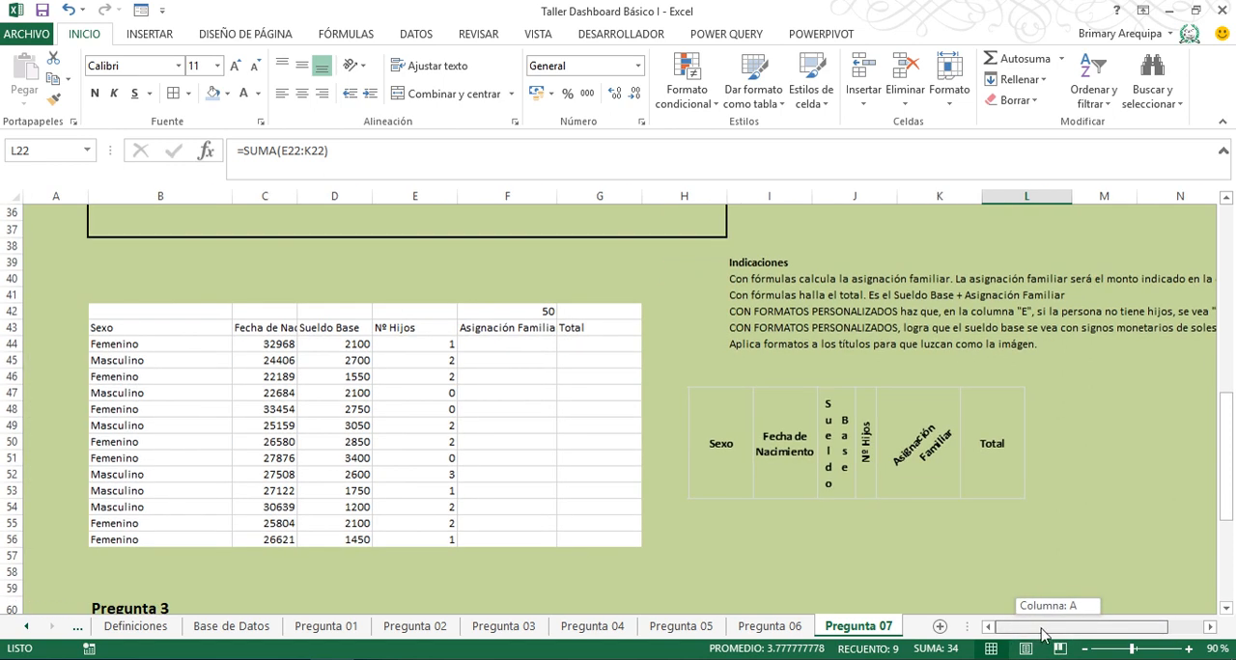
drag(1043, 633, 1070, 632)
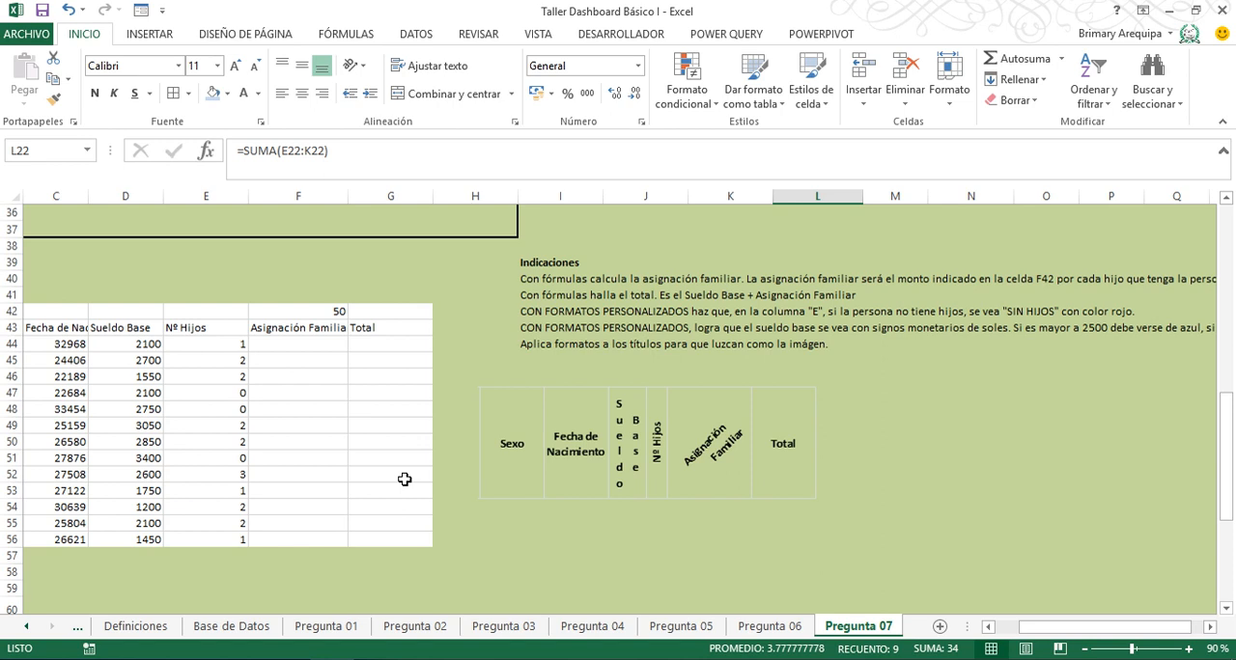
click(314, 310)
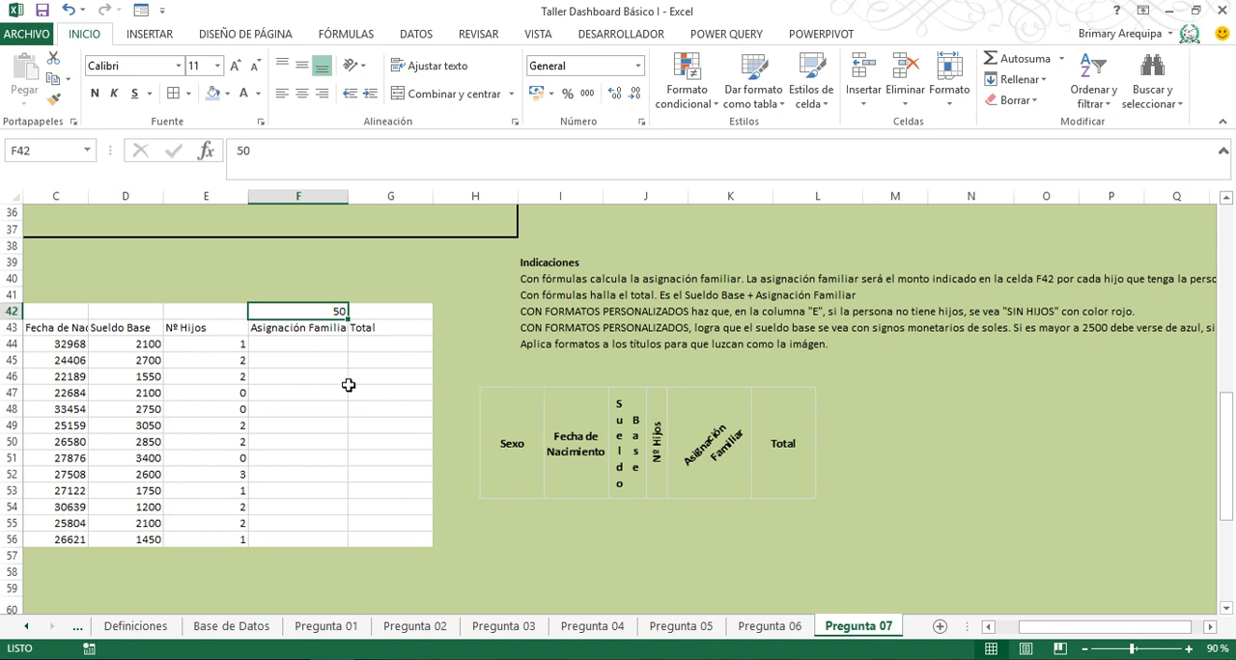
- Calculate the Asignación Familiar with =$F$42*E44 in F44 and fill the formula down to F56
click(297, 356)
click(298, 343)
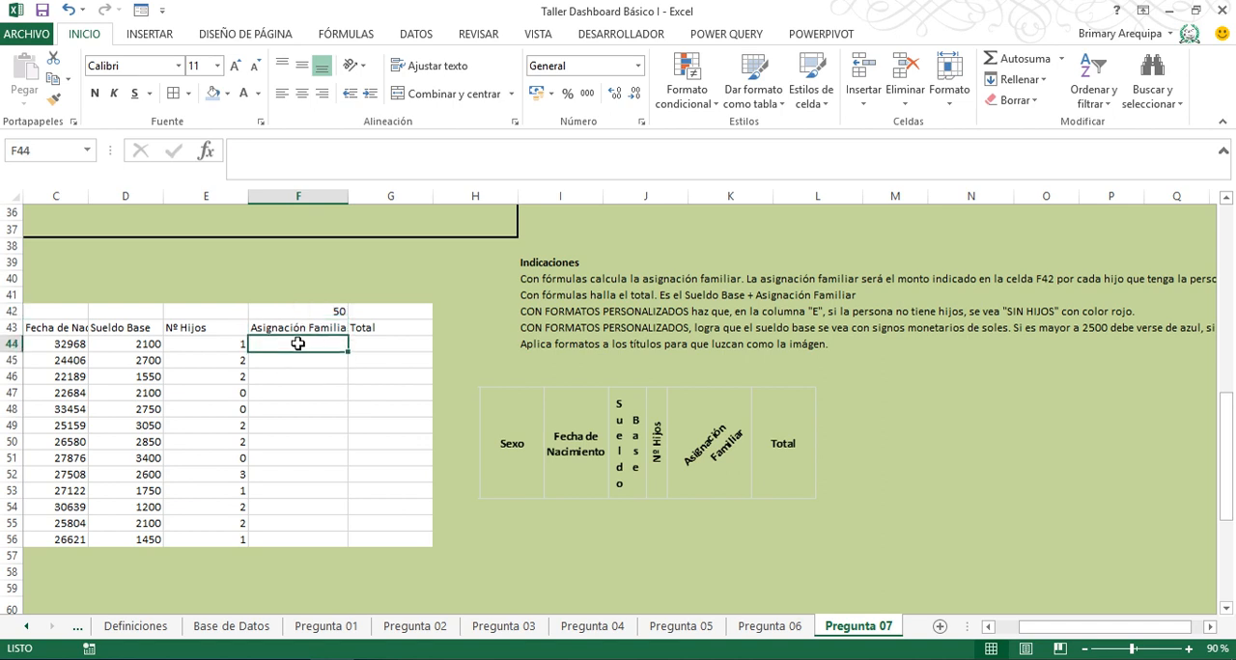
text(=)
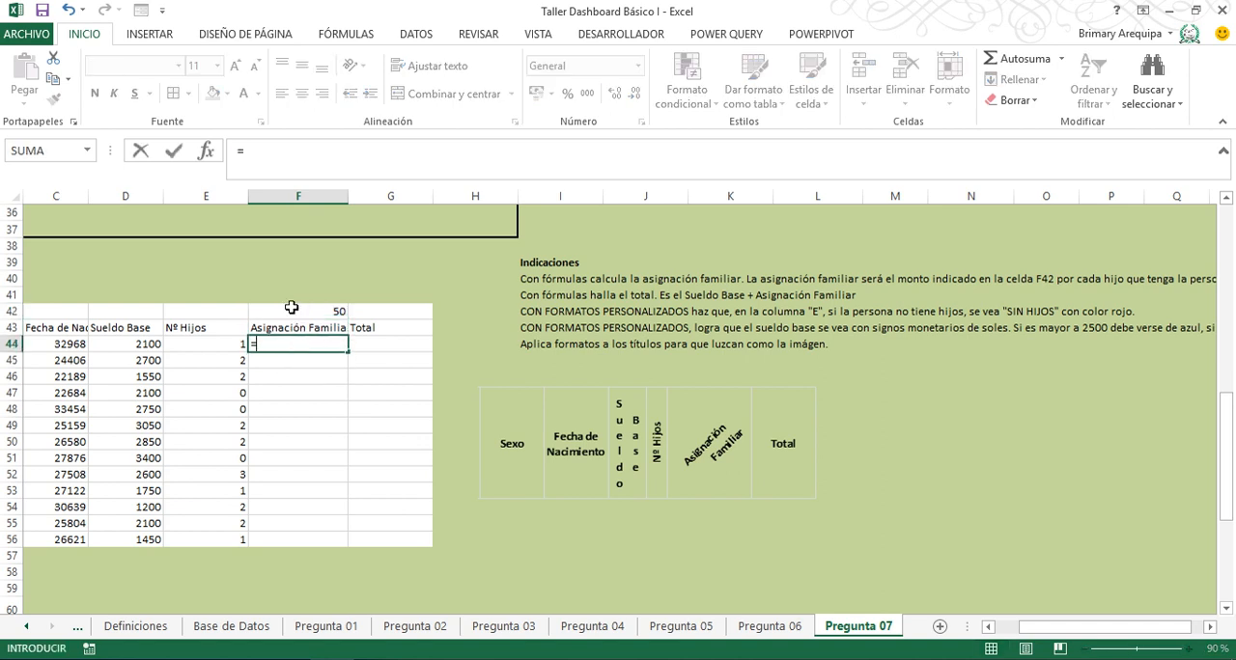
click(293, 310)
key(F4)
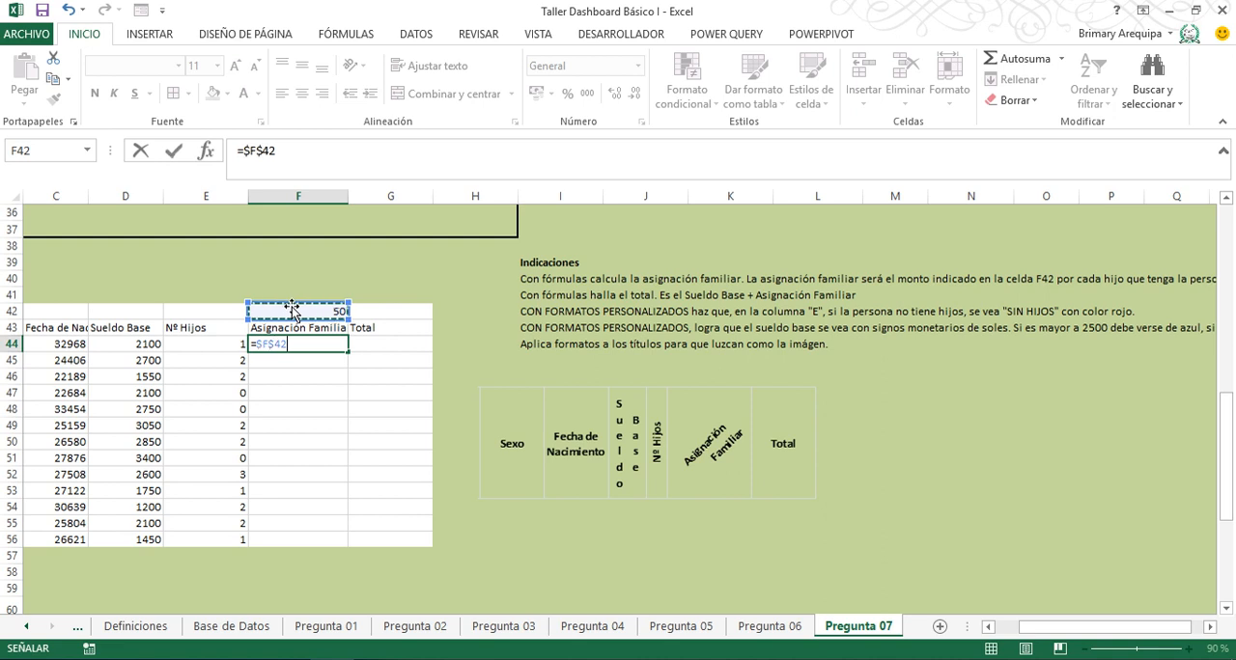
text(*)
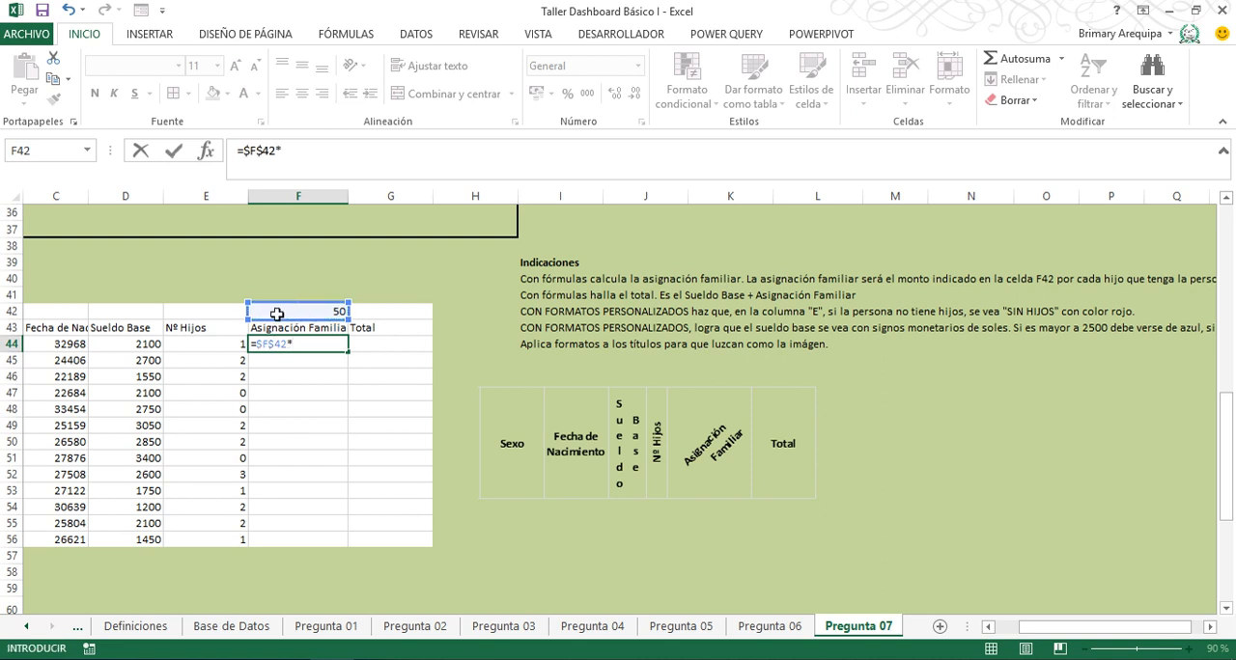
click(198, 343)
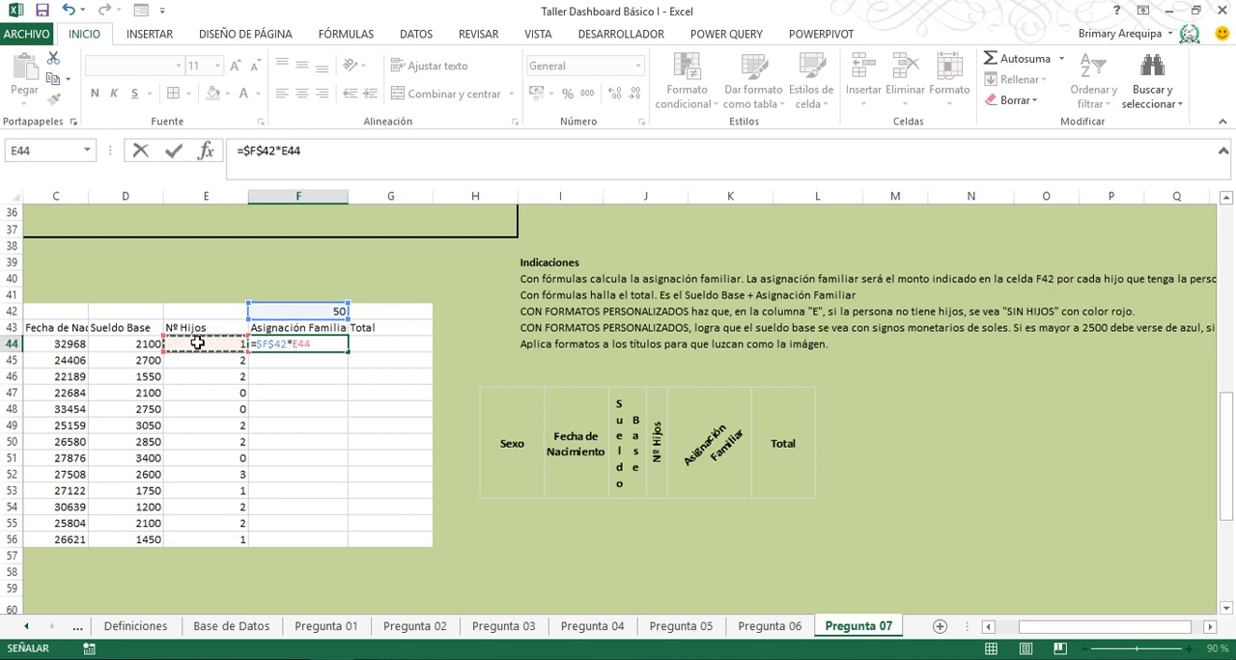
key(Return)
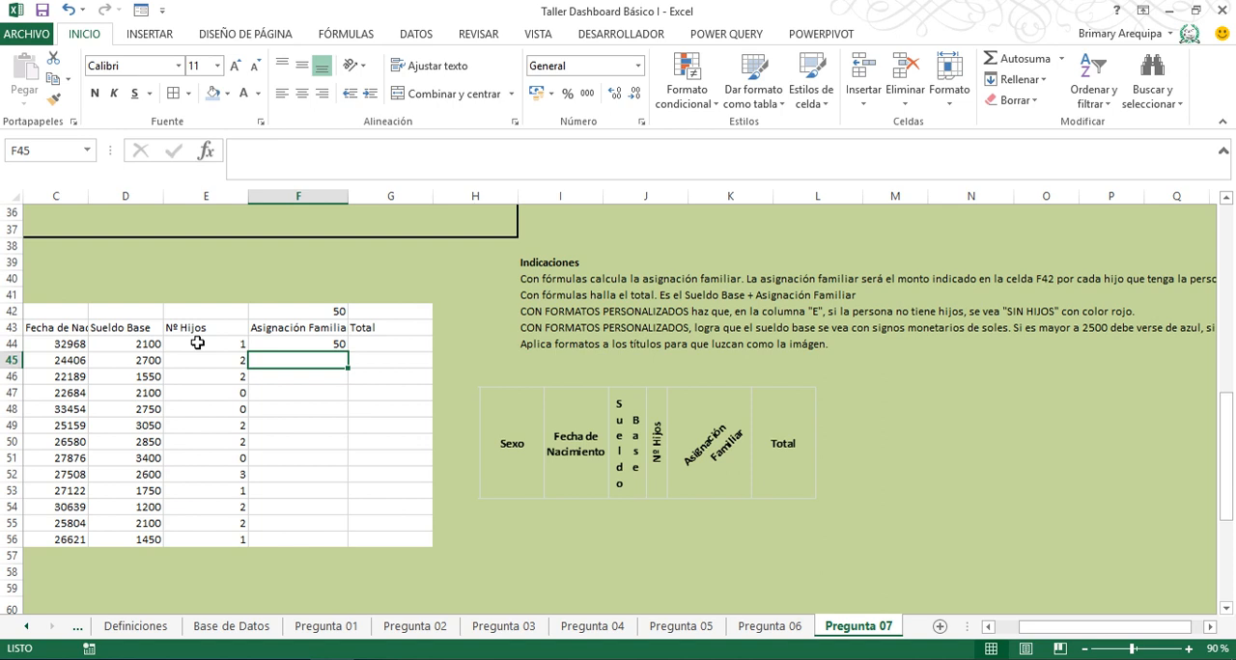
click(338, 348)
double_click(347, 352)
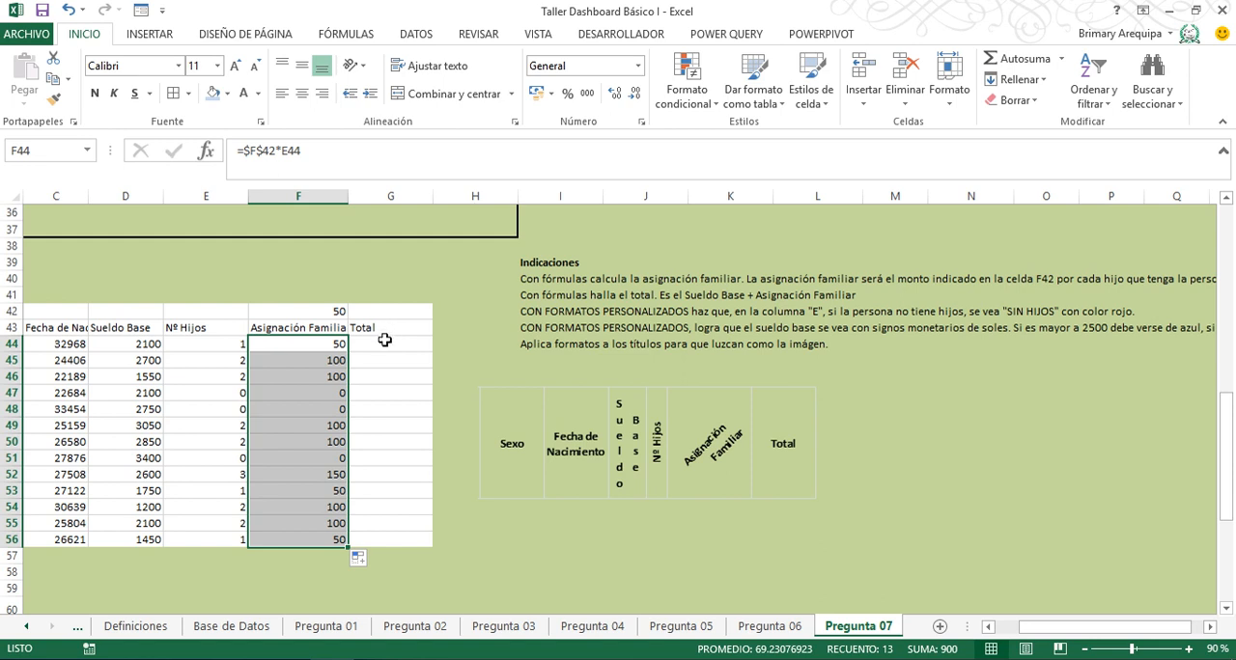
- Calculate the Total with =D44+F44 in G44 and fill the formula down to G56
click(384, 341)
text(=)
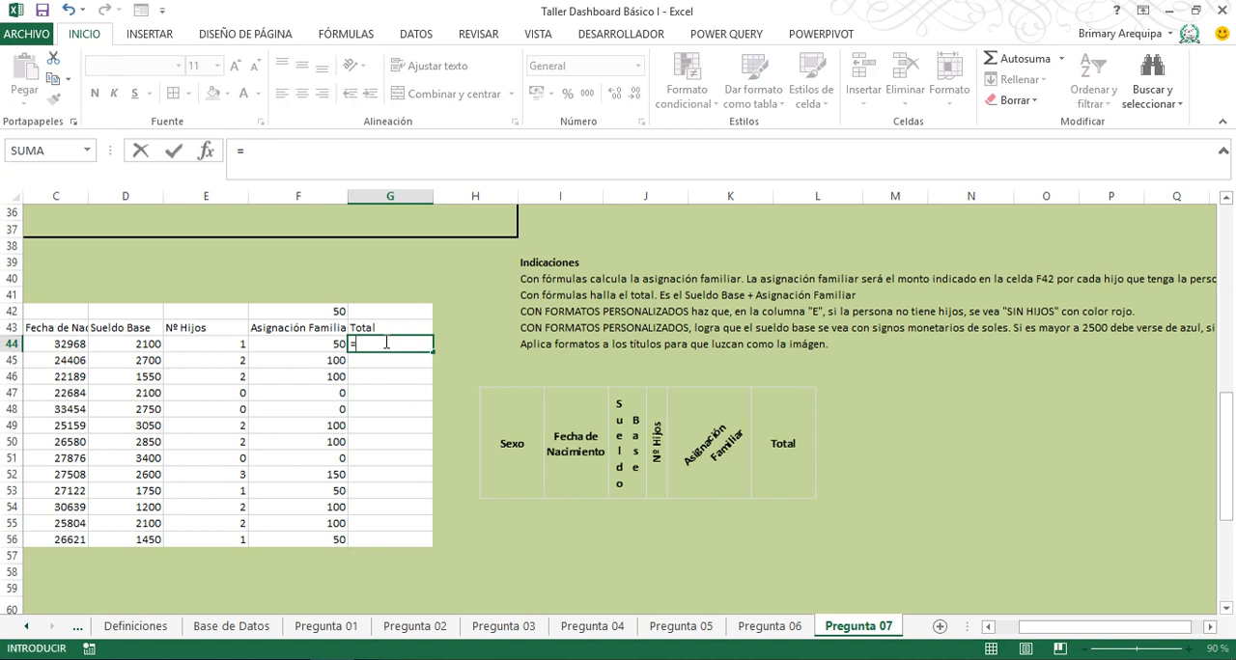
click(137, 343)
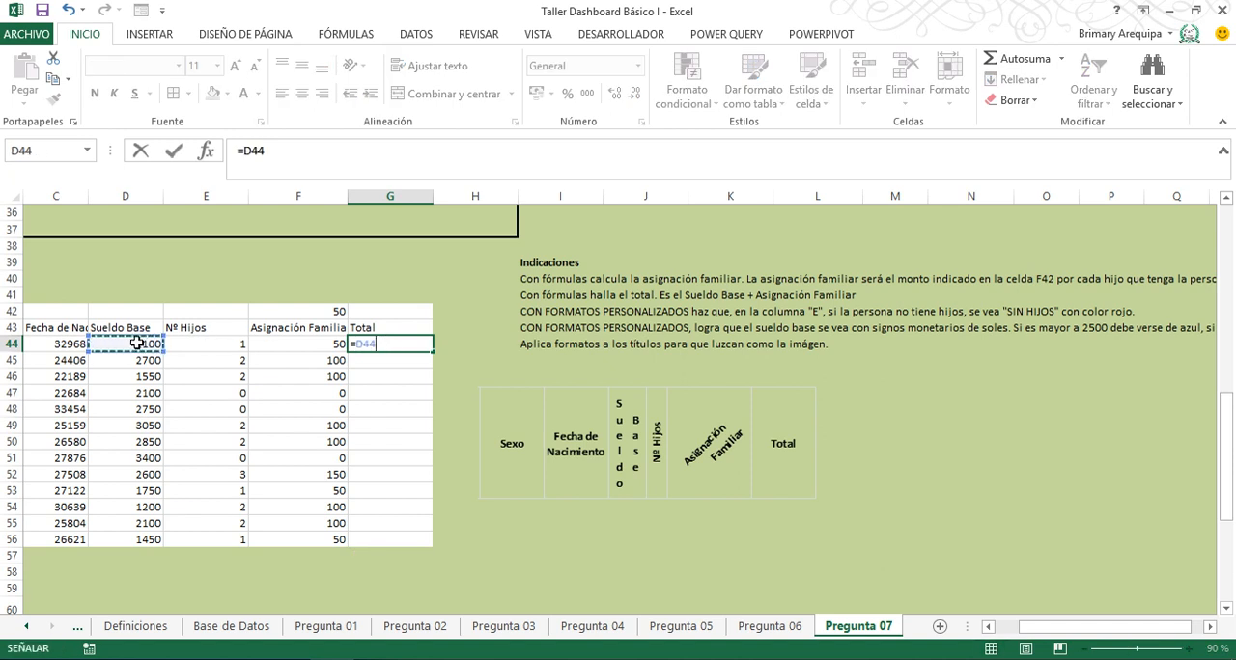
text(+)
click(274, 345)
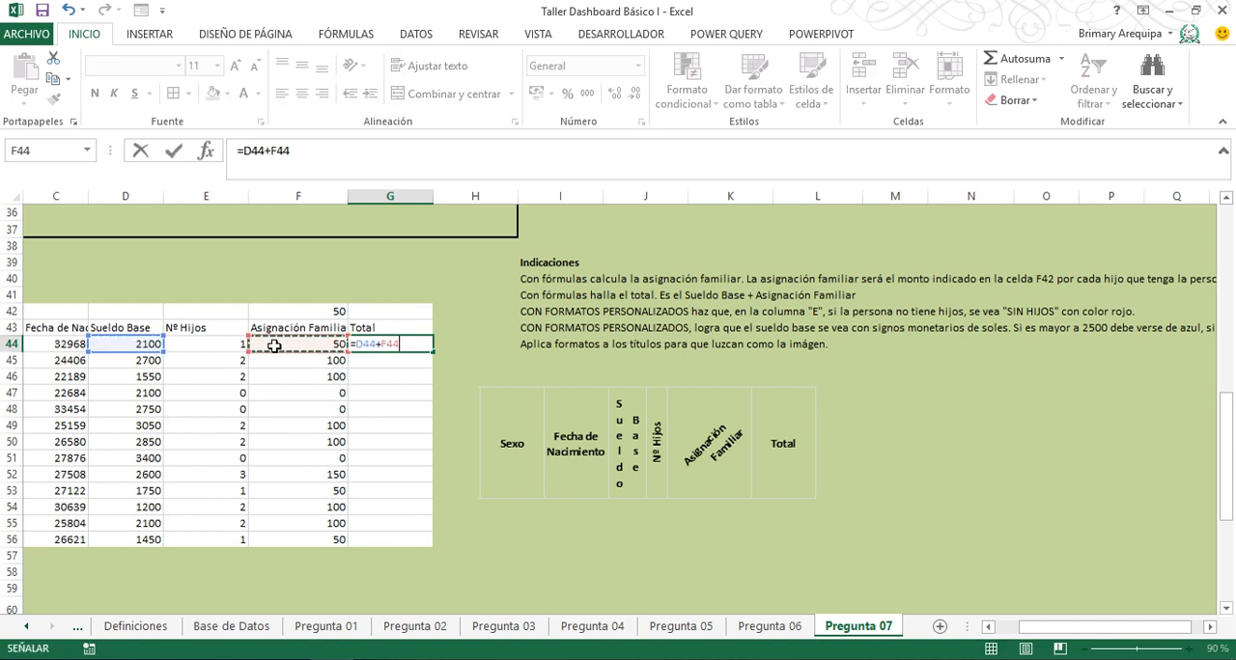
key(Return)
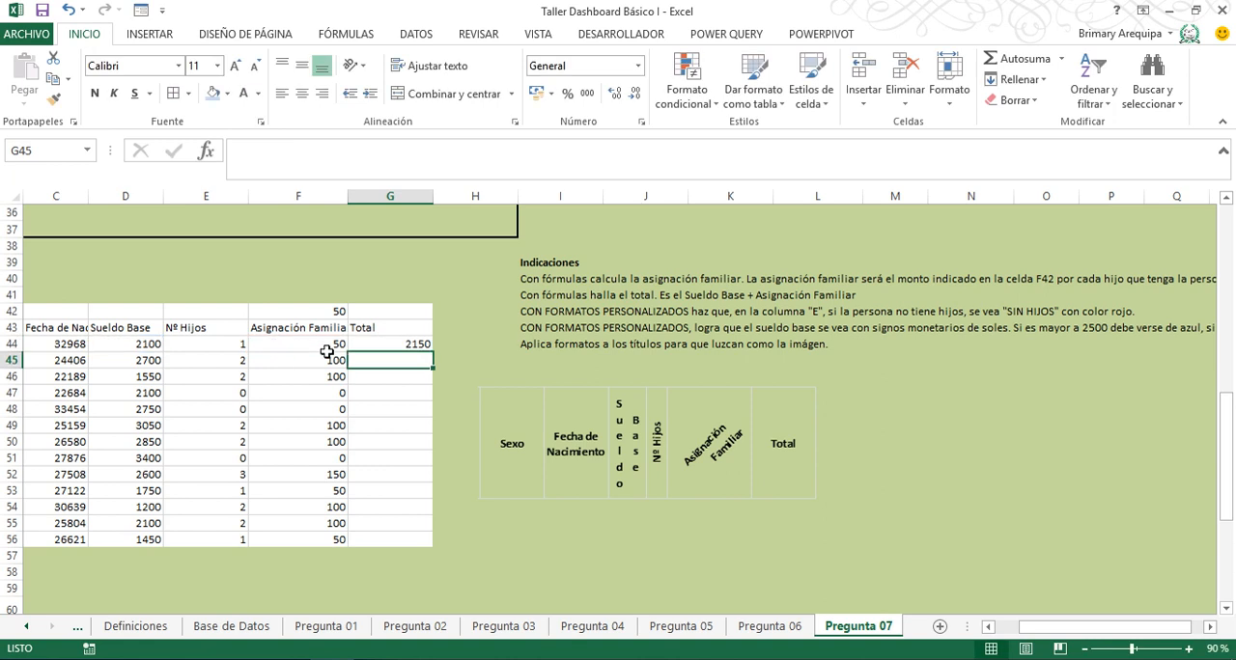
click(402, 344)
double_click(432, 352)
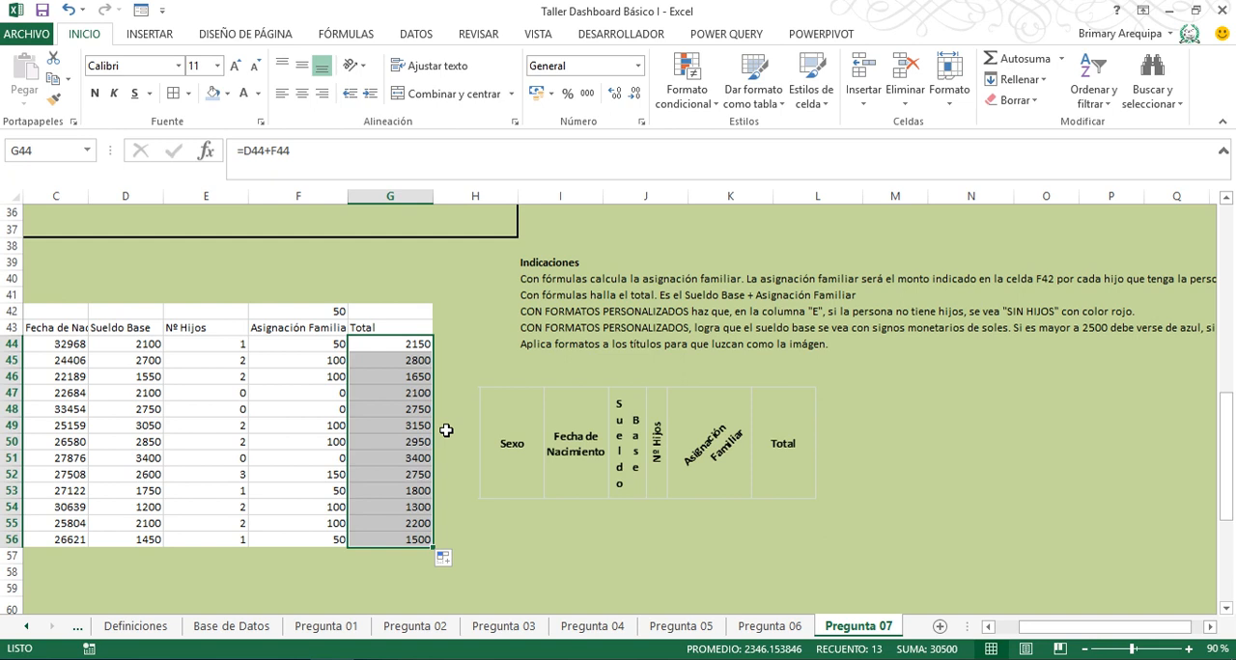
- Apply the custom number format [=0]"Sin Hijos" to the Nº Hijos values in E44:E56
drag(206, 344, 205, 546)
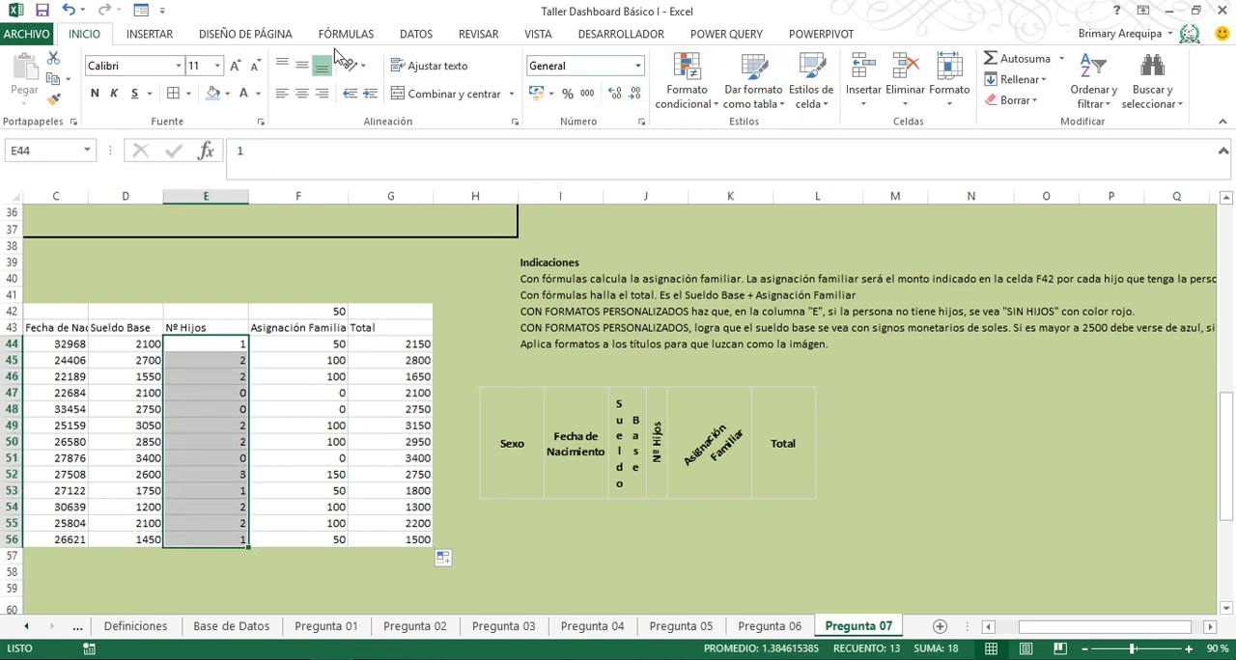
click(637, 66)
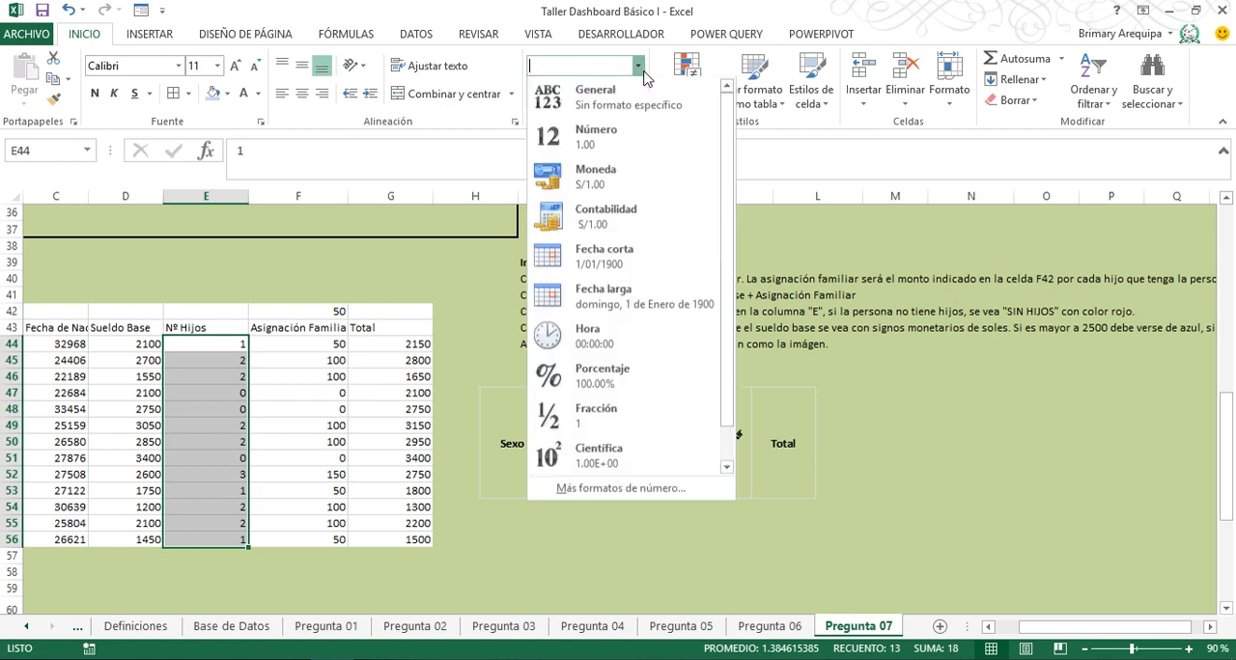
click(632, 489)
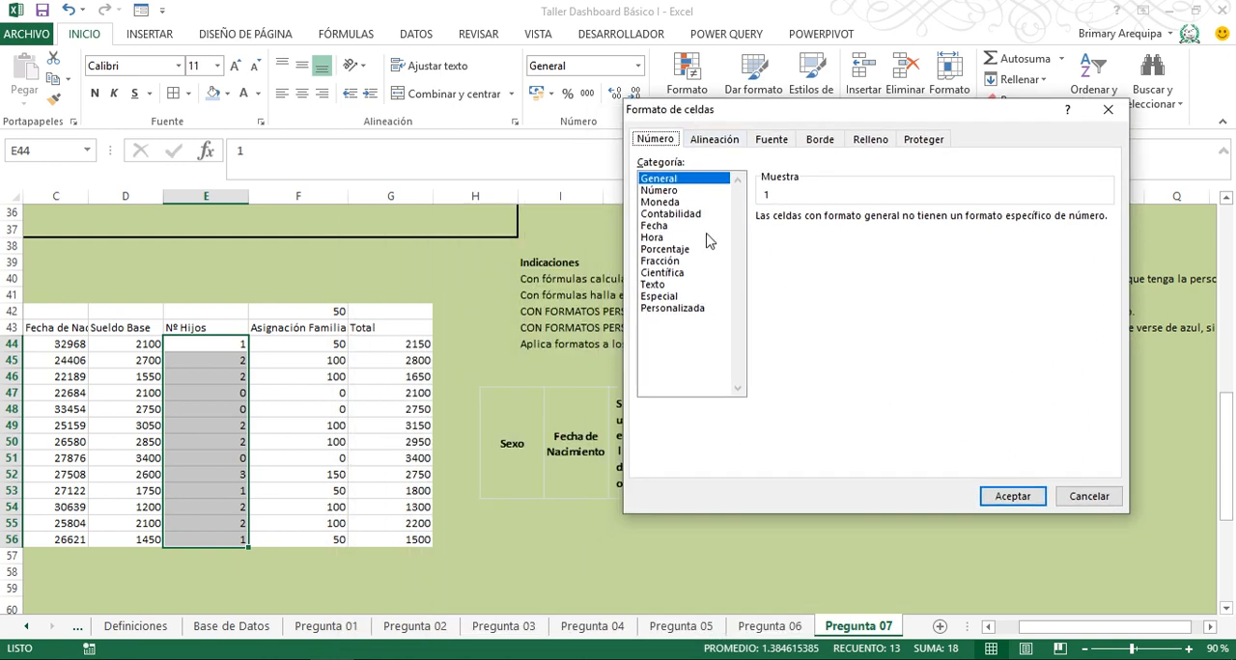
click(696, 309)
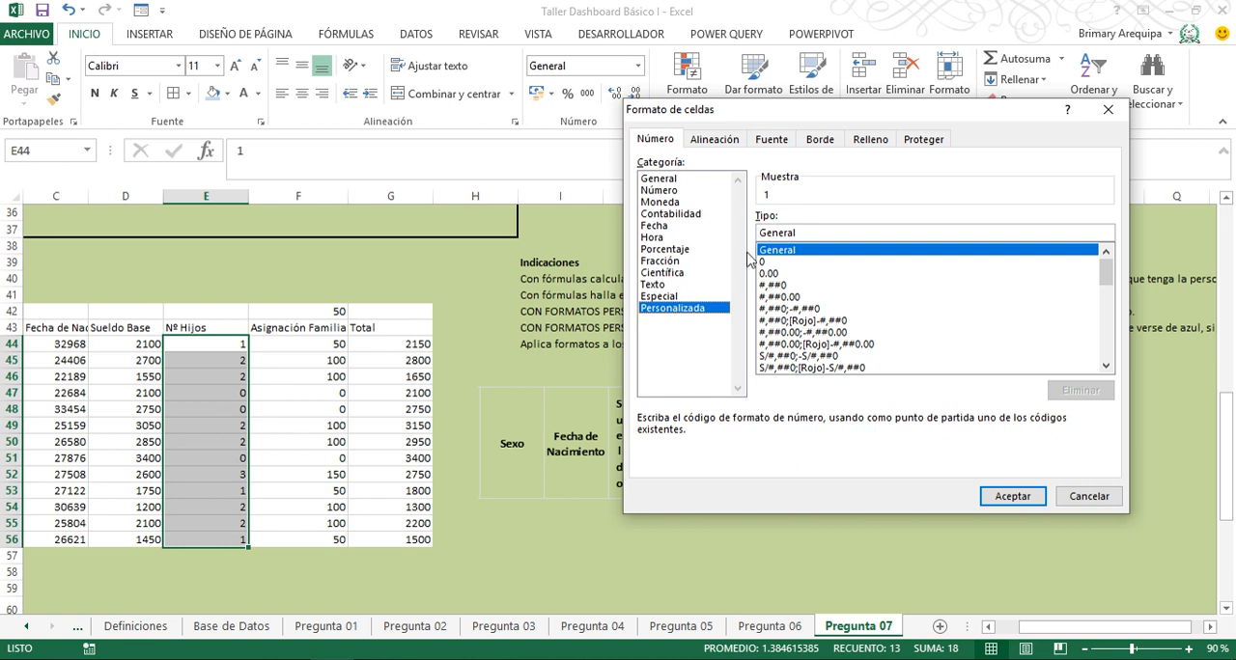
double_click(810, 234)
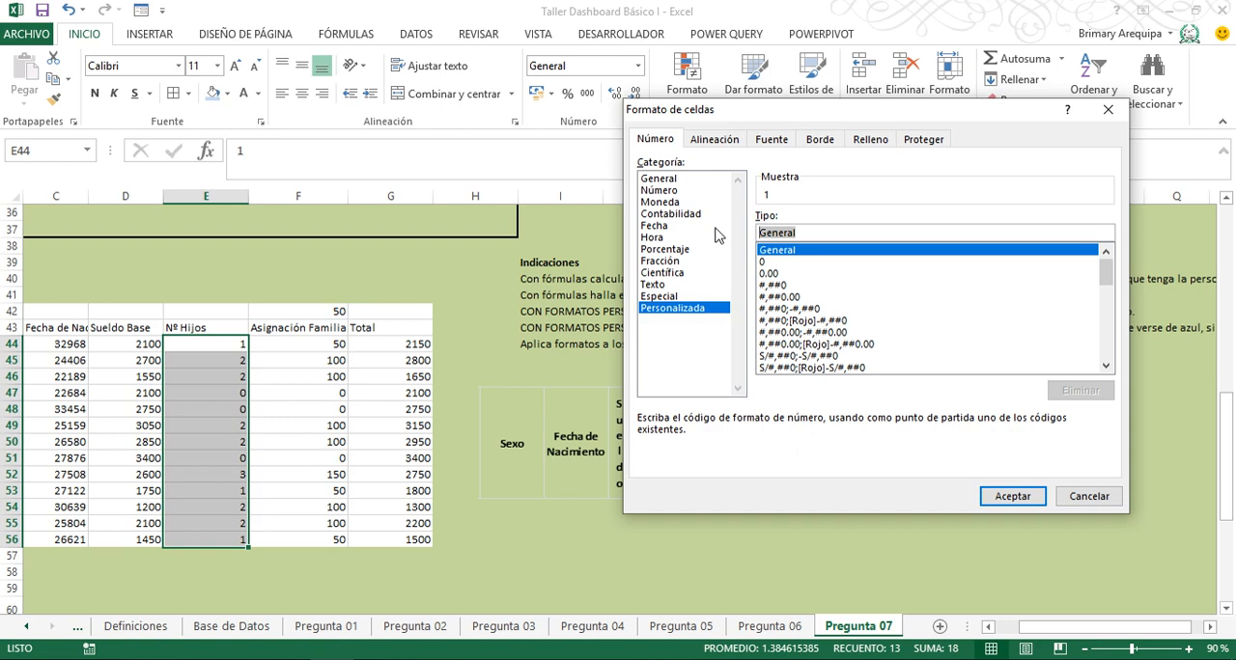
drag(764, 117, 750, 176)
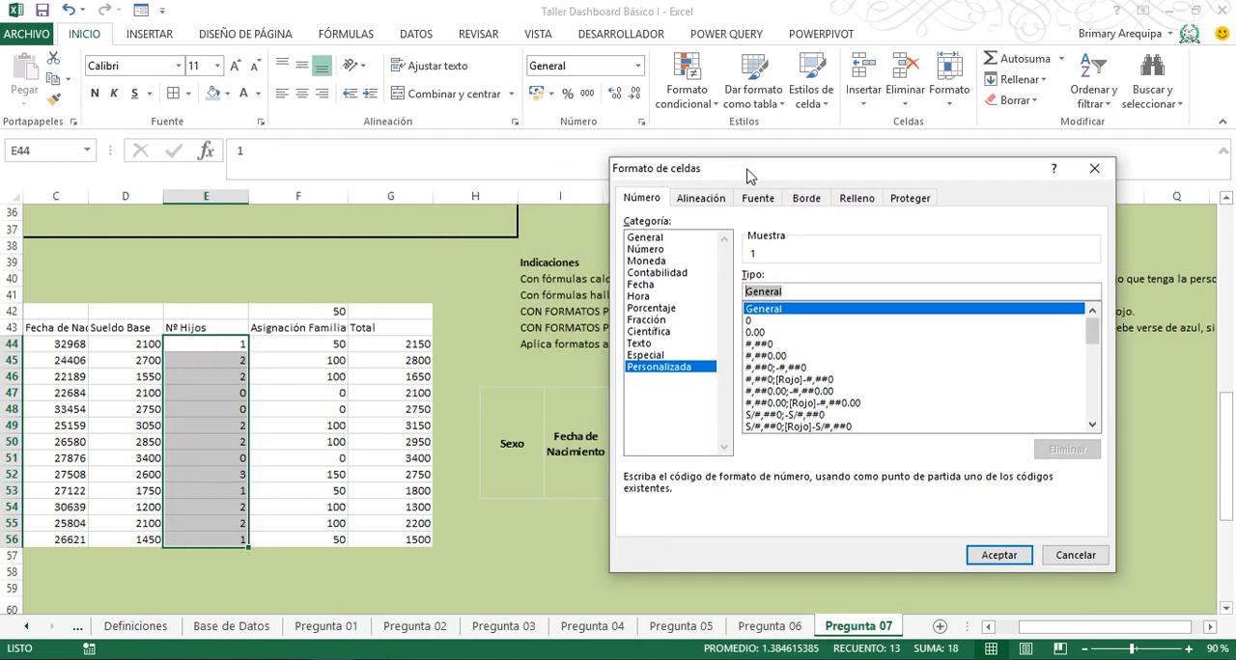
key(Delete)
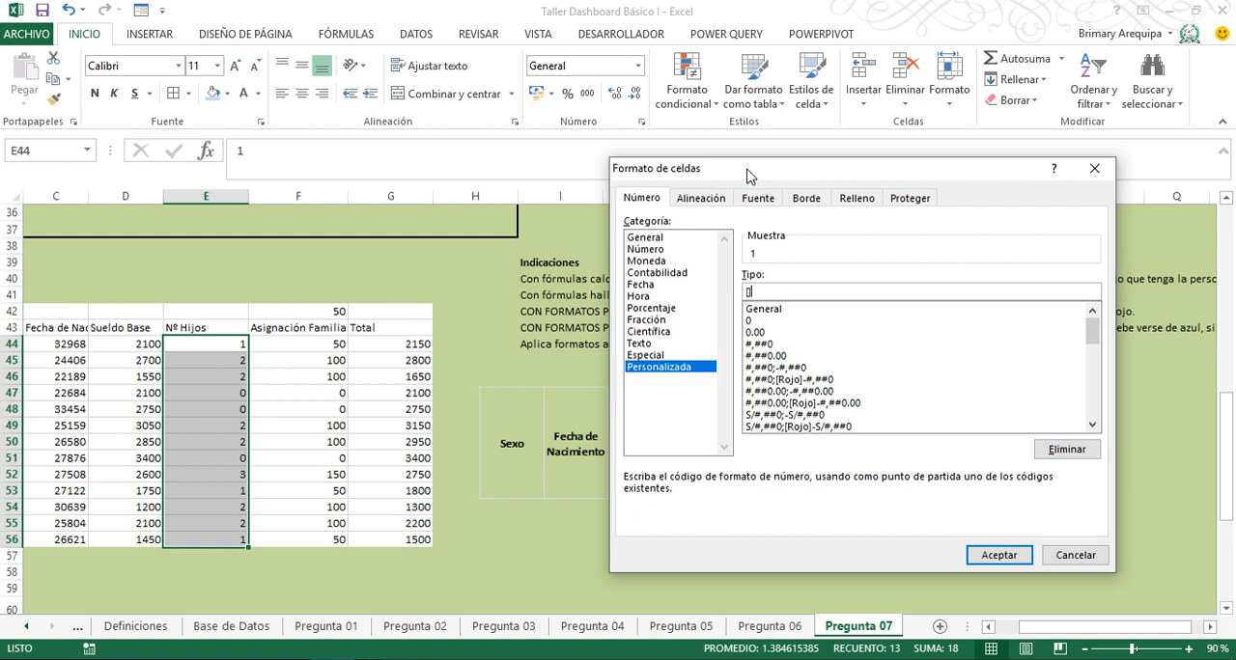
text([=0)
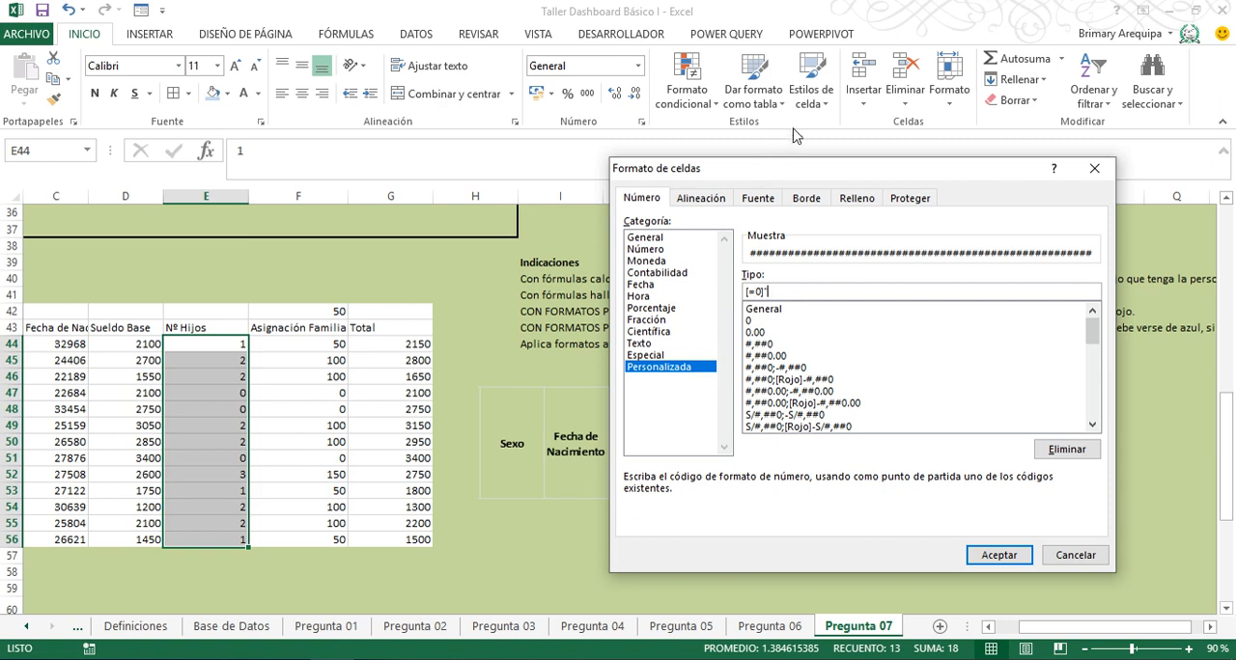
drag(809, 177, 614, 436)
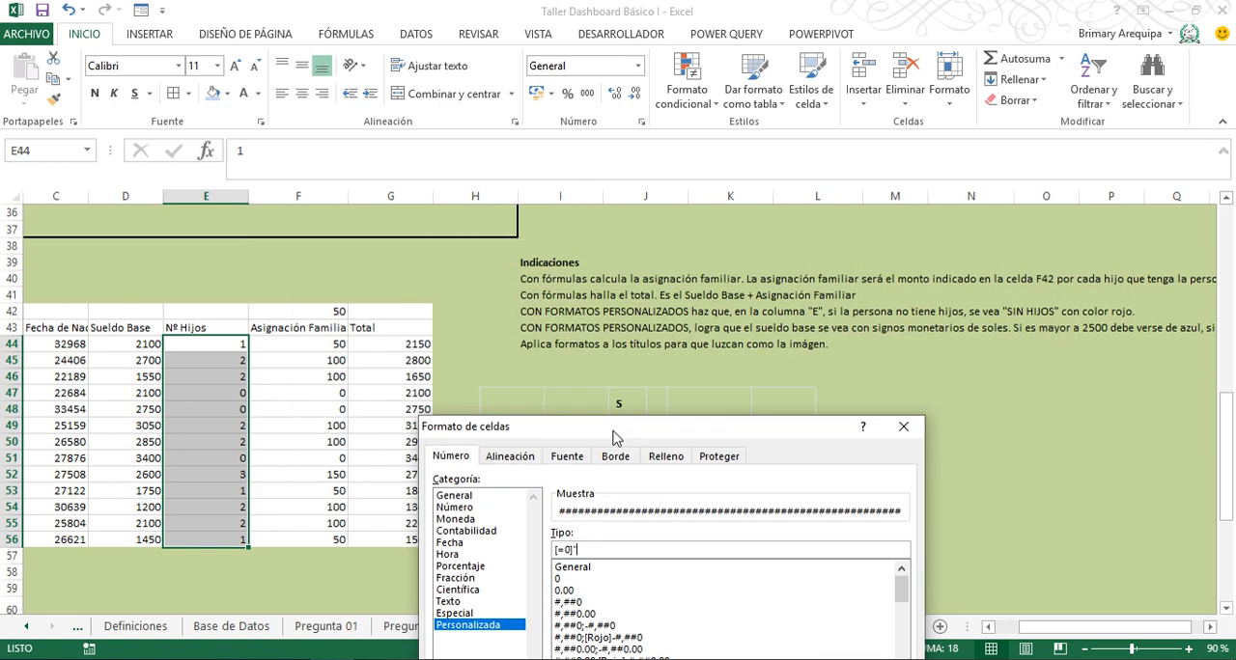
text(Sin Hijos")
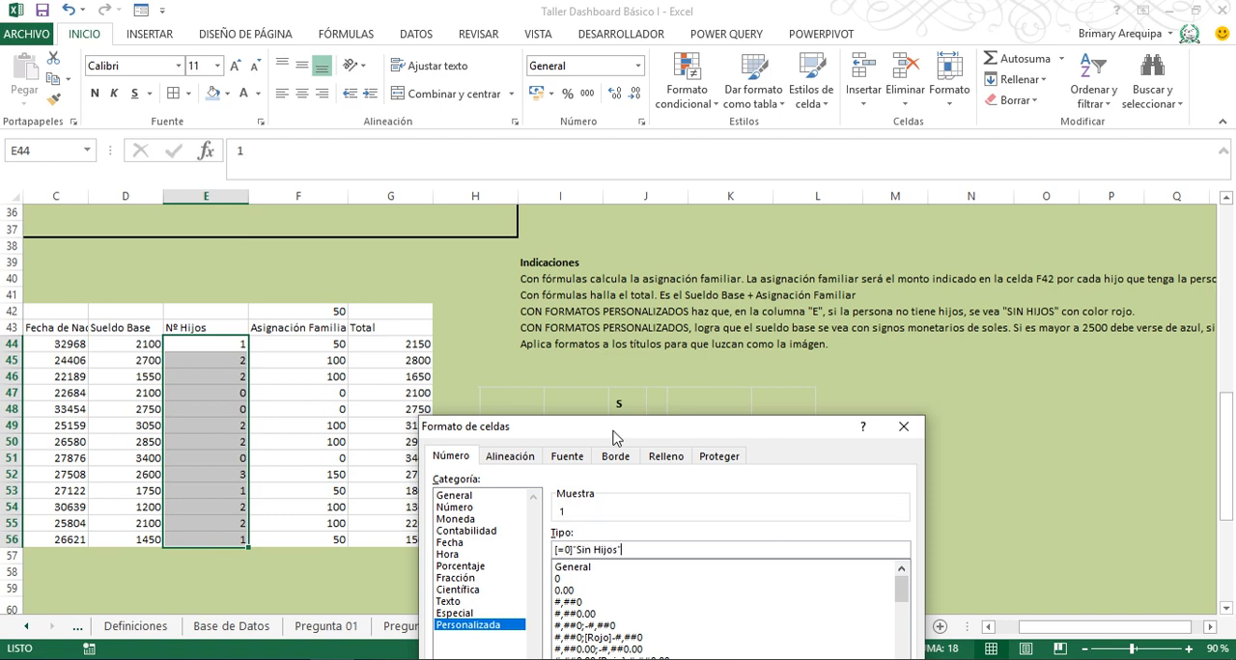
drag(615, 438, 668, 184)
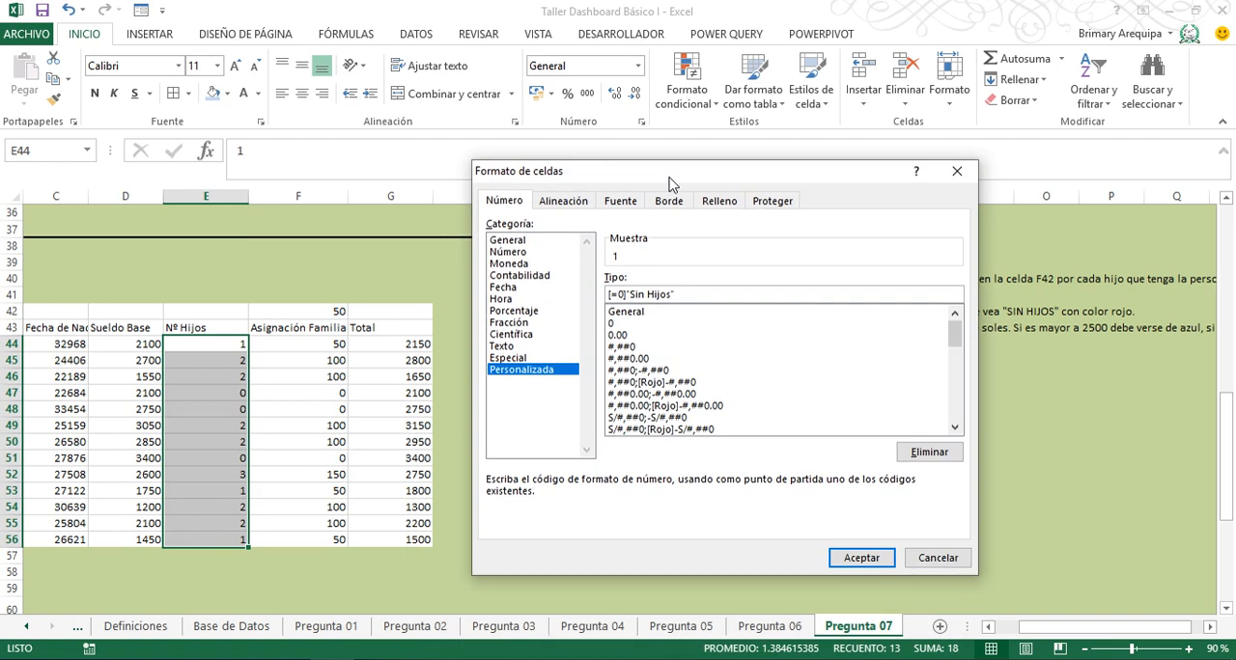
click(854, 558)
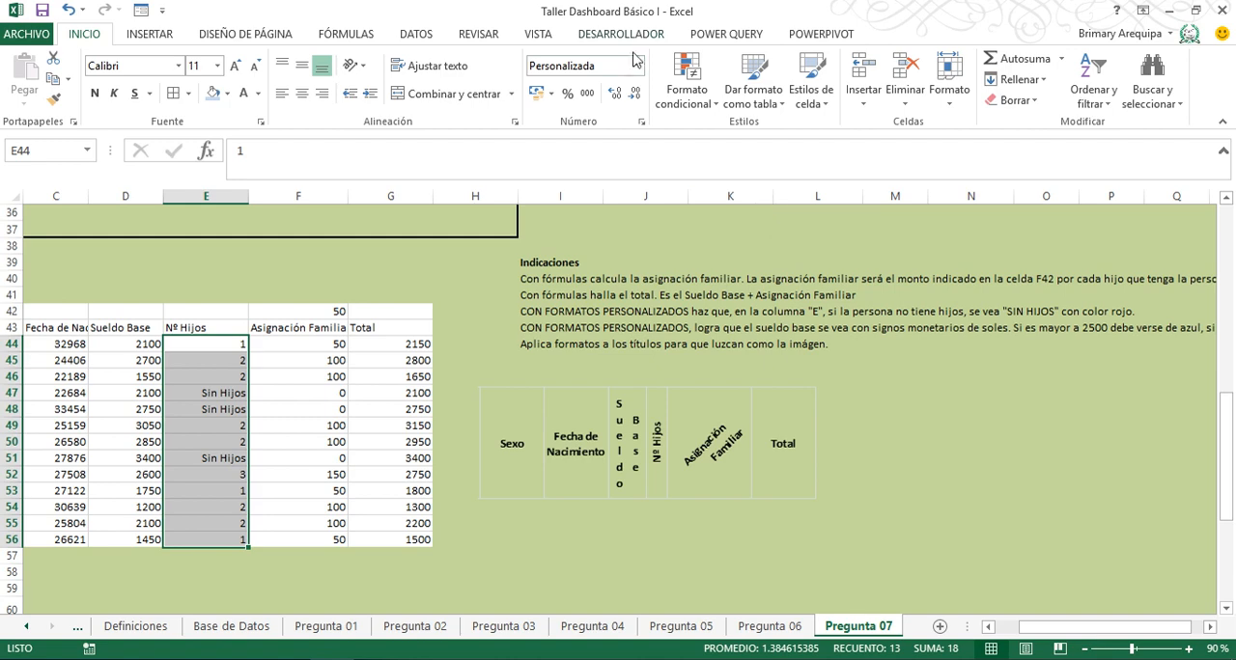
- Add the red colour code to the Nº Hijos custom format, making it [=0][Rojo]"Sin Hijos";General
click(642, 125)
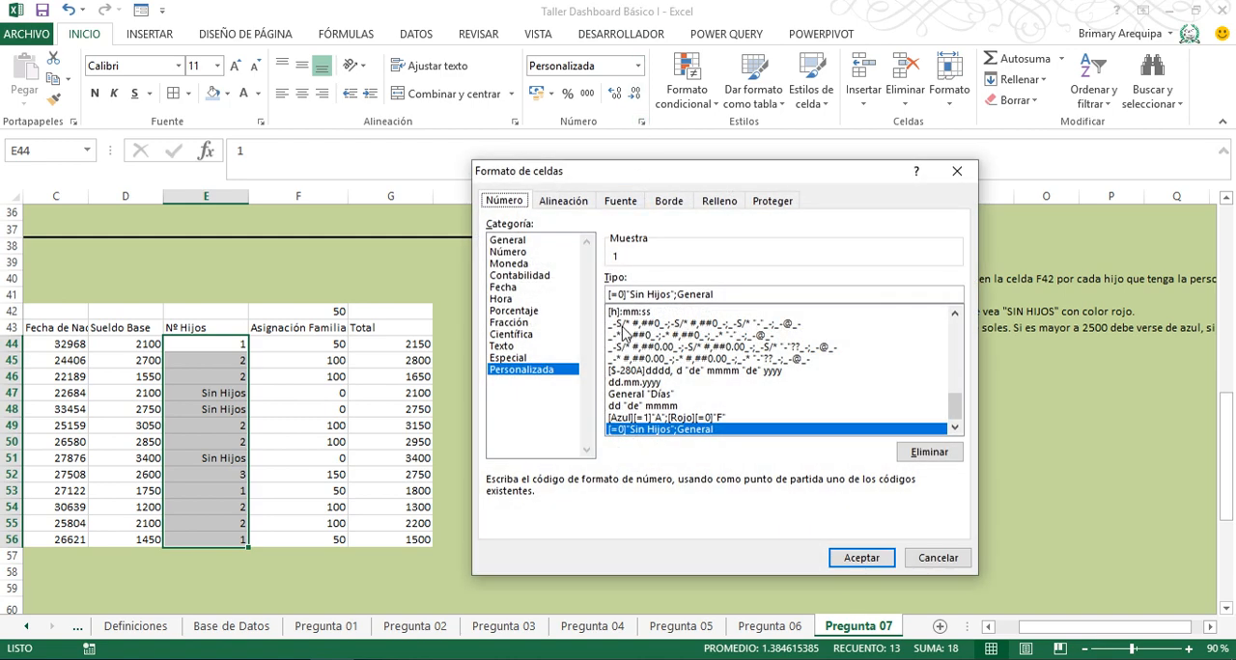
click(631, 293)
text([)
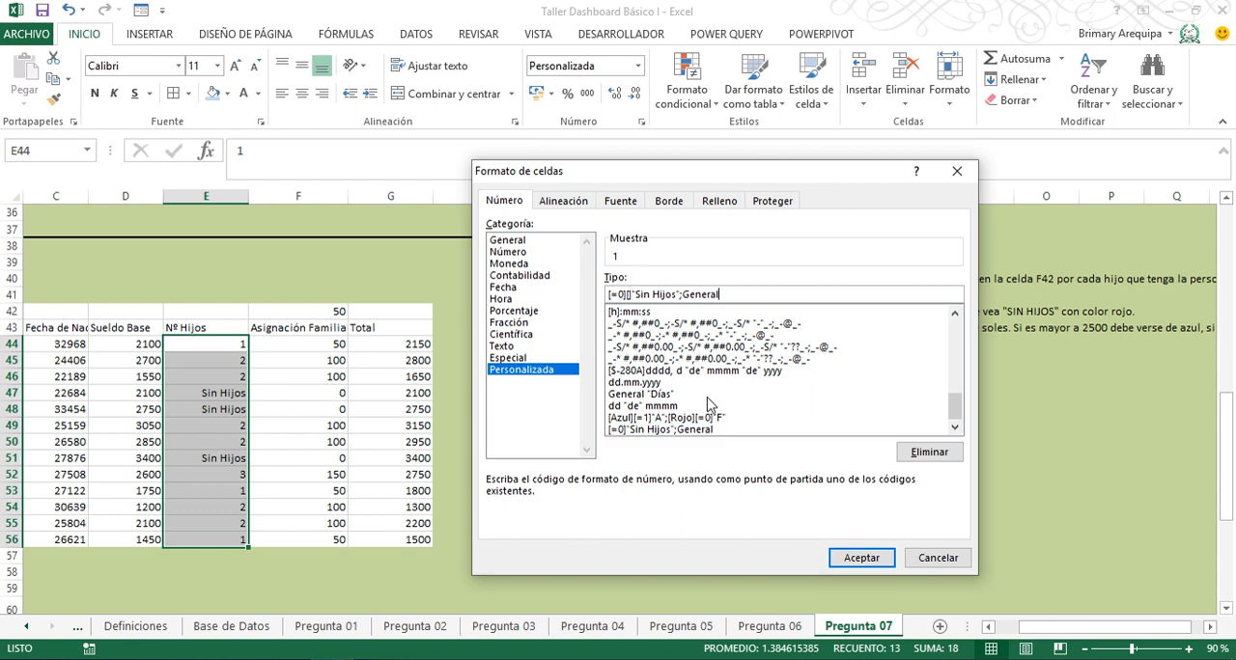
key(BackSpace)
text([Rojo)
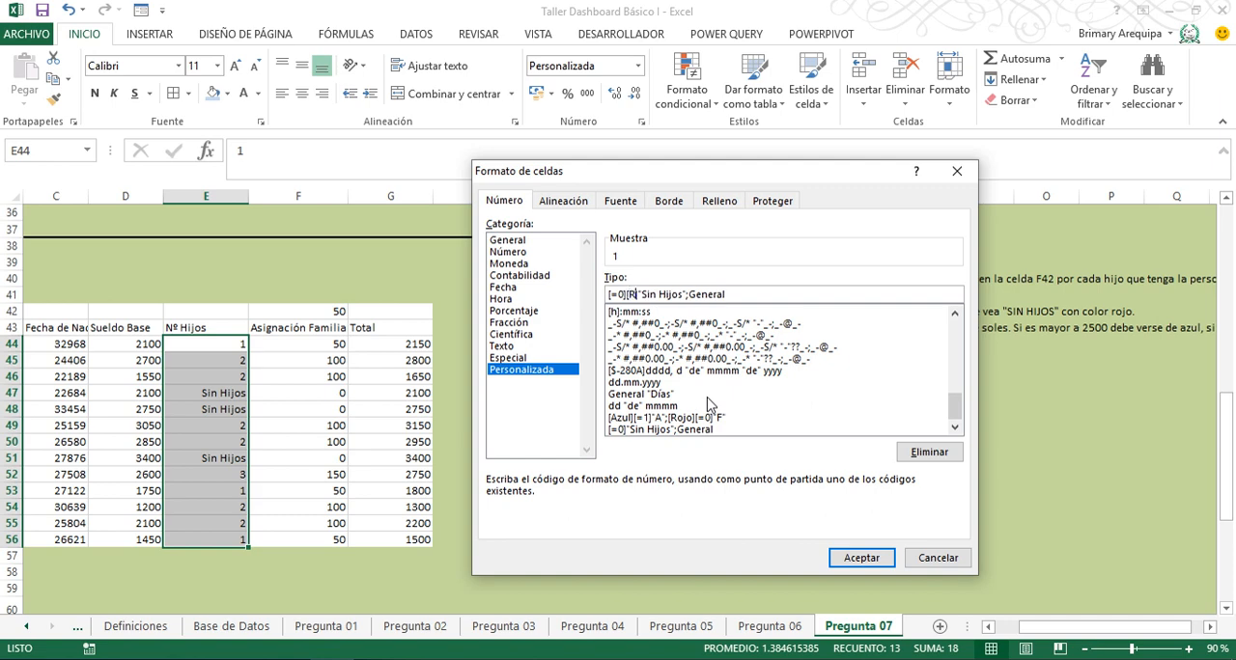
click(856, 560)
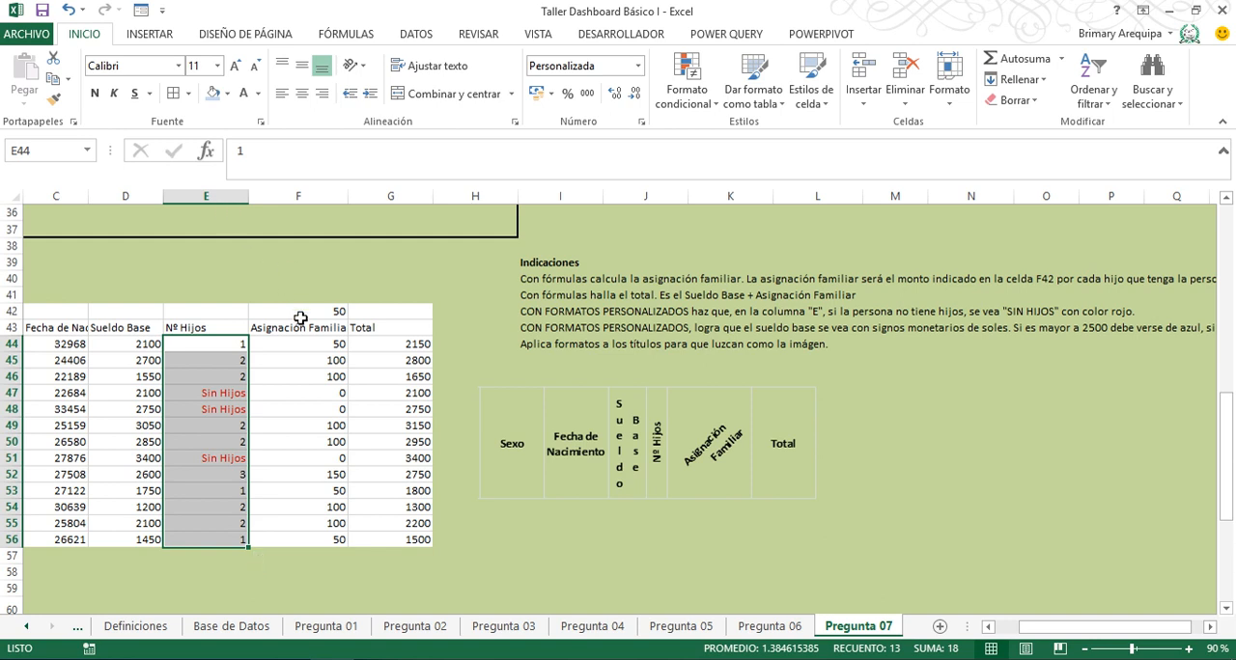
- Split the Fecha de Nacimiento heading in C43 onto two lines, with a line break before Nacimiento
click(707, 483)
click(724, 571)
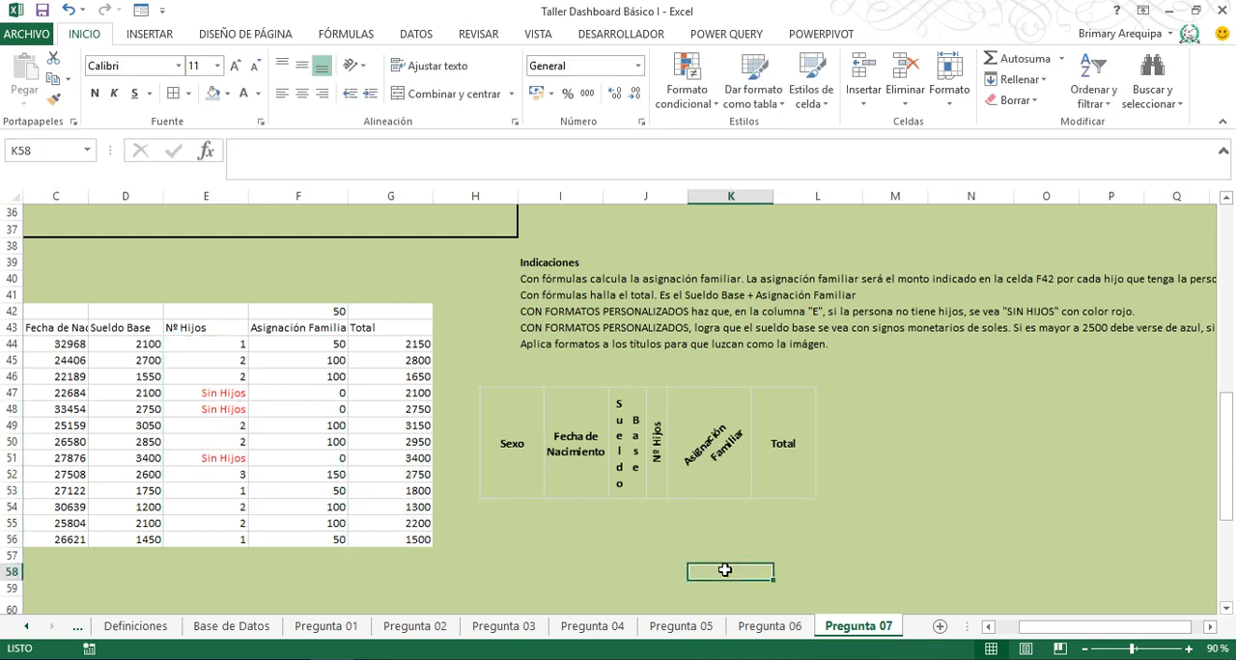
key(Home)
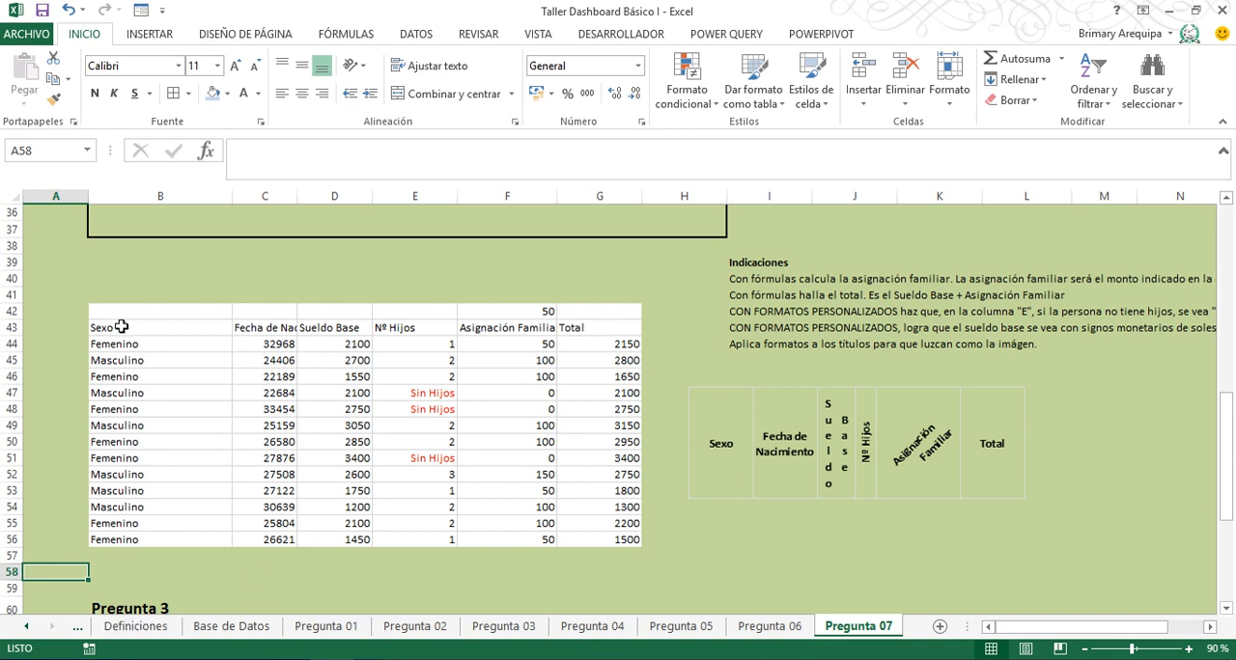
click(258, 329)
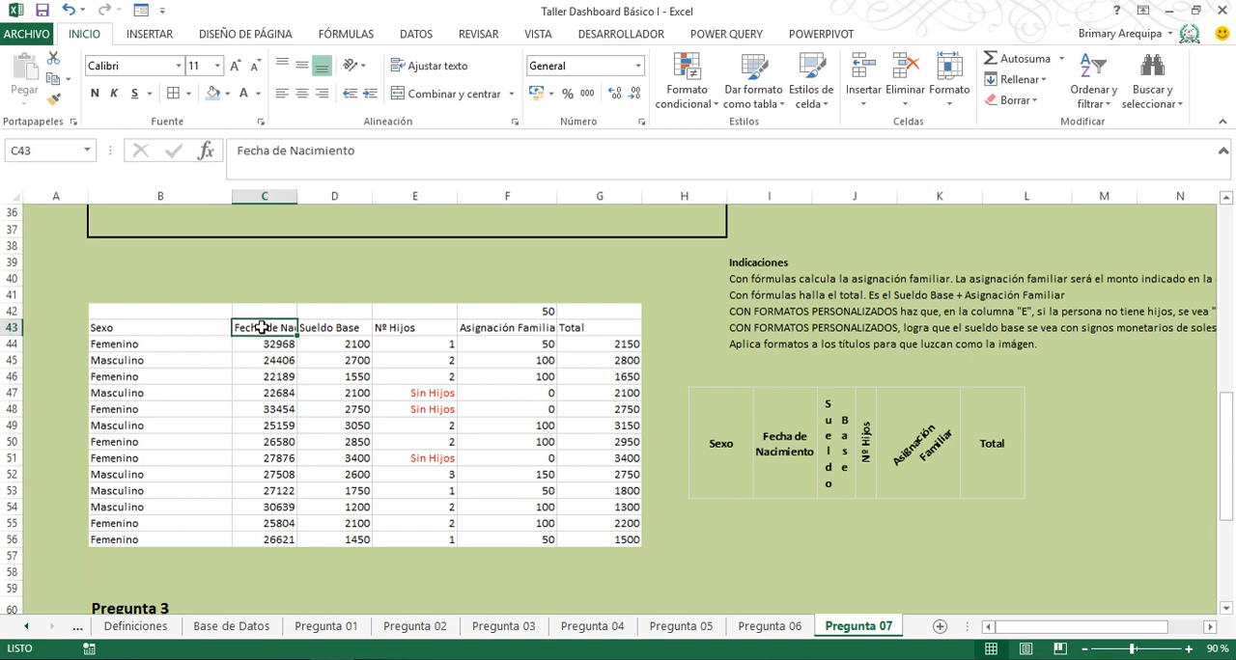
key(F2)
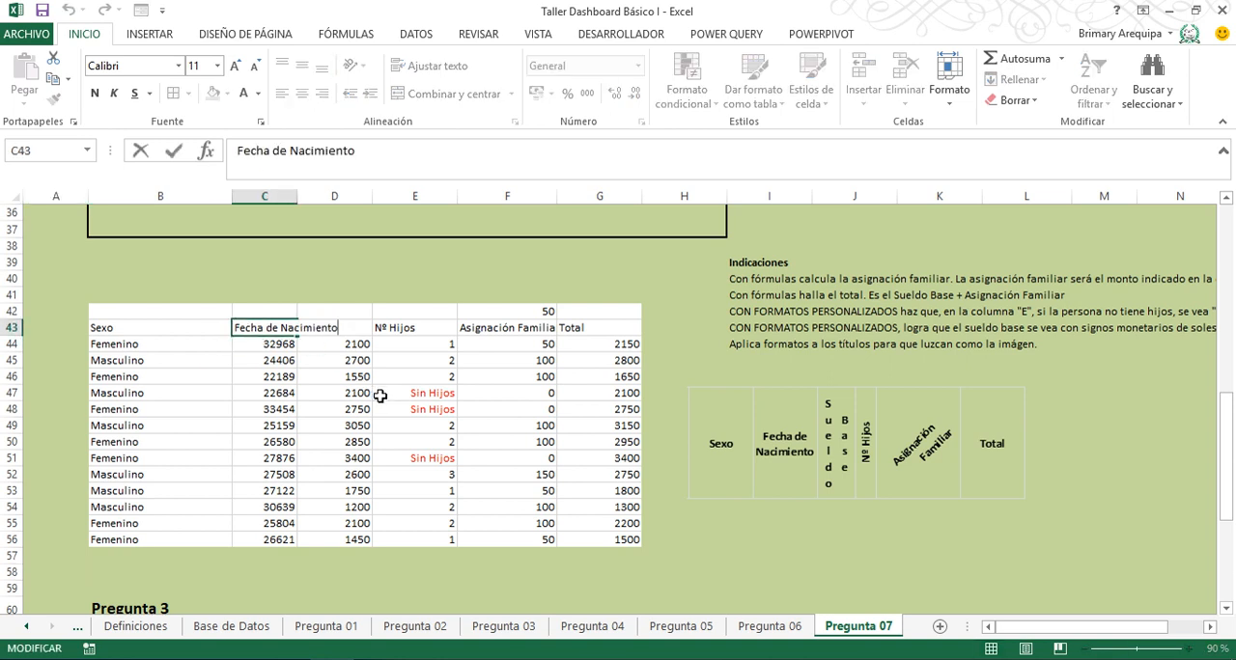
key(Left)
key(Left)
key(Left)
key(Left)
key(Left)
key(alt+Return)
key(Return)
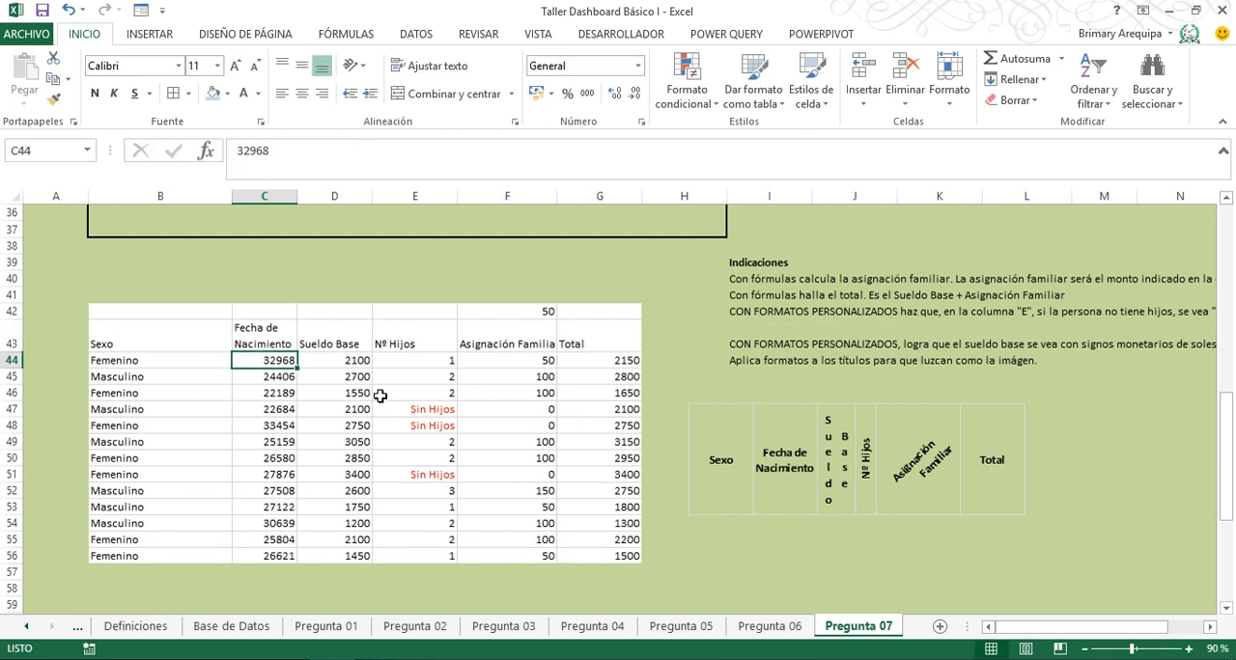
- Split the Sueldo Base heading in D43 onto two lines, with a line break before Base
key(Up)
key(Right)
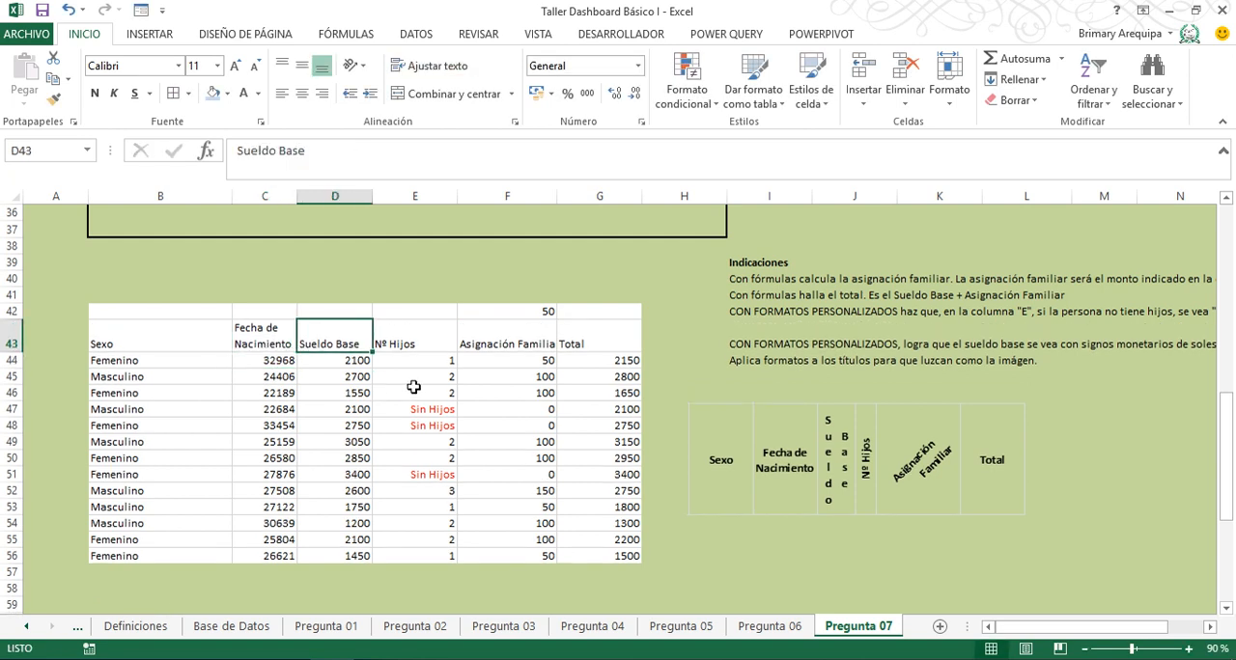
key(F2)
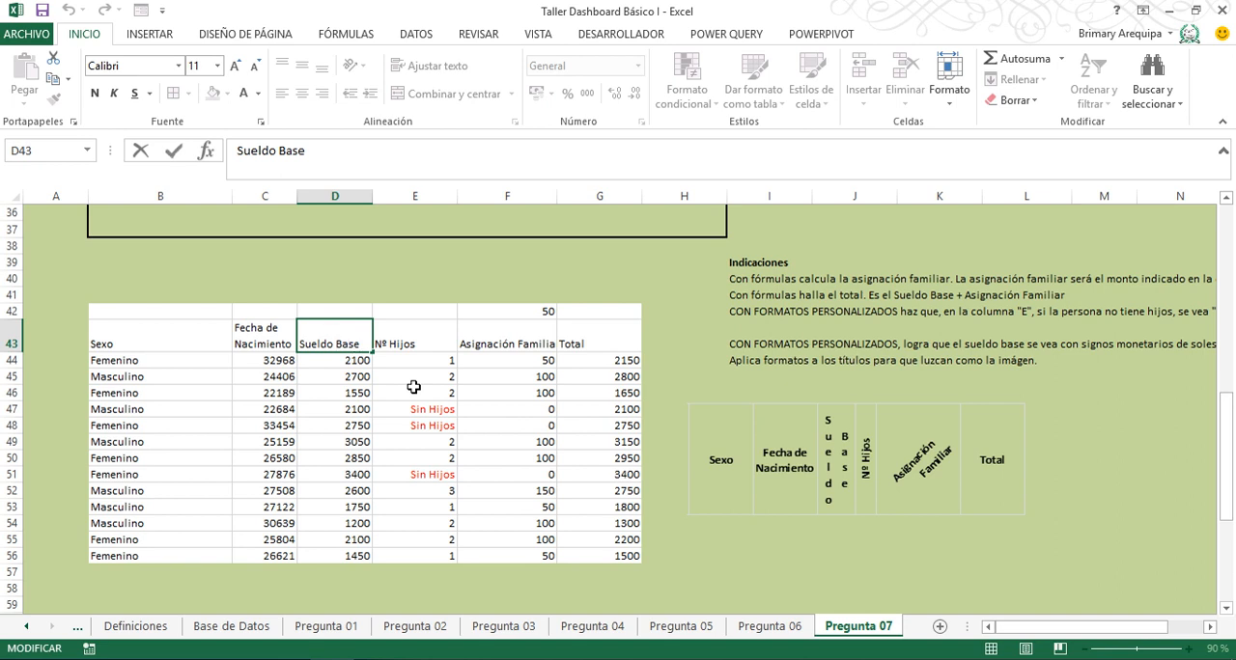
key(alt+Return)
key(Return)
key(Up)
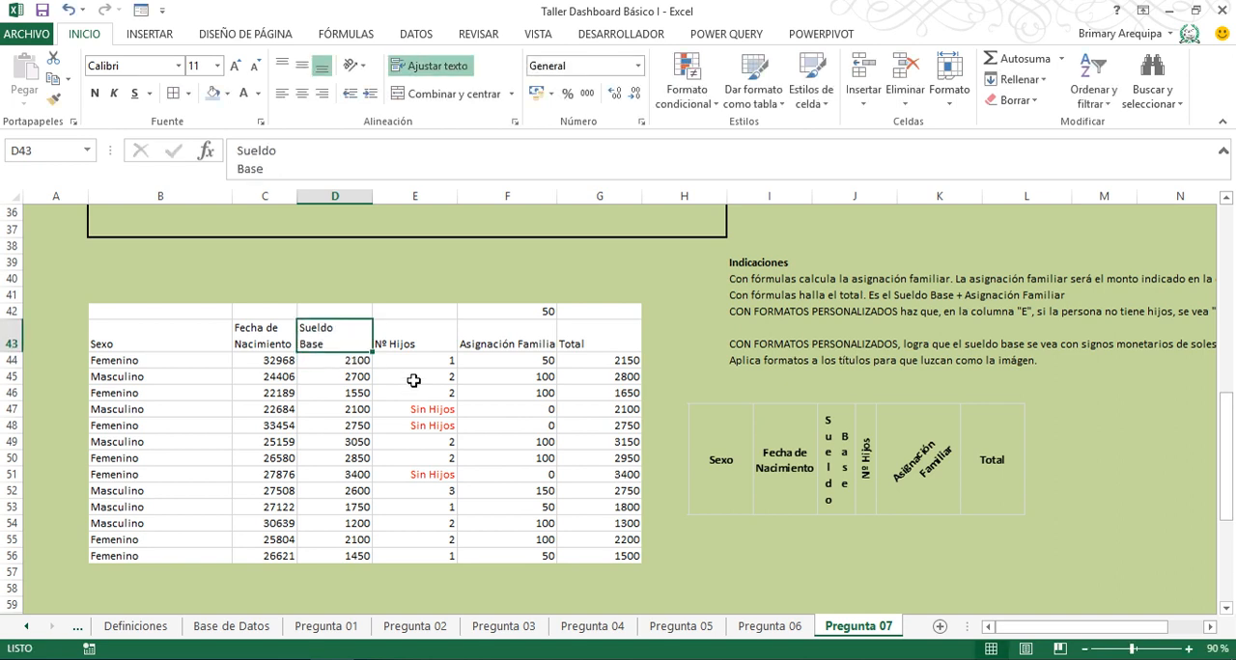
- Set the Sueldo Base heading to vertical stacked text and make row 43 tall enough for each word to fit in one column
click(356, 65)
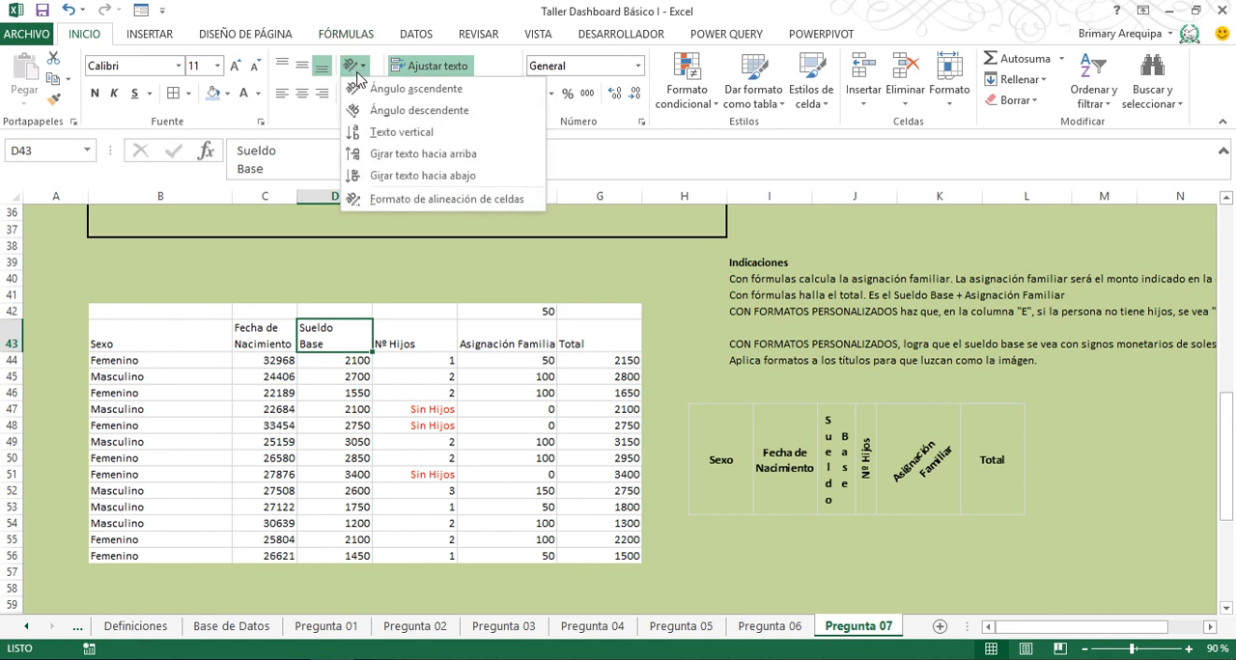
click(400, 131)
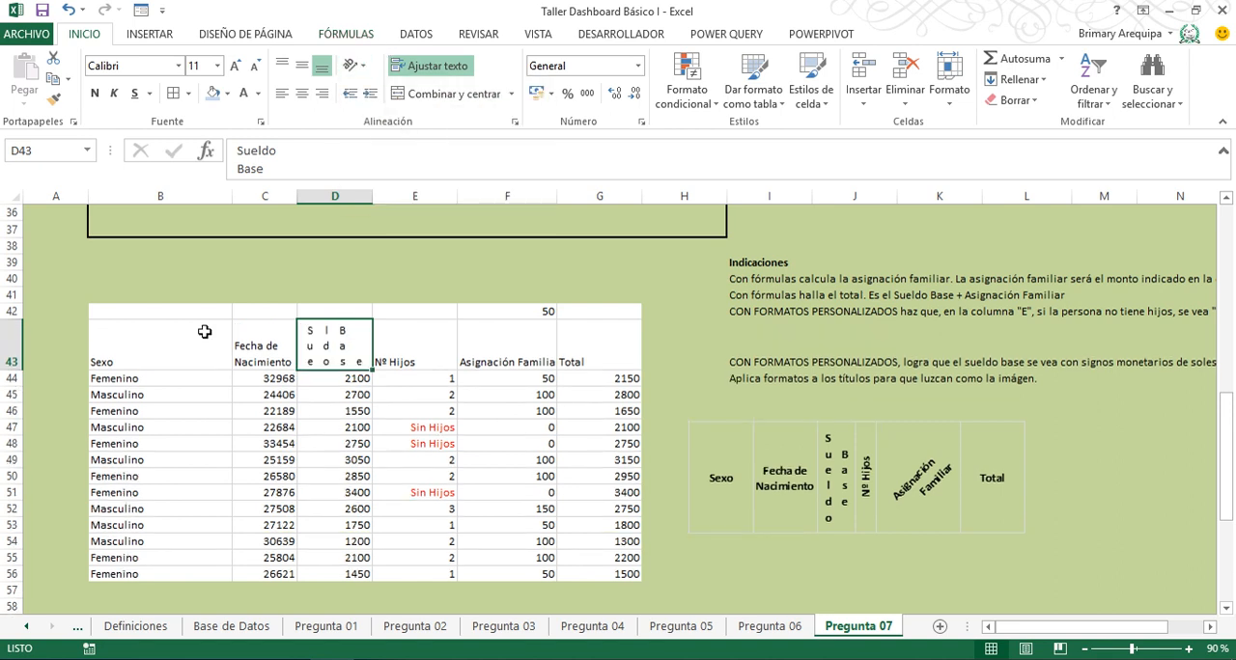
drag(3, 370, 5, 422)
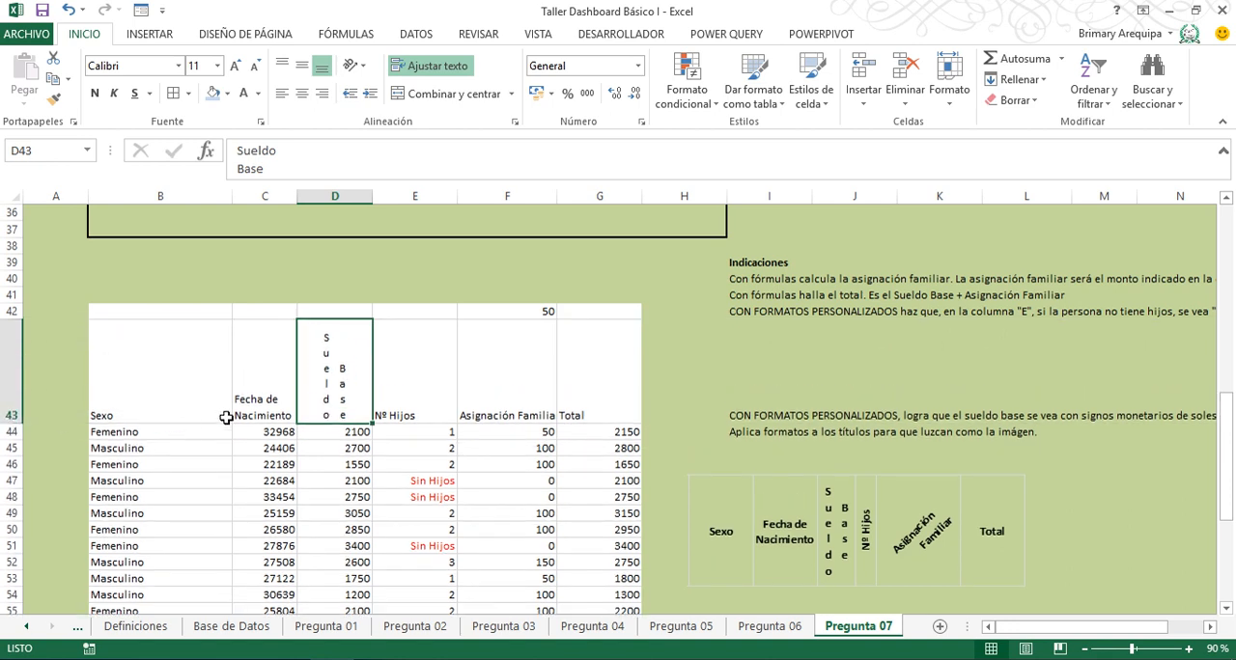
- Rotate the Nº Hijos heading in E43 upward so it reads from bottom to top
click(406, 376)
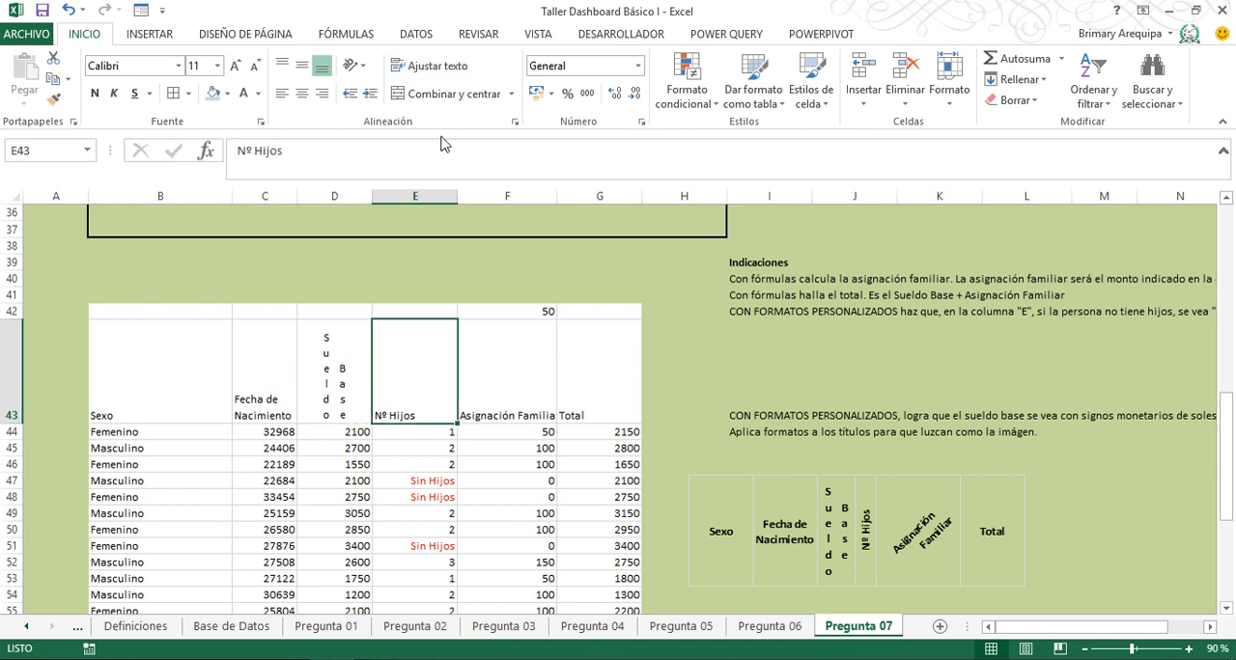
click(353, 66)
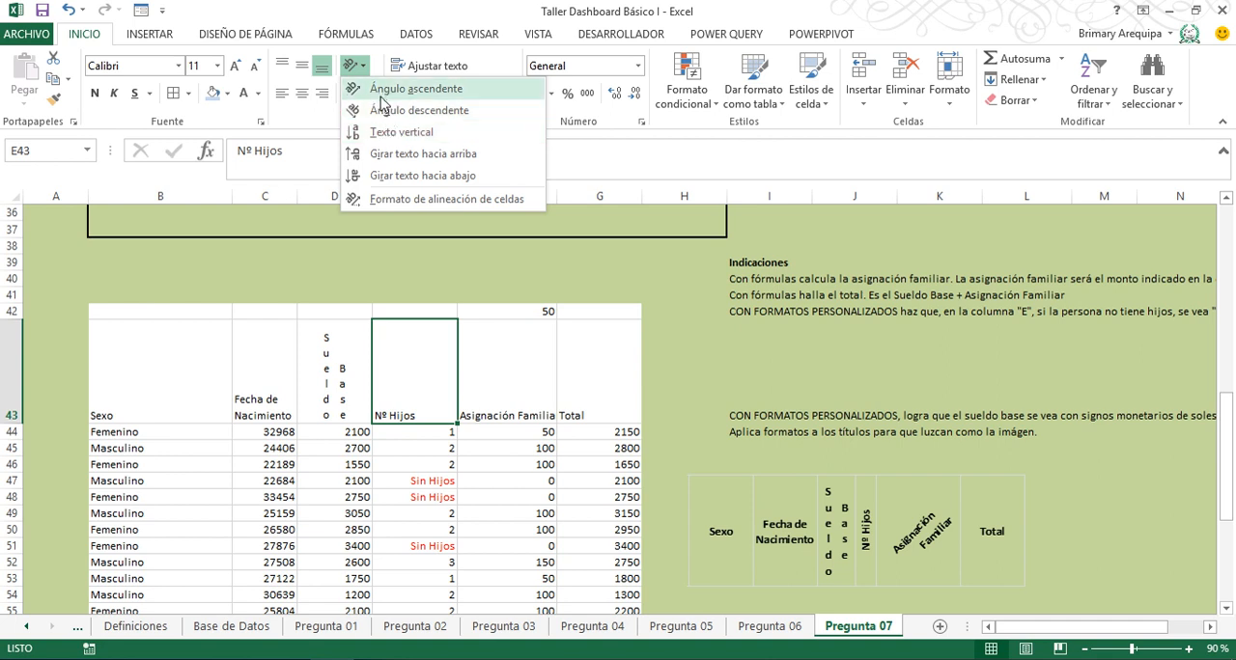
click(381, 96)
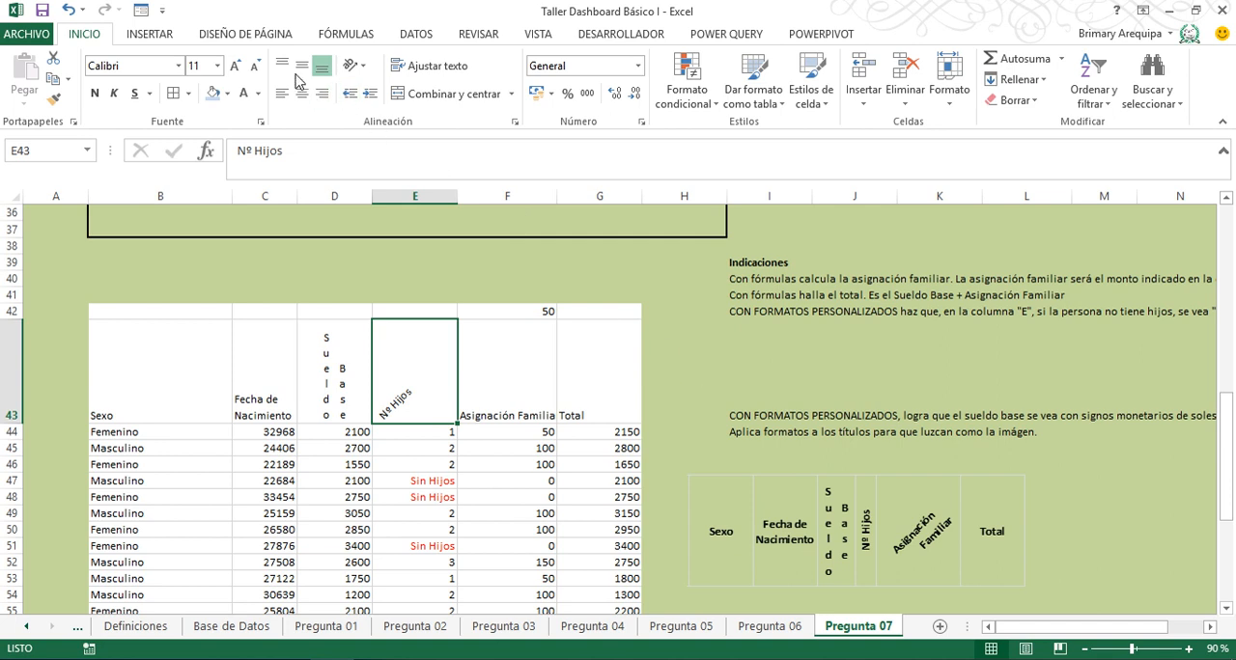
click(357, 68)
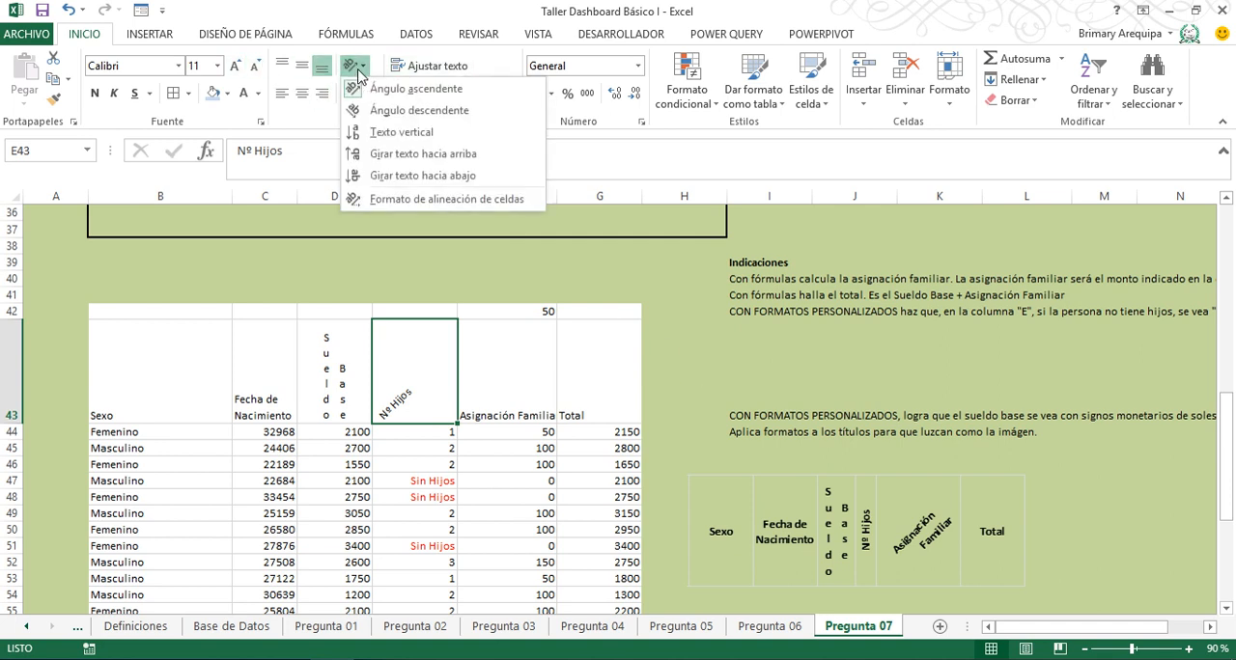
click(384, 156)
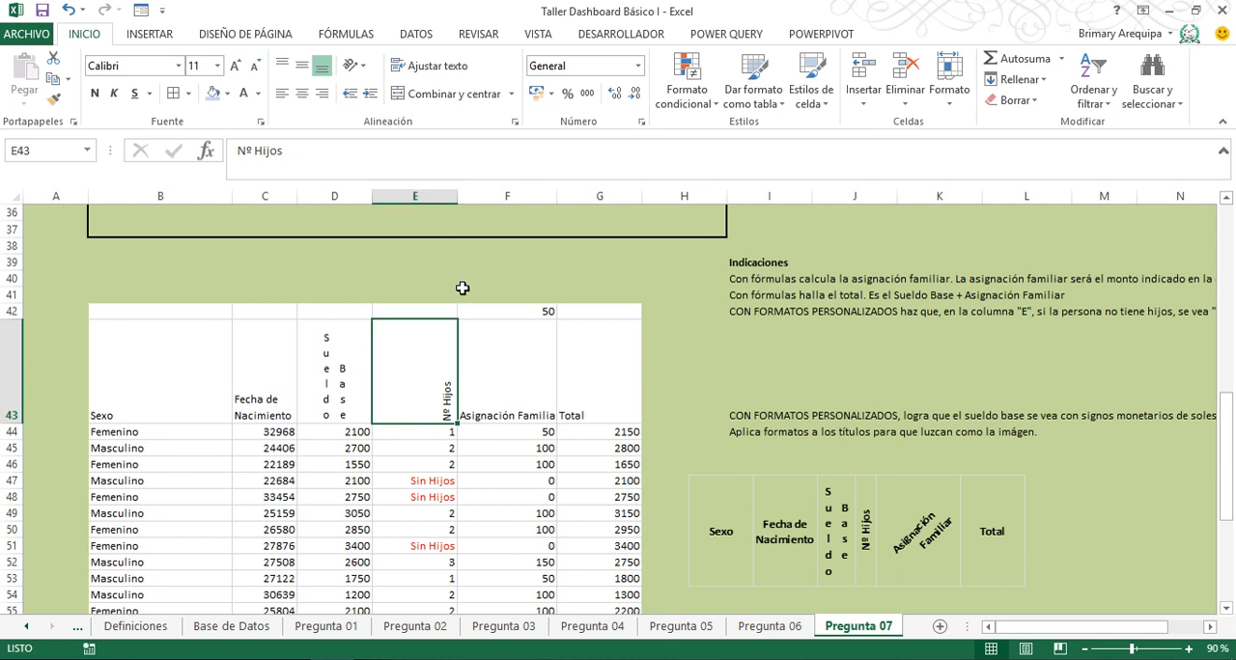
- Split the Asignación Familiar heading in F43 onto two lines and set its orientation to an ascending angle
click(492, 383)
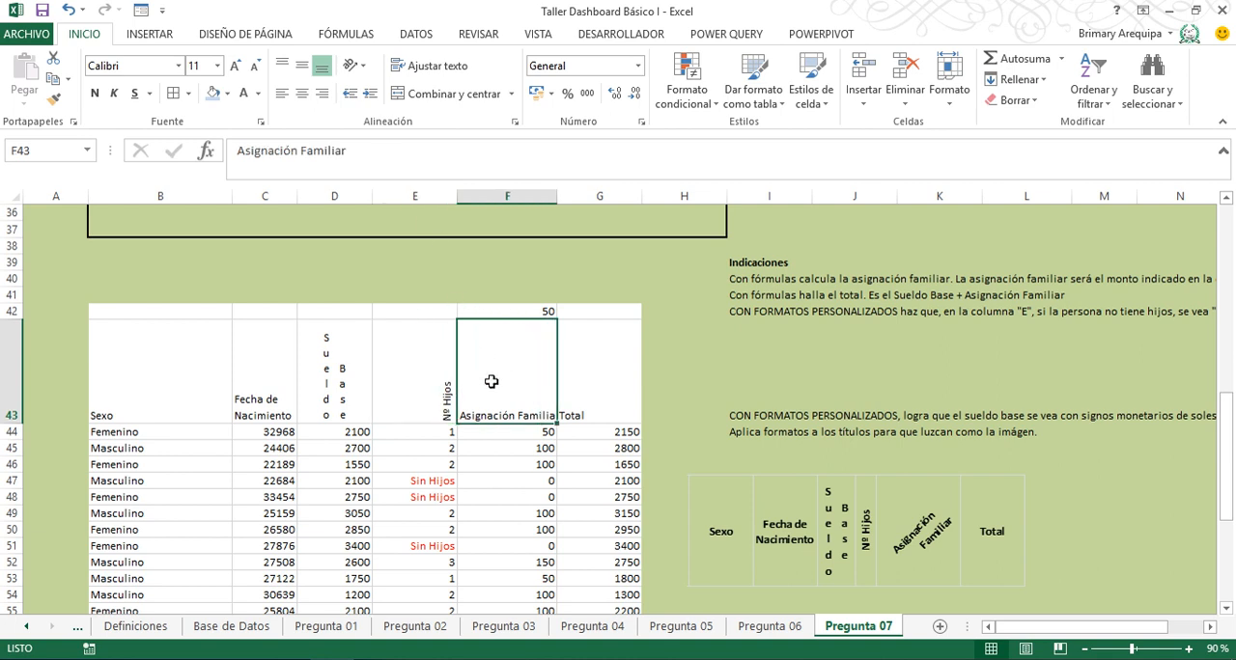
click(300, 150)
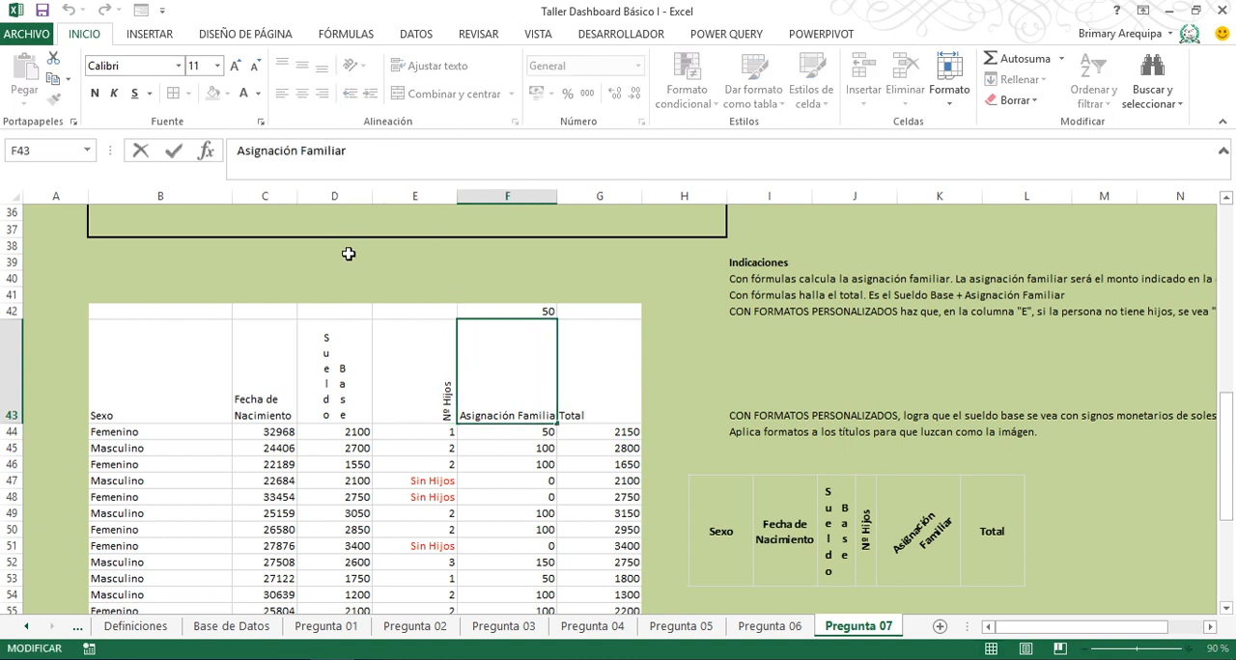
key(Right)
key(alt+Return)
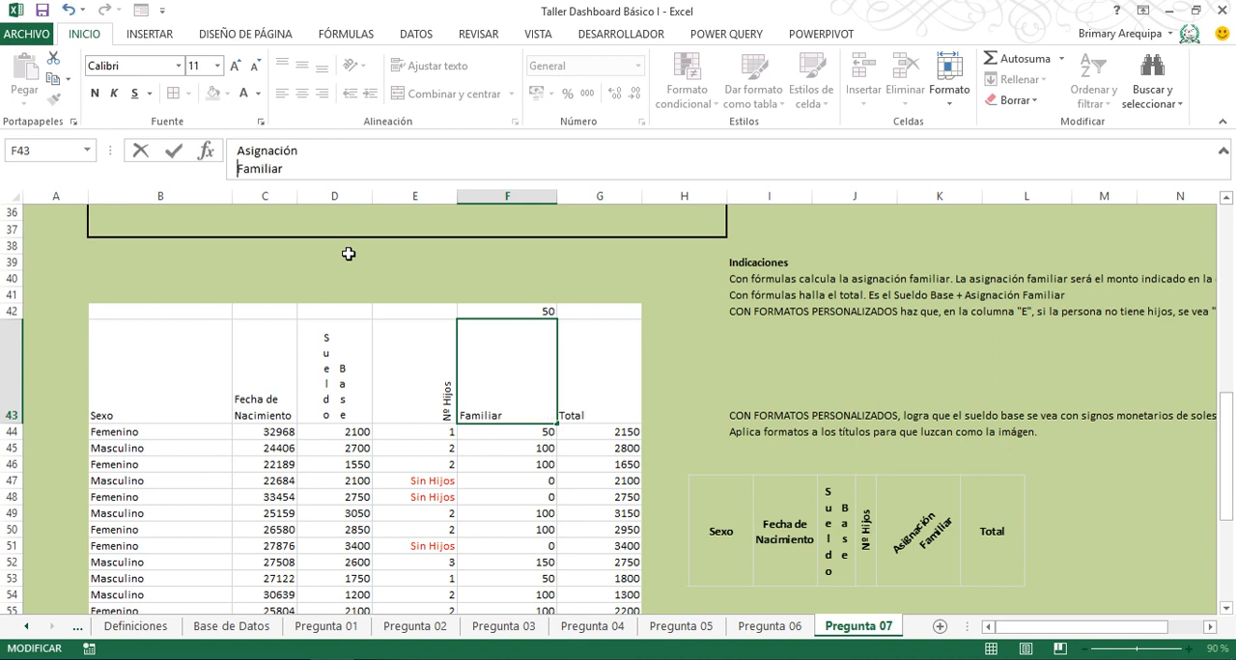
key(Return)
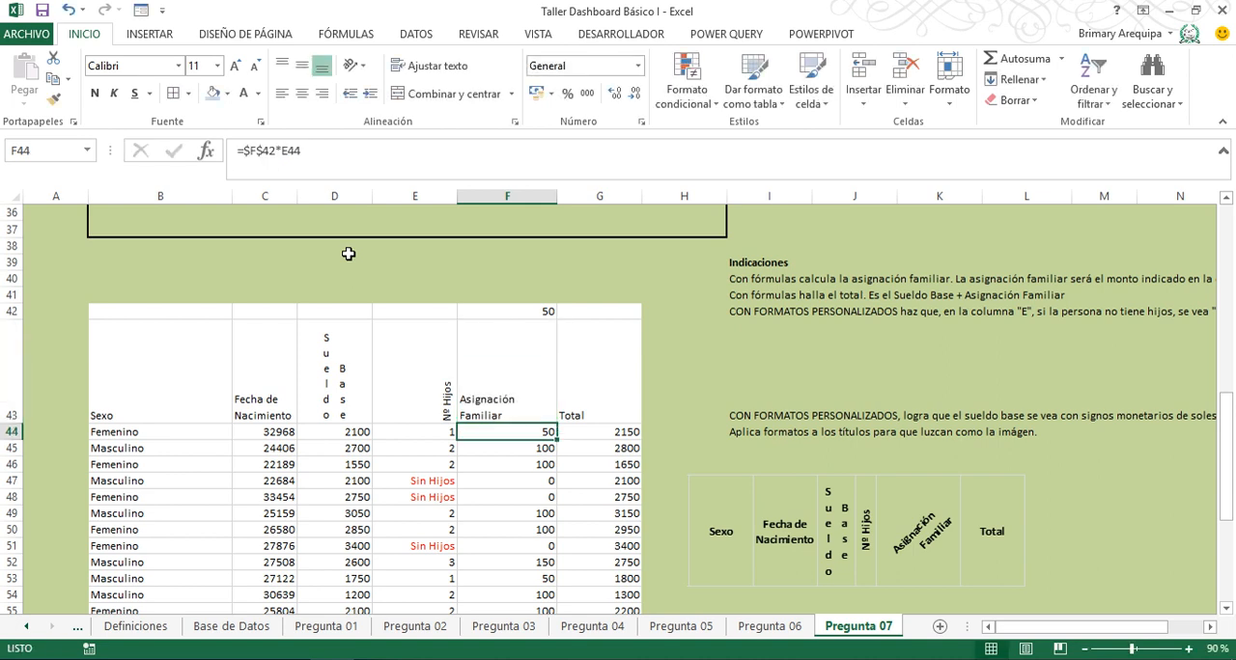
click(483, 377)
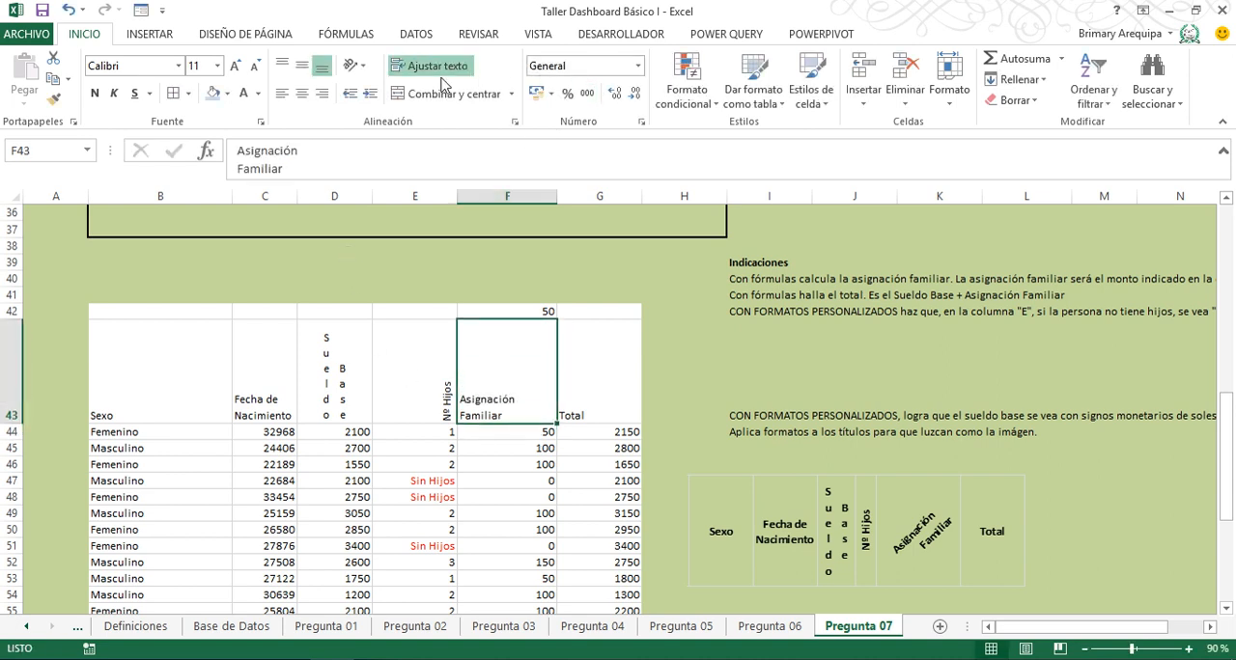
click(343, 66)
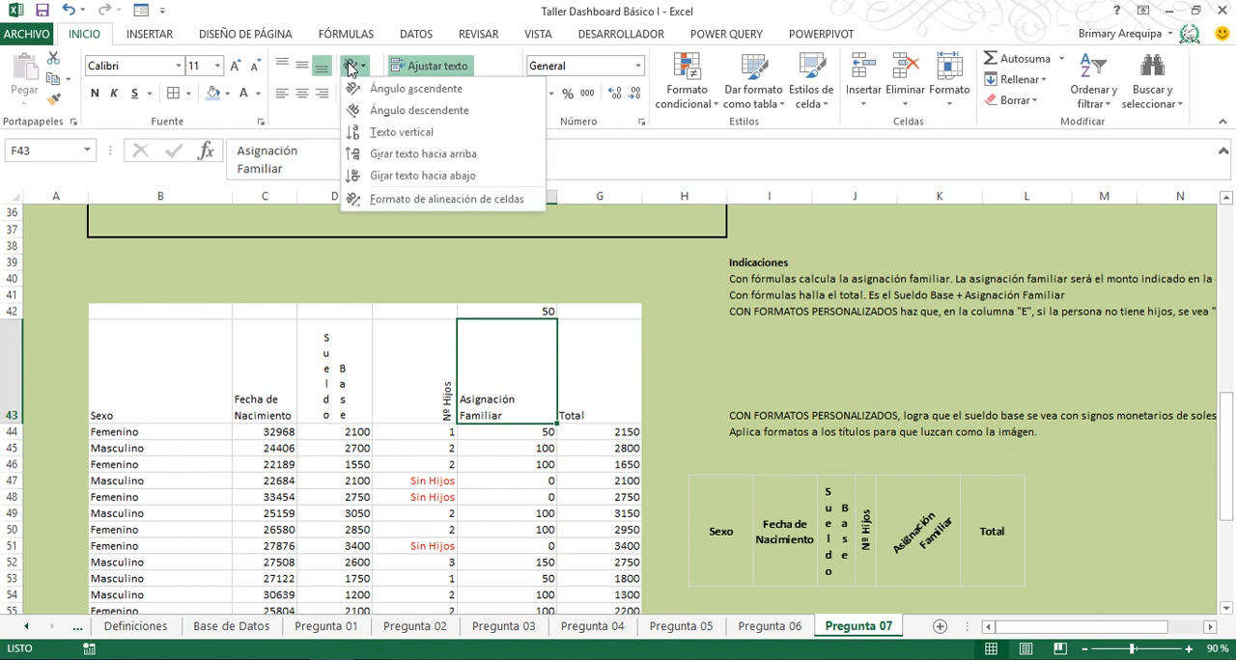
click(397, 89)
- Centre the Total heading in G43 and the Sexo heading in B43 both vertically and horizontally
click(582, 343)
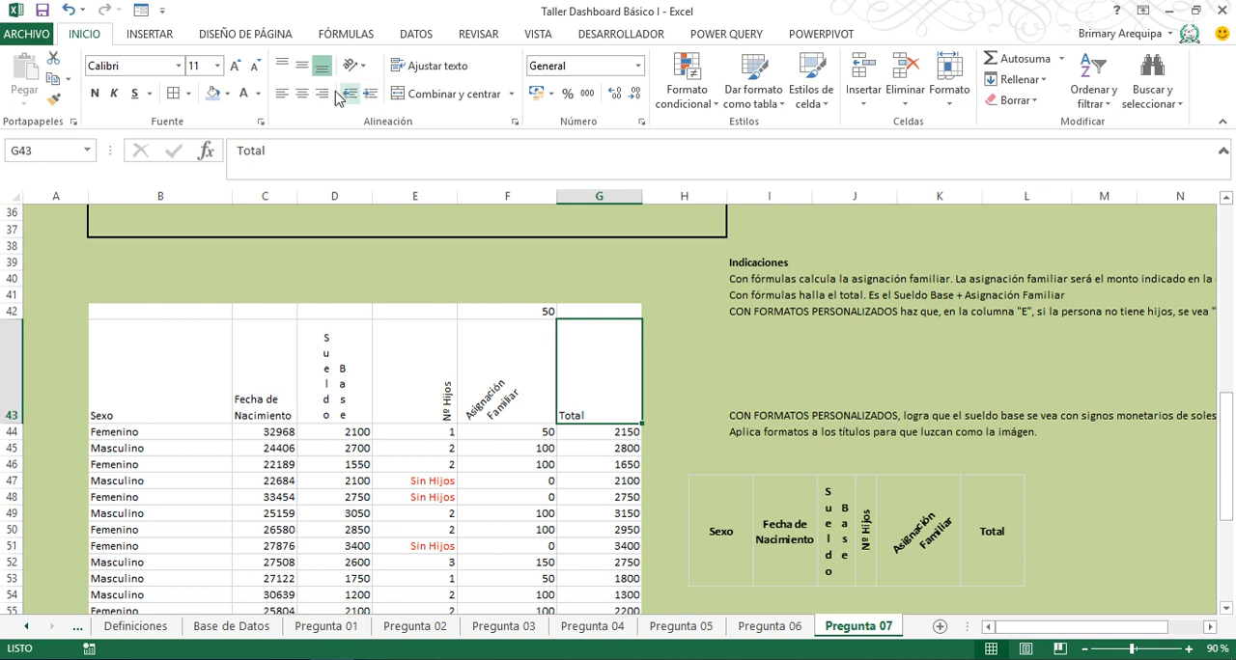
click(302, 66)
click(303, 94)
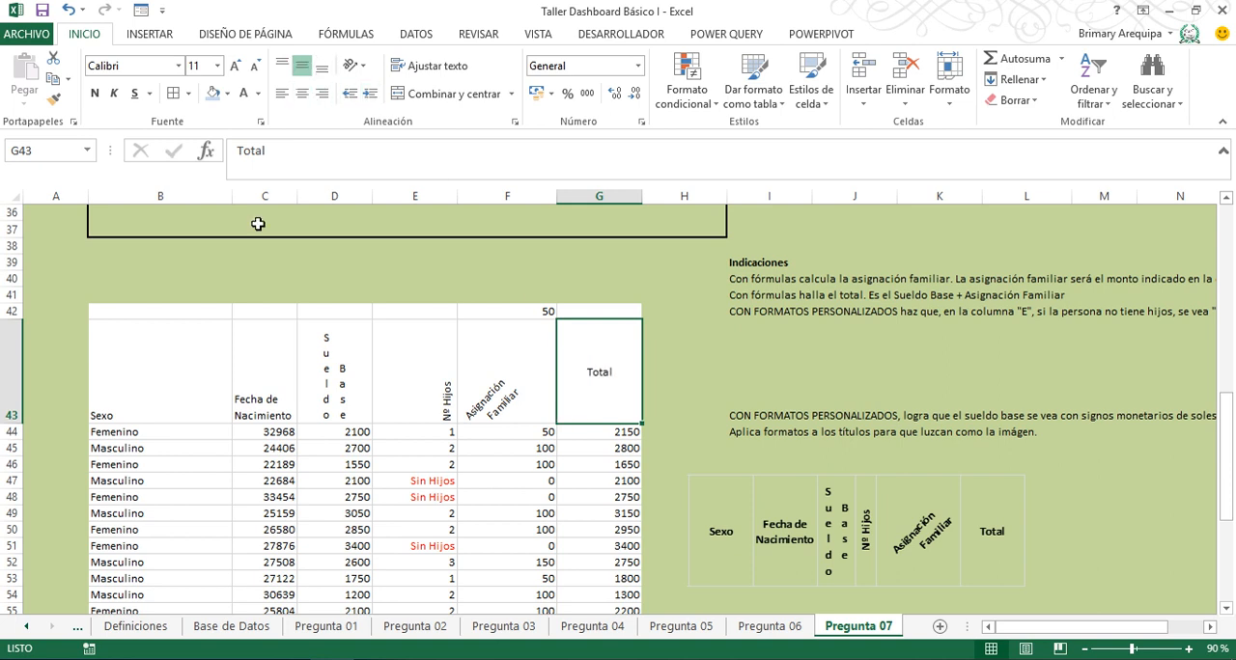
click(202, 357)
click(302, 65)
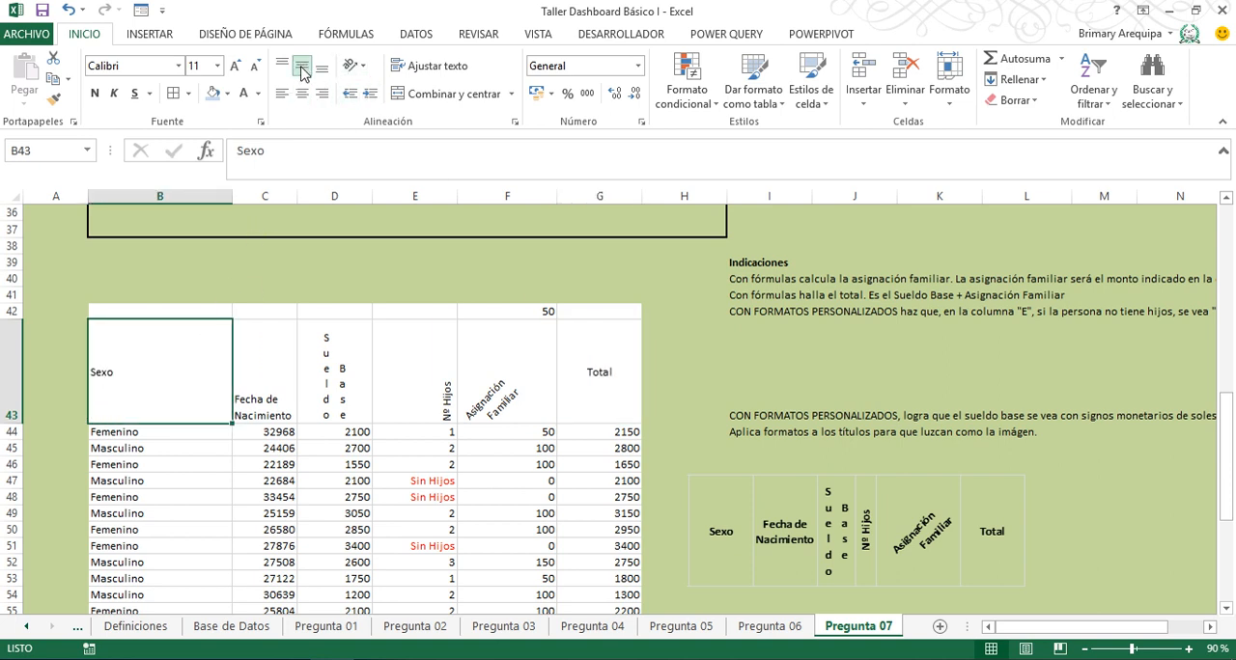
click(302, 93)
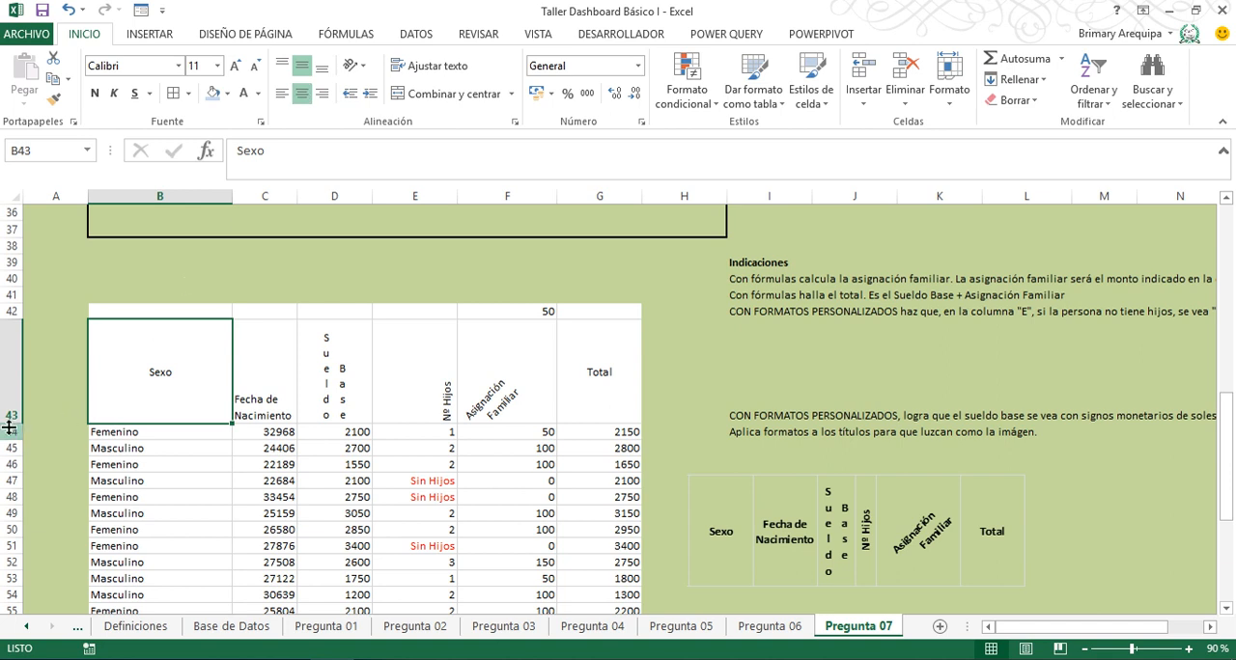
- Reduce the height of row 43 slightly and make the headings in B43:G43 bold
drag(8, 426, 9, 422)
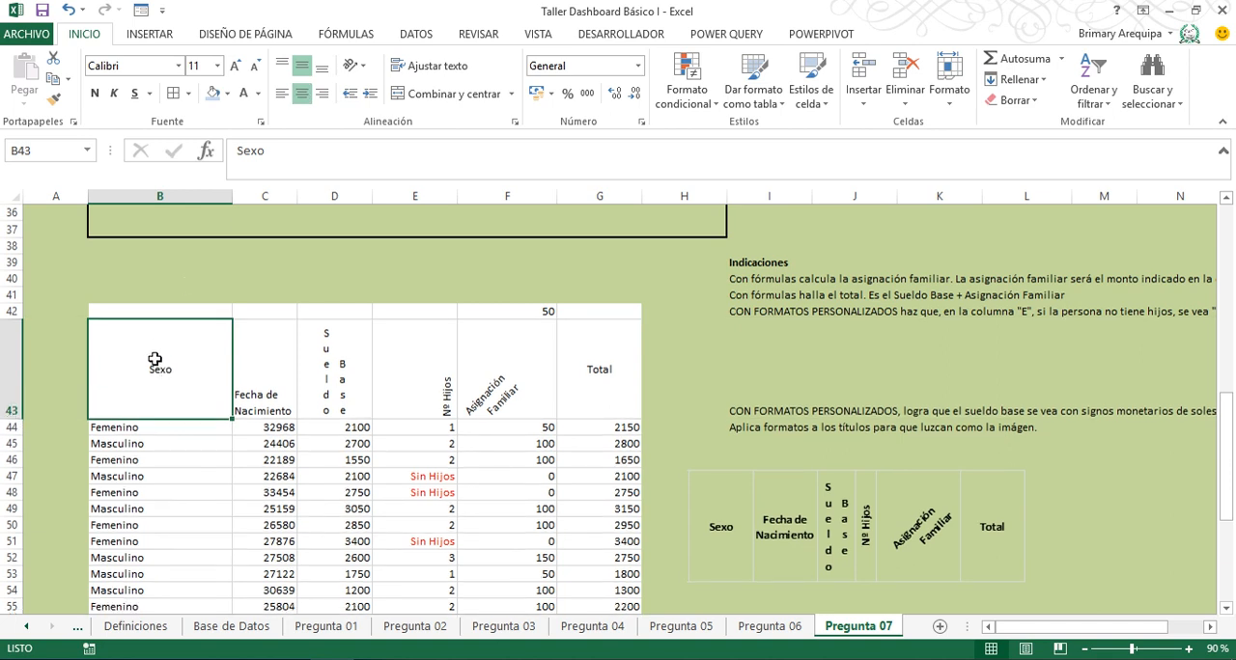
drag(135, 358, 564, 374)
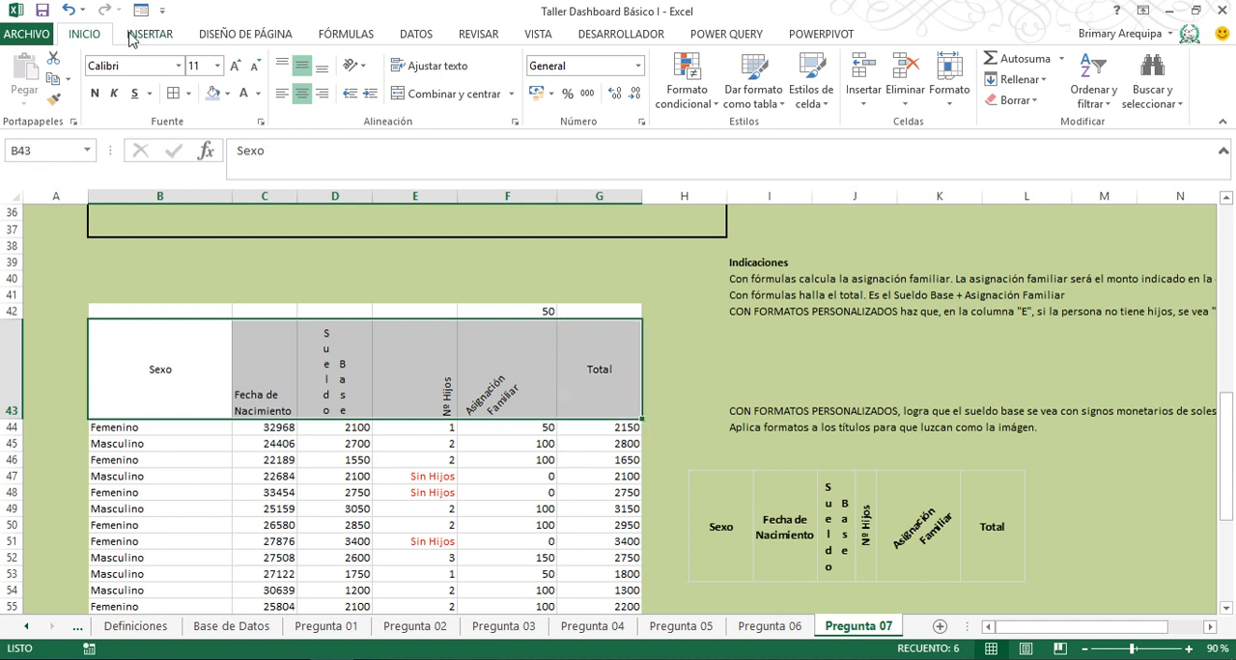
click(96, 93)
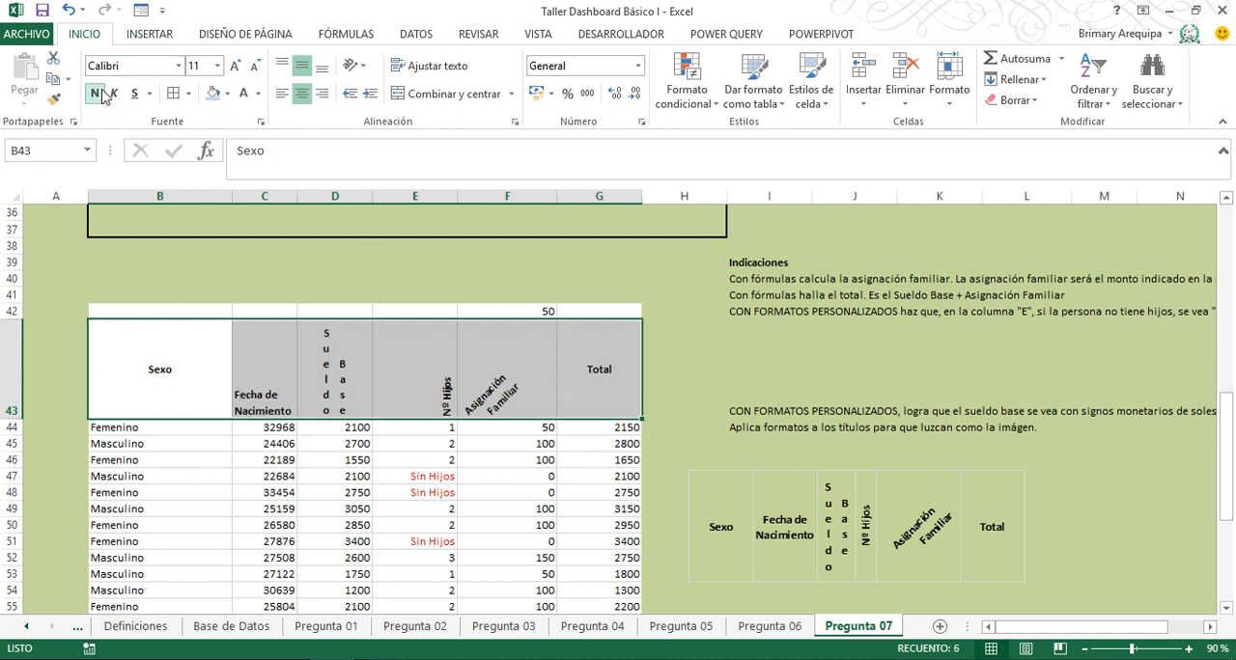
- Apply the short date format to the Fecha de Nacimiento values in D69:D74 of the Pregunta 3 table
click(1225, 610)
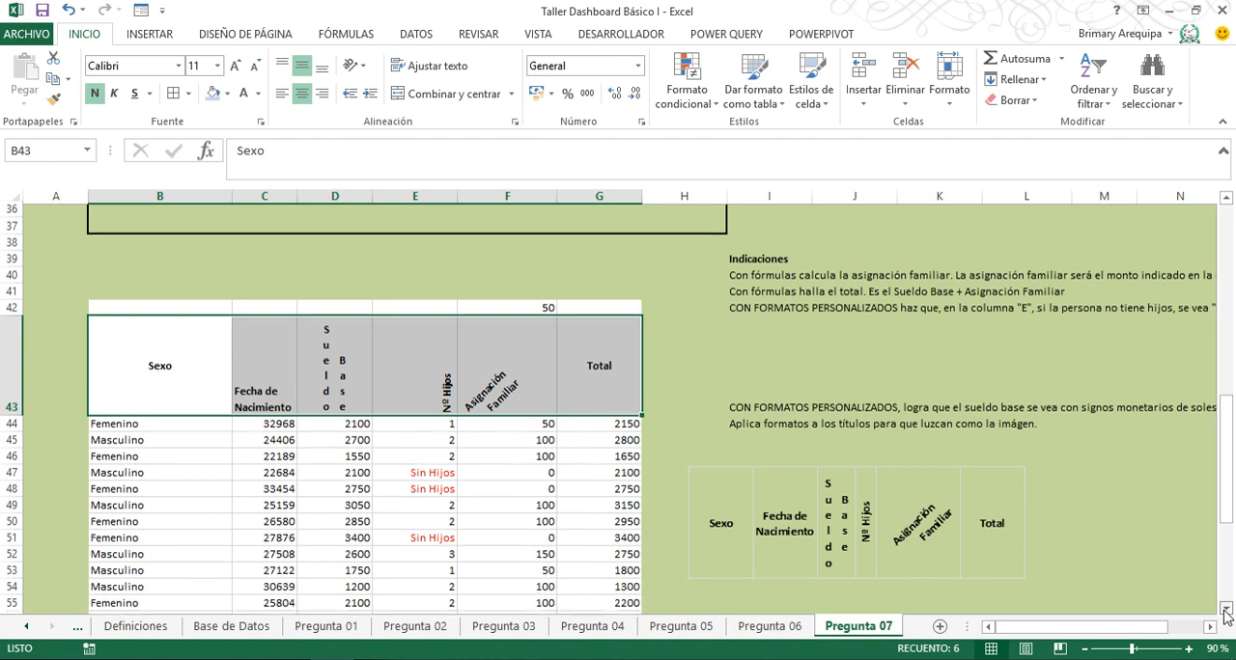
drag(1224, 614, 1225, 614)
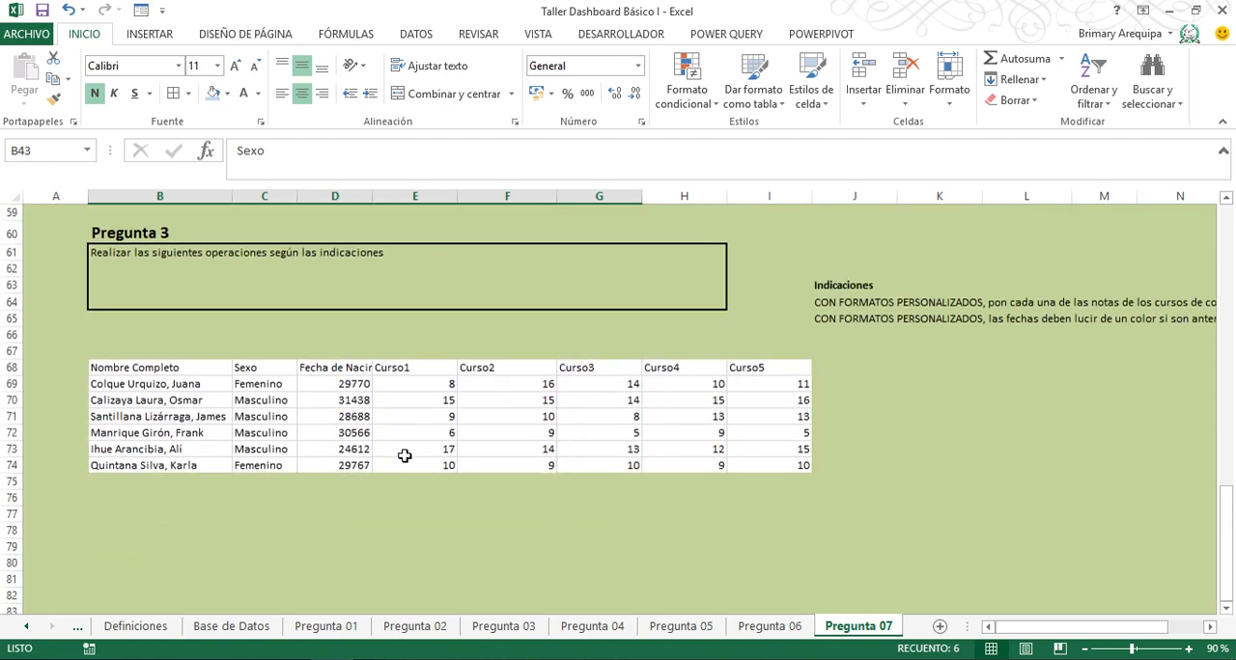
click(334, 384)
drag(334, 384, 334, 465)
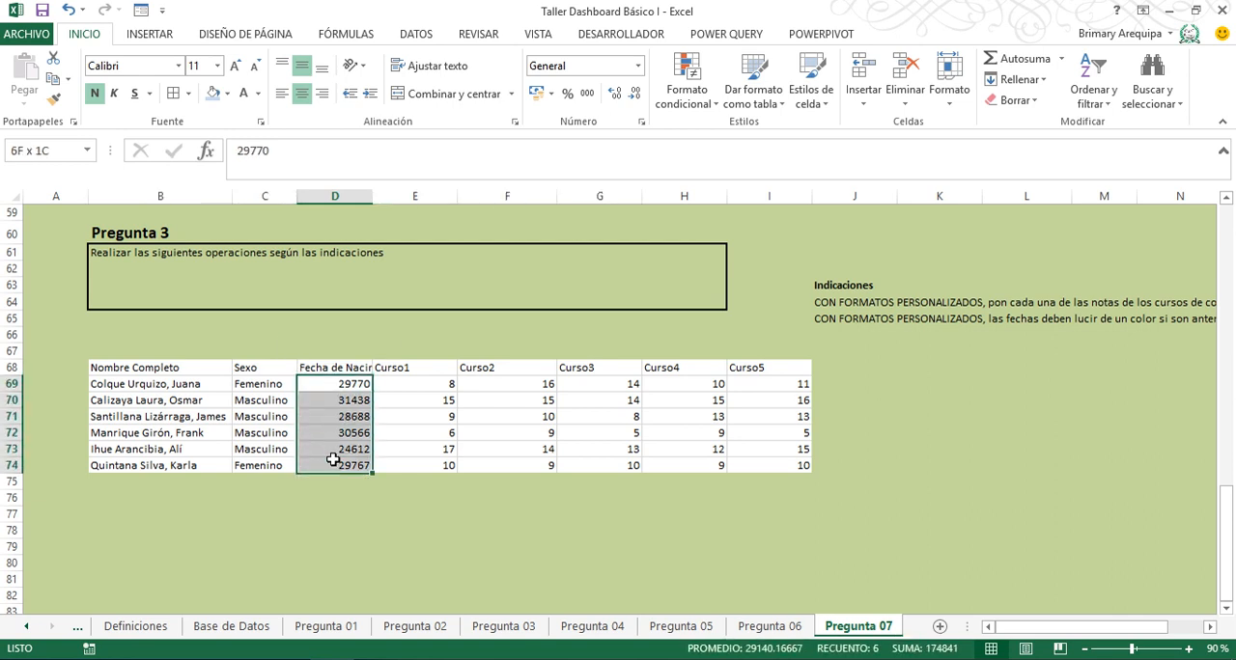
click(637, 66)
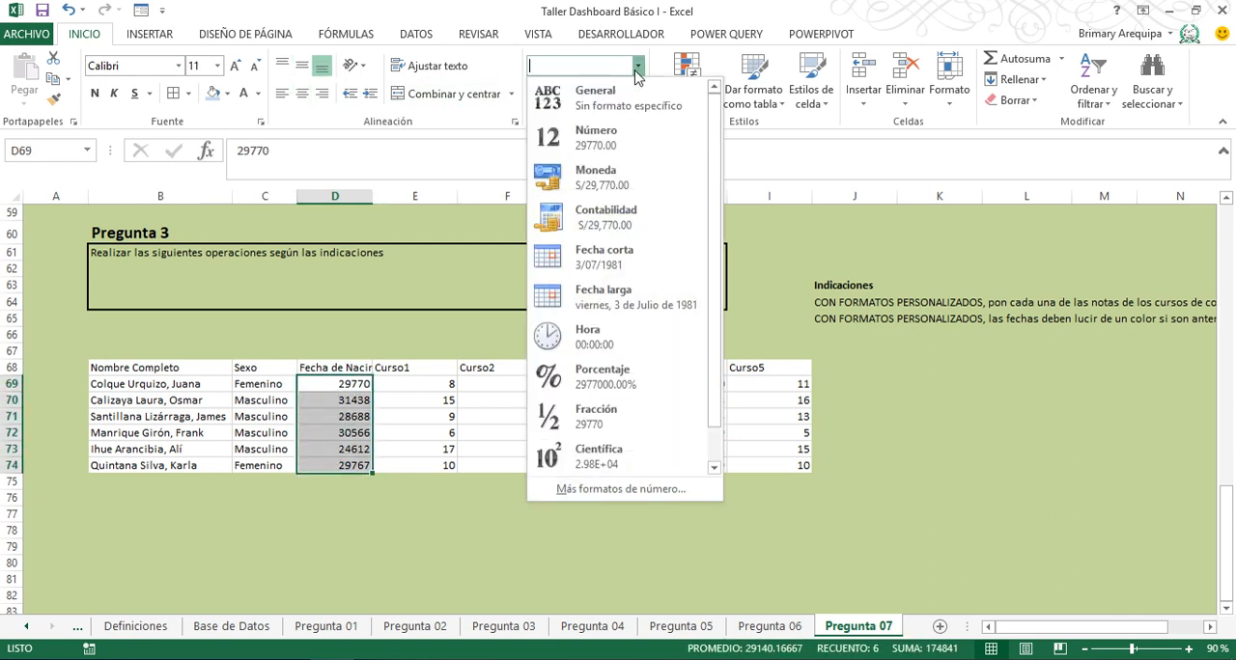
click(630, 264)
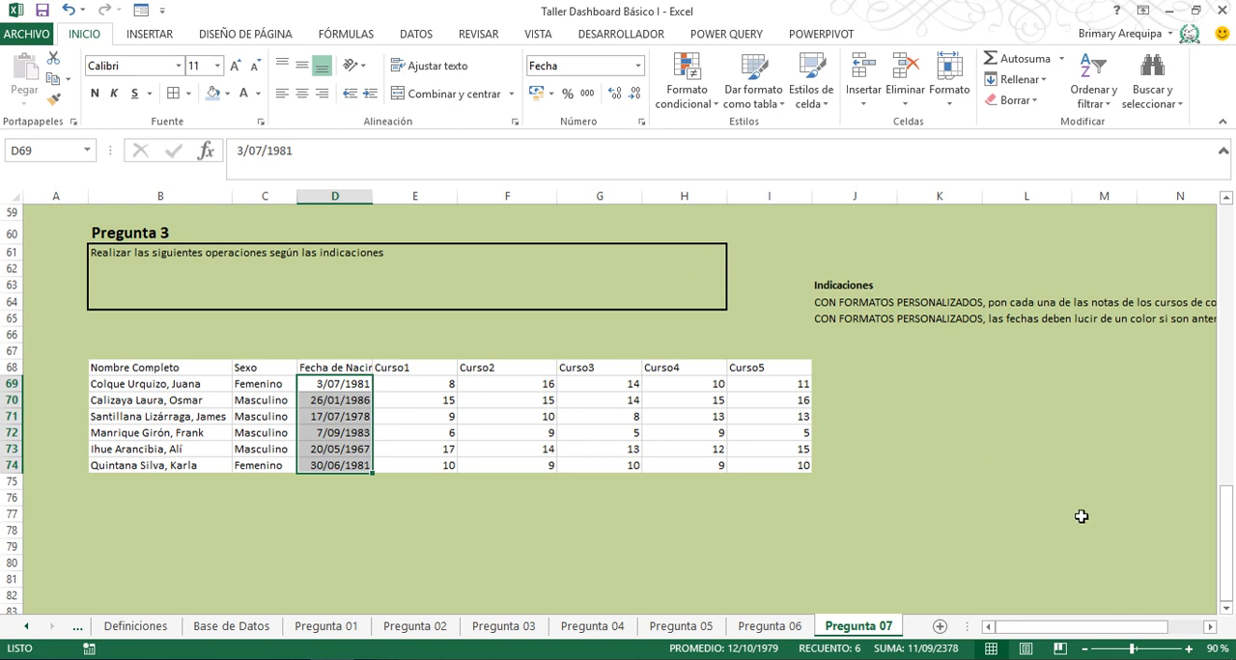
click(1209, 626)
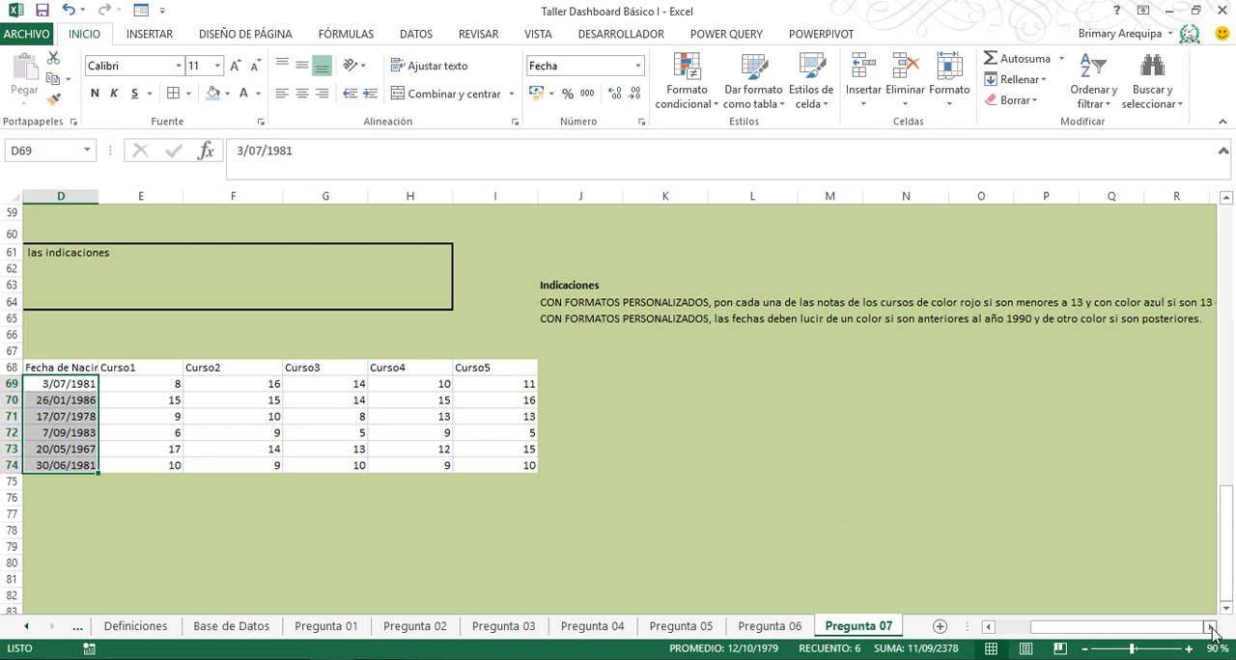
- Examine the Pregunta 3 instructions on custom formats for the course grades and the birth dates
click(1210, 626)
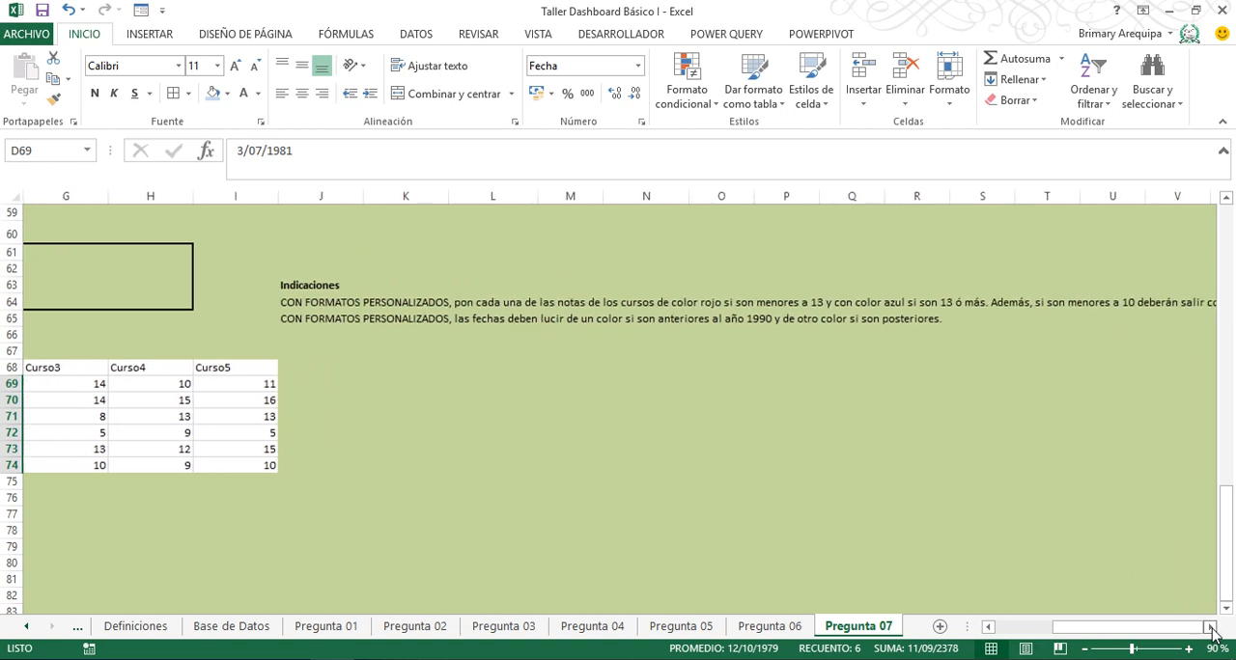
click(1210, 626)
click(1210, 626)
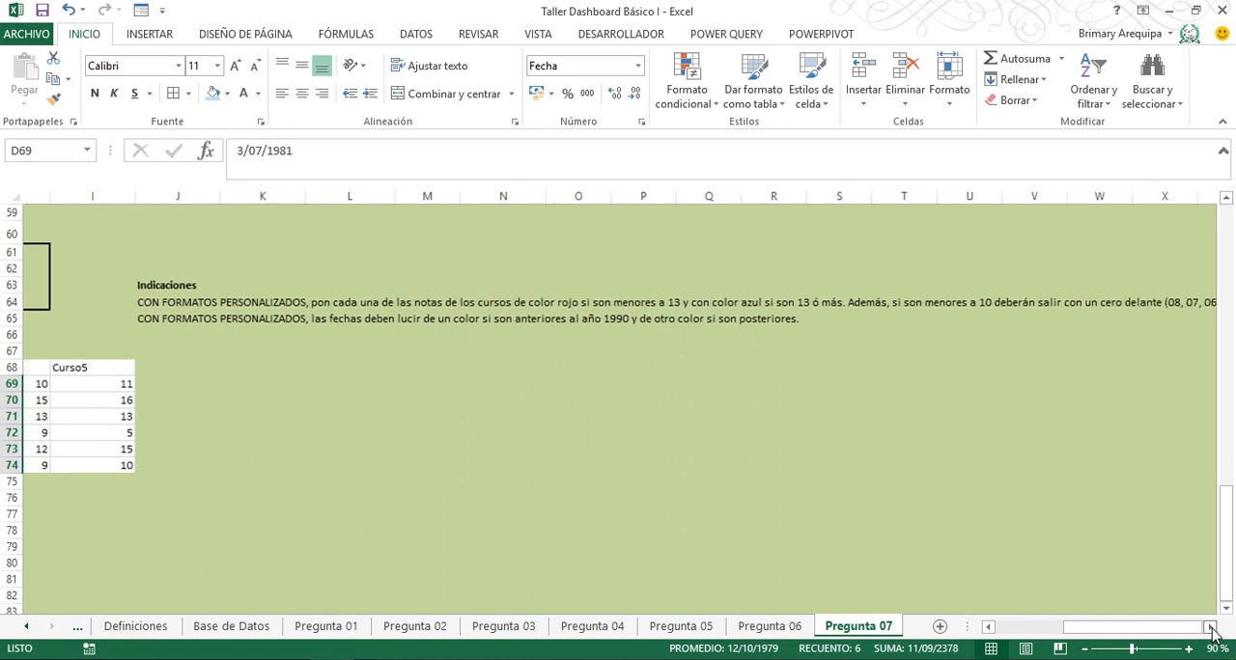
click(1210, 627)
click(1209, 626)
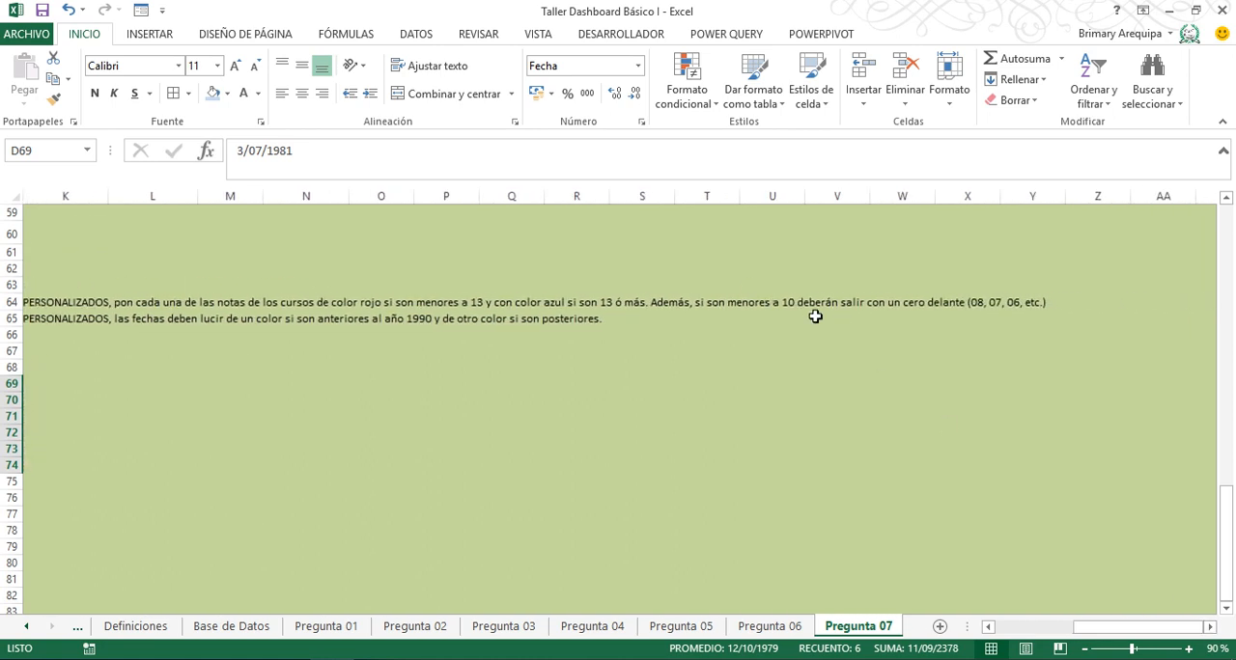
click(989, 626)
click(988, 626)
click(989, 627)
click(988, 626)
click(988, 626)
click(988, 626)
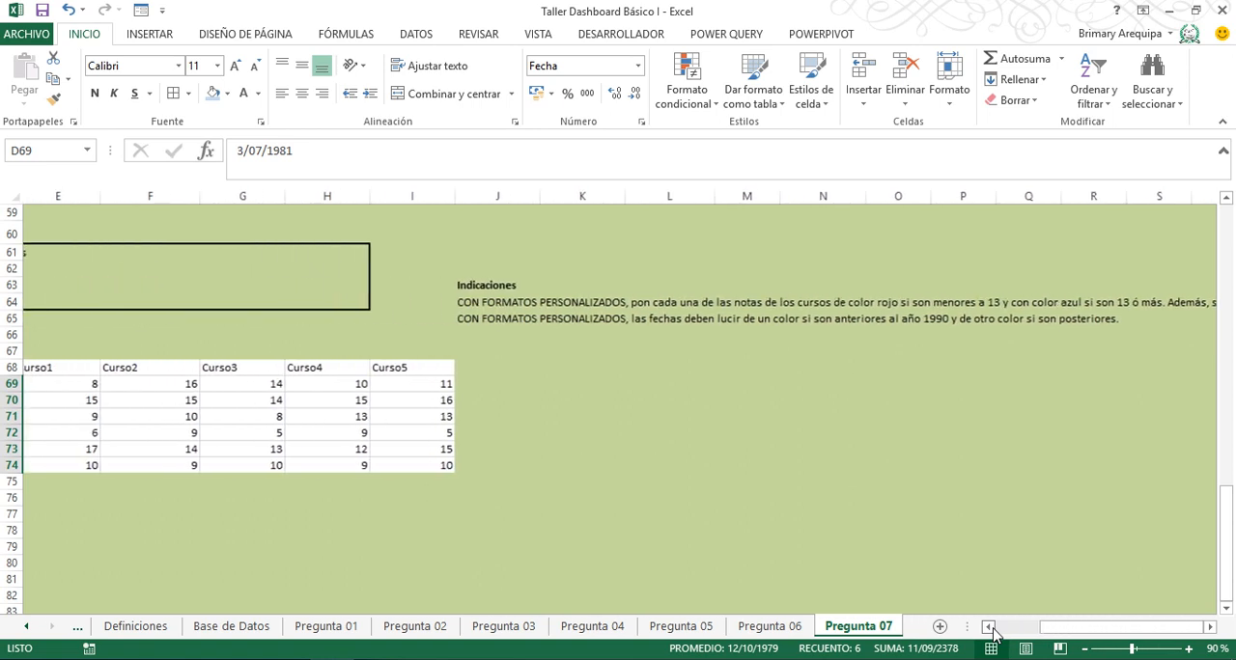
click(988, 626)
click(989, 627)
click(988, 626)
click(988, 627)
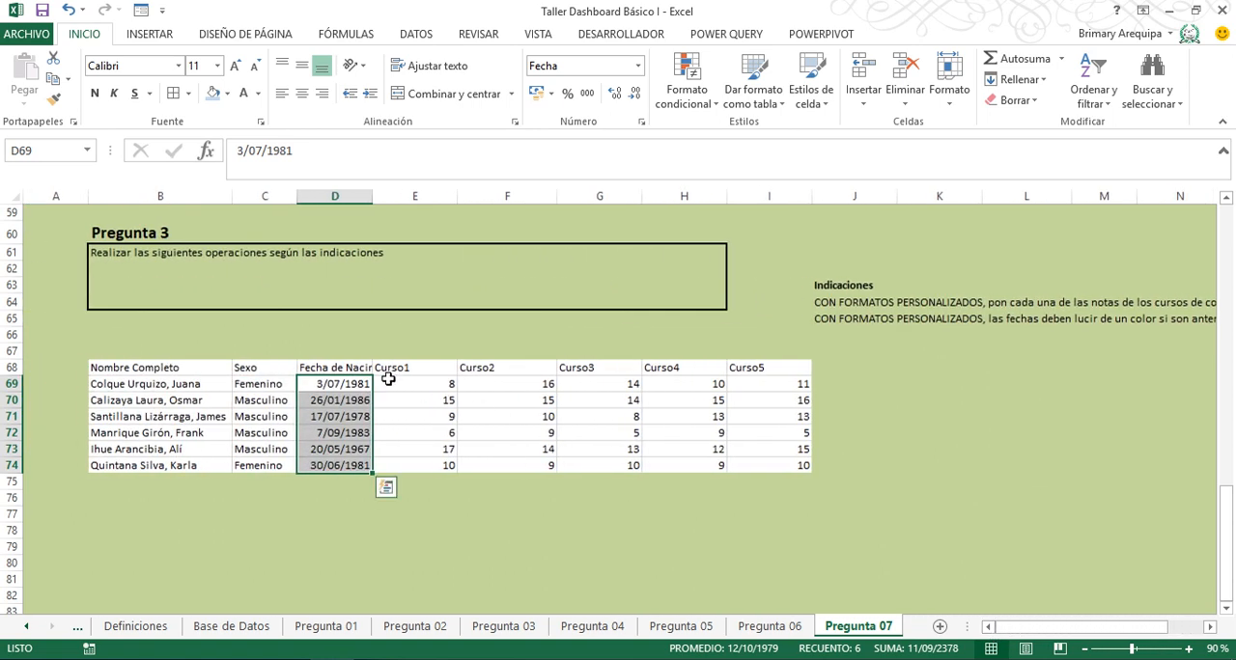
- Start a custom number format for the course grades in E69:I74 with the condition [>=13]
drag(386, 379, 786, 466)
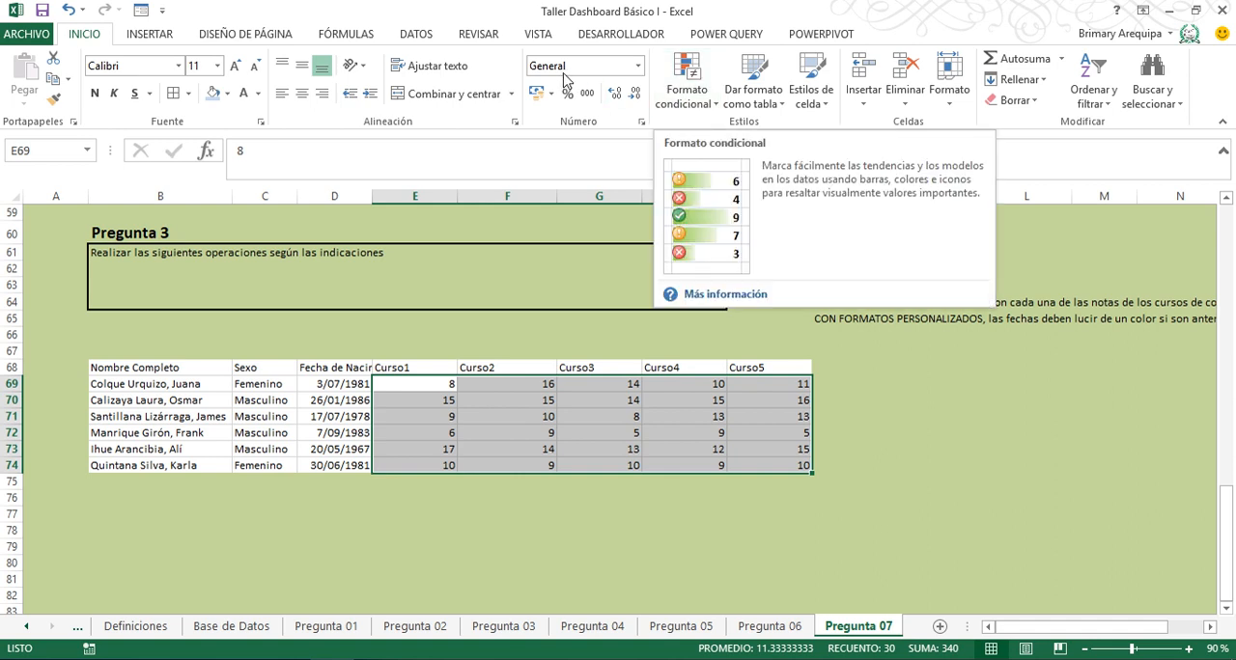
click(637, 65)
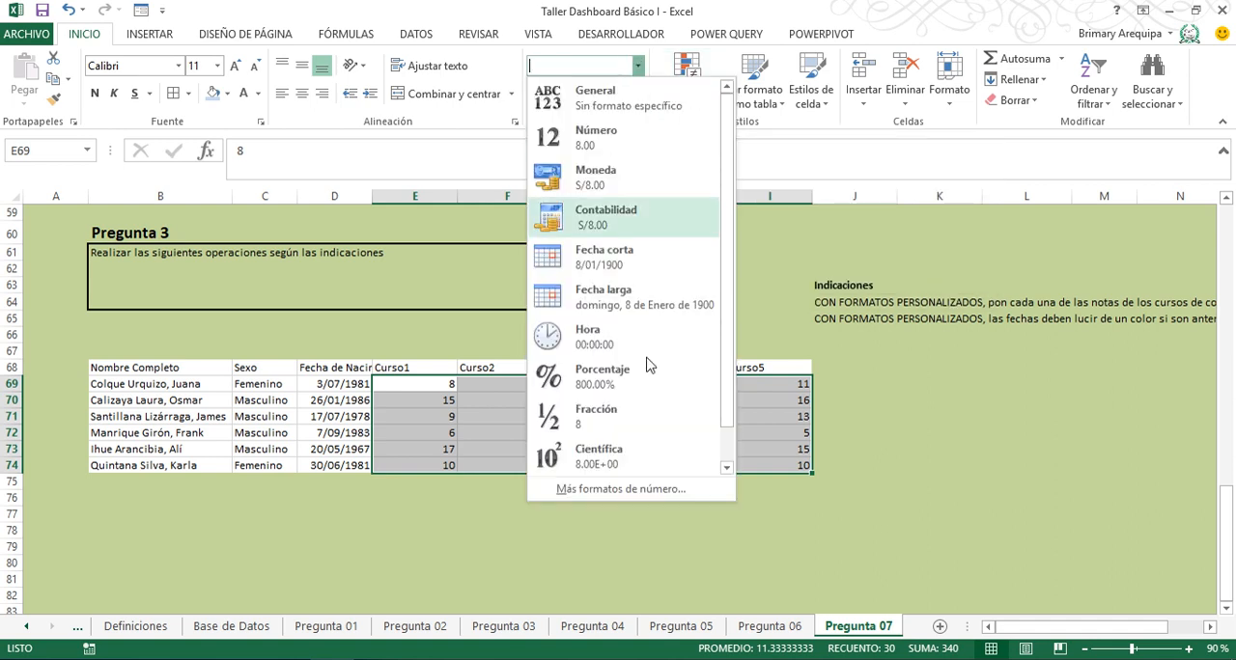
click(663, 488)
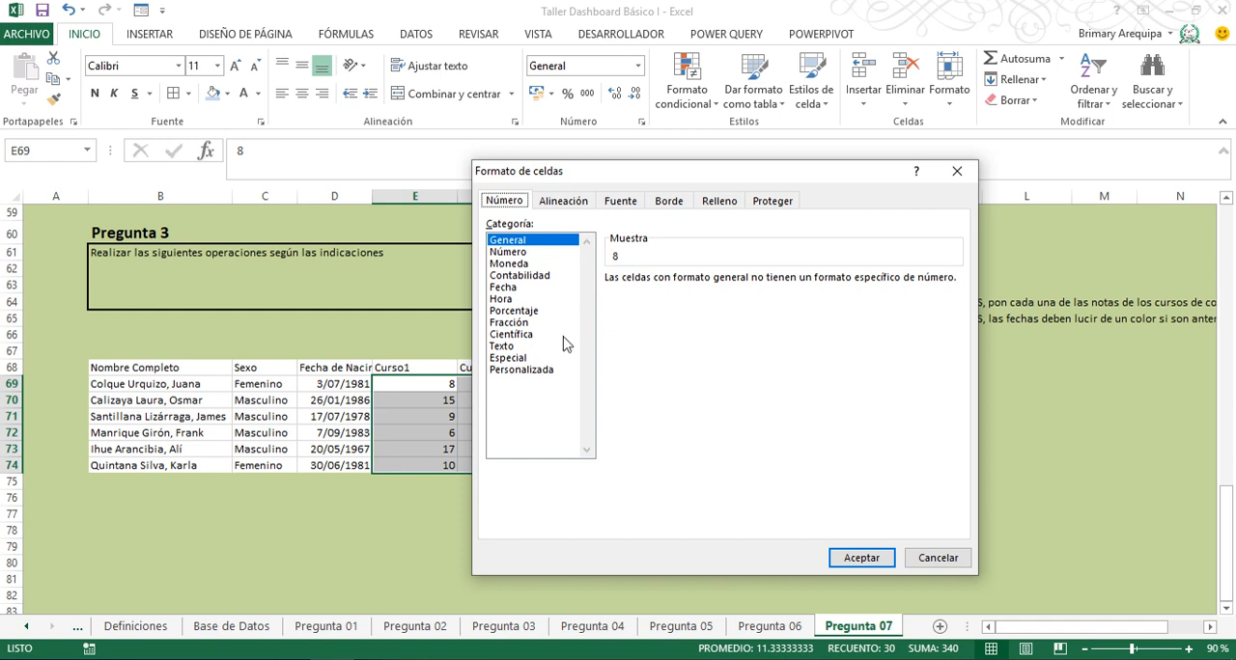
click(532, 373)
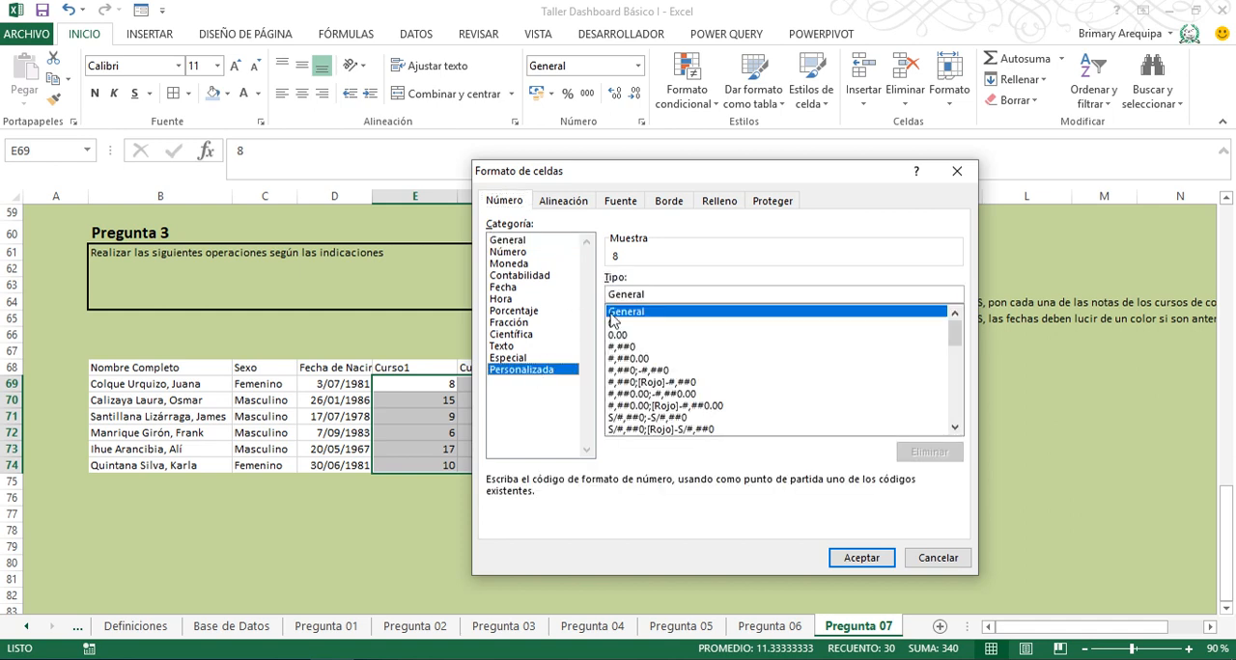
drag(654, 295, 528, 278)
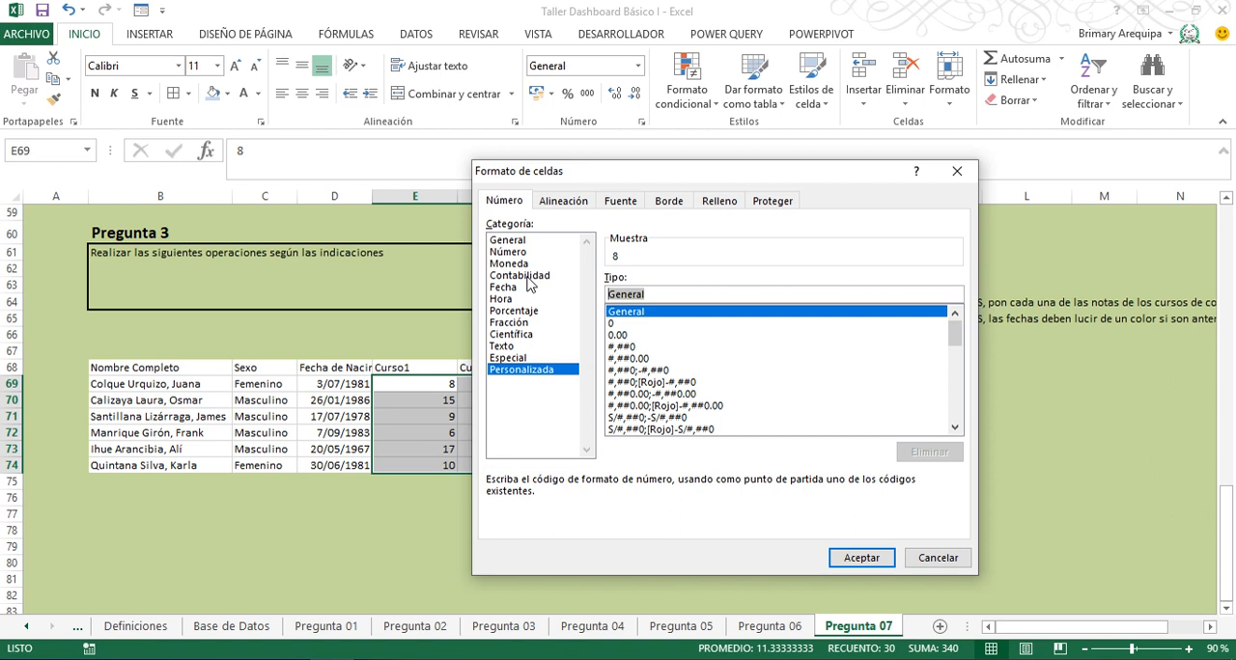
text(0)
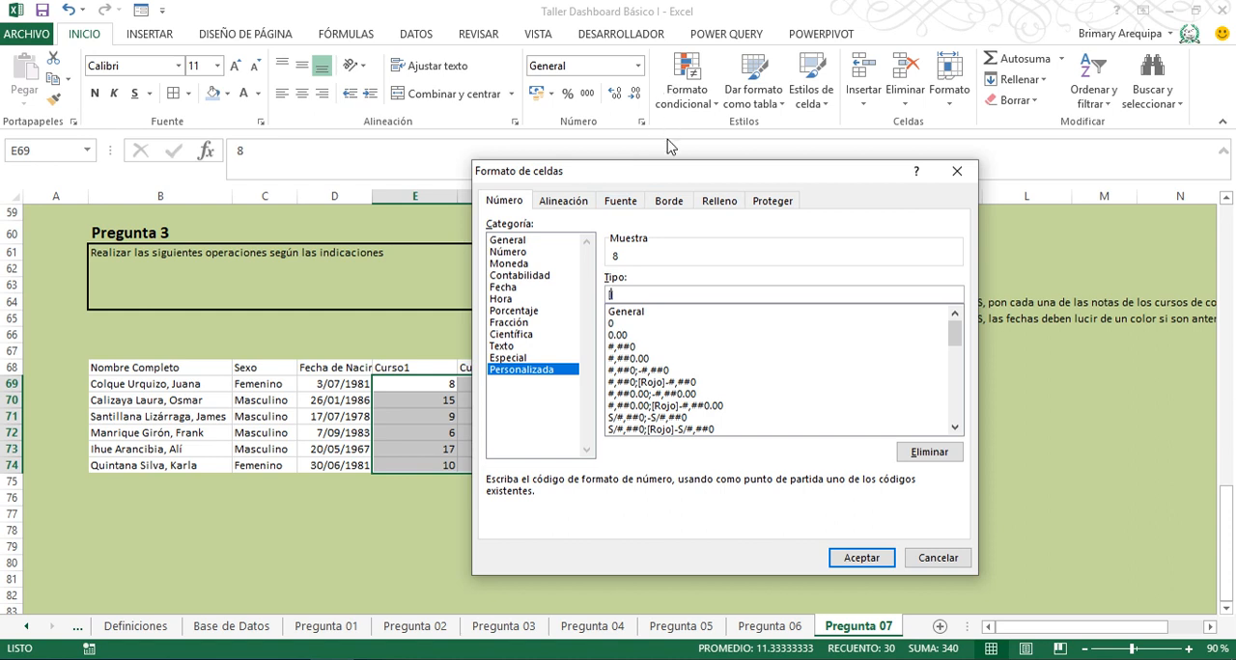
text([>=13)
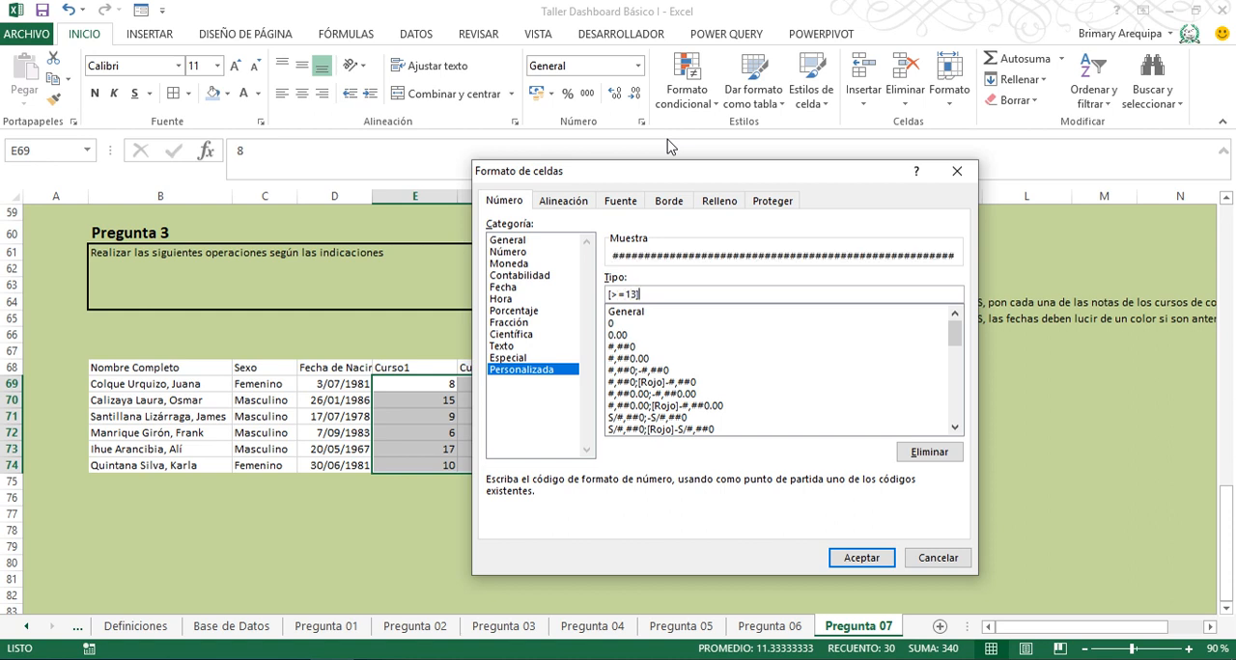
text(][)
text(QA)
- Complete the first section of the grades' format code with [Azul]General followed by a semicolon
key(BackSpace)
key(BackSpace)
text(Azul)
key(BackSpace)
key(BackSpace)
key(BackSpace)
text(ul]General;)
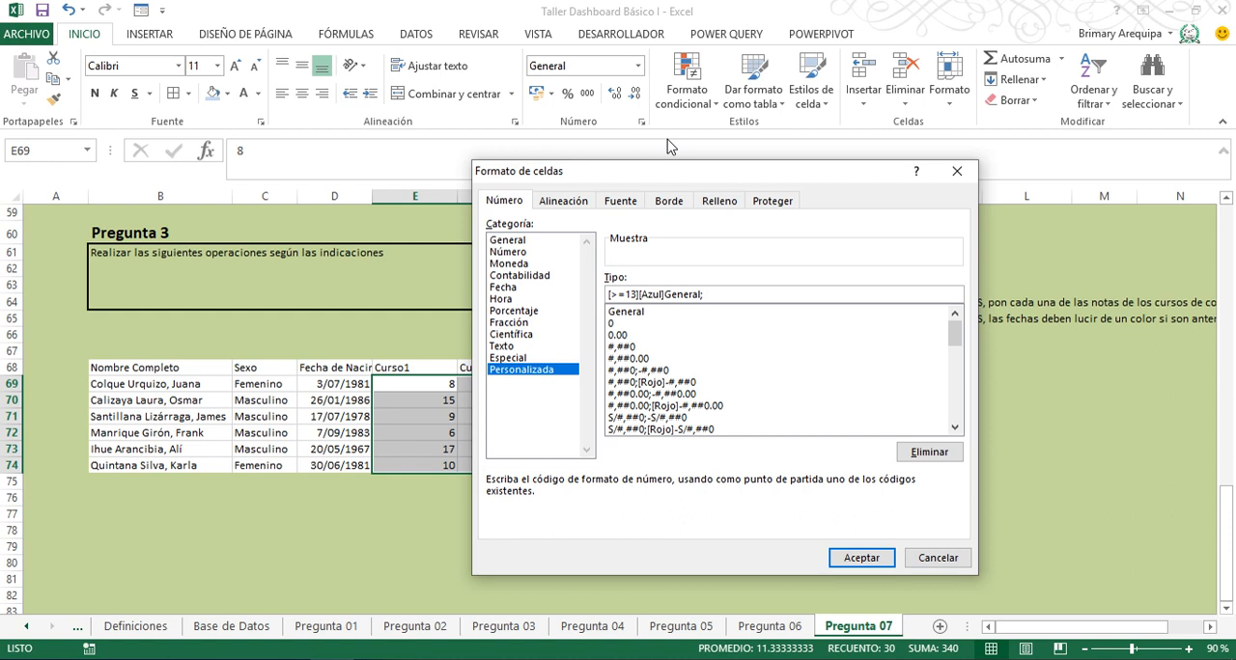
- Change the separator to a comma, add the section [<13][Rojo]00, and try to apply the code [>=13][Azul]General,[<13][Rojo]00 to the grades
key(BackSpace)
text(,[)
key(BackSpace)
text(<)
text(13)
text(][])
text(Rojo)
text(00)
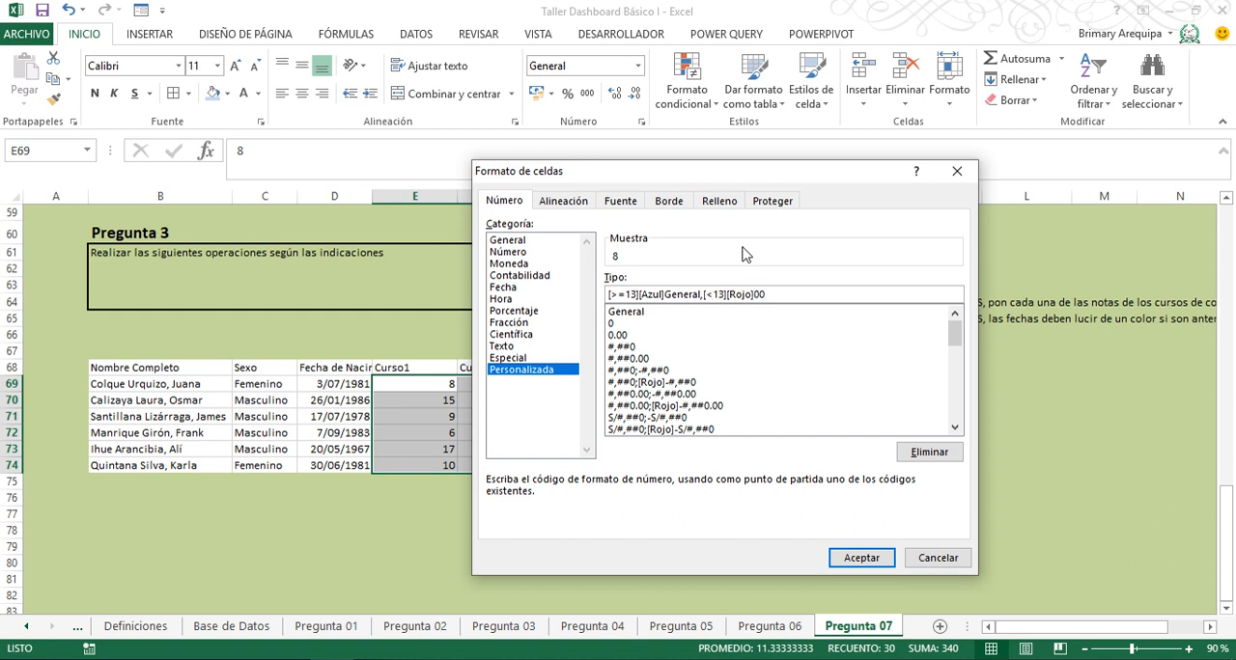
click(862, 560)
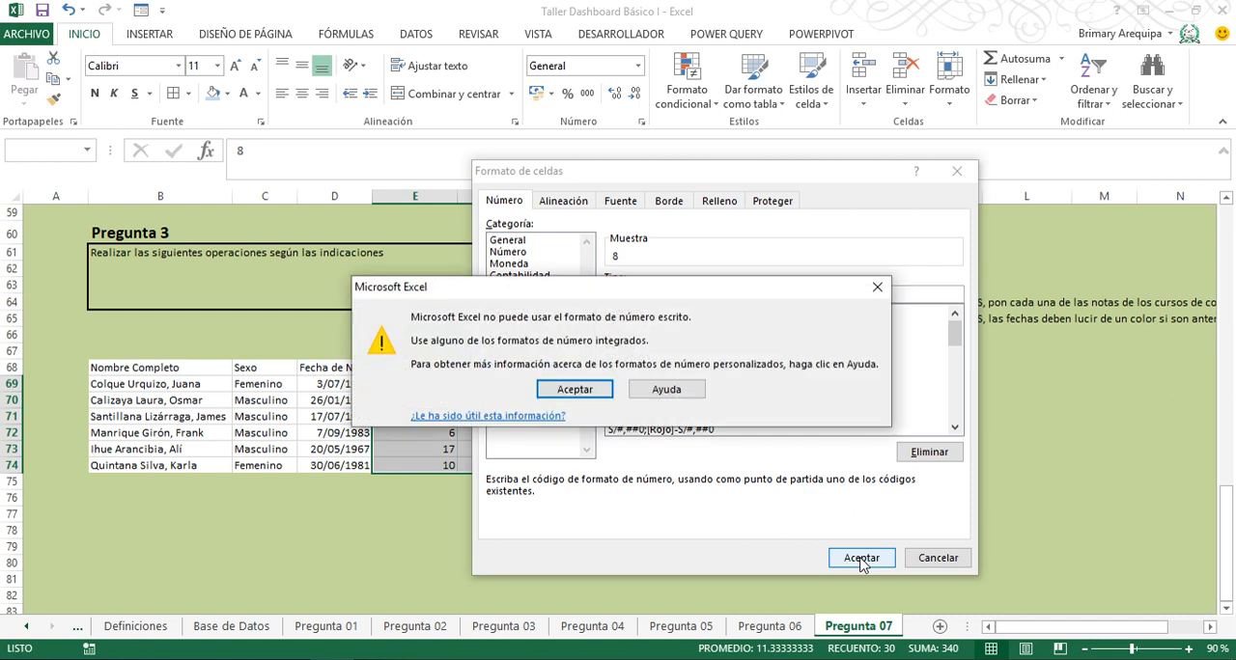
click(574, 390)
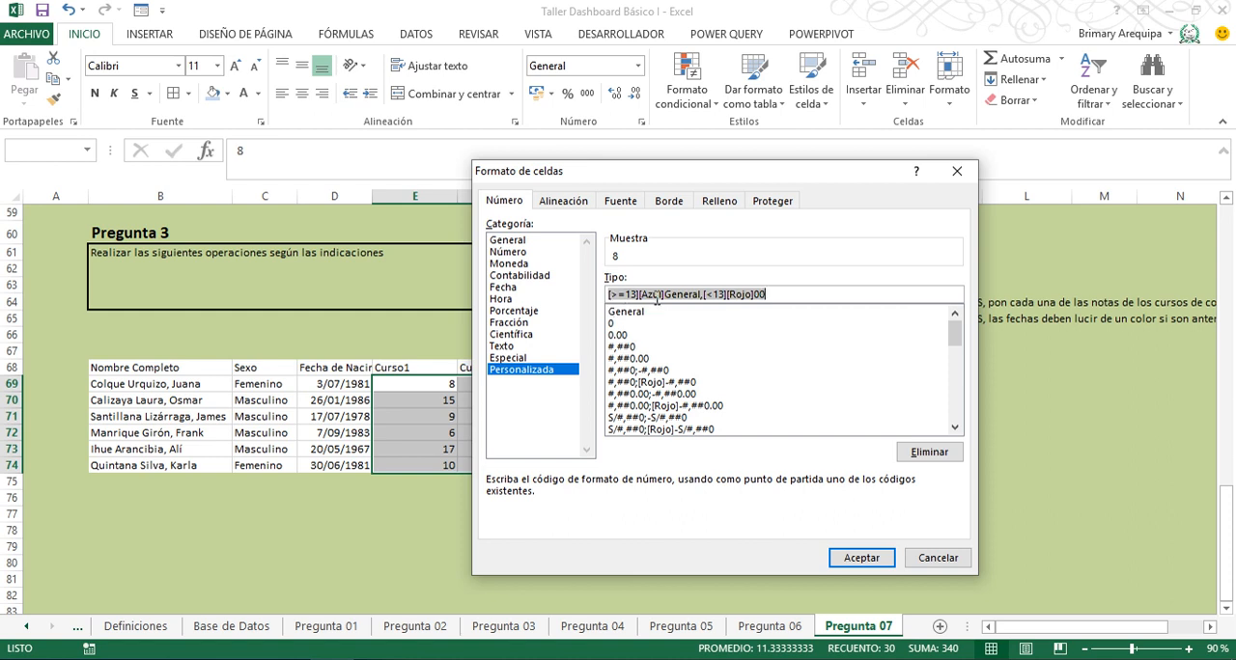
- Apply the grades' format with a semicolon between its two sections, and centre the values in E69:I74 horizontally and vertically
click(705, 293)
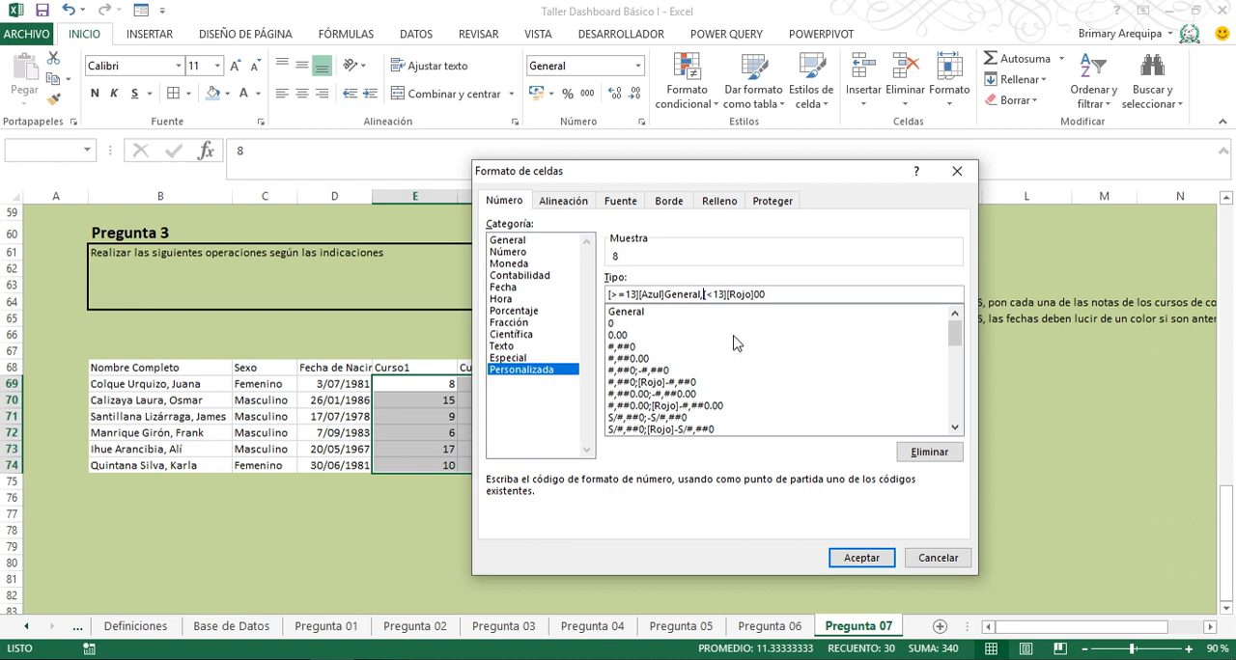
key(BackSpace)
text(;)
click(857, 556)
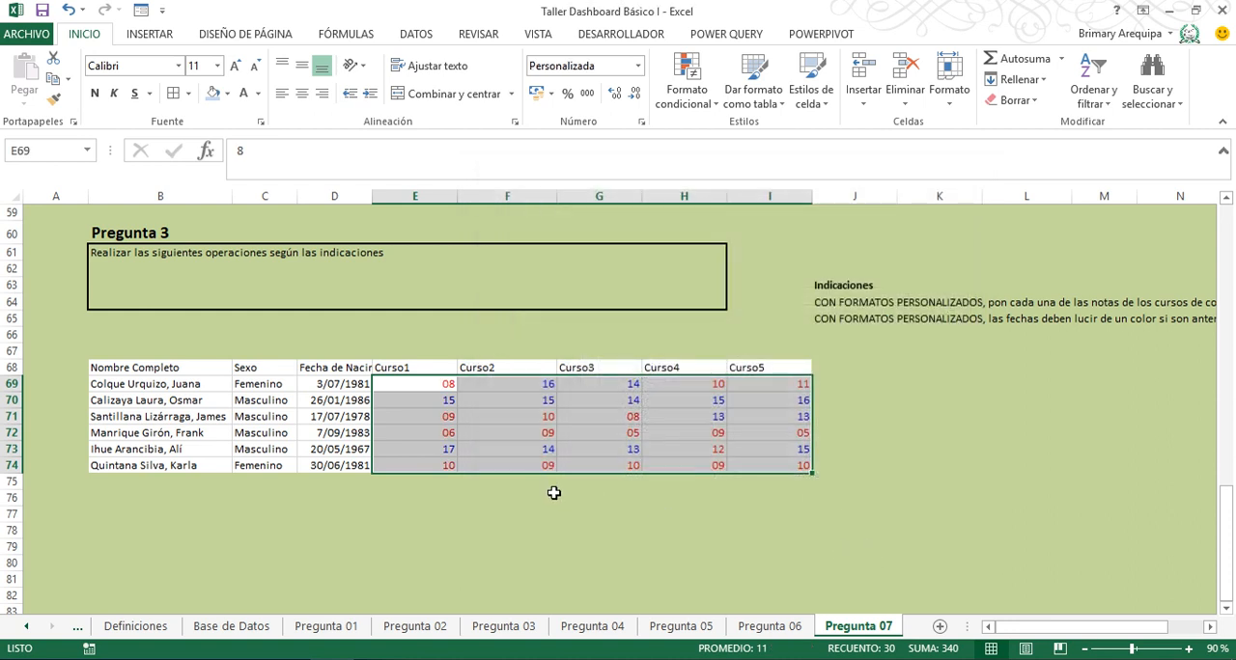
click(301, 96)
click(303, 65)
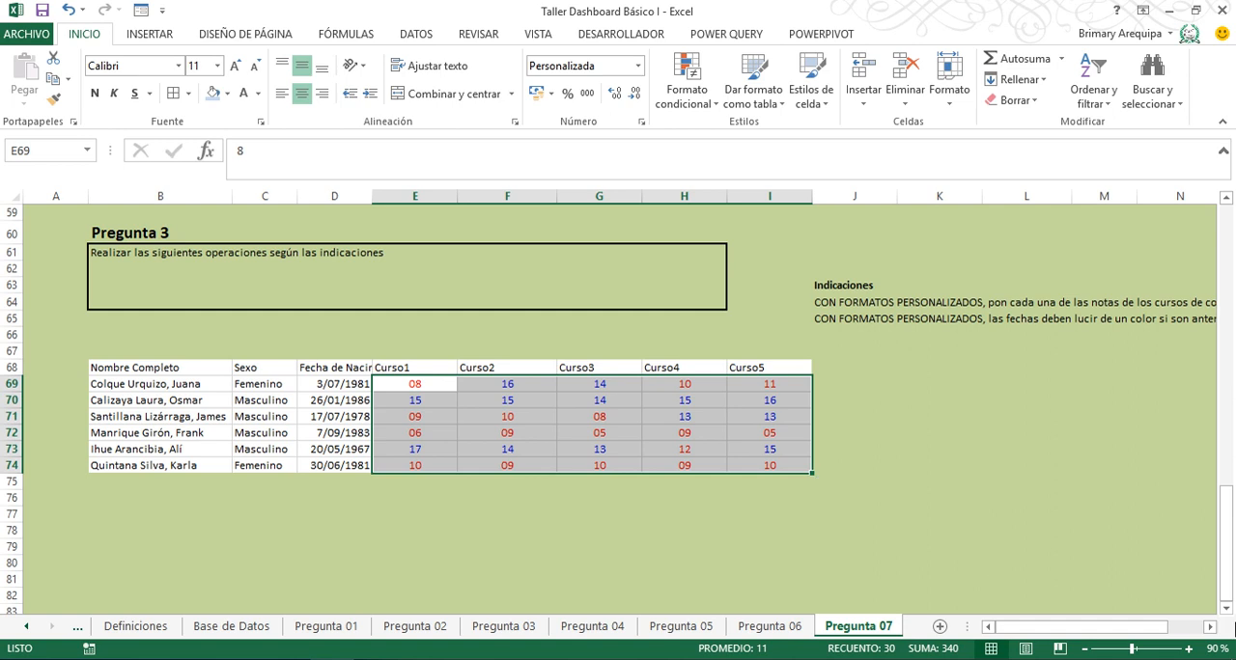
- Enter the date 1/01/1990 in L71 and set the cell to the General format to get its serial number
click(1209, 626)
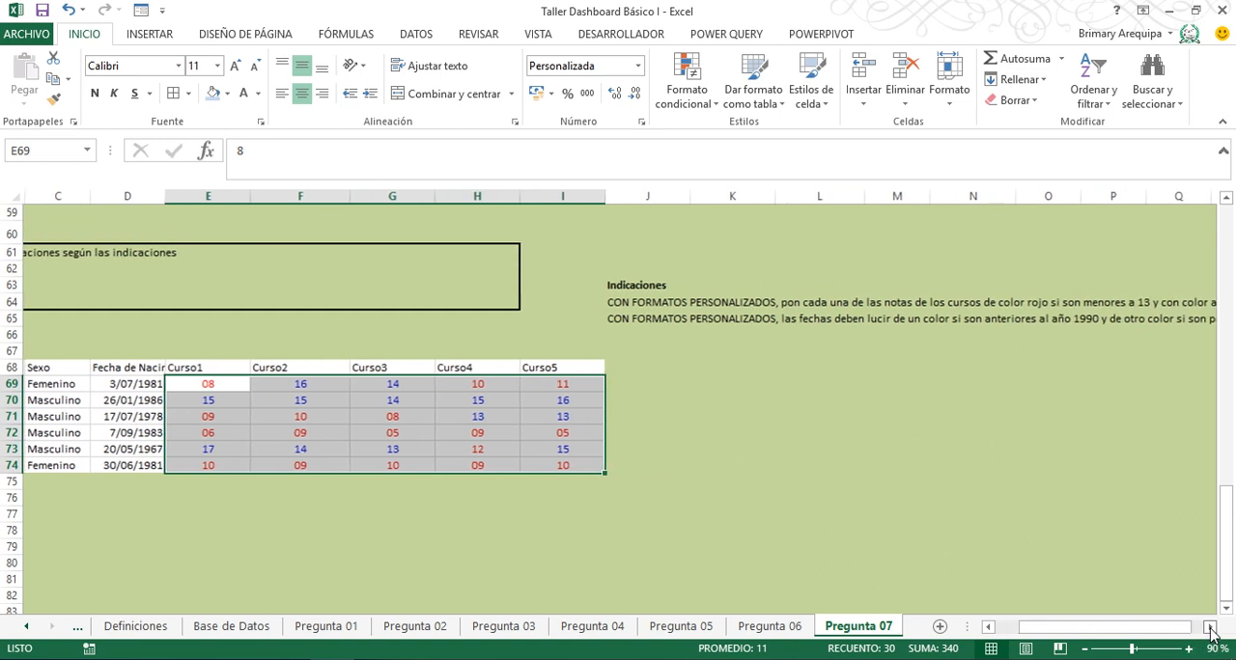
click(1209, 626)
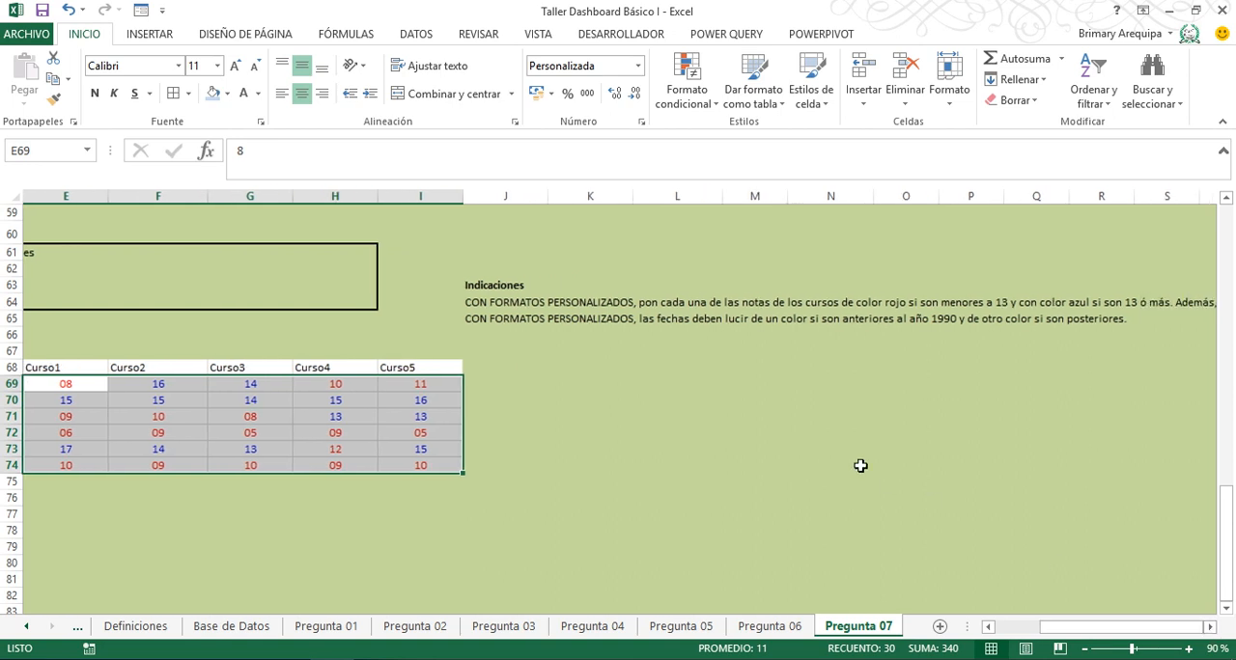
click(666, 423)
text(1)
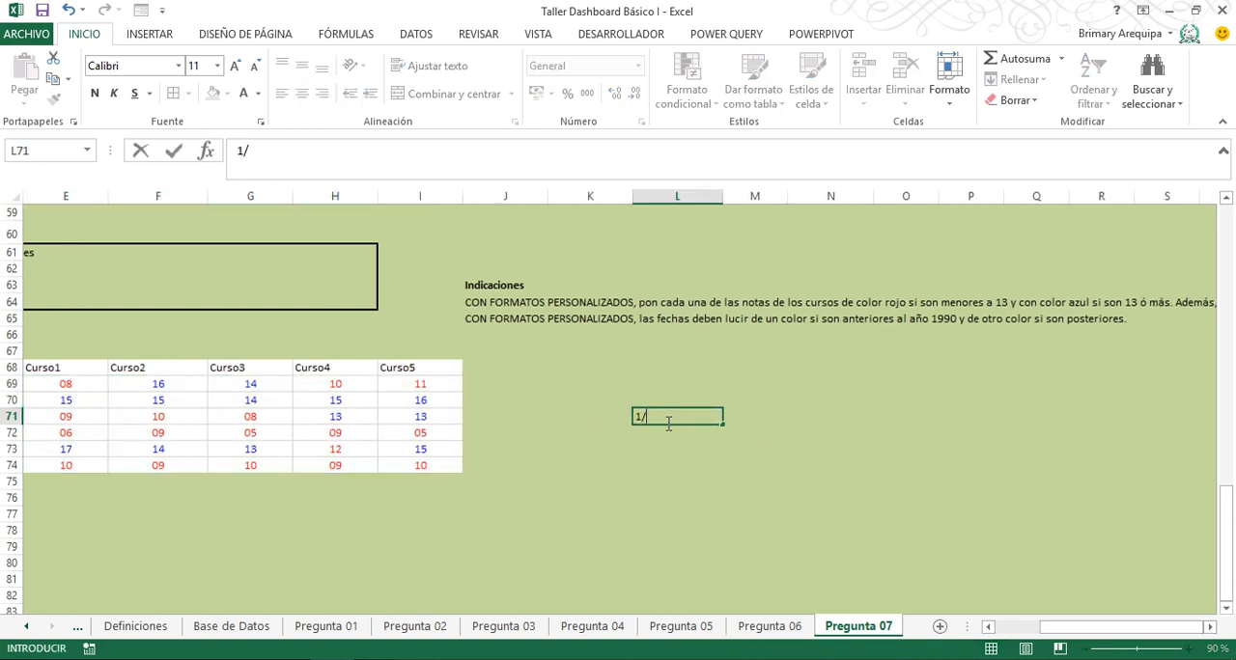
text(/01/)
text(1)
text(99)
text(0)
key(Return)
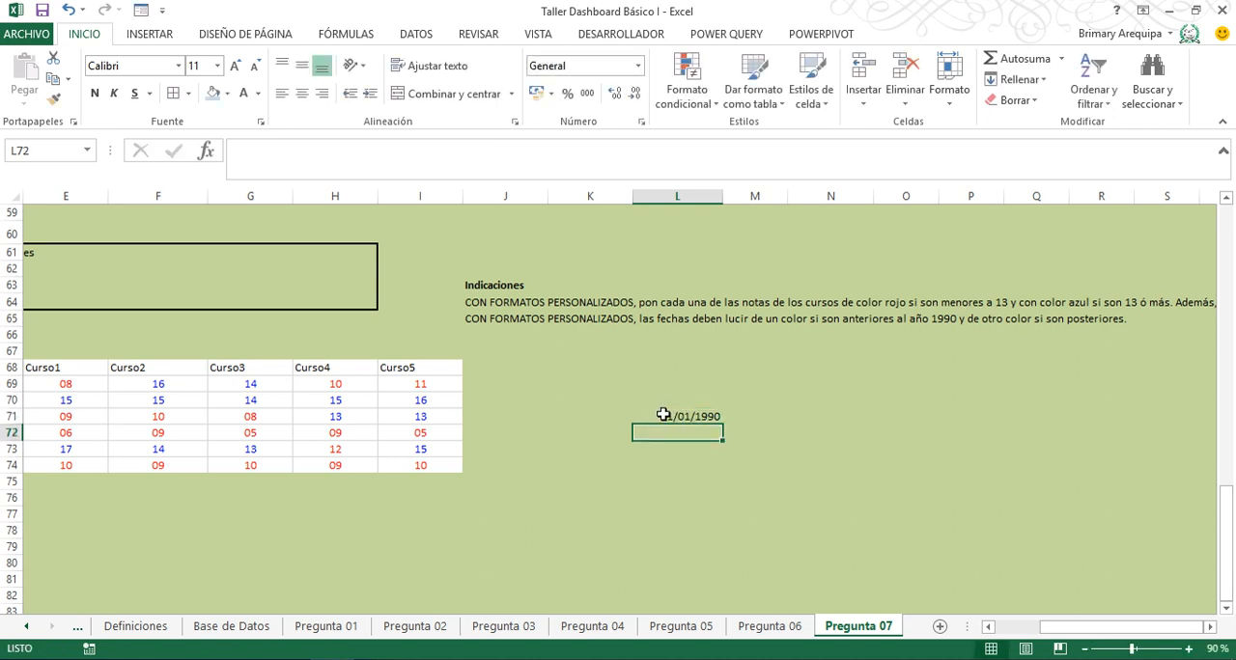
click(664, 417)
click(637, 66)
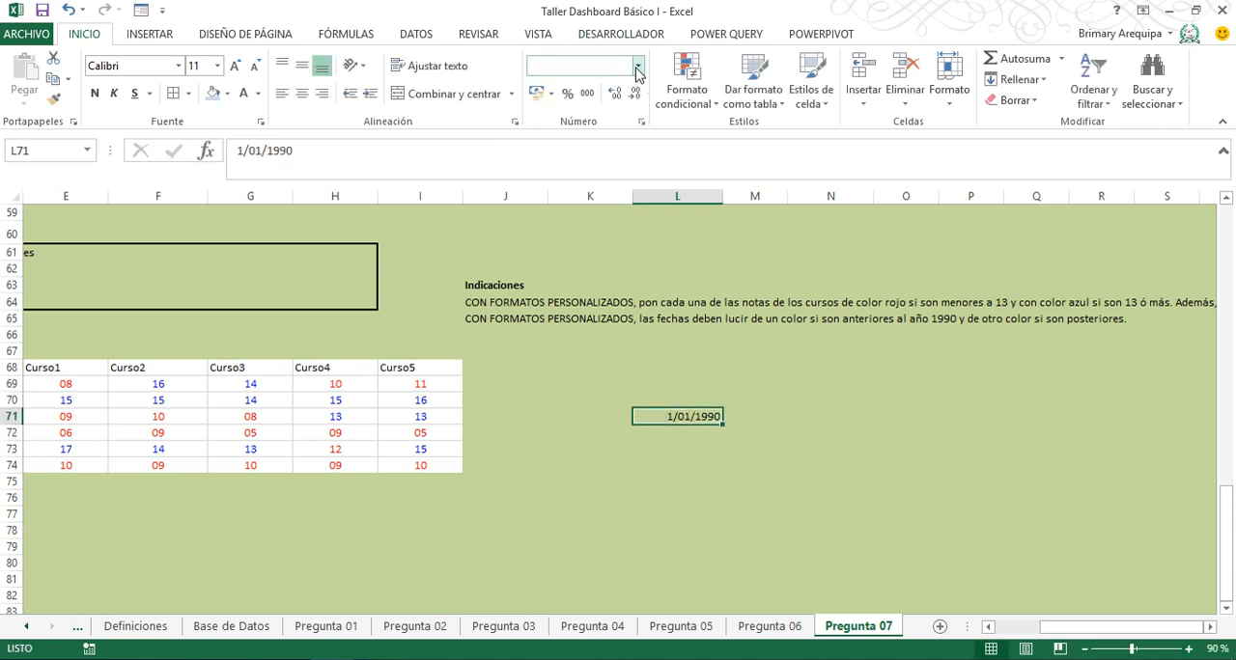
click(633, 100)
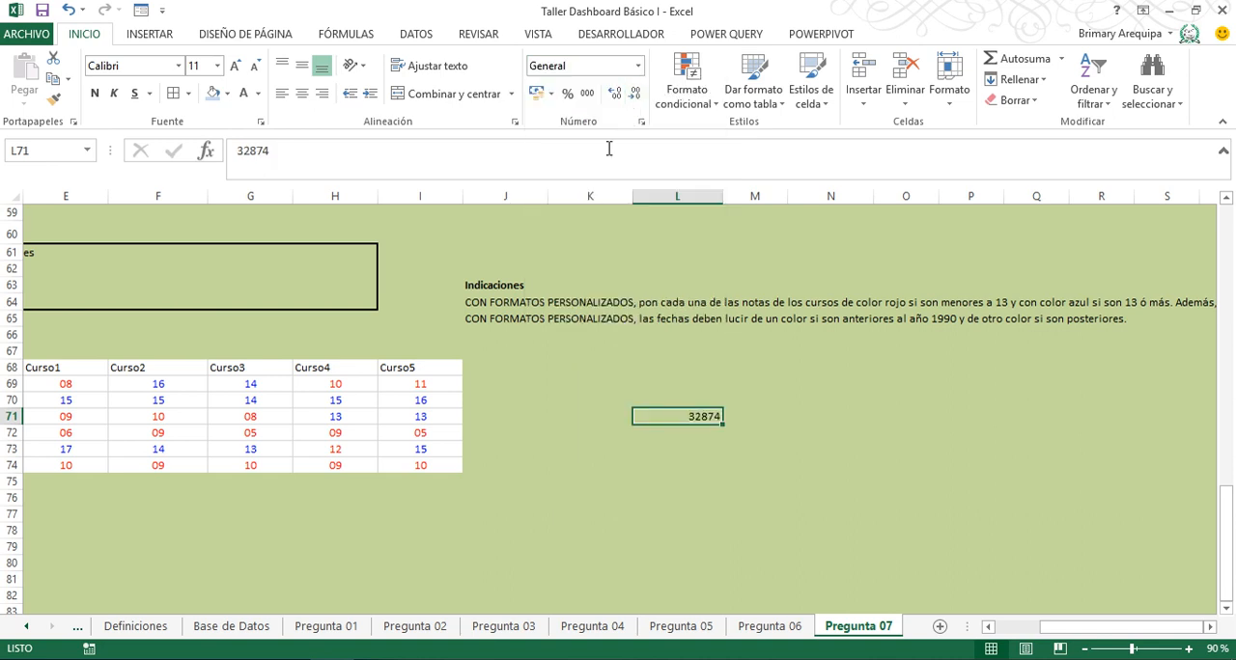
- Open the custom number format settings for the Fecha de Nacimiento dates in D69:D74 and clear the existing format code
key(Left)
key(Left)
key(Left)
key(Left)
key(Left)
key(Left)
key(Left)
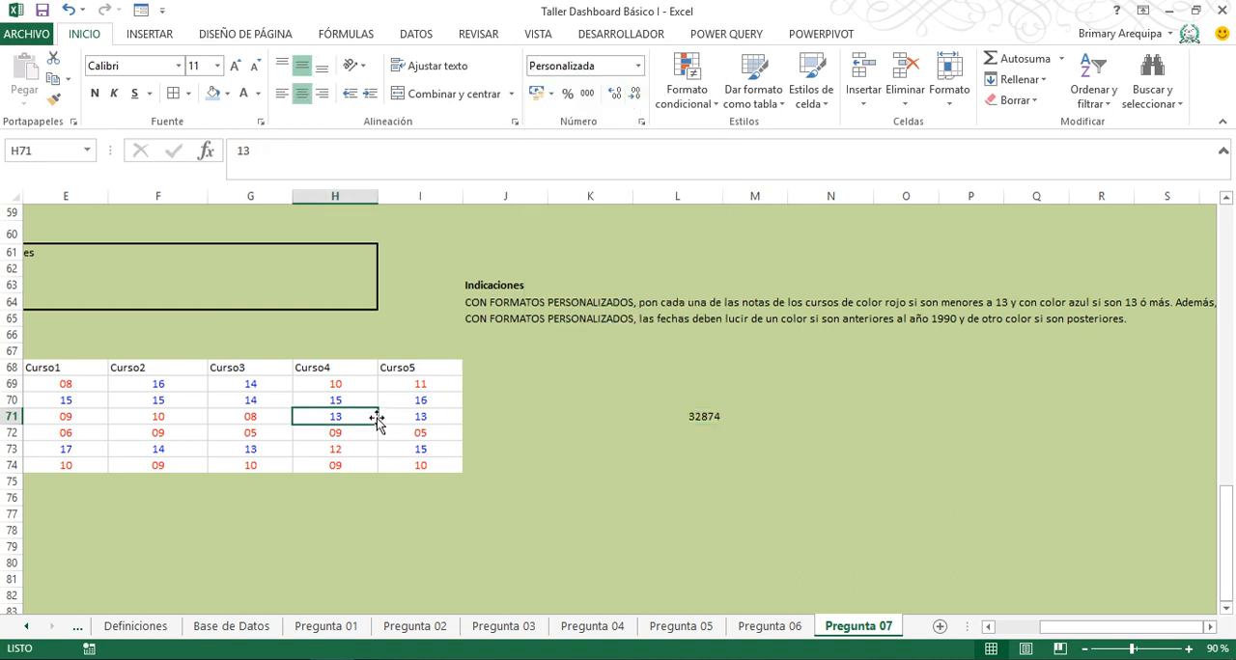
key(Right)
key(Right)
key(Right)
key(Up)
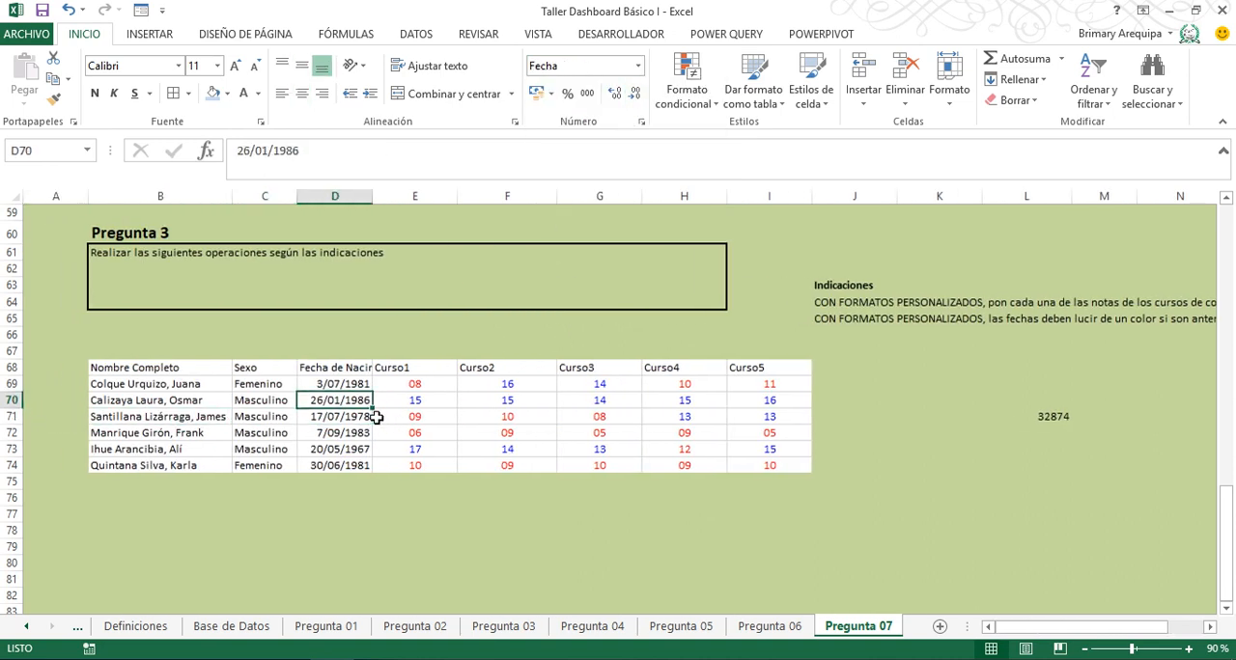
key(Up)
key(shift+Down)
key(shift+Down)
key(shift+Down)
key(shift+Down)
key(shift+Down)
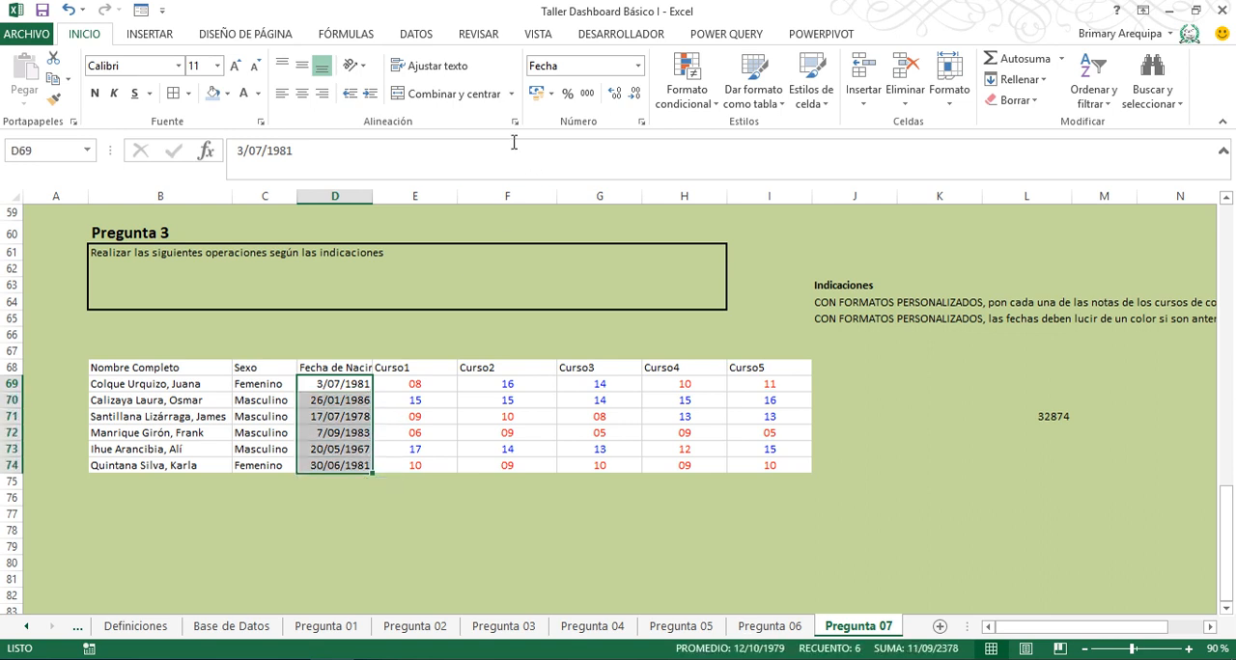
click(636, 68)
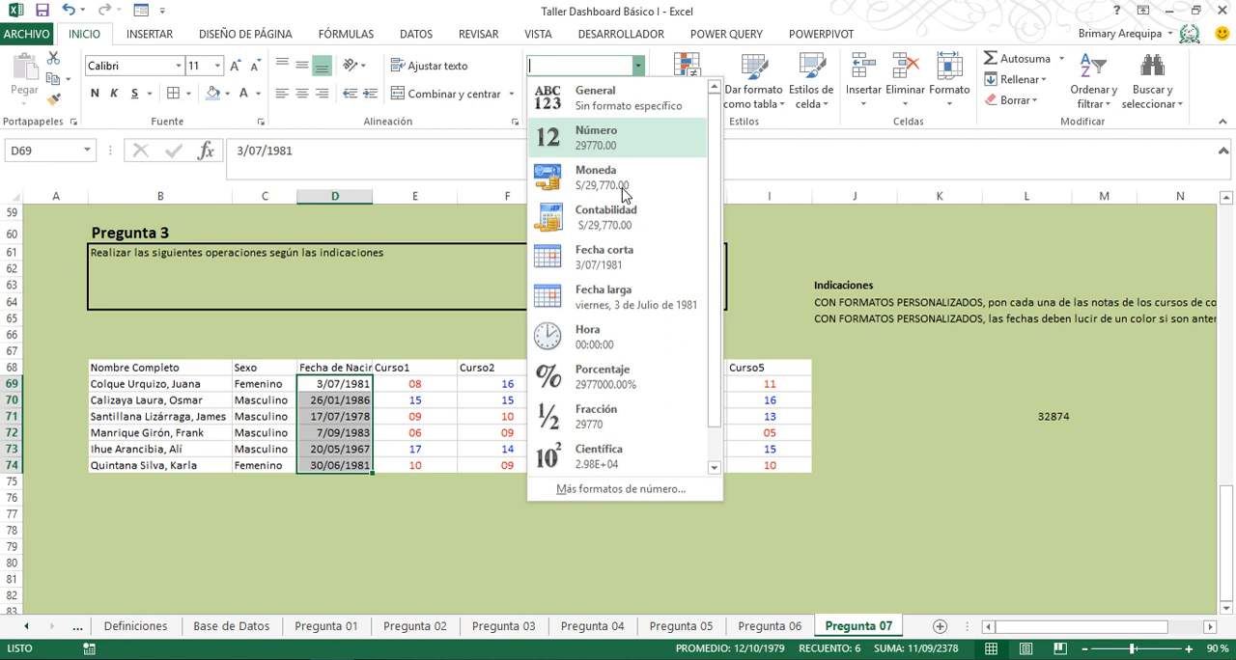
click(608, 482)
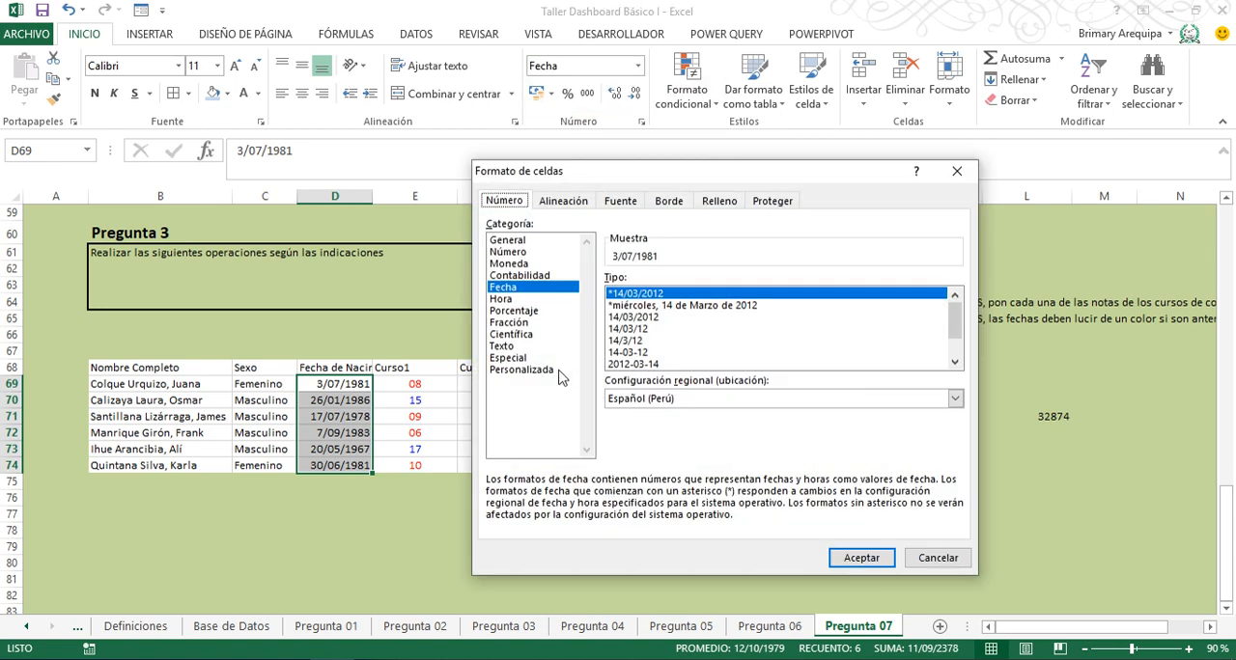
click(551, 370)
drag(666, 295, 591, 306)
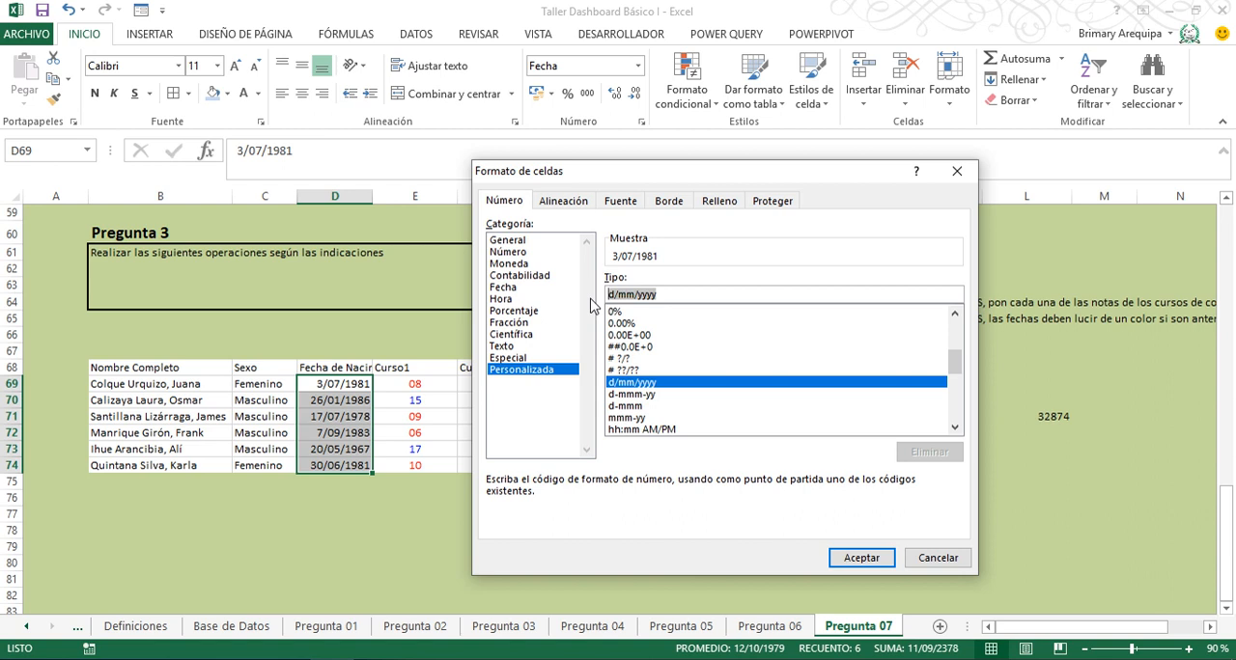
key(BackSpace)
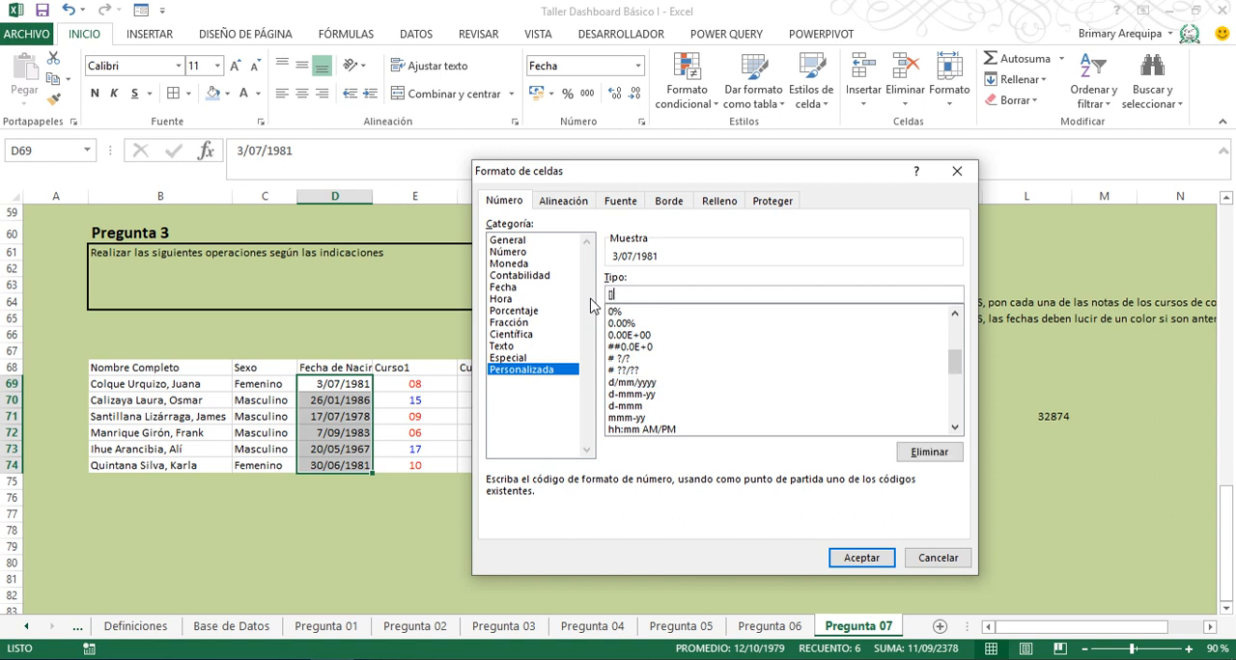
- Begin the dates' custom format code with the condition [>=32874]
text([328])
text(74)
text(])
key(Left)
key(Left)
key(Left)
key(Left)
key(Left)
text(<)
key(BackSpace)
text(>)
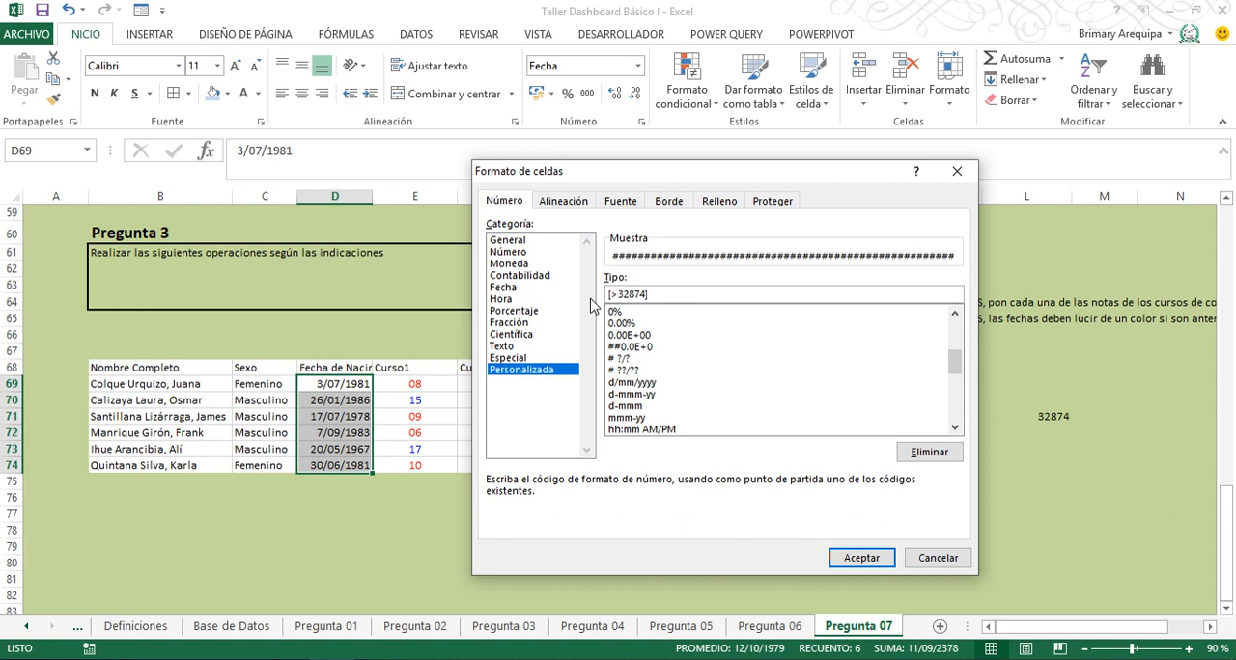
text(=32874][Azul]dd)
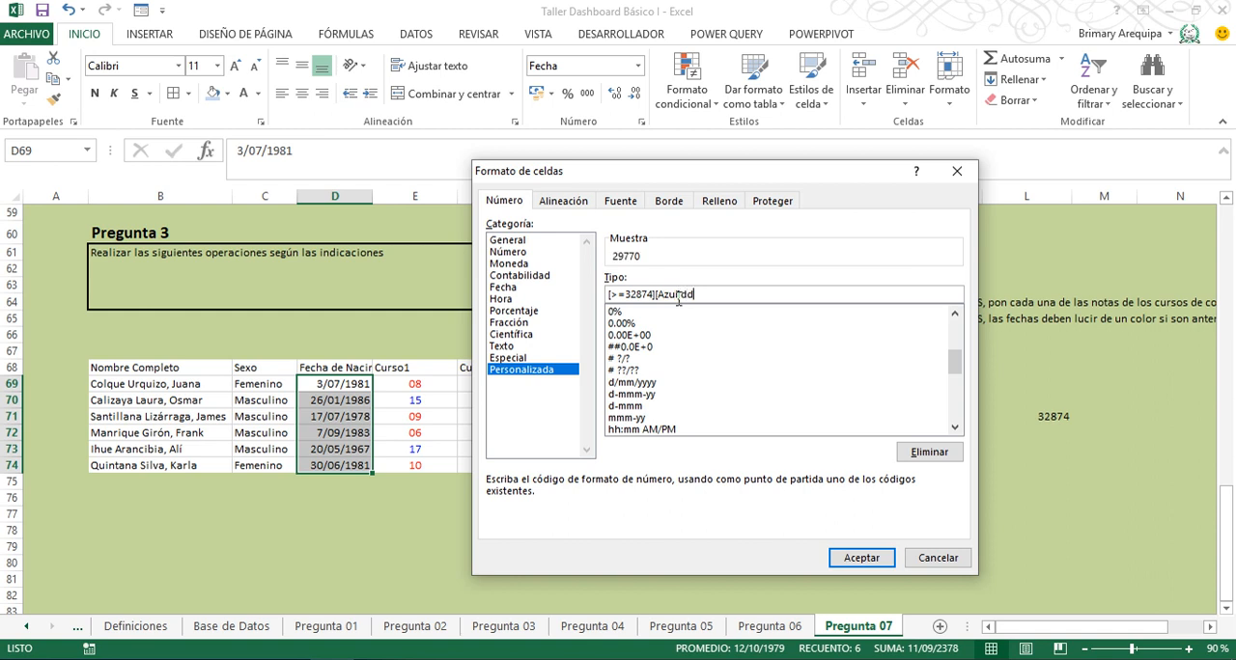
text(/mm/)
text(yyyy)
text(.)
- Add a second section to the dates' custom format code with the condition [<32874] and the red colour tag [Rojo]
text([Azul]dd/mm/yyyy;[)
text(<)
text(32874)
text(])
text([)
text(Rojo)
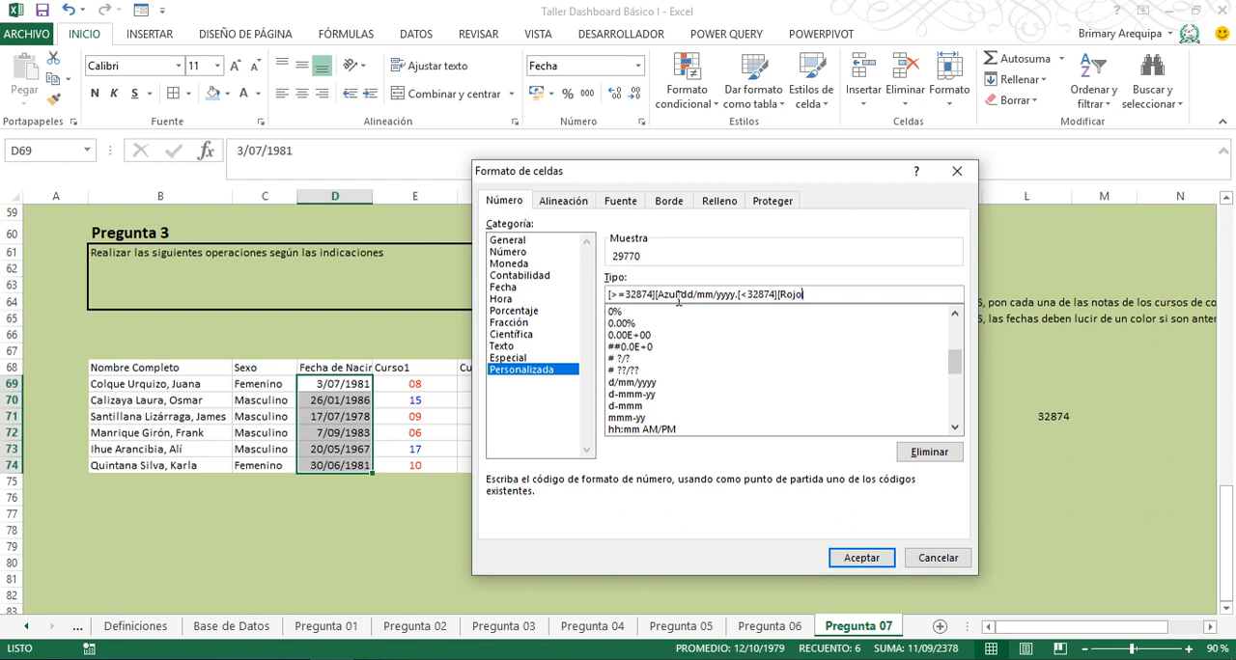
text(0)
text(dd)
text(])
key(BackSpace)
key(BackSpace)
key(BackSpace)
key(BackSpace)
text(]dd/mm/yyyy)
- Complete the second section with the date pattern dd/mm/yyyy and try to apply the custom format
click(862, 560)
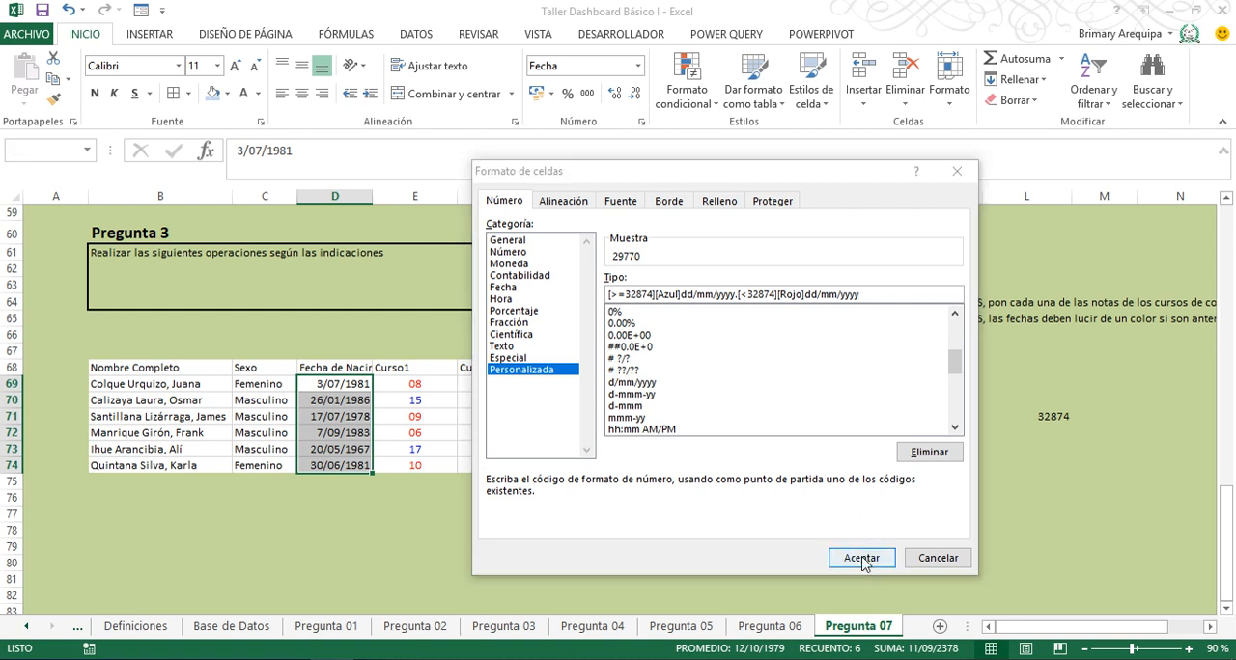
click(582, 395)
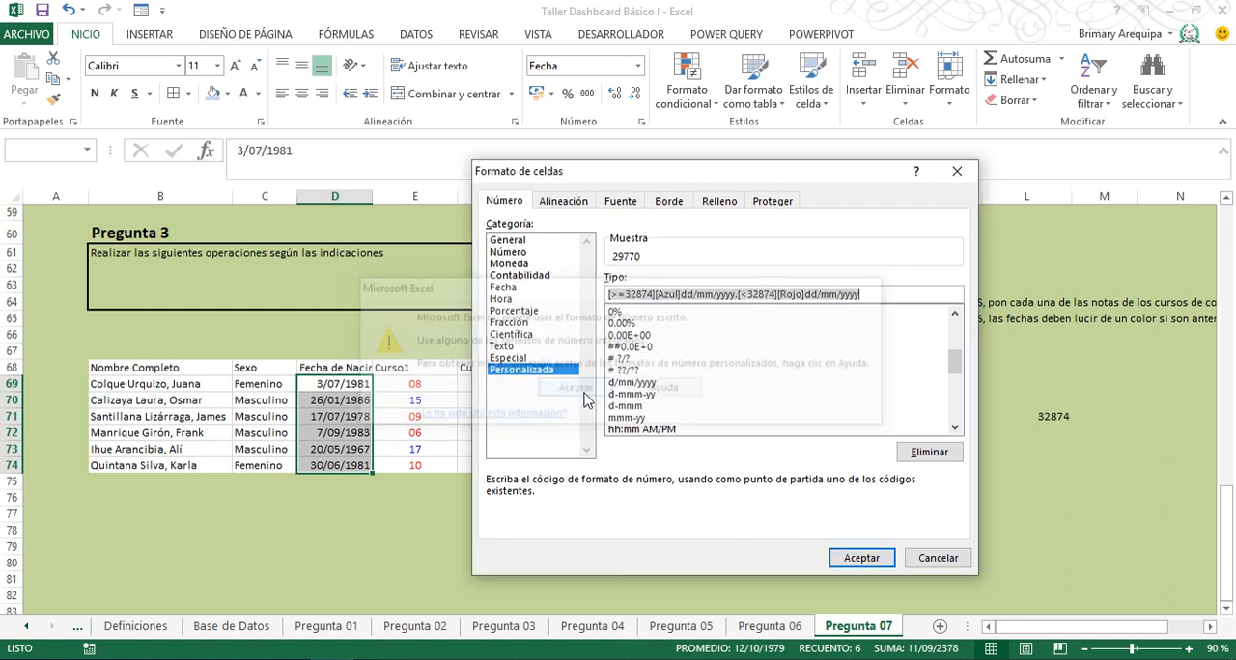
- Replace the period between the two format sections with a semicolon and apply the custom format to D69:D74
click(736, 294)
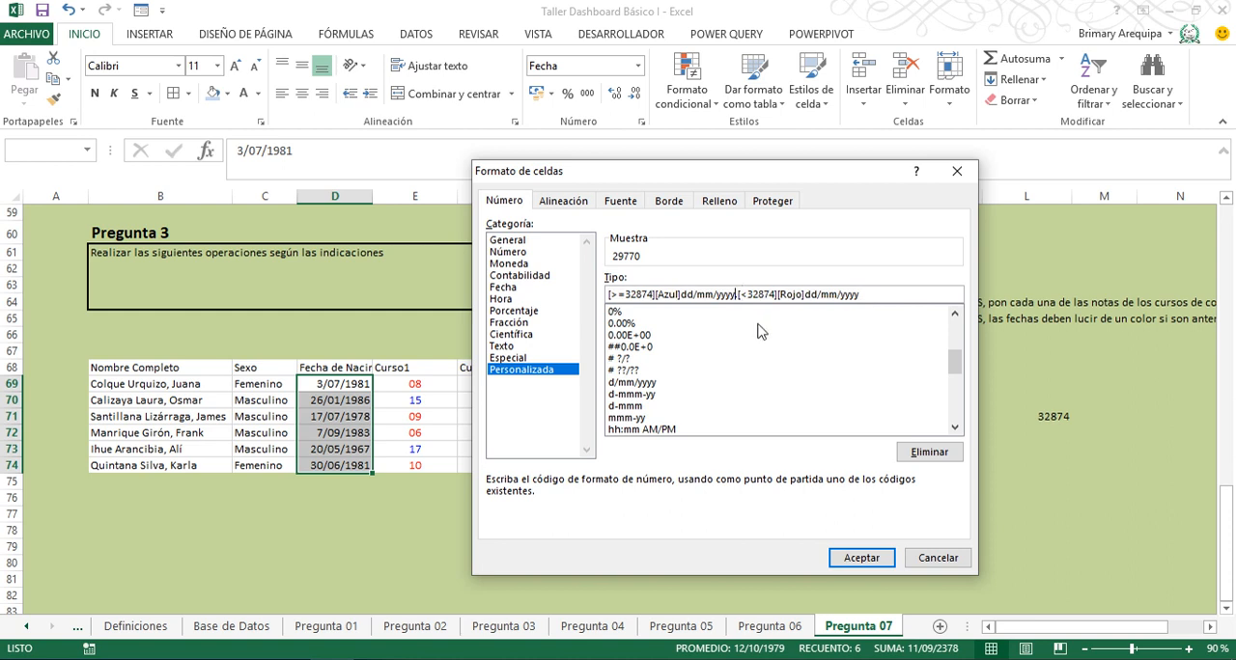
key(Delete)
text(;)
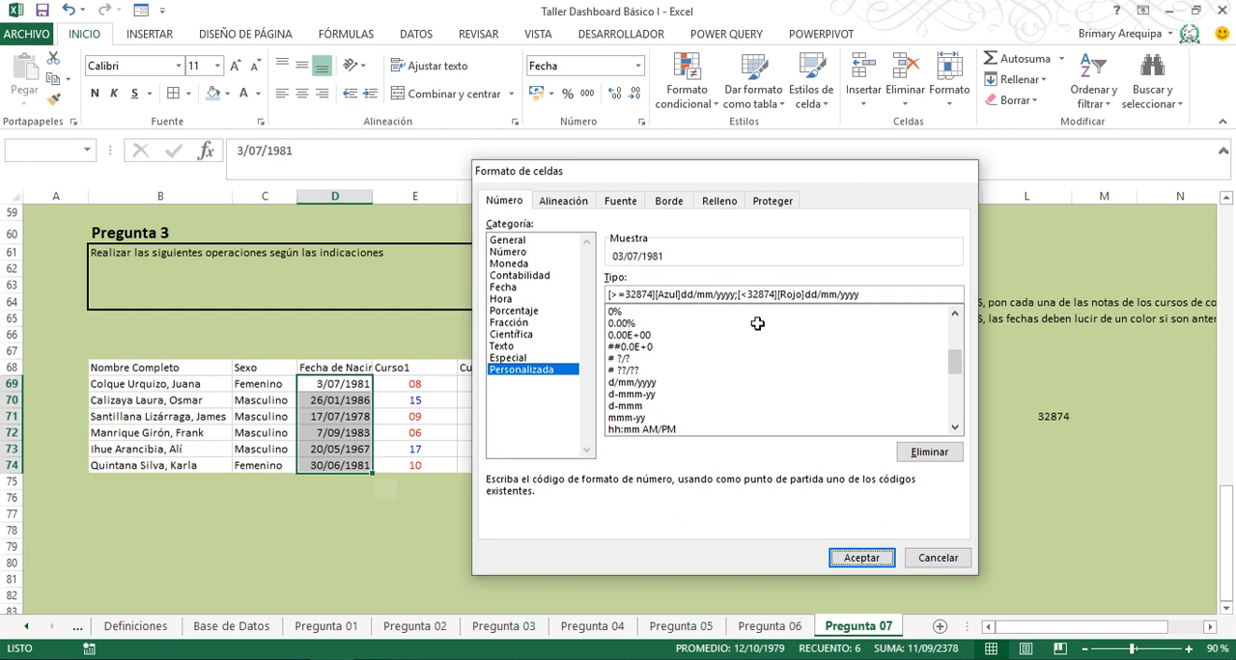
key(Return)
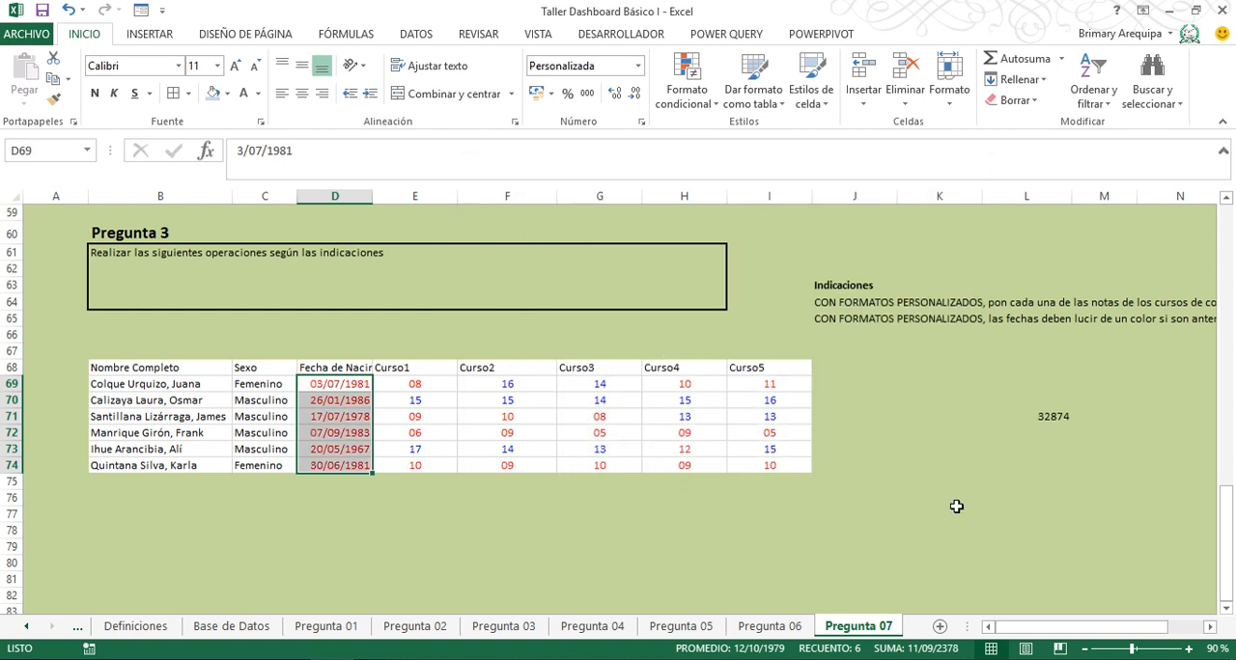
- Test the date format against the Indicaciones by changing the birth date in D71 to a year after 1990
click(1209, 626)
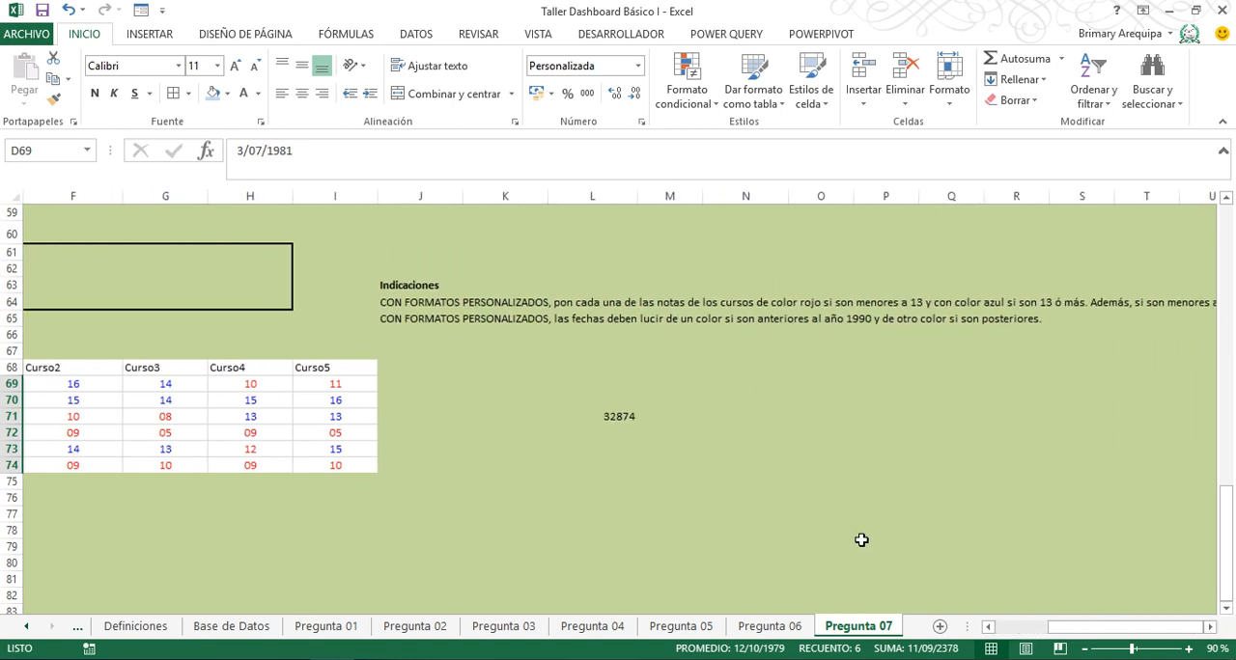
click(986, 627)
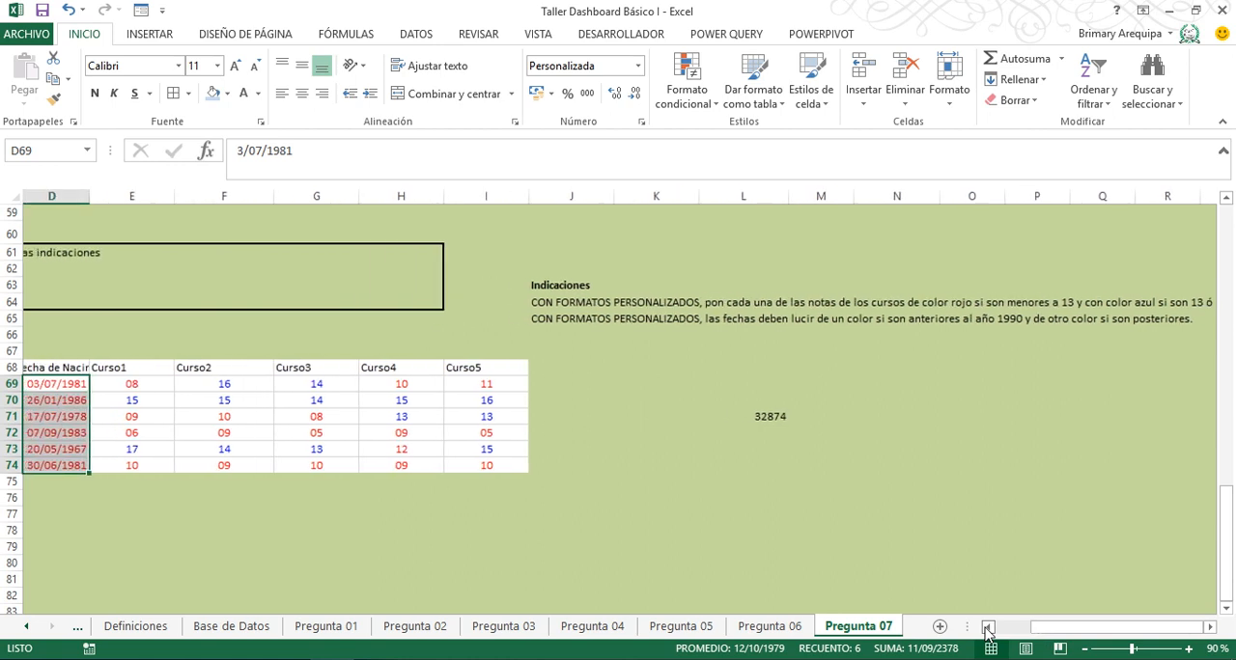
click(987, 627)
click(362, 418)
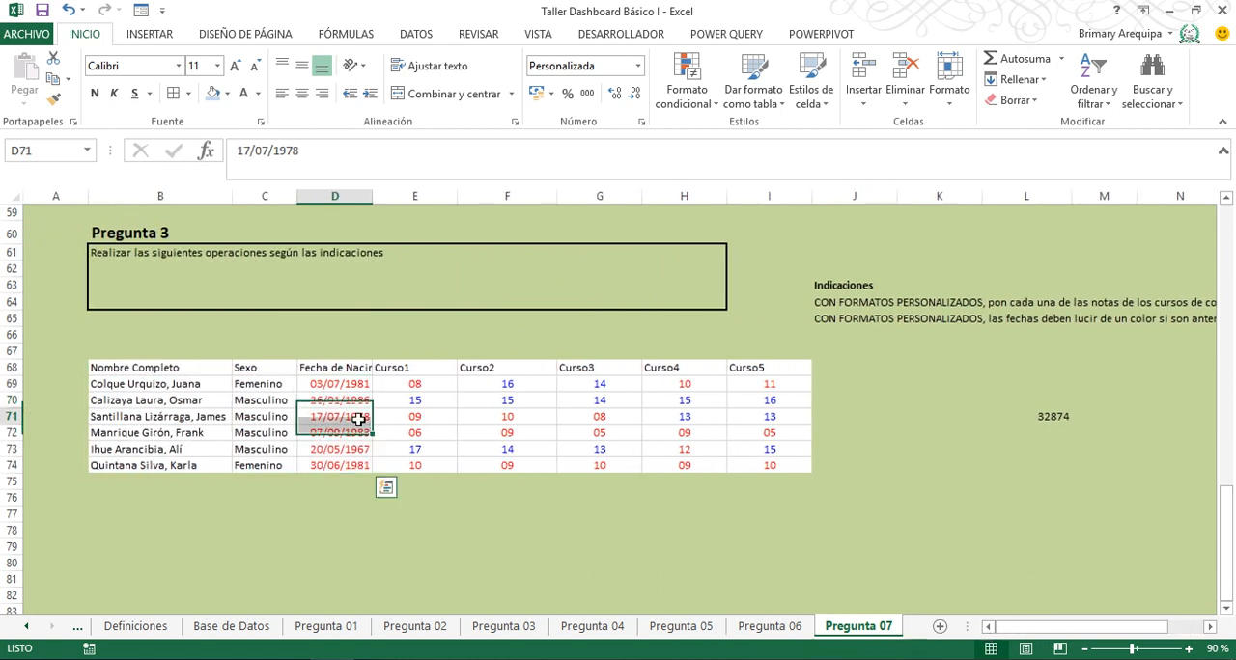
key(F2)
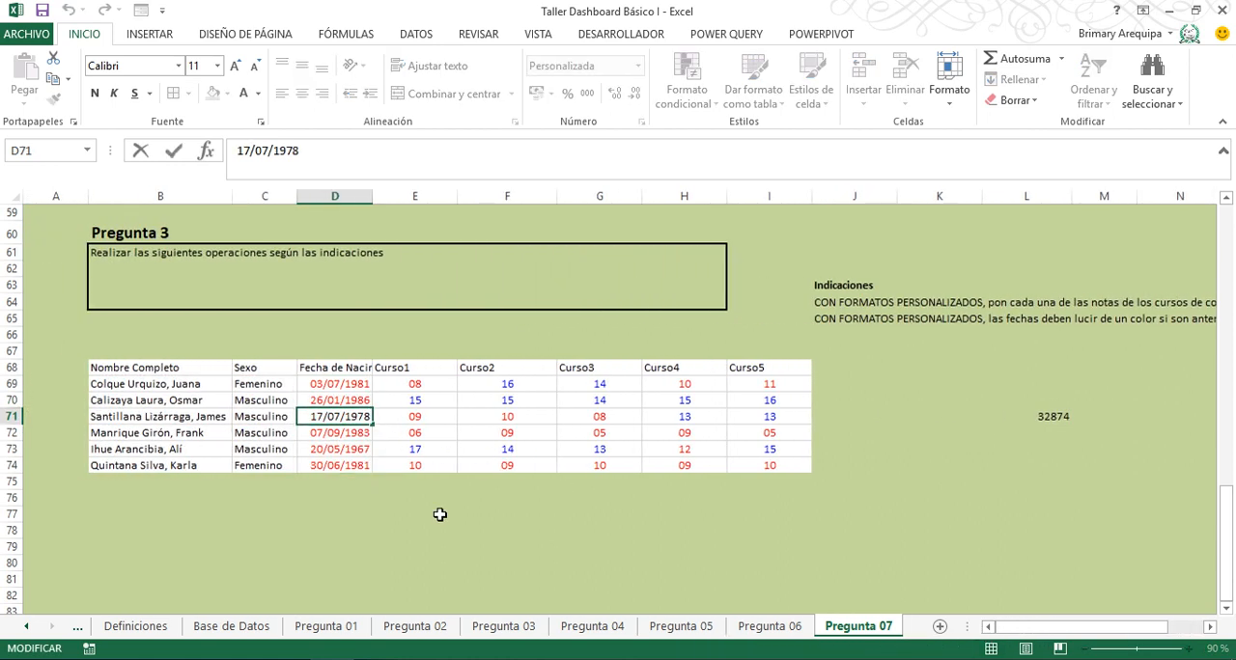
key(BackSpace)
key(BackSpace)
text(95)
key(Return)
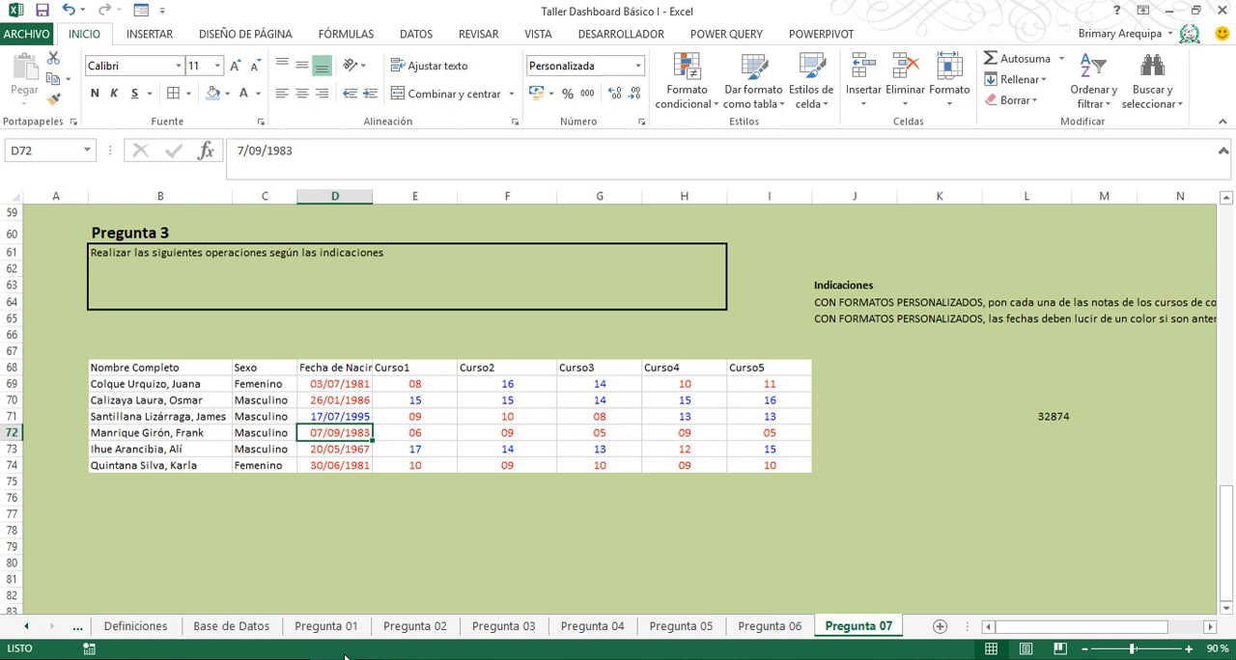
mouse_move(337, 658)
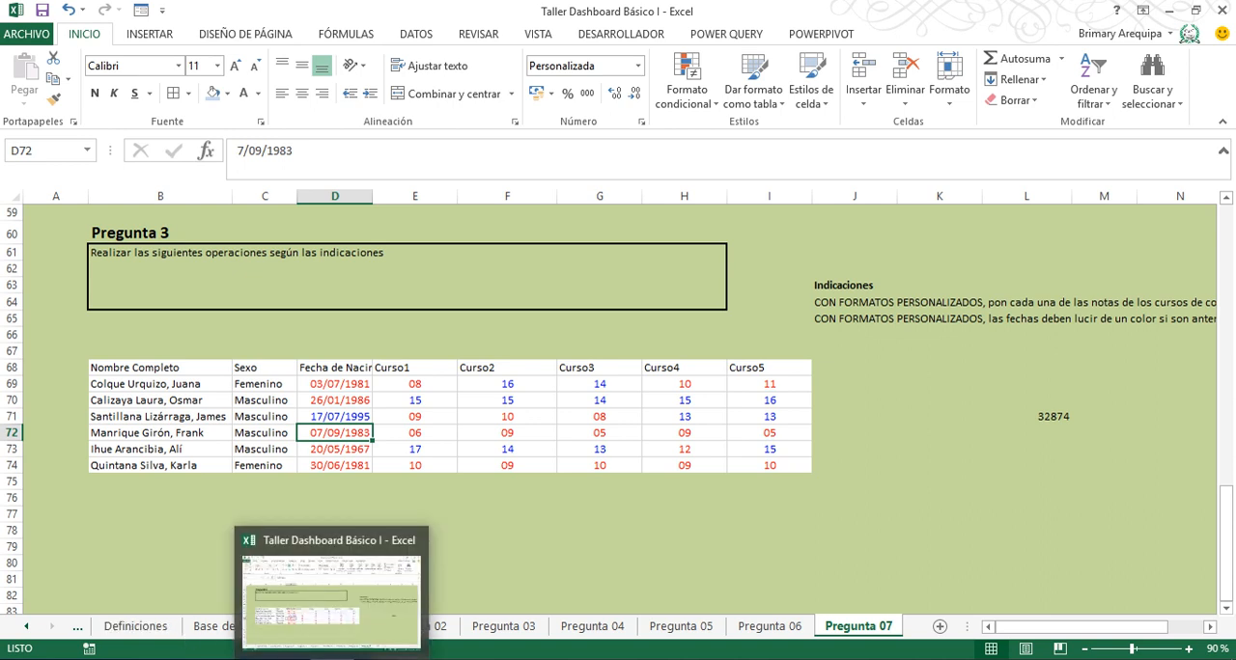